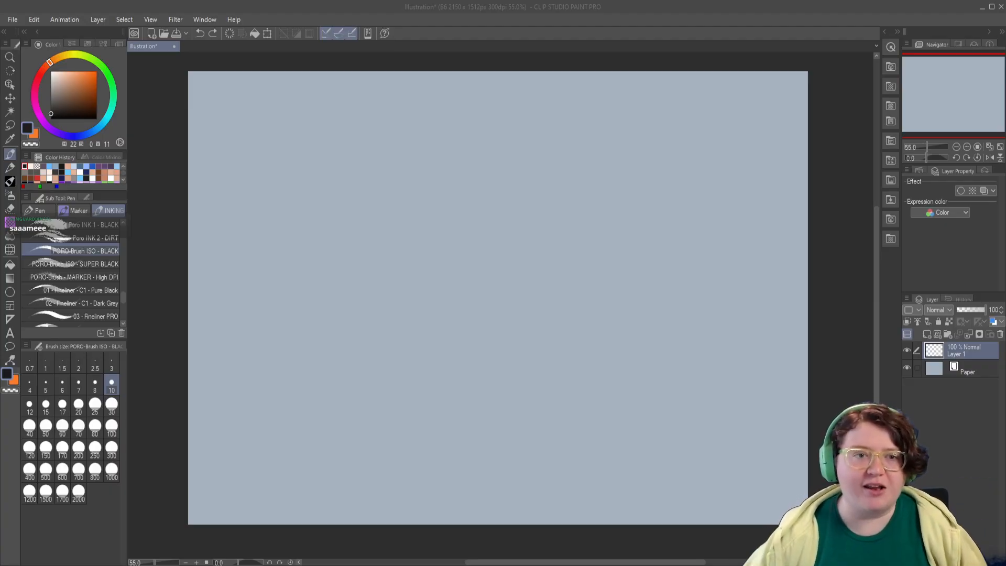
Step: Draw a row of parallel diagonal pen strokes in the canvas's upper-left area with PORO-Brush ISO - BLACK at size 10
{"action": "left_click", "coordinate": [10, 154]}
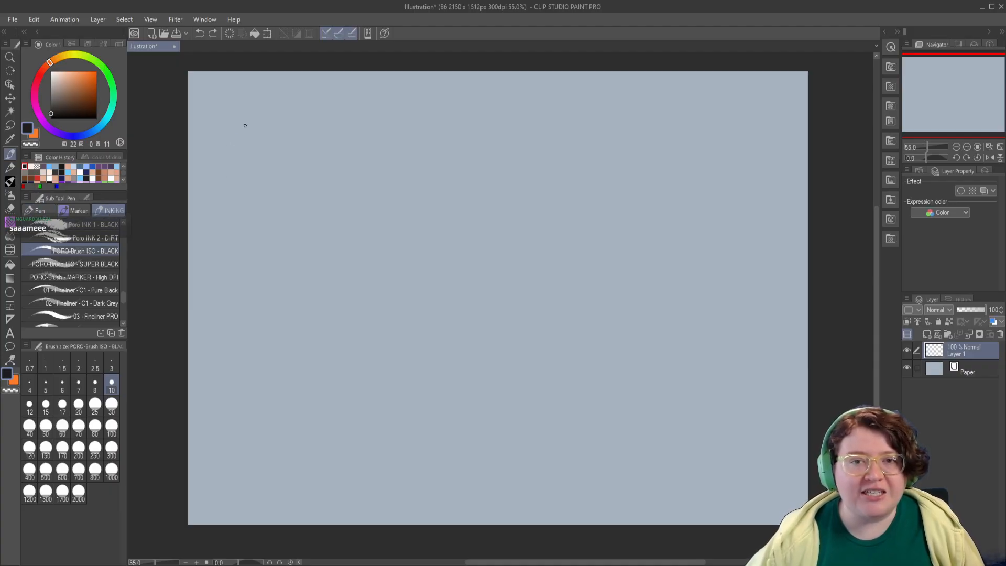
{"action": "left_click_drag", "start_coordinate": [244, 86], "coordinate": [223, 113]}
{"action": "mouse_move", "coordinate": [258, 76]}
{"action": "left_mouse_down"}
{"action": "mouse_move", "coordinate": [225, 124]}
{"action": "mouse_move", "coordinate": [233, 122]}
{"action": "left_mouse_up"}
{"action": "mouse_move", "coordinate": [267, 82]}
{"action": "left_mouse_down"}
{"action": "mouse_move", "coordinate": [236, 135]}
{"action": "mouse_move", "coordinate": [244, 129]}
{"action": "left_mouse_up"}
{"action": "mouse_move", "coordinate": [278, 85]}
{"action": "left_mouse_down"}
{"action": "mouse_move", "coordinate": [247, 127]}
{"action": "mouse_move", "coordinate": [256, 127]}
{"action": "left_mouse_up"}
{"action": "left_click_drag", "start_coordinate": [290, 88], "coordinate": [267, 139]}
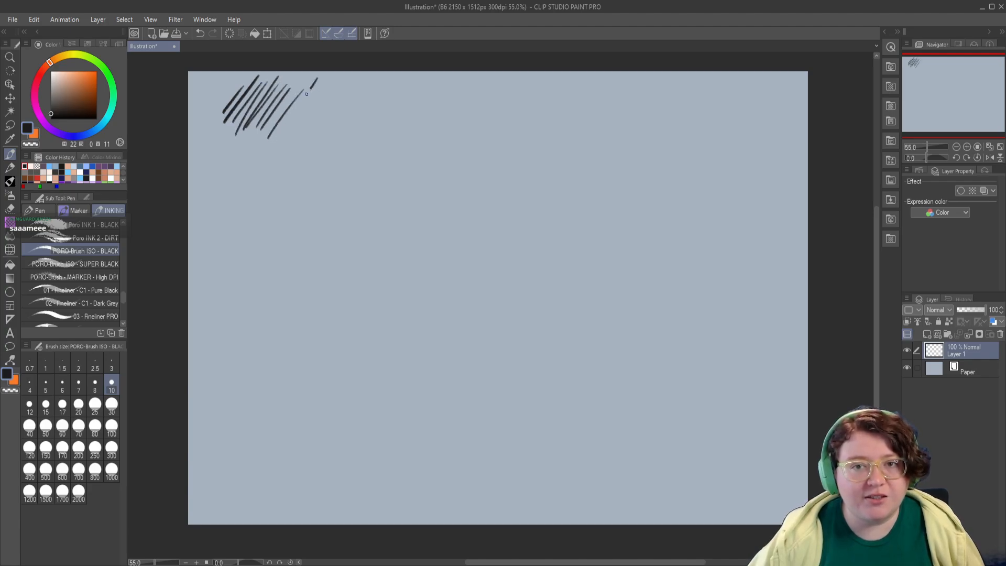
{"action": "left_click_drag", "start_coordinate": [317, 79], "coordinate": [277, 137]}
{"action": "mouse_move", "coordinate": [327, 84]}
{"action": "left_mouse_down"}
{"action": "mouse_move", "coordinate": [291, 136]}
{"action": "mouse_move", "coordinate": [306, 130]}
{"action": "left_mouse_up"}
{"action": "mouse_move", "coordinate": [350, 82]}
{"action": "left_mouse_down"}
{"action": "mouse_move", "coordinate": [317, 137]}
{"action": "mouse_move", "coordinate": [326, 135]}
{"action": "left_mouse_up"}
{"action": "mouse_move", "coordinate": [374, 85]}
{"action": "left_mouse_down"}
{"action": "mouse_move", "coordinate": [339, 134]}
{"action": "mouse_move", "coordinate": [354, 129]}
{"action": "left_mouse_up"}
{"action": "left_click_drag", "start_coordinate": [402, 88], "coordinate": [360, 137]}
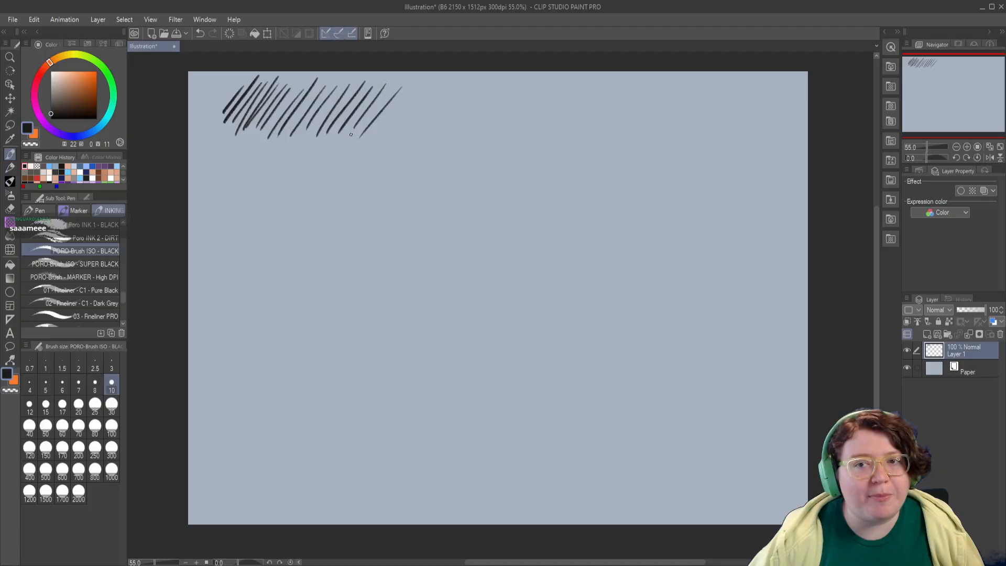
Step: Draw a row of small circles directly beneath the diagonal strokes
{"action": "left_click_drag", "start_coordinate": [259, 200], "coordinate": [265, 207]}
{"action": "mouse_move", "coordinate": [252, 161]}
{"action": "left_mouse_down"}
{"action": "mouse_move", "coordinate": [302, 174]}
{"action": "mouse_move", "coordinate": [329, 159]}
{"action": "mouse_move", "coordinate": [357, 170]}
{"action": "mouse_move", "coordinate": [371, 159]}
{"action": "mouse_move", "coordinate": [427, 169]}
{"action": "mouse_move", "coordinate": [466, 161]}
{"action": "left_mouse_up"}
Step: Sketch a small Kirby figure with face, arms and feet below the start of the circle row
{"action": "mouse_move", "coordinate": [343, 234]}
{"action": "left_mouse_down"}
{"action": "mouse_move", "coordinate": [359, 222]}
{"action": "mouse_move", "coordinate": [328, 209]}
{"action": "mouse_move", "coordinate": [306, 235]}
{"action": "left_mouse_up"}
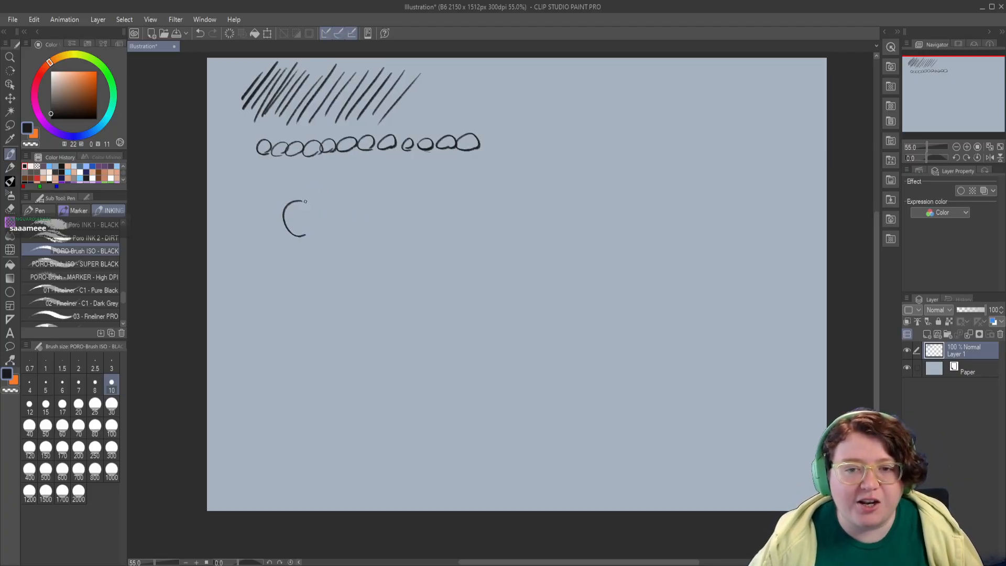
{"action": "mouse_move", "coordinate": [303, 201]}
{"action": "left_mouse_down"}
{"action": "mouse_move", "coordinate": [308, 235]}
{"action": "mouse_move", "coordinate": [297, 217]}
{"action": "mouse_move", "coordinate": [274, 217]}
{"action": "mouse_move", "coordinate": [283, 227]}
{"action": "mouse_move", "coordinate": [313, 215]}
{"action": "mouse_move", "coordinate": [296, 240]}
{"action": "mouse_move", "coordinate": [310, 236]}
{"action": "left_mouse_up"}
{"action": "key", "text": "ctrl+z"}
{"action": "key", "text": "ctrl+z"}
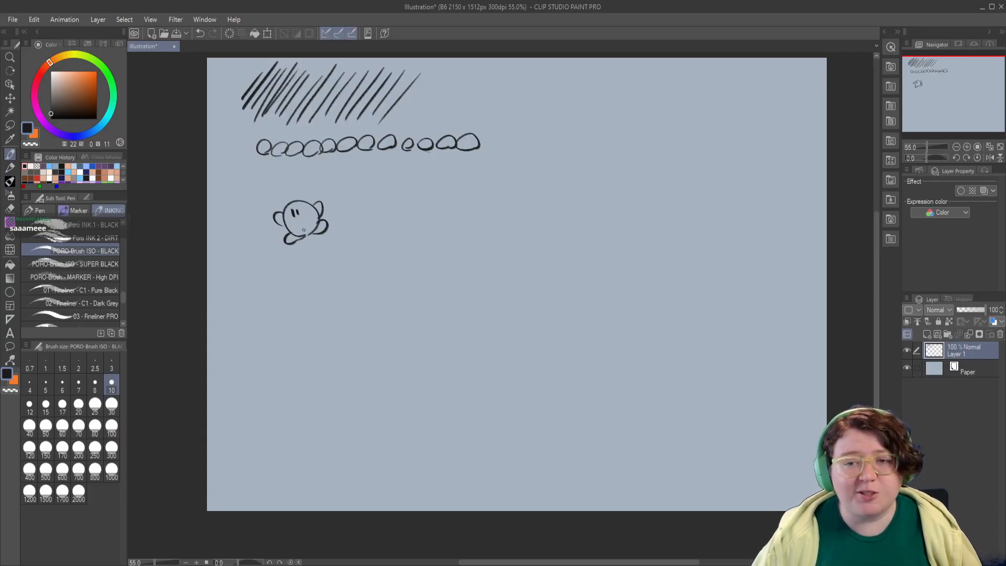
{"action": "left_click_drag", "start_coordinate": [308, 276], "coordinate": [306, 279]}
{"action": "mouse_move", "coordinate": [292, 222]}
{"action": "left_mouse_down"}
{"action": "mouse_move", "coordinate": [302, 220]}
{"action": "mouse_move", "coordinate": [289, 223]}
{"action": "left_mouse_up"}
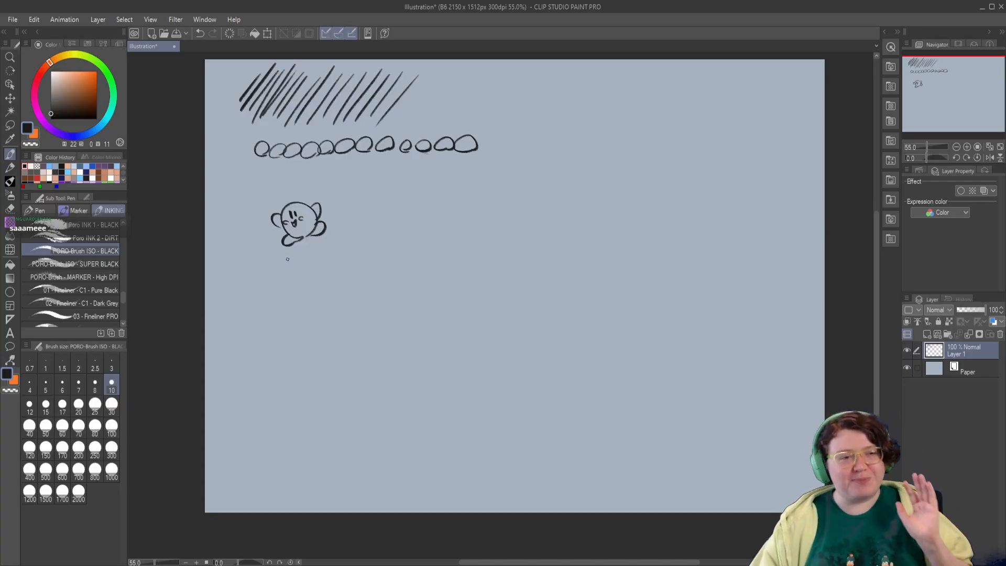
{"action": "left_click_drag", "start_coordinate": [363, 294], "coordinate": [354, 292]}
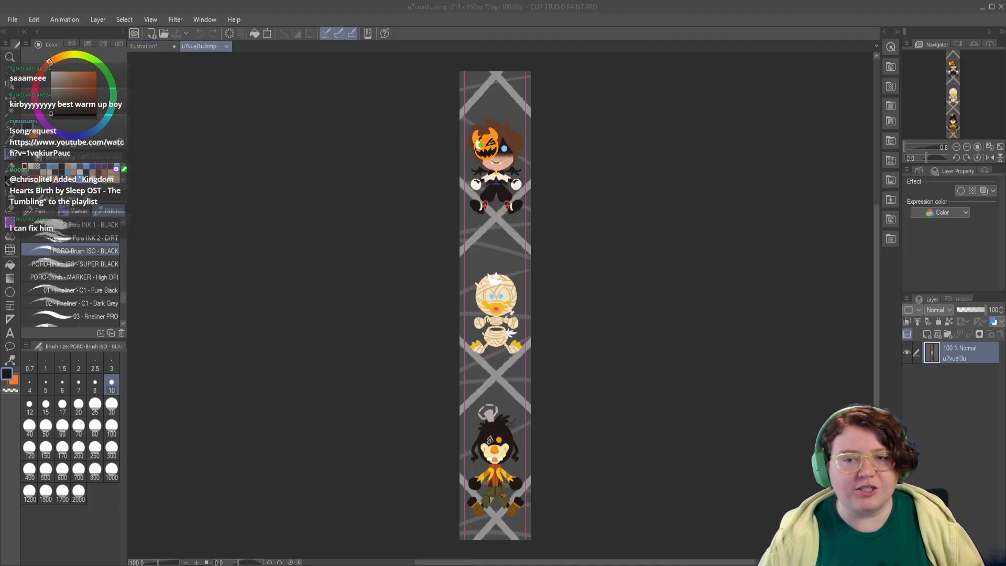
Step: Examine the three Halloween character designs along the vertical strip in u7vual3u.bmp at 200% zoom
{"action": "scroll", "coordinate": [486, 175], "scroll_direction": "up", "scroll_amount": 4}
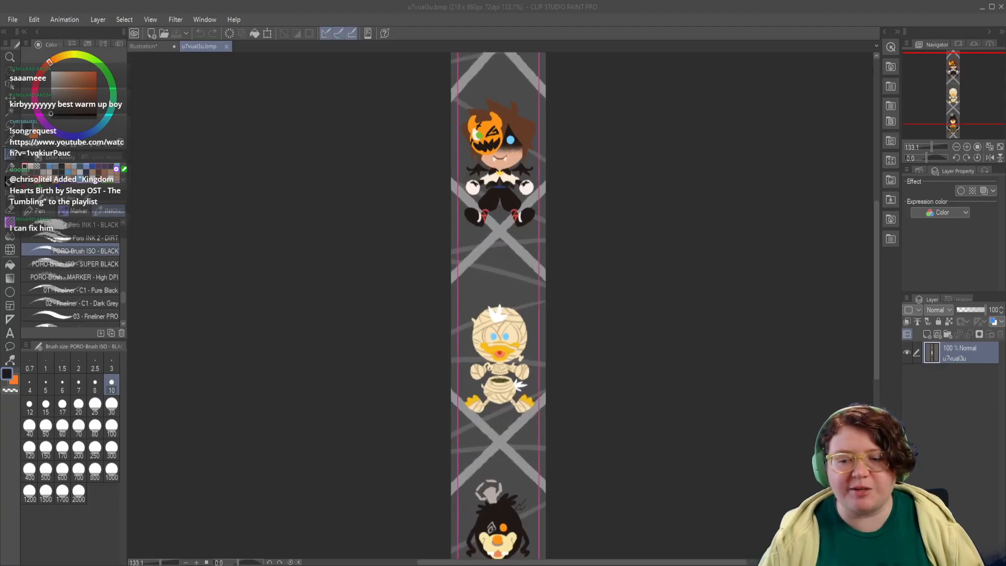
{"action": "scroll", "coordinate": [470, 166], "scroll_direction": "up", "scroll_amount": 2}
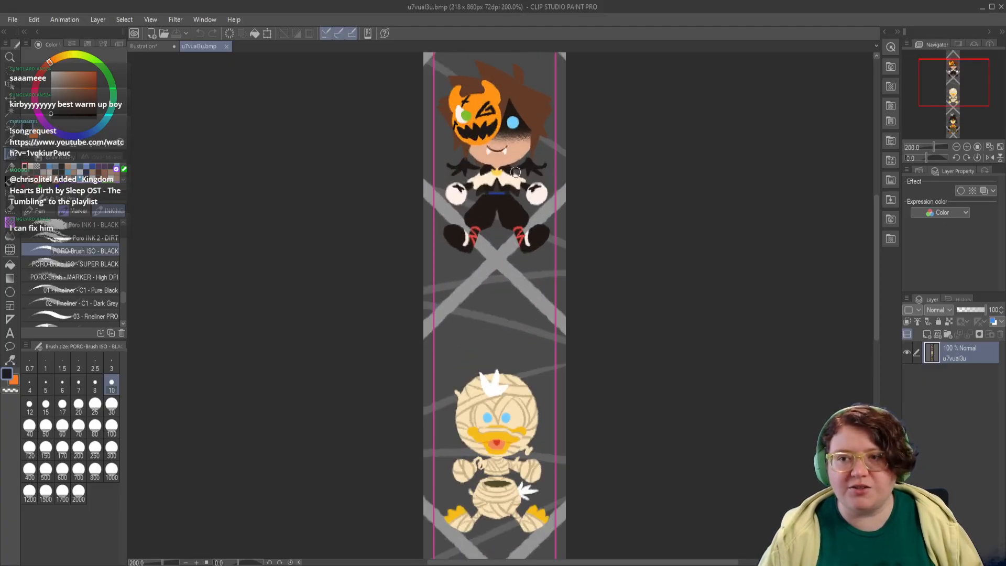
{"action": "left_click_drag", "start_coordinate": [481, 139], "coordinate": [475, 310]}
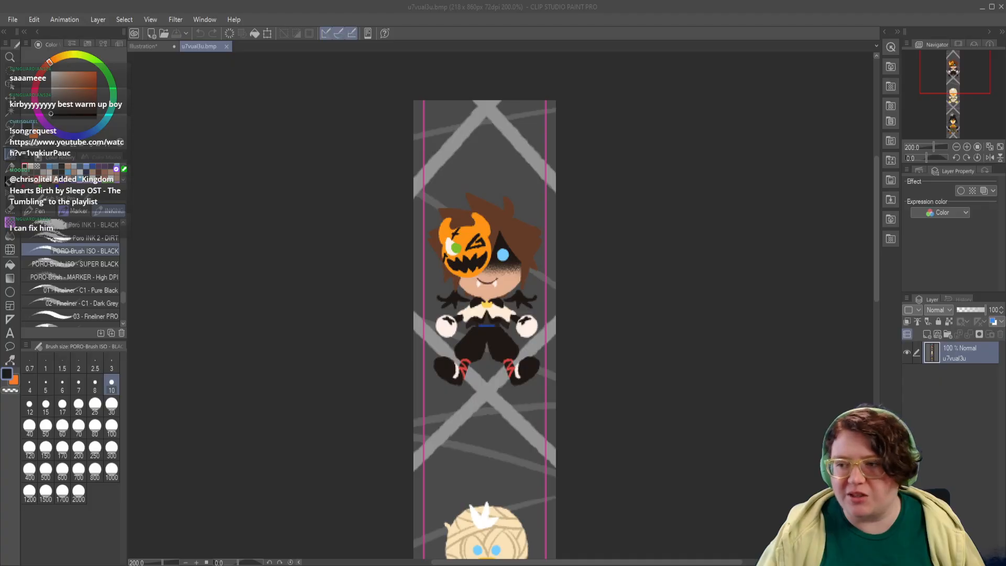
{"action": "left_click_drag", "start_coordinate": [876, 183], "coordinate": [882, 313]}
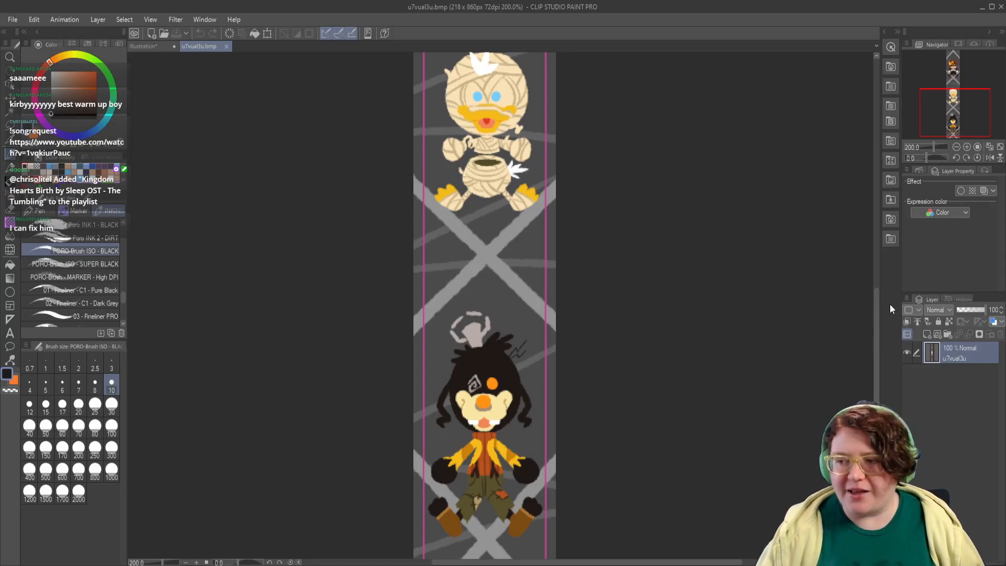
{"action": "left_click_drag", "start_coordinate": [876, 310], "coordinate": [870, 178]}
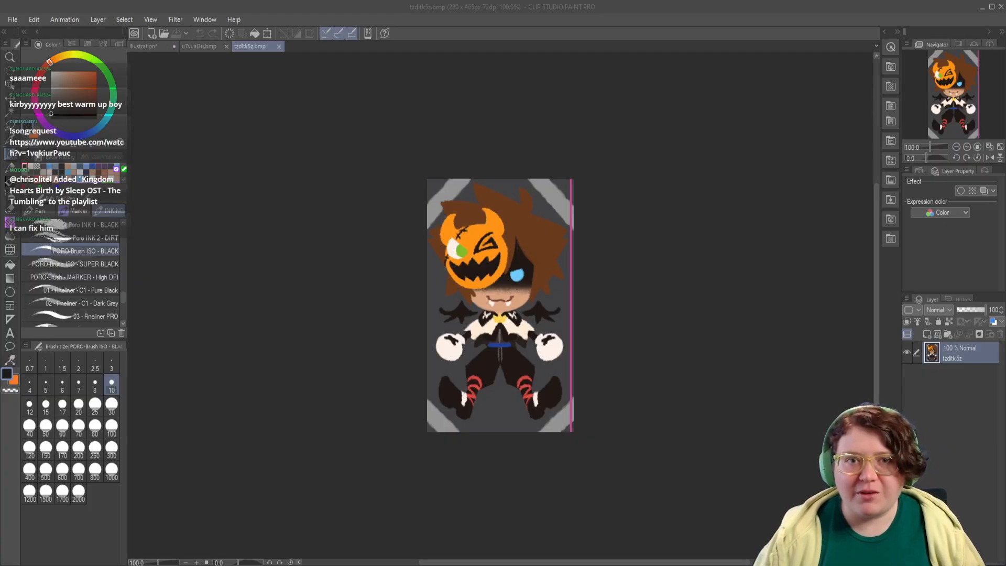
Step: Compare the pumpkin-masked character in u7vual3u.bmp with its version in tzdltk5z.bmp
{"action": "left_click", "coordinate": [198, 46]}
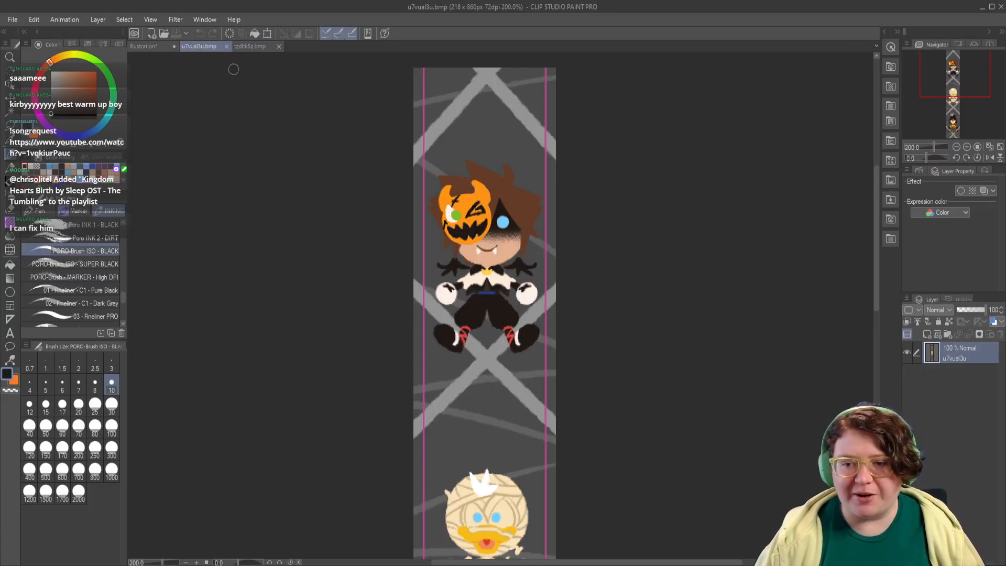
{"action": "scroll", "coordinate": [518, 321], "scroll_direction": "up", "scroll_amount": 1}
{"action": "scroll", "coordinate": [512, 310], "scroll_direction": "down", "scroll_amount": 1}
{"action": "scroll", "coordinate": [503, 293], "scroll_direction": "up", "scroll_amount": 1}
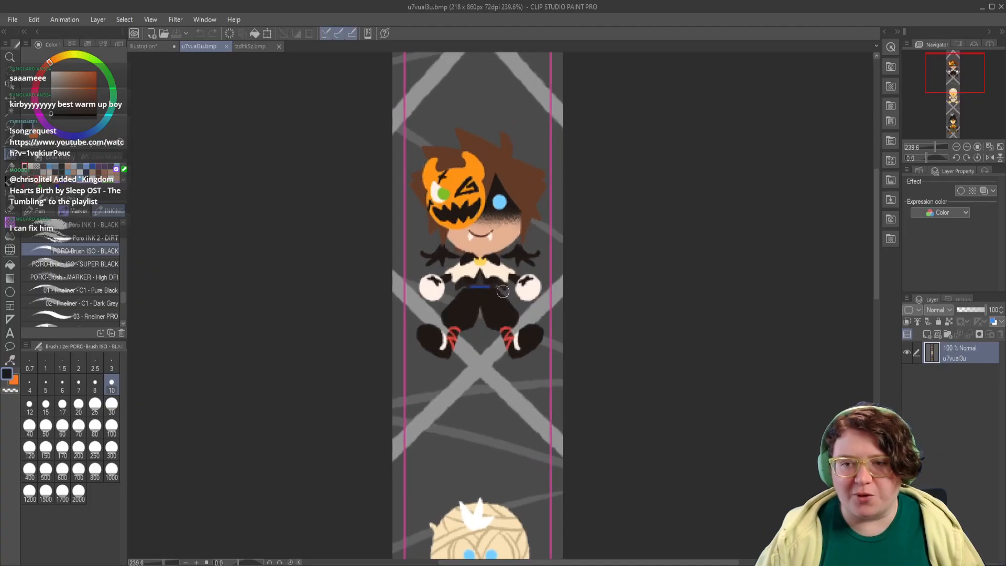
{"action": "left_click_drag", "start_coordinate": [468, 204], "coordinate": [474, 274]}
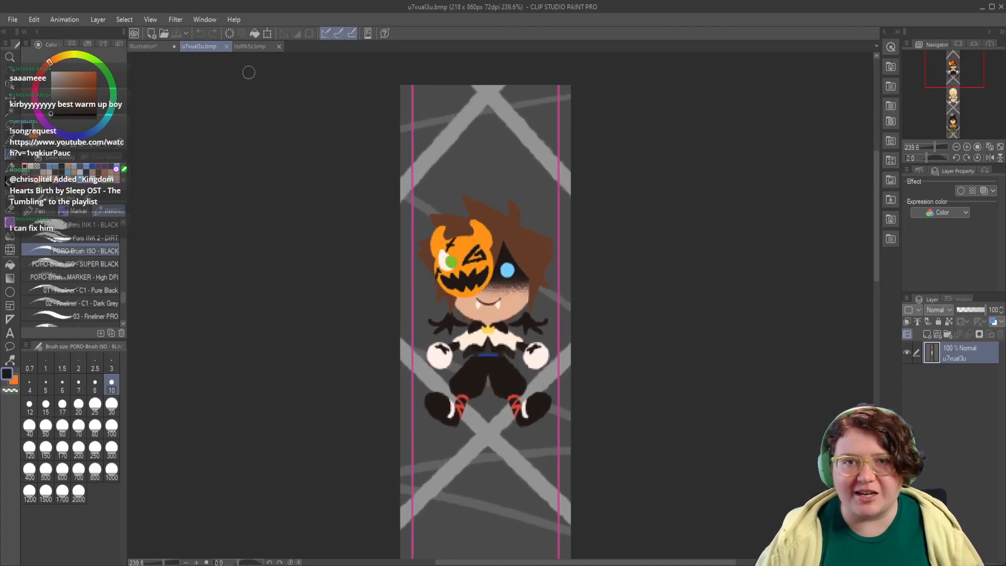
{"action": "left_click", "coordinate": [246, 46]}
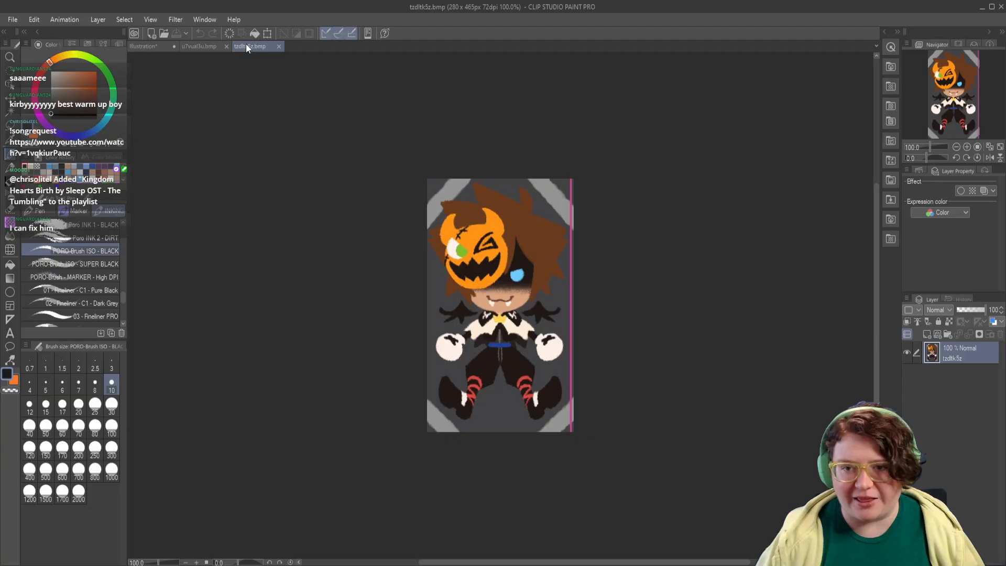
{"action": "left_click", "coordinate": [199, 46]}
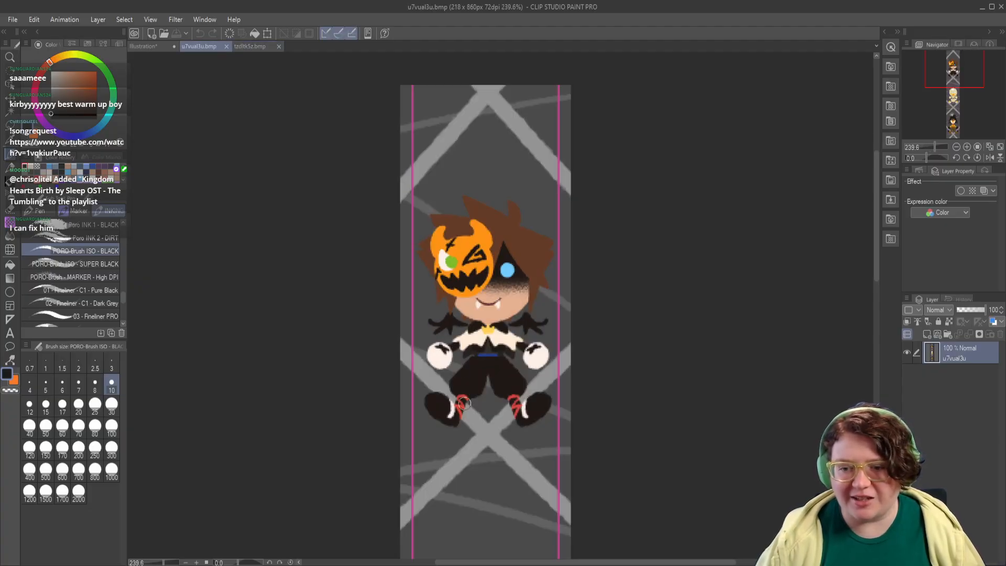
{"action": "left_click", "coordinate": [260, 45]}
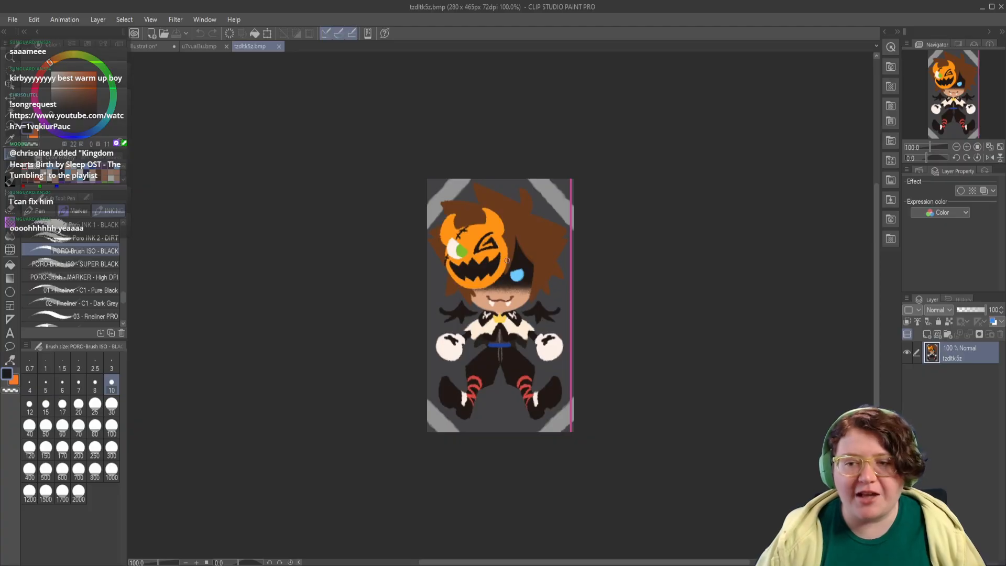
{"action": "left_click", "coordinate": [207, 46]}
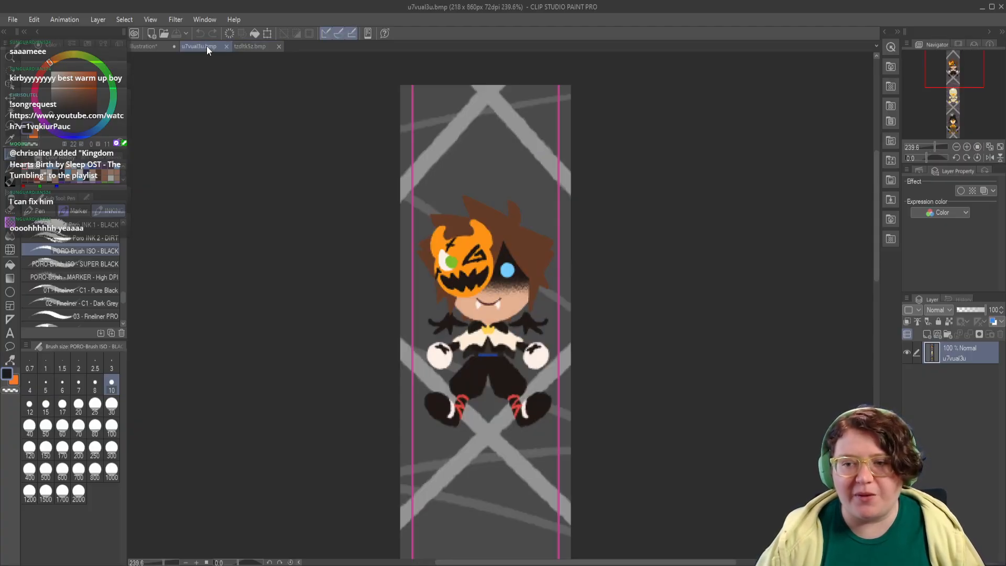
{"action": "left_click", "coordinate": [259, 44]}
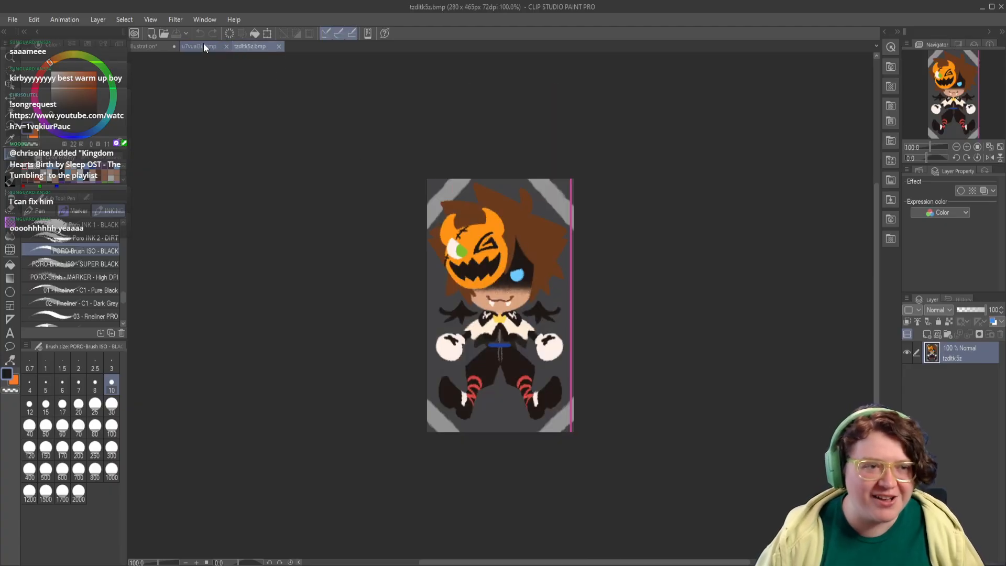
{"action": "left_click", "coordinate": [203, 46]}
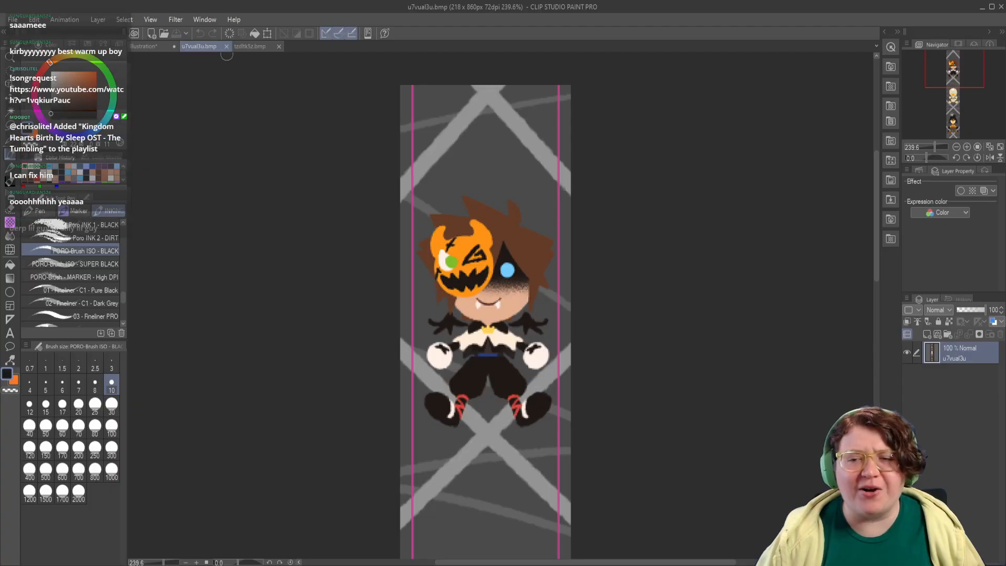
{"action": "left_click", "coordinate": [254, 45]}
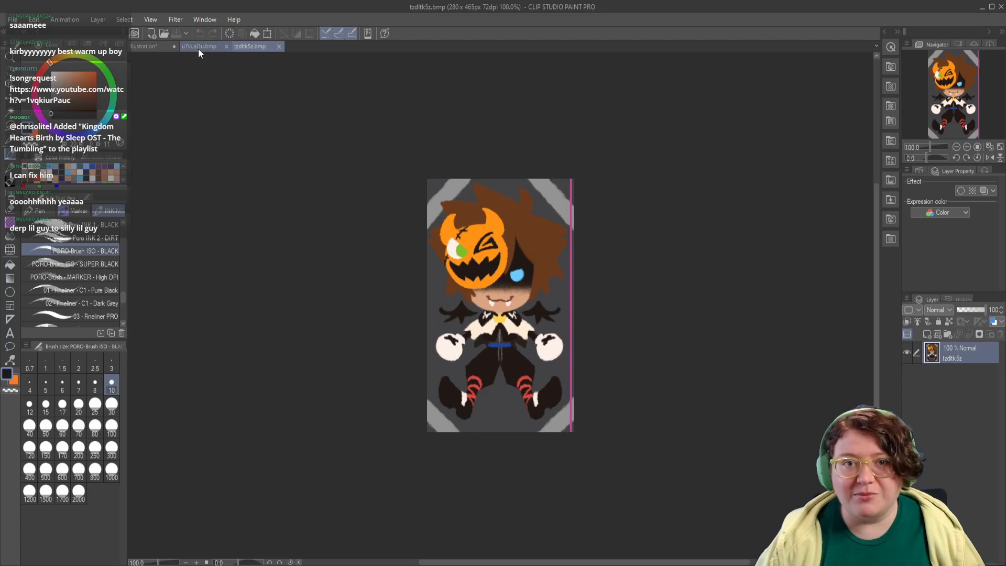
{"action": "left_click", "coordinate": [198, 47]}
{"action": "left_click", "coordinate": [258, 47]}
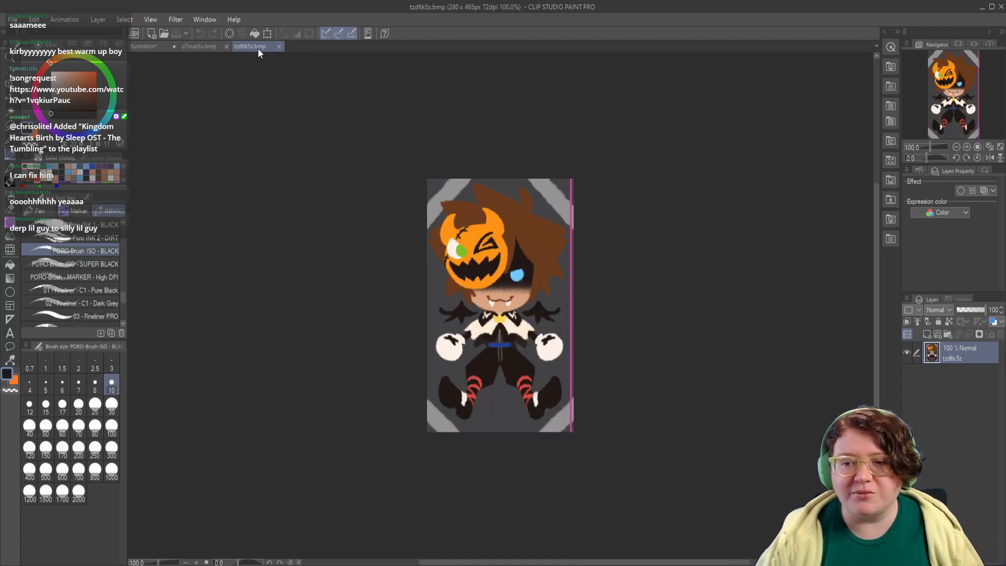
{"action": "left_click", "coordinate": [202, 46]}
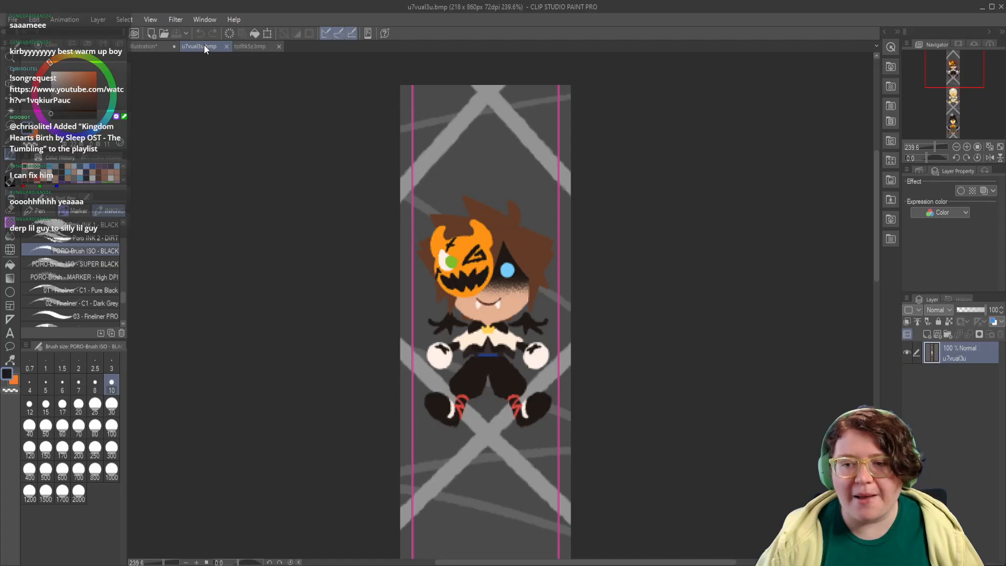
Step: Close both reference images, tzdltk5z.bmp and u7vual3u.bmp, and return to the warm-up illustration
{"action": "left_click", "coordinate": [247, 44]}
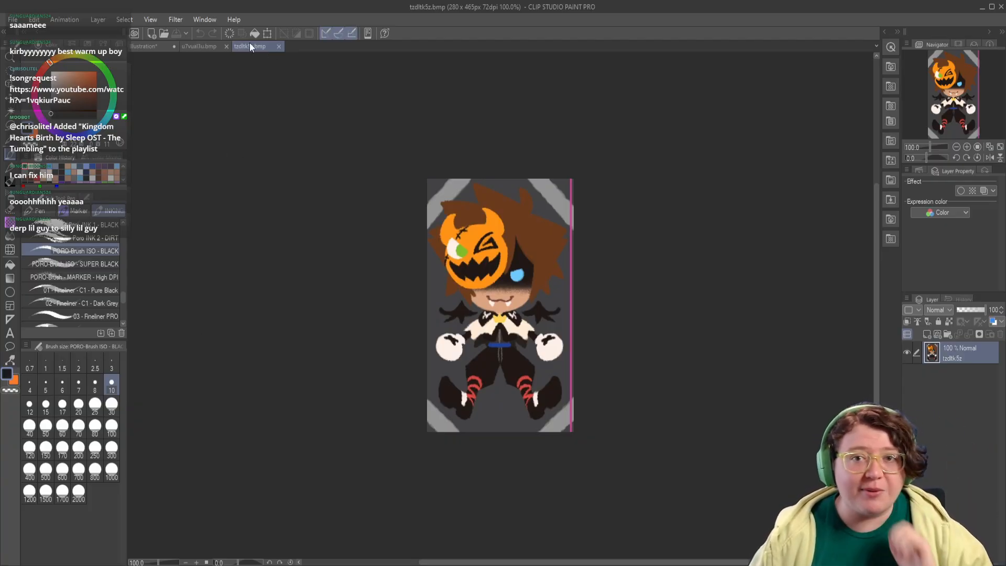
{"action": "left_click", "coordinate": [278, 46]}
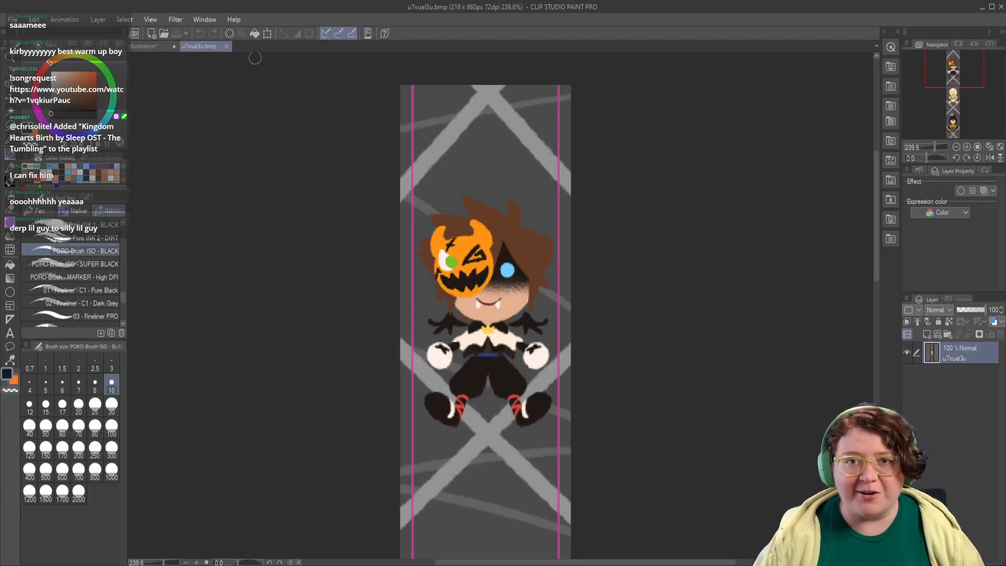
{"action": "left_click", "coordinate": [227, 47]}
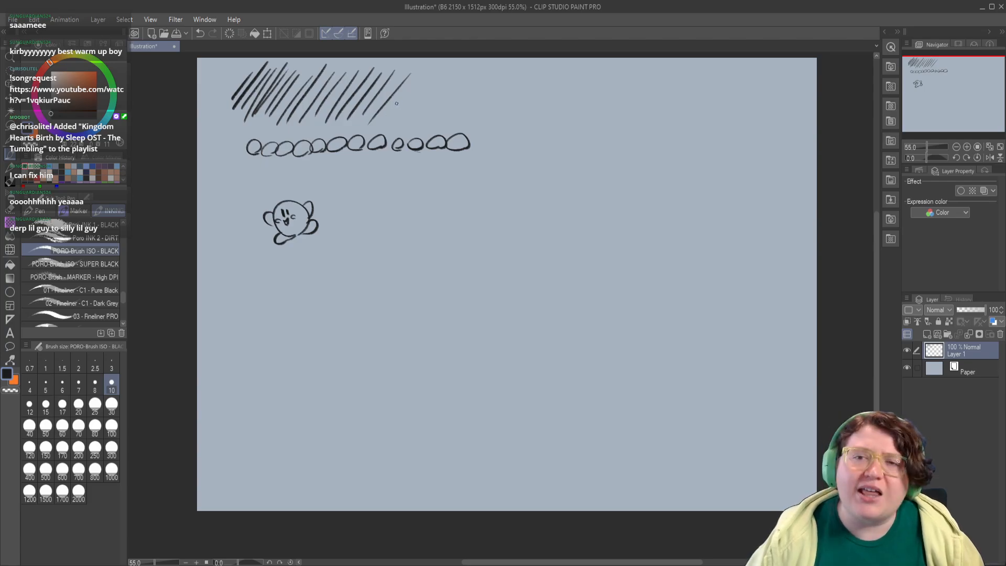
Step: Extend the band of diagonal pen strokes across the top of the canvas toward its right side
{"action": "left_click_drag", "start_coordinate": [390, 125], "coordinate": [421, 73]}
{"action": "left_click_drag", "start_coordinate": [399, 126], "coordinate": [443, 67]}
{"action": "left_click_drag", "start_coordinate": [418, 127], "coordinate": [461, 64]}
{"action": "left_click_drag", "start_coordinate": [436, 128], "coordinate": [477, 65]}
{"action": "mouse_move", "coordinate": [452, 128]}
{"action": "left_mouse_down"}
{"action": "mouse_move", "coordinate": [483, 71]}
{"action": "mouse_move", "coordinate": [460, 131]}
{"action": "left_mouse_up"}
{"action": "left_click_drag", "start_coordinate": [508, 76], "coordinate": [470, 132]}
{"action": "mouse_move", "coordinate": [521, 67]}
{"action": "left_mouse_down"}
{"action": "mouse_move", "coordinate": [479, 139]}
{"action": "mouse_move", "coordinate": [461, 146]}
{"action": "left_mouse_up"}
{"action": "left_click_drag", "start_coordinate": [489, 78], "coordinate": [440, 156]}
{"action": "key", "text": "ctrl+z"}
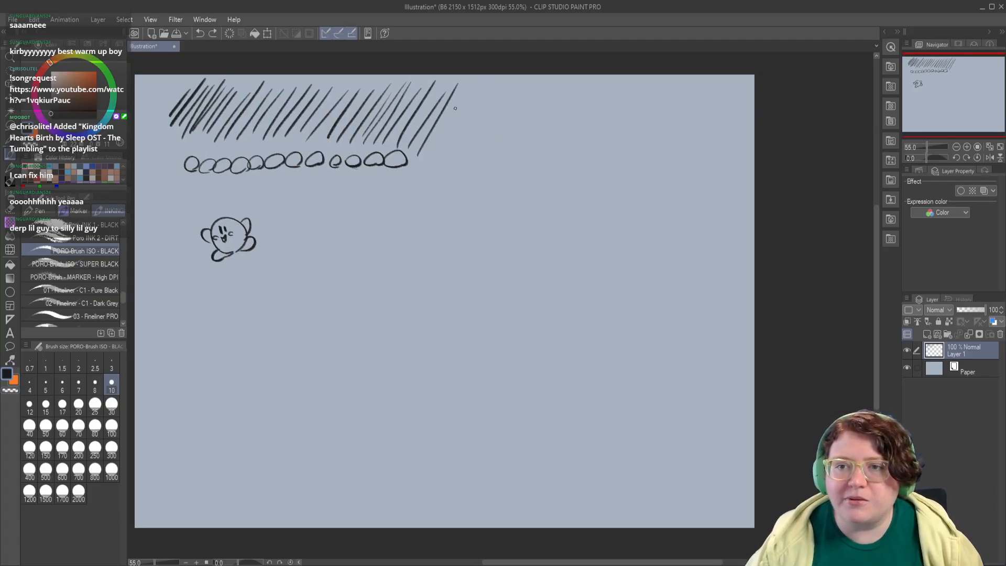
{"action": "left_click_drag", "start_coordinate": [482, 78], "coordinate": [432, 152]}
{"action": "left_click_drag", "start_coordinate": [487, 82], "coordinate": [449, 151]}
{"action": "left_click_drag", "start_coordinate": [502, 78], "coordinate": [459, 148]}
{"action": "mouse_move", "coordinate": [511, 81]}
{"action": "left_mouse_down"}
{"action": "mouse_move", "coordinate": [465, 150]}
{"action": "mouse_move", "coordinate": [474, 153]}
{"action": "left_mouse_up"}
{"action": "mouse_move", "coordinate": [531, 80]}
{"action": "left_mouse_down"}
{"action": "mouse_move", "coordinate": [485, 159]}
{"action": "mouse_move", "coordinate": [501, 149]}
{"action": "left_mouse_up"}
{"action": "mouse_move", "coordinate": [547, 91]}
{"action": "left_mouse_down"}
{"action": "mouse_move", "coordinate": [511, 147]}
{"action": "mouse_move", "coordinate": [521, 160]}
{"action": "left_mouse_up"}
{"action": "left_click_drag", "start_coordinate": [574, 93], "coordinate": [543, 160]}
{"action": "left_click_drag", "start_coordinate": [603, 94], "coordinate": [553, 175]}
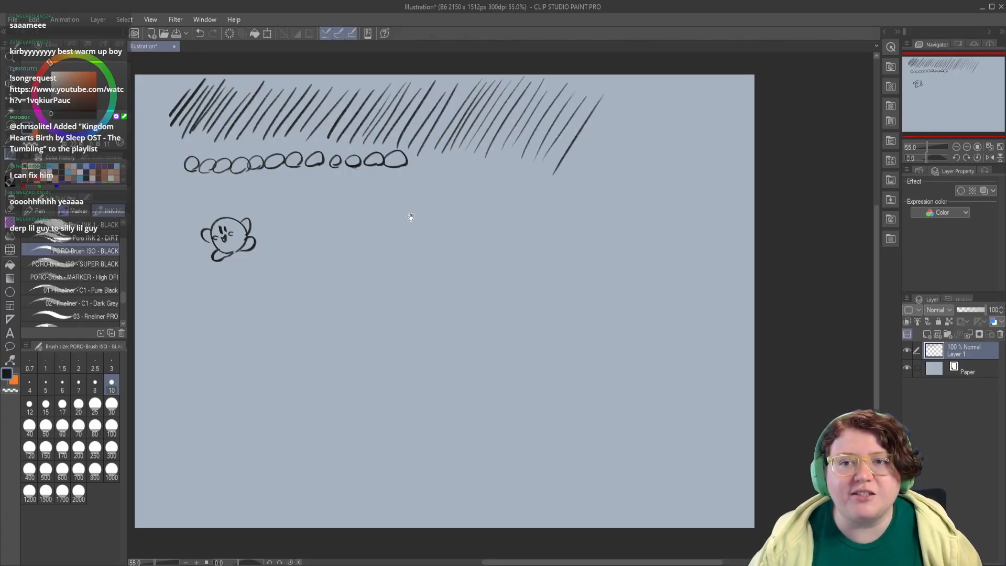
Step: Draw a second row of separate, slightly larger circles below the first circle row
{"action": "mouse_move", "coordinate": [411, 217]}
{"action": "left_mouse_down"}
{"action": "mouse_move", "coordinate": [452, 224]}
{"action": "mouse_move", "coordinate": [385, 197]}
{"action": "mouse_move", "coordinate": [400, 210]}
{"action": "left_mouse_up"}
{"action": "mouse_move", "coordinate": [408, 210]}
{"action": "left_mouse_down"}
{"action": "mouse_move", "coordinate": [462, 197]}
{"action": "mouse_move", "coordinate": [461, 210]}
{"action": "mouse_move", "coordinate": [484, 192]}
{"action": "left_mouse_up"}
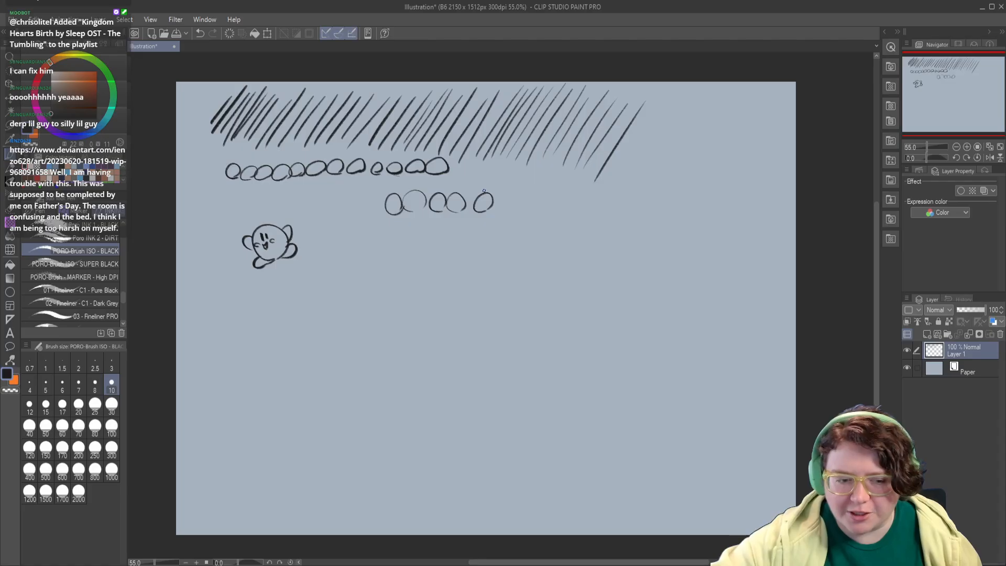
{"action": "left_click_drag", "start_coordinate": [440, 285], "coordinate": [453, 291]}
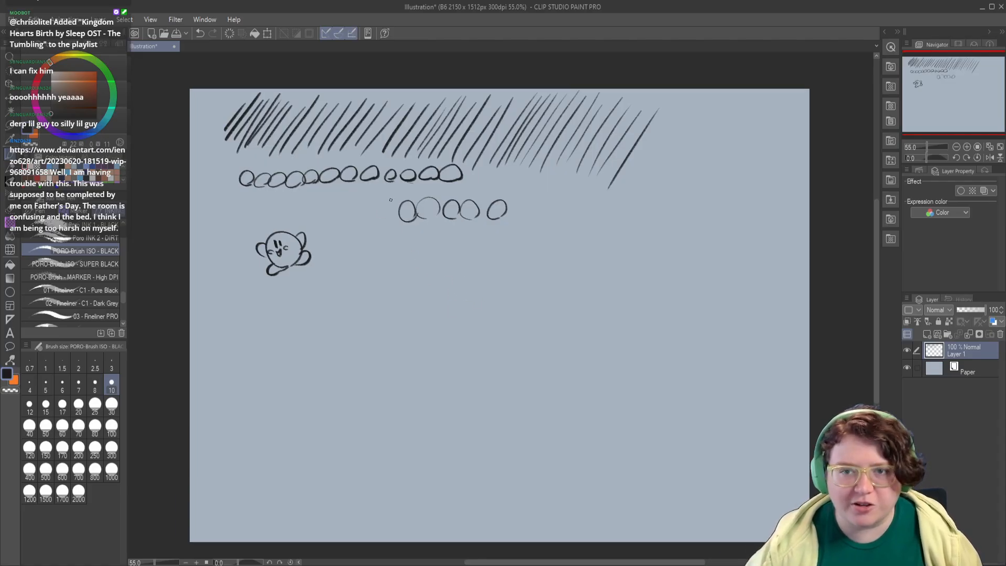
{"action": "mouse_move", "coordinate": [384, 216]}
{"action": "left_mouse_down"}
{"action": "mouse_move", "coordinate": [354, 221]}
{"action": "mouse_move", "coordinate": [392, 224]}
{"action": "mouse_move", "coordinate": [349, 208]}
{"action": "left_mouse_up"}
{"action": "key", "text": "ctrl+z"}
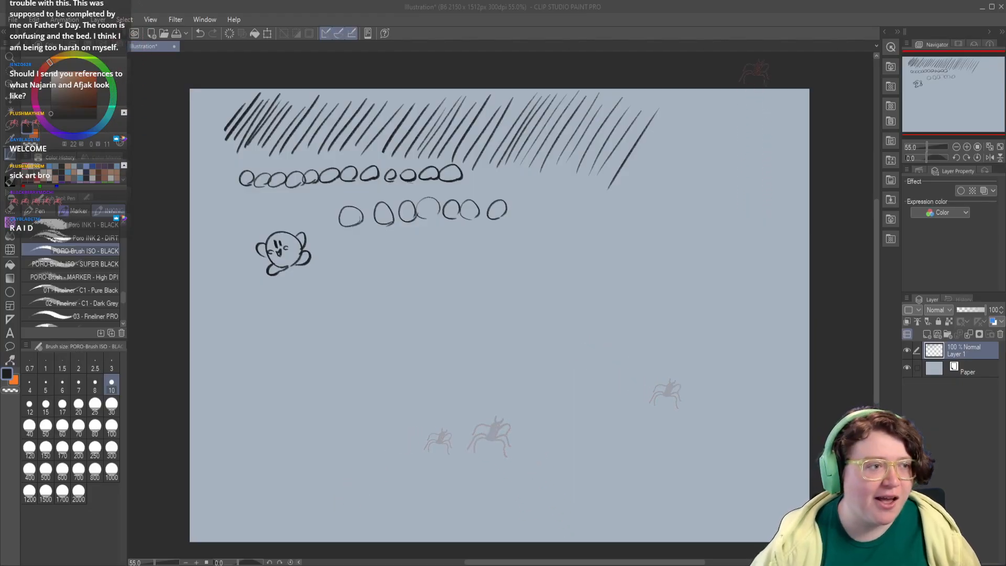
{"action": "mouse_move", "coordinate": [355, 236]}
{"action": "left_mouse_down"}
{"action": "mouse_move", "coordinate": [330, 277]}
{"action": "mouse_move", "coordinate": [334, 301]}
{"action": "left_mouse_up"}
{"action": "key", "text": "ctrl+z"}
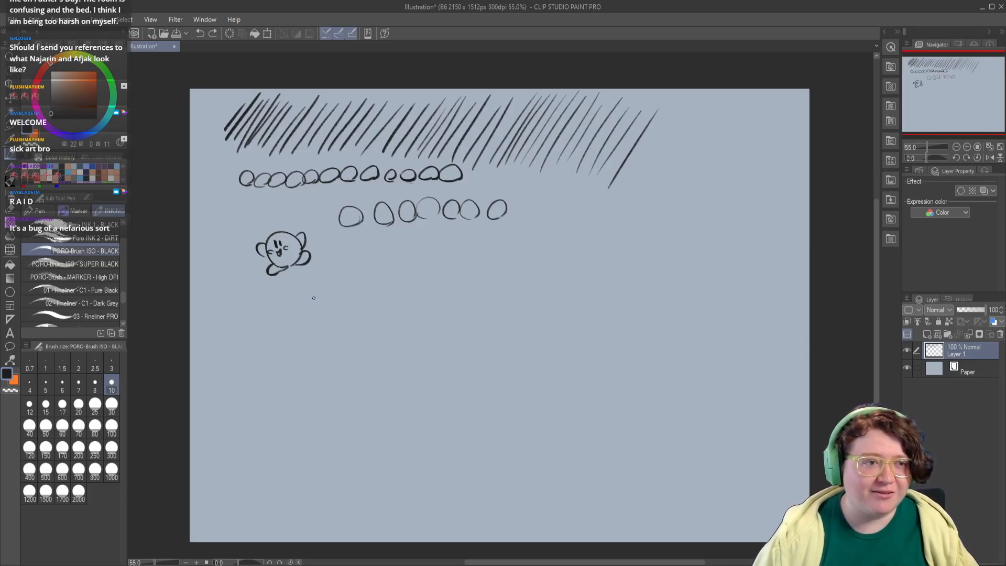
{"action": "left_click_drag", "start_coordinate": [337, 257], "coordinate": [384, 233]}
{"action": "left_click_drag", "start_coordinate": [347, 262], "coordinate": [403, 235]}
{"action": "left_click_drag", "start_coordinate": [356, 266], "coordinate": [427, 230]}
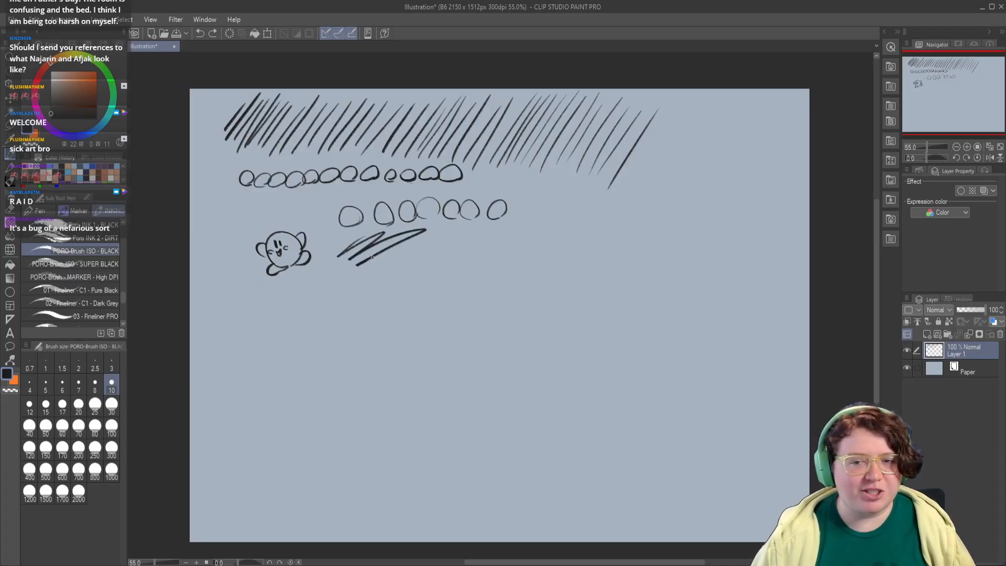
{"action": "key", "text": "ctrl+z"}
{"action": "key", "text": "ctrl+z"}
{"action": "key", "text": "ctrl+z"}
Step: Draw a row of five X marks beside the Kirby figure, undoing and redrawing the strokes that miss
{"action": "mouse_move", "coordinate": [322, 285]}
{"action": "left_mouse_down"}
{"action": "mouse_move", "coordinate": [354, 238]}
{"action": "mouse_move", "coordinate": [338, 279]}
{"action": "left_mouse_up"}
{"action": "left_click_drag", "start_coordinate": [377, 238], "coordinate": [350, 276]}
{"action": "key", "text": "ctrl+z"}
{"action": "key", "text": "ctrl+z"}
{"action": "key", "text": "ctrl+z"}
{"action": "key", "text": "ctrl+z"}
{"action": "mouse_move", "coordinate": [354, 248]}
{"action": "left_mouse_down"}
{"action": "mouse_move", "coordinate": [327, 275]}
{"action": "mouse_move", "coordinate": [393, 271]}
{"action": "left_mouse_up"}
{"action": "key", "text": "ctrl+z"}
{"action": "key", "text": "ctrl+z"}
{"action": "mouse_move", "coordinate": [395, 242]}
{"action": "left_mouse_down"}
{"action": "mouse_move", "coordinate": [363, 274]}
{"action": "mouse_move", "coordinate": [422, 273]}
{"action": "left_mouse_up"}
{"action": "mouse_move", "coordinate": [424, 246]}
{"action": "left_mouse_down"}
{"action": "mouse_move", "coordinate": [395, 275]}
{"action": "mouse_move", "coordinate": [451, 273]}
{"action": "mouse_move", "coordinate": [425, 274]}
{"action": "left_mouse_up"}
{"action": "left_click_drag", "start_coordinate": [471, 244], "coordinate": [488, 271]}
{"action": "left_click_drag", "start_coordinate": [493, 244], "coordinate": [457, 273]}
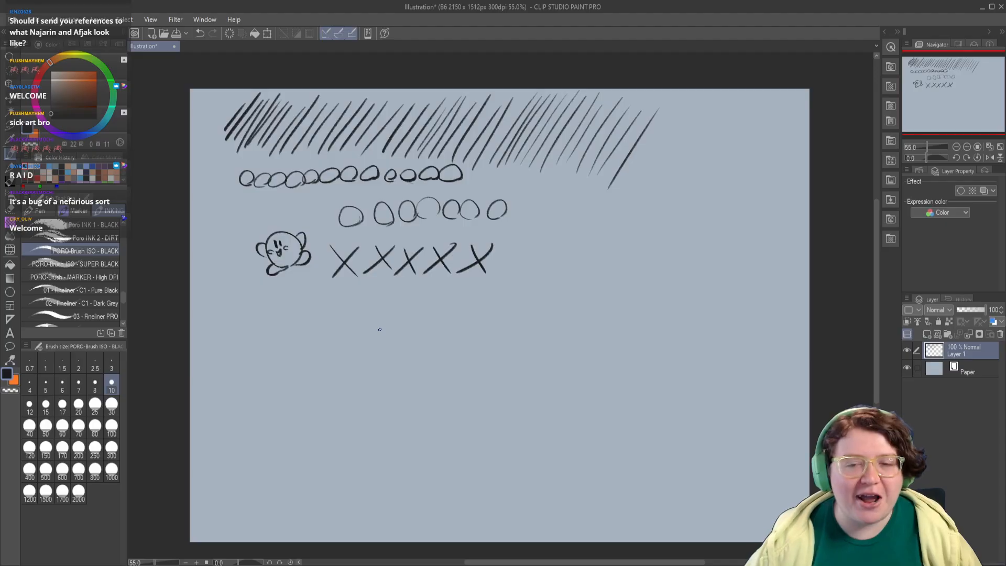
Step: Add a sixth X to the row, redrawing the missed stroke, and fill the space beside it with overlapping looping circles
{"action": "left_click_drag", "start_coordinate": [503, 245], "coordinate": [521, 273]}
{"action": "key", "text": "ctrl+z"}
{"action": "left_click_drag", "start_coordinate": [528, 240], "coordinate": [495, 278]}
{"action": "key", "text": "ctrl+z"}
{"action": "left_click_drag", "start_coordinate": [534, 242], "coordinate": [497, 278]}
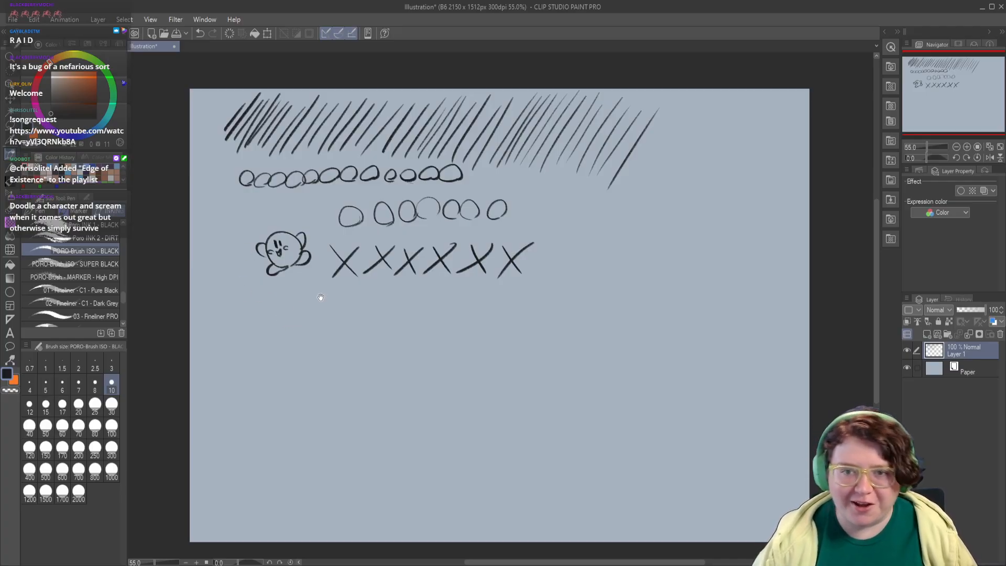
{"action": "mouse_move", "coordinate": [547, 241]}
{"action": "left_mouse_down"}
{"action": "mouse_move", "coordinate": [502, 242]}
{"action": "mouse_move", "coordinate": [543, 260]}
{"action": "mouse_move", "coordinate": [561, 244]}
{"action": "mouse_move", "coordinate": [604, 249]}
{"action": "mouse_move", "coordinate": [617, 265]}
{"action": "mouse_move", "coordinate": [626, 249]}
{"action": "mouse_move", "coordinate": [686, 239]}
{"action": "mouse_move", "coordinate": [703, 272]}
{"action": "mouse_move", "coordinate": [723, 278]}
{"action": "mouse_move", "coordinate": [666, 294]}
{"action": "mouse_move", "coordinate": [642, 281]}
{"action": "mouse_move", "coordinate": [648, 262]}
{"action": "mouse_move", "coordinate": [625, 287]}
{"action": "mouse_move", "coordinate": [568, 287]}
{"action": "mouse_move", "coordinate": [578, 270]}
{"action": "mouse_move", "coordinate": [570, 290]}
{"action": "mouse_move", "coordinate": [502, 289]}
{"action": "mouse_move", "coordinate": [555, 260]}
{"action": "left_mouse_up"}
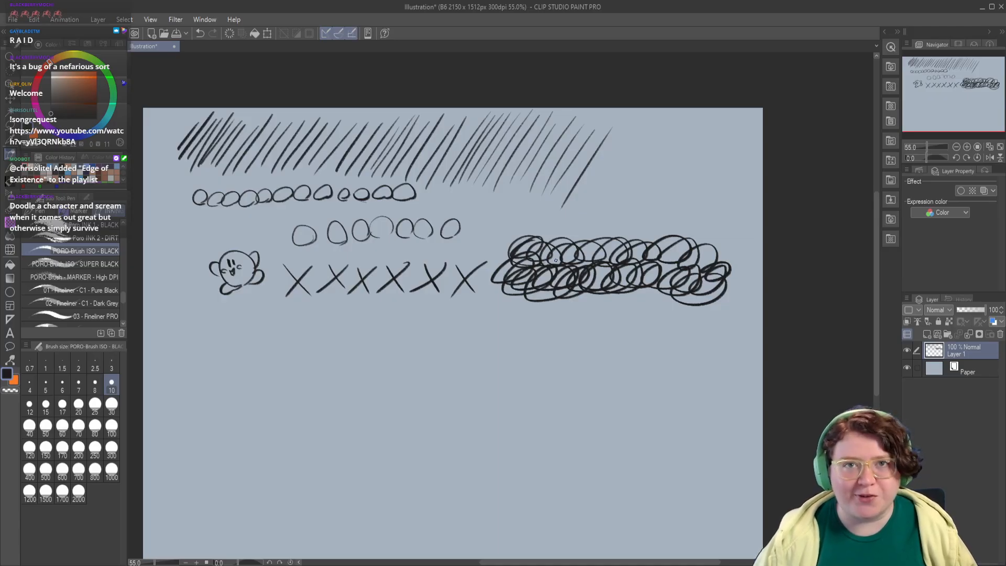
Step: Sketch the rounded, hood-like head and neck of a figure in the empty area below Kirby, undoing strokes that miss
{"action": "left_click_drag", "start_coordinate": [371, 286], "coordinate": [492, 245]}
{"action": "mouse_move", "coordinate": [324, 356]}
{"action": "left_mouse_down"}
{"action": "mouse_move", "coordinate": [338, 326]}
{"action": "mouse_move", "coordinate": [384, 356]}
{"action": "mouse_move", "coordinate": [359, 385]}
{"action": "mouse_move", "coordinate": [367, 396]}
{"action": "mouse_move", "coordinate": [344, 400]}
{"action": "left_mouse_up"}
{"action": "key", "text": "ctrl+z"}
{"action": "key", "text": "ctrl+z"}
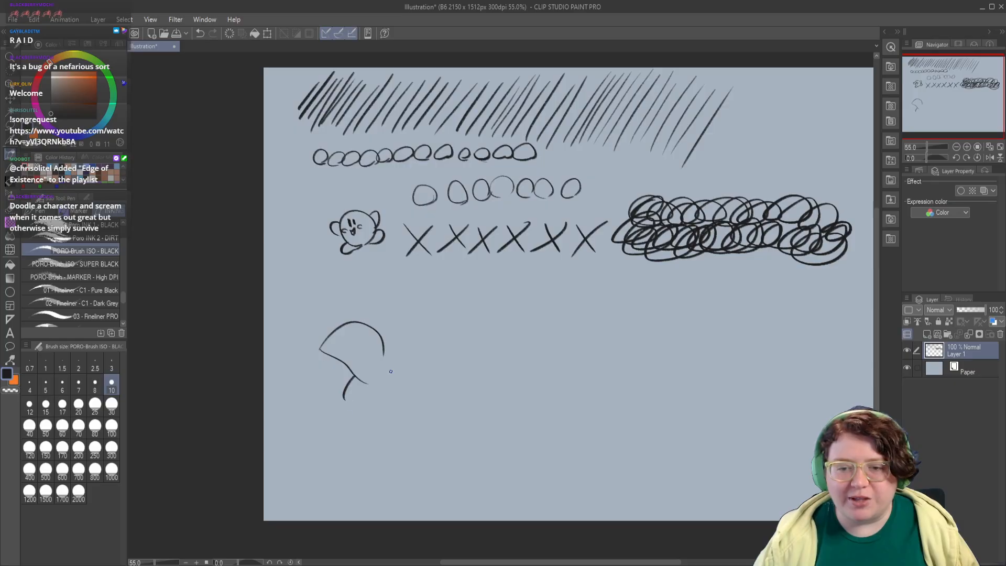
{"action": "mouse_move", "coordinate": [384, 349]}
{"action": "left_mouse_down"}
{"action": "mouse_move", "coordinate": [381, 398]}
{"action": "mouse_move", "coordinate": [298, 433]}
{"action": "mouse_move", "coordinate": [320, 443]}
{"action": "left_mouse_up"}
{"action": "key", "text": "ctrl+z"}
{"action": "key", "text": "ctrl+z"}
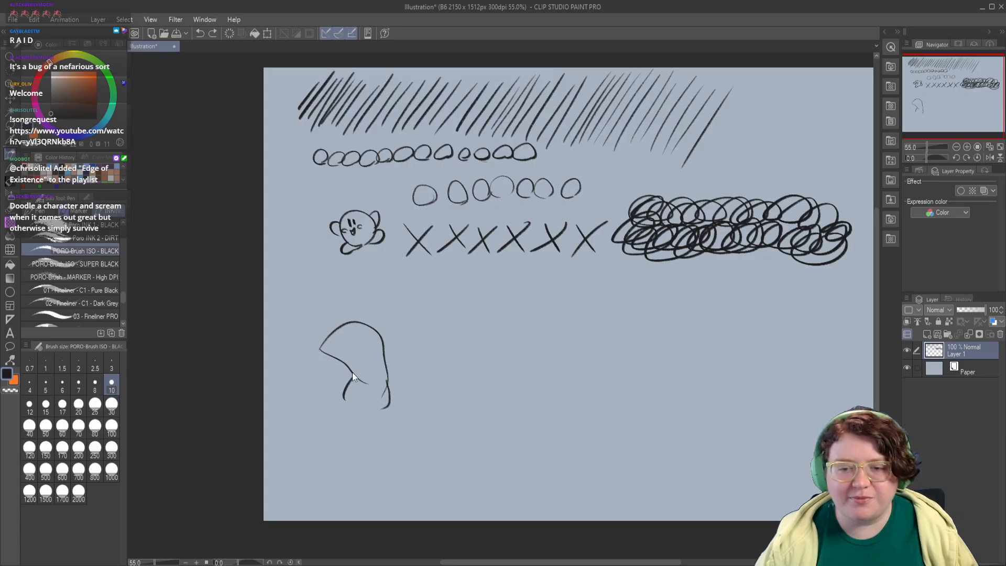
Step: Sketch the figure's bent front leg and feet below the head, undoing and redrawing the contour lines
{"action": "mouse_move", "coordinate": [342, 408]}
{"action": "left_mouse_down"}
{"action": "mouse_move", "coordinate": [354, 385]}
{"action": "mouse_move", "coordinate": [321, 419]}
{"action": "mouse_move", "coordinate": [338, 463]}
{"action": "mouse_move", "coordinate": [355, 467]}
{"action": "left_mouse_up"}
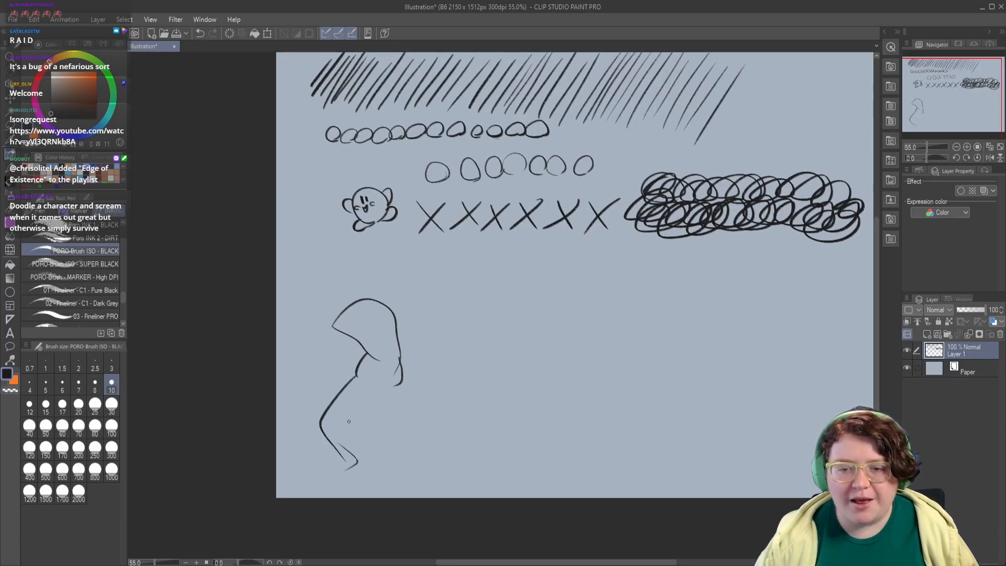
{"action": "key", "text": "ctrl+z"}
{"action": "key", "text": "ctrl+z"}
{"action": "mouse_move", "coordinate": [399, 362]}
{"action": "left_mouse_down"}
{"action": "mouse_move", "coordinate": [404, 385]}
{"action": "mouse_move", "coordinate": [325, 408]}
{"action": "mouse_move", "coordinate": [345, 460]}
{"action": "left_mouse_up"}
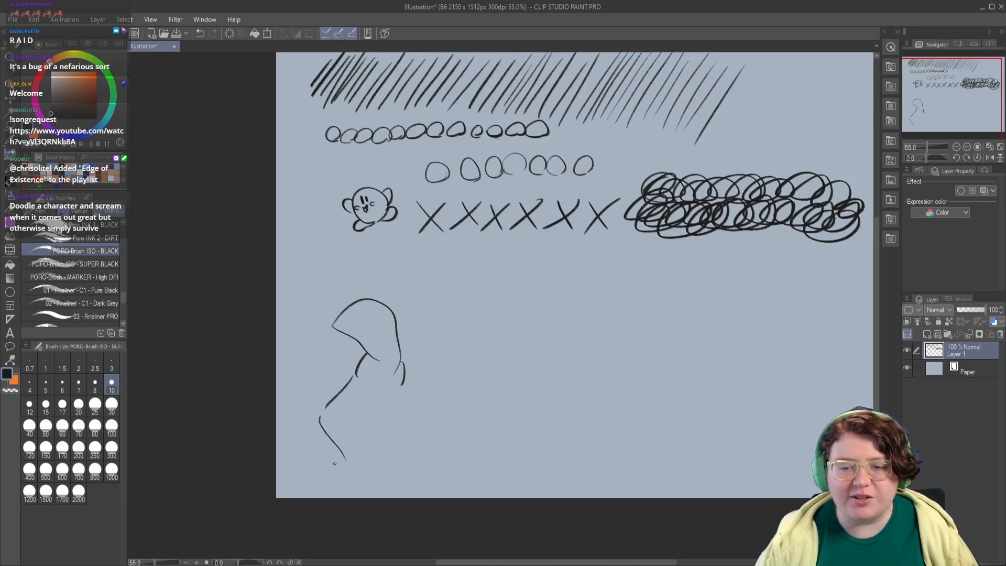
{"action": "key", "text": "ctrl+z"}
{"action": "left_click_drag", "start_coordinate": [347, 384], "coordinate": [336, 464]}
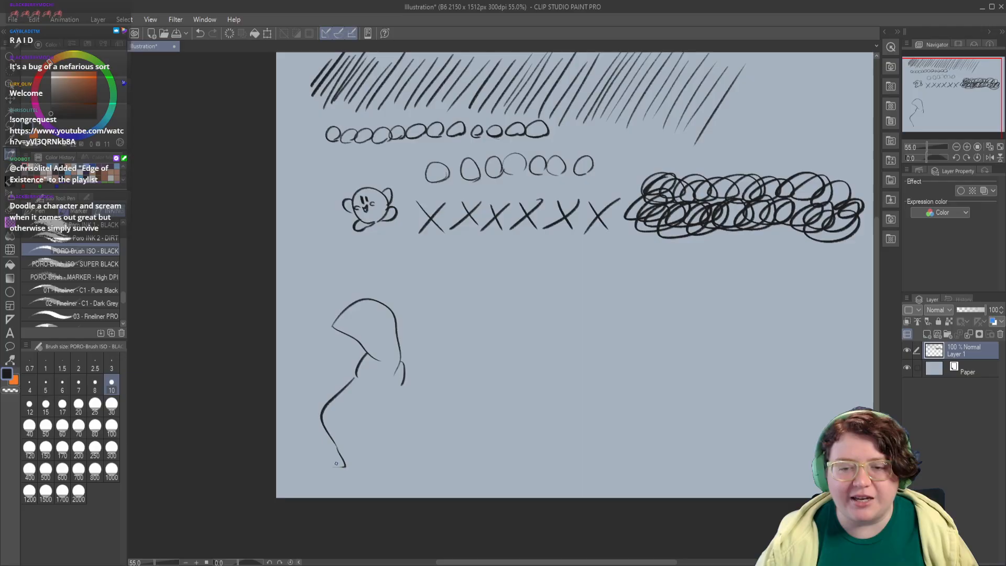
{"action": "mouse_move", "coordinate": [342, 412]}
{"action": "left_mouse_down"}
{"action": "mouse_move", "coordinate": [355, 430]}
{"action": "mouse_move", "coordinate": [354, 461]}
{"action": "left_mouse_up"}
{"action": "key", "text": "ctrl+z"}
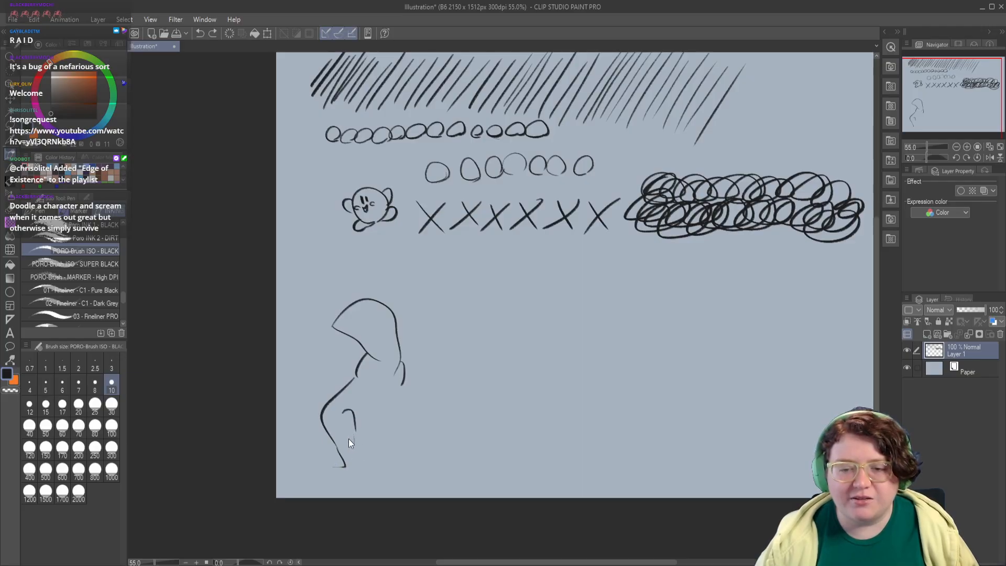
{"action": "mouse_move", "coordinate": [350, 422]}
{"action": "left_mouse_down"}
{"action": "mouse_move", "coordinate": [353, 463]}
{"action": "mouse_move", "coordinate": [338, 477]}
{"action": "mouse_move", "coordinate": [332, 463]}
{"action": "mouse_move", "coordinate": [322, 473]}
{"action": "mouse_move", "coordinate": [358, 475]}
{"action": "left_mouse_up"}
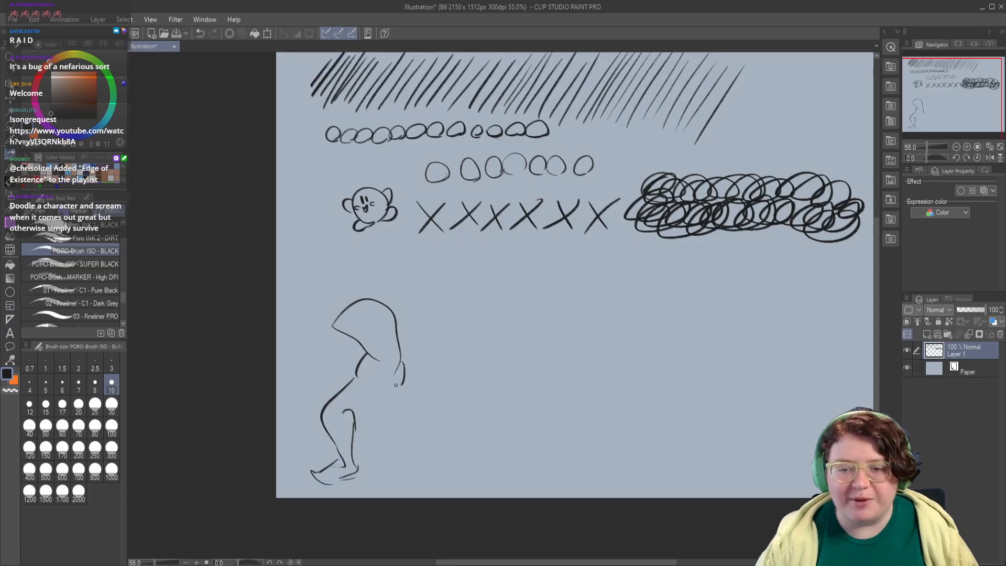
Step: Draw the long back contour of the sketched figure from the shoulder down, replacing the first attempt
{"action": "left_click_drag", "start_coordinate": [396, 385], "coordinate": [366, 428]}
{"action": "key", "text": "ctrl+z"}
{"action": "left_click_drag", "start_coordinate": [399, 387], "coordinate": [398, 446]}
{"action": "left_click_drag", "start_coordinate": [400, 352], "coordinate": [408, 367]}
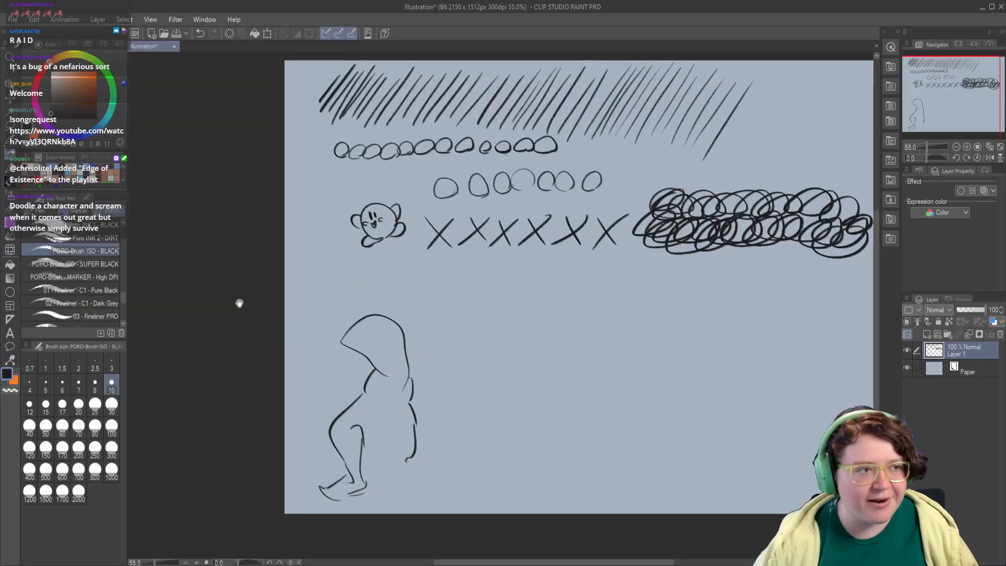
Step: Erase the figure sketch with the eraser and clear all remaining warm-up drawings from Layer 1
{"action": "left_click", "coordinate": [10, 183]}
{"action": "mouse_move", "coordinate": [393, 314]}
{"action": "left_mouse_down"}
{"action": "mouse_move", "coordinate": [413, 337]}
{"action": "mouse_move", "coordinate": [373, 365]}
{"action": "mouse_move", "coordinate": [341, 361]}
{"action": "mouse_move", "coordinate": [358, 392]}
{"action": "mouse_move", "coordinate": [402, 427]}
{"action": "mouse_move", "coordinate": [420, 477]}
{"action": "mouse_move", "coordinate": [354, 474]}
{"action": "mouse_move", "coordinate": [351, 463]}
{"action": "mouse_move", "coordinate": [318, 480]}
{"action": "mouse_move", "coordinate": [326, 456]}
{"action": "mouse_move", "coordinate": [356, 458]}
{"action": "mouse_move", "coordinate": [367, 374]}
{"action": "left_mouse_up"}
{"action": "mouse_move", "coordinate": [527, 303]}
{"action": "left_mouse_down"}
{"action": "mouse_move", "coordinate": [485, 406]}
{"action": "mouse_move", "coordinate": [468, 389]}
{"action": "left_mouse_up"}
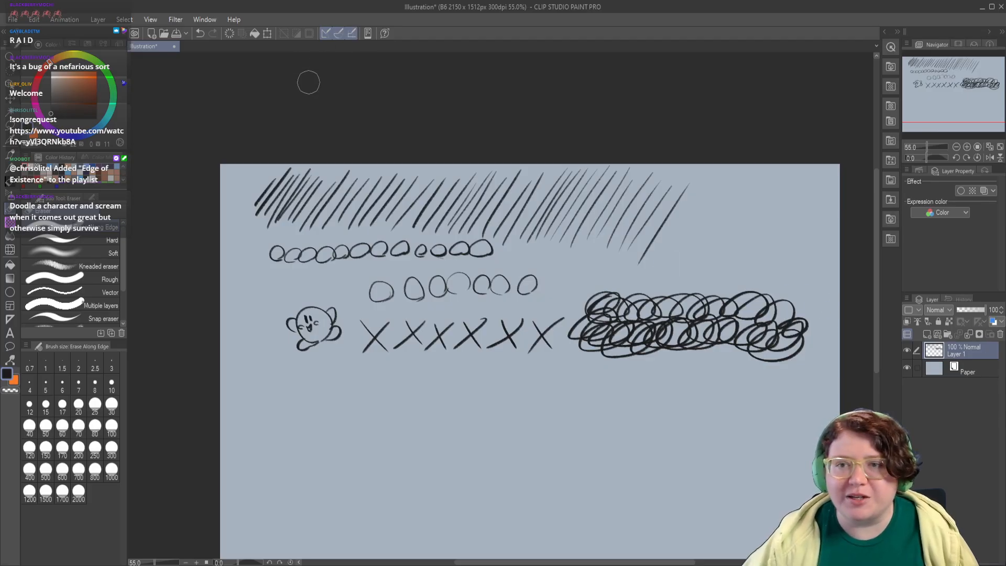
{"action": "left_click", "coordinate": [231, 32]}
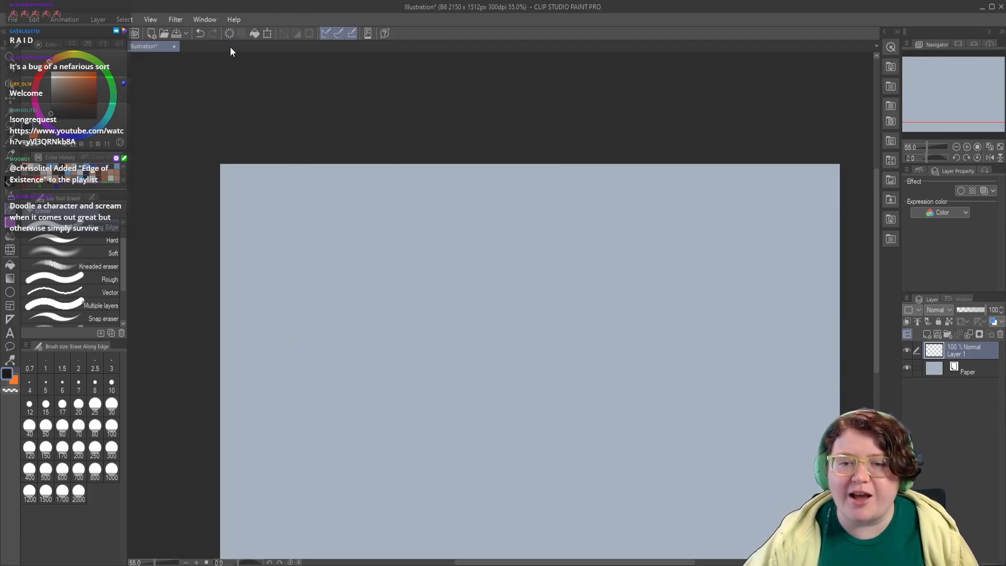
Step: Return to the PORO-Brush ISO - BLACK pen and reposition the empty canvas for sketching
{"action": "key", "text": "p"}
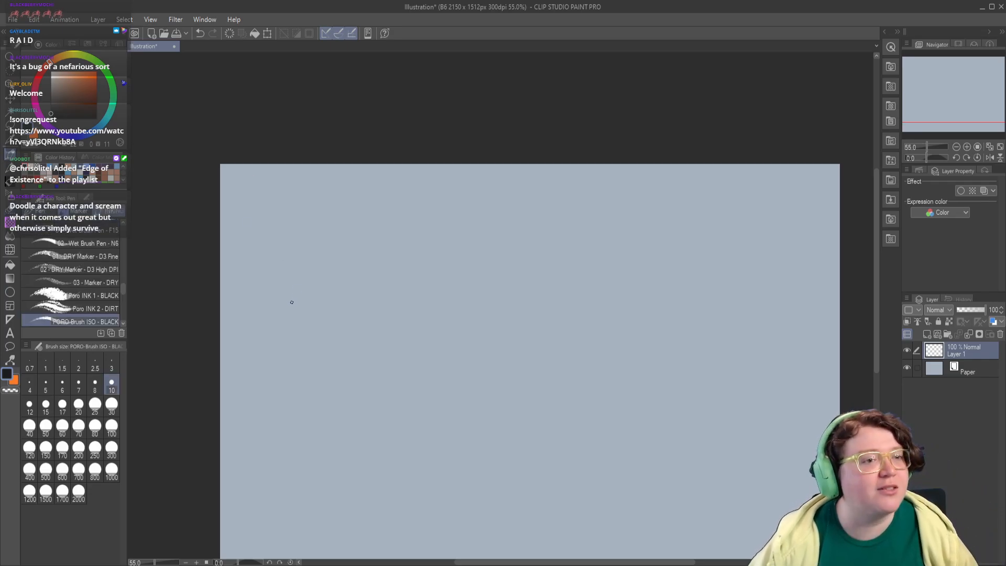
{"action": "left_click_drag", "start_coordinate": [247, 296], "coordinate": [240, 314]}
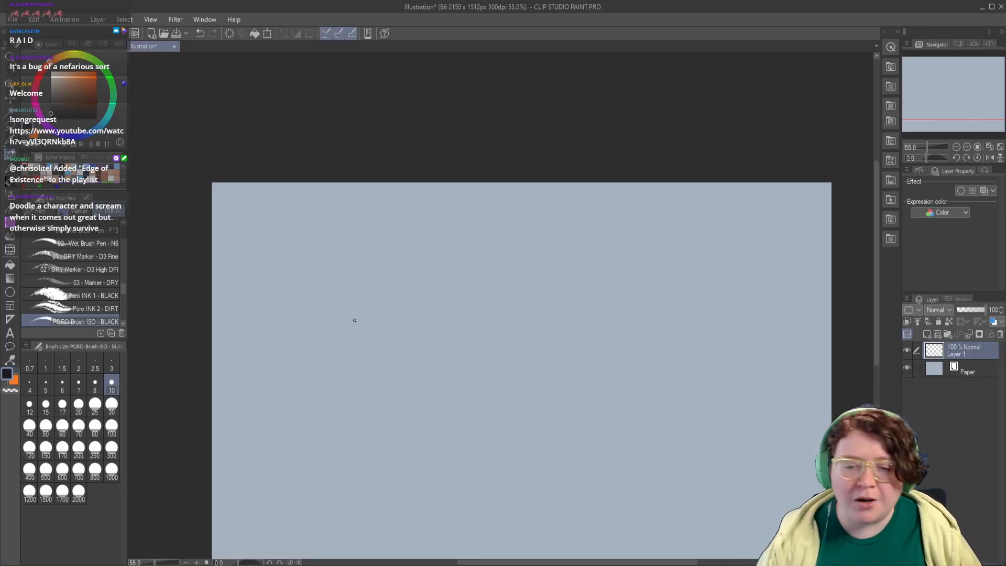
{"action": "left_click_drag", "start_coordinate": [285, 290], "coordinate": [276, 272]}
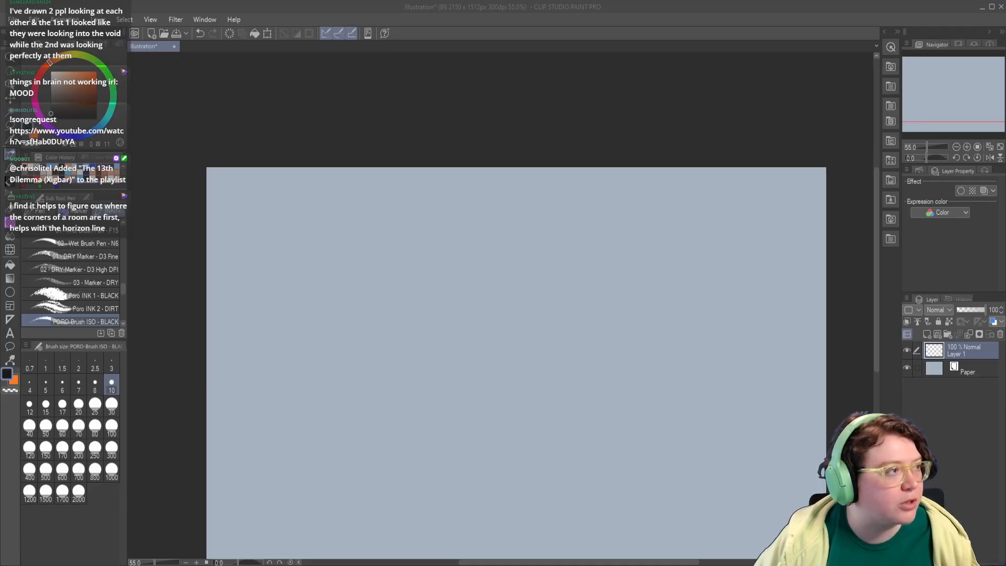
Step: Switch to the browser's line-of-action.com pose session, and move and shrink its window so it sits beside the canvas
{"action": "key", "text": "alt+Tab"}
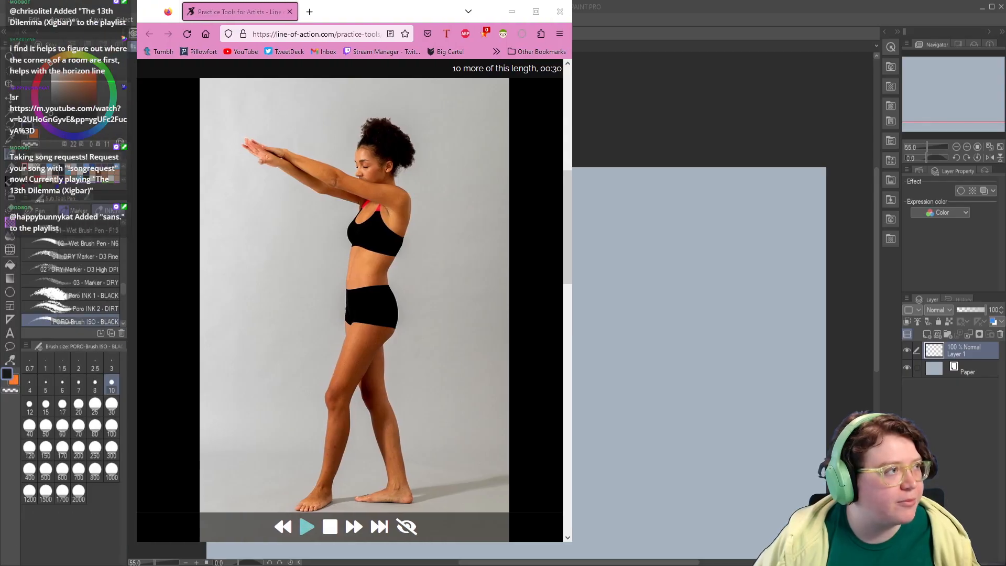
{"action": "left_click_drag", "start_coordinate": [388, 12], "coordinate": [821, 12]}
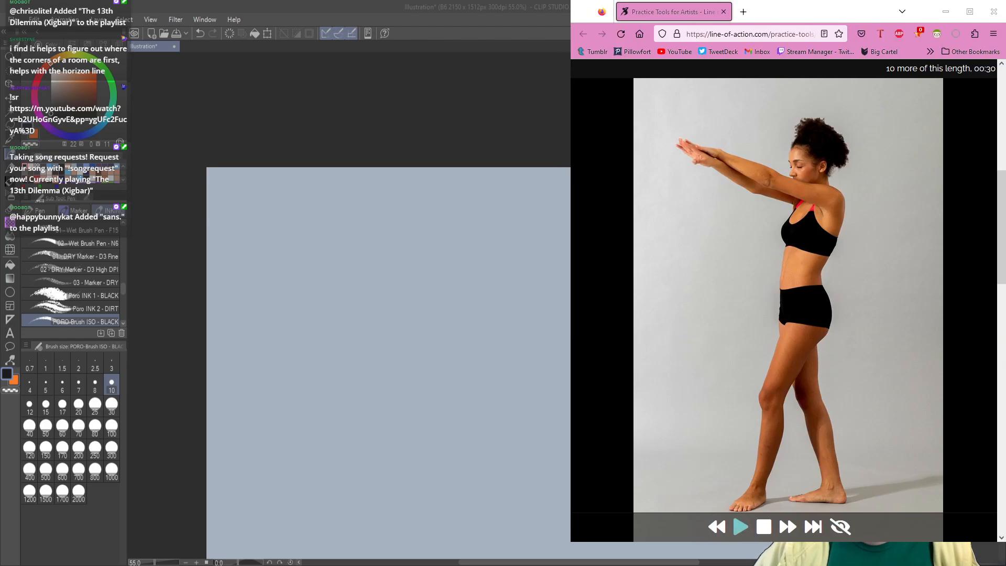
{"action": "left_click_drag", "start_coordinate": [571, 542], "coordinate": [679, 406]}
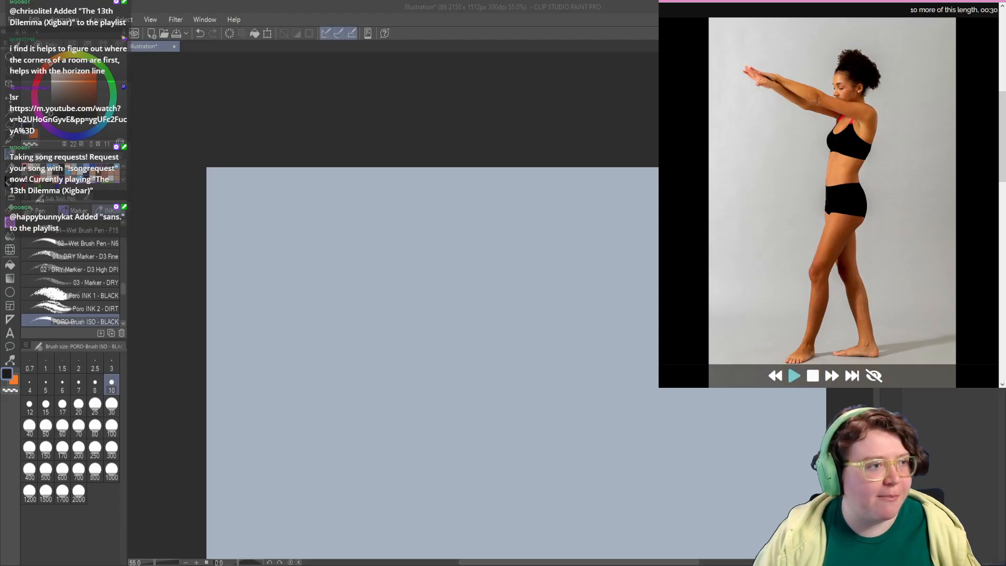
{"action": "mouse_move", "coordinate": [336, 254]}
{"action": "left_mouse_down"}
{"action": "mouse_move", "coordinate": [273, 257]}
{"action": "mouse_move", "coordinate": [325, 244]}
{"action": "mouse_move", "coordinate": [294, 302]}
{"action": "left_mouse_up"}
{"action": "key", "text": "ctrl+z"}
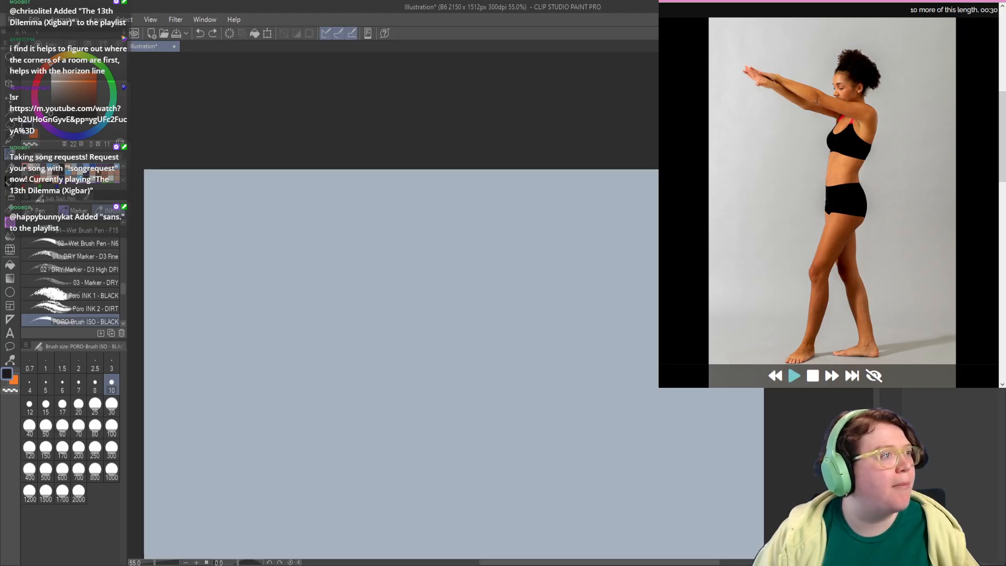
{"action": "key", "text": "alt+Tab"}
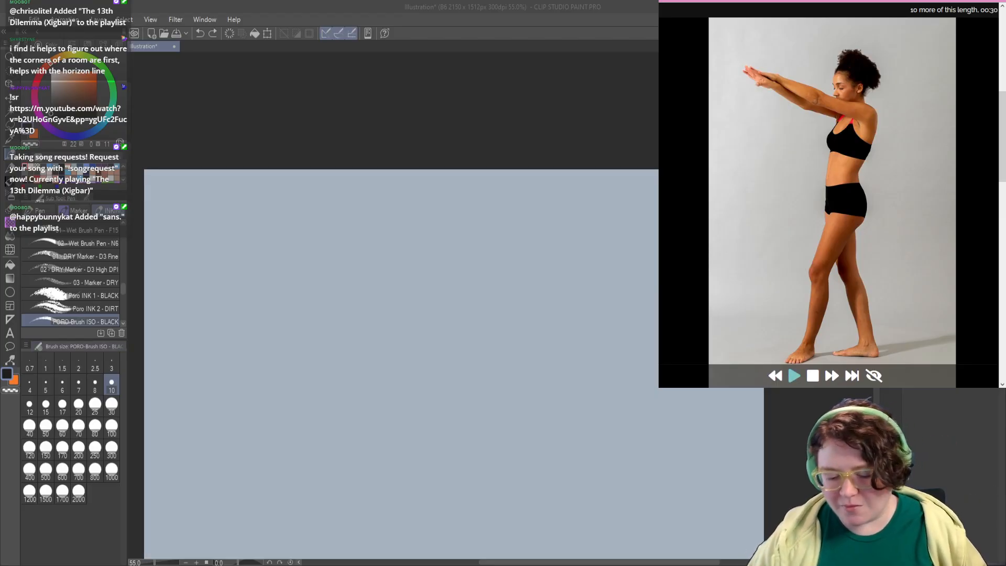
{"action": "mouse_move", "coordinate": [220, 223]}
{"action": "left_mouse_down"}
{"action": "mouse_move", "coordinate": [255, 211]}
{"action": "mouse_move", "coordinate": [273, 243]}
{"action": "mouse_move", "coordinate": [249, 309]}
{"action": "left_mouse_up"}
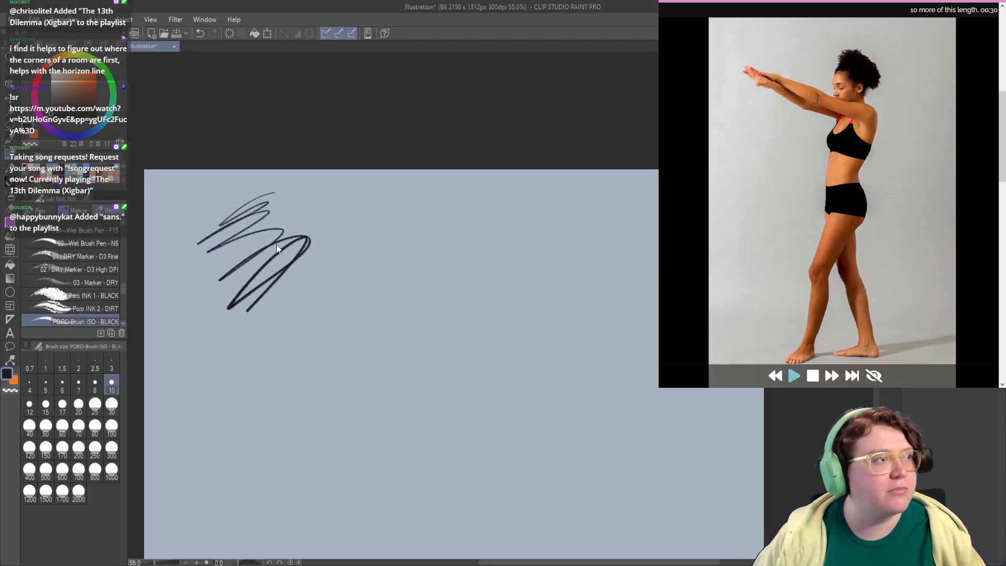
{"action": "key", "text": "ctrl+z"}
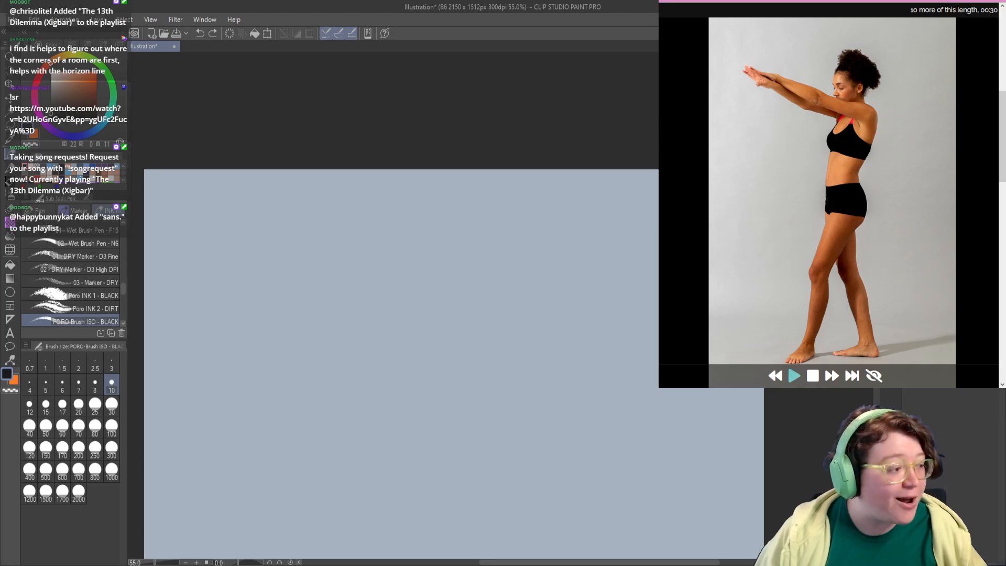
Step: Start the 30-second pose timer and sketch the standing woman's head, outstretched arms and torso on the canvas
{"action": "left_click", "coordinate": [795, 376]}
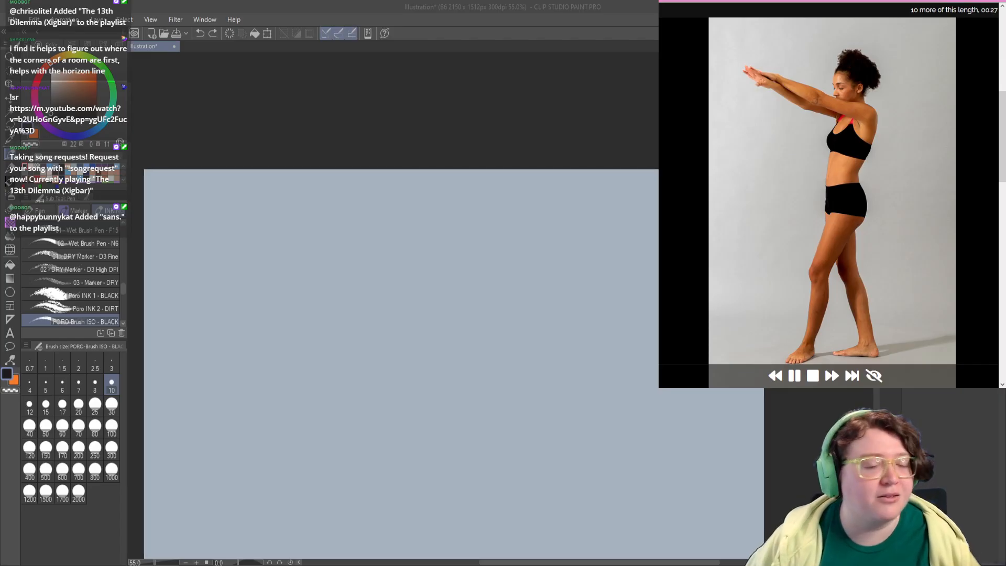
{"action": "mouse_move", "coordinate": [229, 203]}
{"action": "left_mouse_down"}
{"action": "mouse_move", "coordinate": [227, 213]}
{"action": "mouse_move", "coordinate": [266, 180]}
{"action": "mouse_move", "coordinate": [278, 270]}
{"action": "left_mouse_up"}
{"action": "mouse_move", "coordinate": [258, 237]}
{"action": "left_mouse_down"}
{"action": "mouse_move", "coordinate": [255, 258]}
{"action": "mouse_move", "coordinate": [260, 217]}
{"action": "mouse_move", "coordinate": [208, 182]}
{"action": "mouse_move", "coordinate": [210, 195]}
{"action": "mouse_move", "coordinate": [278, 215]}
{"action": "left_mouse_up"}
{"action": "left_click_drag", "start_coordinate": [262, 299], "coordinate": [260, 272]}
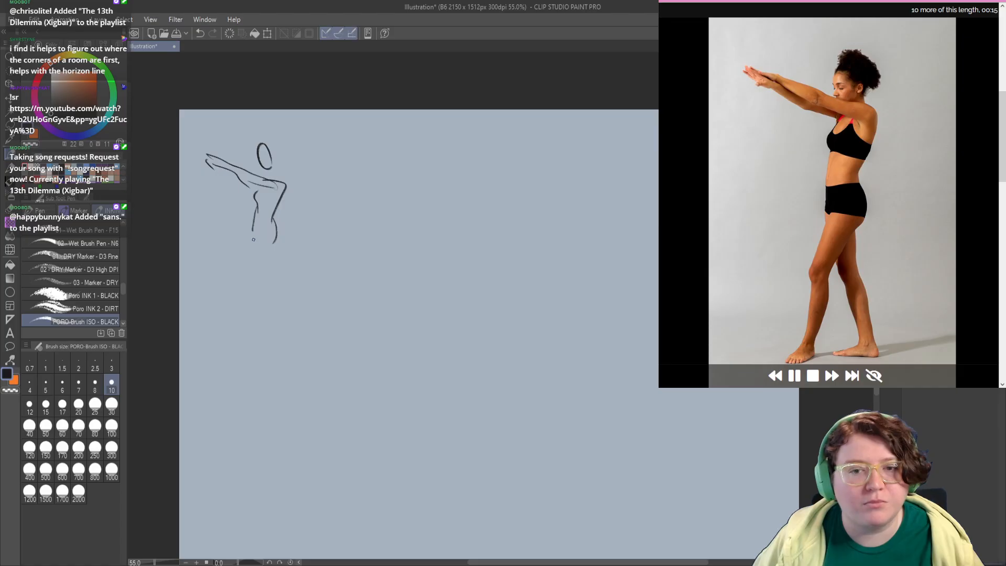
Step: Complete the standing figure with hips, both striding legs, hair and hands, redrawing the leg strokes that miss
{"action": "mouse_move", "coordinate": [253, 226]}
{"action": "left_mouse_down"}
{"action": "mouse_move", "coordinate": [252, 246]}
{"action": "mouse_move", "coordinate": [277, 233]}
{"action": "mouse_move", "coordinate": [257, 243]}
{"action": "mouse_move", "coordinate": [243, 281]}
{"action": "mouse_move", "coordinate": [241, 340]}
{"action": "left_mouse_up"}
{"action": "key", "text": "ctrl+z"}
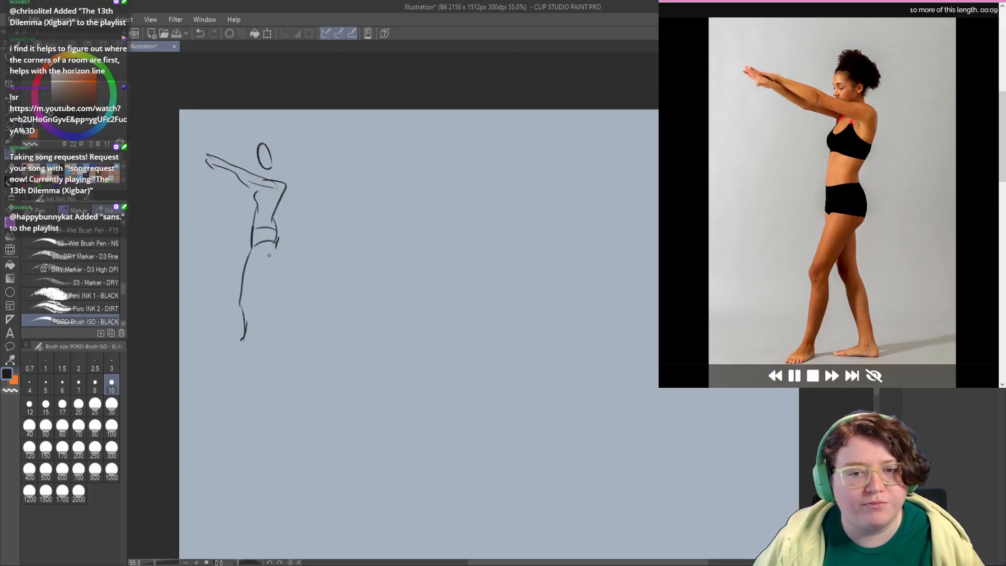
{"action": "mouse_move", "coordinate": [273, 247]}
{"action": "left_mouse_down"}
{"action": "mouse_move", "coordinate": [255, 278]}
{"action": "mouse_move", "coordinate": [257, 306]}
{"action": "left_mouse_up"}
{"action": "key", "text": "ctrl+z"}
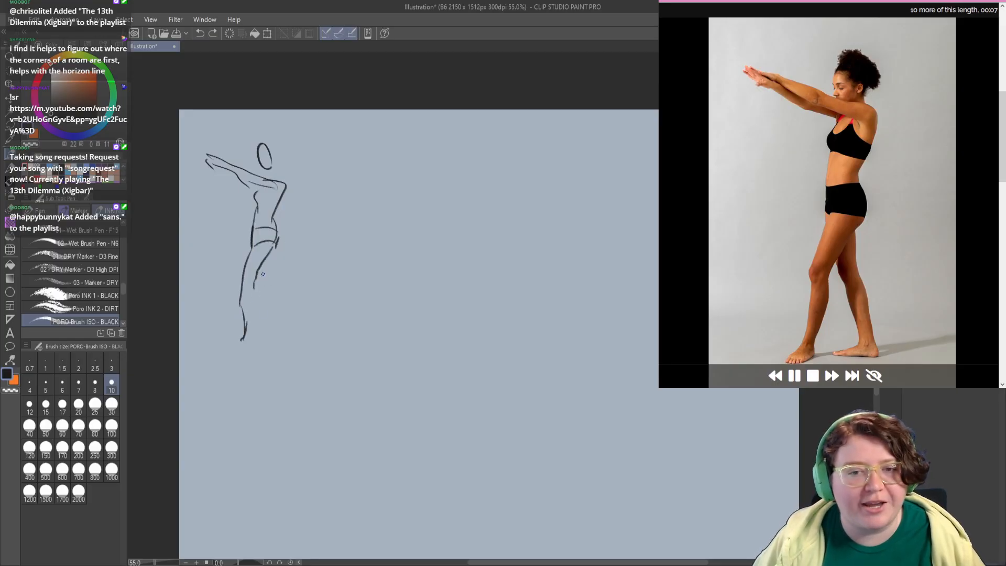
{"action": "left_click_drag", "start_coordinate": [259, 270], "coordinate": [265, 302]}
{"action": "mouse_move", "coordinate": [271, 254]}
{"action": "left_mouse_down"}
{"action": "mouse_move", "coordinate": [276, 326]}
{"action": "mouse_move", "coordinate": [261, 338]}
{"action": "left_mouse_up"}
{"action": "mouse_move", "coordinate": [262, 148]}
{"action": "left_mouse_down"}
{"action": "mouse_move", "coordinate": [256, 138]}
{"action": "mouse_move", "coordinate": [276, 149]}
{"action": "mouse_move", "coordinate": [273, 162]}
{"action": "left_mouse_up"}
{"action": "left_click_drag", "start_coordinate": [206, 153], "coordinate": [193, 149]}
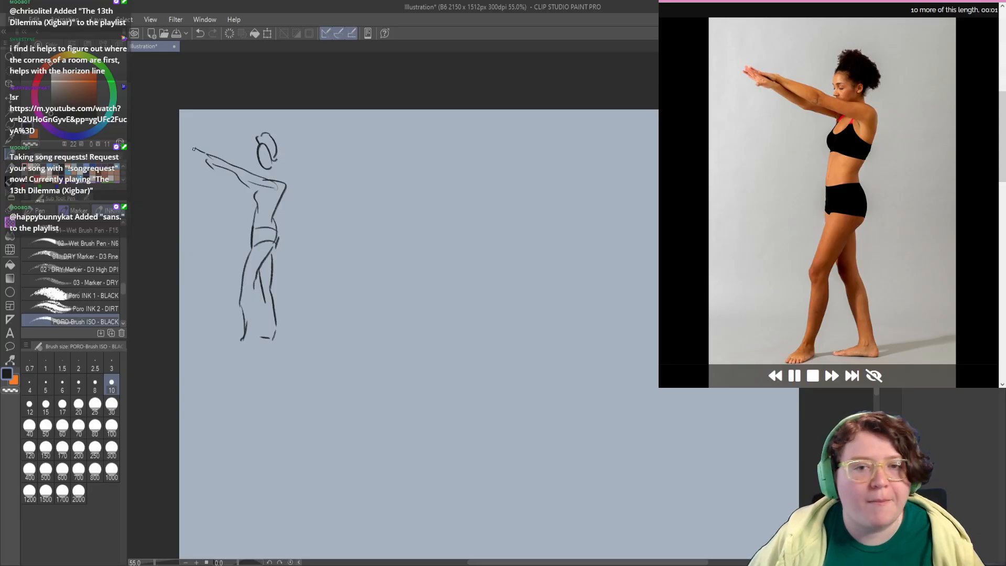
Step: Sketch the wheelchair user's head, back, both arms and raised knees beside the standing figure
{"action": "left_click_drag", "start_coordinate": [287, 297], "coordinate": [290, 268]}
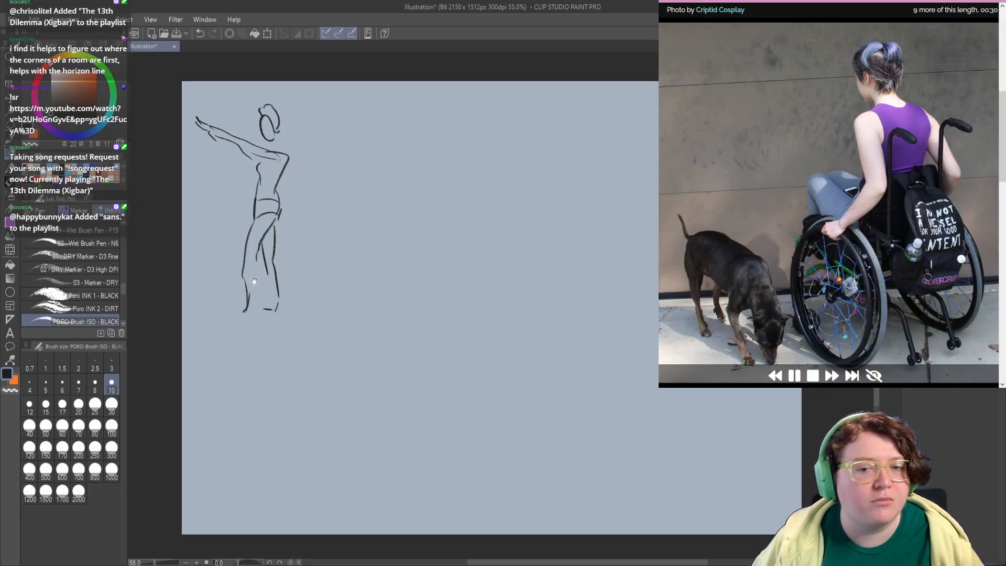
{"action": "left_click_drag", "start_coordinate": [234, 362], "coordinate": [302, 213]}
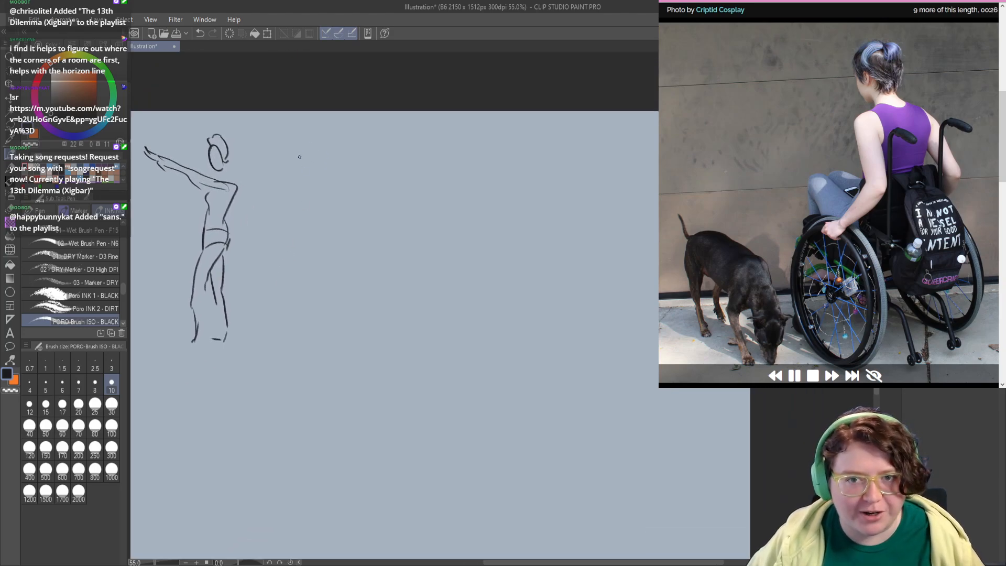
{"action": "mouse_move", "coordinate": [303, 160]}
{"action": "left_mouse_down"}
{"action": "mouse_move", "coordinate": [316, 138]}
{"action": "mouse_move", "coordinate": [334, 163]}
{"action": "mouse_move", "coordinate": [334, 182]}
{"action": "mouse_move", "coordinate": [299, 201]}
{"action": "mouse_move", "coordinate": [300, 253]}
{"action": "left_mouse_up"}
{"action": "mouse_move", "coordinate": [299, 200]}
{"action": "left_mouse_down"}
{"action": "mouse_move", "coordinate": [307, 227]}
{"action": "mouse_move", "coordinate": [282, 249]}
{"action": "mouse_move", "coordinate": [287, 259]}
{"action": "mouse_move", "coordinate": [321, 234]}
{"action": "mouse_move", "coordinate": [315, 198]}
{"action": "mouse_move", "coordinate": [334, 241]}
{"action": "left_mouse_up"}
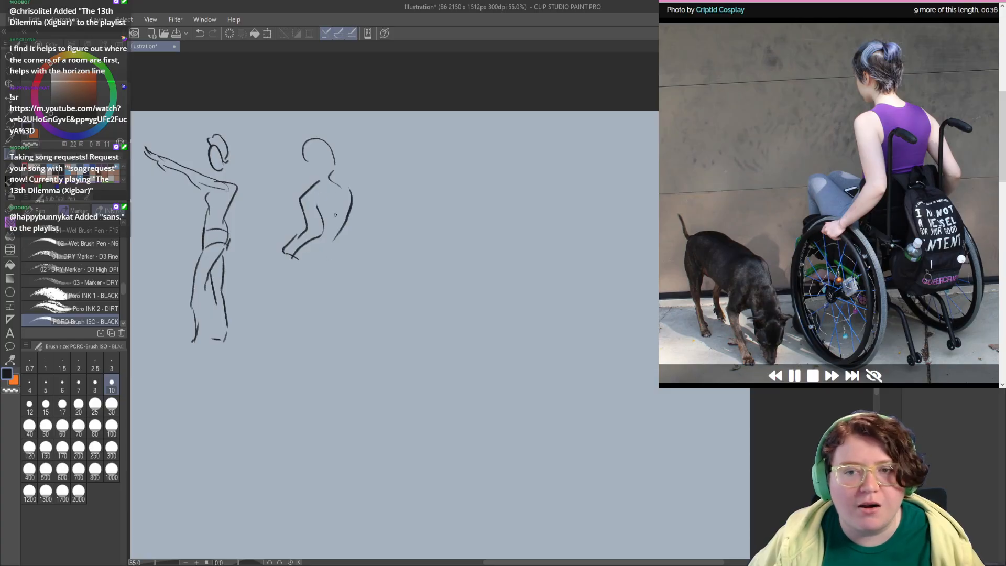
{"action": "left_click_drag", "start_coordinate": [351, 200], "coordinate": [361, 246]}
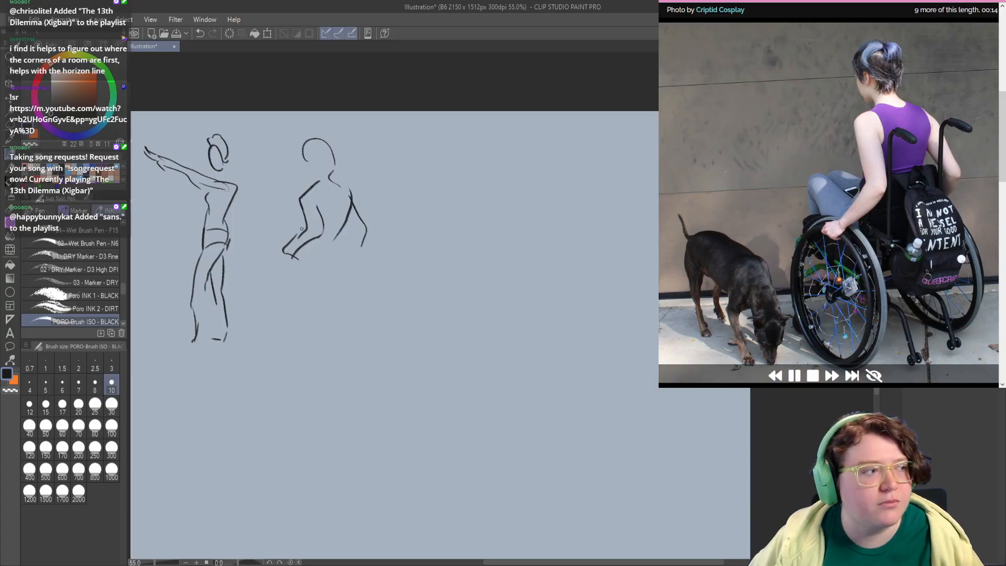
{"action": "mouse_move", "coordinate": [301, 233]}
{"action": "left_mouse_down"}
{"action": "mouse_move", "coordinate": [270, 221]}
{"action": "mouse_move", "coordinate": [282, 245]}
{"action": "mouse_move", "coordinate": [281, 218]}
{"action": "mouse_move", "coordinate": [292, 233]}
{"action": "mouse_move", "coordinate": [268, 249]}
{"action": "left_mouse_up"}
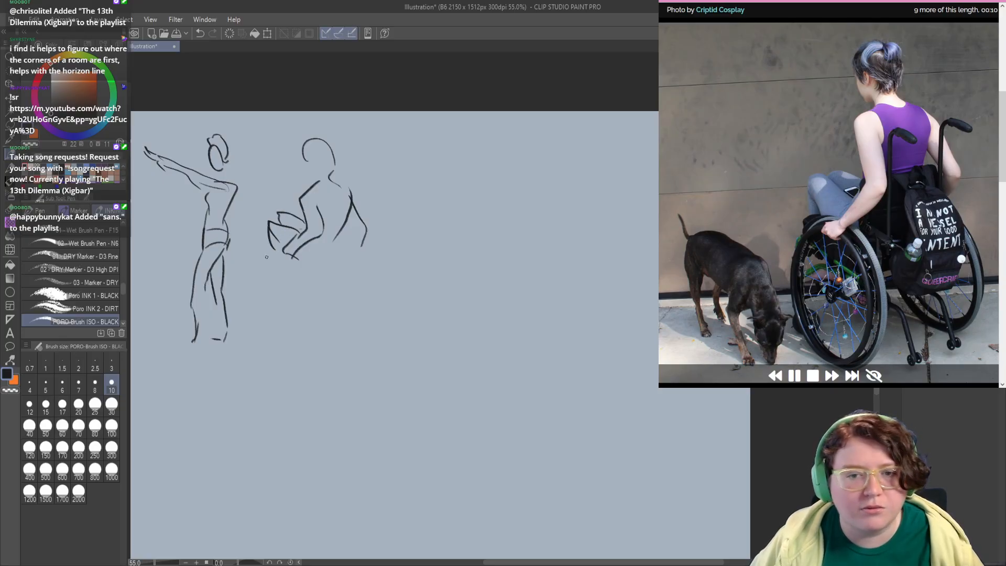
Step: Draw the wheelchair's large wheel with its inner rim, the seat and the backrest around the seated figure
{"action": "mouse_move", "coordinate": [266, 304]}
{"action": "left_mouse_down"}
{"action": "mouse_move", "coordinate": [294, 267]}
{"action": "mouse_move", "coordinate": [266, 258]}
{"action": "mouse_move", "coordinate": [288, 318]}
{"action": "left_mouse_up"}
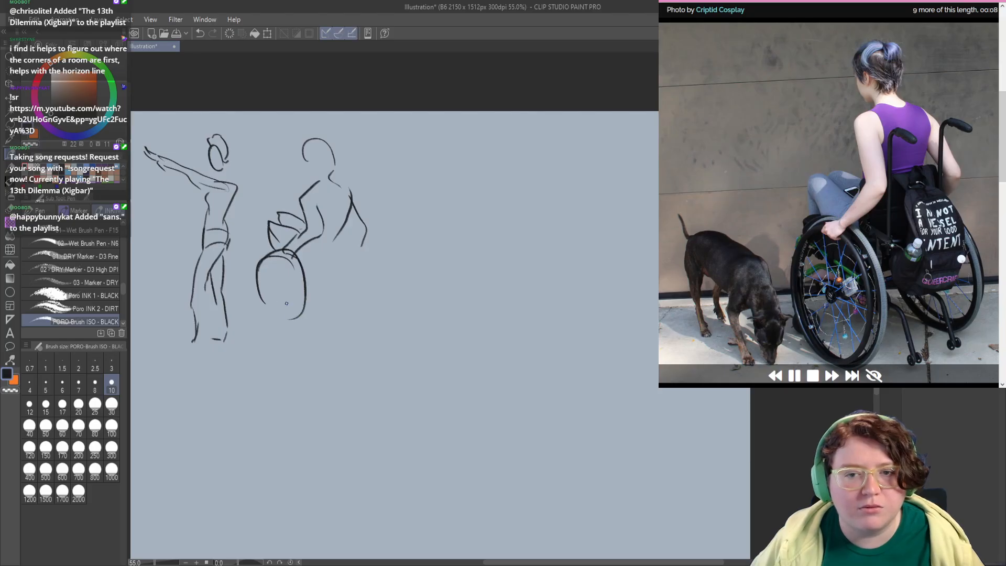
{"action": "left_click_drag", "start_coordinate": [262, 277], "coordinate": [287, 308]}
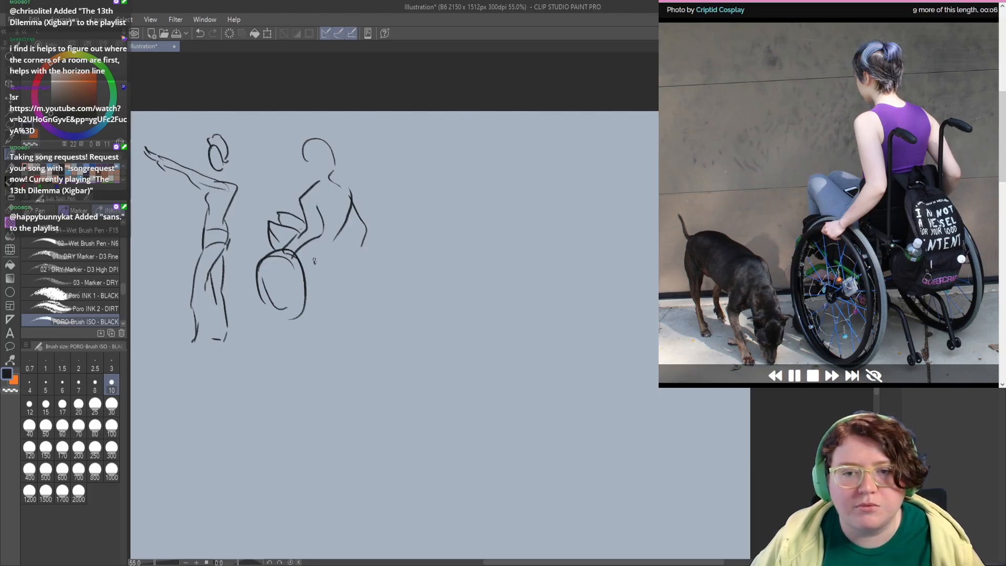
{"action": "mouse_move", "coordinate": [315, 263]}
{"action": "left_mouse_down"}
{"action": "mouse_move", "coordinate": [346, 240]}
{"action": "mouse_move", "coordinate": [354, 256]}
{"action": "mouse_move", "coordinate": [310, 207]}
{"action": "mouse_move", "coordinate": [335, 197]}
{"action": "mouse_move", "coordinate": [317, 238]}
{"action": "left_mouse_up"}
{"action": "mouse_move", "coordinate": [319, 204]}
{"action": "left_mouse_down"}
{"action": "mouse_move", "coordinate": [342, 204]}
{"action": "mouse_move", "coordinate": [327, 213]}
{"action": "mouse_move", "coordinate": [321, 203]}
{"action": "mouse_move", "coordinate": [343, 235]}
{"action": "left_mouse_up"}
{"action": "mouse_move", "coordinate": [352, 204]}
{"action": "left_mouse_down"}
{"action": "mouse_move", "coordinate": [359, 199]}
{"action": "mouse_move", "coordinate": [361, 218]}
{"action": "left_mouse_up"}
{"action": "mouse_move", "coordinate": [294, 331]}
{"action": "left_mouse_down"}
{"action": "mouse_move", "coordinate": [327, 265]}
{"action": "mouse_move", "coordinate": [298, 326]}
{"action": "left_mouse_up"}
{"action": "left_click_drag", "start_coordinate": [240, 339], "coordinate": [311, 275]}
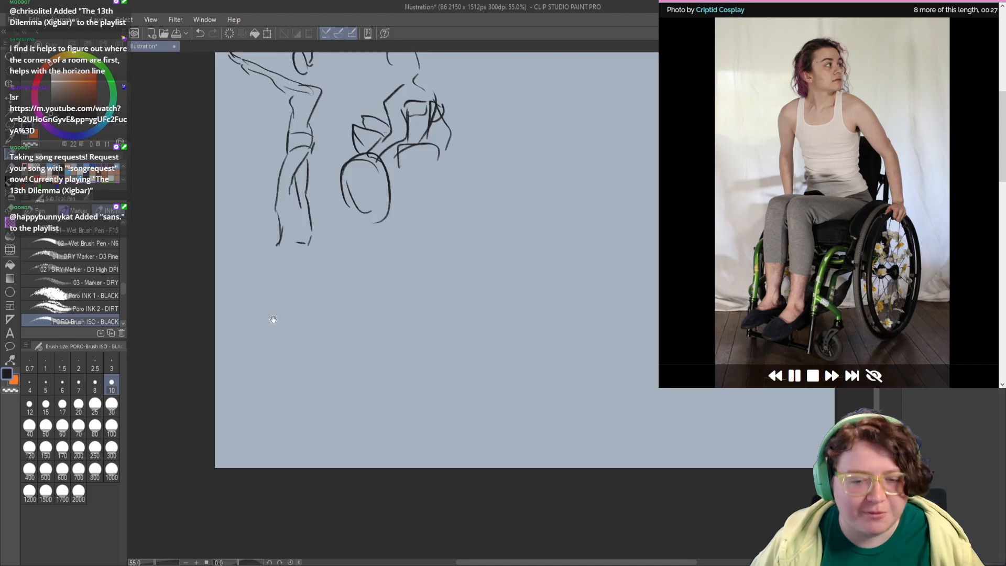
Step: Sketch the front-facing wheelchair user's head, torso, lap and lower legs beneath the first standing figure, redrawing strokes that miss
{"action": "mouse_move", "coordinate": [263, 327]}
{"action": "left_mouse_down"}
{"action": "mouse_move", "coordinate": [255, 318]}
{"action": "mouse_move", "coordinate": [292, 282]}
{"action": "mouse_move", "coordinate": [279, 310]}
{"action": "mouse_move", "coordinate": [267, 296]}
{"action": "mouse_move", "coordinate": [256, 317]}
{"action": "mouse_move", "coordinate": [274, 374]}
{"action": "mouse_move", "coordinate": [287, 383]}
{"action": "left_mouse_up"}
{"action": "key", "text": "ctrl+z"}
{"action": "left_click_drag", "start_coordinate": [305, 373], "coordinate": [302, 312]}
{"action": "mouse_move", "coordinate": [270, 369]}
{"action": "left_mouse_down"}
{"action": "mouse_move", "coordinate": [250, 390]}
{"action": "mouse_move", "coordinate": [252, 379]}
{"action": "mouse_move", "coordinate": [237, 379]}
{"action": "mouse_move", "coordinate": [259, 439]}
{"action": "left_mouse_up"}
{"action": "key", "text": "ctrl+z"}
{"action": "mouse_move", "coordinate": [306, 374]}
{"action": "left_mouse_down"}
{"action": "mouse_move", "coordinate": [279, 366]}
{"action": "mouse_move", "coordinate": [265, 387]}
{"action": "mouse_move", "coordinate": [272, 417]}
{"action": "left_mouse_up"}
{"action": "key", "text": "ctrl+z"}
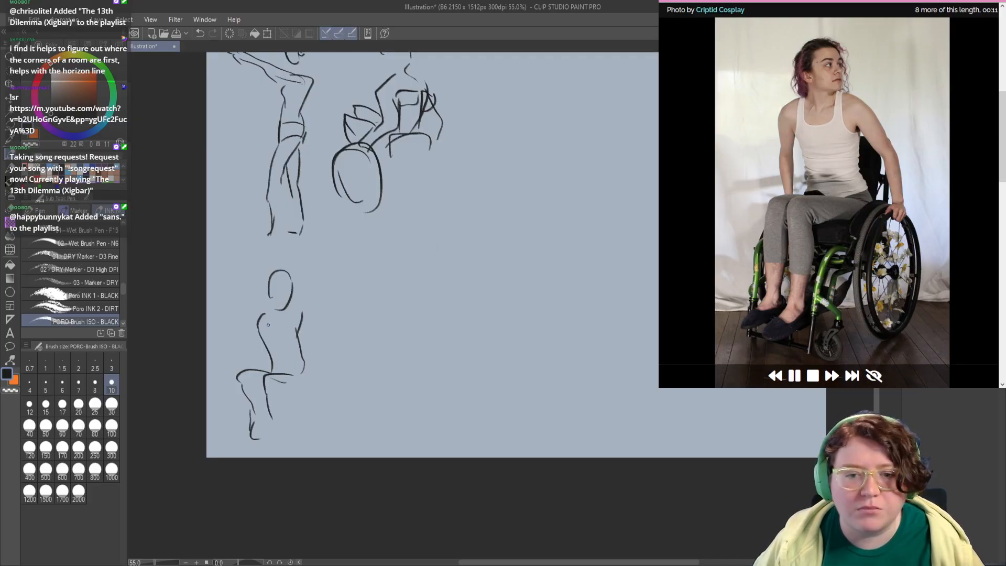
Step: Add both arms, the large wheel and the footrest area to the front-facing wheelchair figure
{"action": "mouse_move", "coordinate": [266, 313]}
{"action": "left_mouse_down"}
{"action": "mouse_move", "coordinate": [248, 328]}
{"action": "mouse_move", "coordinate": [254, 372]}
{"action": "left_mouse_up"}
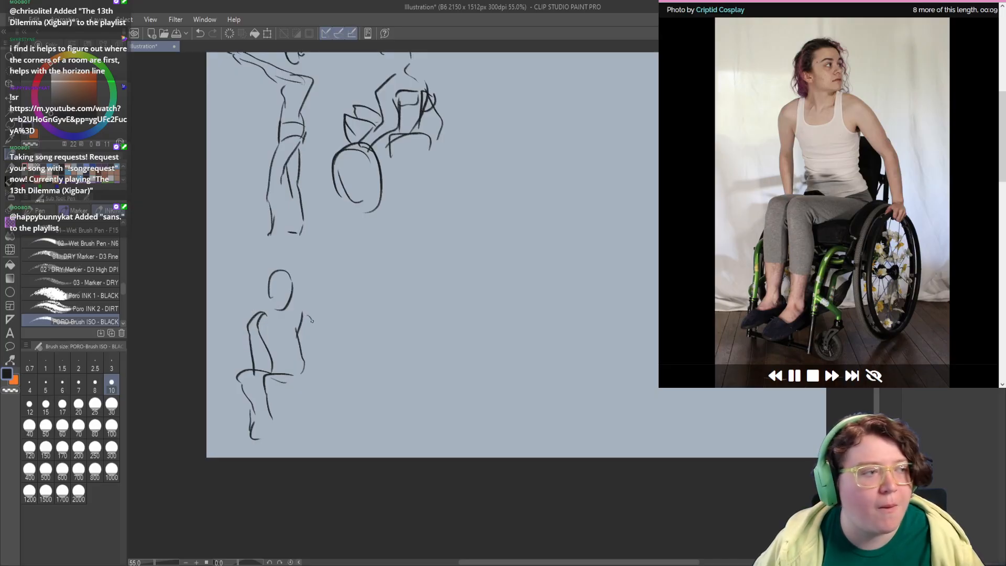
{"action": "mouse_move", "coordinate": [309, 314]}
{"action": "left_mouse_down"}
{"action": "mouse_move", "coordinate": [325, 360]}
{"action": "mouse_move", "coordinate": [317, 369]}
{"action": "left_mouse_up"}
{"action": "mouse_move", "coordinate": [305, 431]}
{"action": "left_mouse_down"}
{"action": "mouse_move", "coordinate": [282, 417]}
{"action": "mouse_move", "coordinate": [285, 452]}
{"action": "mouse_move", "coordinate": [271, 456]}
{"action": "mouse_move", "coordinate": [265, 431]}
{"action": "mouse_move", "coordinate": [271, 445]}
{"action": "mouse_move", "coordinate": [280, 437]}
{"action": "mouse_move", "coordinate": [267, 429]}
{"action": "mouse_move", "coordinate": [264, 446]}
{"action": "mouse_move", "coordinate": [280, 417]}
{"action": "left_mouse_up"}
{"action": "key", "text": "ctrl+z"}
{"action": "key", "text": "ctrl+z"}
Step: Sketch the standing woman in the jacket beside the wheelchair figure, with head, torso outline and the first leg and foot
{"action": "mouse_move", "coordinate": [337, 323]}
{"action": "left_mouse_down"}
{"action": "mouse_move", "coordinate": [283, 375]}
{"action": "mouse_move", "coordinate": [268, 310]}
{"action": "mouse_move", "coordinate": [278, 317]}
{"action": "mouse_move", "coordinate": [268, 325]}
{"action": "left_mouse_up"}
{"action": "key", "text": "ctrl+z"}
{"action": "mouse_move", "coordinate": [257, 319]}
{"action": "left_mouse_down"}
{"action": "mouse_move", "coordinate": [263, 368]}
{"action": "mouse_move", "coordinate": [297, 372]}
{"action": "mouse_move", "coordinate": [297, 336]}
{"action": "left_mouse_up"}
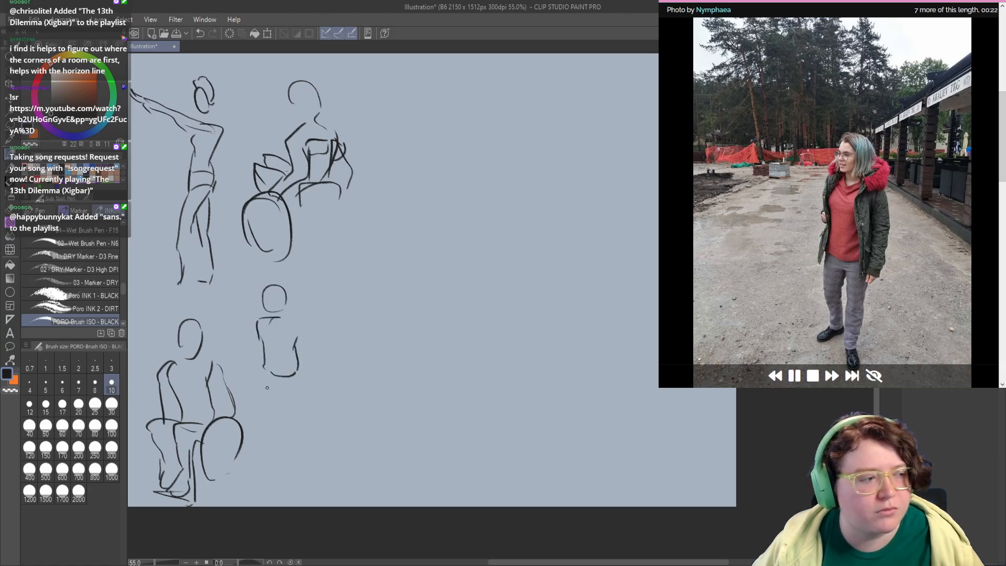
{"action": "mouse_move", "coordinate": [263, 368]}
{"action": "left_mouse_down"}
{"action": "mouse_move", "coordinate": [266, 425]}
{"action": "mouse_move", "coordinate": [253, 441]}
{"action": "mouse_move", "coordinate": [269, 451]}
{"action": "mouse_move", "coordinate": [273, 394]}
{"action": "left_mouse_up"}
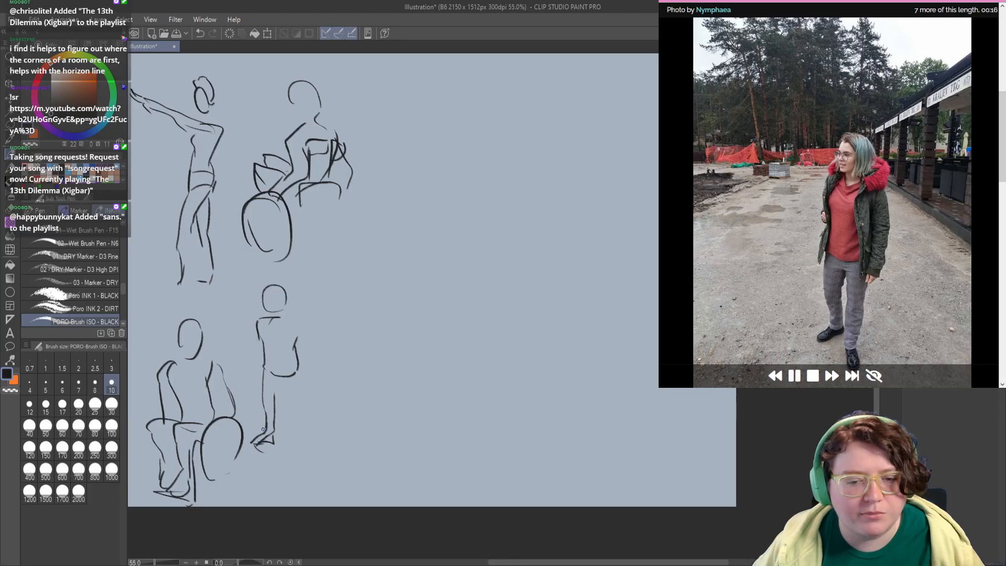
{"action": "mouse_move", "coordinate": [280, 386]}
{"action": "left_mouse_down"}
{"action": "mouse_move", "coordinate": [289, 425]}
{"action": "mouse_move", "coordinate": [289, 400]}
{"action": "left_mouse_up"}
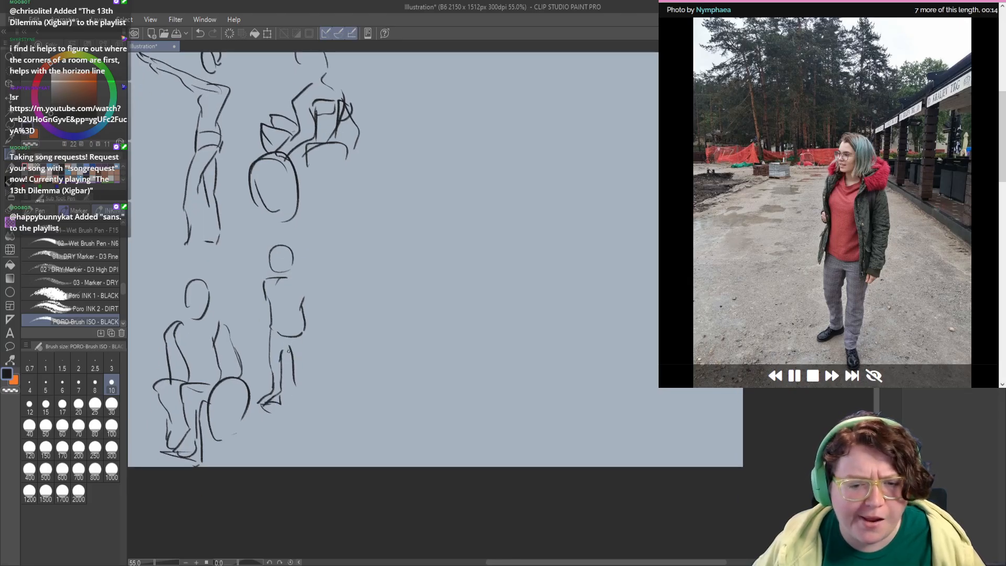
Step: Redraw the jacketed woman's second leg and foot, and add her arms, hand and fur hood
{"action": "key", "text": "ctrl+z"}
{"action": "mouse_move", "coordinate": [287, 345]}
{"action": "left_mouse_down"}
{"action": "mouse_move", "coordinate": [293, 418]}
{"action": "mouse_move", "coordinate": [314, 419]}
{"action": "mouse_move", "coordinate": [296, 415]}
{"action": "mouse_move", "coordinate": [312, 410]}
{"action": "mouse_move", "coordinate": [303, 404]}
{"action": "mouse_move", "coordinate": [309, 331]}
{"action": "left_mouse_up"}
{"action": "mouse_move", "coordinate": [296, 282]}
{"action": "left_mouse_down"}
{"action": "mouse_move", "coordinate": [300, 335]}
{"action": "mouse_move", "coordinate": [316, 331]}
{"action": "mouse_move", "coordinate": [307, 346]}
{"action": "left_mouse_up"}
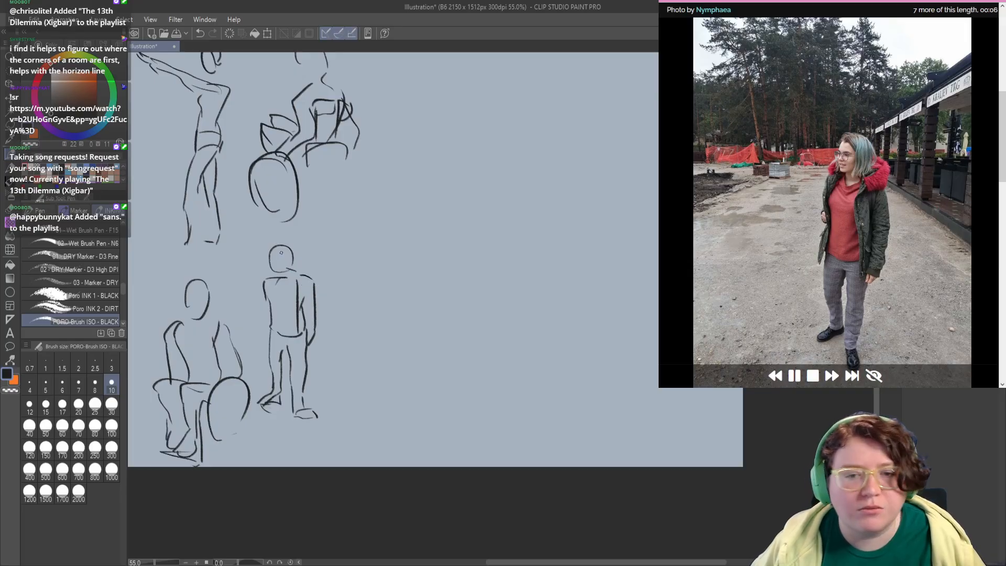
{"action": "mouse_move", "coordinate": [297, 264]}
{"action": "left_mouse_down"}
{"action": "mouse_move", "coordinate": [309, 277]}
{"action": "mouse_move", "coordinate": [264, 284]}
{"action": "mouse_move", "coordinate": [263, 322]}
{"action": "mouse_move", "coordinate": [271, 292]}
{"action": "mouse_move", "coordinate": [273, 313]}
{"action": "left_mouse_up"}
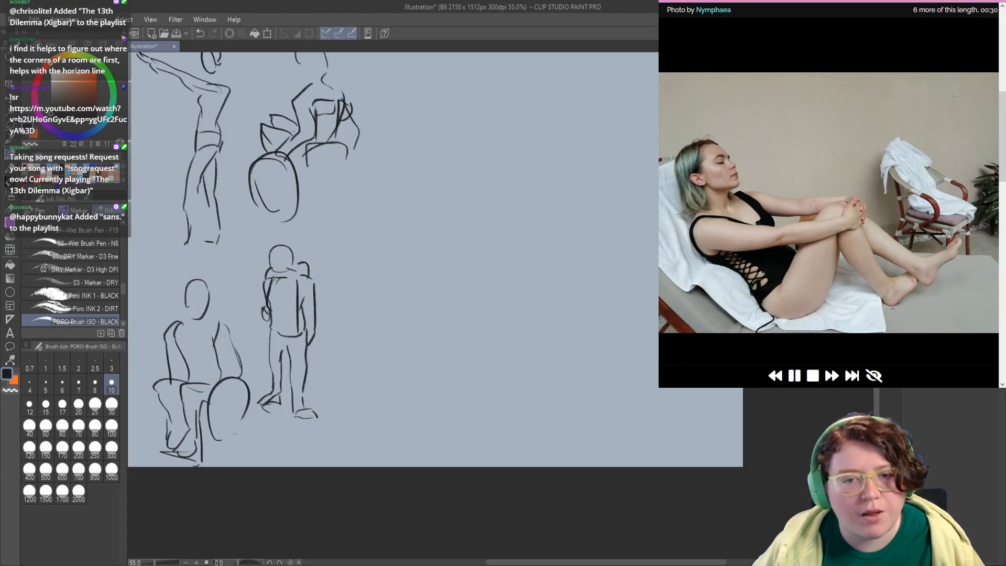
Step: Sketch the reclining woman's head, arms reaching to the knees, back and thigh in the empty area beside the upper wheelchair figure
{"action": "mouse_move", "coordinate": [337, 291]}
{"action": "left_mouse_down"}
{"action": "mouse_move", "coordinate": [287, 355]}
{"action": "mouse_move", "coordinate": [273, 401]}
{"action": "left_mouse_up"}
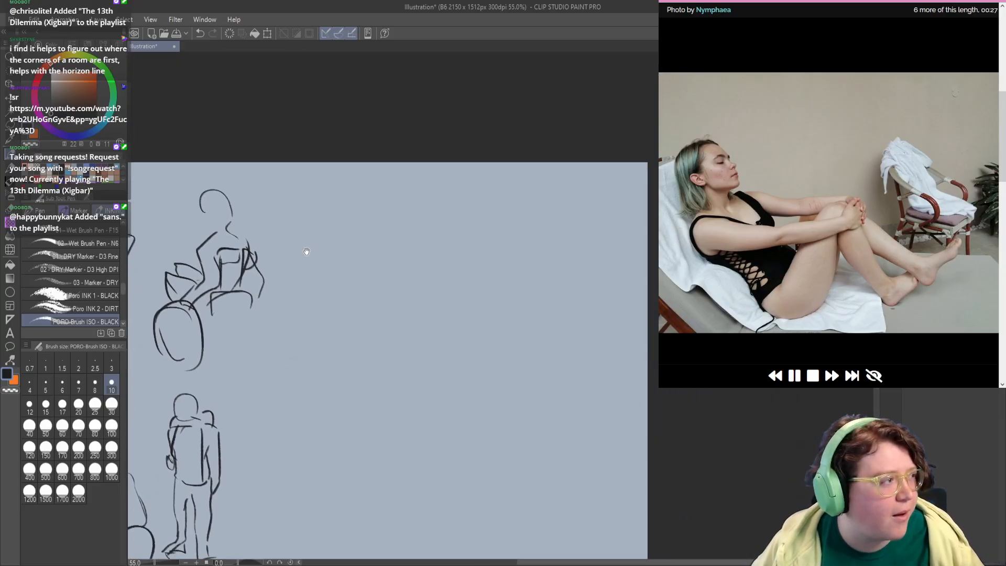
{"action": "mouse_move", "coordinate": [307, 252]}
{"action": "left_mouse_down"}
{"action": "mouse_move", "coordinate": [321, 254]}
{"action": "mouse_move", "coordinate": [314, 203]}
{"action": "mouse_move", "coordinate": [332, 230]}
{"action": "mouse_move", "coordinate": [305, 240]}
{"action": "mouse_move", "coordinate": [312, 253]}
{"action": "mouse_move", "coordinate": [399, 269]}
{"action": "left_mouse_up"}
{"action": "left_click_drag", "start_coordinate": [343, 230], "coordinate": [394, 246]}
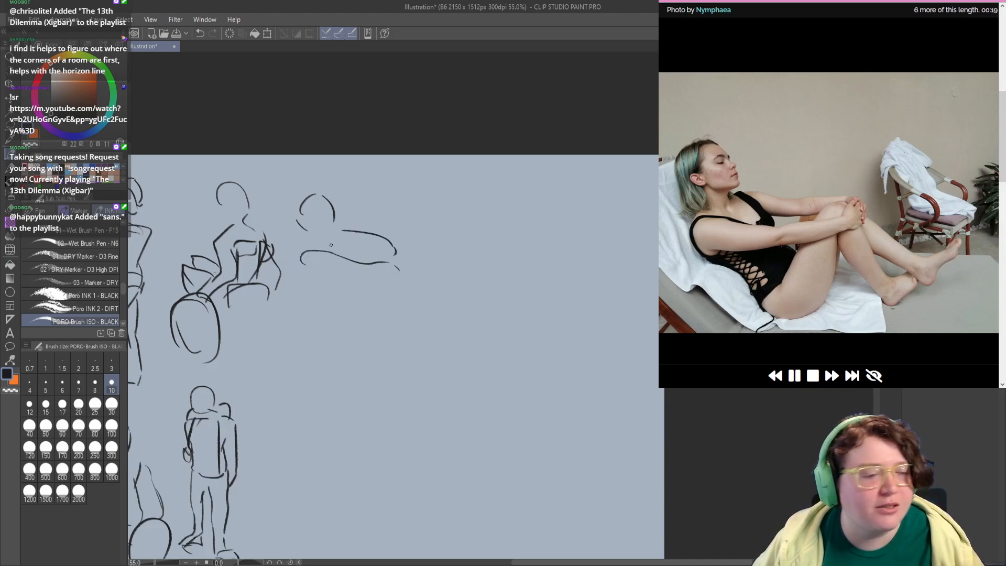
{"action": "left_click_drag", "start_coordinate": [326, 237], "coordinate": [346, 259]}
{"action": "mouse_move", "coordinate": [323, 297]}
{"action": "left_mouse_down"}
{"action": "mouse_move", "coordinate": [319, 282]}
{"action": "mouse_move", "coordinate": [324, 290]}
{"action": "left_mouse_up"}
{"action": "key", "text": "ctrl+z"}
{"action": "mouse_move", "coordinate": [299, 256]}
{"action": "left_mouse_down"}
{"action": "mouse_move", "coordinate": [324, 296]}
{"action": "mouse_move", "coordinate": [363, 308]}
{"action": "mouse_move", "coordinate": [379, 263]}
{"action": "mouse_move", "coordinate": [397, 302]}
{"action": "left_mouse_up"}
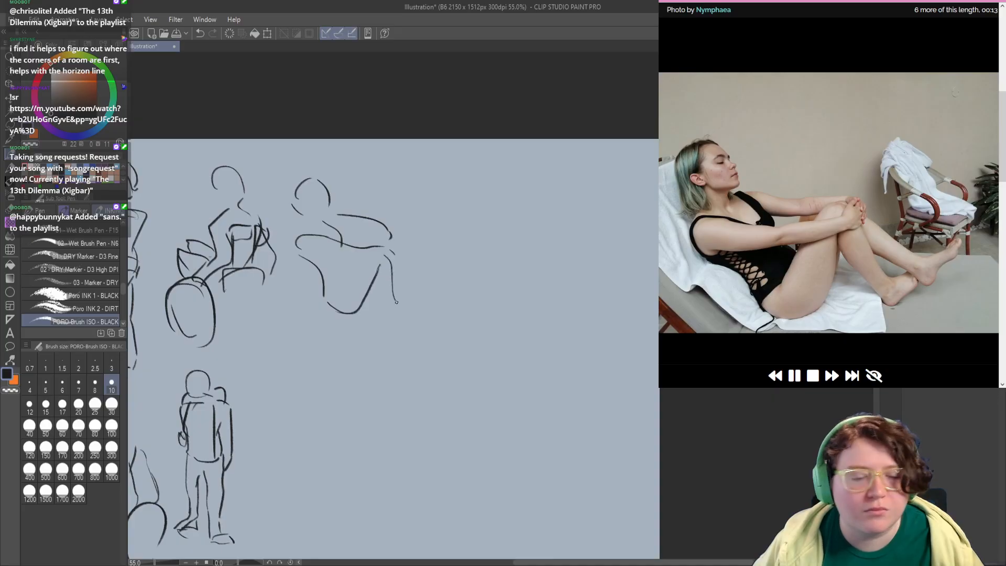
Step: Redraw the reclining woman's lower legs and feet and add the clasped hands at her knees
{"action": "key", "text": "ctrl+z"}
{"action": "mouse_move", "coordinate": [388, 249]}
{"action": "left_mouse_down"}
{"action": "mouse_move", "coordinate": [410, 297]}
{"action": "mouse_move", "coordinate": [436, 291]}
{"action": "left_mouse_up"}
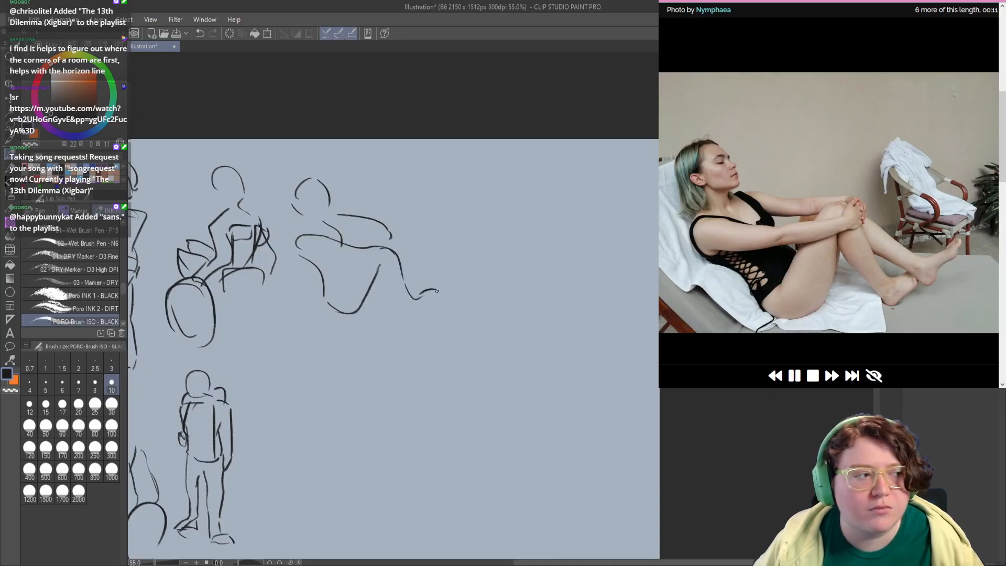
{"action": "left_click_drag", "start_coordinate": [393, 231], "coordinate": [429, 275]}
{"action": "key", "text": "ctrl+z"}
{"action": "mouse_move", "coordinate": [397, 245]}
{"action": "left_mouse_down"}
{"action": "mouse_move", "coordinate": [443, 291]}
{"action": "mouse_move", "coordinate": [471, 268]}
{"action": "left_mouse_up"}
{"action": "mouse_move", "coordinate": [381, 264]}
{"action": "left_mouse_down"}
{"action": "mouse_move", "coordinate": [414, 319]}
{"action": "mouse_move", "coordinate": [427, 317]}
{"action": "mouse_move", "coordinate": [439, 288]}
{"action": "mouse_move", "coordinate": [432, 295]}
{"action": "left_mouse_up"}
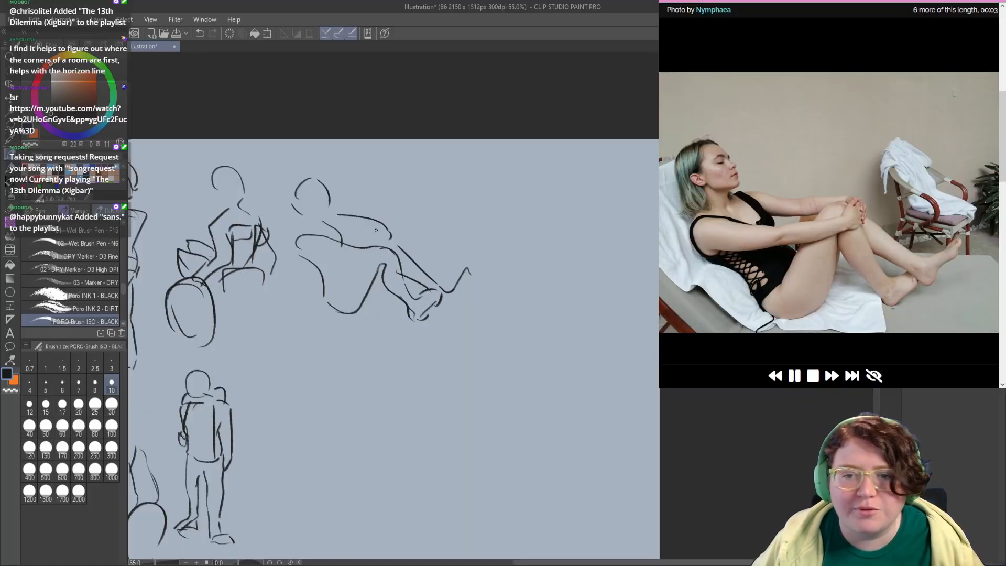
{"action": "mouse_move", "coordinate": [381, 232]}
{"action": "left_mouse_down"}
{"action": "mouse_move", "coordinate": [396, 254]}
{"action": "mouse_move", "coordinate": [411, 256]}
{"action": "left_mouse_up"}
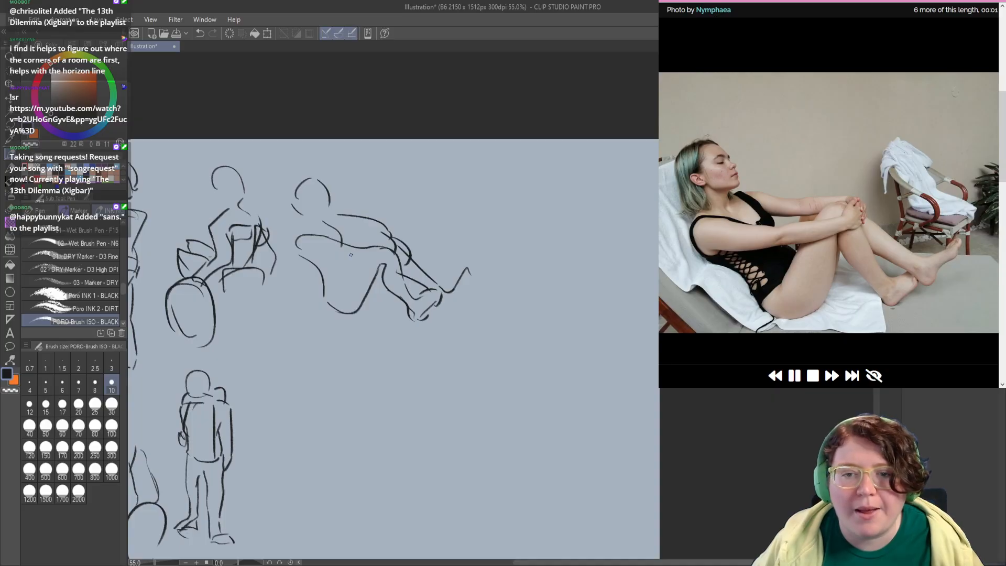
Step: Sketch the man balancing on one leg below the reclining figure, with head, leaning torso, arms, standing leg and raised bent leg, redrawing missed strokes
{"action": "left_click_drag", "start_coordinate": [313, 255], "coordinate": [400, 263]}
{"action": "mouse_move", "coordinate": [338, 351]}
{"action": "left_mouse_down"}
{"action": "mouse_move", "coordinate": [424, 271]}
{"action": "mouse_move", "coordinate": [409, 279]}
{"action": "left_mouse_up"}
{"action": "mouse_move", "coordinate": [364, 310]}
{"action": "left_mouse_down"}
{"action": "mouse_move", "coordinate": [359, 287]}
{"action": "mouse_move", "coordinate": [341, 283]}
{"action": "left_mouse_up"}
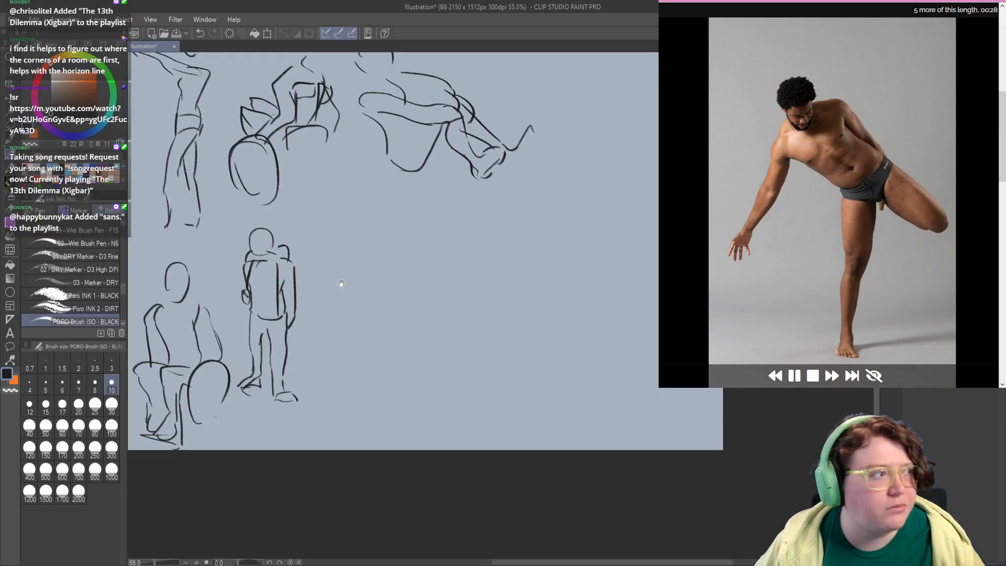
{"action": "mouse_move", "coordinate": [339, 191]}
{"action": "left_mouse_down"}
{"action": "mouse_move", "coordinate": [318, 243]}
{"action": "mouse_move", "coordinate": [341, 256]}
{"action": "mouse_move", "coordinate": [364, 226]}
{"action": "mouse_move", "coordinate": [353, 209]}
{"action": "mouse_move", "coordinate": [380, 205]}
{"action": "mouse_move", "coordinate": [403, 263]}
{"action": "left_mouse_up"}
{"action": "mouse_move", "coordinate": [371, 219]}
{"action": "left_mouse_down"}
{"action": "mouse_move", "coordinate": [423, 294]}
{"action": "mouse_move", "coordinate": [366, 273]}
{"action": "mouse_move", "coordinate": [335, 275]}
{"action": "mouse_move", "coordinate": [361, 285]}
{"action": "mouse_move", "coordinate": [342, 302]}
{"action": "mouse_move", "coordinate": [336, 293]}
{"action": "mouse_move", "coordinate": [339, 343]}
{"action": "left_mouse_up"}
{"action": "key", "text": "ctrl+z"}
{"action": "key", "text": "ctrl+z"}
{"action": "mouse_move", "coordinate": [335, 294]}
{"action": "left_mouse_down"}
{"action": "mouse_move", "coordinate": [343, 398]}
{"action": "mouse_move", "coordinate": [336, 366]}
{"action": "mouse_move", "coordinate": [362, 374]}
{"action": "mouse_move", "coordinate": [346, 380]}
{"action": "mouse_move", "coordinate": [363, 373]}
{"action": "mouse_move", "coordinate": [348, 298]}
{"action": "mouse_move", "coordinate": [374, 214]}
{"action": "left_mouse_up"}
{"action": "key", "text": "ctrl+z"}
{"action": "key", "text": "ctrl+z"}
{"action": "key", "text": "ctrl+z"}
{"action": "key", "text": "ctrl+z"}
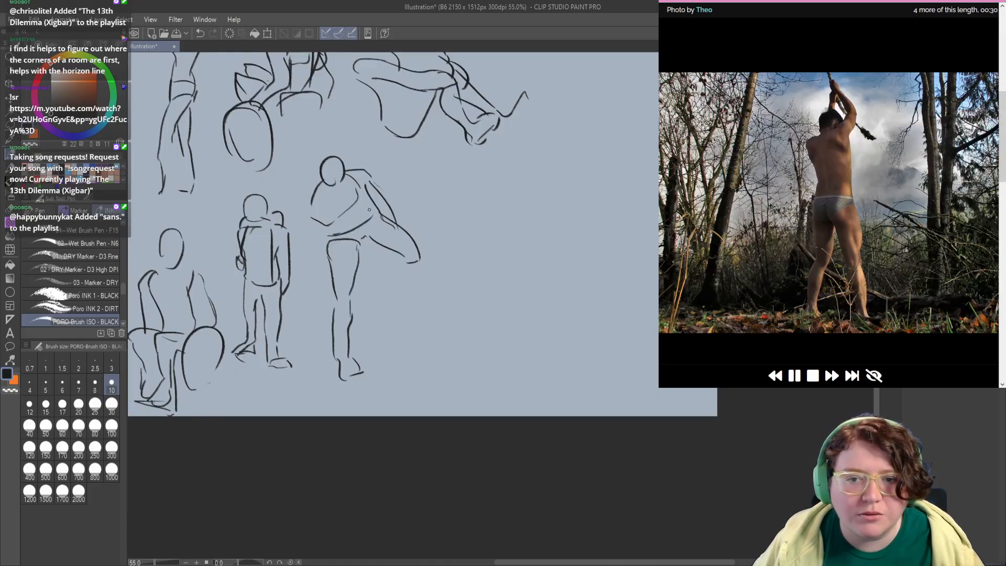
{"action": "left_click_drag", "start_coordinate": [375, 257], "coordinate": [318, 326]}
Step: Sketch the head, shoulder and side contour of the man seen from behind, near the canvas's upper right, redrawing missed strokes
{"action": "mouse_move", "coordinate": [413, 242]}
{"action": "left_mouse_down"}
{"action": "mouse_move", "coordinate": [348, 265]}
{"action": "mouse_move", "coordinate": [342, 281]}
{"action": "mouse_move", "coordinate": [359, 287]}
{"action": "mouse_move", "coordinate": [332, 226]}
{"action": "left_mouse_up"}
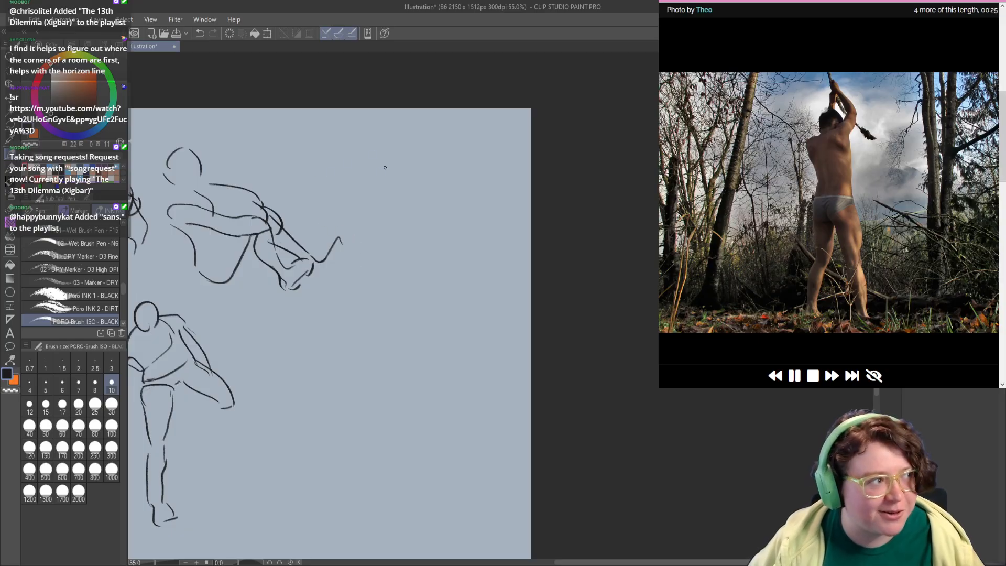
{"action": "left_click_drag", "start_coordinate": [377, 176], "coordinate": [401, 167]}
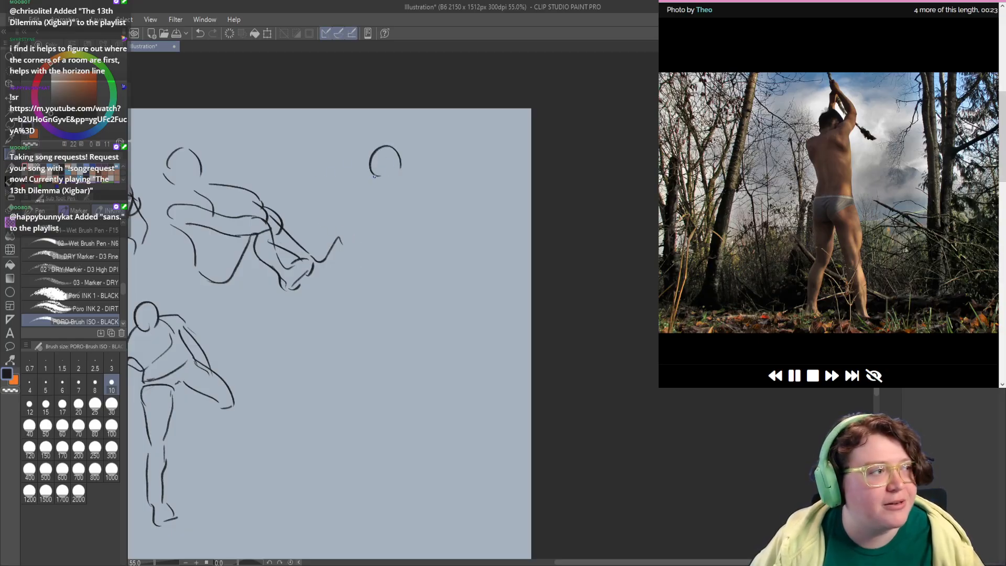
{"action": "mouse_move", "coordinate": [390, 179]}
{"action": "left_mouse_down"}
{"action": "mouse_move", "coordinate": [363, 182]}
{"action": "mouse_move", "coordinate": [363, 198]}
{"action": "mouse_move", "coordinate": [384, 178]}
{"action": "mouse_move", "coordinate": [356, 202]}
{"action": "mouse_move", "coordinate": [373, 234]}
{"action": "mouse_move", "coordinate": [366, 293]}
{"action": "mouse_move", "coordinate": [385, 308]}
{"action": "mouse_move", "coordinate": [361, 353]}
{"action": "left_mouse_up"}
{"action": "key", "text": "ctrl+z"}
{"action": "key", "text": "ctrl+z"}
{"action": "key", "text": "ctrl+z"}
{"action": "key", "text": "ctrl+z"}
Step: Add the legs, waistline, far side of the back and raised arms to the man seen from behind
{"action": "left_click_drag", "start_coordinate": [362, 277], "coordinate": [359, 373]}
{"action": "left_click_drag", "start_coordinate": [386, 290], "coordinate": [373, 339]}
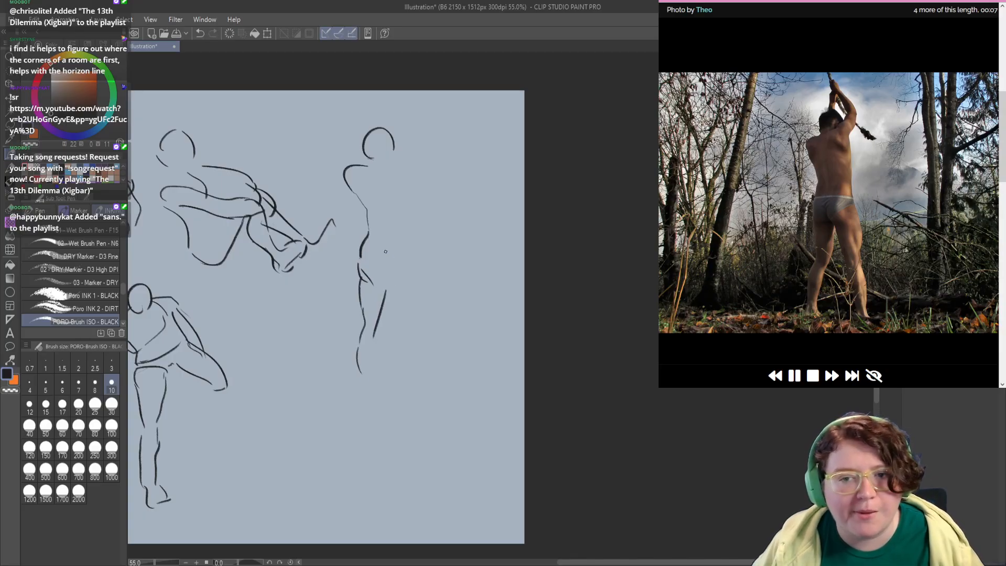
{"action": "mouse_move", "coordinate": [366, 244]}
{"action": "left_mouse_down"}
{"action": "mouse_move", "coordinate": [412, 247]}
{"action": "mouse_move", "coordinate": [411, 184]}
{"action": "mouse_move", "coordinate": [427, 145]}
{"action": "mouse_move", "coordinate": [386, 97]}
{"action": "left_mouse_up"}
{"action": "left_click_drag", "start_coordinate": [371, 129], "coordinate": [382, 106]}
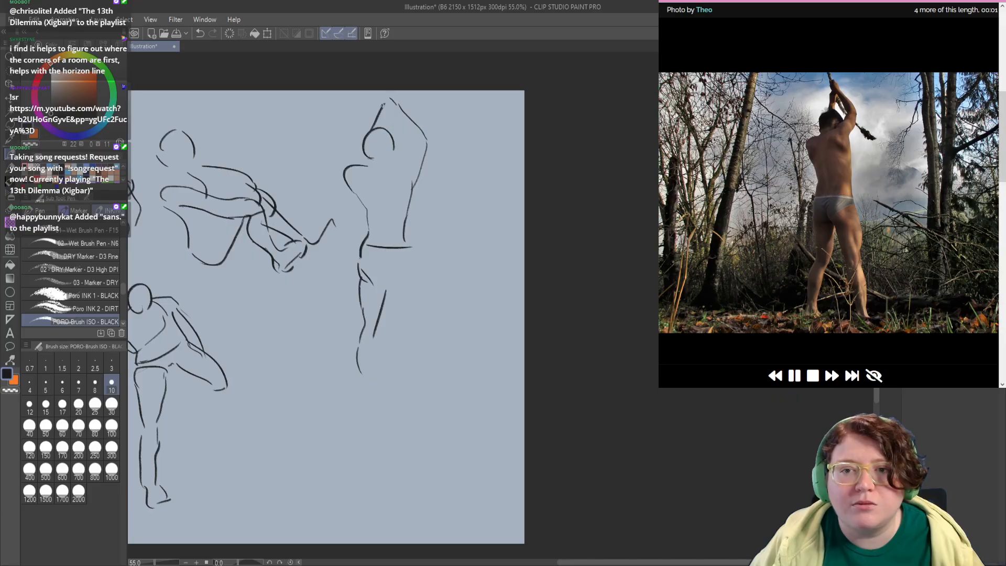
Step: Sketch the head, raised bent arm and opposite shoulder of the woman in sportswear beside the balancing man, redrawing missed strokes
{"action": "left_click_drag", "start_coordinate": [405, 187], "coordinate": [418, 193]}
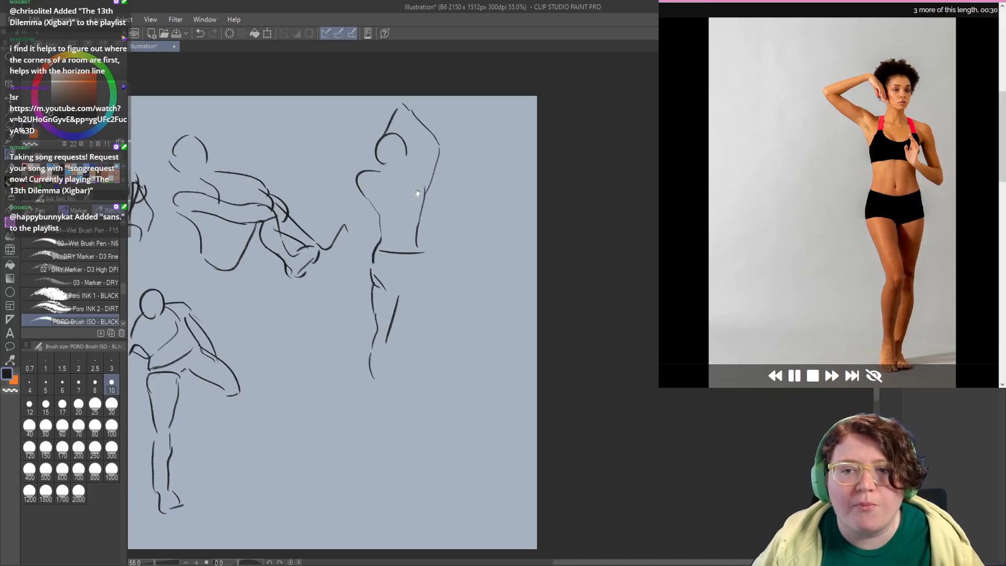
{"action": "mouse_move", "coordinate": [337, 326]}
{"action": "left_mouse_down"}
{"action": "mouse_move", "coordinate": [362, 290]}
{"action": "mouse_move", "coordinate": [320, 214]}
{"action": "mouse_move", "coordinate": [335, 237]}
{"action": "left_mouse_up"}
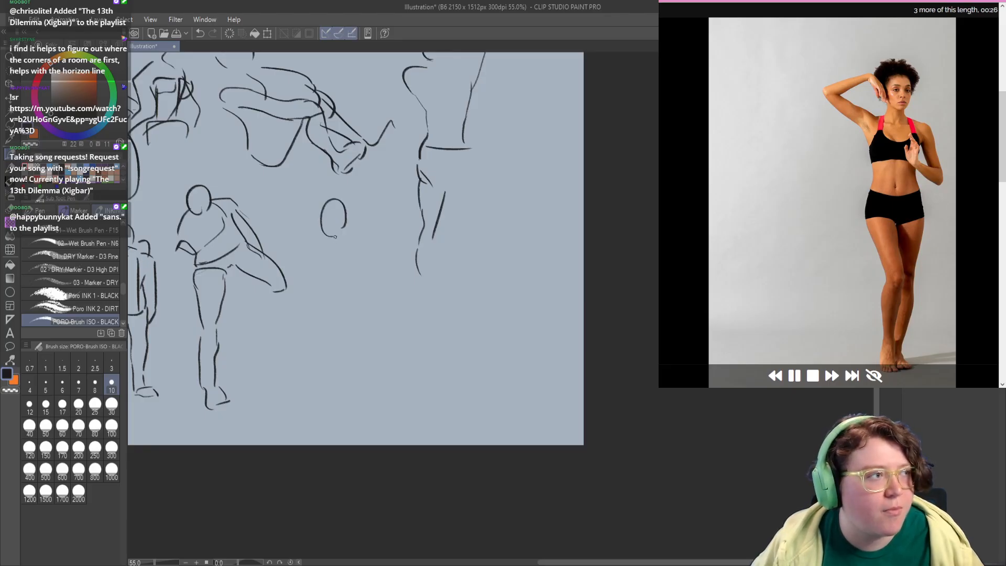
{"action": "key", "text": "ctrl+z"}
{"action": "mouse_move", "coordinate": [343, 194]}
{"action": "left_mouse_down"}
{"action": "mouse_move", "coordinate": [340, 239]}
{"action": "mouse_move", "coordinate": [345, 195]}
{"action": "mouse_move", "coordinate": [326, 219]}
{"action": "mouse_move", "coordinate": [325, 247]}
{"action": "mouse_move", "coordinate": [337, 241]}
{"action": "mouse_move", "coordinate": [305, 241]}
{"action": "mouse_move", "coordinate": [274, 203]}
{"action": "mouse_move", "coordinate": [304, 195]}
{"action": "mouse_move", "coordinate": [318, 227]}
{"action": "mouse_move", "coordinate": [379, 266]}
{"action": "left_mouse_up"}
{"action": "key", "text": "ctrl+z"}
{"action": "key", "text": "ctrl+z"}
{"action": "key", "text": "ctrl+z"}
{"action": "key", "text": "ctrl+z"}
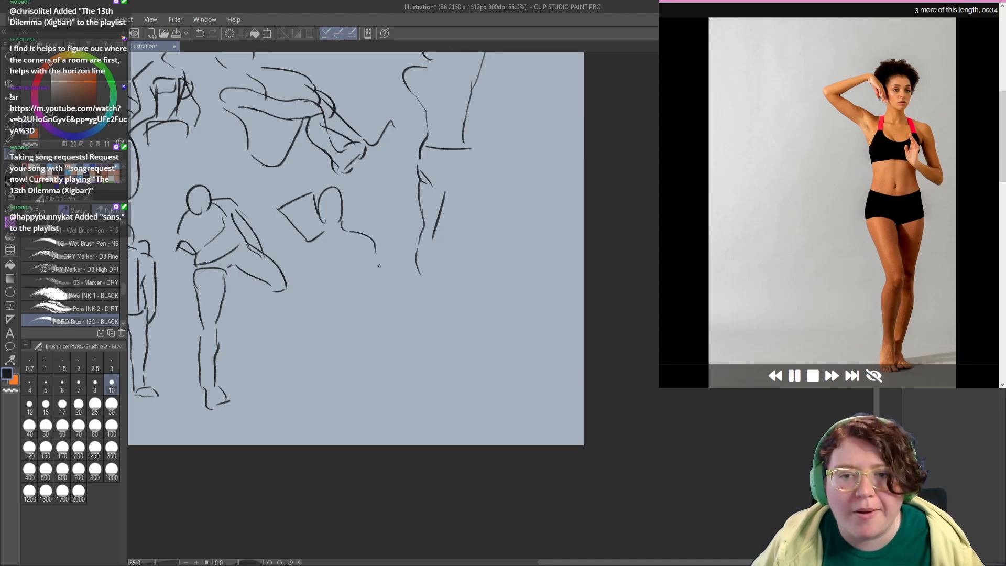
Step: Add the torso, hips and both crossed-stance legs to the woman with the raised bent arm, redrawing the leg contours
{"action": "mouse_move", "coordinate": [342, 228]}
{"action": "left_mouse_down"}
{"action": "mouse_move", "coordinate": [368, 239]}
{"action": "mouse_move", "coordinate": [369, 269]}
{"action": "left_mouse_up"}
{"action": "scroll", "coordinate": [312, 227], "scroll_direction": "down", "scroll_amount": 3}
{"action": "mouse_move", "coordinate": [313, 211]}
{"action": "left_mouse_down"}
{"action": "mouse_move", "coordinate": [314, 270]}
{"action": "mouse_move", "coordinate": [353, 259]}
{"action": "mouse_move", "coordinate": [332, 283]}
{"action": "mouse_move", "coordinate": [323, 347]}
{"action": "left_mouse_up"}
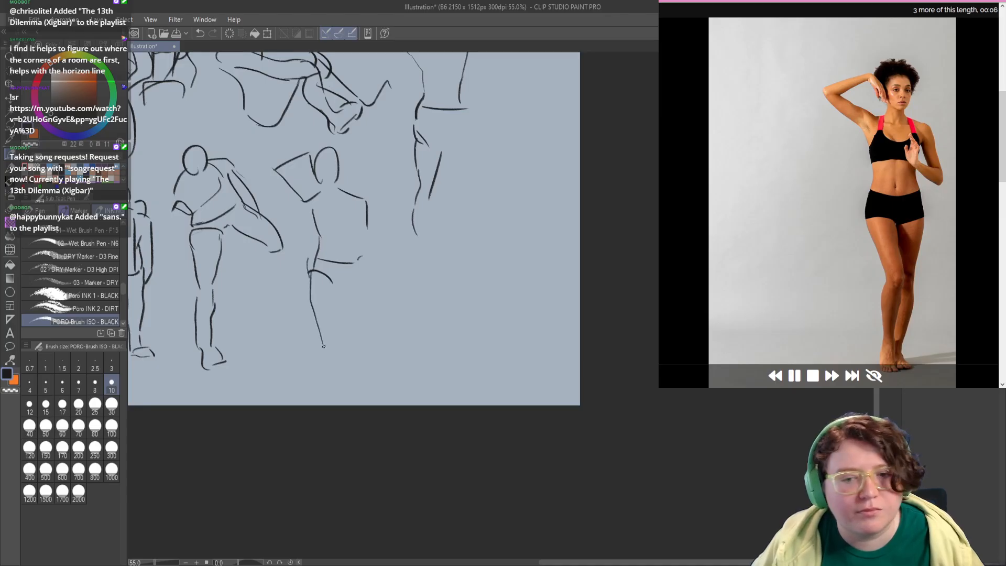
{"action": "key", "text": "ctrl+z"}
{"action": "mouse_move", "coordinate": [310, 267]}
{"action": "left_mouse_down"}
{"action": "mouse_move", "coordinate": [334, 320]}
{"action": "mouse_move", "coordinate": [325, 374]}
{"action": "left_mouse_up"}
{"action": "left_click_drag", "start_coordinate": [360, 266], "coordinate": [358, 308]}
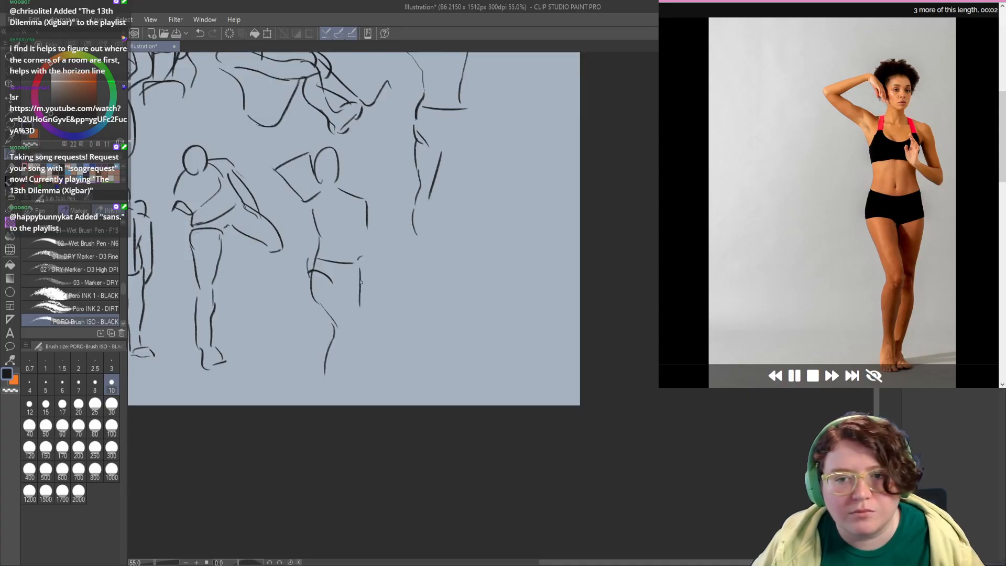
{"action": "key", "text": "ctrl+z"}
{"action": "left_click_drag", "start_coordinate": [365, 256], "coordinate": [347, 376]}
Step: Sketch the head and both outstretched arms of the dancing woman near the canvas's right edge
{"action": "left_click_drag", "start_coordinate": [393, 261], "coordinate": [347, 271]}
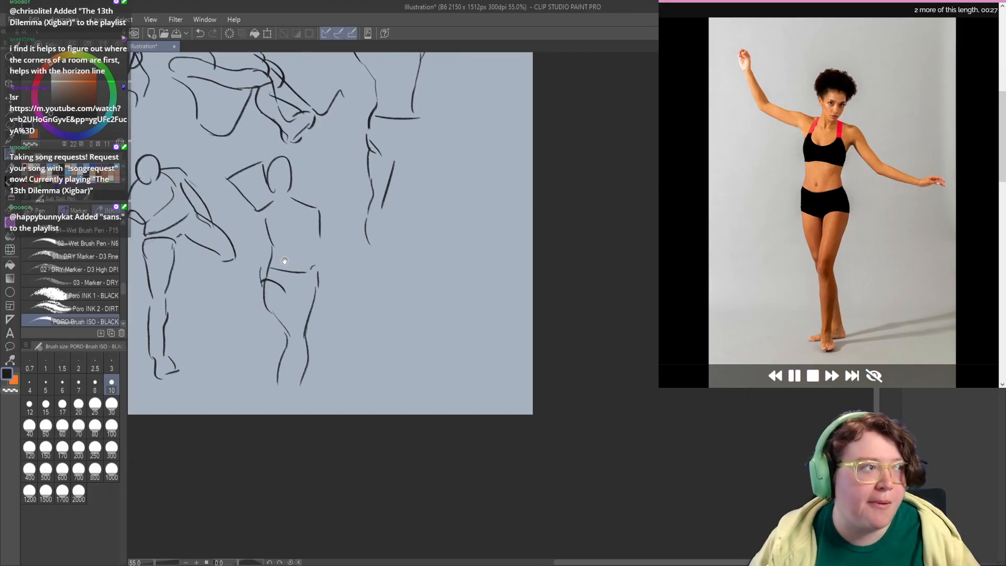
{"action": "left_click_drag", "start_coordinate": [287, 262], "coordinate": [255, 301]}
{"action": "left_click_drag", "start_coordinate": [347, 271], "coordinate": [307, 273]}
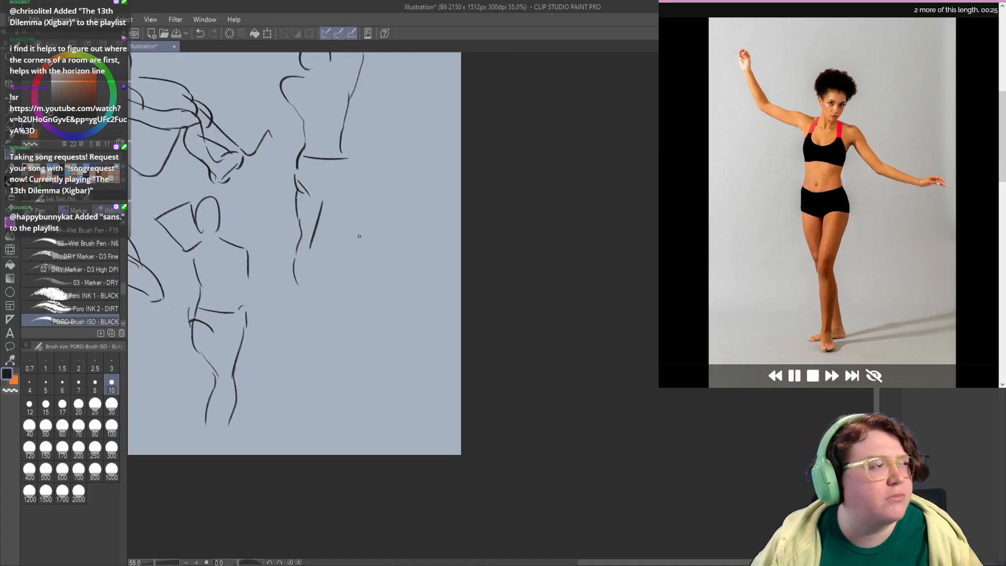
{"action": "mouse_move", "coordinate": [367, 263]}
{"action": "left_mouse_down"}
{"action": "mouse_move", "coordinate": [387, 247]}
{"action": "mouse_move", "coordinate": [383, 260]}
{"action": "left_mouse_up"}
{"action": "key", "text": "ctrl+z"}
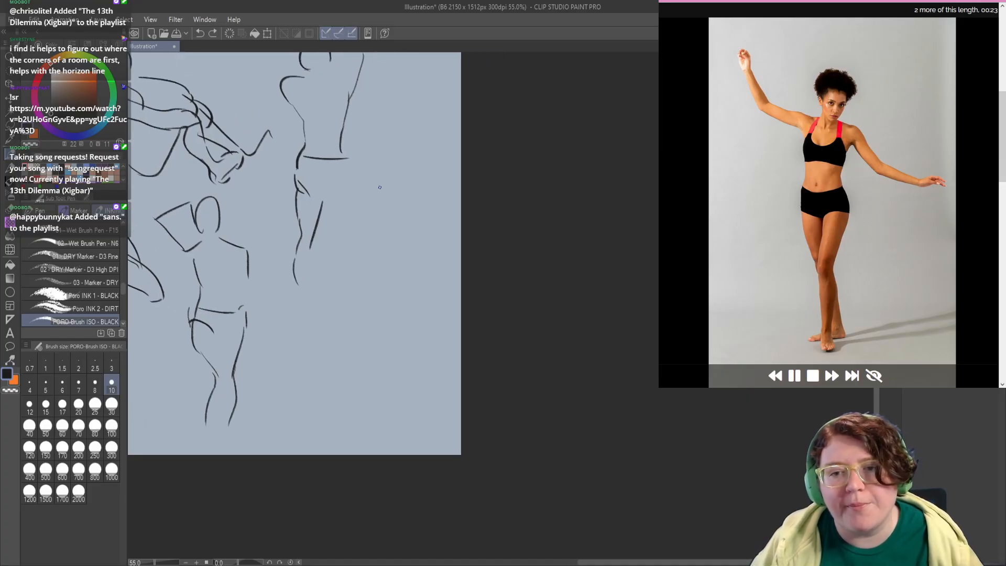
{"action": "mouse_move", "coordinate": [400, 189]}
{"action": "left_mouse_down"}
{"action": "mouse_move", "coordinate": [377, 206]}
{"action": "mouse_move", "coordinate": [384, 220]}
{"action": "mouse_move", "coordinate": [368, 237]}
{"action": "mouse_move", "coordinate": [372, 223]}
{"action": "mouse_move", "coordinate": [313, 199]}
{"action": "mouse_move", "coordinate": [302, 141]}
{"action": "left_mouse_up"}
{"action": "mouse_move", "coordinate": [411, 240]}
{"action": "left_mouse_down"}
{"action": "mouse_move", "coordinate": [433, 272]}
{"action": "mouse_move", "coordinate": [450, 276]}
{"action": "left_mouse_up"}
{"action": "scroll", "coordinate": [420, 308], "scroll_direction": "down", "scroll_amount": 1}
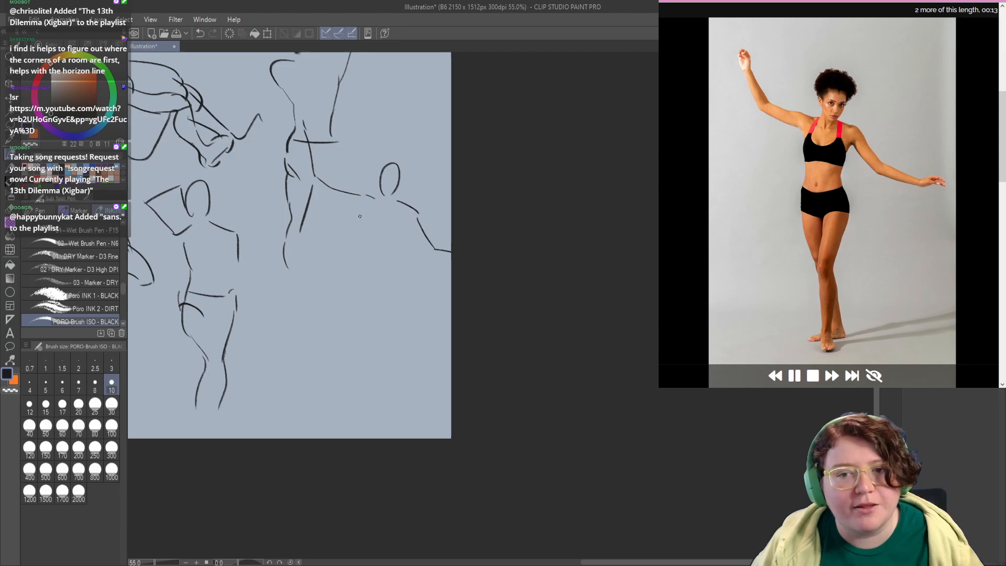
Step: Add the dancing woman's chest, waist, shorts and the start of her thighs, redrawing the torso strokes
{"action": "mouse_move", "coordinate": [367, 209]}
{"action": "left_mouse_down"}
{"action": "mouse_move", "coordinate": [361, 221]}
{"action": "mouse_move", "coordinate": [396, 244]}
{"action": "mouse_move", "coordinate": [361, 258]}
{"action": "mouse_move", "coordinate": [352, 285]}
{"action": "mouse_move", "coordinate": [369, 299]}
{"action": "mouse_move", "coordinate": [407, 290]}
{"action": "mouse_move", "coordinate": [391, 242]}
{"action": "left_mouse_up"}
{"action": "key", "text": "ctrl+z"}
{"action": "key", "text": "ctrl+z"}
{"action": "scroll", "coordinate": [351, 230], "scroll_direction": "down", "scroll_amount": 2}
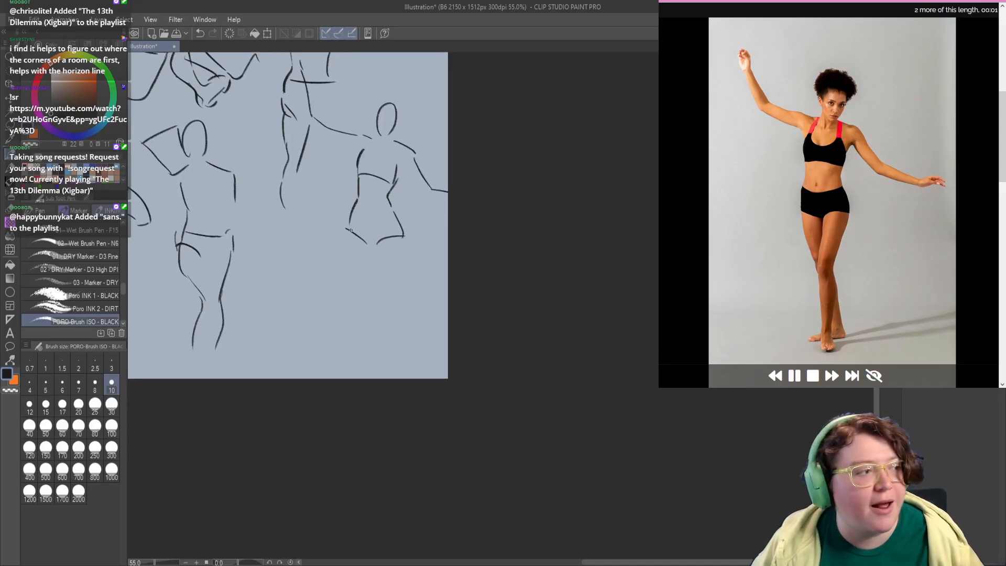
{"action": "left_click_drag", "start_coordinate": [349, 231], "coordinate": [361, 276]}
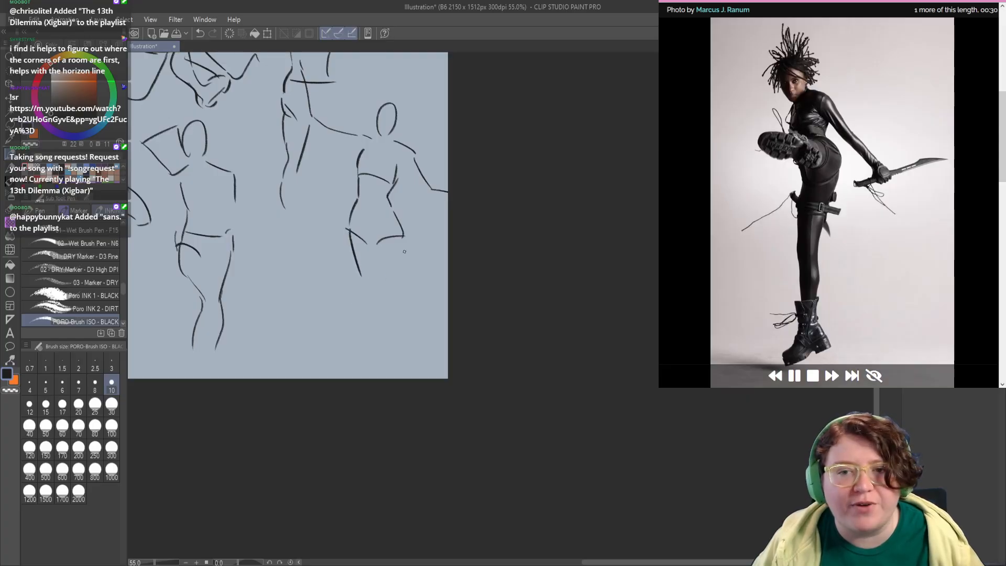
Step: Clear all the pose sketches from the canvas and bring its empty upper-left area into view
{"action": "left_click_drag", "start_coordinate": [305, 258], "coordinate": [516, 385]}
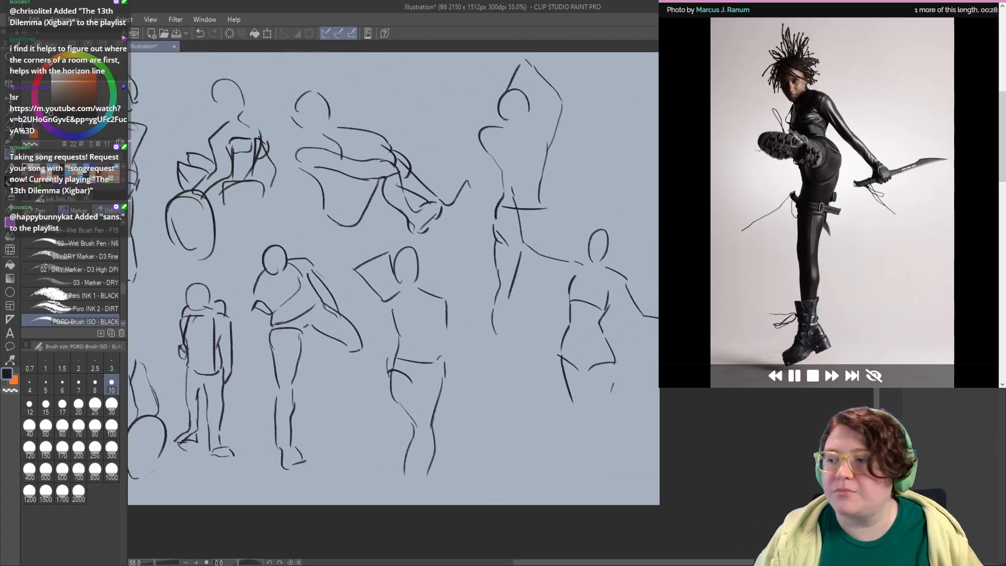
{"action": "key", "text": "Delete"}
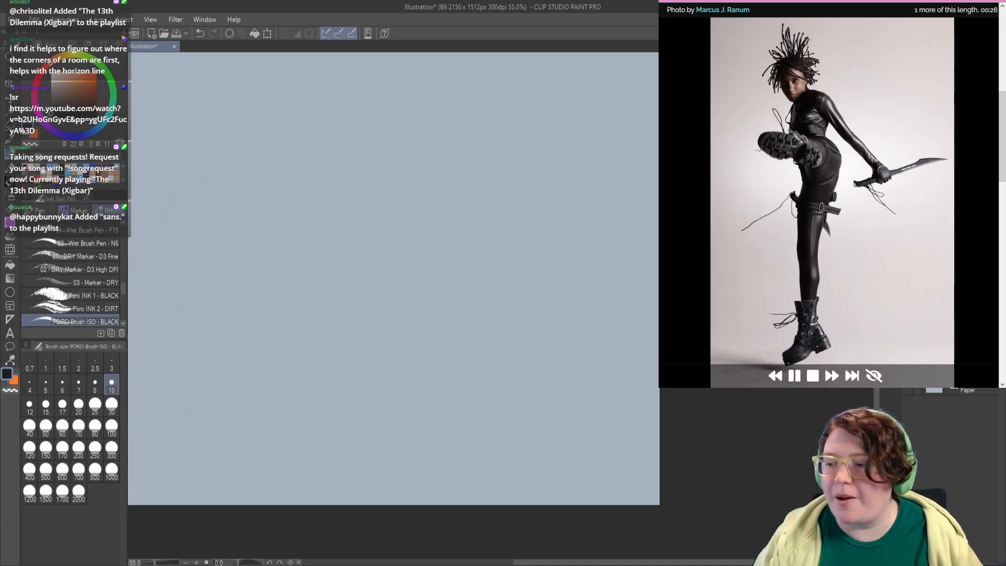
{"action": "left_click_drag", "start_coordinate": [256, 231], "coordinate": [476, 281]}
{"action": "left_click_drag", "start_coordinate": [357, 223], "coordinate": [363, 226]}
{"action": "left_click_drag", "start_coordinate": [273, 173], "coordinate": [268, 154]}
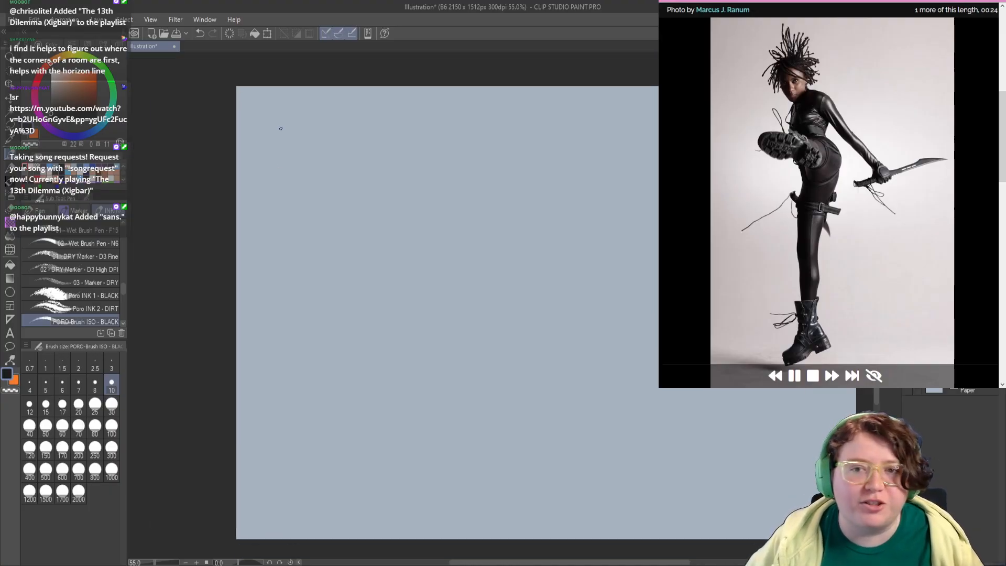
Step: Sketch the head, torso, hips and raised boot of the high-kicking figure in the canvas's upper-left area, redrawing the first head strokes
{"action": "left_click_drag", "start_coordinate": [314, 125], "coordinate": [318, 159]}
{"action": "mouse_move", "coordinate": [315, 197]}
{"action": "left_mouse_down"}
{"action": "mouse_move", "coordinate": [328, 129]}
{"action": "mouse_move", "coordinate": [331, 165]}
{"action": "mouse_move", "coordinate": [304, 173]}
{"action": "mouse_move", "coordinate": [291, 197]}
{"action": "left_mouse_up"}
{"action": "key", "text": "ctrl+z"}
{"action": "key", "text": "ctrl+z"}
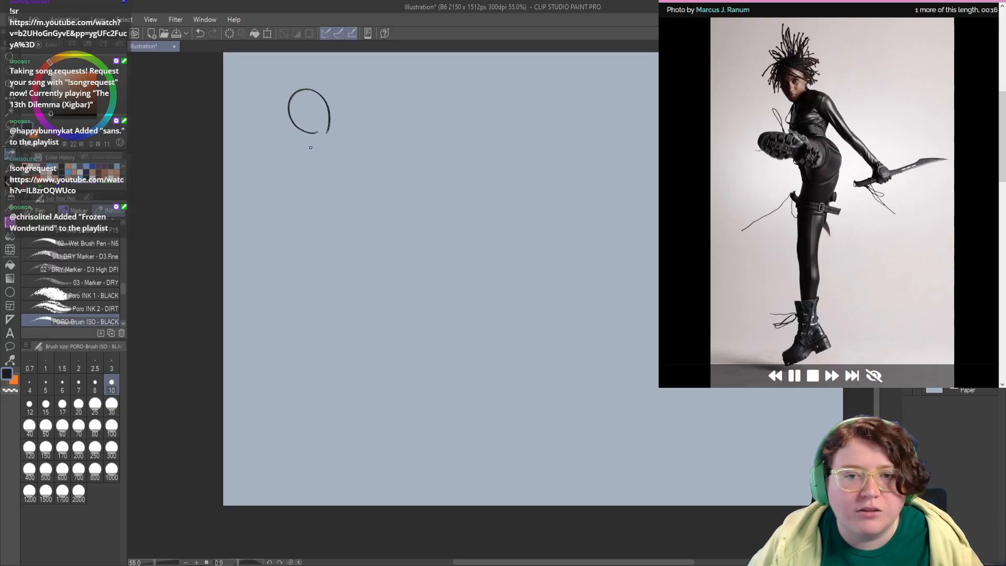
{"action": "mouse_move", "coordinate": [310, 148]}
{"action": "left_mouse_down"}
{"action": "mouse_move", "coordinate": [307, 183]}
{"action": "mouse_move", "coordinate": [350, 181]}
{"action": "mouse_move", "coordinate": [340, 203]}
{"action": "mouse_move", "coordinate": [364, 241]}
{"action": "mouse_move", "coordinate": [351, 257]}
{"action": "left_mouse_up"}
{"action": "mouse_move", "coordinate": [279, 196]}
{"action": "left_mouse_down"}
{"action": "mouse_move", "coordinate": [314, 214]}
{"action": "mouse_move", "coordinate": [296, 235]}
{"action": "mouse_move", "coordinate": [333, 250]}
{"action": "mouse_move", "coordinate": [341, 236]}
{"action": "mouse_move", "coordinate": [325, 219]}
{"action": "mouse_move", "coordinate": [337, 194]}
{"action": "mouse_move", "coordinate": [346, 225]}
{"action": "left_mouse_up"}
{"action": "left_click_drag", "start_coordinate": [305, 174], "coordinate": [314, 196]}
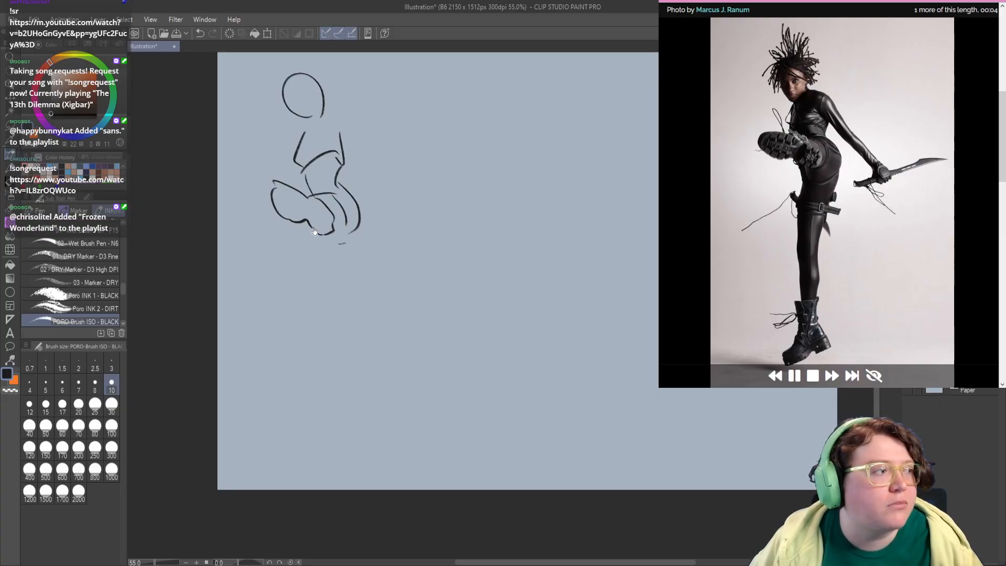
Step: Finish the kicking figure's raised boot sole and draw the contour of the standing leg below it
{"action": "left_click_drag", "start_coordinate": [314, 231], "coordinate": [305, 188]}
{"action": "left_click_drag", "start_coordinate": [320, 198], "coordinate": [315, 290]}
{"action": "key", "text": "ctrl+z"}
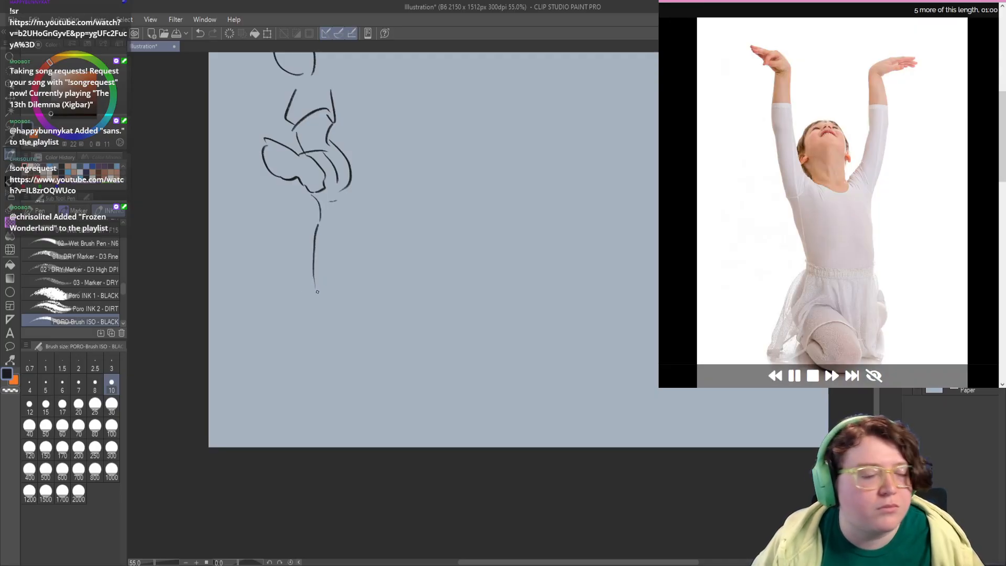
Step: Sketch the upturned head and both raised arms of the child dancer beside the kicking figure
{"action": "left_click_drag", "start_coordinate": [352, 211], "coordinate": [330, 256]}
{"action": "left_click_drag", "start_coordinate": [327, 166], "coordinate": [328, 224]}
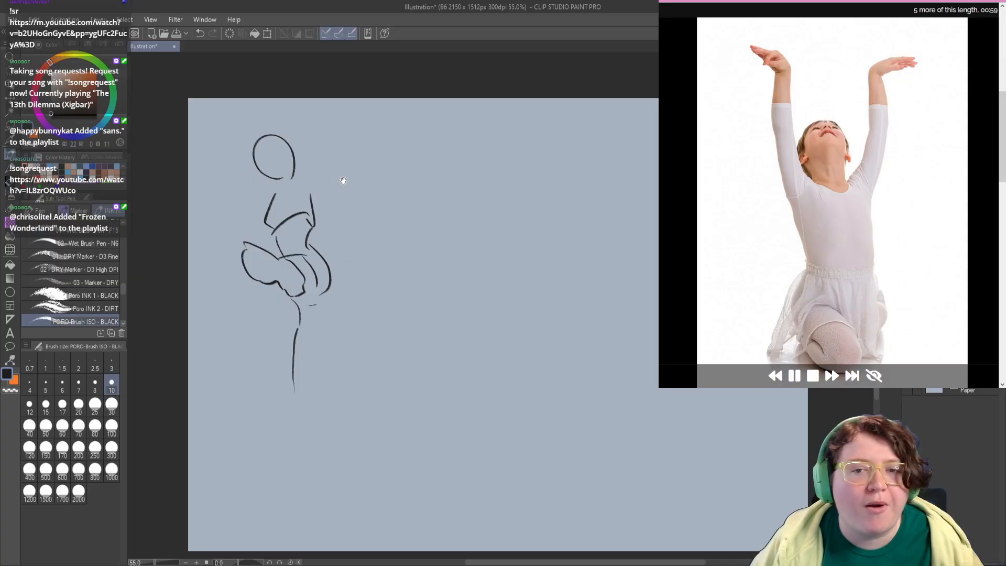
{"action": "mouse_move", "coordinate": [397, 238]}
{"action": "left_mouse_down"}
{"action": "mouse_move", "coordinate": [297, 237]}
{"action": "mouse_move", "coordinate": [328, 247]}
{"action": "mouse_move", "coordinate": [257, 257]}
{"action": "left_mouse_up"}
{"action": "mouse_move", "coordinate": [211, 163]}
{"action": "left_mouse_down"}
{"action": "mouse_move", "coordinate": [258, 174]}
{"action": "mouse_move", "coordinate": [278, 205]}
{"action": "mouse_move", "coordinate": [300, 173]}
{"action": "mouse_move", "coordinate": [303, 206]}
{"action": "left_mouse_up"}
{"action": "key", "text": "ctrl+z"}
{"action": "mouse_move", "coordinate": [291, 211]}
{"action": "left_mouse_down"}
{"action": "mouse_move", "coordinate": [261, 214]}
{"action": "mouse_move", "coordinate": [237, 151]}
{"action": "mouse_move", "coordinate": [205, 138]}
{"action": "left_mouse_up"}
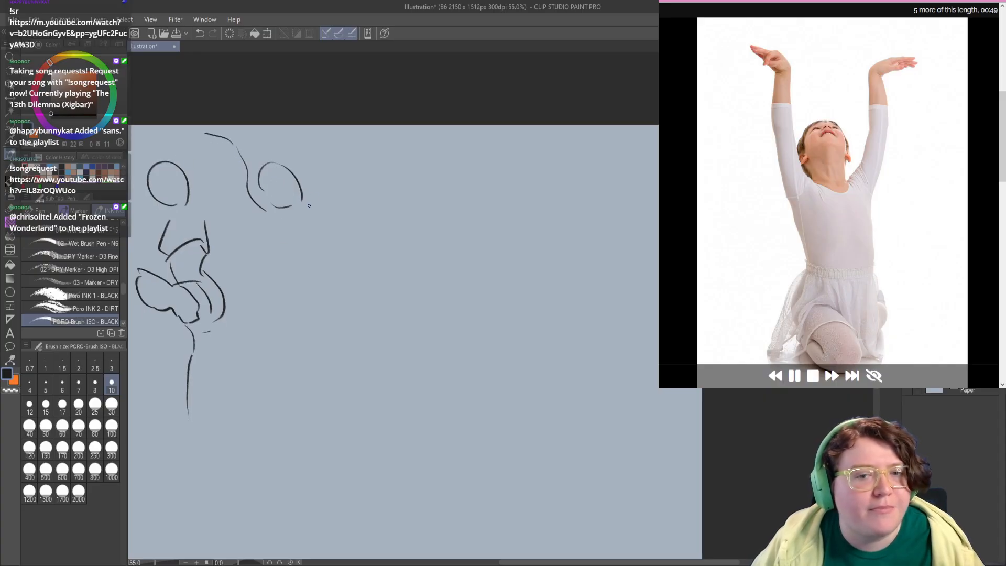
{"action": "left_click_drag", "start_coordinate": [309, 209], "coordinate": [332, 149]}
Step: Draw the child dancer's torso down to a curved waistline, redrawing the first side contour
{"action": "left_click_drag", "start_coordinate": [283, 274], "coordinate": [291, 205]}
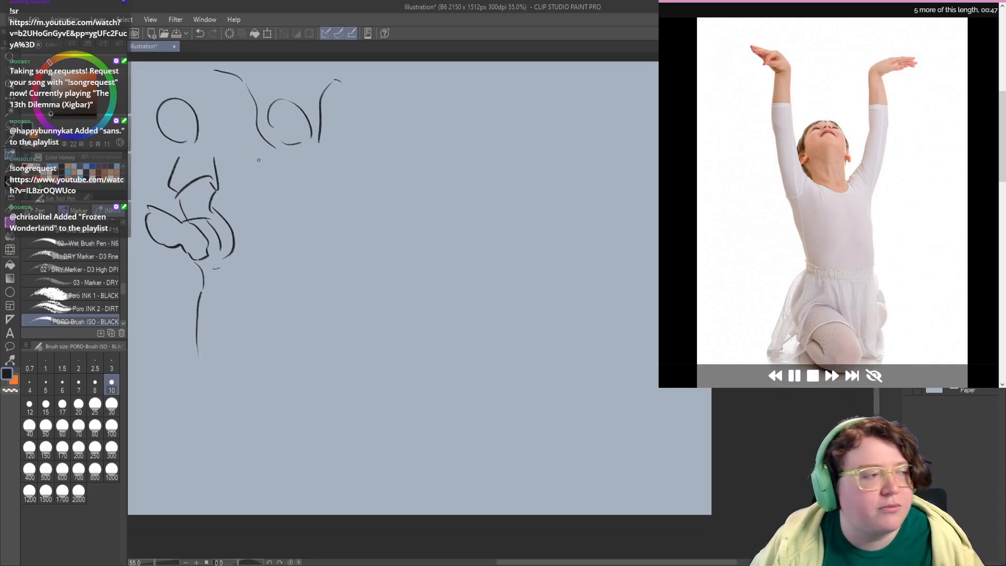
{"action": "left_click_drag", "start_coordinate": [257, 160], "coordinate": [281, 214]}
{"action": "key", "text": "ctrl+z"}
{"action": "left_click_drag", "start_coordinate": [262, 159], "coordinate": [283, 226]}
{"action": "mouse_move", "coordinate": [293, 220]}
{"action": "left_mouse_down"}
{"action": "mouse_move", "coordinate": [317, 215]}
{"action": "mouse_move", "coordinate": [328, 178]}
{"action": "mouse_move", "coordinate": [327, 160]}
{"action": "mouse_move", "coordinate": [307, 156]}
{"action": "left_mouse_up"}
{"action": "scroll", "coordinate": [285, 189], "scroll_direction": "down", "scroll_amount": 2}
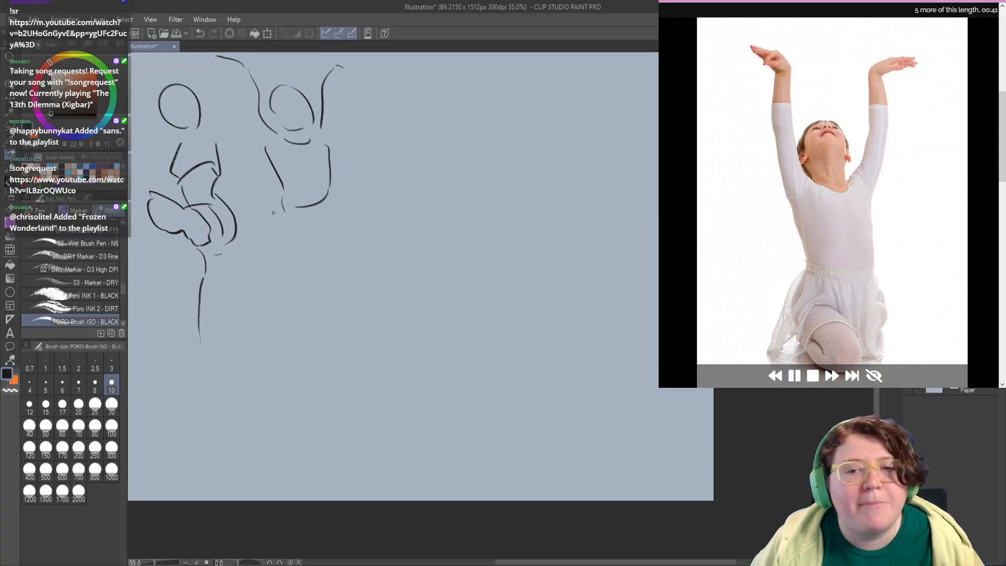
Step: Add the child dancer's skirt folds, bent kneeling leg and outer skirt edge below the waist
{"action": "mouse_move", "coordinate": [283, 207]}
{"action": "left_mouse_down"}
{"action": "mouse_move", "coordinate": [270, 244]}
{"action": "mouse_move", "coordinate": [279, 252]}
{"action": "left_mouse_up"}
{"action": "scroll", "coordinate": [279, 252], "scroll_direction": "down", "scroll_amount": 2}
{"action": "mouse_move", "coordinate": [303, 204]}
{"action": "left_mouse_down"}
{"action": "mouse_move", "coordinate": [332, 229]}
{"action": "mouse_move", "coordinate": [309, 264]}
{"action": "mouse_move", "coordinate": [280, 238]}
{"action": "mouse_move", "coordinate": [288, 231]}
{"action": "mouse_move", "coordinate": [303, 246]}
{"action": "mouse_move", "coordinate": [278, 243]}
{"action": "left_mouse_up"}
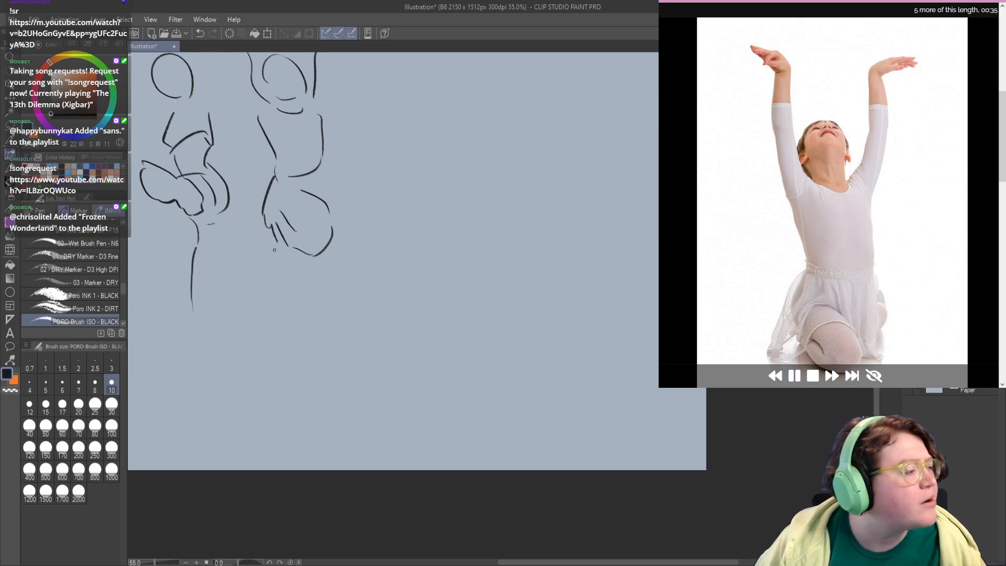
{"action": "scroll", "coordinate": [296, 262], "scroll_direction": "down", "scroll_amount": 1}
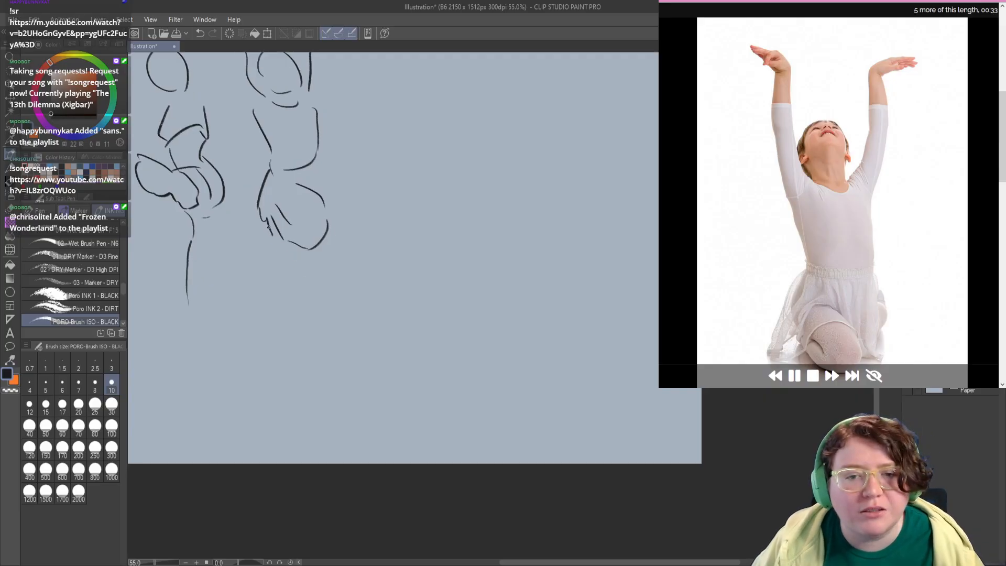
{"action": "left_click_drag", "start_coordinate": [269, 222], "coordinate": [280, 239]}
{"action": "left_click_drag", "start_coordinate": [322, 158], "coordinate": [322, 195]}
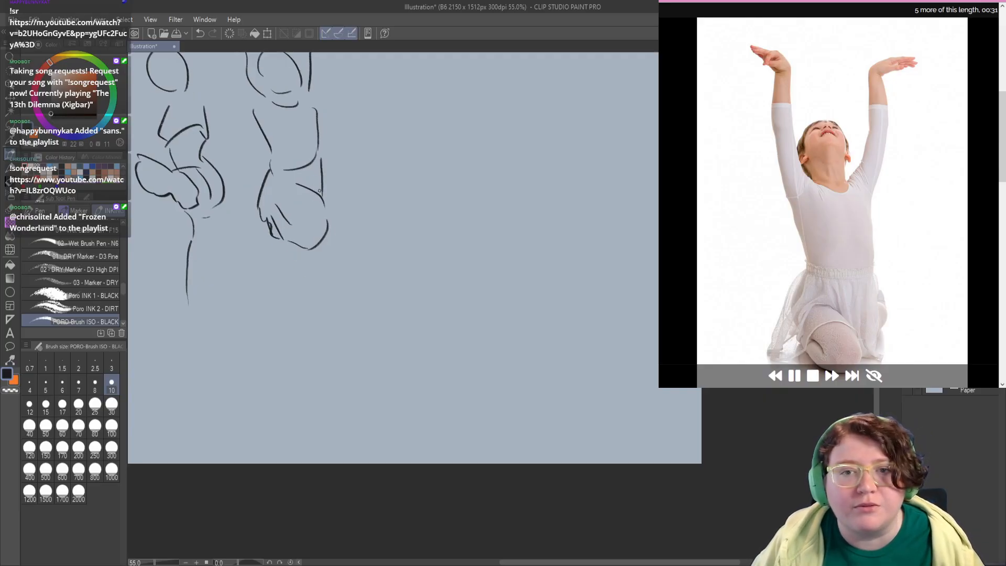
{"action": "left_click_drag", "start_coordinate": [317, 136], "coordinate": [321, 203]}
Step: Add face guidelines and features to the child dancer and redraw one raised forearm with a detailed hand
{"action": "mouse_move", "coordinate": [266, 141]}
{"action": "left_mouse_down"}
{"action": "mouse_move", "coordinate": [296, 124]}
{"action": "mouse_move", "coordinate": [289, 151]}
{"action": "left_mouse_up"}
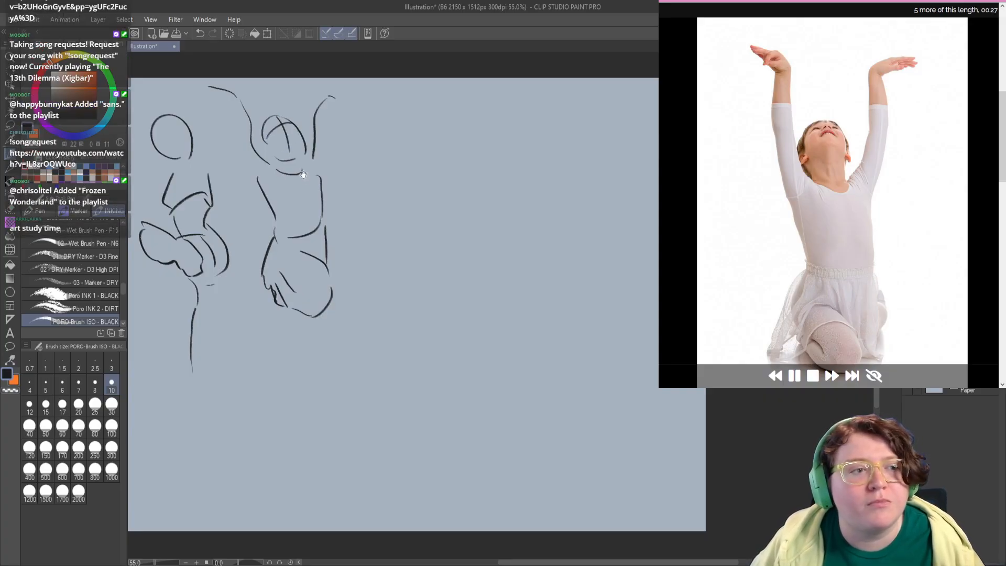
{"action": "mouse_move", "coordinate": [307, 197]}
{"action": "left_mouse_down"}
{"action": "mouse_move", "coordinate": [318, 191]}
{"action": "mouse_move", "coordinate": [267, 202]}
{"action": "mouse_move", "coordinate": [252, 109]}
{"action": "mouse_move", "coordinate": [241, 90]}
{"action": "mouse_move", "coordinate": [211, 97]}
{"action": "mouse_move", "coordinate": [244, 99]}
{"action": "mouse_move", "coordinate": [218, 92]}
{"action": "mouse_move", "coordinate": [226, 108]}
{"action": "mouse_move", "coordinate": [248, 109]}
{"action": "mouse_move", "coordinate": [237, 113]}
{"action": "mouse_move", "coordinate": [246, 104]}
{"action": "mouse_move", "coordinate": [238, 112]}
{"action": "left_mouse_up"}
{"action": "key", "text": "ctrl+z"}
{"action": "key", "text": "ctrl+z"}
{"action": "mouse_move", "coordinate": [232, 102]}
{"action": "left_mouse_down"}
{"action": "mouse_move", "coordinate": [240, 109]}
{"action": "mouse_move", "coordinate": [210, 97]}
{"action": "left_mouse_up"}
{"action": "left_click_drag", "start_coordinate": [317, 121], "coordinate": [302, 120]}
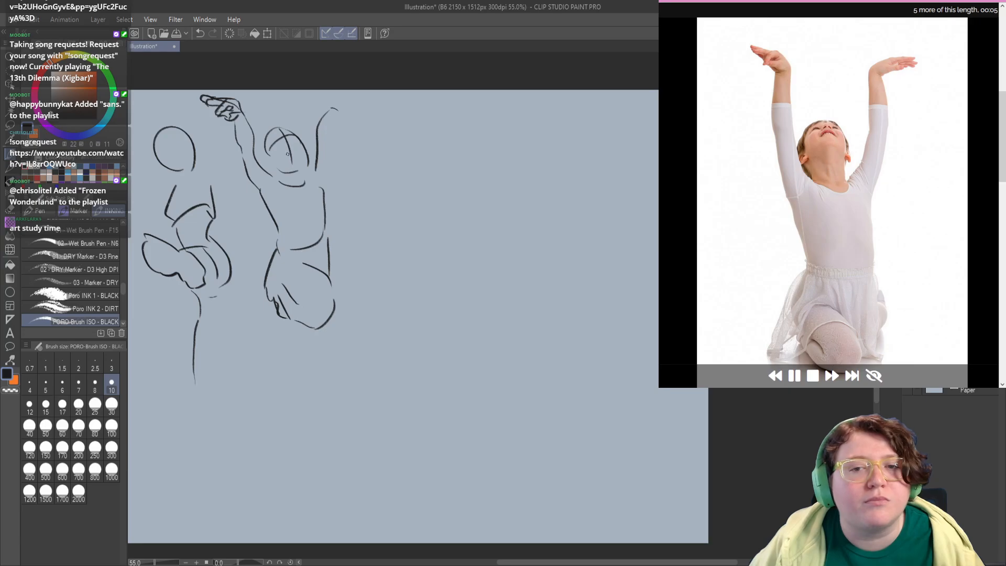
{"action": "mouse_move", "coordinate": [261, 156]}
{"action": "left_mouse_down"}
{"action": "mouse_move", "coordinate": [269, 166]}
{"action": "mouse_move", "coordinate": [305, 157]}
{"action": "mouse_move", "coordinate": [291, 152]}
{"action": "mouse_move", "coordinate": [305, 164]}
{"action": "left_mouse_up"}
{"action": "key", "text": "ctrl+z"}
Step: Sketch the arched back, lowered head and hanging near arm of the wheelchair user beside the child dancer
{"action": "left_click_drag", "start_coordinate": [310, 270], "coordinate": [391, 234]}
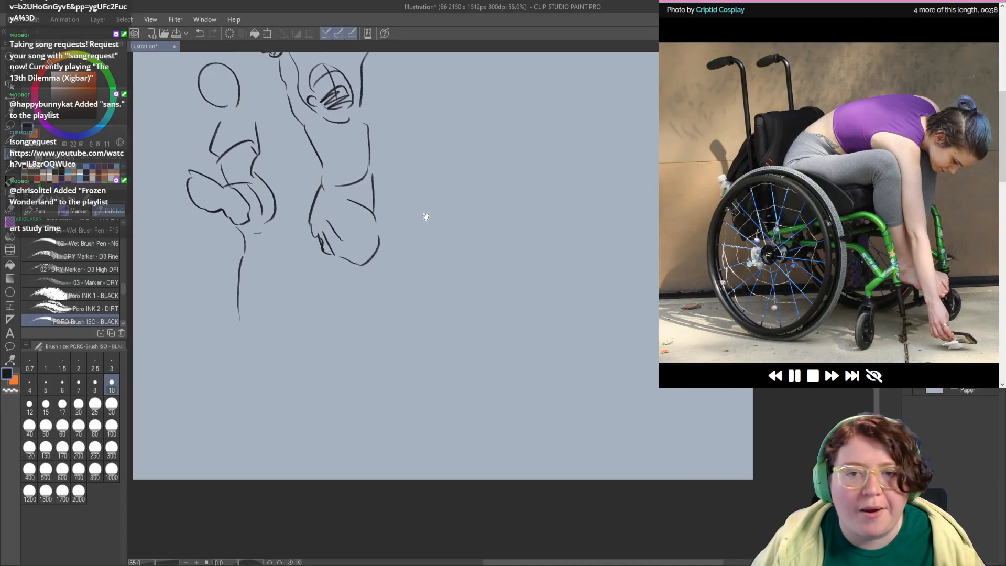
{"action": "mouse_move", "coordinate": [343, 269]}
{"action": "left_mouse_down"}
{"action": "mouse_move", "coordinate": [407, 250]}
{"action": "mouse_move", "coordinate": [386, 248]}
{"action": "left_mouse_up"}
{"action": "left_click_drag", "start_coordinate": [406, 193], "coordinate": [283, 235]}
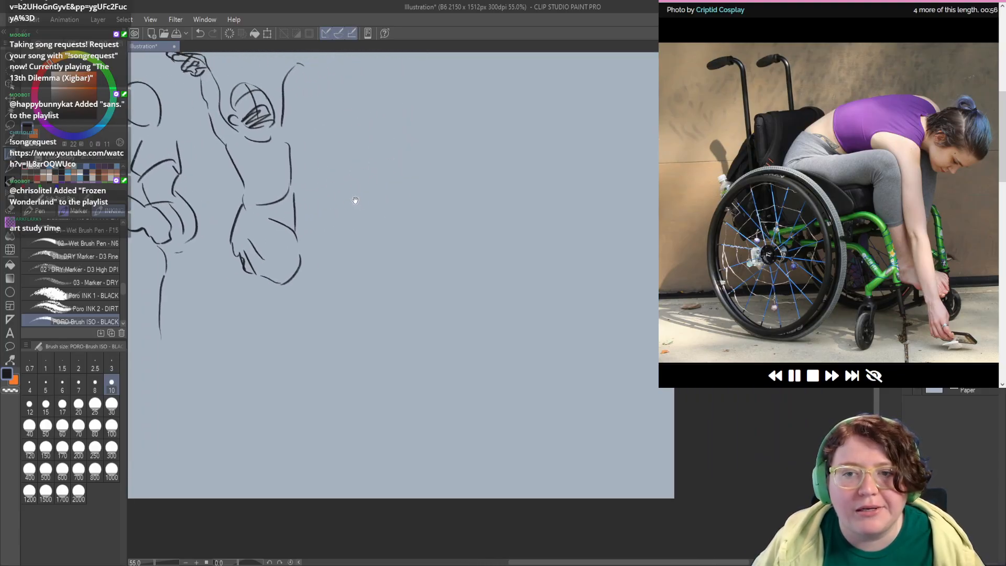
{"action": "left_click_drag", "start_coordinate": [361, 200], "coordinate": [339, 231]}
{"action": "mouse_move", "coordinate": [331, 151]}
{"action": "left_mouse_down"}
{"action": "mouse_move", "coordinate": [316, 158]}
{"action": "mouse_move", "coordinate": [426, 142]}
{"action": "mouse_move", "coordinate": [449, 196]}
{"action": "mouse_move", "coordinate": [429, 201]}
{"action": "left_mouse_up"}
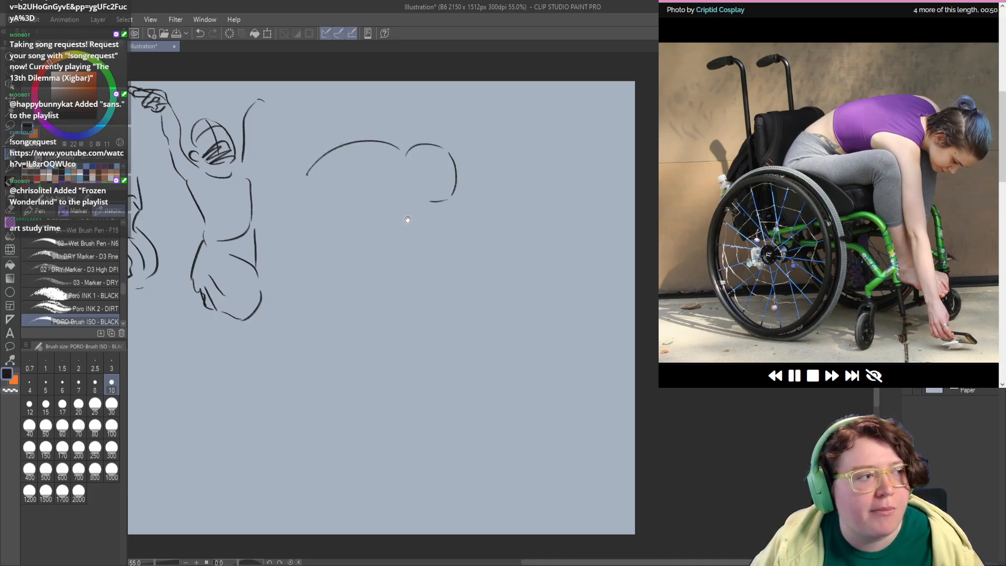
{"action": "mouse_move", "coordinate": [343, 208]}
{"action": "left_mouse_down"}
{"action": "mouse_move", "coordinate": [338, 190]}
{"action": "mouse_move", "coordinate": [381, 161]}
{"action": "mouse_move", "coordinate": [394, 169]}
{"action": "mouse_move", "coordinate": [402, 233]}
{"action": "mouse_move", "coordinate": [372, 217]}
{"action": "mouse_move", "coordinate": [395, 271]}
{"action": "left_mouse_up"}
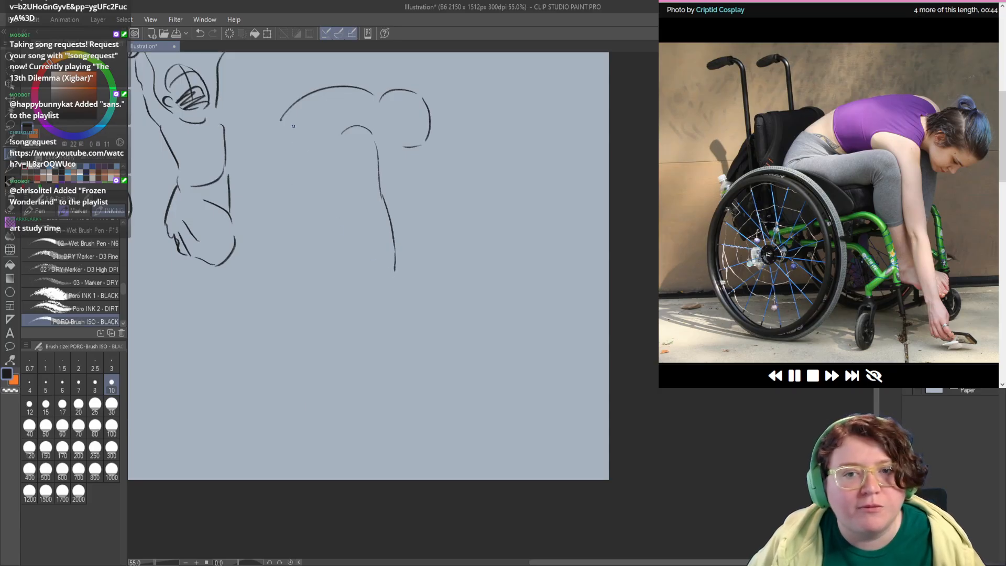
Step: Draw the wheelchair user's hips, bent thigh, lower leg and foot, redrawing the hip and thigh contours
{"action": "left_click_drag", "start_coordinate": [279, 121], "coordinate": [264, 163]}
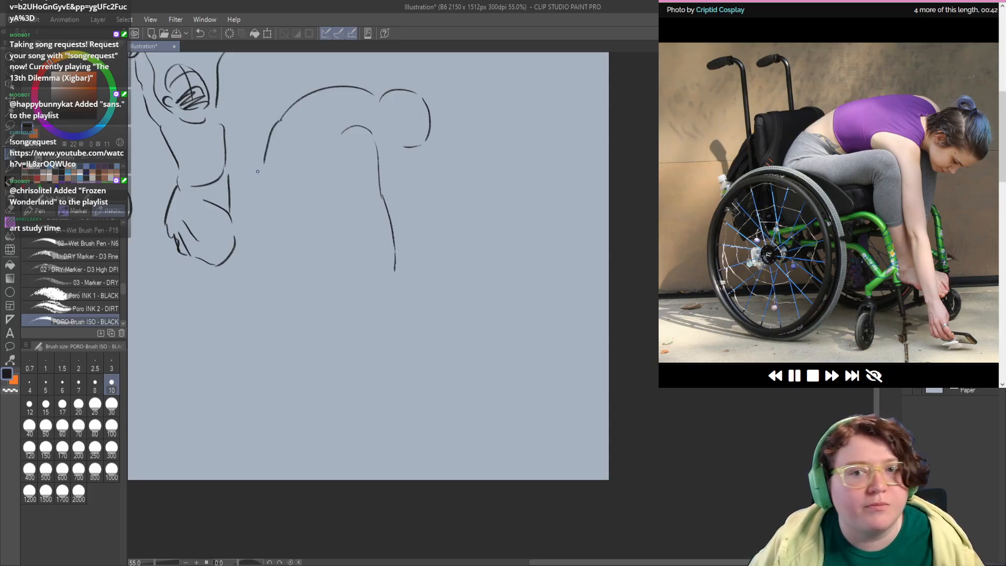
{"action": "key", "text": "ctrl+z"}
{"action": "mouse_move", "coordinate": [280, 119]}
{"action": "left_mouse_down"}
{"action": "mouse_move", "coordinate": [268, 137]}
{"action": "mouse_move", "coordinate": [268, 174]}
{"action": "mouse_move", "coordinate": [303, 148]}
{"action": "mouse_move", "coordinate": [357, 155]}
{"action": "left_mouse_up"}
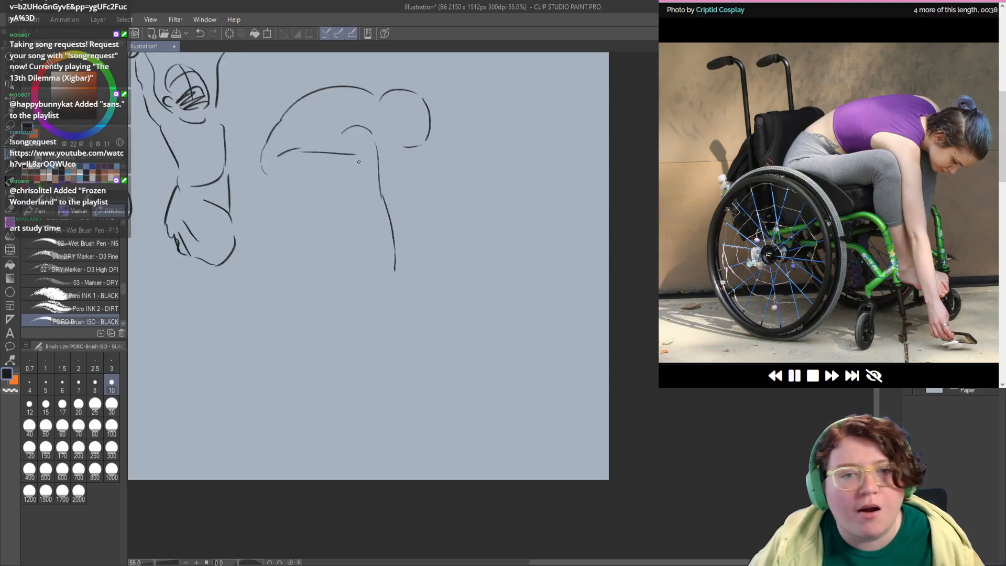
{"action": "key", "text": "ctrl+z"}
{"action": "mouse_move", "coordinate": [297, 152]}
{"action": "left_mouse_down"}
{"action": "mouse_move", "coordinate": [355, 154]}
{"action": "mouse_move", "coordinate": [347, 149]}
{"action": "mouse_move", "coordinate": [361, 162]}
{"action": "mouse_move", "coordinate": [359, 243]}
{"action": "mouse_move", "coordinate": [322, 220]}
{"action": "left_mouse_up"}
{"action": "key", "text": "ctrl+z"}
{"action": "left_click_drag", "start_coordinate": [357, 157], "coordinate": [368, 227]}
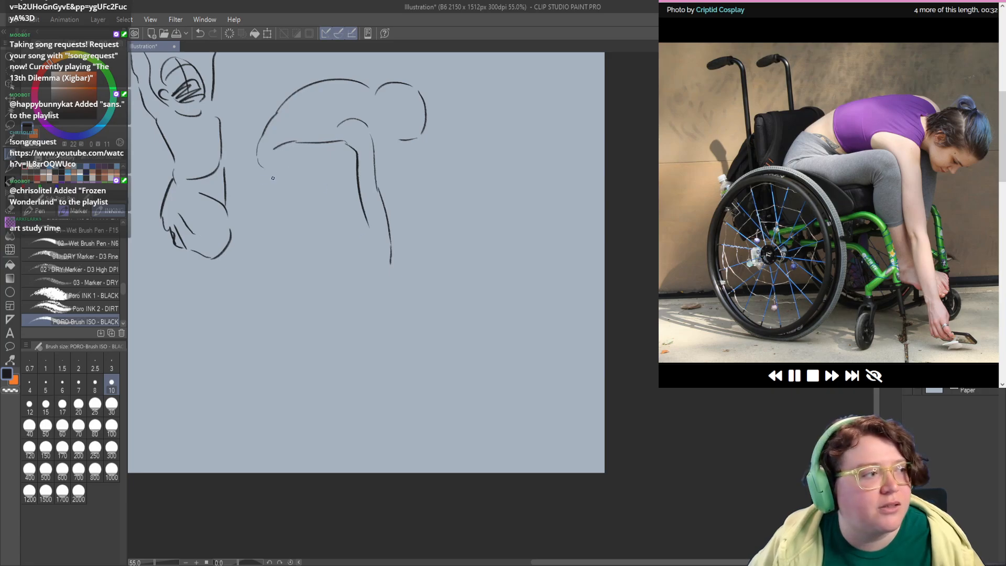
{"action": "mouse_move", "coordinate": [249, 170]}
{"action": "left_mouse_down"}
{"action": "mouse_move", "coordinate": [310, 177]}
{"action": "mouse_move", "coordinate": [339, 169]}
{"action": "mouse_move", "coordinate": [350, 152]}
{"action": "mouse_move", "coordinate": [332, 185]}
{"action": "mouse_move", "coordinate": [362, 259]}
{"action": "left_mouse_up"}
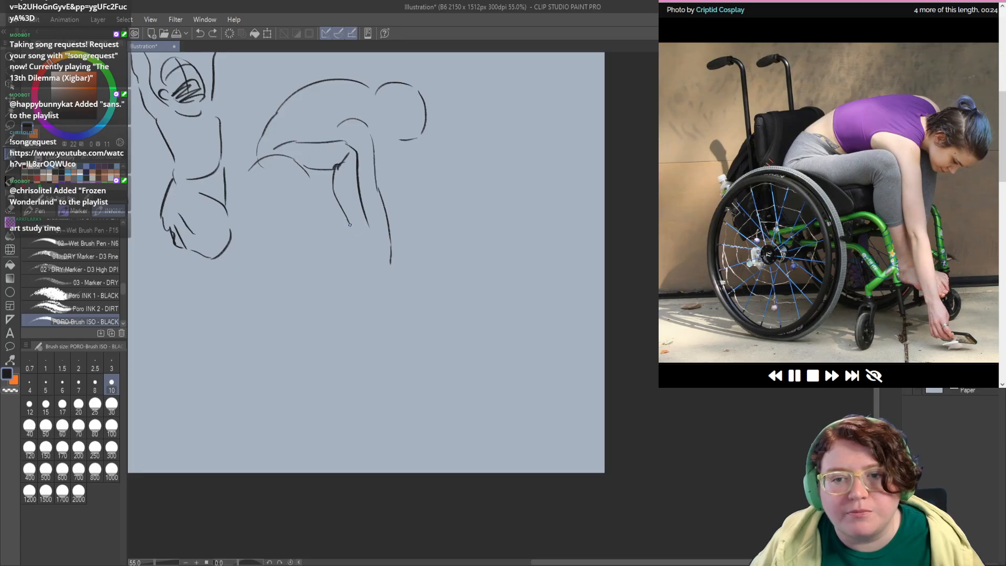
{"action": "mouse_move", "coordinate": [350, 224]}
{"action": "left_mouse_down"}
{"action": "mouse_move", "coordinate": [353, 251]}
{"action": "mouse_move", "coordinate": [383, 269]}
{"action": "left_mouse_up"}
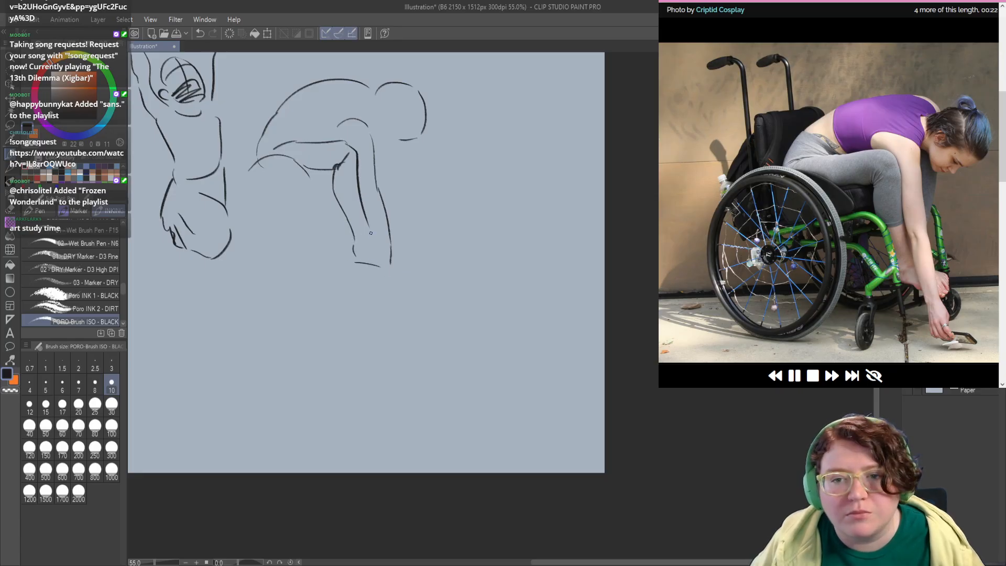
Step: Refine the wheelchair user's reaching arms and hand, and add the ear and facial details to the lowered head
{"action": "mouse_move", "coordinate": [366, 222]}
{"action": "left_mouse_down"}
{"action": "mouse_move", "coordinate": [377, 284]}
{"action": "mouse_move", "coordinate": [399, 297]}
{"action": "mouse_move", "coordinate": [388, 241]}
{"action": "mouse_move", "coordinate": [382, 259]}
{"action": "left_mouse_up"}
{"action": "mouse_move", "coordinate": [360, 190]}
{"action": "left_mouse_down"}
{"action": "mouse_move", "coordinate": [379, 212]}
{"action": "mouse_move", "coordinate": [377, 269]}
{"action": "left_mouse_up"}
{"action": "mouse_move", "coordinate": [373, 171]}
{"action": "left_mouse_down"}
{"action": "mouse_move", "coordinate": [371, 181]}
{"action": "mouse_move", "coordinate": [407, 177]}
{"action": "mouse_move", "coordinate": [363, 172]}
{"action": "mouse_move", "coordinate": [383, 156]}
{"action": "mouse_move", "coordinate": [359, 180]}
{"action": "mouse_move", "coordinate": [362, 191]}
{"action": "mouse_move", "coordinate": [387, 185]}
{"action": "left_mouse_up"}
{"action": "key", "text": "ctrl+z"}
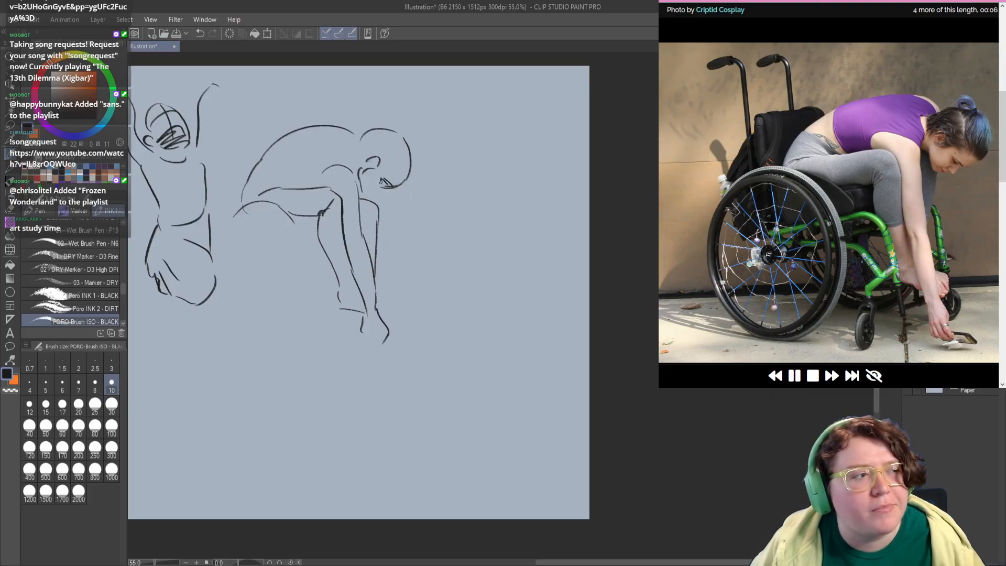
{"action": "mouse_move", "coordinate": [365, 186]}
{"action": "left_mouse_down"}
{"action": "mouse_move", "coordinate": [377, 189]}
{"action": "mouse_move", "coordinate": [369, 193]}
{"action": "left_mouse_up"}
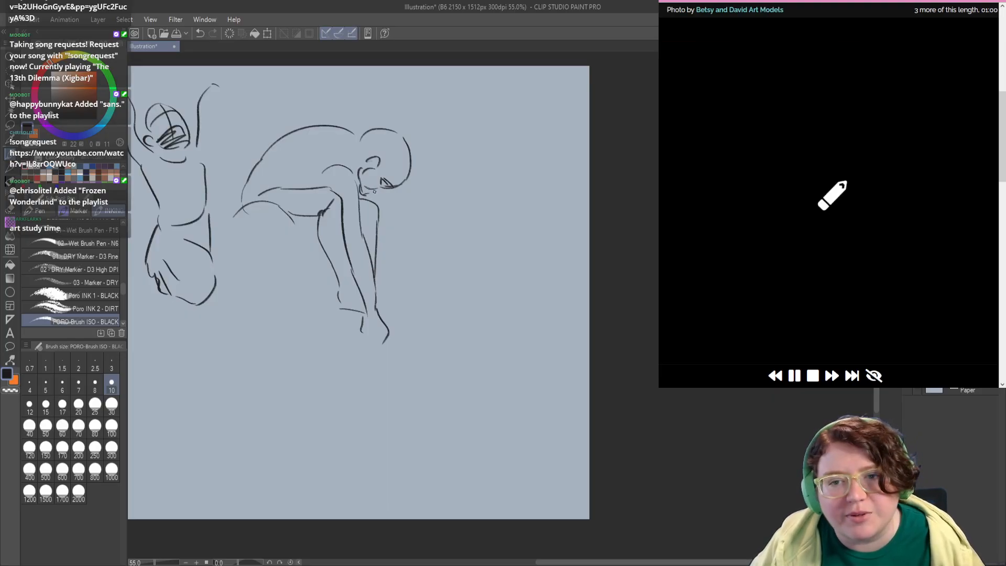
Step: Sketch the head, shoulders, chest and waist of the squatting woman below the kicking figure, redrawing the faulty strokes
{"action": "left_click_drag", "start_coordinate": [296, 309], "coordinate": [393, 262]}
{"action": "mouse_move", "coordinate": [314, 260]}
{"action": "left_mouse_down"}
{"action": "mouse_move", "coordinate": [332, 246]}
{"action": "mouse_move", "coordinate": [303, 300]}
{"action": "mouse_move", "coordinate": [356, 253]}
{"action": "mouse_move", "coordinate": [360, 231]}
{"action": "mouse_move", "coordinate": [293, 277]}
{"action": "mouse_move", "coordinate": [282, 233]}
{"action": "mouse_move", "coordinate": [219, 203]}
{"action": "mouse_move", "coordinate": [245, 199]}
{"action": "left_mouse_up"}
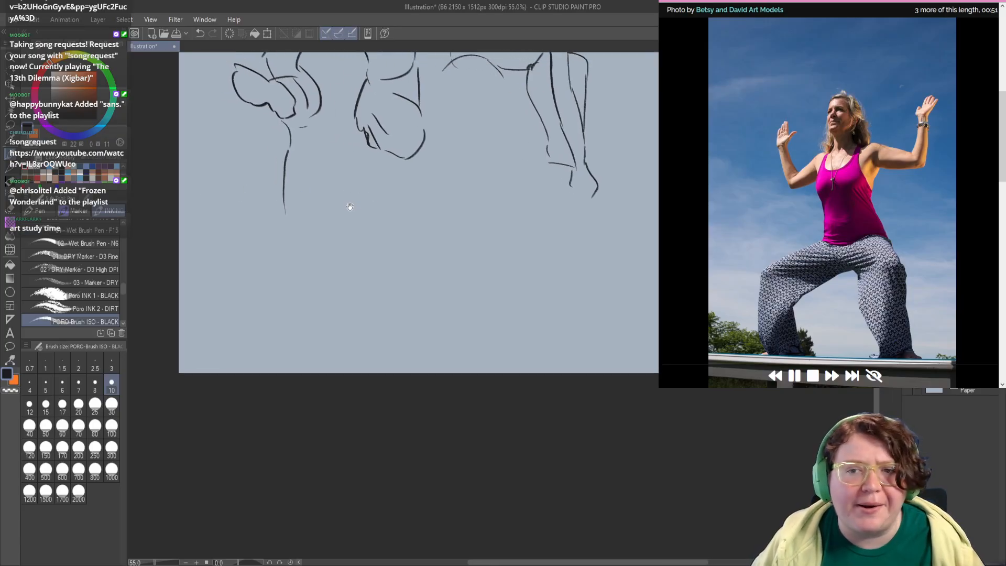
{"action": "left_click_drag", "start_coordinate": [351, 209], "coordinate": [348, 215]}
{"action": "mouse_move", "coordinate": [242, 154]}
{"action": "left_mouse_down"}
{"action": "mouse_move", "coordinate": [241, 188]}
{"action": "mouse_move", "coordinate": [238, 153]}
{"action": "mouse_move", "coordinate": [251, 186]}
{"action": "mouse_move", "coordinate": [215, 228]}
{"action": "mouse_move", "coordinate": [264, 227]}
{"action": "mouse_move", "coordinate": [224, 240]}
{"action": "mouse_move", "coordinate": [224, 273]}
{"action": "mouse_move", "coordinate": [257, 289]}
{"action": "mouse_move", "coordinate": [278, 263]}
{"action": "mouse_move", "coordinate": [270, 237]}
{"action": "left_mouse_up"}
{"action": "key", "text": "ctrl+z"}
{"action": "key", "text": "ctrl+z"}
Step: Redraw the squatting woman's waist contour and sketch her bent upper arm at the shoulder
{"action": "key", "text": "ctrl+z"}
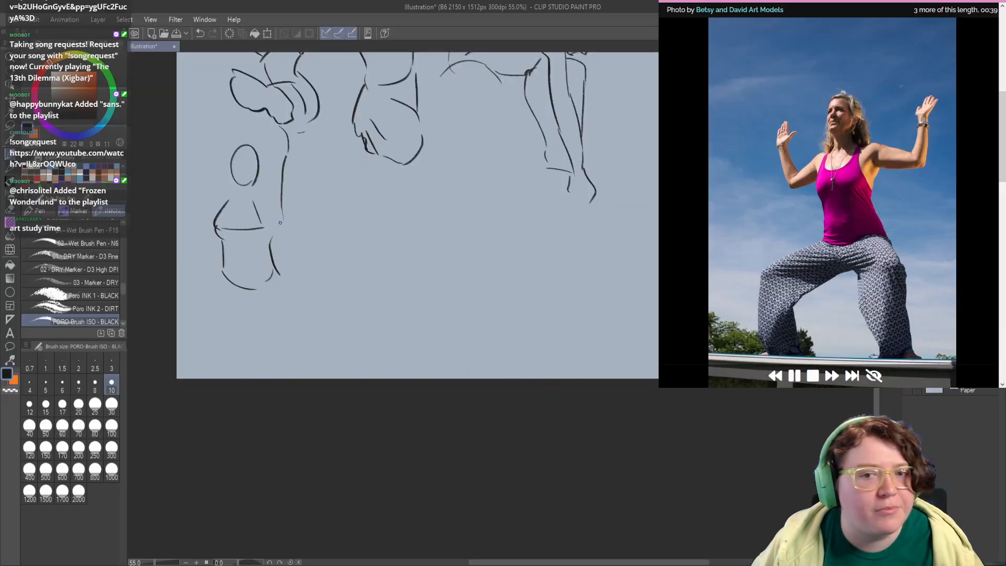
{"action": "key", "text": "ctrl+z"}
{"action": "mouse_move", "coordinate": [278, 273]}
{"action": "left_mouse_down"}
{"action": "mouse_move", "coordinate": [269, 238]}
{"action": "mouse_move", "coordinate": [288, 199]}
{"action": "mouse_move", "coordinate": [311, 205]}
{"action": "mouse_move", "coordinate": [291, 213]}
{"action": "left_mouse_up"}
{"action": "key", "text": "ctrl+z"}
{"action": "key", "text": "ctrl+z"}
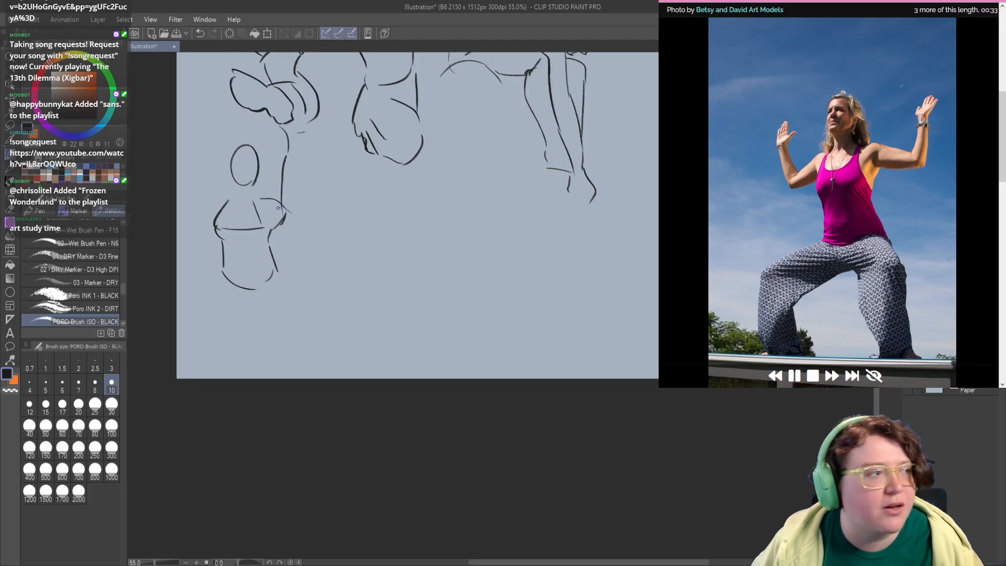
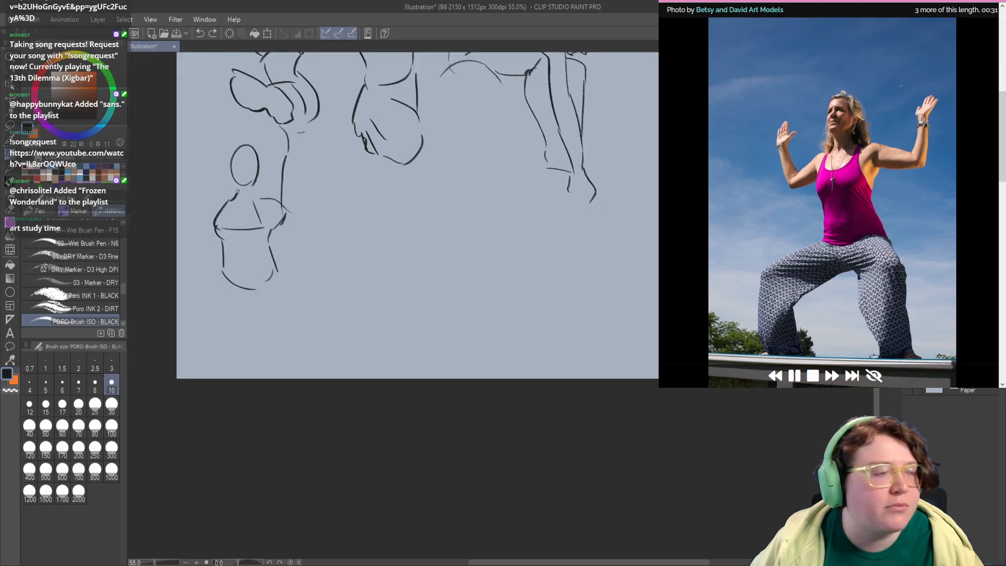
Step: Draw the squatting woman's raised forearm and hand beside her head, redrawing the faulty strokes
{"action": "mouse_move", "coordinate": [237, 184]}
{"action": "left_mouse_down"}
{"action": "mouse_move", "coordinate": [263, 175]}
{"action": "mouse_move", "coordinate": [240, 144]}
{"action": "mouse_move", "coordinate": [271, 175]}
{"action": "mouse_move", "coordinate": [258, 159]}
{"action": "left_mouse_up"}
{"action": "key", "text": "ctrl+z"}
{"action": "key", "text": "ctrl+z"}
{"action": "mouse_move", "coordinate": [213, 192]}
{"action": "left_mouse_down"}
{"action": "mouse_move", "coordinate": [247, 196]}
{"action": "mouse_move", "coordinate": [246, 214]}
{"action": "mouse_move", "coordinate": [231, 208]}
{"action": "mouse_move", "coordinate": [249, 214]}
{"action": "mouse_move", "coordinate": [233, 211]}
{"action": "mouse_move", "coordinate": [232, 227]}
{"action": "mouse_move", "coordinate": [217, 231]}
{"action": "mouse_move", "coordinate": [223, 156]}
{"action": "mouse_move", "coordinate": [244, 137]}
{"action": "mouse_move", "coordinate": [238, 167]}
{"action": "mouse_move", "coordinate": [248, 176]}
{"action": "mouse_move", "coordinate": [229, 182]}
{"action": "left_mouse_up"}
{"action": "key", "text": "ctrl+z"}
{"action": "key", "text": "ctrl+z"}
{"action": "key", "text": "ctrl+z"}
{"action": "key", "text": "ctrl+z"}
Step: Sketch the squatting woman's spread thighs and hip lines below the waist, redoing the misplaced strokes
{"action": "key", "text": "ctrl+z"}
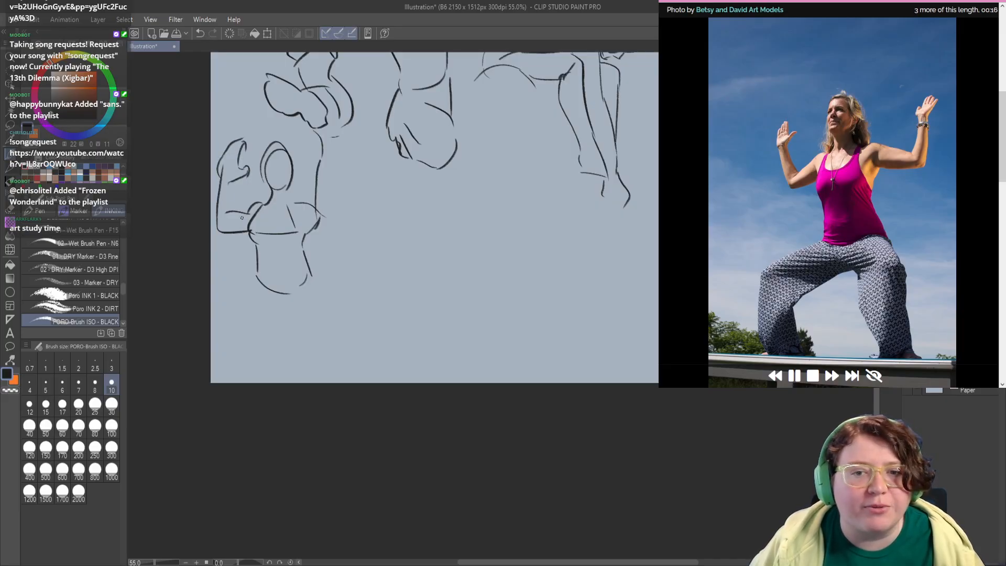
{"action": "left_click_drag", "start_coordinate": [316, 208], "coordinate": [285, 215]}
{"action": "mouse_move", "coordinate": [231, 286]}
{"action": "left_mouse_down"}
{"action": "mouse_move", "coordinate": [231, 267]}
{"action": "mouse_move", "coordinate": [195, 289]}
{"action": "left_mouse_up"}
{"action": "key", "text": "ctrl+z"}
{"action": "left_click_drag", "start_coordinate": [233, 257], "coordinate": [188, 285]}
{"action": "left_click_drag", "start_coordinate": [233, 314], "coordinate": [249, 271]}
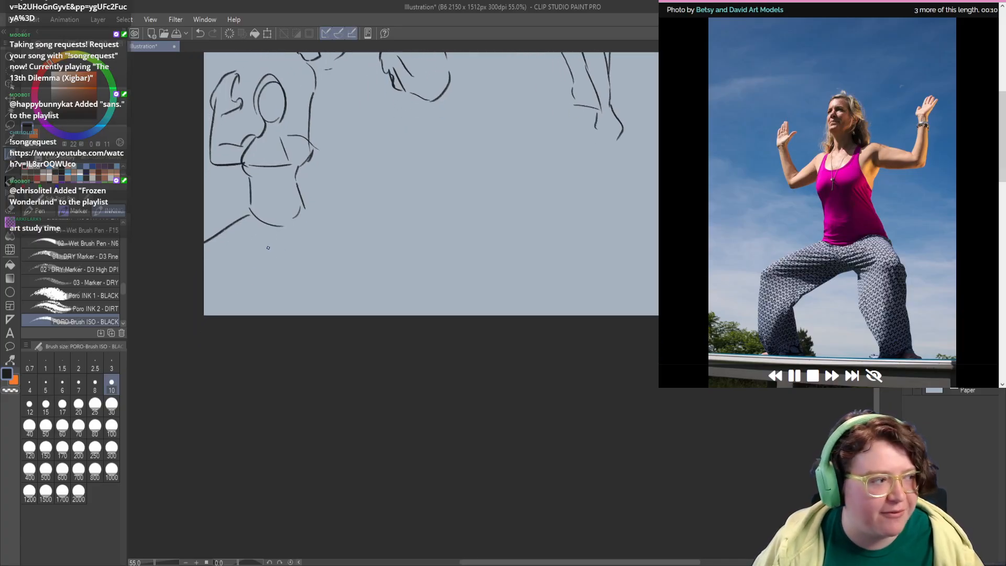
{"action": "left_click_drag", "start_coordinate": [273, 239], "coordinate": [231, 289]}
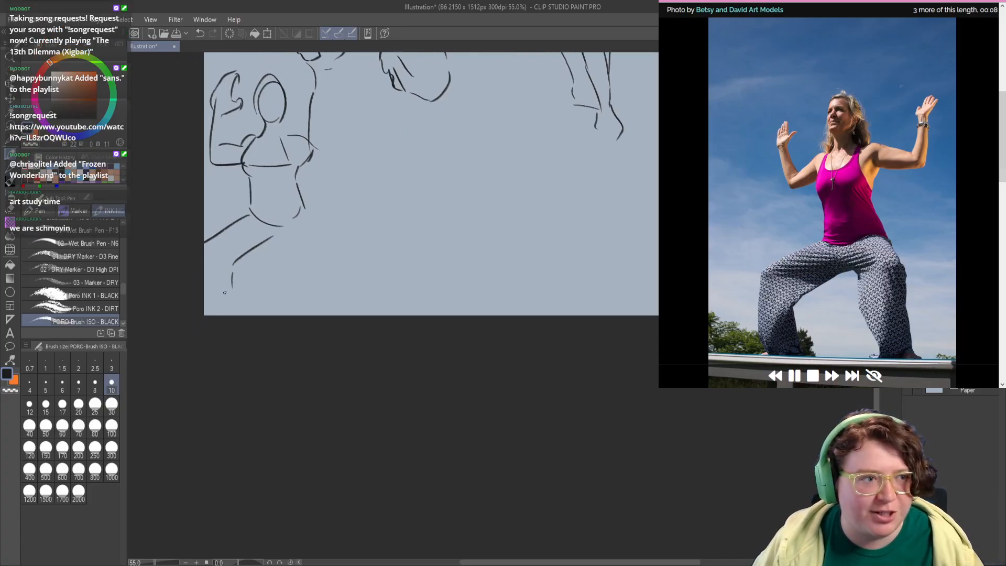
{"action": "mouse_move", "coordinate": [286, 266]}
{"action": "left_mouse_down"}
{"action": "mouse_move", "coordinate": [276, 262]}
{"action": "mouse_move", "coordinate": [280, 243]}
{"action": "mouse_move", "coordinate": [255, 242]}
{"action": "mouse_move", "coordinate": [286, 208]}
{"action": "mouse_move", "coordinate": [307, 249]}
{"action": "left_mouse_up"}
{"action": "key", "text": "ctrl+z"}
{"action": "key", "text": "ctrl+z"}
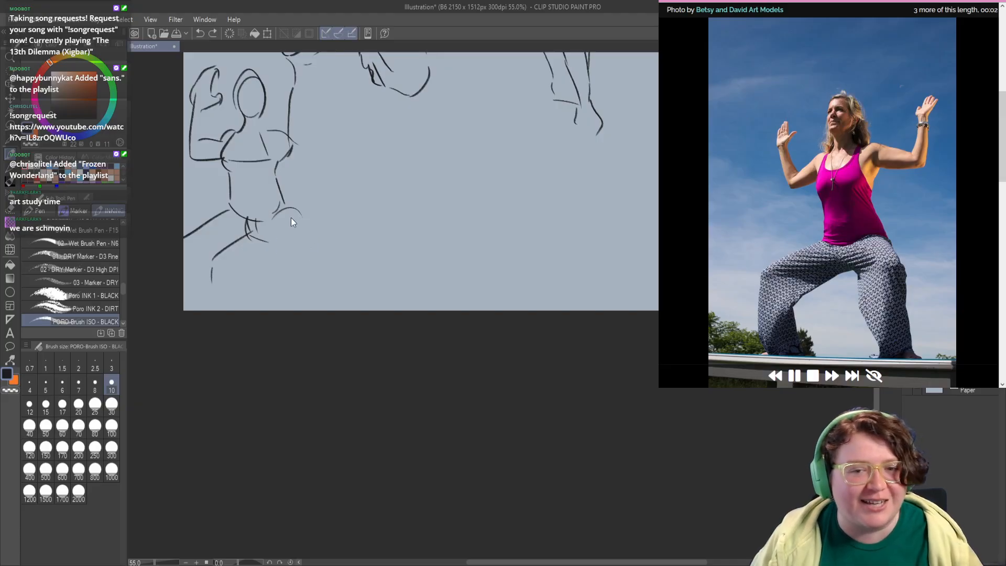
{"action": "mouse_move", "coordinate": [284, 207]}
{"action": "left_mouse_down"}
{"action": "mouse_move", "coordinate": [316, 253]}
{"action": "mouse_move", "coordinate": [307, 285]}
{"action": "left_mouse_up"}
Step: Start the standing man in profile to the right of the wheelchair user, drawing his belly and back contours
{"action": "left_click_drag", "start_coordinate": [378, 236], "coordinate": [335, 289]}
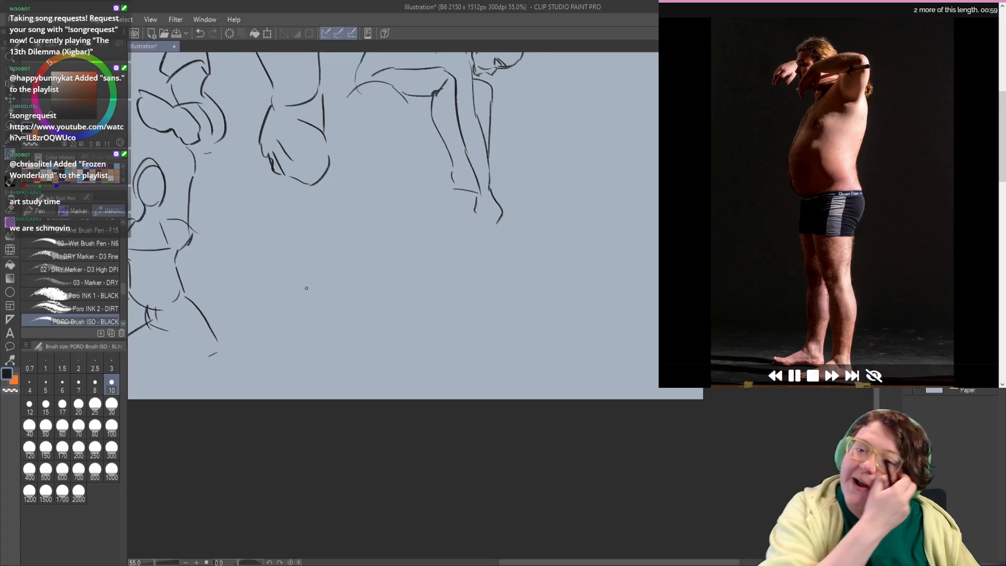
{"action": "left_click_drag", "start_coordinate": [399, 257], "coordinate": [391, 269]}
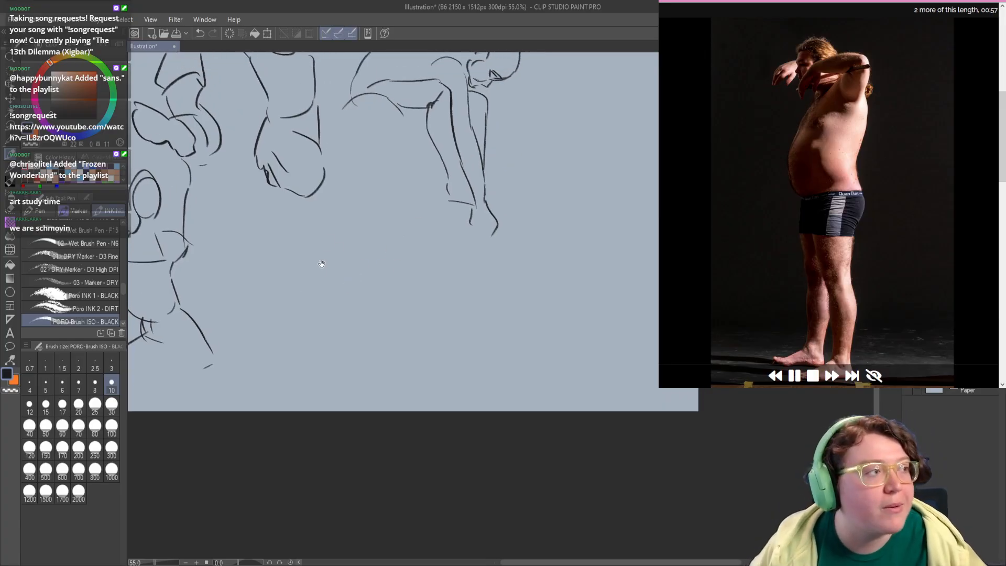
{"action": "mouse_move", "coordinate": [321, 284]}
{"action": "left_mouse_down"}
{"action": "mouse_move", "coordinate": [305, 281]}
{"action": "mouse_move", "coordinate": [301, 263]}
{"action": "mouse_move", "coordinate": [348, 253]}
{"action": "mouse_move", "coordinate": [375, 283]}
{"action": "mouse_move", "coordinate": [327, 252]}
{"action": "left_mouse_up"}
{"action": "key", "text": "ctrl+z"}
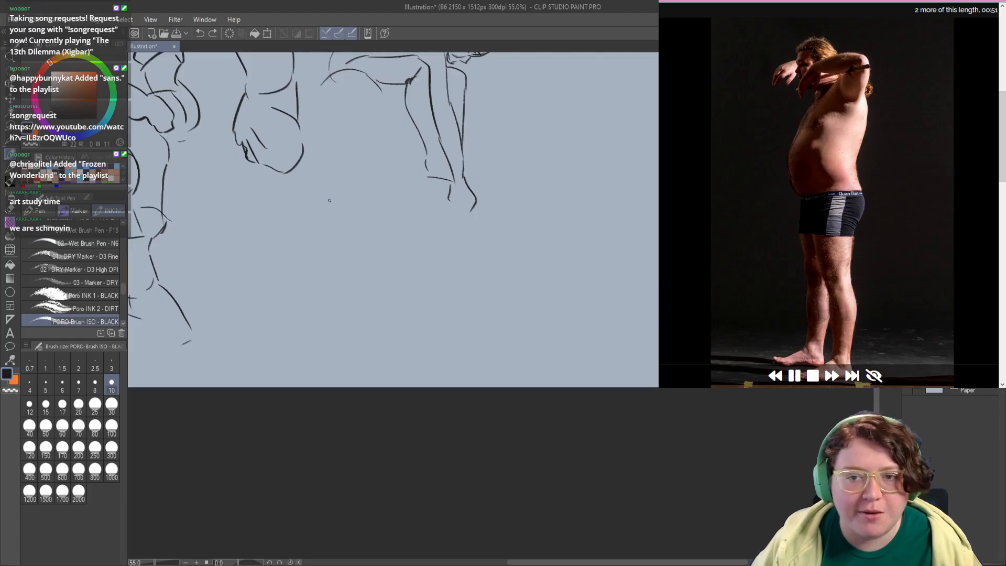
{"action": "left_click_drag", "start_coordinate": [523, 181], "coordinate": [325, 292]}
{"action": "left_click_drag", "start_coordinate": [360, 213], "coordinate": [341, 251]}
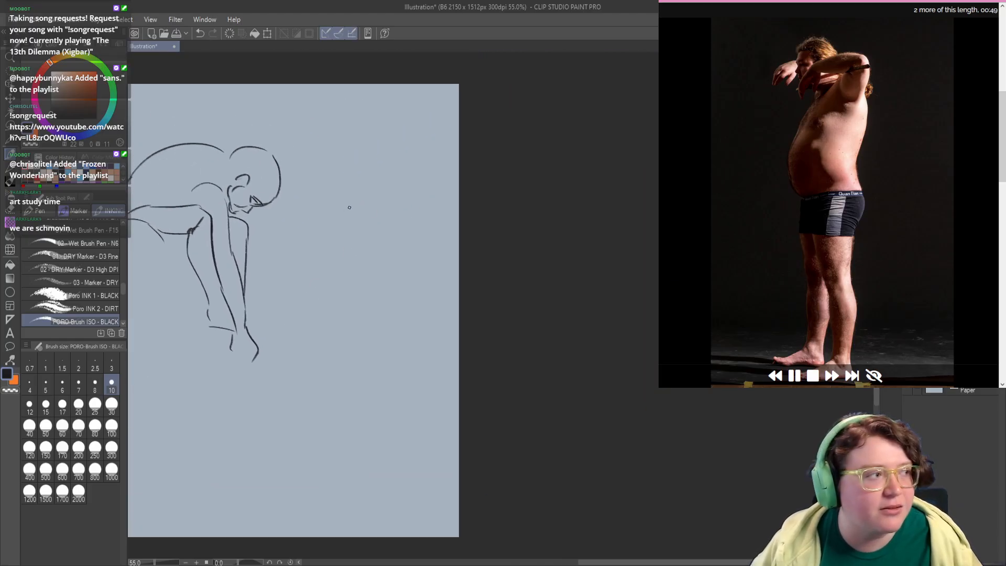
{"action": "left_click_drag", "start_coordinate": [350, 190], "coordinate": [326, 251]}
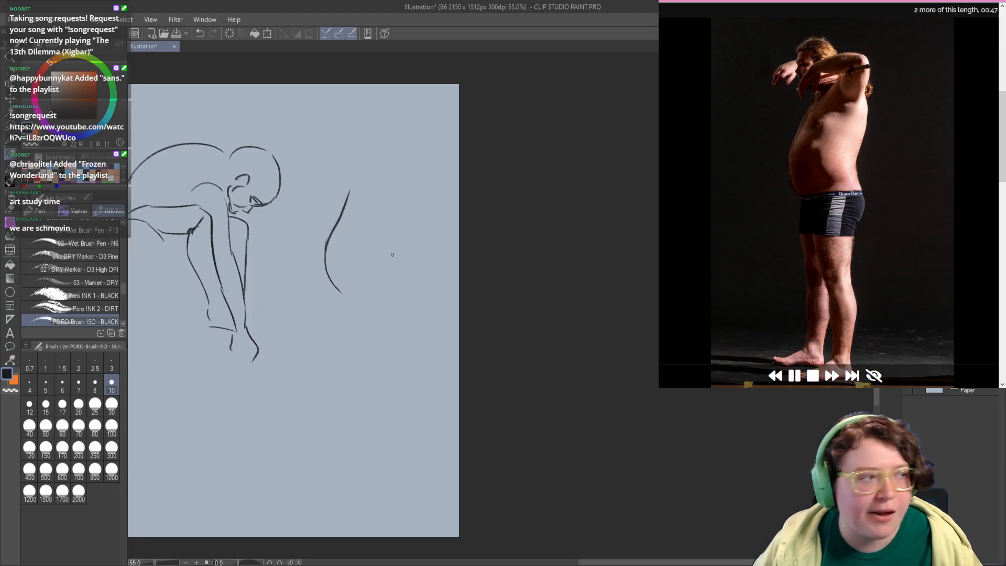
{"action": "mouse_move", "coordinate": [407, 299]}
{"action": "left_mouse_down"}
{"action": "mouse_move", "coordinate": [401, 275]}
{"action": "mouse_move", "coordinate": [421, 214]}
{"action": "left_mouse_up"}
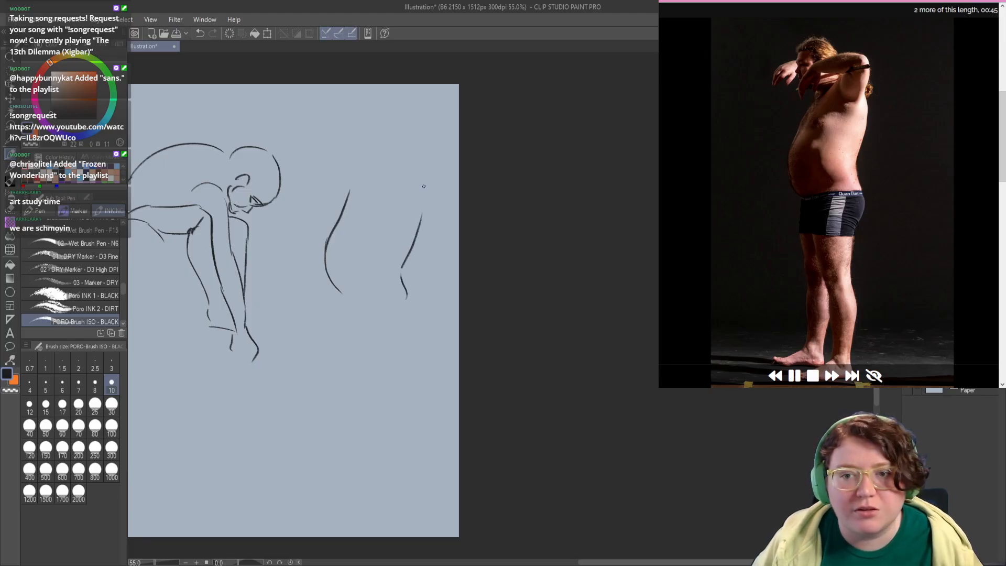
{"action": "key", "text": "ctrl+z"}
{"action": "mouse_move", "coordinate": [398, 273]}
{"action": "left_mouse_down"}
{"action": "mouse_move", "coordinate": [419, 212]}
{"action": "mouse_move", "coordinate": [412, 237]}
{"action": "mouse_move", "coordinate": [399, 188]}
{"action": "mouse_move", "coordinate": [375, 212]}
{"action": "mouse_move", "coordinate": [414, 146]}
{"action": "mouse_move", "coordinate": [417, 168]}
{"action": "left_mouse_up"}
{"action": "key", "text": "ctrl+z"}
Step: Draw the standing man's raised bent arms, head and dangling hand above the torso
{"action": "mouse_move", "coordinate": [418, 166]}
{"action": "left_mouse_down"}
{"action": "mouse_move", "coordinate": [386, 218]}
{"action": "mouse_move", "coordinate": [398, 160]}
{"action": "mouse_move", "coordinate": [372, 141]}
{"action": "mouse_move", "coordinate": [340, 150]}
{"action": "mouse_move", "coordinate": [331, 160]}
{"action": "mouse_move", "coordinate": [410, 155]}
{"action": "mouse_move", "coordinate": [340, 185]}
{"action": "mouse_move", "coordinate": [343, 158]}
{"action": "mouse_move", "coordinate": [321, 201]}
{"action": "mouse_move", "coordinate": [342, 200]}
{"action": "left_mouse_up"}
{"action": "key", "text": "ctrl+z"}
{"action": "key", "text": "ctrl+z"}
{"action": "left_click_drag", "start_coordinate": [356, 211], "coordinate": [352, 214]}
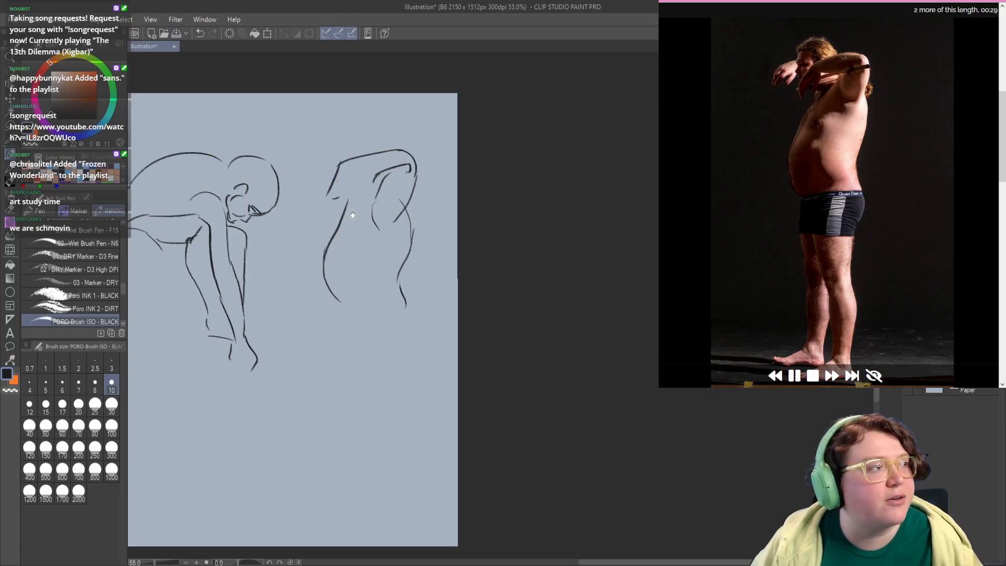
{"action": "mouse_move", "coordinate": [332, 136]}
{"action": "left_mouse_down"}
{"action": "mouse_move", "coordinate": [326, 163]}
{"action": "mouse_move", "coordinate": [358, 134]}
{"action": "mouse_move", "coordinate": [377, 153]}
{"action": "mouse_move", "coordinate": [326, 168]}
{"action": "mouse_move", "coordinate": [313, 197]}
{"action": "mouse_move", "coordinate": [308, 190]}
{"action": "mouse_move", "coordinate": [320, 192]}
{"action": "mouse_move", "coordinate": [315, 201]}
{"action": "mouse_move", "coordinate": [322, 173]}
{"action": "mouse_move", "coordinate": [309, 198]}
{"action": "mouse_move", "coordinate": [363, 138]}
{"action": "mouse_move", "coordinate": [393, 161]}
{"action": "left_mouse_up"}
{"action": "mouse_move", "coordinate": [351, 188]}
{"action": "left_mouse_down"}
{"action": "mouse_move", "coordinate": [335, 175]}
{"action": "mouse_move", "coordinate": [340, 188]}
{"action": "left_mouse_up"}
{"action": "left_click_drag", "start_coordinate": [383, 227], "coordinate": [356, 189]}
{"action": "left_click_drag", "start_coordinate": [320, 244], "coordinate": [324, 229]}
Step: Redraw the standing man's belly curve and add the waistband line and buttock contour
{"action": "mouse_move", "coordinate": [355, 171]}
{"action": "left_mouse_down"}
{"action": "mouse_move", "coordinate": [323, 266]}
{"action": "mouse_move", "coordinate": [347, 294]}
{"action": "left_mouse_up"}
{"action": "key", "text": "ctrl+z"}
{"action": "mouse_move", "coordinate": [335, 216]}
{"action": "left_mouse_down"}
{"action": "mouse_move", "coordinate": [331, 278]}
{"action": "mouse_move", "coordinate": [350, 287]}
{"action": "left_mouse_up"}
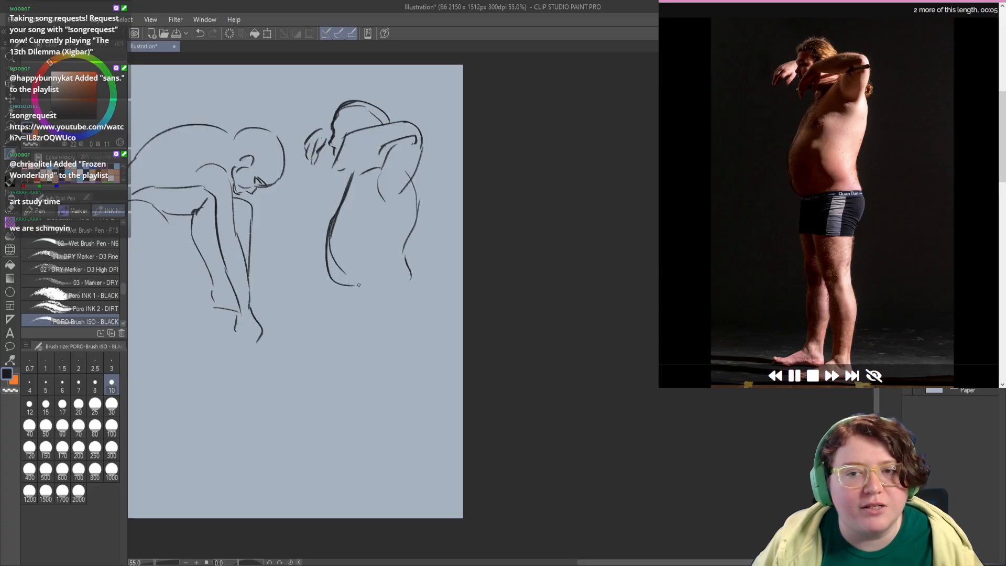
{"action": "key", "text": "ctrl+z"}
{"action": "mouse_move", "coordinate": [336, 220]}
{"action": "left_mouse_down"}
{"action": "mouse_move", "coordinate": [345, 291]}
{"action": "mouse_move", "coordinate": [341, 251]}
{"action": "mouse_move", "coordinate": [404, 244]}
{"action": "mouse_move", "coordinate": [377, 260]}
{"action": "left_mouse_up"}
{"action": "key", "text": "ctrl+z"}
{"action": "left_click_drag", "start_coordinate": [404, 222], "coordinate": [388, 276]}
{"action": "left_click_drag", "start_coordinate": [322, 275], "coordinate": [392, 284]}
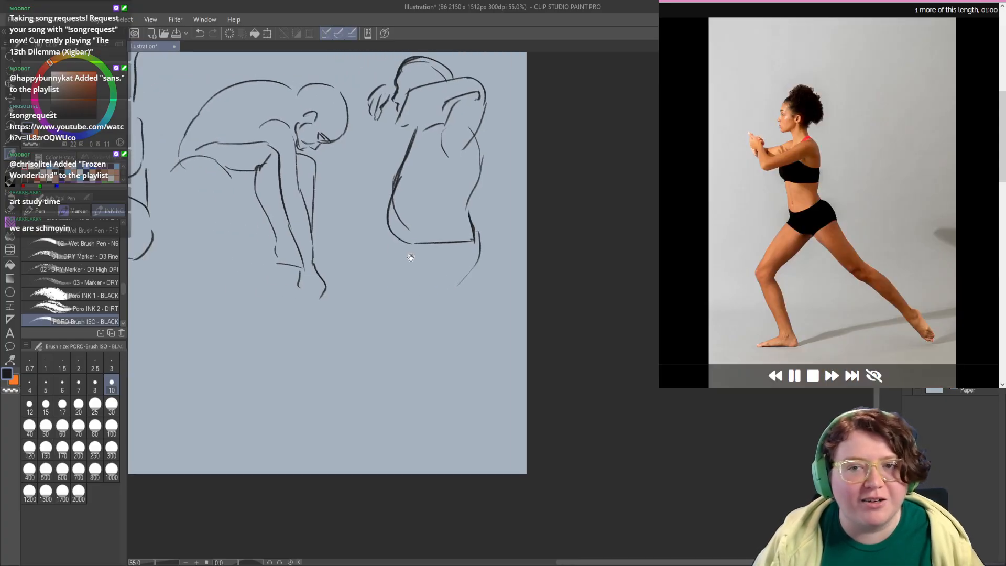
Step: Sketch the lunging woman's head, jaw and neck in the empty space below the wheelchair user
{"action": "left_click_drag", "start_coordinate": [489, 341], "coordinate": [684, 301]}
{"action": "left_click_drag", "start_coordinate": [406, 269], "coordinate": [380, 267]}
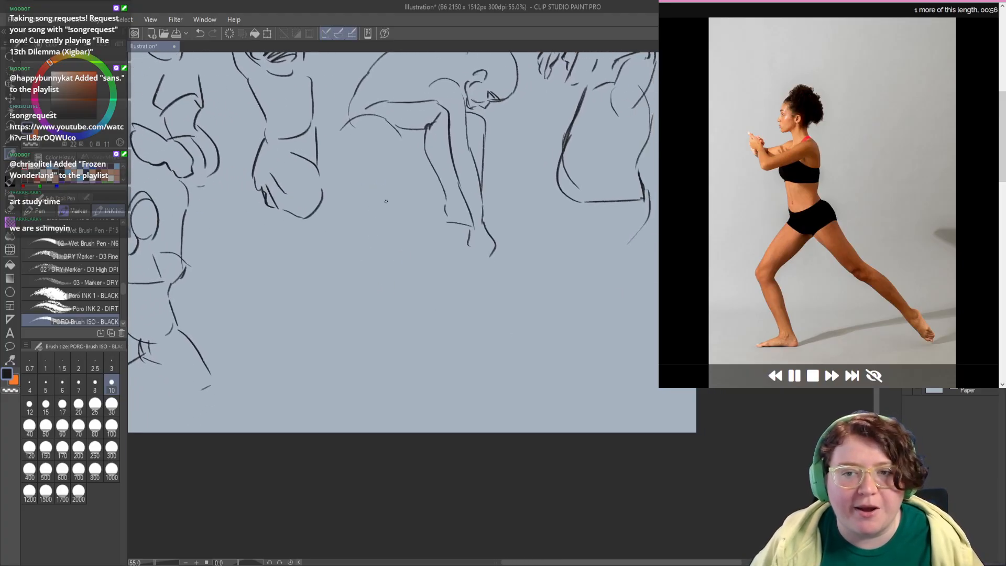
{"action": "mouse_move", "coordinate": [386, 201]}
{"action": "left_mouse_down"}
{"action": "mouse_move", "coordinate": [367, 217]}
{"action": "mouse_move", "coordinate": [375, 220]}
{"action": "left_mouse_up"}
{"action": "left_click_drag", "start_coordinate": [343, 261], "coordinate": [341, 260]}
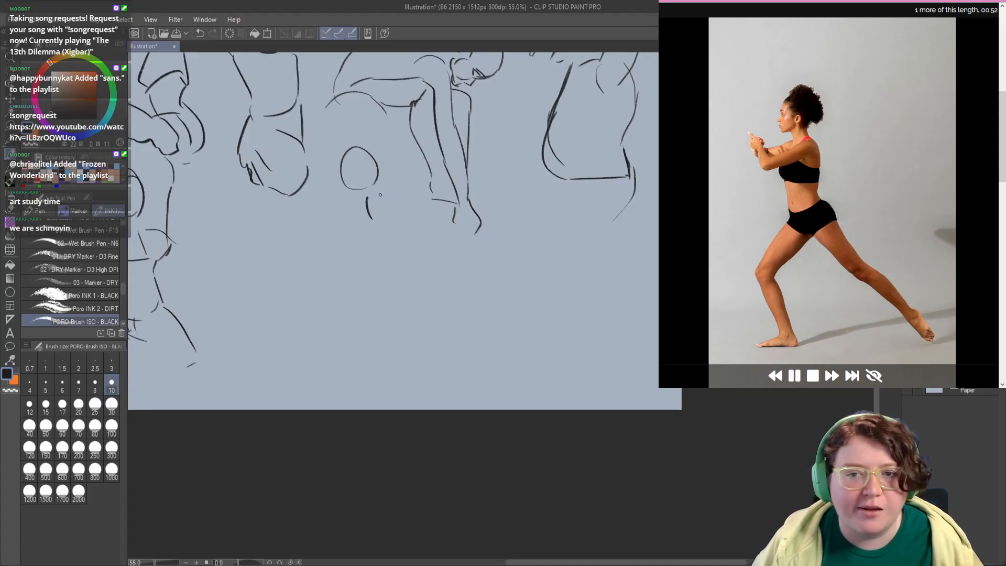
{"action": "key", "text": "ctrl+z"}
{"action": "mouse_move", "coordinate": [370, 188]}
{"action": "left_mouse_down"}
{"action": "mouse_move", "coordinate": [355, 219]}
{"action": "mouse_move", "coordinate": [335, 202]}
{"action": "left_mouse_up"}
{"action": "key", "text": "ctrl+z"}
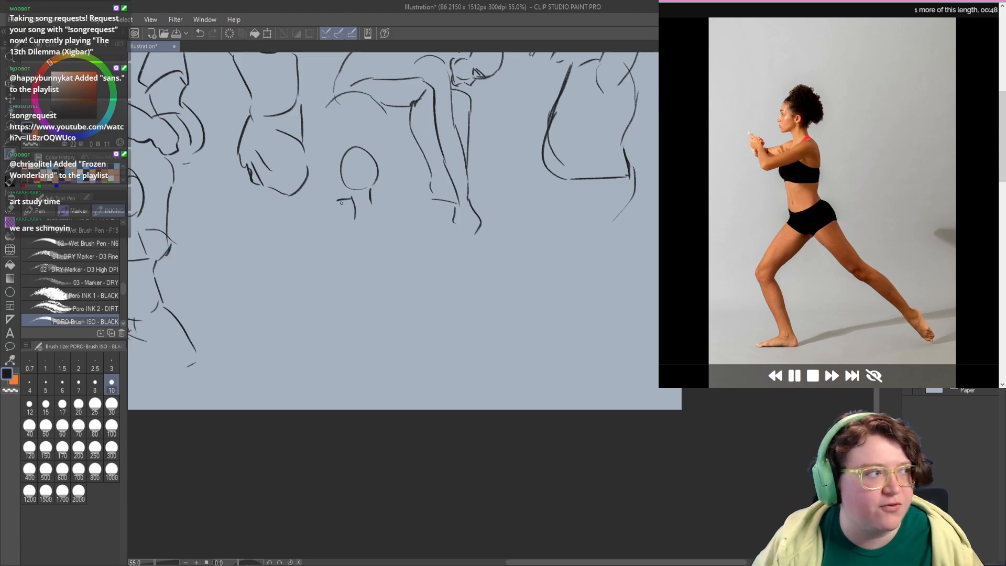
{"action": "left_click_drag", "start_coordinate": [347, 240], "coordinate": [343, 243]}
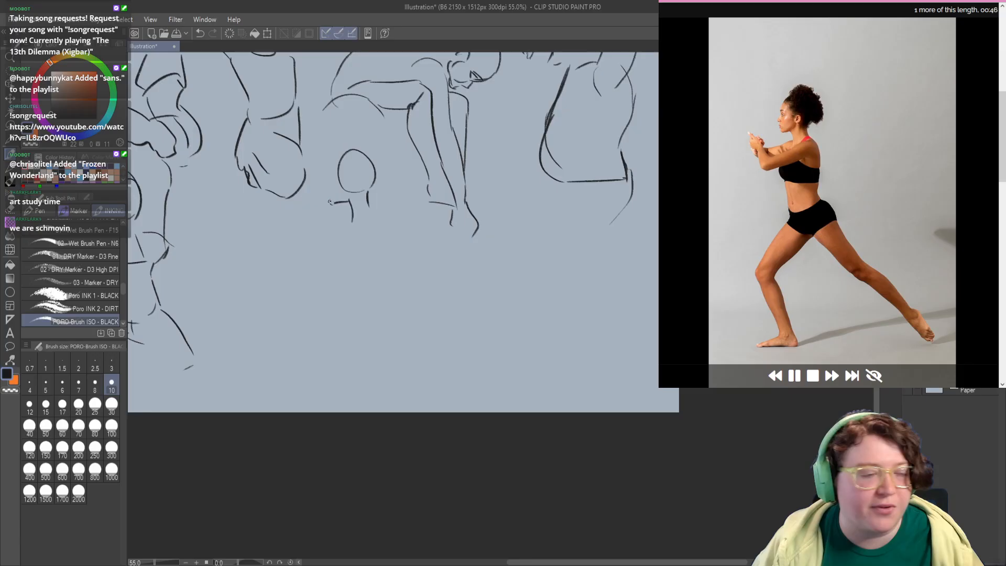
{"action": "mouse_move", "coordinate": [330, 202]}
{"action": "left_mouse_down"}
{"action": "mouse_move", "coordinate": [329, 162]}
{"action": "mouse_move", "coordinate": [331, 203]}
{"action": "left_mouse_up"}
{"action": "key", "text": "ctrl+z"}
{"action": "left_click_drag", "start_coordinate": [364, 243], "coordinate": [354, 219]}
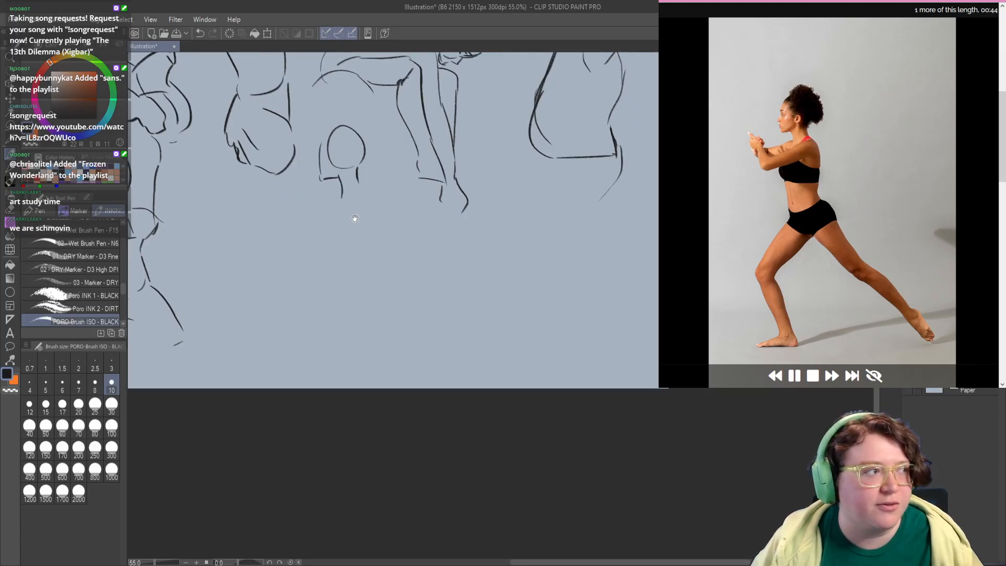
Step: Draw the lunging woman's back, buttock and the outer contour of her stretched rear leg
{"action": "left_click_drag", "start_coordinate": [360, 180], "coordinate": [370, 239]}
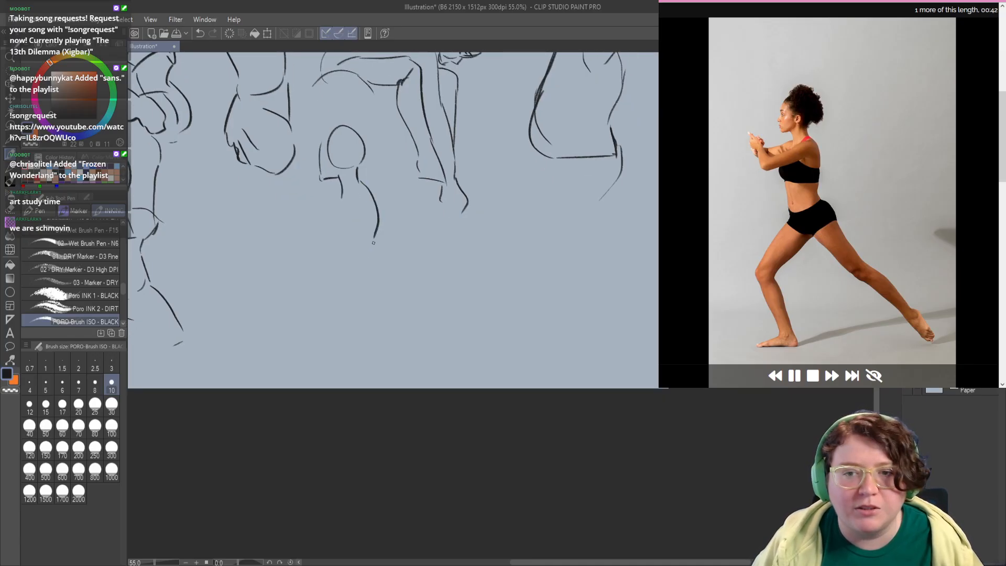
{"action": "key", "text": "ctrl+z"}
{"action": "mouse_move", "coordinate": [356, 181]}
{"action": "left_mouse_down"}
{"action": "mouse_move", "coordinate": [373, 257]}
{"action": "mouse_move", "coordinate": [427, 347]}
{"action": "mouse_move", "coordinate": [456, 367]}
{"action": "left_mouse_up"}
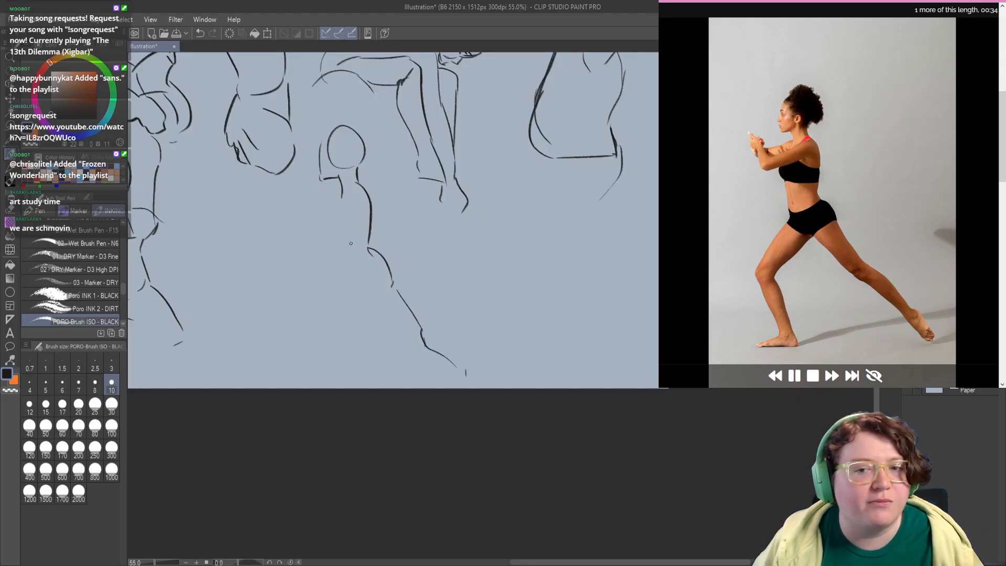
Step: Sketch the lunging woman's shoulder, forward-held arms and hands in front of her chest
{"action": "key", "text": "c"}
{"action": "mouse_move", "coordinate": [339, 179]}
{"action": "left_mouse_down"}
{"action": "mouse_move", "coordinate": [306, 179]}
{"action": "mouse_move", "coordinate": [332, 168]}
{"action": "mouse_move", "coordinate": [330, 201]}
{"action": "mouse_move", "coordinate": [340, 187]}
{"action": "mouse_move", "coordinate": [352, 196]}
{"action": "mouse_move", "coordinate": [301, 210]}
{"action": "mouse_move", "coordinate": [305, 227]}
{"action": "mouse_move", "coordinate": [283, 226]}
{"action": "mouse_move", "coordinate": [282, 196]}
{"action": "mouse_move", "coordinate": [303, 214]}
{"action": "left_mouse_up"}
{"action": "key", "text": "c"}
{"action": "key", "text": "ctrl+z"}
{"action": "mouse_move", "coordinate": [299, 201]}
{"action": "left_mouse_down"}
{"action": "mouse_move", "coordinate": [287, 182]}
{"action": "mouse_move", "coordinate": [315, 195]}
{"action": "mouse_move", "coordinate": [277, 208]}
{"action": "left_mouse_up"}
Step: Draw the lunging woman's belly, bent front leg, hip line and inner thighs, redoing faulty strokes
{"action": "mouse_move", "coordinate": [325, 239]}
{"action": "left_mouse_down"}
{"action": "mouse_move", "coordinate": [323, 228]}
{"action": "mouse_move", "coordinate": [336, 270]}
{"action": "mouse_move", "coordinate": [291, 336]}
{"action": "mouse_move", "coordinate": [307, 380]}
{"action": "left_mouse_up"}
{"action": "key", "text": "ctrl+z"}
{"action": "key", "text": "ctrl+z"}
{"action": "left_click_drag", "start_coordinate": [336, 316], "coordinate": [320, 338]}
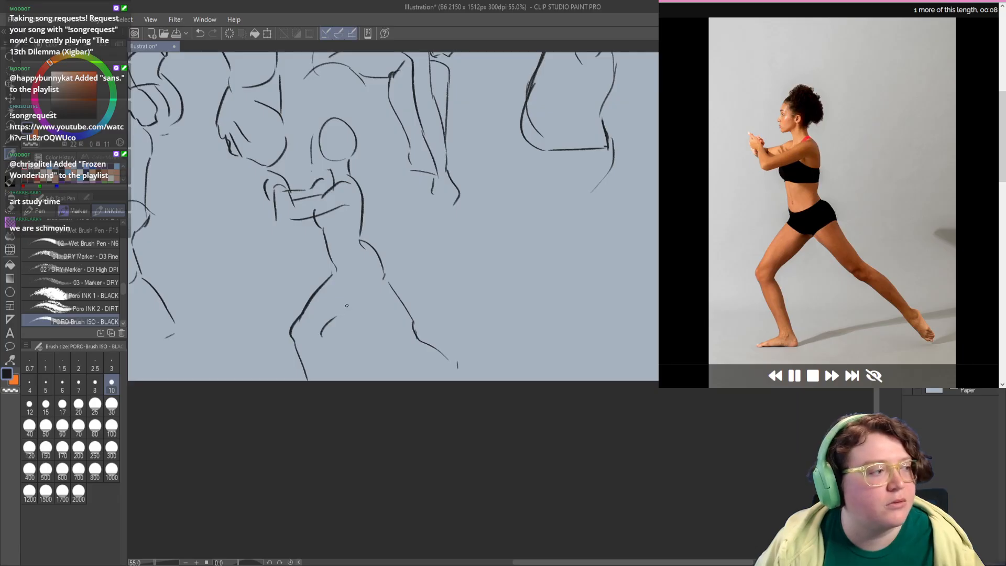
{"action": "mouse_move", "coordinate": [360, 292]}
{"action": "left_mouse_down"}
{"action": "mouse_move", "coordinate": [328, 325]}
{"action": "mouse_move", "coordinate": [364, 289]}
{"action": "mouse_move", "coordinate": [350, 265]}
{"action": "mouse_move", "coordinate": [365, 240]}
{"action": "left_mouse_up"}
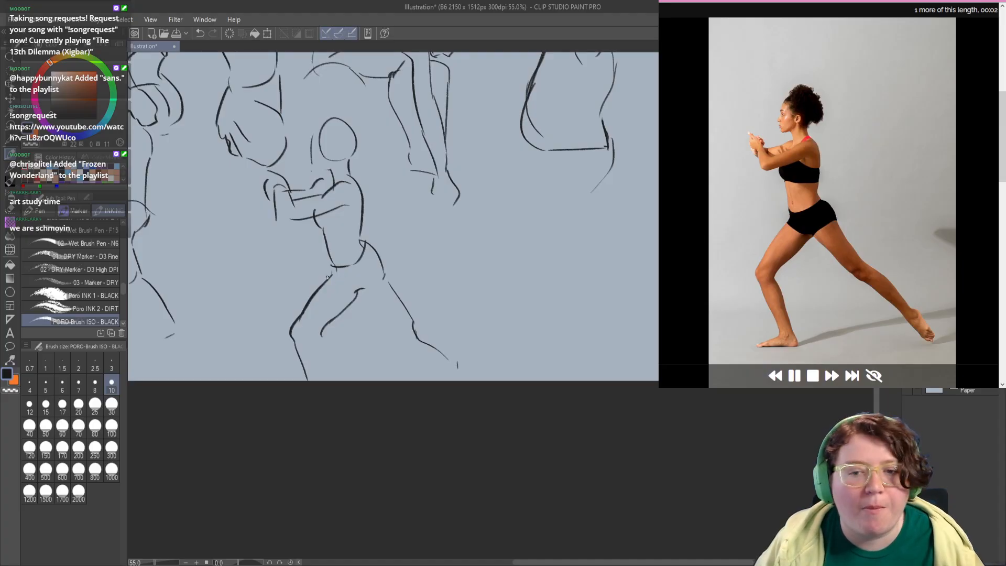
{"action": "mouse_move", "coordinate": [327, 277]}
{"action": "left_mouse_down"}
{"action": "mouse_move", "coordinate": [364, 290]}
{"action": "mouse_move", "coordinate": [356, 292]}
{"action": "mouse_move", "coordinate": [376, 275]}
{"action": "mouse_move", "coordinate": [360, 292]}
{"action": "mouse_move", "coordinate": [388, 279]}
{"action": "mouse_move", "coordinate": [388, 343]}
{"action": "left_mouse_up"}
{"action": "mouse_move", "coordinate": [442, 299]}
{"action": "left_mouse_down"}
{"action": "mouse_move", "coordinate": [391, 305]}
{"action": "mouse_move", "coordinate": [347, 328]}
{"action": "mouse_move", "coordinate": [504, 289]}
{"action": "mouse_move", "coordinate": [449, 294]}
{"action": "left_mouse_up"}
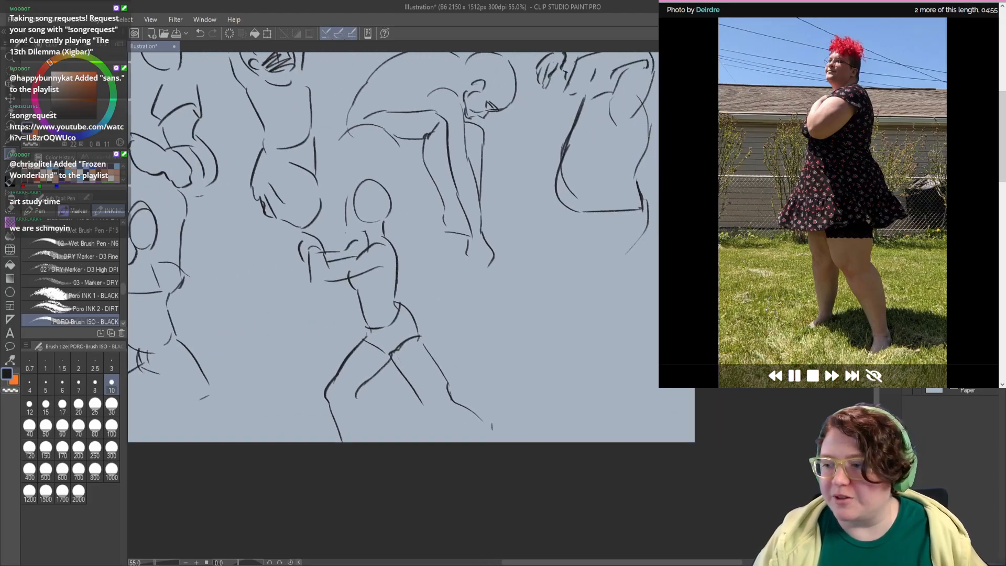
Step: Hide the layer with the one-minute sketches and add a new empty layer for the next pose
{"action": "left_click", "coordinate": [907, 367]}
{"action": "key", "text": "ctrl+shift+n"}
{"action": "mouse_move", "coordinate": [208, 151]}
{"action": "left_mouse_down"}
{"action": "mouse_move", "coordinate": [341, 231]}
{"action": "mouse_move", "coordinate": [336, 265]}
{"action": "left_mouse_up"}
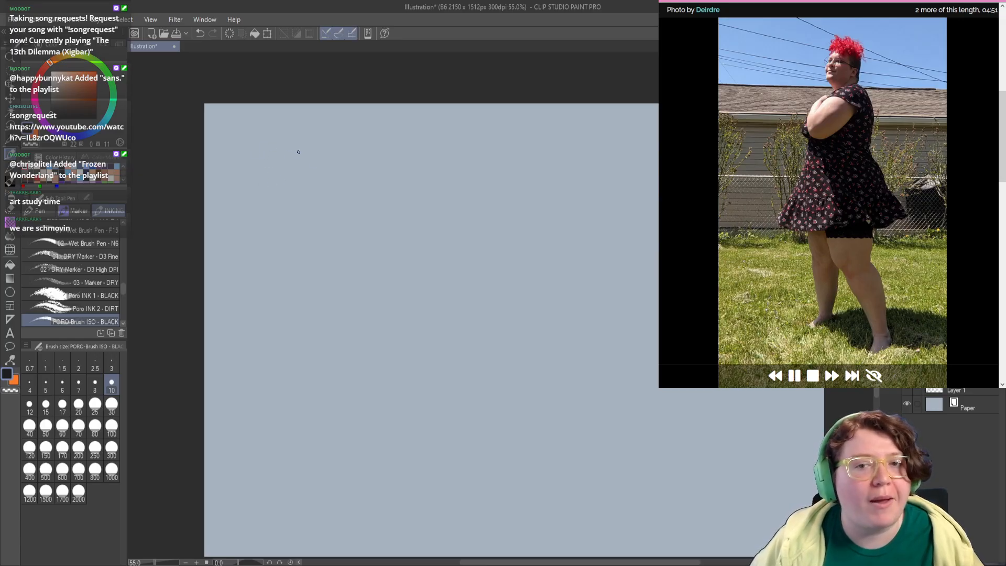
Step: Sketch the head outline and jaw of the standing woman in the dress in the canvas's upper left area
{"action": "mouse_move", "coordinate": [278, 176]}
{"action": "left_mouse_down"}
{"action": "mouse_move", "coordinate": [308, 169]}
{"action": "mouse_move", "coordinate": [309, 188]}
{"action": "left_mouse_up"}
{"action": "key", "text": "ctrl+z"}
{"action": "mouse_move", "coordinate": [283, 139]}
{"action": "left_mouse_down"}
{"action": "mouse_move", "coordinate": [293, 193]}
{"action": "mouse_move", "coordinate": [333, 152]}
{"action": "left_mouse_up"}
{"action": "left_click_drag", "start_coordinate": [332, 161], "coordinate": [325, 189]}
{"action": "left_click_drag", "start_coordinate": [317, 226], "coordinate": [307, 218]}
{"action": "left_click_drag", "start_coordinate": [309, 180], "coordinate": [305, 183]}
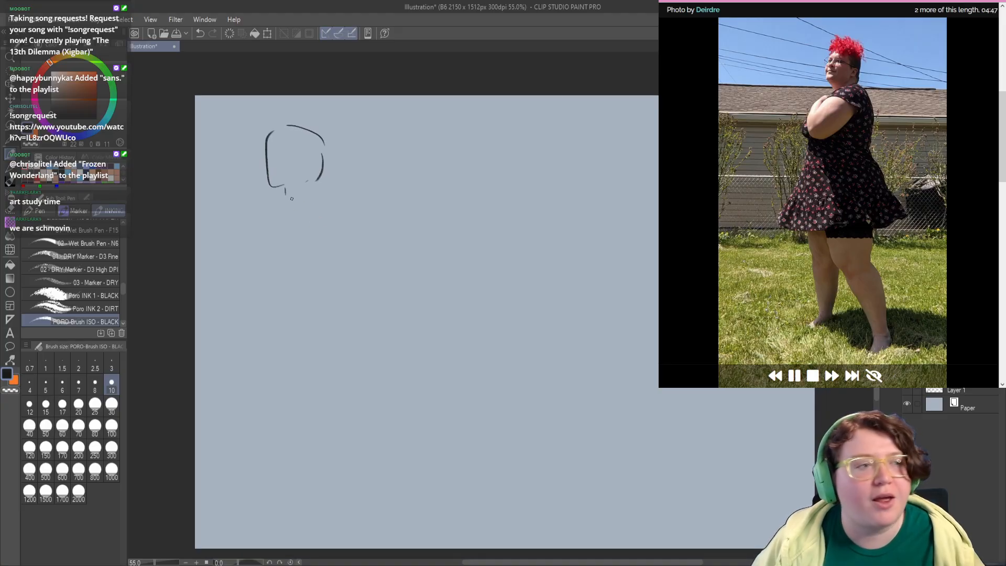
{"action": "left_click_drag", "start_coordinate": [294, 224], "coordinate": [288, 206]}
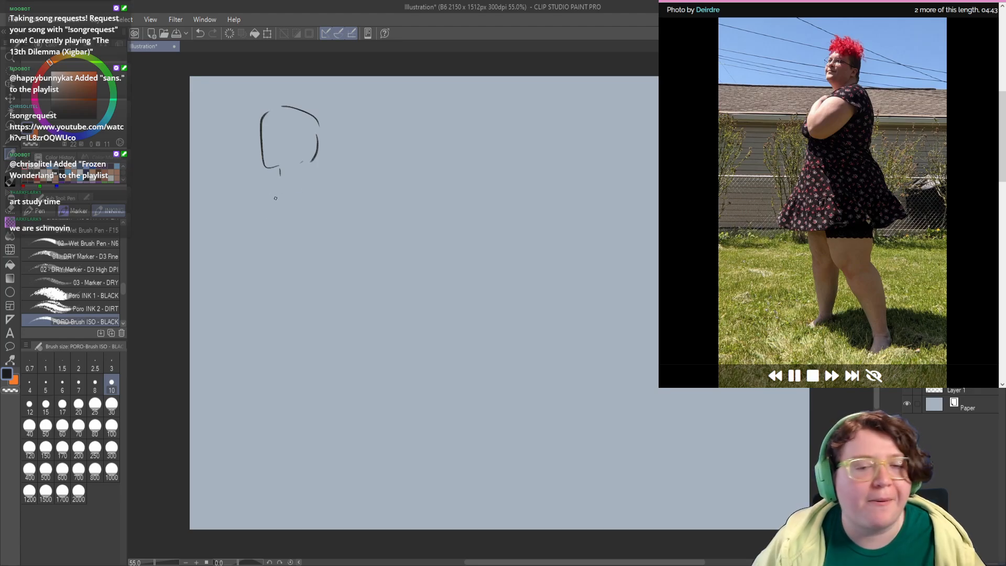
Step: Draw the dressed woman's shoulder and curved back, the flared back of the skirt and its hem
{"action": "mouse_move", "coordinate": [284, 194]}
{"action": "left_mouse_down"}
{"action": "mouse_move", "coordinate": [327, 181]}
{"action": "mouse_move", "coordinate": [344, 243]}
{"action": "mouse_move", "coordinate": [330, 289]}
{"action": "mouse_move", "coordinate": [370, 354]}
{"action": "mouse_move", "coordinate": [365, 390]}
{"action": "left_mouse_up"}
{"action": "key", "text": "ctrl+z"}
{"action": "key", "text": "ctrl+z"}
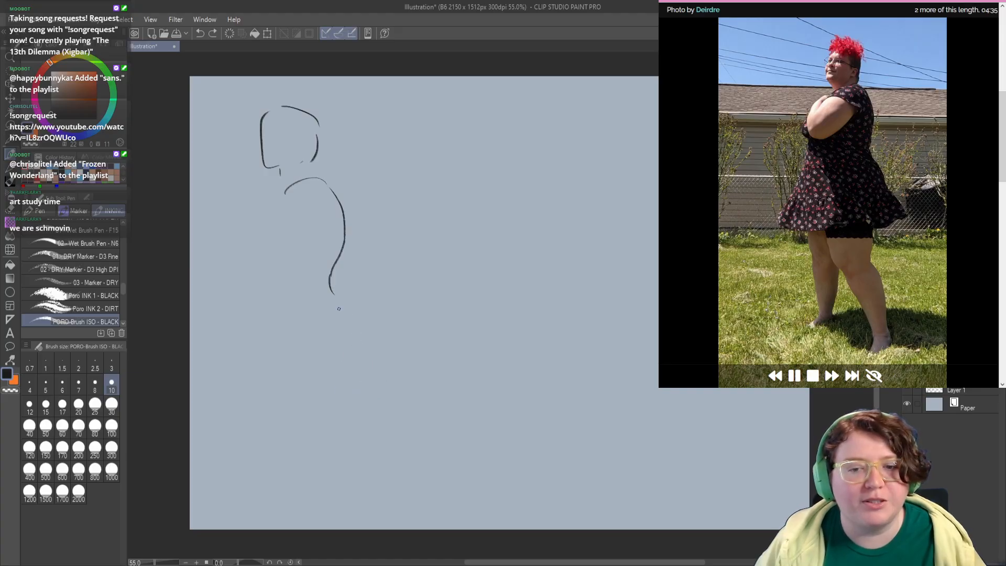
{"action": "mouse_move", "coordinate": [331, 286]}
{"action": "left_mouse_down"}
{"action": "mouse_move", "coordinate": [371, 335]}
{"action": "mouse_move", "coordinate": [370, 366]}
{"action": "mouse_move", "coordinate": [252, 362]}
{"action": "left_mouse_up"}
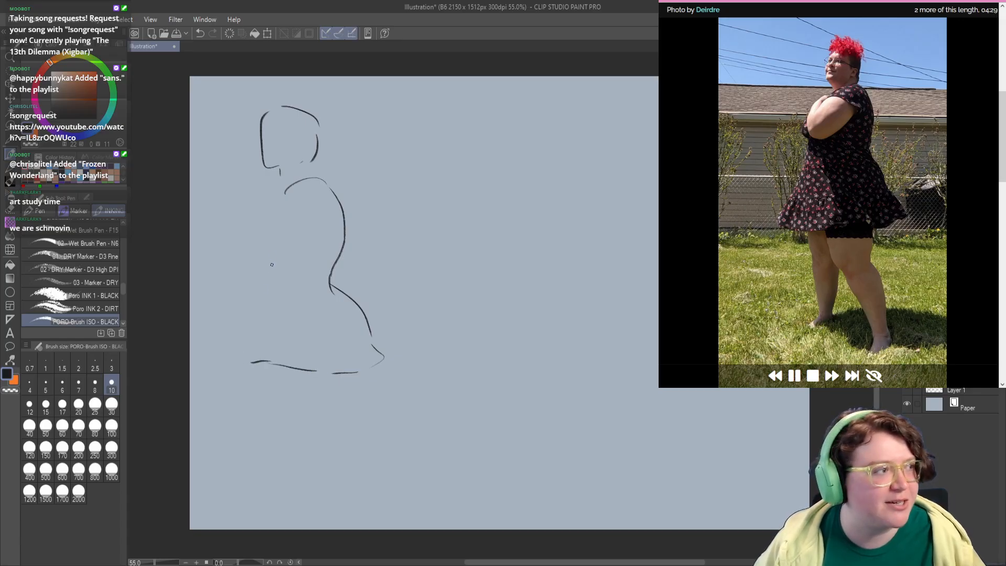
Step: Sketch the dressed woman's folded upper arm and forearm across her chest
{"action": "mouse_move", "coordinate": [285, 201]}
{"action": "left_mouse_down"}
{"action": "mouse_move", "coordinate": [321, 223]}
{"action": "mouse_move", "coordinate": [310, 238]}
{"action": "mouse_move", "coordinate": [251, 246]}
{"action": "left_mouse_up"}
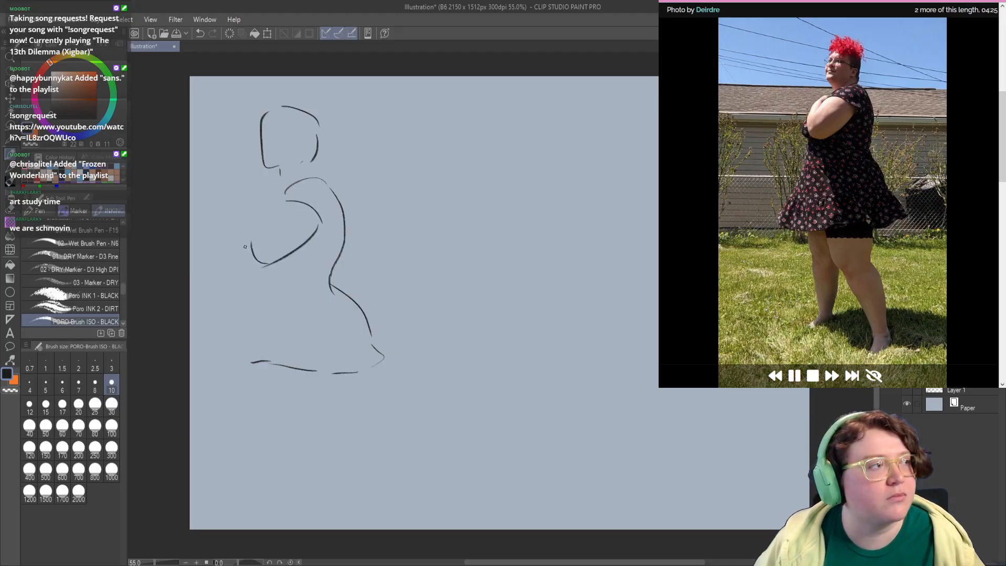
{"action": "mouse_move", "coordinate": [261, 200]}
{"action": "left_mouse_down"}
{"action": "mouse_move", "coordinate": [246, 238]}
{"action": "mouse_move", "coordinate": [265, 266]}
{"action": "left_mouse_up"}
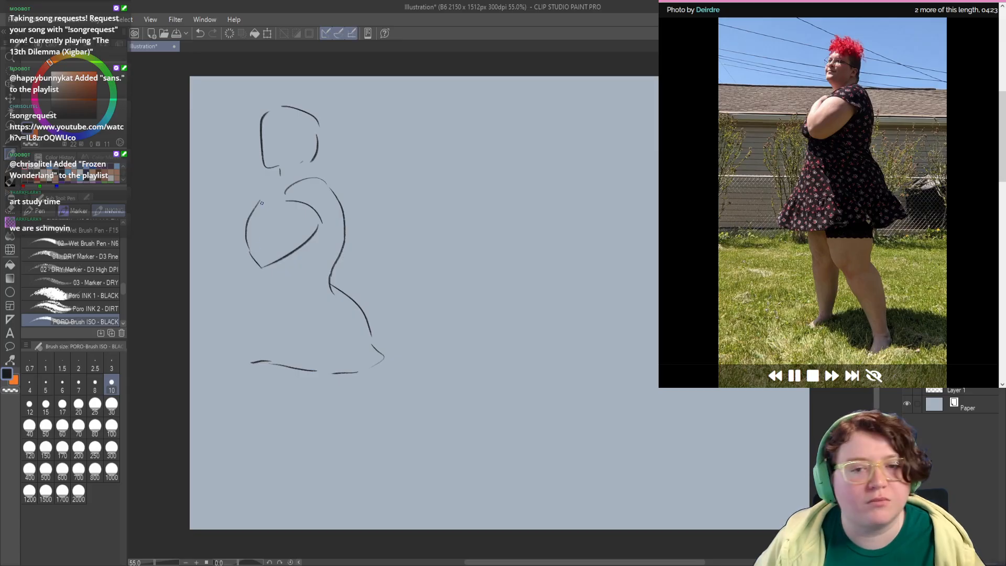
{"action": "left_click_drag", "start_coordinate": [262, 202], "coordinate": [271, 191]}
Step: Draw the chest and front edge of the dress down to the hem and refine the hem curve
{"action": "mouse_move", "coordinate": [280, 206]}
{"action": "left_mouse_down"}
{"action": "mouse_move", "coordinate": [256, 230]}
{"action": "mouse_move", "coordinate": [273, 220]}
{"action": "mouse_move", "coordinate": [244, 222]}
{"action": "mouse_move", "coordinate": [258, 265]}
{"action": "mouse_move", "coordinate": [232, 344]}
{"action": "mouse_move", "coordinate": [256, 352]}
{"action": "left_mouse_up"}
{"action": "left_click_drag", "start_coordinate": [243, 345], "coordinate": [311, 336]}
{"action": "left_click_drag", "start_coordinate": [311, 232], "coordinate": [292, 269]}
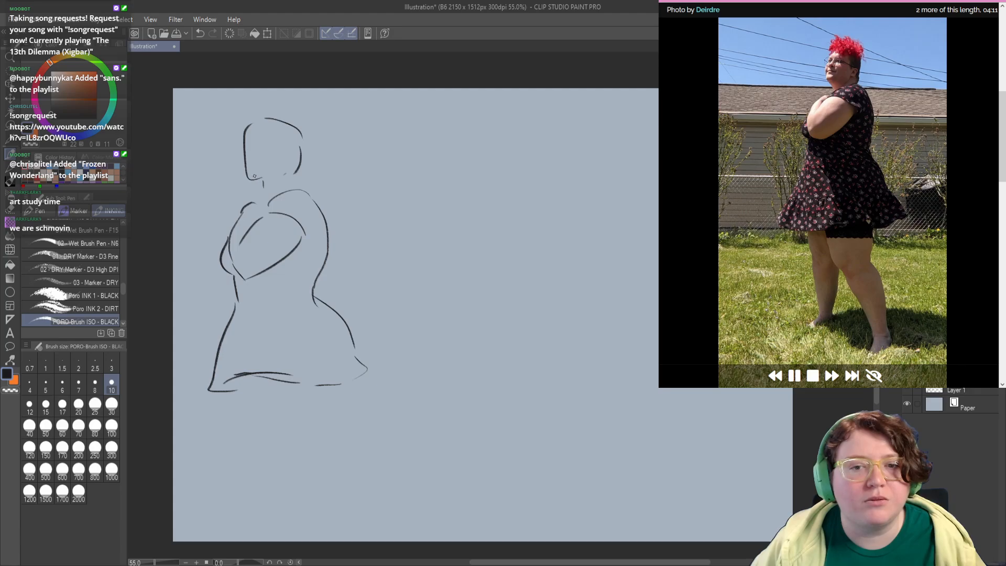
Step: Refine the dressed woman's jaw, ear, neck and shoulder line, correcting the faulty strokes
{"action": "mouse_move", "coordinate": [254, 179]}
{"action": "left_mouse_down"}
{"action": "mouse_move", "coordinate": [271, 190]}
{"action": "mouse_move", "coordinate": [263, 188]}
{"action": "mouse_move", "coordinate": [266, 200]}
{"action": "mouse_move", "coordinate": [312, 188]}
{"action": "mouse_move", "coordinate": [296, 160]}
{"action": "mouse_move", "coordinate": [299, 131]}
{"action": "mouse_move", "coordinate": [244, 125]}
{"action": "mouse_move", "coordinate": [270, 100]}
{"action": "mouse_move", "coordinate": [312, 139]}
{"action": "mouse_move", "coordinate": [251, 128]}
{"action": "mouse_move", "coordinate": [252, 177]}
{"action": "left_mouse_up"}
{"action": "key", "text": "ctrl+z"}
{"action": "key", "text": "ctrl+z"}
{"action": "key", "text": "ctrl+z"}
{"action": "key", "text": "c"}
{"action": "key", "text": "space"}
Step: Draw the dressed woman's near leg from the hem to the ankle, redrawing the front and back contours
{"action": "left_click_drag", "start_coordinate": [231, 317], "coordinate": [222, 218]}
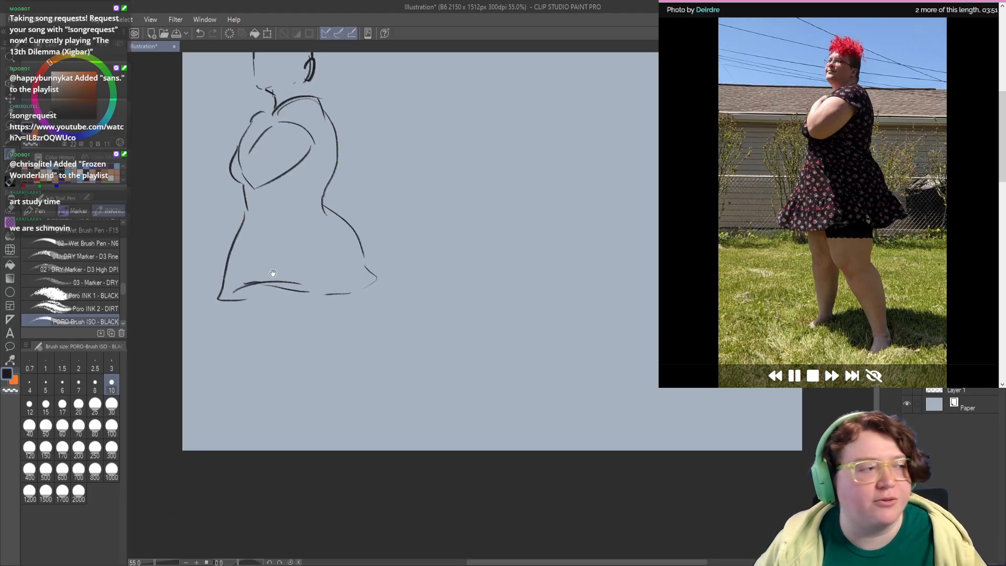
{"action": "left_click_drag", "start_coordinate": [284, 290], "coordinate": [293, 348]}
{"action": "key", "text": "ctrl+z"}
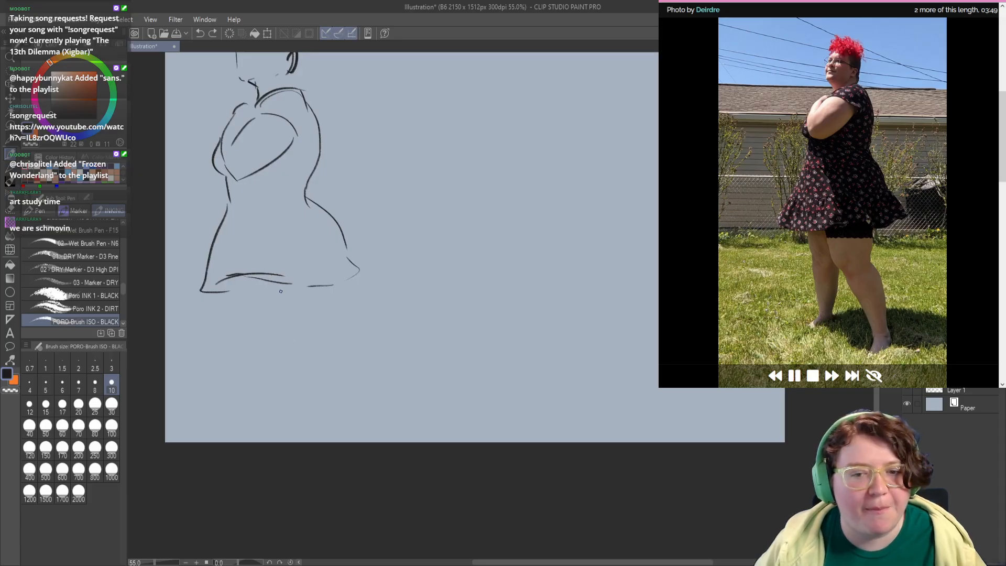
{"action": "left_click_drag", "start_coordinate": [273, 282], "coordinate": [294, 331]}
{"action": "key", "text": "ctrl+z"}
{"action": "mouse_move", "coordinate": [294, 345]}
{"action": "left_mouse_down"}
{"action": "mouse_move", "coordinate": [282, 318]}
{"action": "mouse_move", "coordinate": [308, 357]}
{"action": "mouse_move", "coordinate": [302, 381]}
{"action": "left_mouse_up"}
{"action": "mouse_move", "coordinate": [313, 242]}
{"action": "left_mouse_down"}
{"action": "mouse_move", "coordinate": [309, 281]}
{"action": "mouse_move", "coordinate": [330, 342]}
{"action": "mouse_move", "coordinate": [313, 316]}
{"action": "mouse_move", "coordinate": [322, 352]}
{"action": "left_mouse_up"}
{"action": "key", "text": "ctrl+z"}
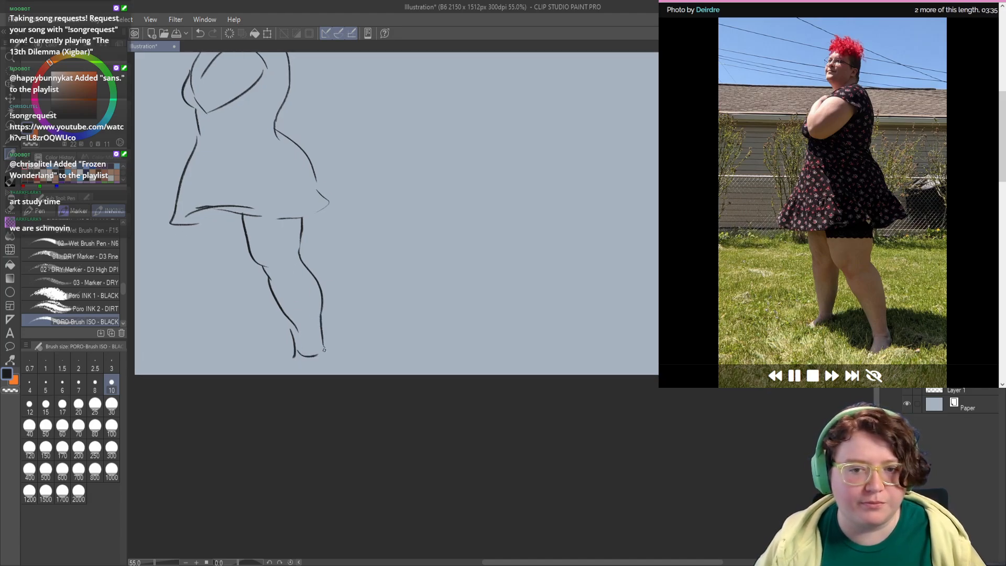
Step: Start the far thigh below the front of the dress and erase the old front hem line
{"action": "left_click_drag", "start_coordinate": [245, 318], "coordinate": [251, 315]}
{"action": "left_click_drag", "start_coordinate": [202, 210], "coordinate": [207, 244]}
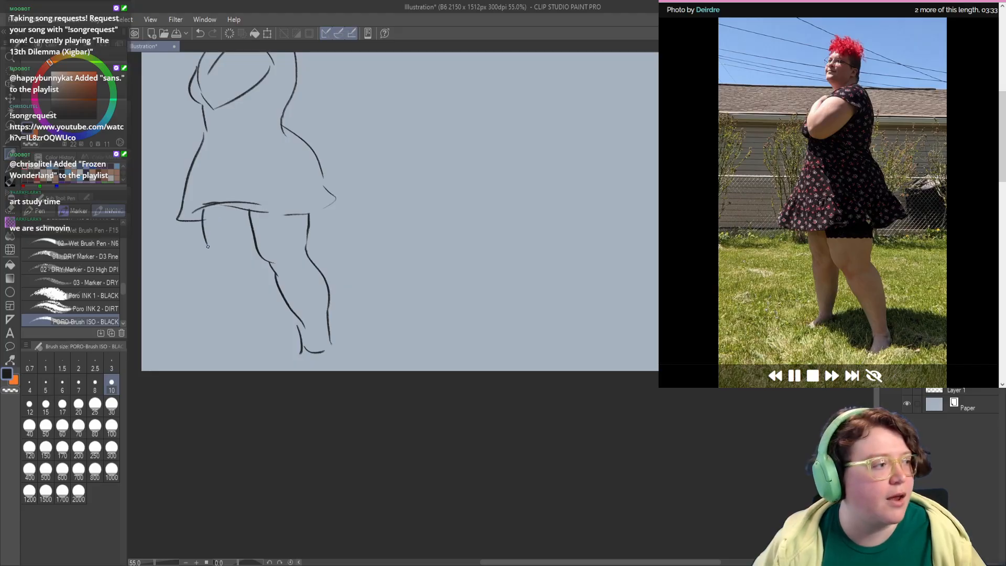
{"action": "key", "text": "c"}
{"action": "mouse_move", "coordinate": [236, 204]}
{"action": "left_mouse_down"}
{"action": "mouse_move", "coordinate": [198, 211]}
{"action": "mouse_move", "coordinate": [240, 202]}
{"action": "left_mouse_up"}
{"action": "key", "text": "c"}
{"action": "mouse_move", "coordinate": [182, 210]}
{"action": "left_mouse_down"}
{"action": "mouse_move", "coordinate": [267, 187]}
{"action": "mouse_move", "coordinate": [223, 210]}
{"action": "mouse_move", "coordinate": [256, 204]}
{"action": "mouse_move", "coordinate": [222, 205]}
{"action": "mouse_move", "coordinate": [256, 207]}
{"action": "left_mouse_up"}
{"action": "key", "text": "ctrl+z"}
{"action": "key", "text": "c"}
{"action": "key", "text": "c"}
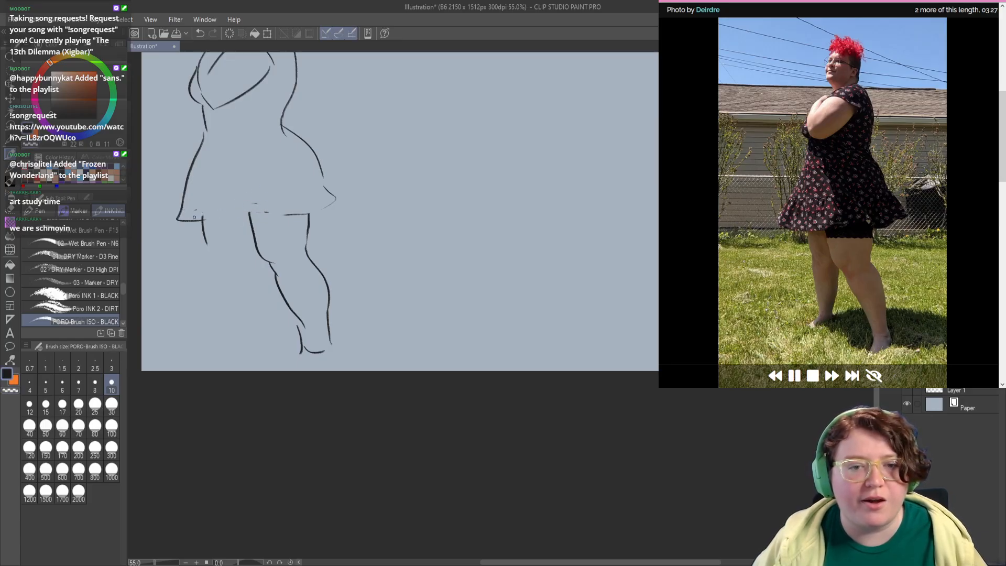
Step: Redraw the dress hem as one sweeping curve from the front corner to the flared back
{"action": "mouse_move", "coordinate": [178, 220]}
{"action": "left_mouse_down"}
{"action": "mouse_move", "coordinate": [265, 199]}
{"action": "mouse_move", "coordinate": [297, 208]}
{"action": "mouse_move", "coordinate": [257, 211]}
{"action": "mouse_move", "coordinate": [315, 219]}
{"action": "mouse_move", "coordinate": [343, 198]}
{"action": "mouse_move", "coordinate": [319, 183]}
{"action": "mouse_move", "coordinate": [344, 203]}
{"action": "left_mouse_up"}
{"action": "key", "text": "ctrl+z"}
Step: Add short waistline marks at the front and back of the dress
{"action": "key", "text": "ctrl+z"}
{"action": "key", "text": "ctrl+z"}
{"action": "left_click_drag", "start_coordinate": [317, 164], "coordinate": [286, 124]}
{"action": "mouse_move", "coordinate": [222, 153]}
{"action": "left_mouse_down"}
{"action": "mouse_move", "coordinate": [237, 155]}
{"action": "mouse_move", "coordinate": [247, 139]}
{"action": "left_mouse_up"}
{"action": "left_click_drag", "start_coordinate": [281, 136], "coordinate": [294, 136]}
{"action": "mouse_move", "coordinate": [236, 82]}
{"action": "left_mouse_down"}
{"action": "mouse_move", "coordinate": [235, 188]}
{"action": "mouse_move", "coordinate": [245, 181]}
{"action": "left_mouse_up"}
{"action": "key", "text": "ctrl+z"}
{"action": "key", "text": "ctrl+z"}
{"action": "mouse_move", "coordinate": [239, 120]}
{"action": "left_mouse_down"}
{"action": "mouse_move", "coordinate": [248, 157]}
{"action": "mouse_move", "coordinate": [240, 156]}
{"action": "mouse_move", "coordinate": [251, 146]}
{"action": "mouse_move", "coordinate": [250, 89]}
{"action": "left_mouse_up"}
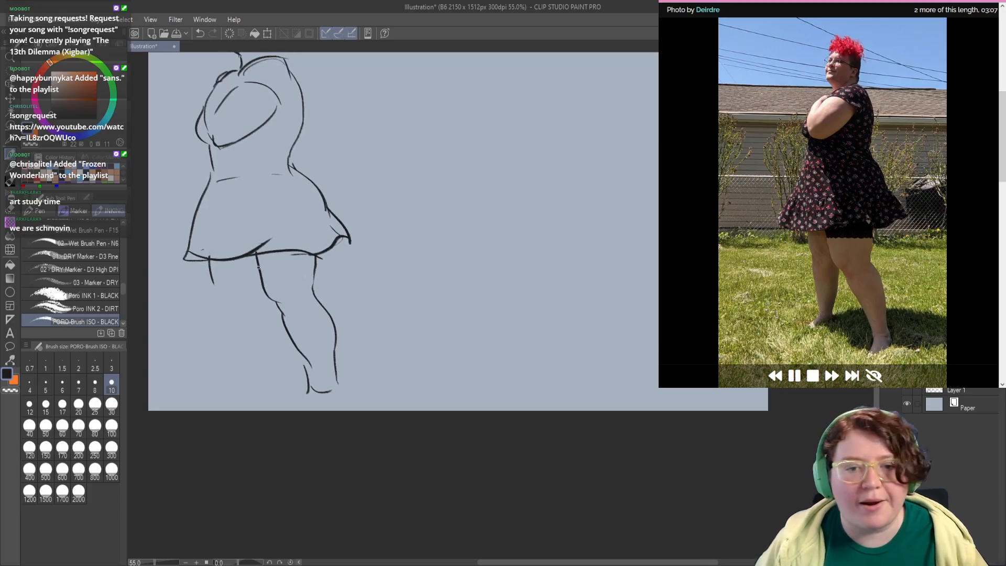
Step: Draw the dressed woman's far leg down to its foot and hatch the dark shorts under the hem
{"action": "mouse_move", "coordinate": [258, 267]}
{"action": "left_mouse_down"}
{"action": "mouse_move", "coordinate": [318, 270]}
{"action": "mouse_move", "coordinate": [261, 273]}
{"action": "mouse_move", "coordinate": [259, 262]}
{"action": "mouse_move", "coordinate": [265, 271]}
{"action": "mouse_move", "coordinate": [305, 257]}
{"action": "mouse_move", "coordinate": [248, 302]}
{"action": "mouse_move", "coordinate": [260, 281]}
{"action": "mouse_move", "coordinate": [267, 300]}
{"action": "mouse_move", "coordinate": [266, 288]}
{"action": "mouse_move", "coordinate": [257, 345]}
{"action": "left_mouse_up"}
{"action": "key", "text": "ctrl+z"}
{"action": "left_click_drag", "start_coordinate": [218, 257], "coordinate": [230, 344]}
{"action": "key", "text": "ctrl+z"}
{"action": "left_click_drag", "start_coordinate": [224, 290], "coordinate": [229, 347]}
{"action": "left_click_drag", "start_coordinate": [230, 356], "coordinate": [201, 368]}
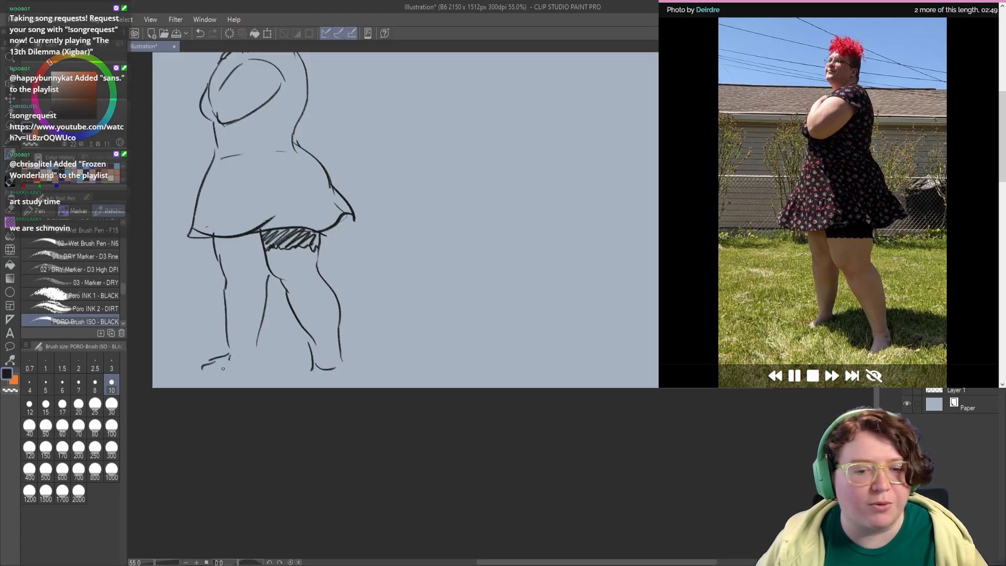
Step: Extend the near foot's toe and heel and draw the short sleeve's edge around the upper arm
{"action": "mouse_move", "coordinate": [256, 346]}
{"action": "left_mouse_down"}
{"action": "mouse_move", "coordinate": [258, 362]}
{"action": "mouse_move", "coordinate": [297, 383]}
{"action": "mouse_move", "coordinate": [342, 377]}
{"action": "left_mouse_up"}
{"action": "left_click_drag", "start_coordinate": [238, 237], "coordinate": [251, 278]}
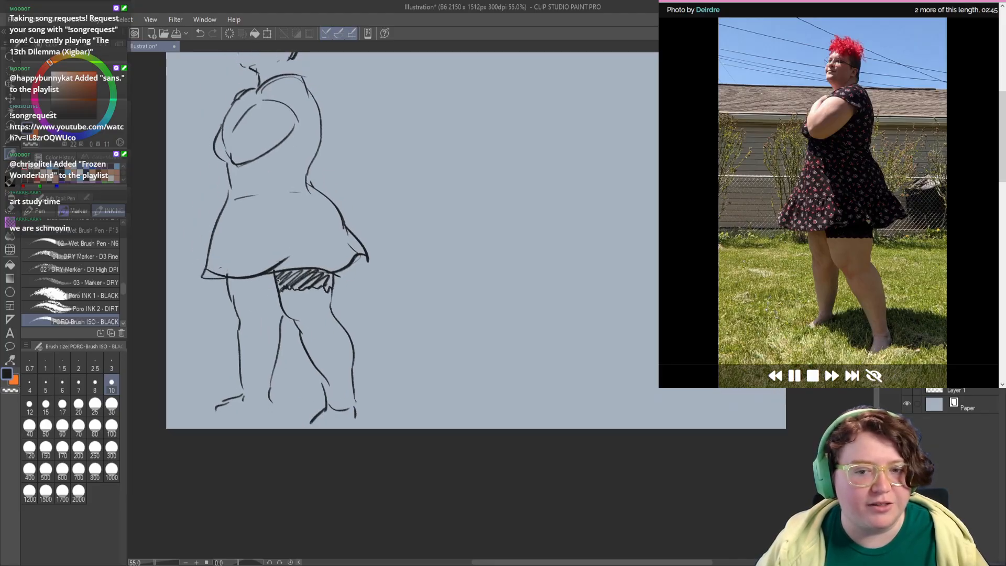
{"action": "mouse_move", "coordinate": [282, 94]}
{"action": "left_mouse_down"}
{"action": "mouse_move", "coordinate": [316, 215]}
{"action": "mouse_move", "coordinate": [316, 229]}
{"action": "mouse_move", "coordinate": [297, 240]}
{"action": "mouse_move", "coordinate": [320, 282]}
{"action": "left_mouse_up"}
{"action": "left_click_drag", "start_coordinate": [290, 251], "coordinate": [298, 245]}
Step: Erase the straight front contour of the dressed woman's face and redraw it as a rounder curve
{"action": "key", "text": "c"}
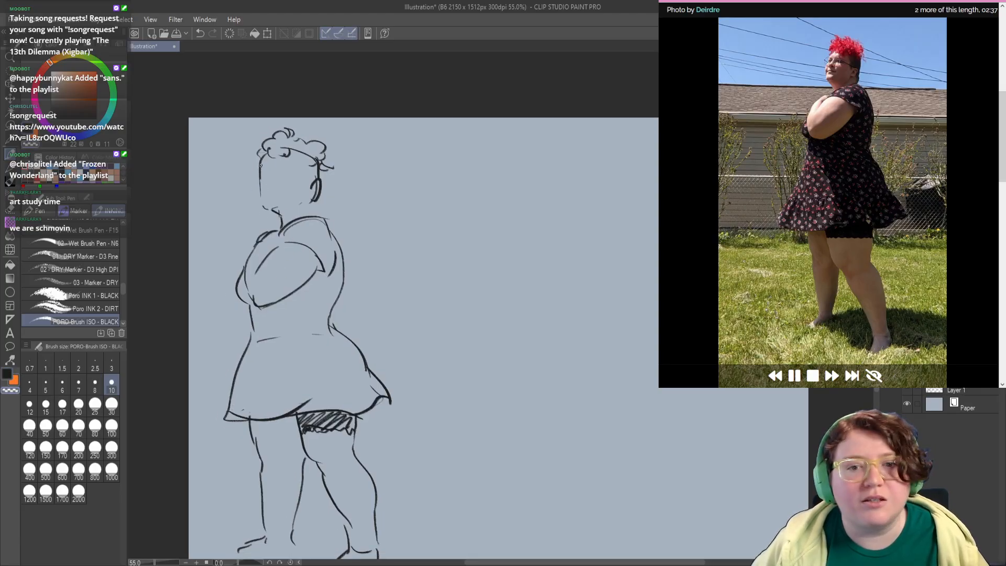
{"action": "left_click_drag", "start_coordinate": [263, 156], "coordinate": [262, 200]}
{"action": "key", "text": "c"}
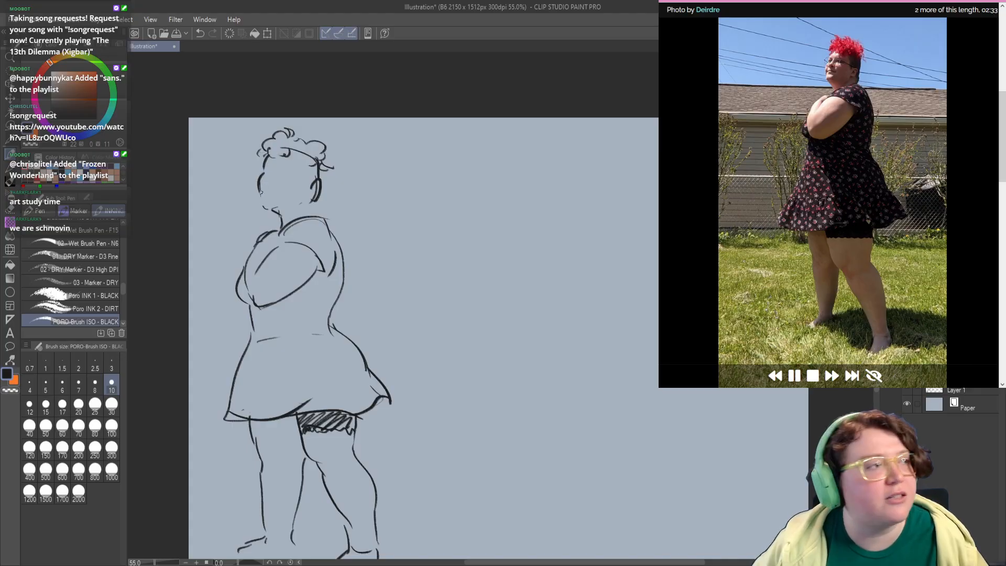
Step: Draw the dressed woman's chin, jaw and back of the neck, and reinforce the line behind the ear
{"action": "mouse_move", "coordinate": [261, 193]}
{"action": "left_mouse_down"}
{"action": "mouse_move", "coordinate": [261, 208]}
{"action": "mouse_move", "coordinate": [283, 220]}
{"action": "mouse_move", "coordinate": [277, 213]}
{"action": "mouse_move", "coordinate": [279, 236]}
{"action": "mouse_move", "coordinate": [296, 235]}
{"action": "mouse_move", "coordinate": [292, 216]}
{"action": "mouse_move", "coordinate": [317, 217]}
{"action": "left_mouse_up"}
{"action": "key", "text": "c"}
{"action": "key", "text": "c"}
{"action": "key", "text": "ctrl+z"}
{"action": "key", "text": "ctrl+z"}
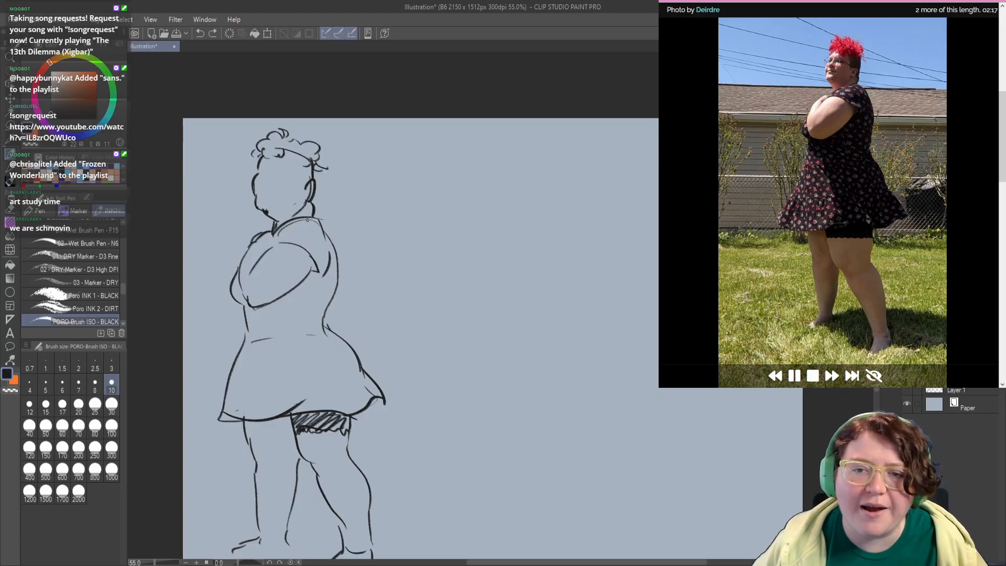
{"action": "mouse_move", "coordinate": [314, 164]}
{"action": "left_mouse_down"}
{"action": "mouse_move", "coordinate": [314, 188]}
{"action": "mouse_move", "coordinate": [284, 190]}
{"action": "left_mouse_up"}
{"action": "key", "text": "ctrl+z"}
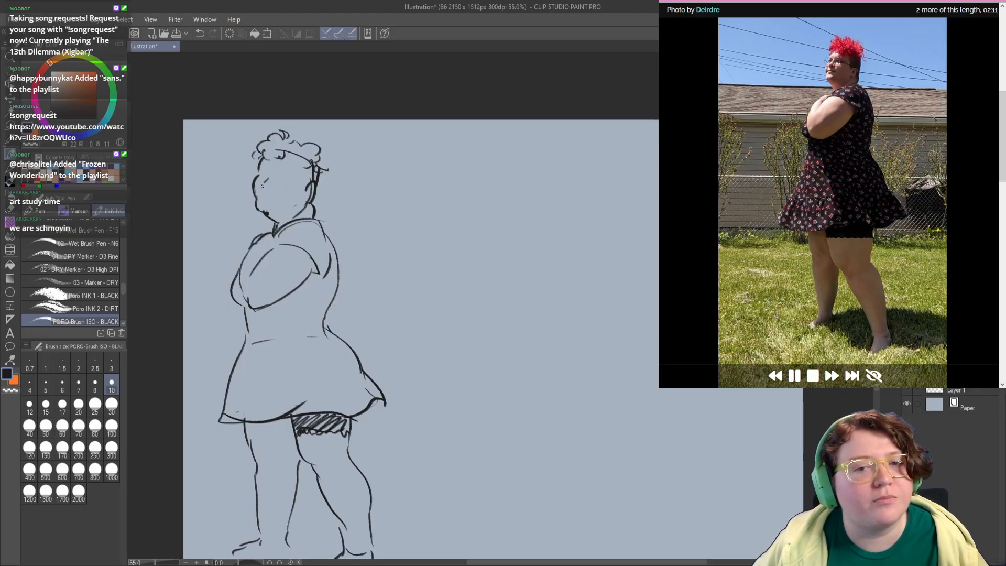
{"action": "mouse_move", "coordinate": [278, 177]}
{"action": "left_mouse_down"}
{"action": "mouse_move", "coordinate": [291, 180]}
{"action": "mouse_move", "coordinate": [279, 178]}
{"action": "left_mouse_up"}
{"action": "key", "text": "ctrl+z"}
{"action": "key", "text": "ctrl+z"}
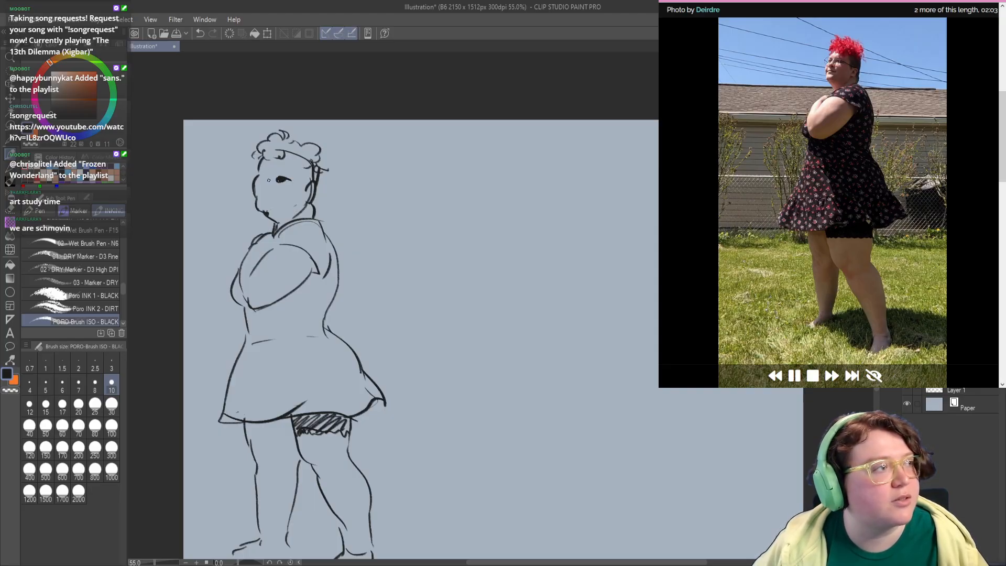
{"action": "key", "text": "ctrl+z"}
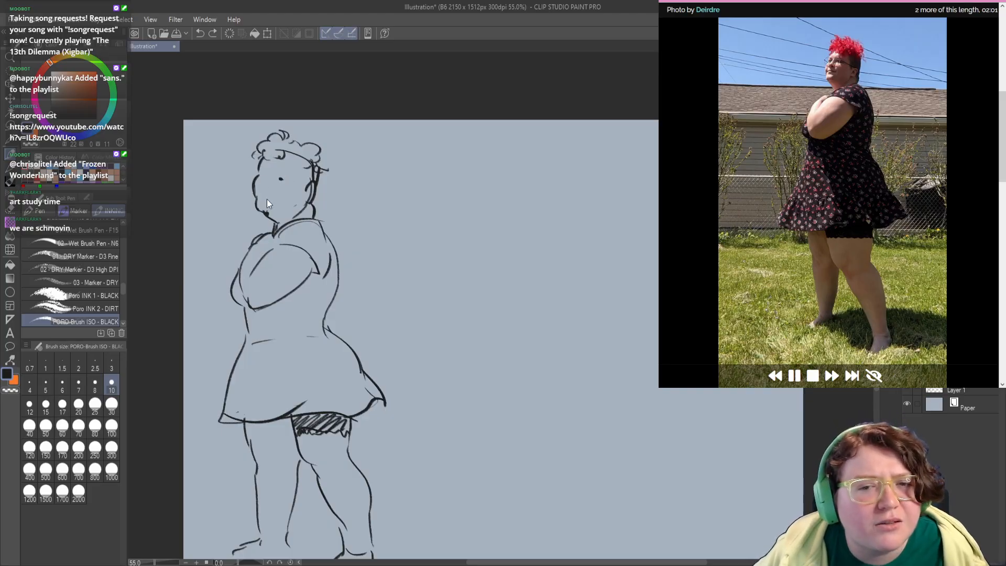
{"action": "key", "text": "ctrl+z"}
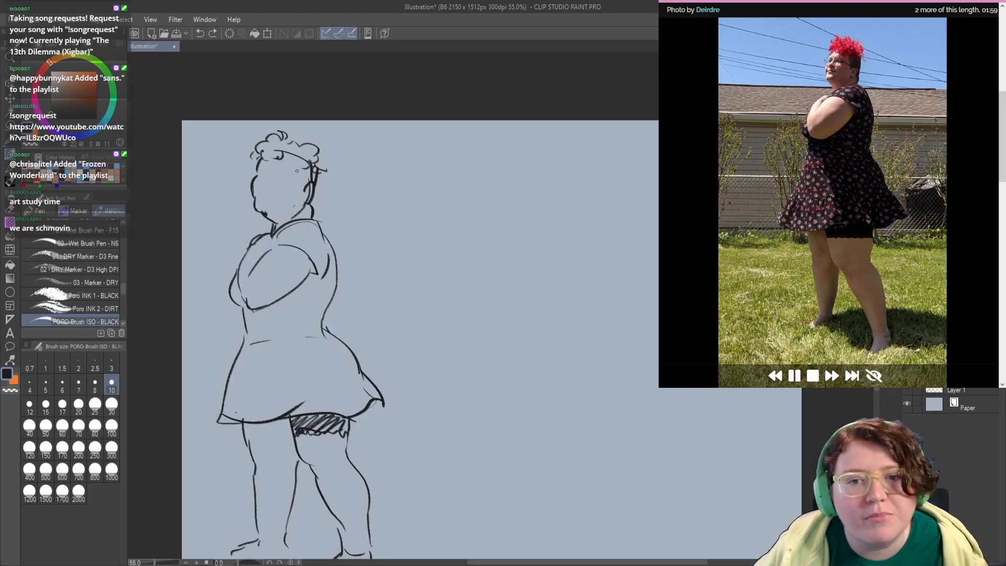
Step: Mark the hairline beside the dressed woman's ear and add a small dark accent where the hand meets the chest
{"action": "left_click_drag", "start_coordinate": [300, 171], "coordinate": [300, 190]}
{"action": "left_click_drag", "start_coordinate": [255, 245], "coordinate": [257, 237]}
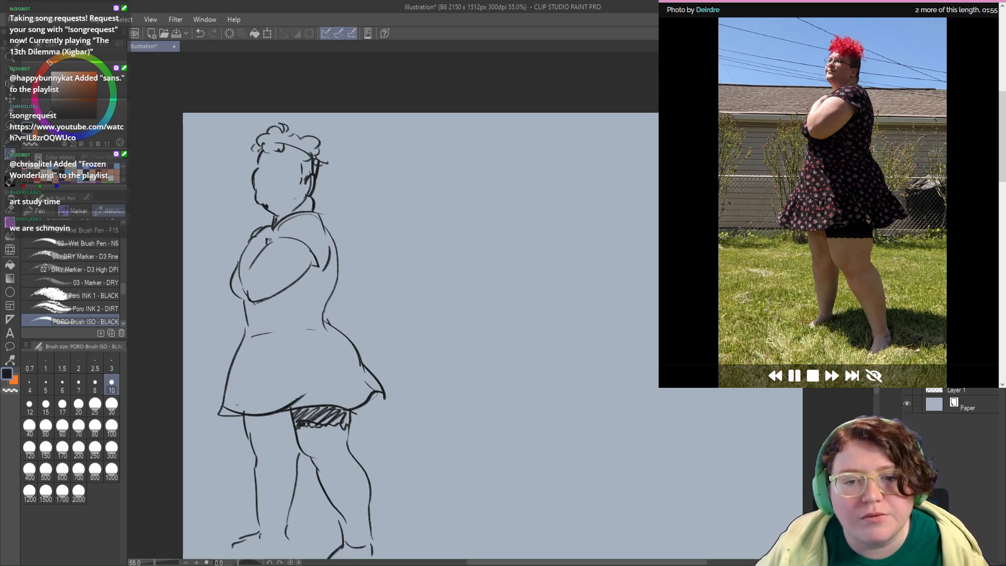
{"action": "left_click_drag", "start_coordinate": [281, 249], "coordinate": [277, 238]}
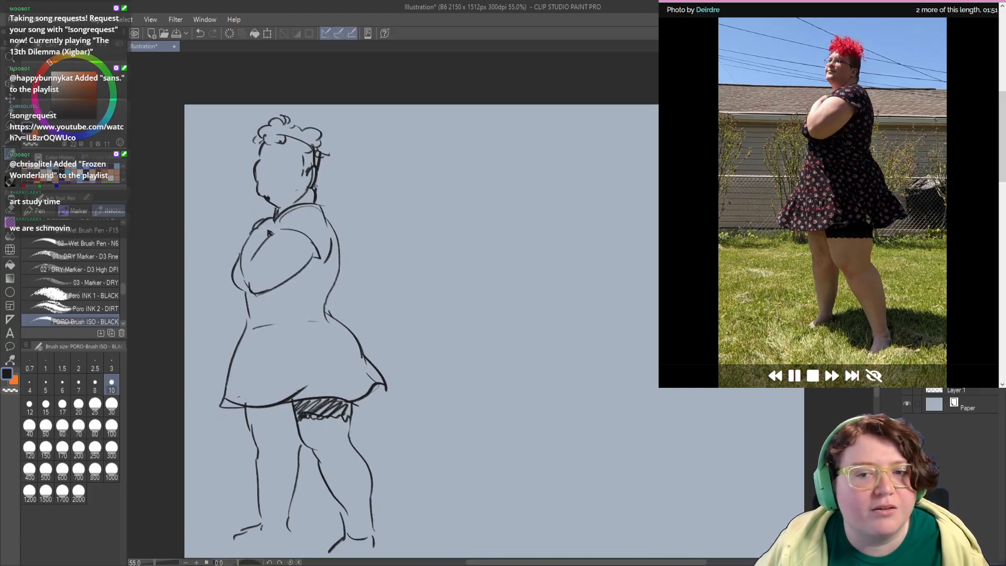
Step: Draw the dressed woman's mouth with a short curved line above the chin
{"action": "left_click_drag", "start_coordinate": [266, 195], "coordinate": [267, 193]}
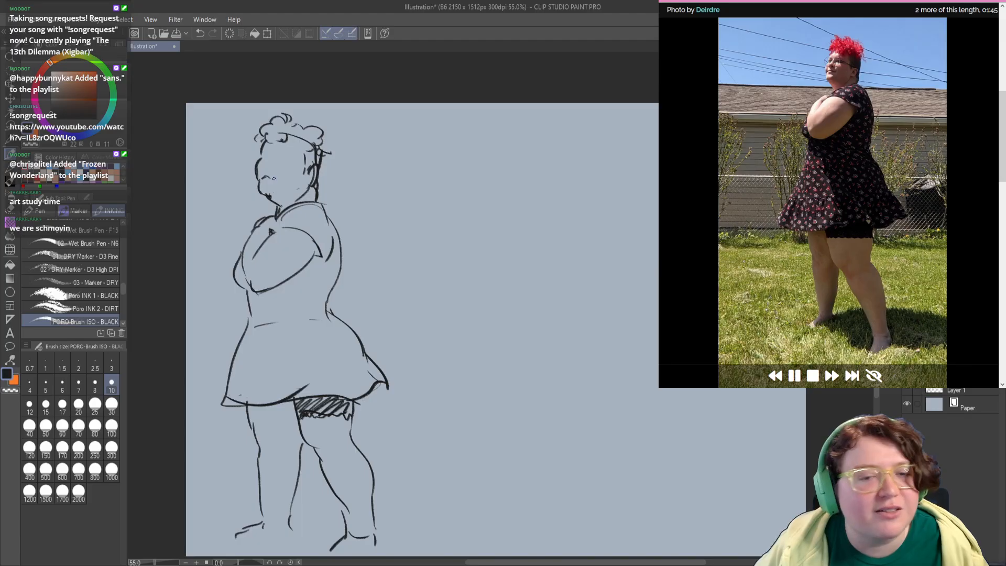
{"action": "left_click_drag", "start_coordinate": [268, 178], "coordinate": [271, 179]}
{"action": "key", "text": "ctrl+z"}
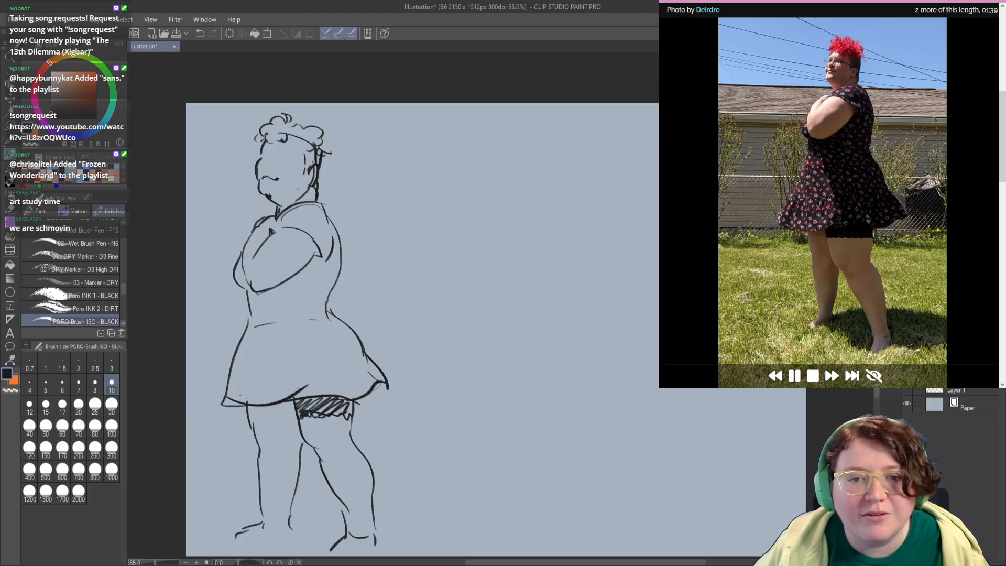
Step: Redraw the front edge of the dress between the elbow and the waist and clean up the line
{"action": "scroll", "coordinate": [270, 222], "scroll_direction": "down", "scroll_amount": 1}
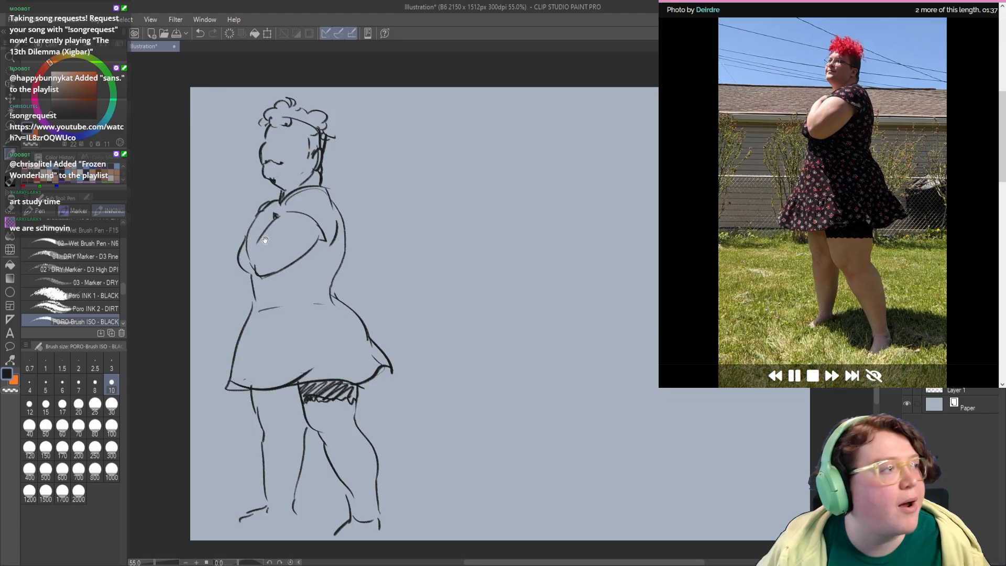
{"action": "scroll", "coordinate": [256, 230], "scroll_direction": "down", "scroll_amount": 1}
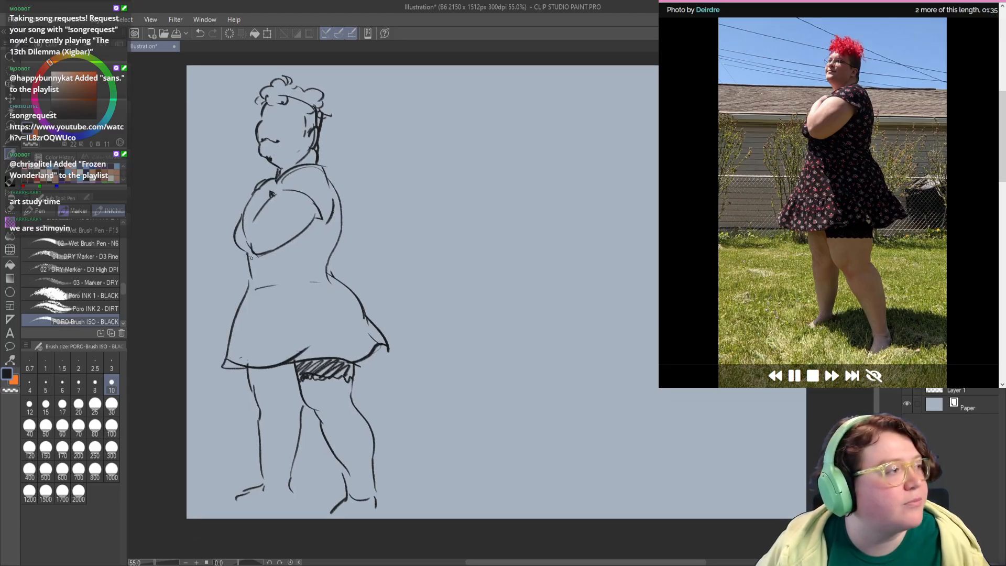
{"action": "mouse_move", "coordinate": [247, 256]}
{"action": "left_mouse_down"}
{"action": "mouse_move", "coordinate": [244, 299]}
{"action": "mouse_move", "coordinate": [248, 266]}
{"action": "left_mouse_up"}
{"action": "key", "text": "ctrl+z"}
{"action": "key", "text": "ctrl+z"}
{"action": "key", "text": "c"}
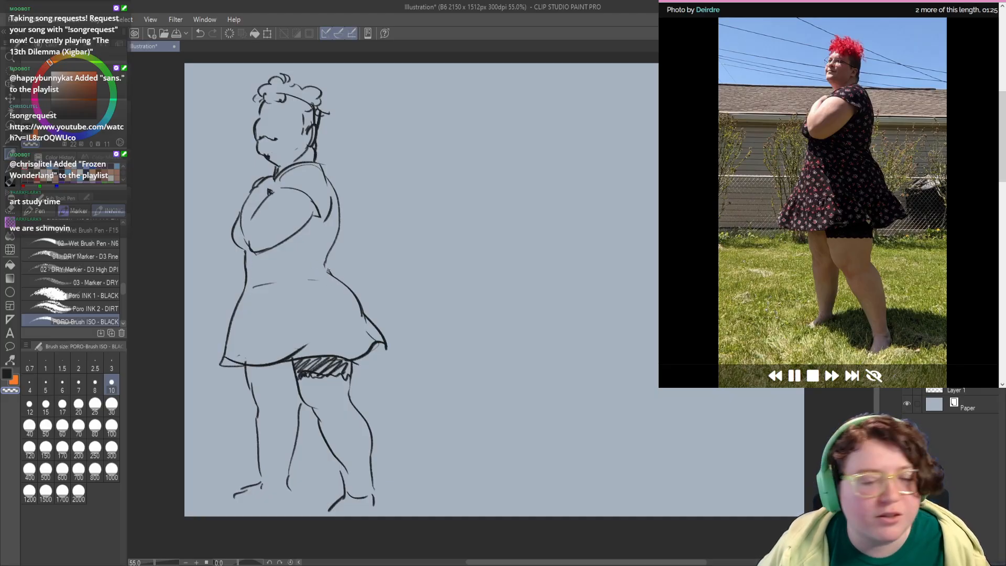
{"action": "key", "text": "c"}
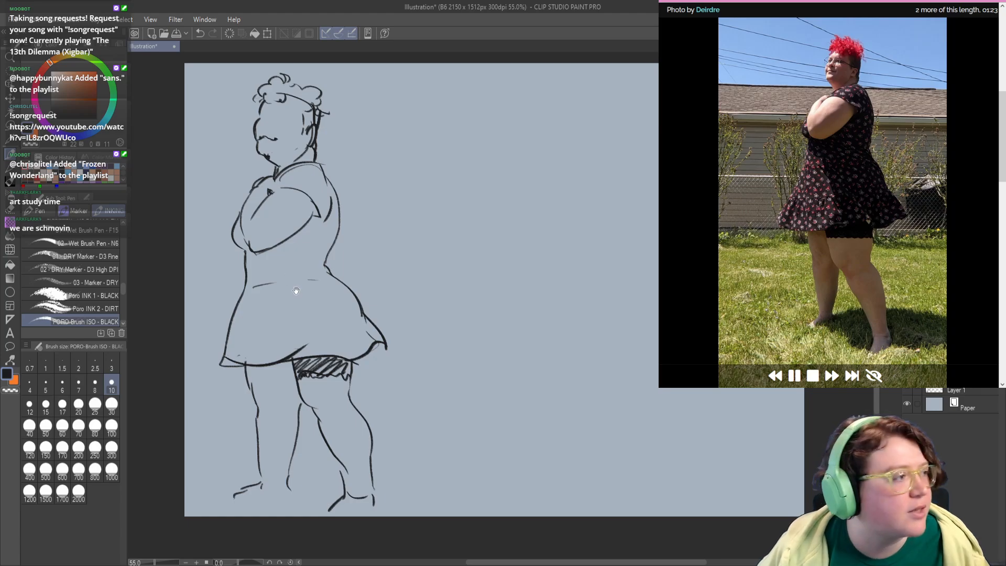
Step: Draw the dressed woman's far eye and nose near the front contour of the face
{"action": "left_click_drag", "start_coordinate": [306, 294], "coordinate": [308, 288]}
{"action": "mouse_move", "coordinate": [245, 332]}
{"action": "left_mouse_down"}
{"action": "mouse_move", "coordinate": [241, 317]}
{"action": "mouse_move", "coordinate": [267, 319]}
{"action": "mouse_move", "coordinate": [267, 357]}
{"action": "left_mouse_up"}
{"action": "left_click_drag", "start_coordinate": [262, 232], "coordinate": [268, 297]}
{"action": "key", "text": "c"}
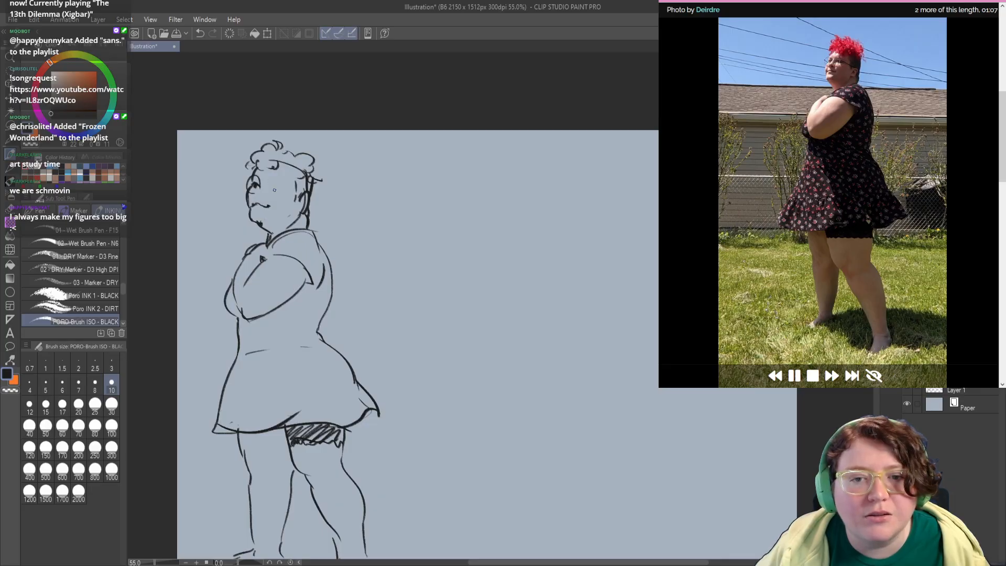
Step: Draw the near eye with a round glasses lens around it, retrying the faulty strokes
{"action": "left_click_drag", "start_coordinate": [271, 190], "coordinate": [278, 187]}
{"action": "key", "text": "ctrl+z"}
{"action": "key", "text": "ctrl+z"}
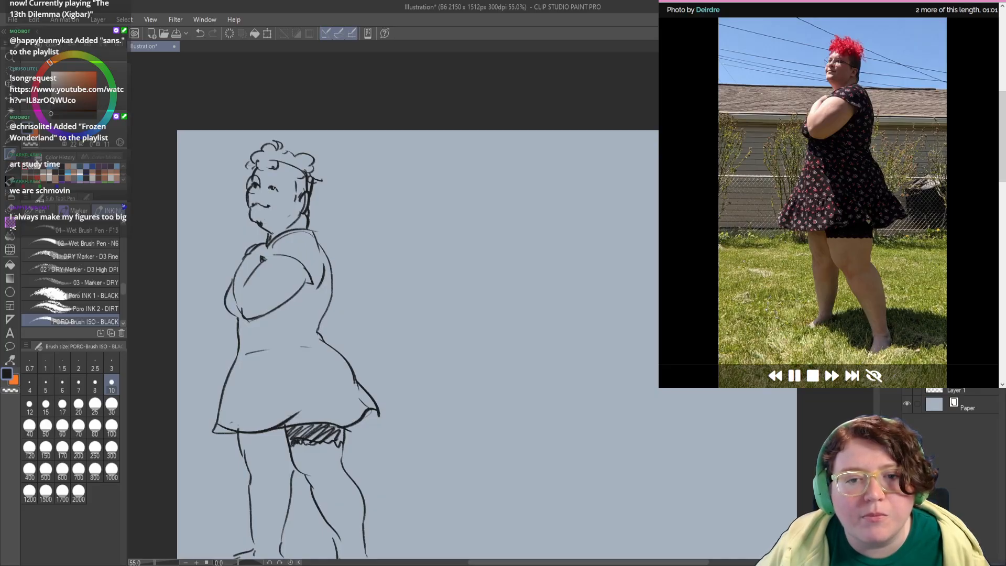
{"action": "mouse_move", "coordinate": [274, 192]}
{"action": "left_mouse_down"}
{"action": "mouse_move", "coordinate": [268, 199]}
{"action": "mouse_move", "coordinate": [274, 180]}
{"action": "mouse_move", "coordinate": [264, 176]}
{"action": "mouse_move", "coordinate": [269, 192]}
{"action": "left_mouse_up"}
{"action": "key", "text": "ctrl+z"}
{"action": "key", "text": "ctrl+z"}
{"action": "key", "text": "ctrl+z"}
{"action": "key", "text": "ctrl+z"}
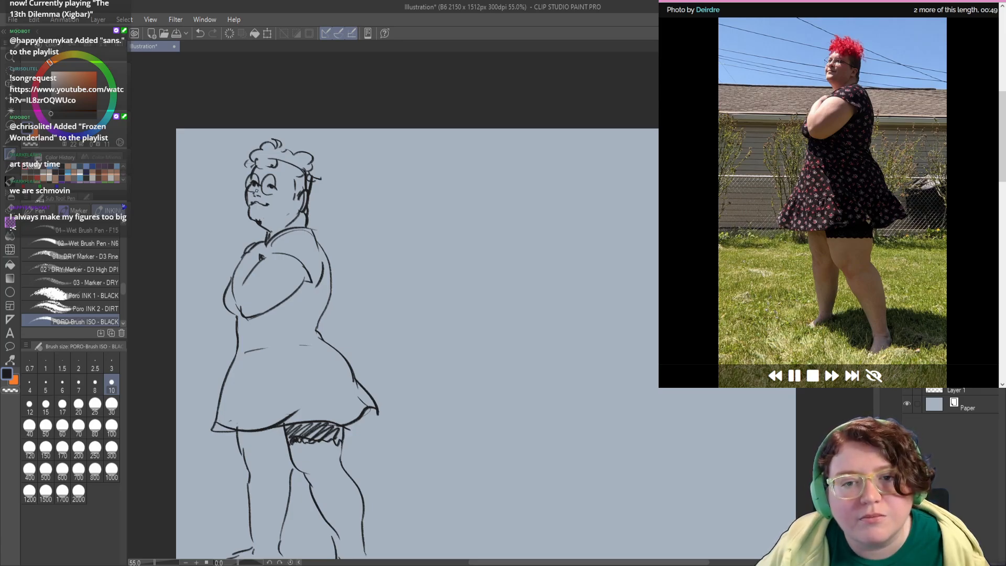
Step: Add the glasses' temple arm toward the ear and strengthen the cheek and chin accents
{"action": "left_click_drag", "start_coordinate": [284, 198], "coordinate": [283, 198]}
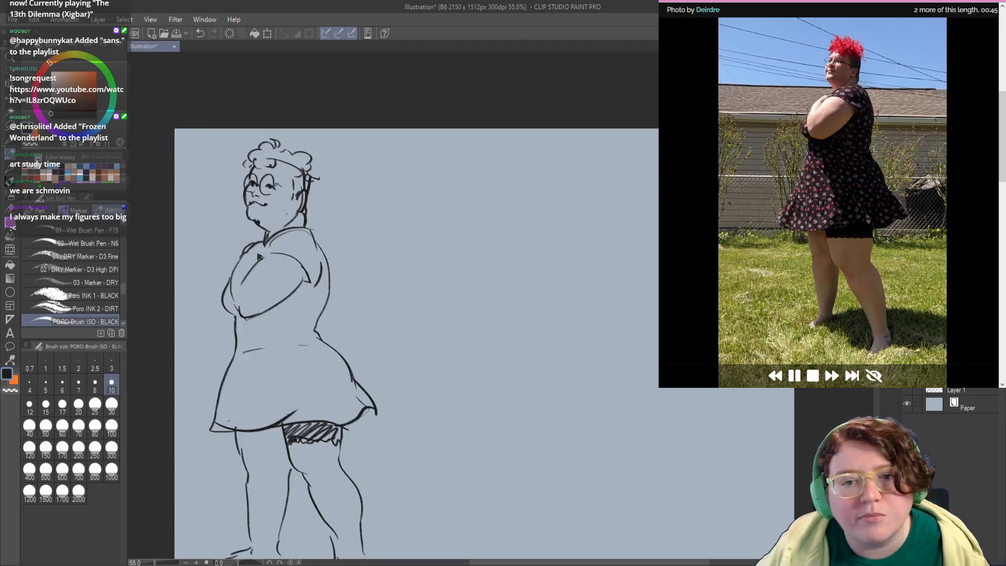
{"action": "mouse_move", "coordinate": [276, 183]}
{"action": "left_mouse_down"}
{"action": "mouse_move", "coordinate": [299, 195]}
{"action": "mouse_move", "coordinate": [287, 211]}
{"action": "left_mouse_up"}
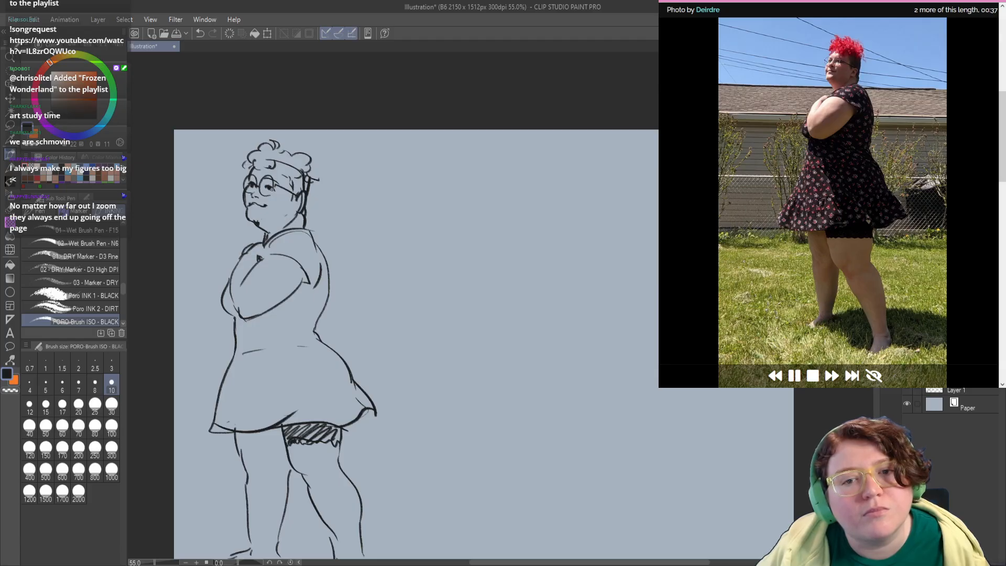
{"action": "left_click_drag", "start_coordinate": [260, 236], "coordinate": [255, 224]}
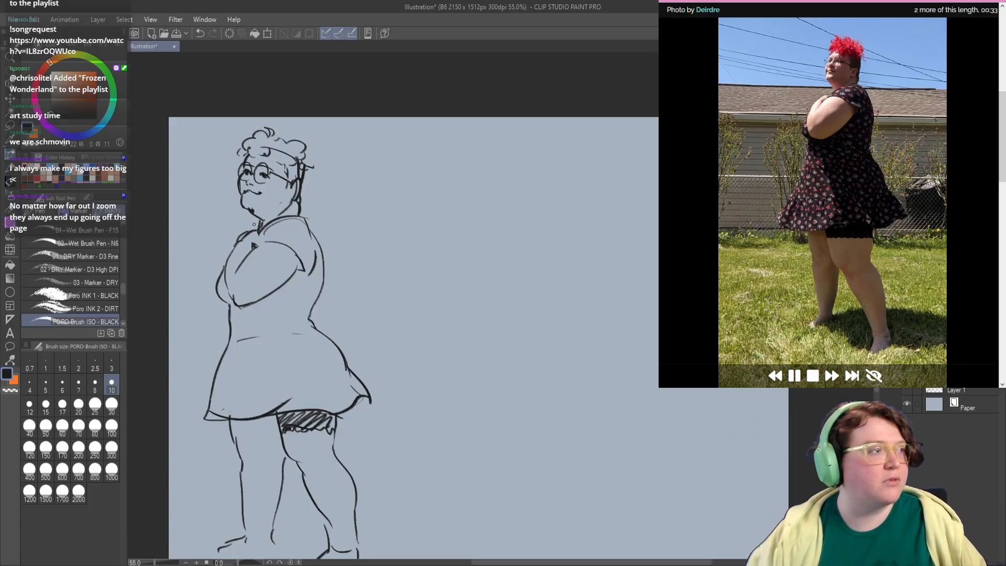
{"action": "left_click_drag", "start_coordinate": [254, 225], "coordinate": [260, 212]}
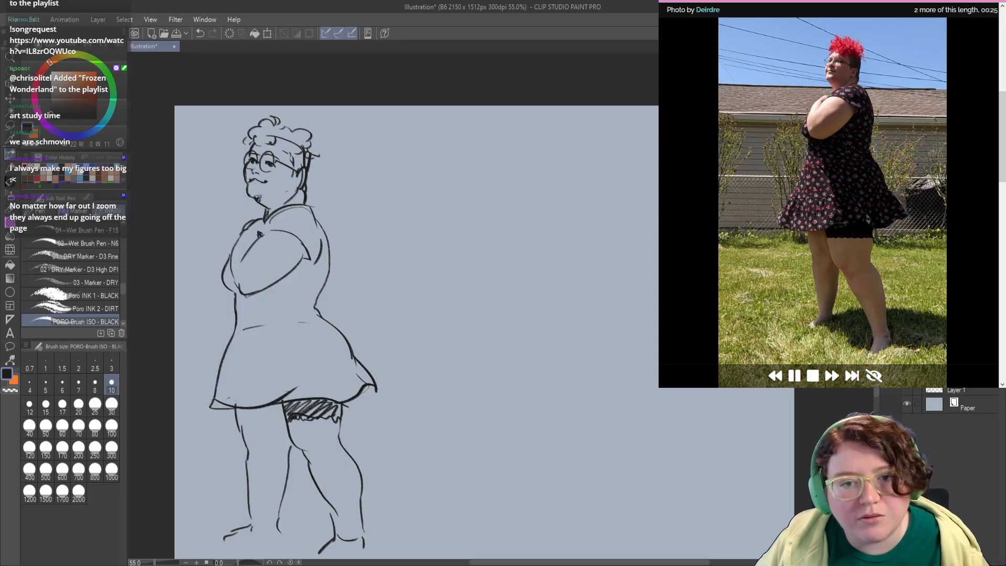
Step: Erase the lines below the dressed woman's ear and redraw the back of the neck
{"action": "key", "text": "c"}
{"action": "mouse_move", "coordinate": [300, 191]}
{"action": "left_mouse_down"}
{"action": "mouse_move", "coordinate": [289, 199]}
{"action": "mouse_move", "coordinate": [297, 191]}
{"action": "left_mouse_up"}
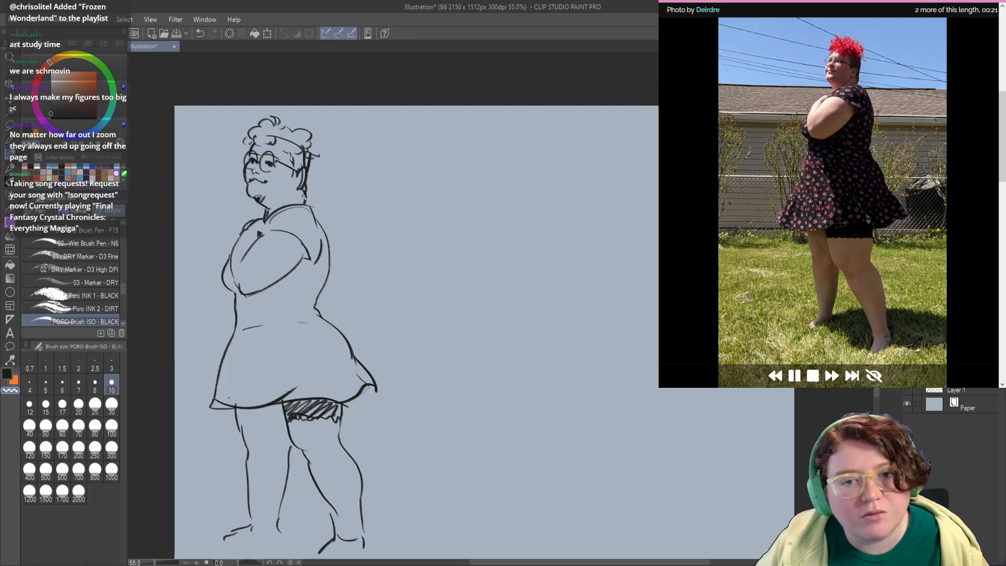
{"action": "key", "text": "c"}
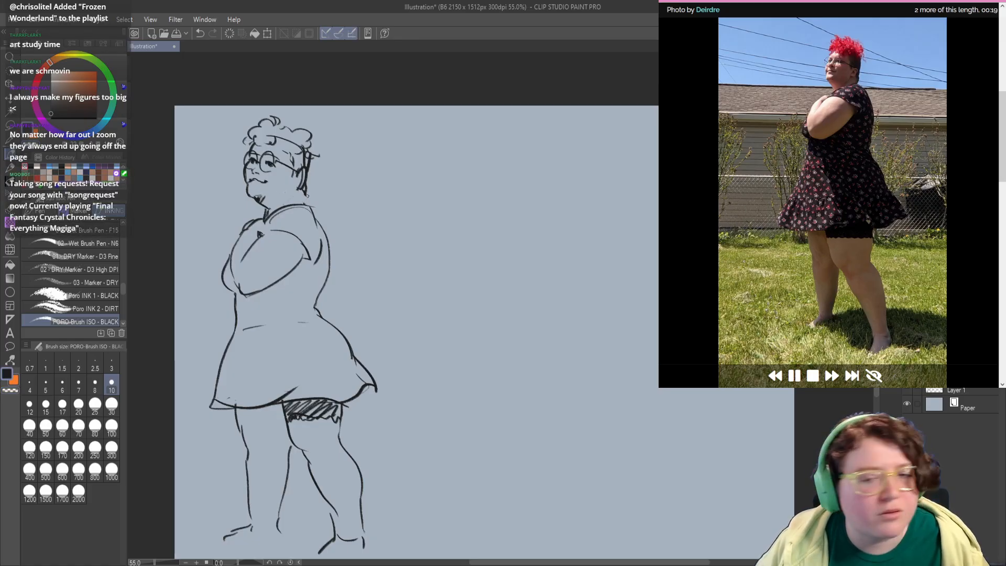
{"action": "left_click_drag", "start_coordinate": [304, 193], "coordinate": [303, 204]}
{"action": "key", "text": "ctrl+z"}
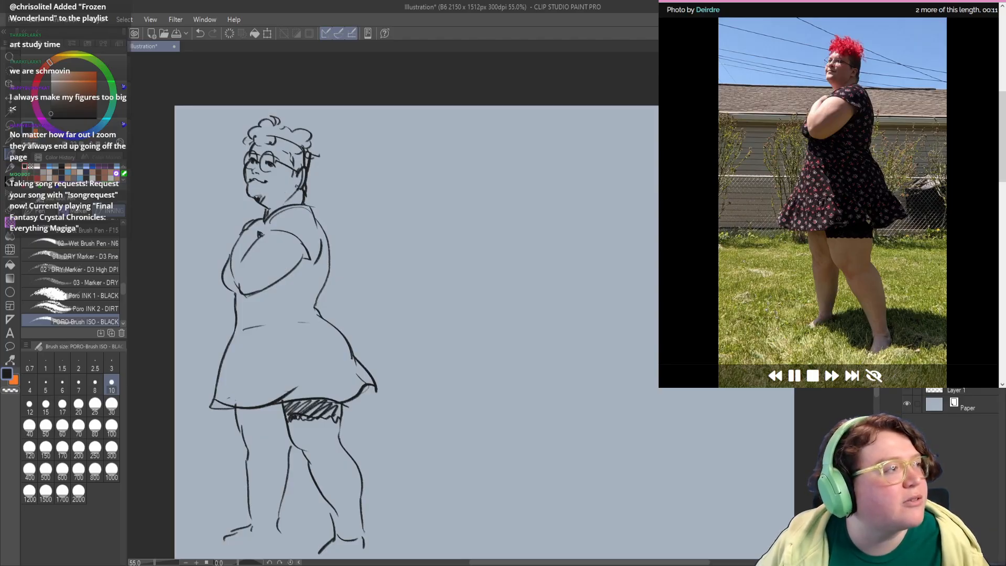
Step: Erase the rough ear strokes and redraw the ear where the glasses' arm ends
{"action": "key", "text": "c"}
{"action": "left_click_drag", "start_coordinate": [302, 168], "coordinate": [293, 186]}
{"action": "key", "text": "c"}
{"action": "key", "text": "ctrl+z"}
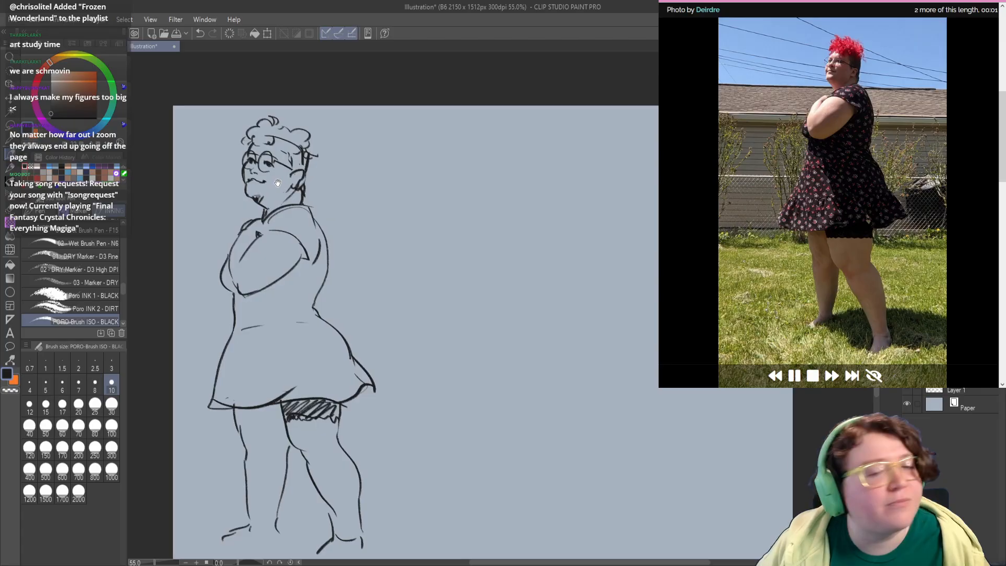
{"action": "left_click_drag", "start_coordinate": [350, 276], "coordinate": [250, 264]}
{"action": "mouse_move", "coordinate": [282, 227]}
{"action": "left_mouse_down"}
{"action": "mouse_move", "coordinate": [266, 250]}
{"action": "mouse_move", "coordinate": [281, 234]}
{"action": "left_mouse_up"}
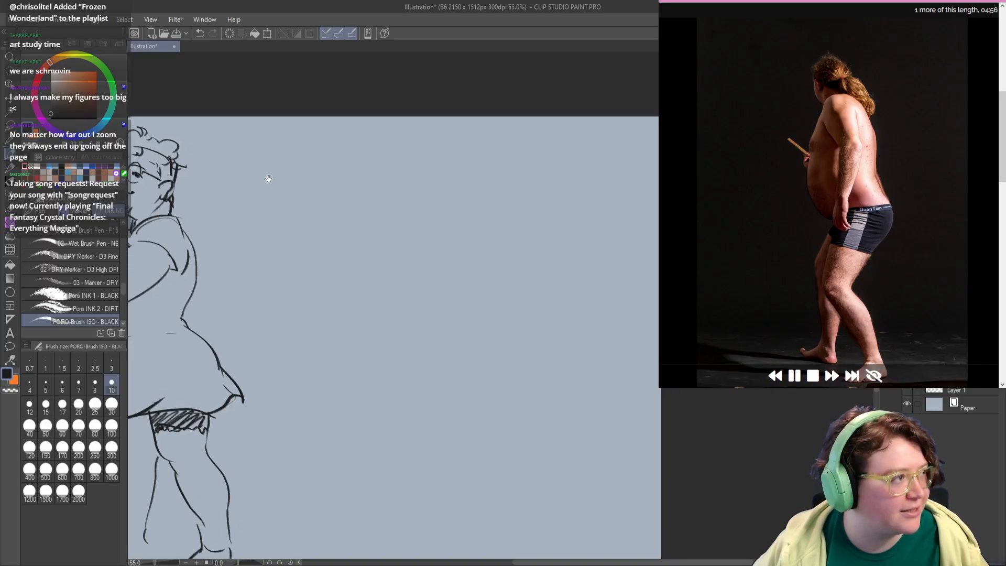
{"action": "mouse_move", "coordinate": [269, 178]}
{"action": "left_mouse_down"}
{"action": "mouse_move", "coordinate": [263, 203]}
{"action": "mouse_move", "coordinate": [292, 183]}
{"action": "mouse_move", "coordinate": [311, 201]}
{"action": "mouse_move", "coordinate": [308, 191]}
{"action": "left_mouse_up"}
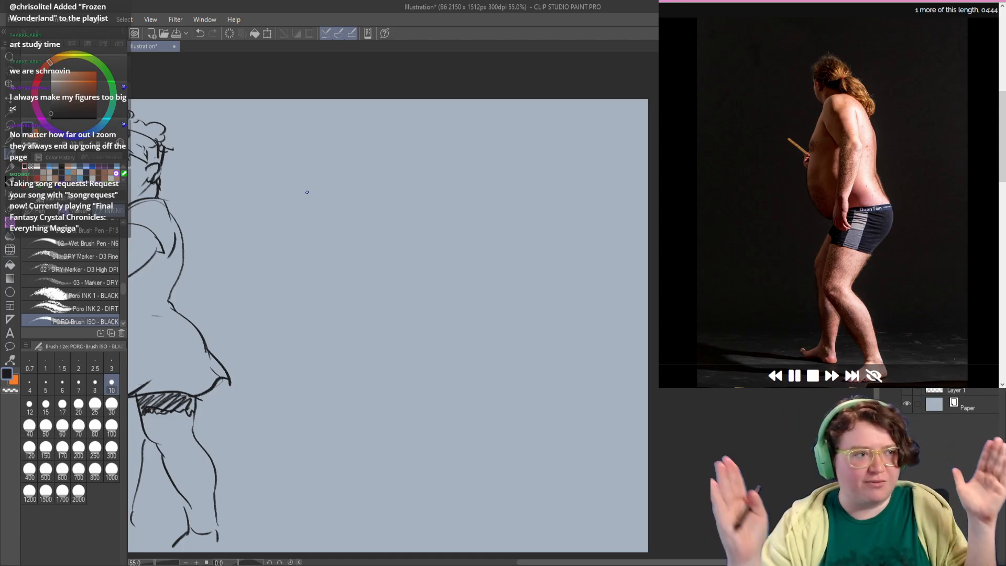
{"action": "mouse_move", "coordinate": [261, 178]}
{"action": "left_mouse_down"}
{"action": "mouse_move", "coordinate": [265, 193]}
{"action": "mouse_move", "coordinate": [250, 189]}
{"action": "left_mouse_up"}
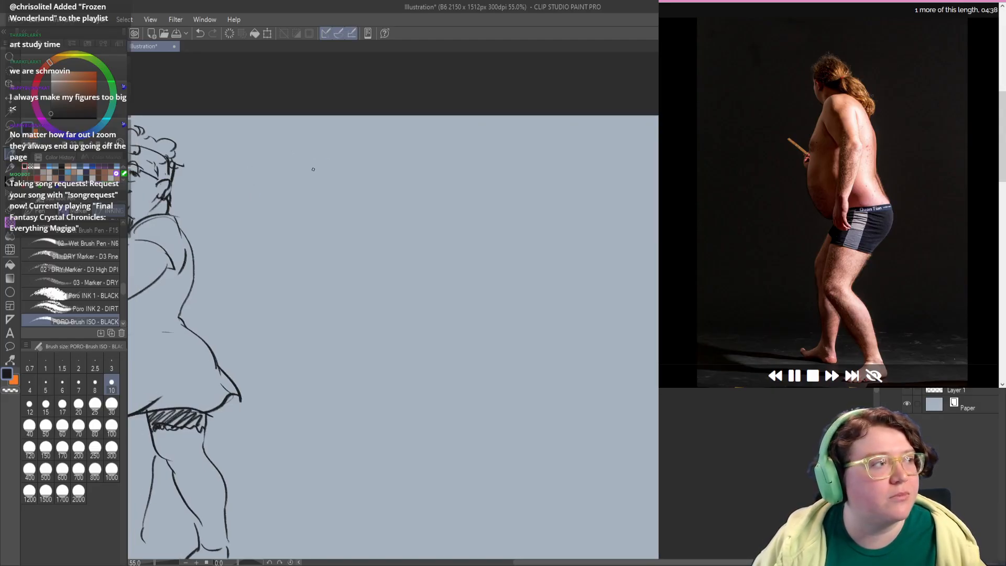
{"action": "mouse_move", "coordinate": [314, 169]}
{"action": "left_mouse_down"}
{"action": "mouse_move", "coordinate": [340, 162]}
{"action": "mouse_move", "coordinate": [309, 184]}
{"action": "mouse_move", "coordinate": [312, 152]}
{"action": "mouse_move", "coordinate": [350, 204]}
{"action": "mouse_move", "coordinate": [313, 212]}
{"action": "mouse_move", "coordinate": [299, 236]}
{"action": "mouse_move", "coordinate": [320, 217]}
{"action": "mouse_move", "coordinate": [327, 250]}
{"action": "left_mouse_up"}
{"action": "key", "text": "ctrl+z"}
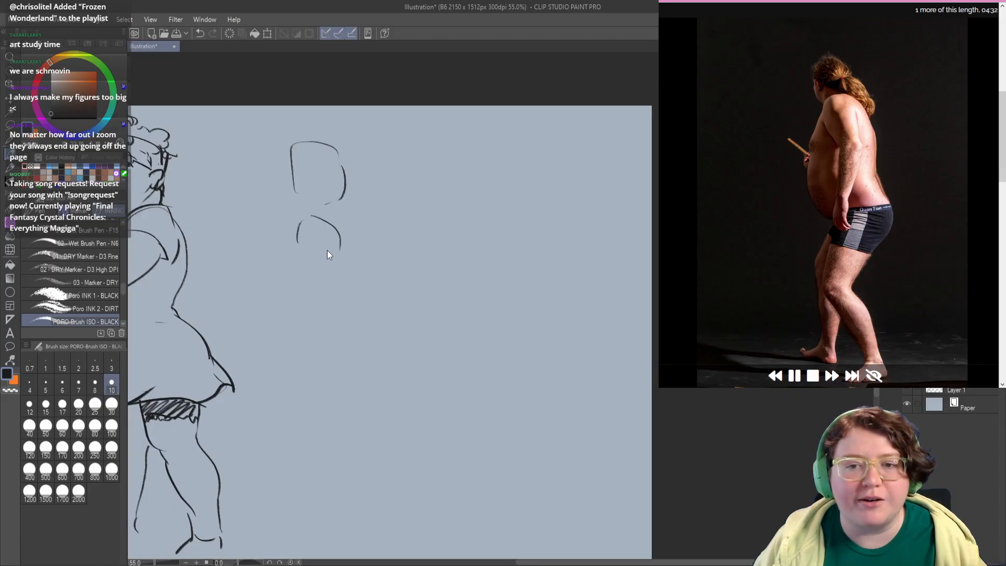
{"action": "key", "text": "ctrl+z"}
{"action": "key", "text": "ctrl+z"}
{"action": "key", "text": "ctrl+z"}
Step: Block in the standing man's crown, ponytail, shoulder line and upper back on the empty canvas beside the dressed woman
{"action": "mouse_move", "coordinate": [428, 180]}
{"action": "left_mouse_down"}
{"action": "mouse_move", "coordinate": [351, 180]}
{"action": "mouse_move", "coordinate": [343, 133]}
{"action": "left_mouse_up"}
{"action": "mouse_move", "coordinate": [348, 135]}
{"action": "left_mouse_down"}
{"action": "mouse_move", "coordinate": [373, 158]}
{"action": "mouse_move", "coordinate": [361, 182]}
{"action": "mouse_move", "coordinate": [392, 198]}
{"action": "mouse_move", "coordinate": [395, 215]}
{"action": "mouse_move", "coordinate": [345, 216]}
{"action": "mouse_move", "coordinate": [380, 225]}
{"action": "mouse_move", "coordinate": [384, 313]}
{"action": "left_mouse_up"}
{"action": "key", "text": "ctrl+z"}
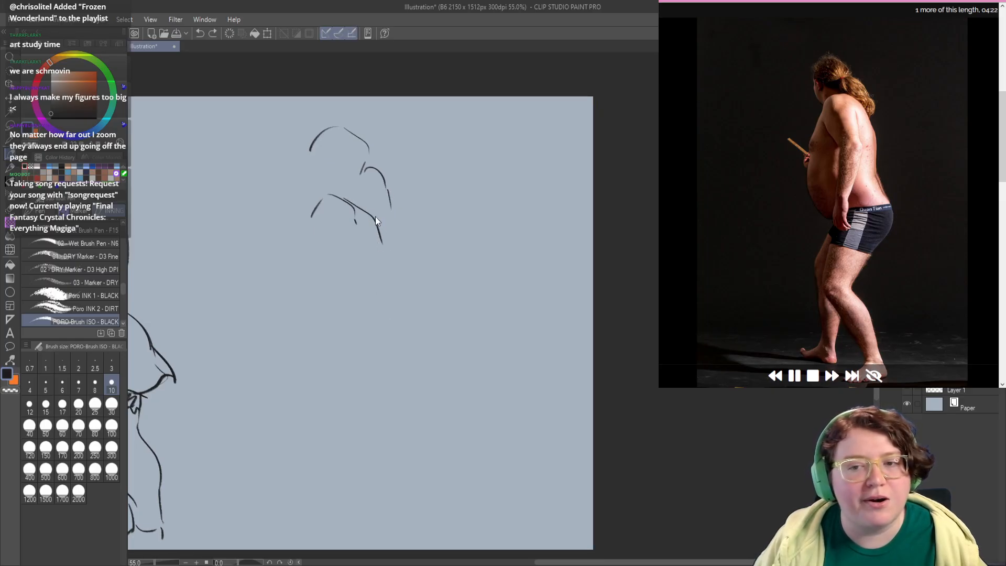
{"action": "key", "text": "ctrl+z"}
{"action": "left_click_drag", "start_coordinate": [355, 208], "coordinate": [390, 235]}
{"action": "left_click_drag", "start_coordinate": [393, 243], "coordinate": [392, 290]}
Step: Draw the front contour of the man's chest below the far shoulder, retrying the faulty strokes
{"action": "mouse_move", "coordinate": [324, 262]}
{"action": "left_mouse_down"}
{"action": "mouse_move", "coordinate": [334, 212]}
{"action": "mouse_move", "coordinate": [307, 215]}
{"action": "left_mouse_up"}
{"action": "key", "text": "ctrl+z"}
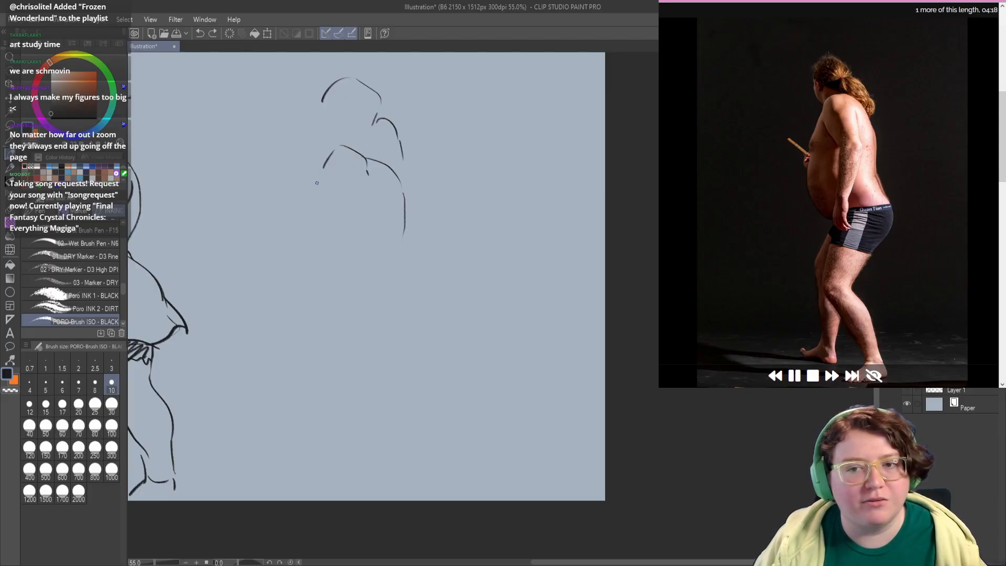
{"action": "left_click_drag", "start_coordinate": [322, 175], "coordinate": [301, 262]}
{"action": "key", "text": "ctrl+z"}
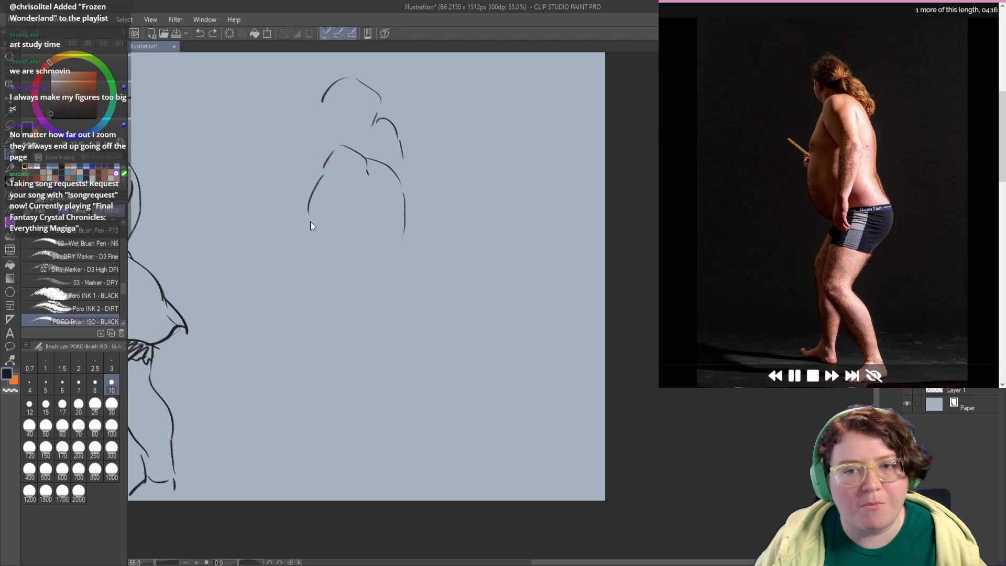
Step: Draw the rounded belly below the chest, redoing its curve, and add the waistband line across the hips
{"action": "mouse_move", "coordinate": [314, 213]}
{"action": "left_mouse_down"}
{"action": "mouse_move", "coordinate": [305, 245]}
{"action": "mouse_move", "coordinate": [313, 290]}
{"action": "mouse_move", "coordinate": [292, 259]}
{"action": "left_mouse_up"}
{"action": "key", "text": "ctrl+z"}
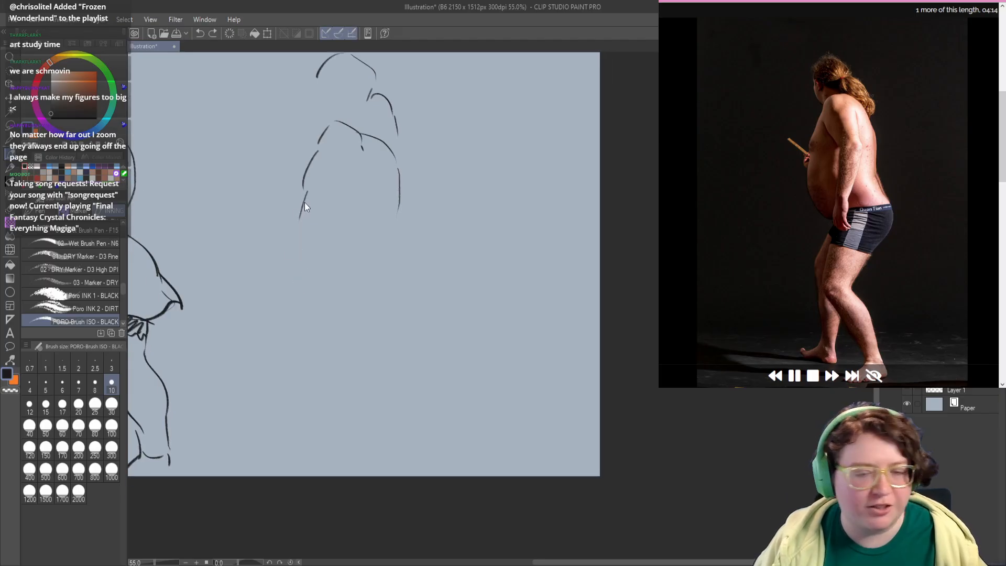
{"action": "left_click_drag", "start_coordinate": [301, 205], "coordinate": [309, 288]}
{"action": "left_click_drag", "start_coordinate": [378, 228], "coordinate": [375, 228]}
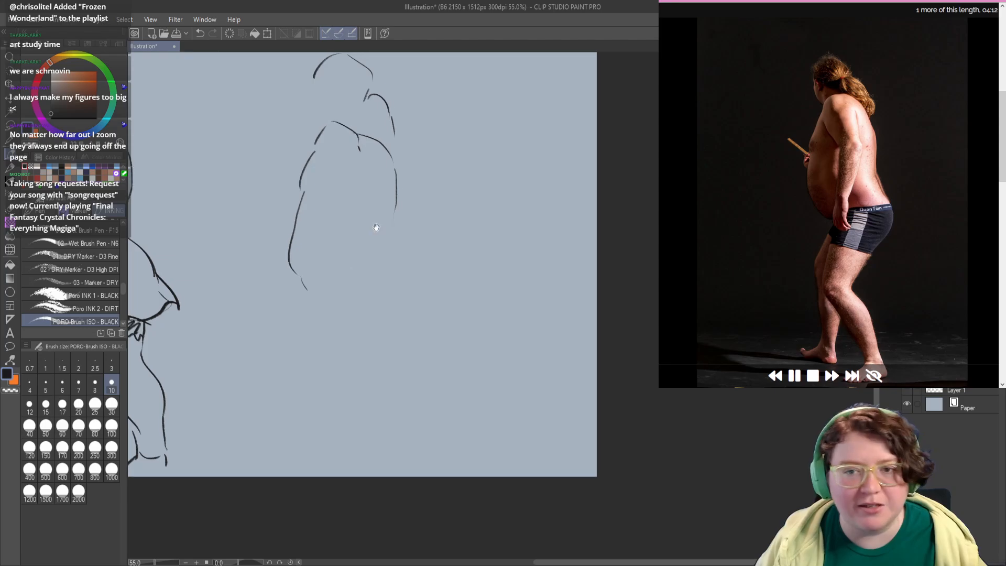
{"action": "left_click_drag", "start_coordinate": [299, 281], "coordinate": [307, 291]}
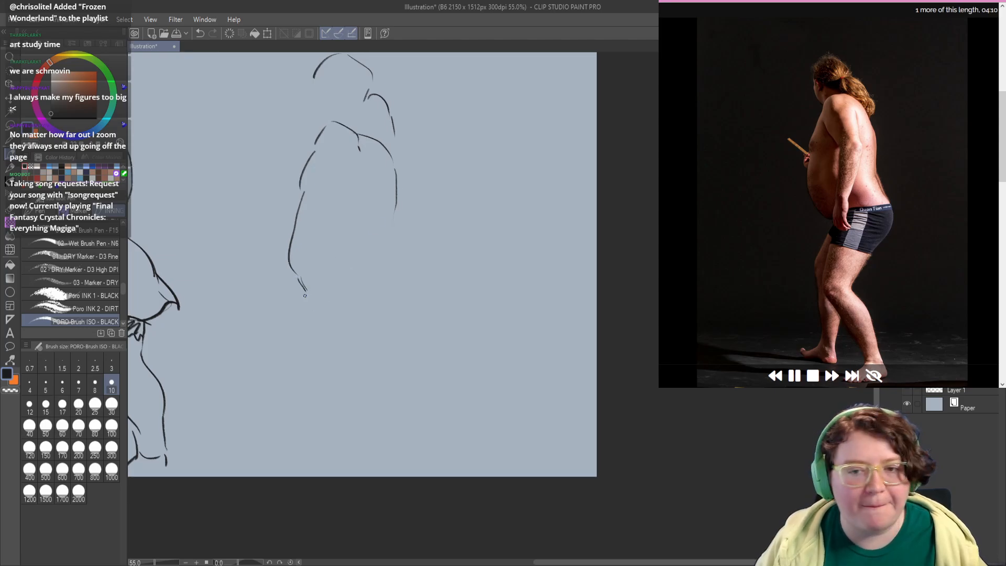
{"action": "key", "text": "ctrl+z"}
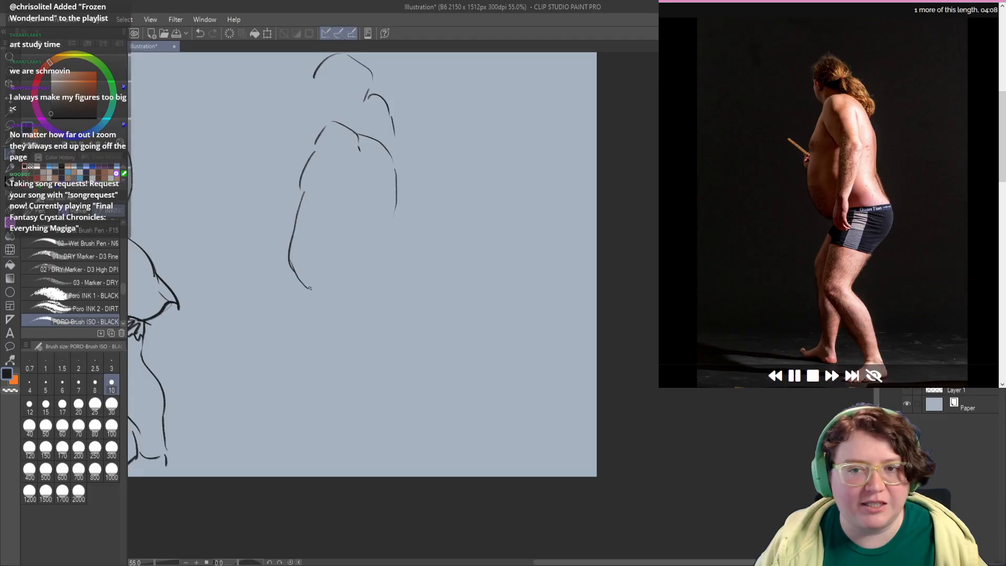
{"action": "key", "text": "ctrl+z"}
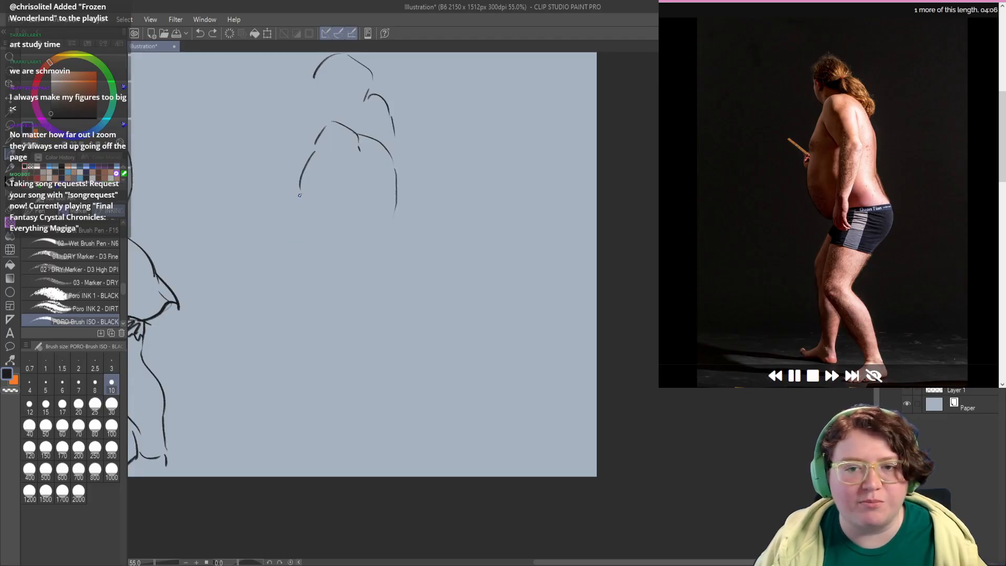
{"action": "mouse_move", "coordinate": [300, 195]}
{"action": "left_mouse_down"}
{"action": "mouse_move", "coordinate": [286, 249]}
{"action": "mouse_move", "coordinate": [285, 273]}
{"action": "left_mouse_up"}
{"action": "key", "text": "ctrl+z"}
{"action": "mouse_move", "coordinate": [302, 196]}
{"action": "left_mouse_down"}
{"action": "mouse_move", "coordinate": [281, 274]}
{"action": "mouse_move", "coordinate": [296, 298]}
{"action": "mouse_move", "coordinate": [309, 296]}
{"action": "mouse_move", "coordinate": [285, 294]}
{"action": "mouse_move", "coordinate": [293, 273]}
{"action": "left_mouse_up"}
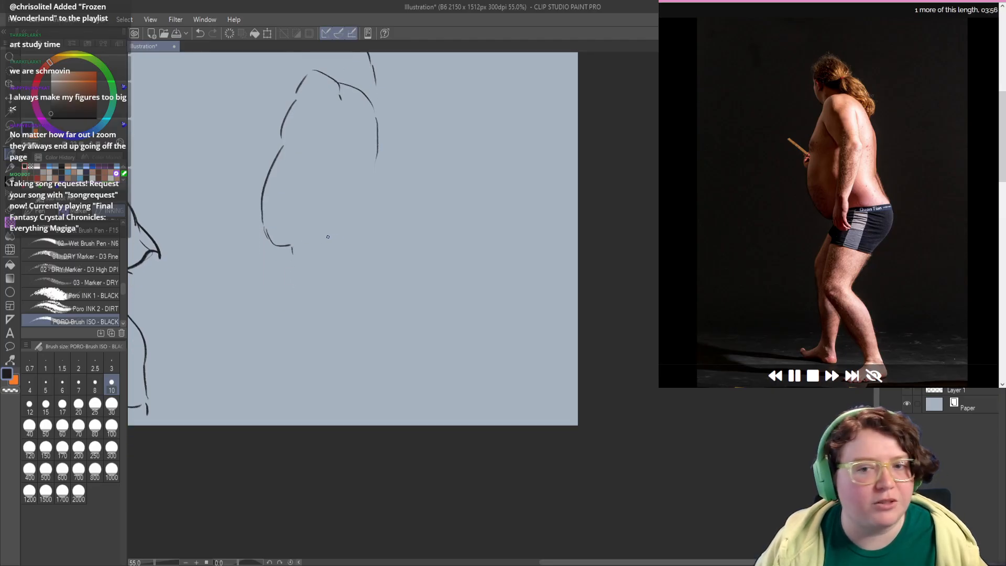
{"action": "left_click_drag", "start_coordinate": [306, 239], "coordinate": [374, 241]}
{"action": "left_click_drag", "start_coordinate": [359, 204], "coordinate": [354, 247]}
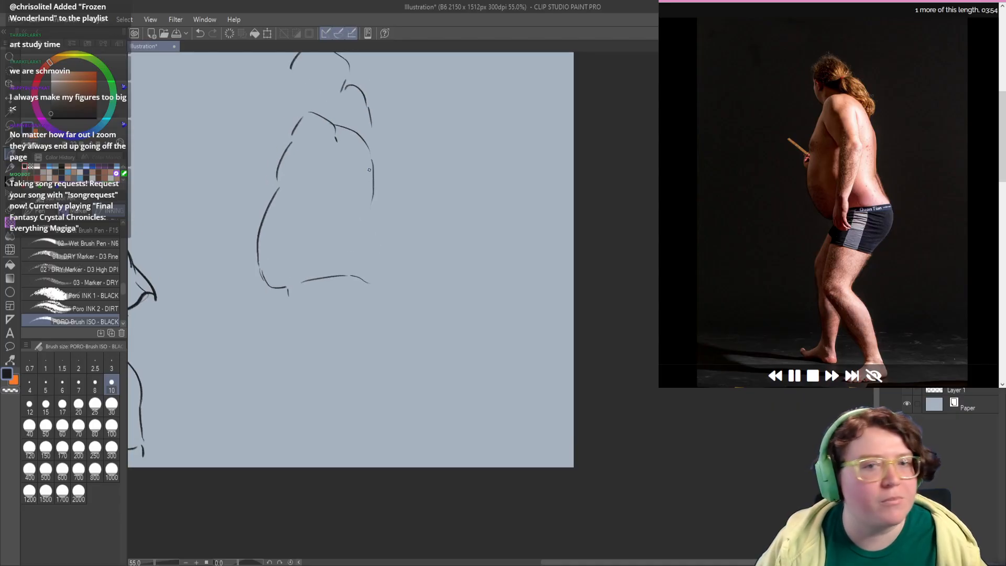
Step: Reinforce the upper back contour and remove the trial strokes for the lower back and buttock
{"action": "mouse_move", "coordinate": [375, 144]}
{"action": "left_mouse_down"}
{"action": "mouse_move", "coordinate": [355, 238]}
{"action": "mouse_move", "coordinate": [373, 274]}
{"action": "mouse_move", "coordinate": [367, 317]}
{"action": "left_mouse_up"}
{"action": "key", "text": "ctrl+z"}
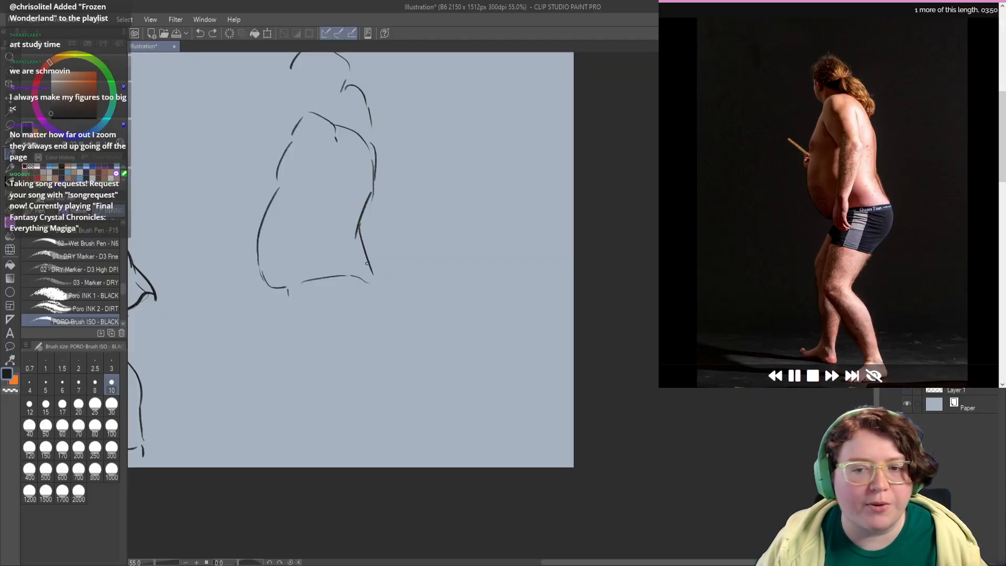
{"action": "mouse_move", "coordinate": [367, 262]}
{"action": "left_mouse_down"}
{"action": "mouse_move", "coordinate": [368, 336]}
{"action": "mouse_move", "coordinate": [378, 305]}
{"action": "left_mouse_up"}
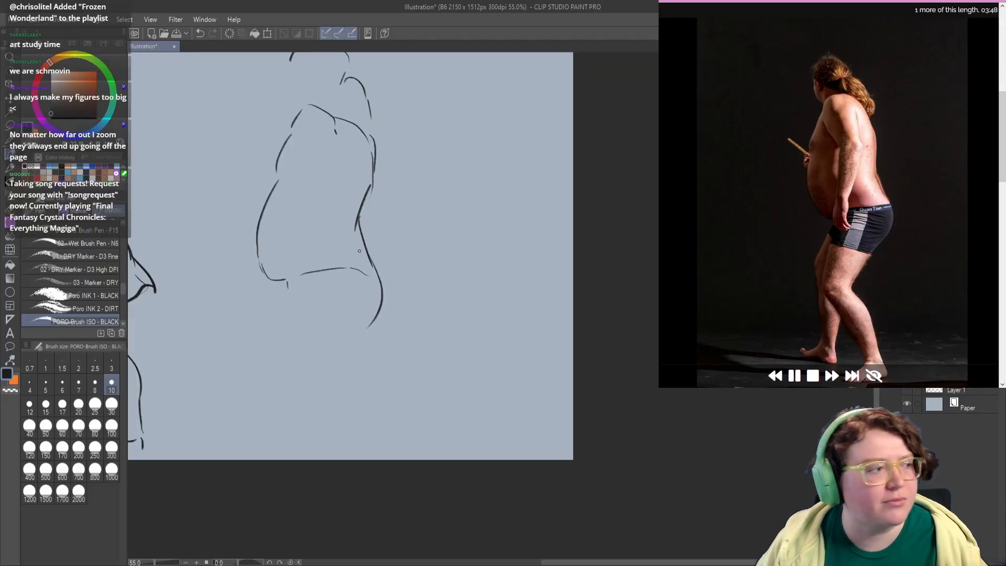
{"action": "left_click_drag", "start_coordinate": [348, 237], "coordinate": [354, 218]}
{"action": "key", "text": "ctrl+z"}
{"action": "key", "text": "ctrl+z"}
{"action": "key", "text": "ctrl+z"}
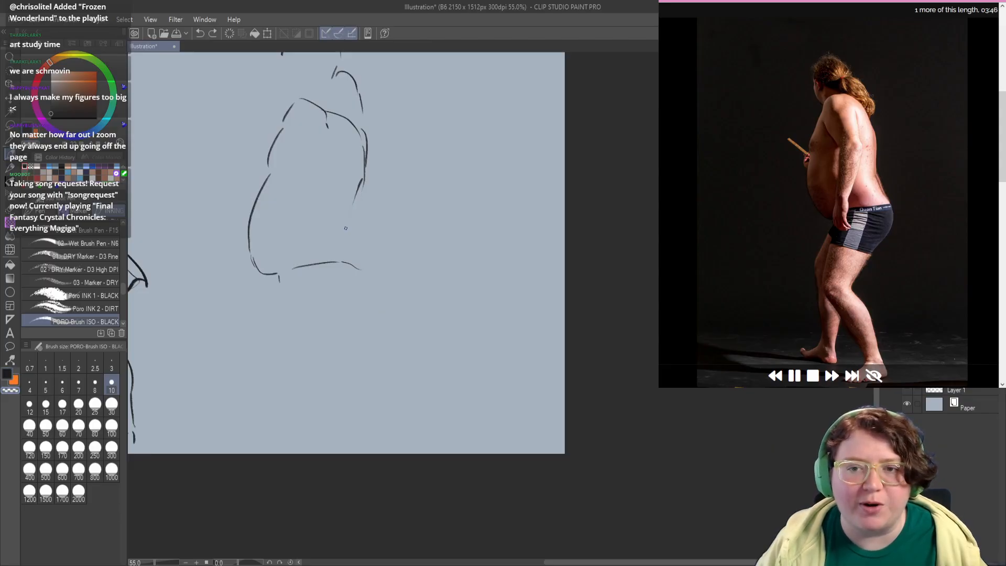
{"action": "mouse_move", "coordinate": [368, 171]}
{"action": "left_mouse_down"}
{"action": "mouse_move", "coordinate": [362, 163]}
{"action": "mouse_move", "coordinate": [367, 187]}
{"action": "left_mouse_up"}
{"action": "key", "text": "c"}
{"action": "key", "text": "ctrl+z"}
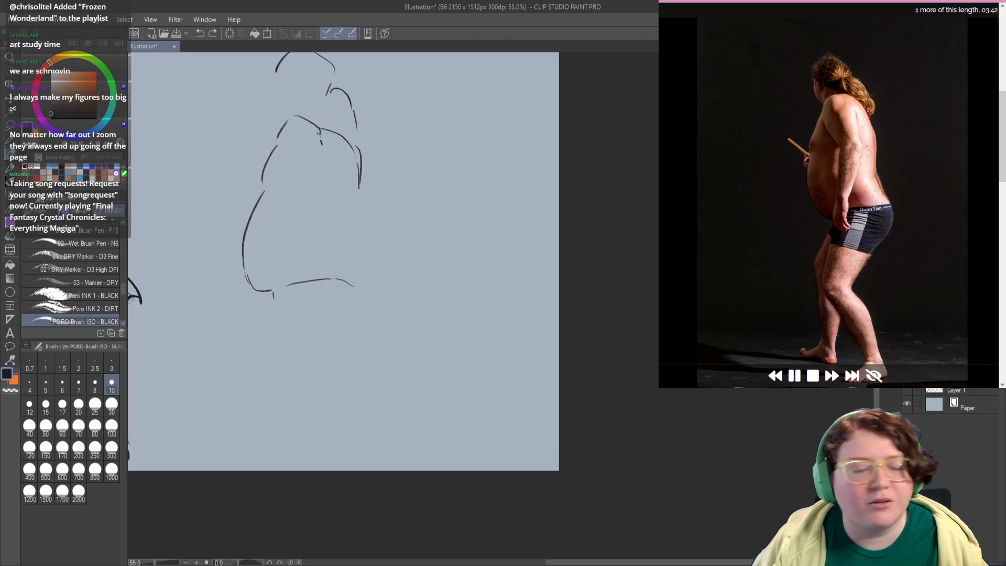
Step: Rework the near shoulder into a rounded contour and draw both edges of the upper arm down to the elbow
{"action": "left_click_drag", "start_coordinate": [310, 119], "coordinate": [320, 150]}
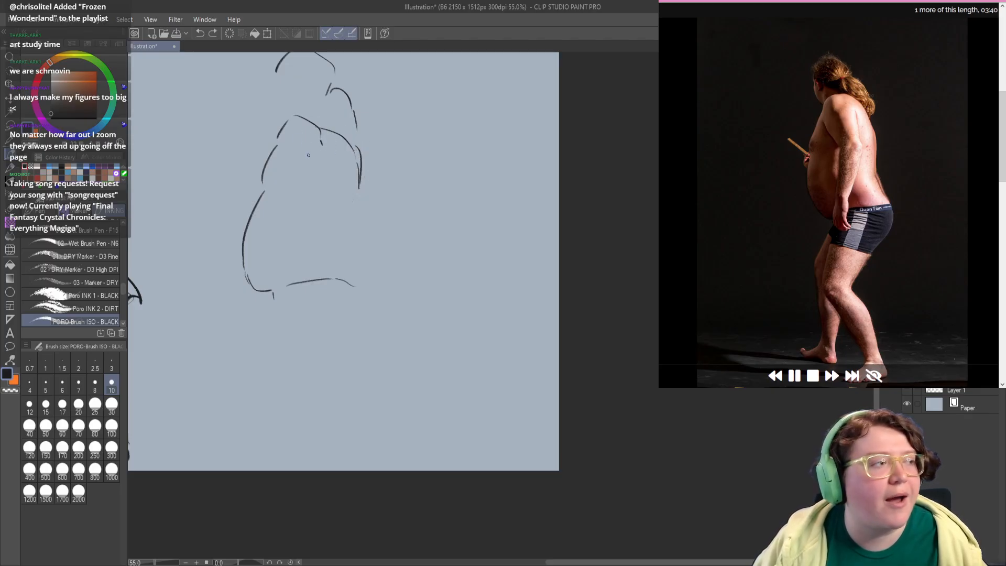
{"action": "key", "text": "e"}
{"action": "mouse_move", "coordinate": [336, 126]}
{"action": "left_mouse_down"}
{"action": "mouse_move", "coordinate": [309, 148]}
{"action": "mouse_move", "coordinate": [295, 137]}
{"action": "mouse_move", "coordinate": [302, 129]}
{"action": "mouse_move", "coordinate": [289, 134]}
{"action": "mouse_move", "coordinate": [307, 119]}
{"action": "mouse_move", "coordinate": [275, 156]}
{"action": "mouse_move", "coordinate": [299, 198]}
{"action": "left_mouse_up"}
{"action": "key", "text": "p"}
{"action": "key", "text": "ctrl+z"}
{"action": "left_click_drag", "start_coordinate": [324, 141], "coordinate": [334, 192]}
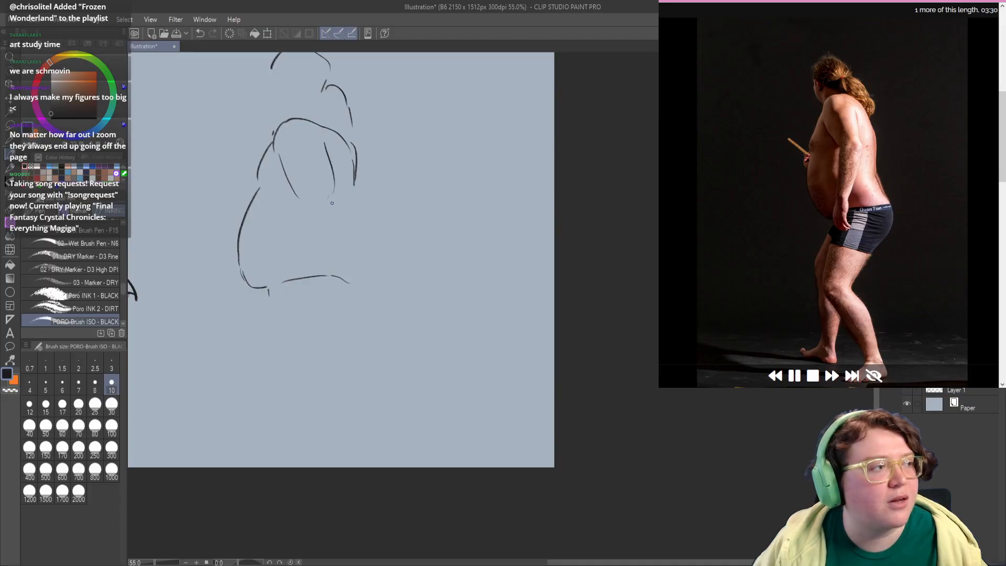
{"action": "key", "text": "ctrl+z"}
{"action": "left_click_drag", "start_coordinate": [323, 146], "coordinate": [338, 217]}
{"action": "scroll", "coordinate": [315, 225], "scroll_direction": "down", "scroll_amount": 2}
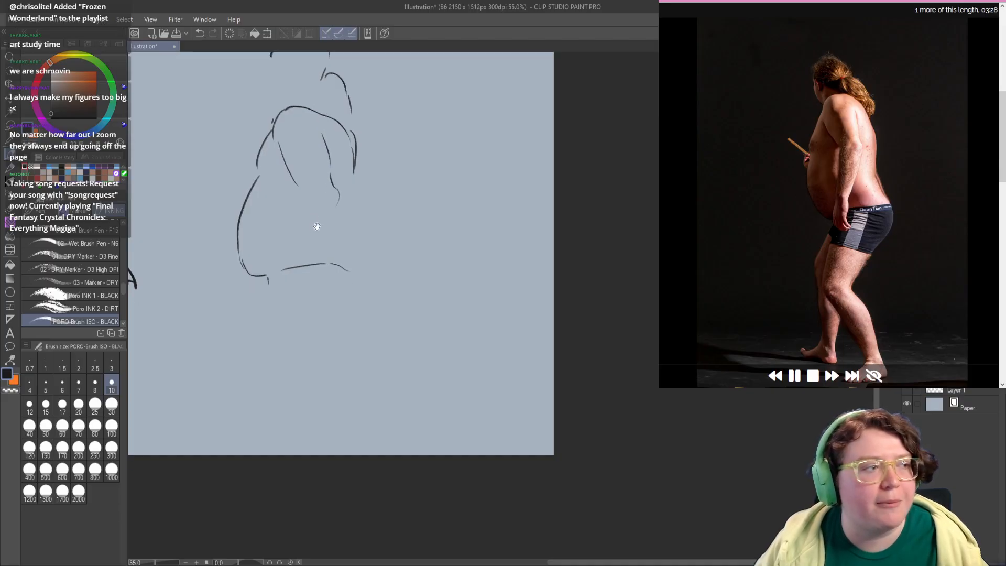
Step: Draw the elbow crease and the front edge of the forearm down toward the wrist, retrying the forearm line
{"action": "mouse_move", "coordinate": [297, 185]}
{"action": "left_mouse_down"}
{"action": "mouse_move", "coordinate": [329, 196]}
{"action": "mouse_move", "coordinate": [291, 217]}
{"action": "left_mouse_up"}
{"action": "scroll", "coordinate": [298, 204], "scroll_direction": "down", "scroll_amount": 2}
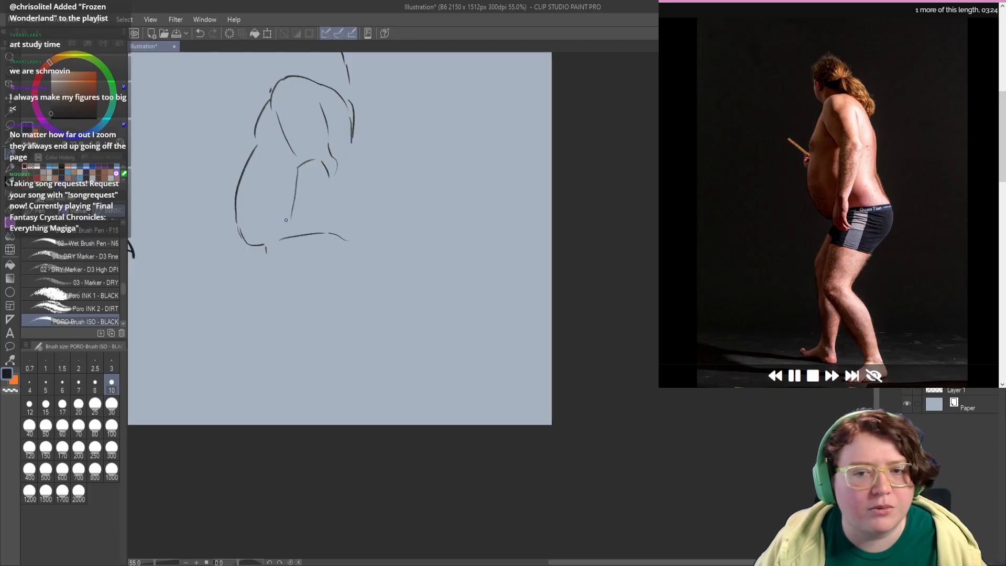
{"action": "key", "text": "ctrl+z"}
{"action": "mouse_move", "coordinate": [297, 166]}
{"action": "left_mouse_down"}
{"action": "mouse_move", "coordinate": [274, 266]}
{"action": "mouse_move", "coordinate": [271, 226]}
{"action": "mouse_move", "coordinate": [274, 252]}
{"action": "mouse_move", "coordinate": [292, 220]}
{"action": "mouse_move", "coordinate": [303, 246]}
{"action": "mouse_move", "coordinate": [272, 253]}
{"action": "left_mouse_up"}
{"action": "key", "text": "ctrl+z"}
Step: Sketch the hand over the waistband and close the forearm with its rear edge from elbow to wrist
{"action": "key", "text": "c"}
{"action": "key", "text": "c"}
{"action": "left_click_drag", "start_coordinate": [320, 214], "coordinate": [318, 237]}
{"action": "left_click_drag", "start_coordinate": [334, 190], "coordinate": [306, 242]}
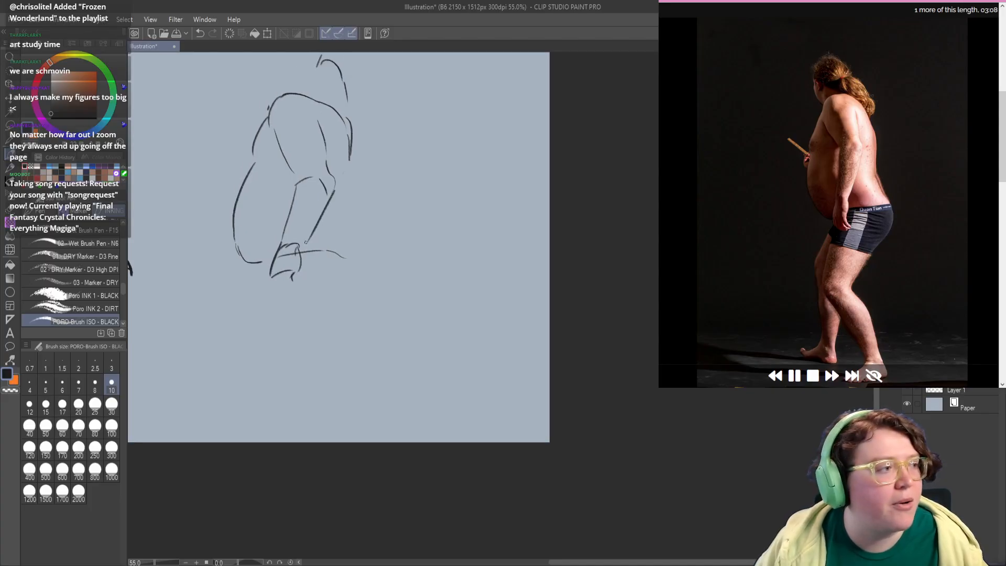
{"action": "key", "text": "ctrl+z"}
{"action": "left_click_drag", "start_coordinate": [329, 192], "coordinate": [301, 250]}
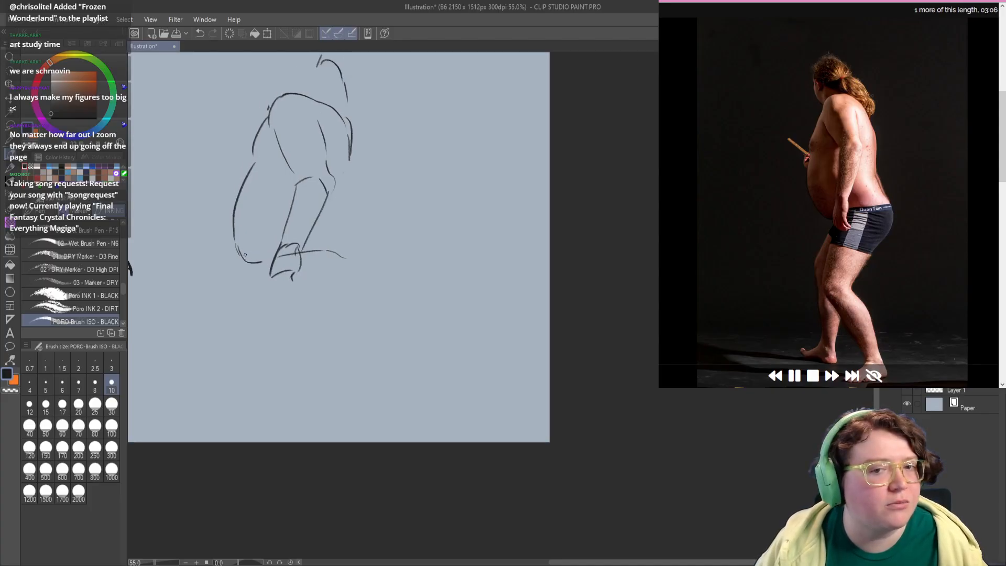
Step: Erase the lower belly line and redraw it as a fuller curve meeting the hand
{"action": "key", "text": "c"}
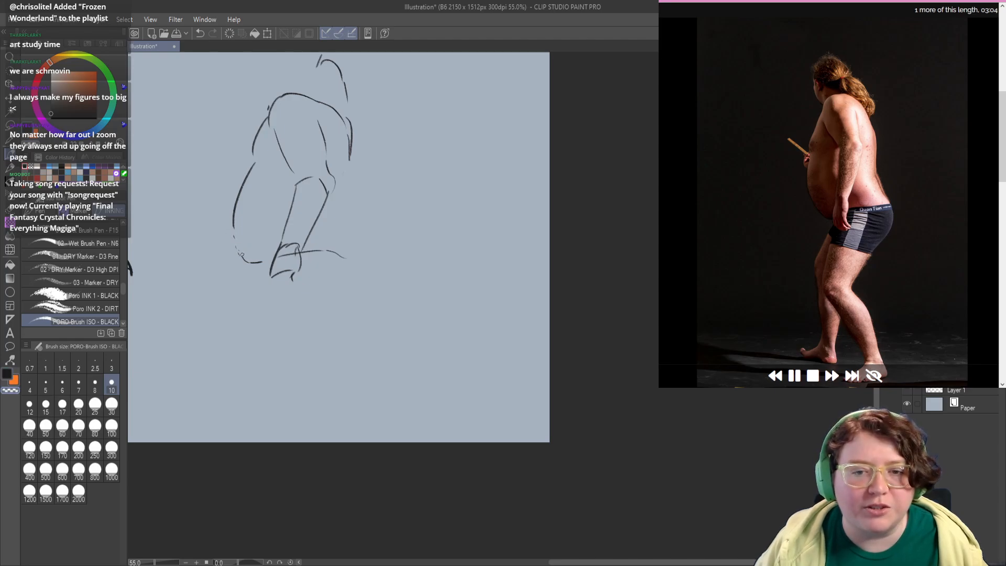
{"action": "key", "text": "c"}
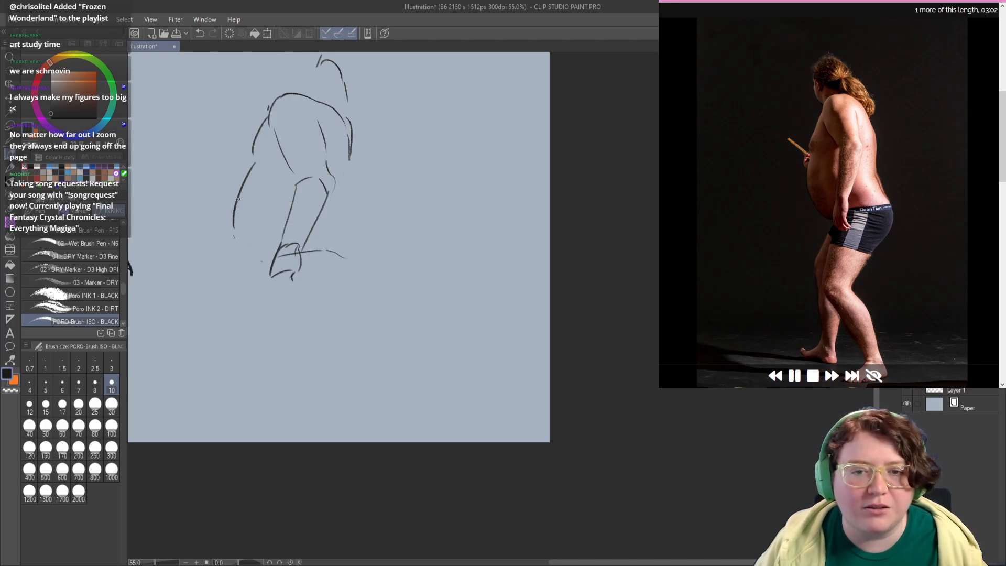
{"action": "mouse_move", "coordinate": [244, 188]}
{"action": "left_mouse_down"}
{"action": "mouse_move", "coordinate": [245, 262]}
{"action": "mouse_move", "coordinate": [271, 268]}
{"action": "left_mouse_up"}
{"action": "key", "text": "ctrl+z"}
{"action": "key", "text": "ctrl+z"}
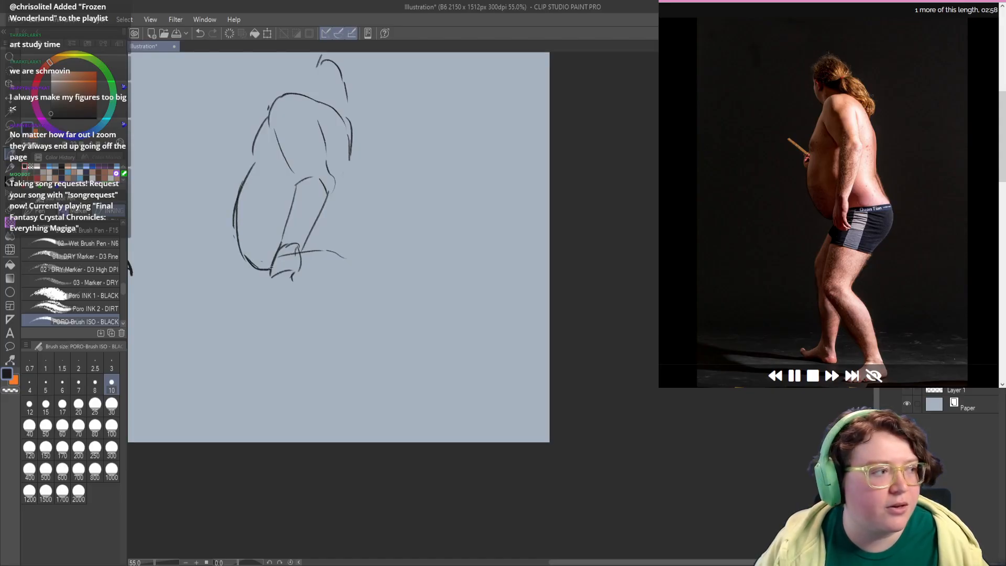
Step: Redraw and strengthen the back contour from the shoulder down to the waistband, removing the faulty strokes
{"action": "left_click_drag", "start_coordinate": [348, 230], "coordinate": [319, 278]}
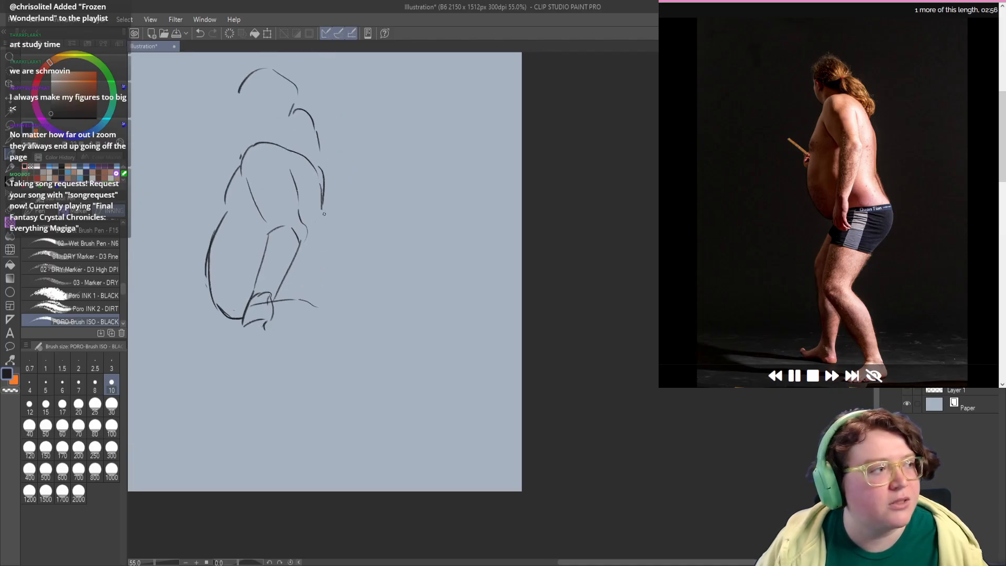
{"action": "mouse_move", "coordinate": [309, 162]}
{"action": "left_mouse_down"}
{"action": "mouse_move", "coordinate": [321, 197]}
{"action": "mouse_move", "coordinate": [325, 182]}
{"action": "mouse_move", "coordinate": [314, 281]}
{"action": "mouse_move", "coordinate": [322, 297]}
{"action": "left_mouse_up"}
{"action": "key", "text": "c"}
{"action": "key", "text": "c"}
{"action": "key", "text": "ctrl+z"}
{"action": "key", "text": "ctrl+z"}
{"action": "left_click_drag", "start_coordinate": [320, 241], "coordinate": [325, 301]}
{"action": "key", "text": "ctrl+z"}
{"action": "left_click_drag", "start_coordinate": [323, 241], "coordinate": [321, 281]}
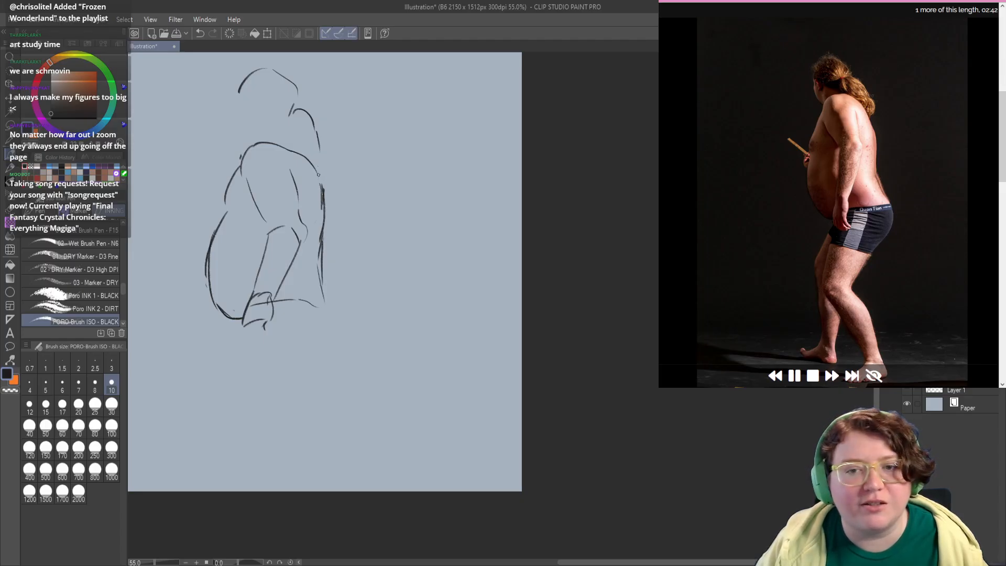
{"action": "mouse_move", "coordinate": [318, 175]}
{"action": "left_mouse_down"}
{"action": "mouse_move", "coordinate": [329, 231]}
{"action": "mouse_move", "coordinate": [323, 284]}
{"action": "mouse_move", "coordinate": [315, 236]}
{"action": "mouse_move", "coordinate": [334, 306]}
{"action": "left_mouse_up"}
{"action": "key", "text": "ctrl+z"}
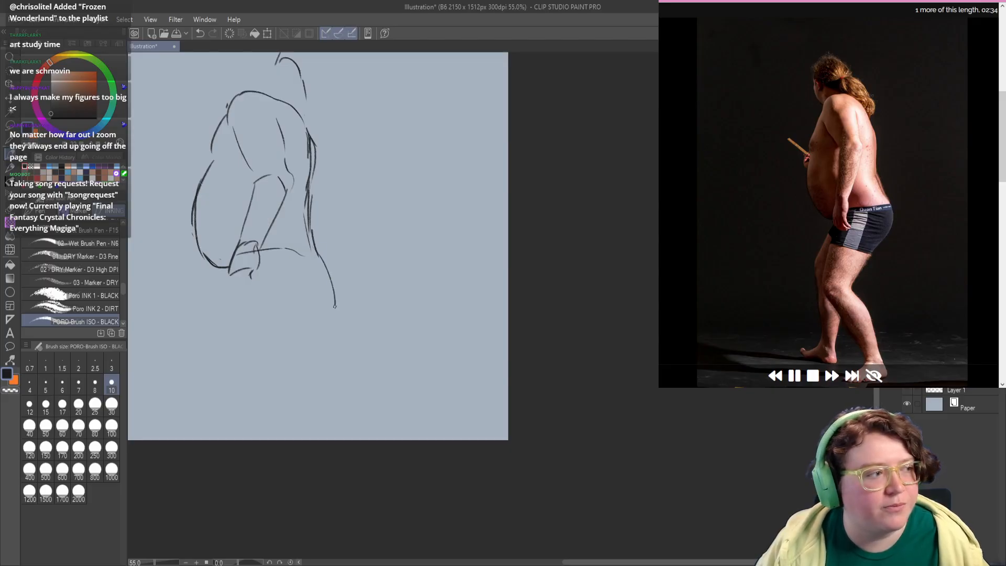
Step: Draw the curve of the buttock from the lower back to the top of the thigh, retrying until it fits
{"action": "key", "text": "ctrl+z"}
{"action": "left_click_drag", "start_coordinate": [314, 249], "coordinate": [330, 298]}
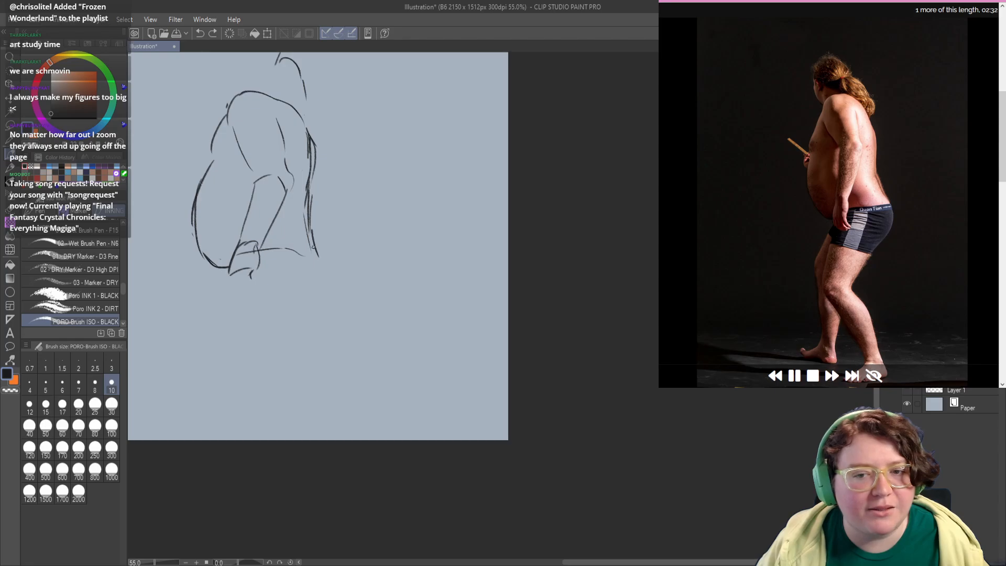
{"action": "mouse_move", "coordinate": [314, 247]}
{"action": "left_mouse_down"}
{"action": "mouse_move", "coordinate": [326, 314]}
{"action": "mouse_move", "coordinate": [319, 244]}
{"action": "left_mouse_up"}
{"action": "key", "text": "ctrl+z"}
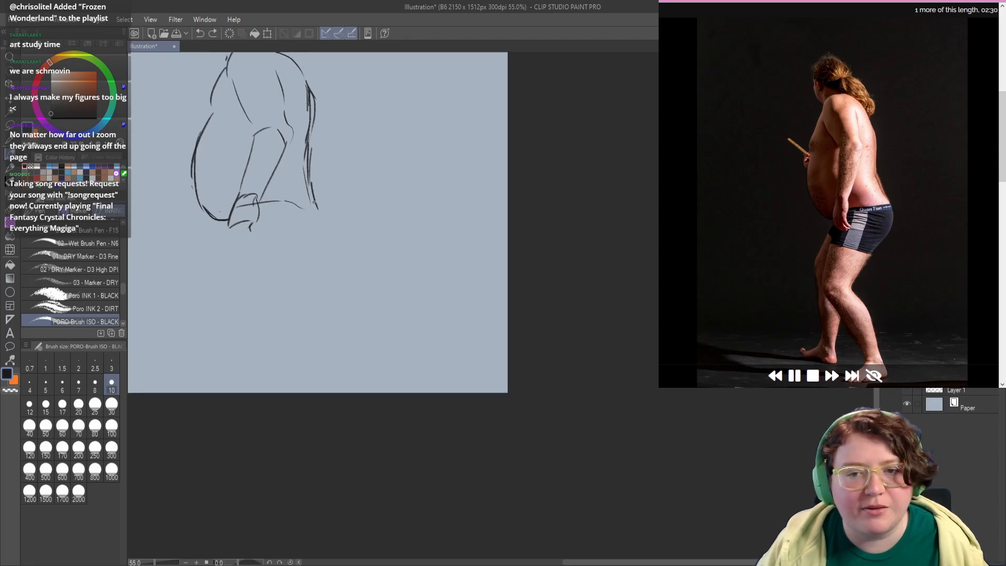
{"action": "left_click_drag", "start_coordinate": [314, 202], "coordinate": [326, 274]}
{"action": "key", "text": "ctrl+z"}
{"action": "left_click_drag", "start_coordinate": [317, 205], "coordinate": [326, 265]}
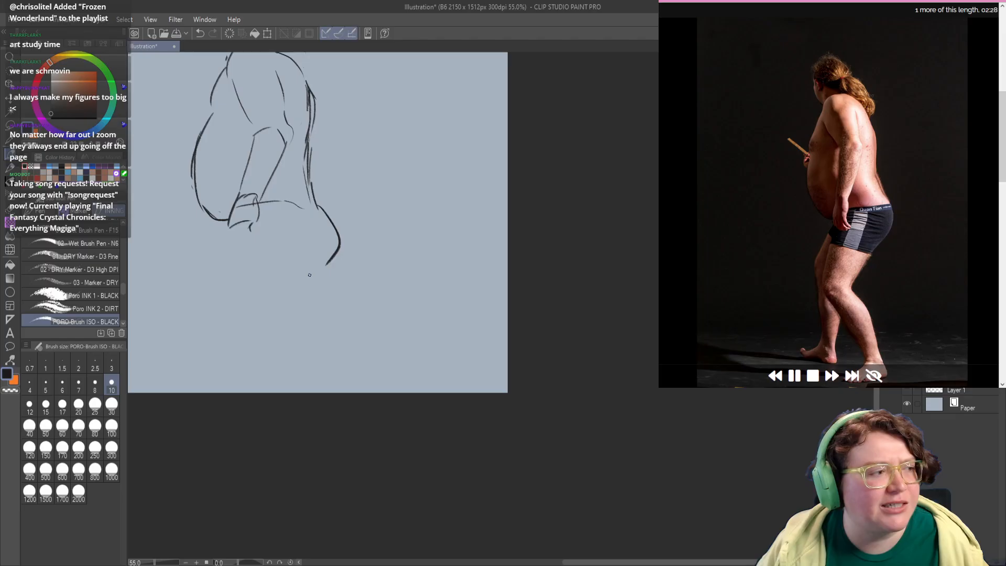
{"action": "key", "text": "ctrl+z"}
{"action": "mouse_move", "coordinate": [317, 205]}
{"action": "left_mouse_down"}
{"action": "mouse_move", "coordinate": [336, 250]}
{"action": "mouse_move", "coordinate": [328, 265]}
{"action": "left_mouse_up"}
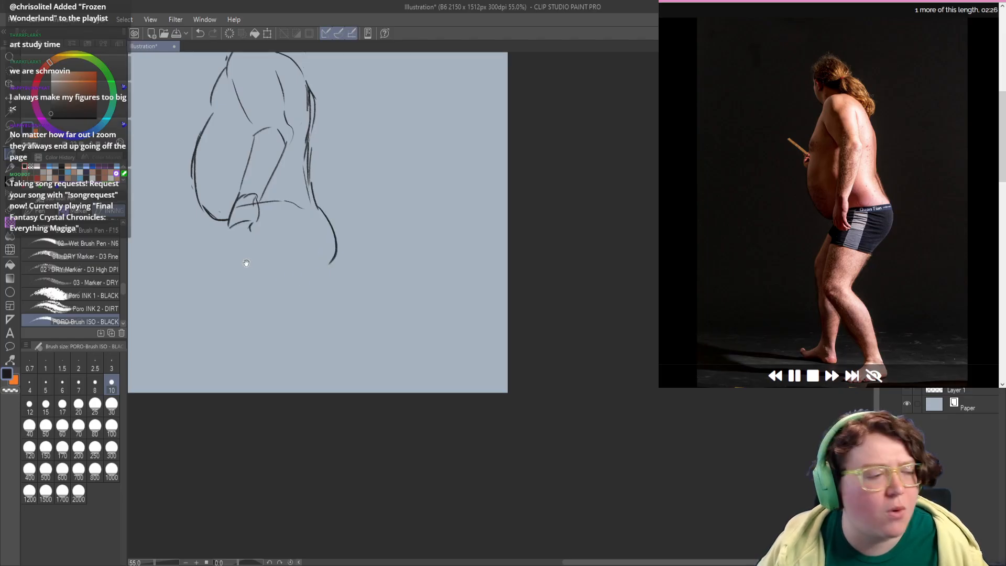
Step: Erase the faint waistband line and redraw it from the hand to the lower back, strengthening the buttock curve
{"action": "left_click_drag", "start_coordinate": [252, 264], "coordinate": [256, 256]}
{"action": "key", "text": "c"}
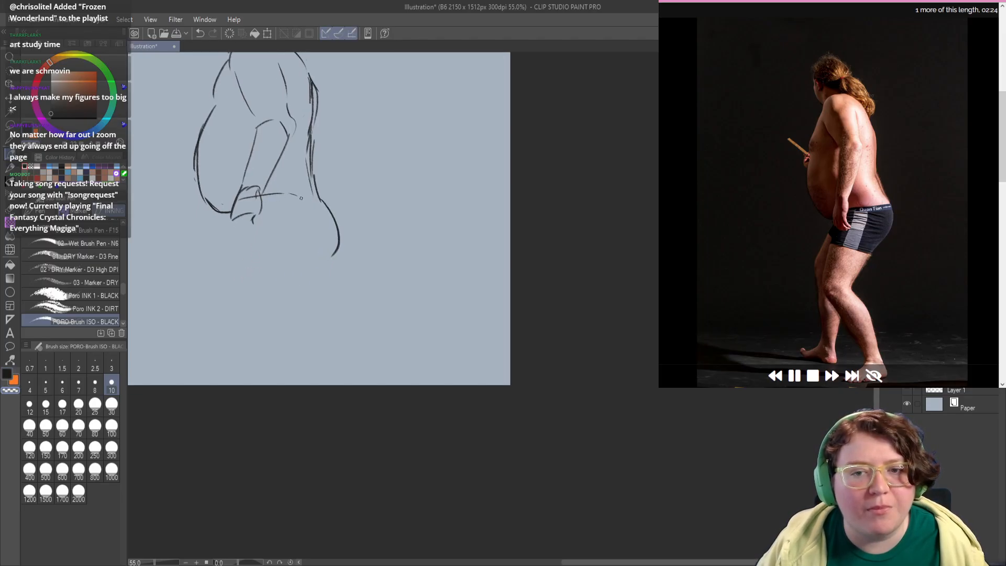
{"action": "key", "text": "c"}
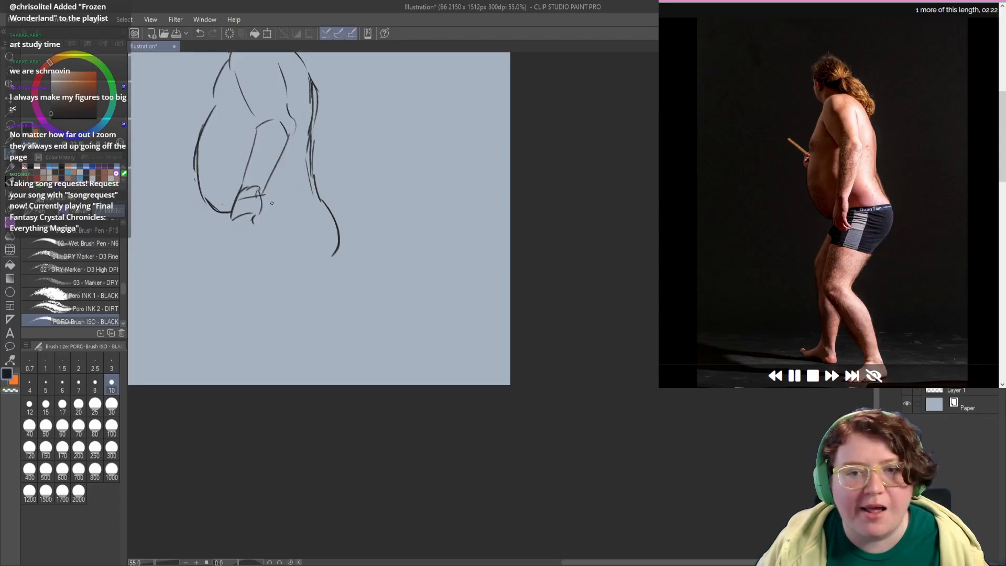
{"action": "left_click_drag", "start_coordinate": [260, 207], "coordinate": [322, 205]}
{"action": "key", "text": "ctrl+z"}
{"action": "key", "text": "ctrl+z"}
{"action": "key", "text": "ctrl+z"}
{"action": "mouse_move", "coordinate": [258, 208]}
{"action": "left_mouse_down"}
{"action": "mouse_move", "coordinate": [329, 203]}
{"action": "mouse_move", "coordinate": [339, 251]}
{"action": "left_mouse_up"}
{"action": "key", "text": "ctrl+z"}
{"action": "left_click_drag", "start_coordinate": [300, 296], "coordinate": [302, 260]}
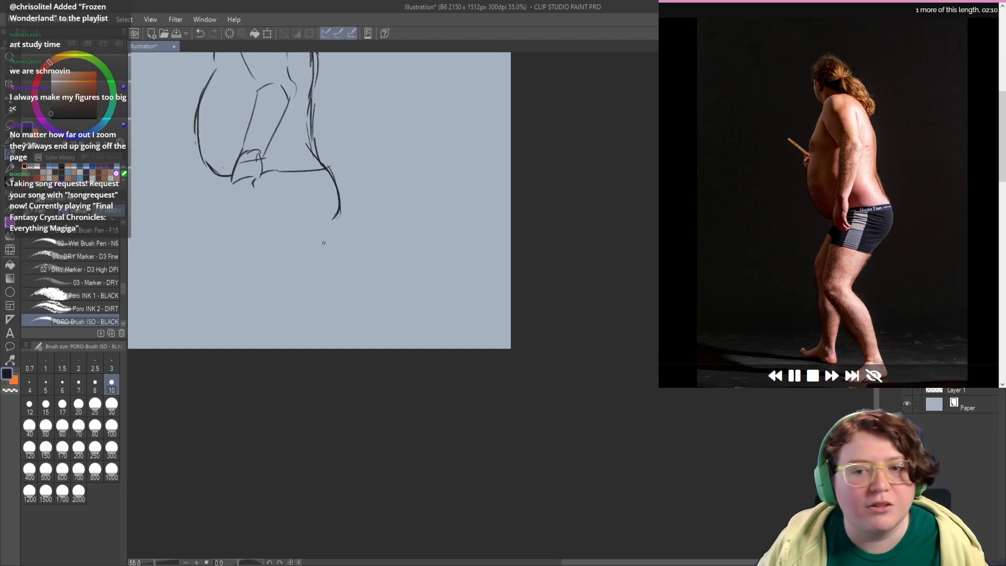
Step: Lasso the standing man, move him up the page, scale the sketch down slightly and deselect it
{"action": "mouse_move", "coordinate": [272, 197]}
{"action": "left_mouse_down"}
{"action": "mouse_move", "coordinate": [328, 348]}
{"action": "mouse_move", "coordinate": [372, 378]}
{"action": "left_mouse_up"}
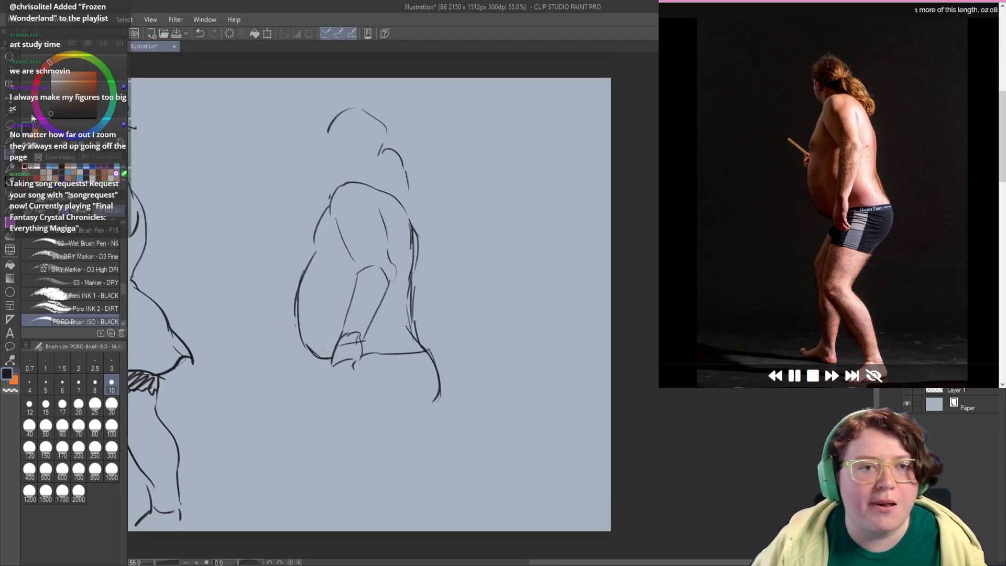
{"action": "left_click", "coordinate": [11, 126]}
{"action": "mouse_move", "coordinate": [369, 82]}
{"action": "left_mouse_down"}
{"action": "mouse_move", "coordinate": [258, 390]}
{"action": "mouse_move", "coordinate": [431, 153]}
{"action": "mouse_move", "coordinate": [366, 80]}
{"action": "left_mouse_up"}
{"action": "left_click_drag", "start_coordinate": [363, 227], "coordinate": [363, 219]}
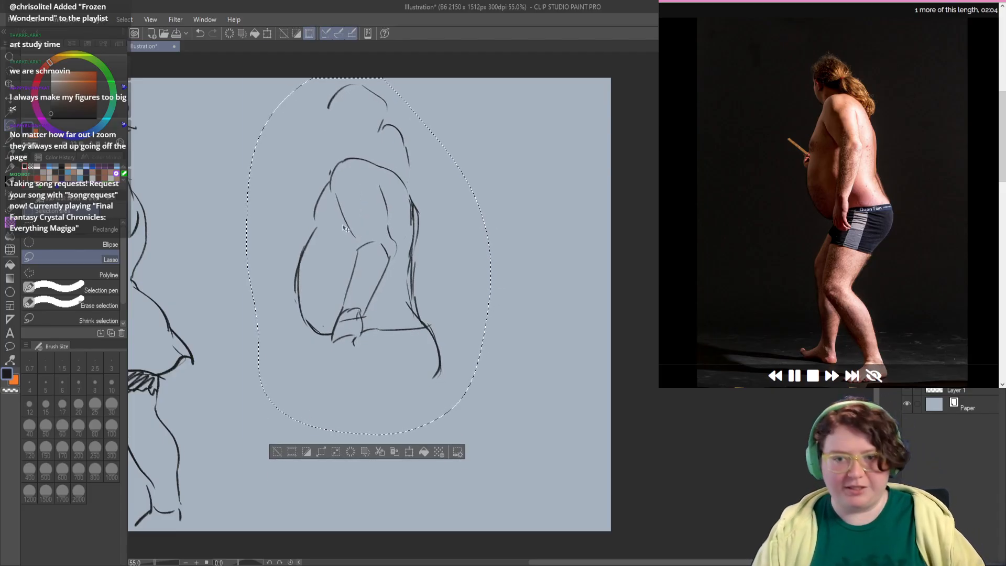
{"action": "key", "text": "ctrl+t"}
{"action": "left_click_drag", "start_coordinate": [246, 434], "coordinate": [271, 399]}
{"action": "left_click", "coordinate": [362, 416]}
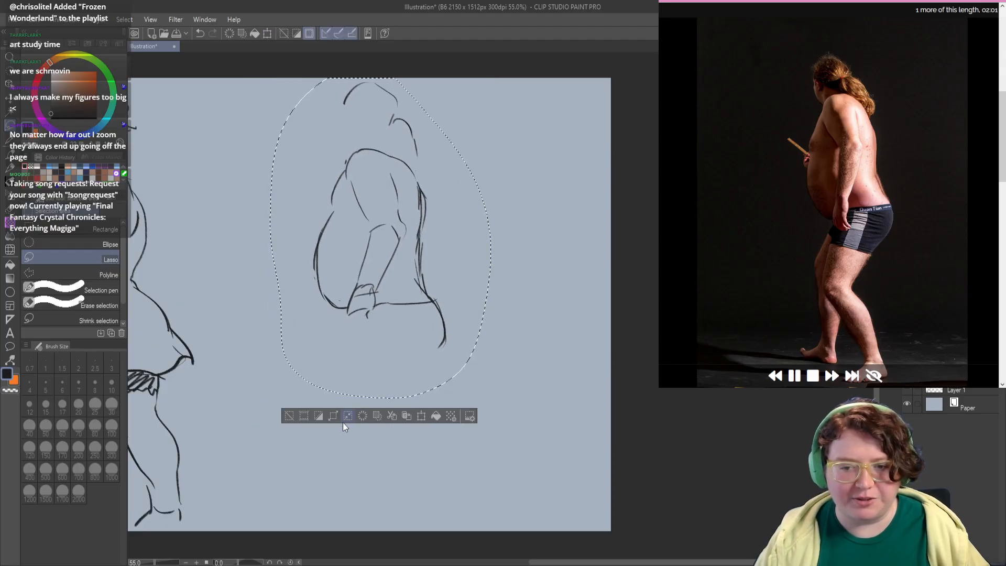
{"action": "left_click", "coordinate": [304, 423]}
{"action": "mouse_move", "coordinate": [321, 342]}
{"action": "left_mouse_down"}
{"action": "mouse_move", "coordinate": [287, 270]}
{"action": "mouse_move", "coordinate": [301, 244]}
{"action": "mouse_move", "coordinate": [315, 254]}
{"action": "mouse_move", "coordinate": [305, 297]}
{"action": "left_mouse_up"}
Step: Switch back to the brush and draw the near thigh's front and back contours with the shorts' hem across it
{"action": "left_click", "coordinate": [9, 158]}
{"action": "key", "text": "ctrl+z"}
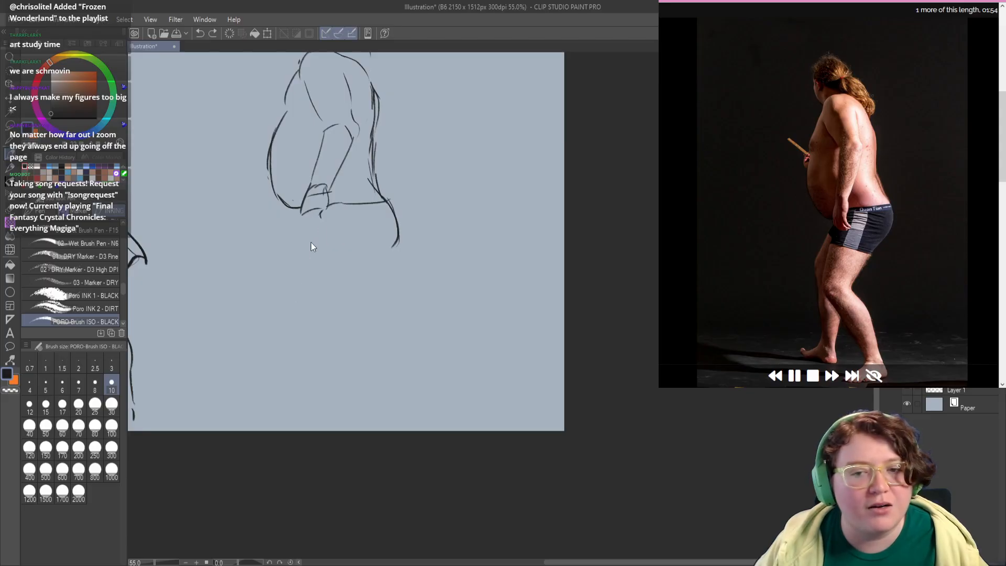
{"action": "left_click_drag", "start_coordinate": [316, 222], "coordinate": [293, 295]}
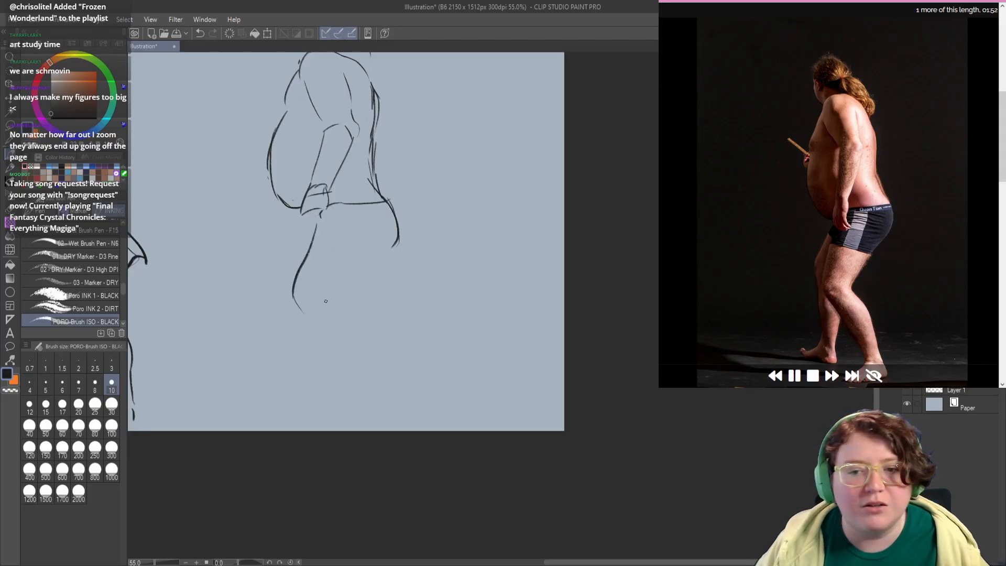
{"action": "key", "text": "ctrl+z"}
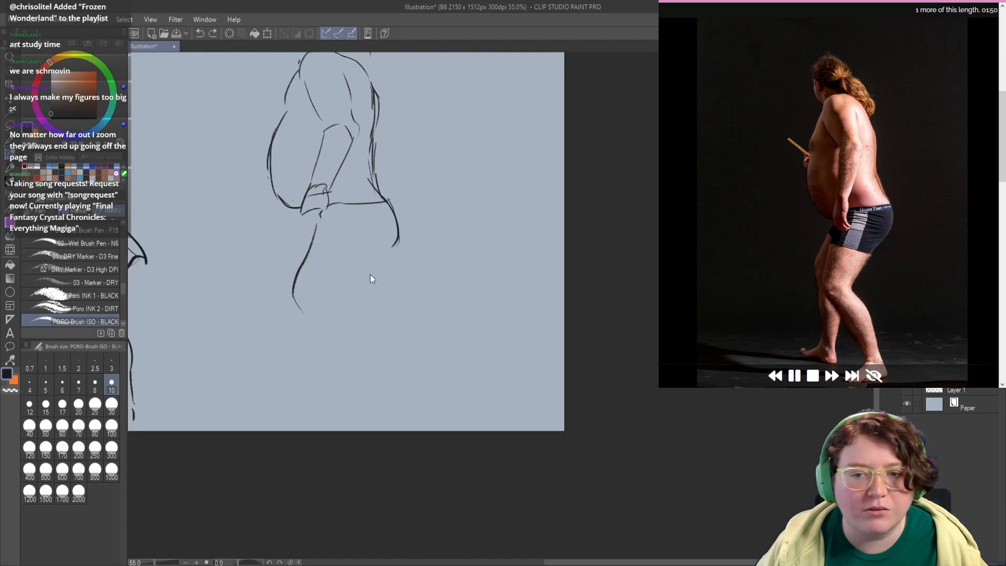
{"action": "mouse_move", "coordinate": [382, 253]}
{"action": "left_mouse_down"}
{"action": "mouse_move", "coordinate": [355, 302]}
{"action": "mouse_move", "coordinate": [398, 234]}
{"action": "left_mouse_up"}
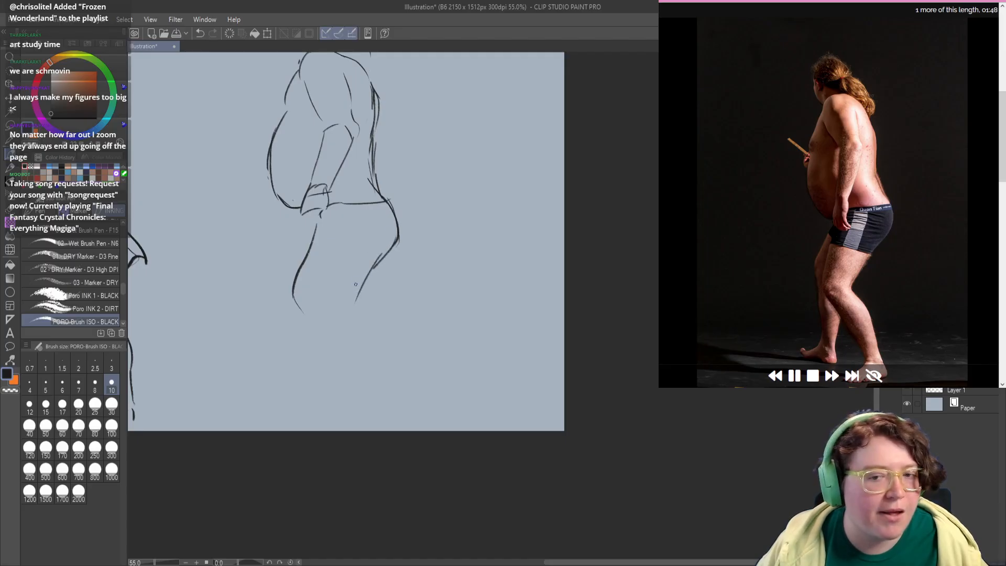
{"action": "left_click_drag", "start_coordinate": [318, 250], "coordinate": [365, 272]}
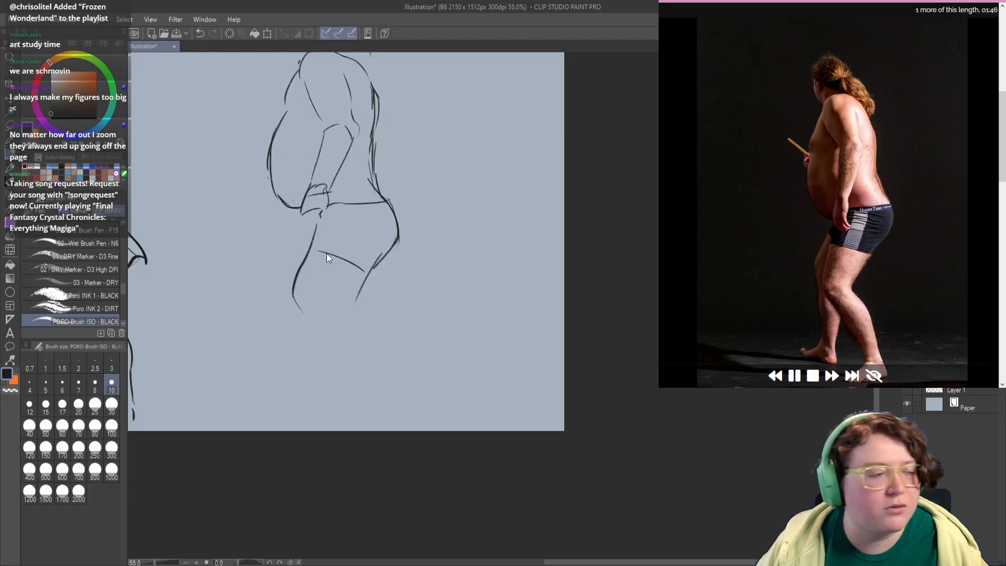
{"action": "mouse_move", "coordinate": [329, 300]}
{"action": "left_mouse_down"}
{"action": "mouse_move", "coordinate": [324, 270]}
{"action": "mouse_move", "coordinate": [344, 278]}
{"action": "mouse_move", "coordinate": [379, 327]}
{"action": "left_mouse_up"}
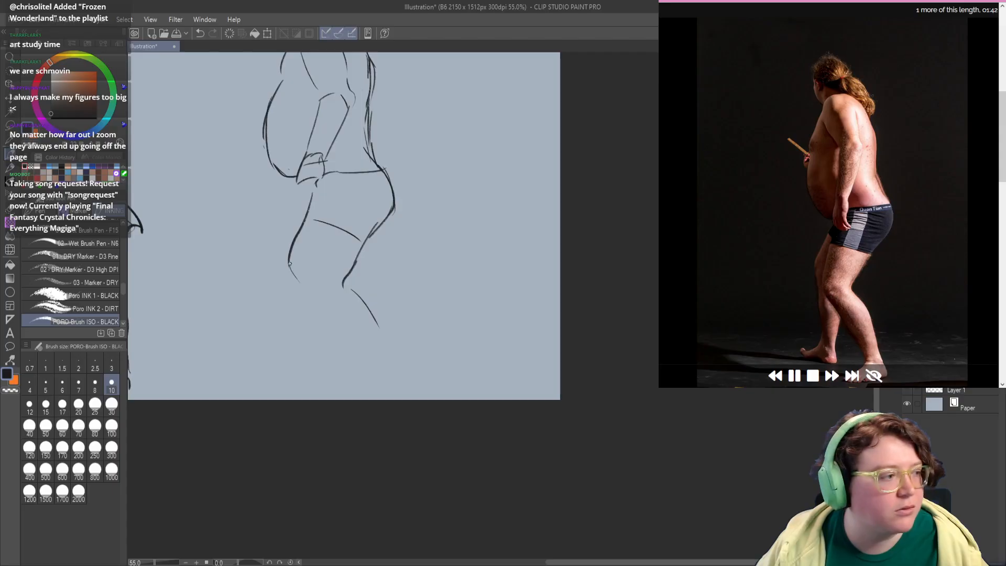
Step: Redraw the near shin as one long diagonal from knee to ankle and add the top line of the foot
{"action": "left_click_drag", "start_coordinate": [289, 262], "coordinate": [347, 345]}
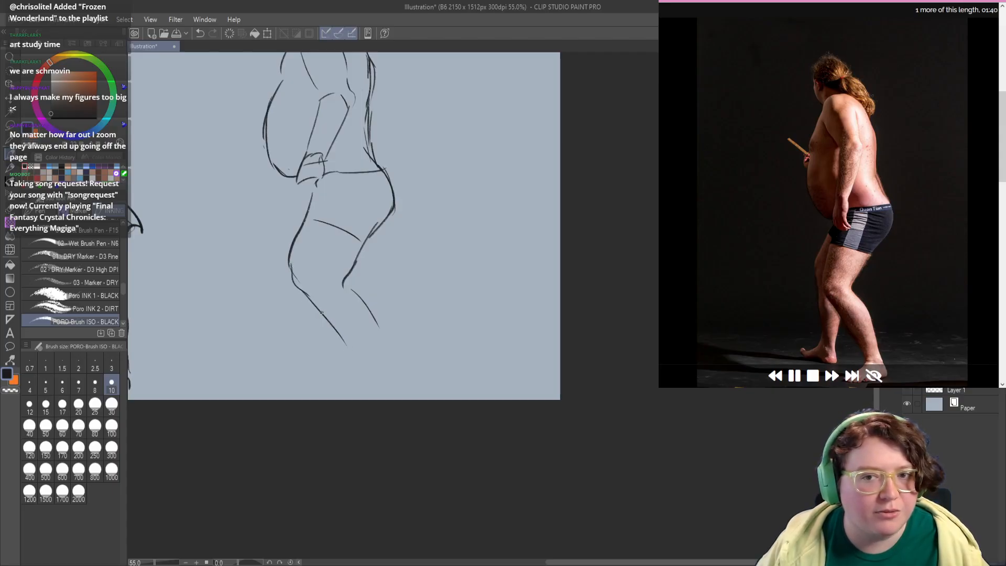
{"action": "key", "text": "ctrl+z"}
{"action": "key", "text": "ctrl+z"}
{"action": "key", "text": "ctrl+z"}
{"action": "mouse_move", "coordinate": [299, 283]}
{"action": "left_mouse_down"}
{"action": "mouse_move", "coordinate": [364, 371]}
{"action": "mouse_move", "coordinate": [324, 378]}
{"action": "mouse_move", "coordinate": [365, 361]}
{"action": "left_mouse_up"}
{"action": "key", "text": "ctrl+z"}
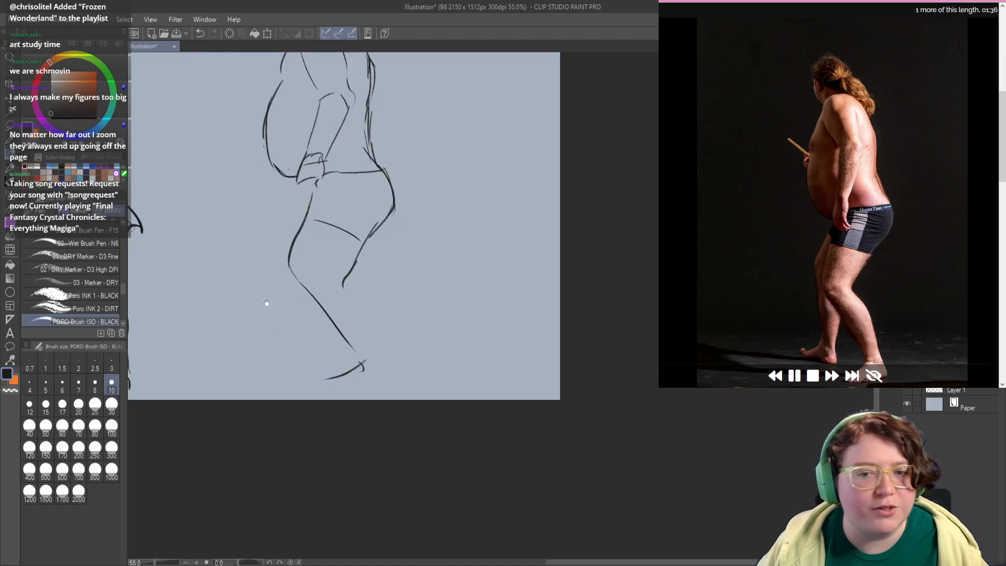
{"action": "left_click_drag", "start_coordinate": [267, 303], "coordinate": [293, 326]}
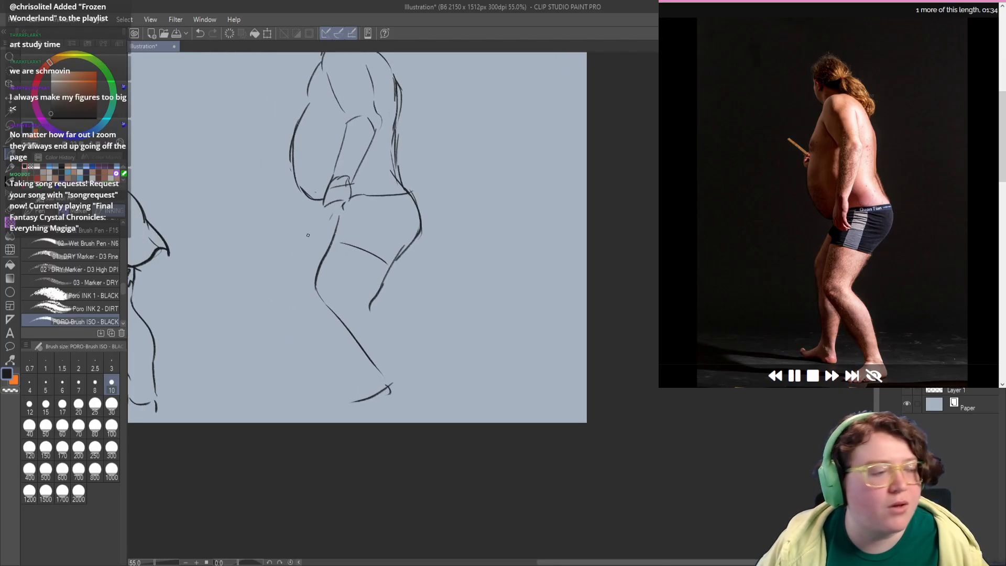
Step: Draw the far leg's thigh, bent knee and shin down to the ankle, retrying the thigh line until it fits
{"action": "mouse_move", "coordinate": [330, 217]}
{"action": "left_mouse_down"}
{"action": "mouse_move", "coordinate": [293, 268]}
{"action": "mouse_move", "coordinate": [296, 277]}
{"action": "left_mouse_up"}
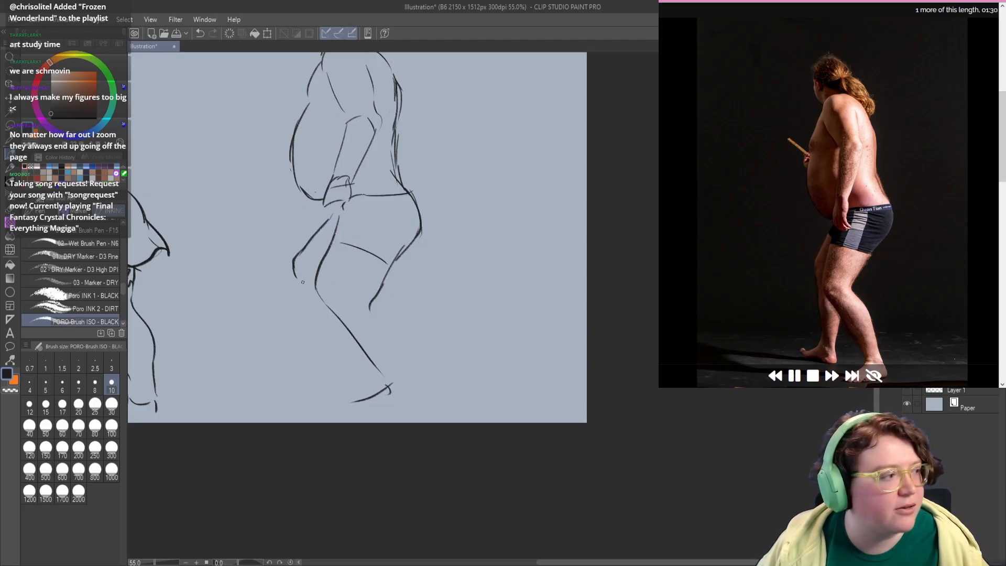
{"action": "key", "text": "ctrl+z"}
{"action": "key", "text": "ctrl+z"}
{"action": "key", "text": "ctrl+z"}
{"action": "left_click_drag", "start_coordinate": [337, 208], "coordinate": [296, 253]}
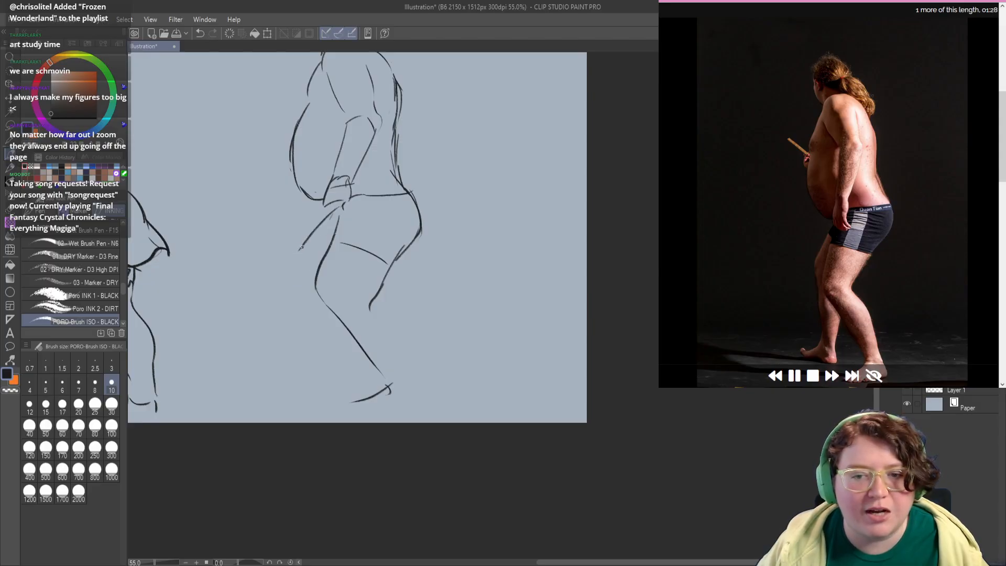
{"action": "key", "text": "ctrl+z"}
{"action": "mouse_move", "coordinate": [335, 206]}
{"action": "left_mouse_down"}
{"action": "mouse_move", "coordinate": [297, 260]}
{"action": "mouse_move", "coordinate": [321, 368]}
{"action": "mouse_move", "coordinate": [335, 358]}
{"action": "mouse_move", "coordinate": [327, 368]}
{"action": "mouse_move", "coordinate": [330, 342]}
{"action": "mouse_move", "coordinate": [333, 364]}
{"action": "mouse_move", "coordinate": [337, 319]}
{"action": "mouse_move", "coordinate": [328, 364]}
{"action": "left_mouse_up"}
{"action": "key", "text": "ctrl+z"}
{"action": "key", "text": "ctrl+z"}
{"action": "key", "text": "ctrl+z"}
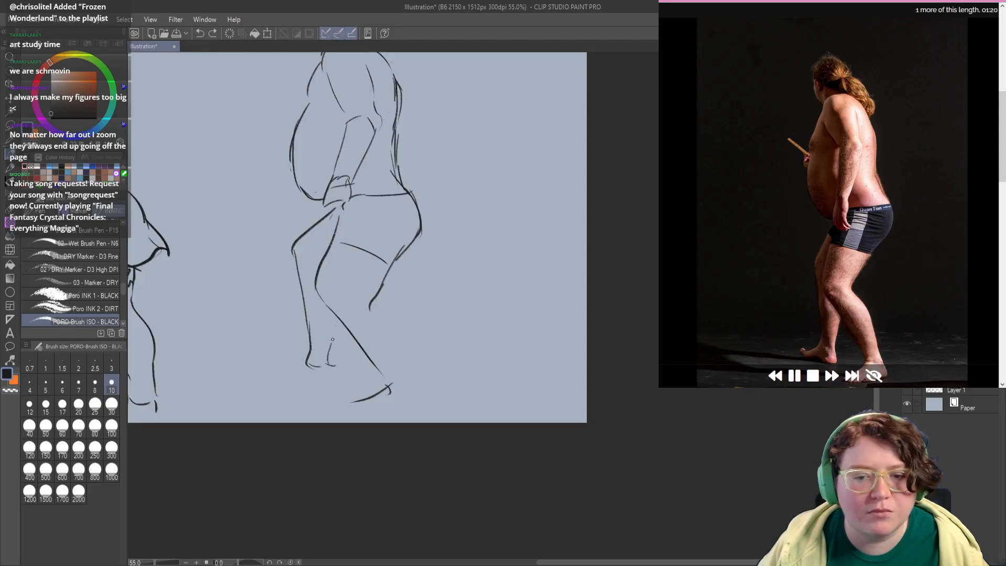
Step: Draw the far foot with toes, sole and heel, close the back of its calf and add the far shorts hem
{"action": "mouse_move", "coordinate": [337, 310]}
{"action": "left_mouse_down"}
{"action": "mouse_move", "coordinate": [334, 341]}
{"action": "mouse_move", "coordinate": [310, 349]}
{"action": "mouse_move", "coordinate": [297, 328]}
{"action": "mouse_move", "coordinate": [309, 291]}
{"action": "mouse_move", "coordinate": [266, 320]}
{"action": "left_mouse_up"}
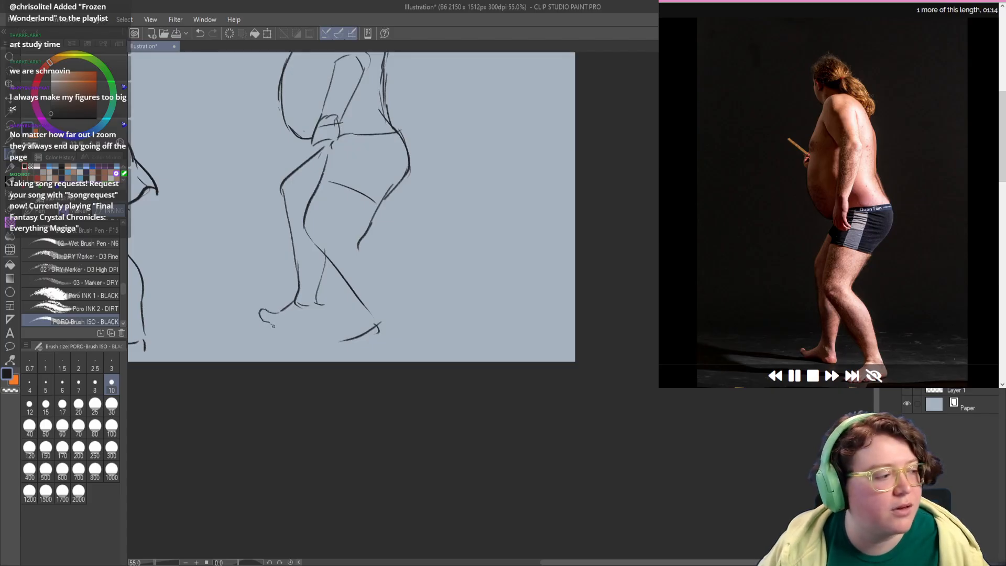
{"action": "key", "text": "ctrl+z"}
{"action": "mouse_move", "coordinate": [269, 320]}
{"action": "left_mouse_down"}
{"action": "mouse_move", "coordinate": [304, 333]}
{"action": "mouse_move", "coordinate": [290, 325]}
{"action": "mouse_move", "coordinate": [329, 320]}
{"action": "mouse_move", "coordinate": [316, 292]}
{"action": "mouse_move", "coordinate": [318, 241]}
{"action": "mouse_move", "coordinate": [347, 284]}
{"action": "mouse_move", "coordinate": [308, 278]}
{"action": "left_mouse_up"}
{"action": "key", "text": "ctrl+z"}
{"action": "key", "text": "ctrl+z"}
{"action": "left_click_drag", "start_coordinate": [279, 215], "coordinate": [339, 250]}
{"action": "key", "text": "ctrl+z"}
{"action": "key", "text": "ctrl+z"}
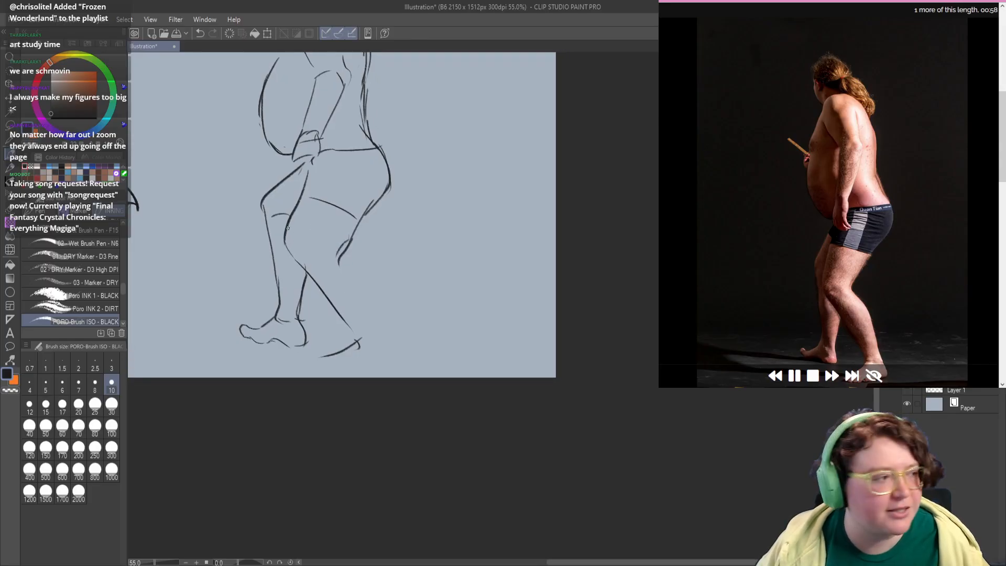
Step: Redraw and strengthen the near leg's front contour from the knee down the shin
{"action": "mouse_move", "coordinate": [286, 225]}
{"action": "left_mouse_down"}
{"action": "mouse_move", "coordinate": [288, 264]}
{"action": "mouse_move", "coordinate": [307, 273]}
{"action": "left_mouse_up"}
{"action": "key", "text": "ctrl+z"}
{"action": "key", "text": "ctrl+z"}
{"action": "left_click_drag", "start_coordinate": [285, 235], "coordinate": [348, 331]}
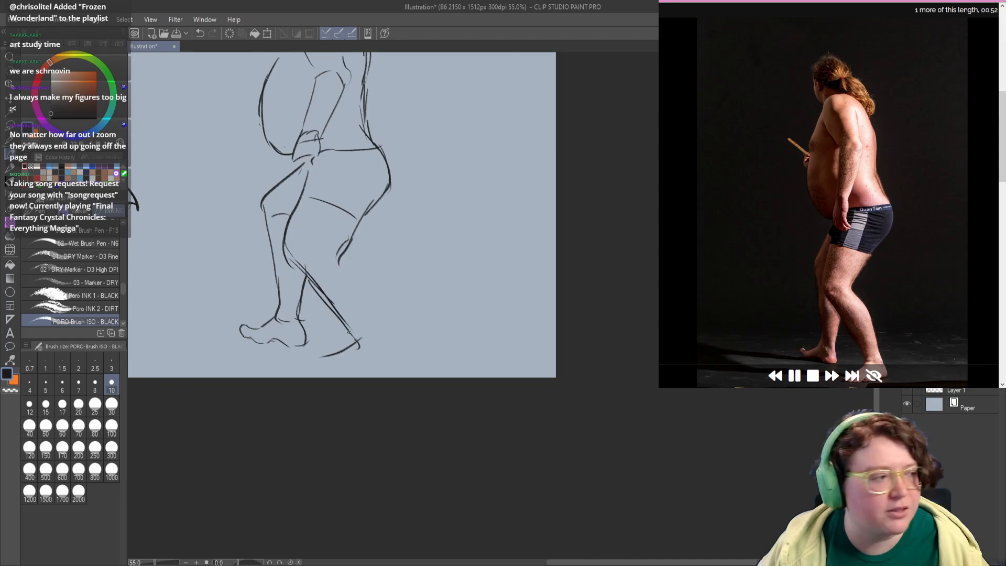
Step: Erase the line behind the near knee and redraw the back of the thigh and the calf down to the heel
{"action": "key", "text": "c"}
{"action": "mouse_move", "coordinate": [350, 239]}
{"action": "left_mouse_down"}
{"action": "mouse_move", "coordinate": [337, 265]}
{"action": "mouse_move", "coordinate": [347, 226]}
{"action": "mouse_move", "coordinate": [365, 211]}
{"action": "mouse_move", "coordinate": [329, 246]}
{"action": "left_mouse_up"}
{"action": "key", "text": "c"}
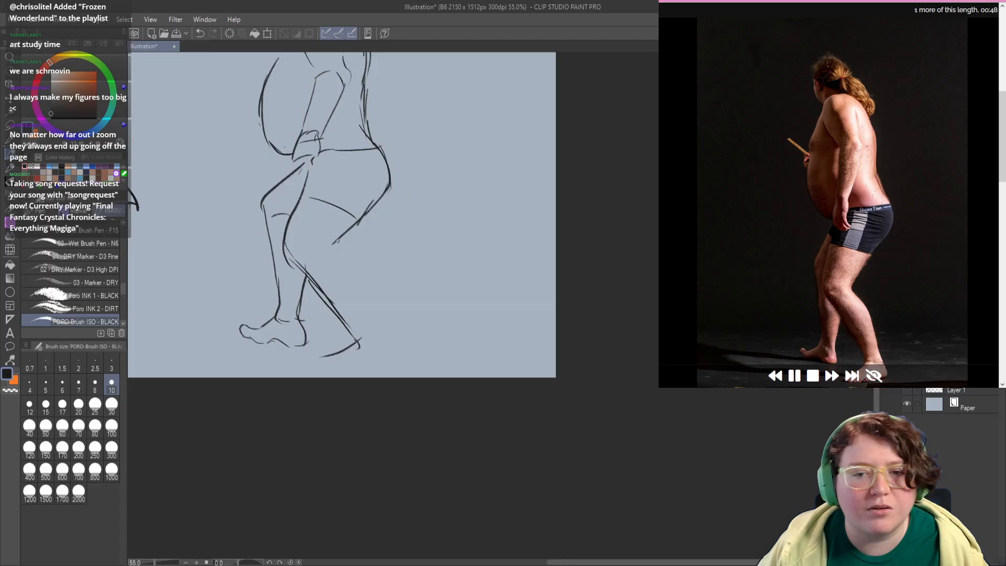
{"action": "key", "text": "ctrl+z"}
{"action": "left_click_drag", "start_coordinate": [367, 210], "coordinate": [328, 256]}
{"action": "key", "text": "ctrl+z"}
{"action": "mouse_move", "coordinate": [355, 220]}
{"action": "left_mouse_down"}
{"action": "mouse_move", "coordinate": [331, 254]}
{"action": "mouse_move", "coordinate": [355, 288]}
{"action": "mouse_move", "coordinate": [357, 274]}
{"action": "mouse_move", "coordinate": [340, 257]}
{"action": "mouse_move", "coordinate": [356, 301]}
{"action": "left_mouse_up"}
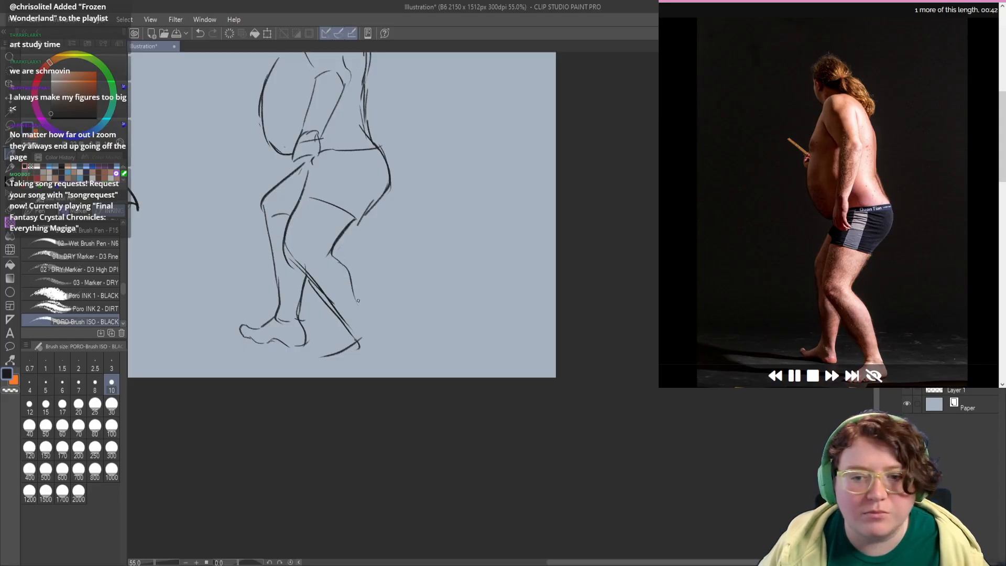
{"action": "key", "text": "ctrl+z"}
{"action": "mouse_move", "coordinate": [333, 254]}
{"action": "left_mouse_down"}
{"action": "mouse_move", "coordinate": [358, 280]}
{"action": "mouse_move", "coordinate": [379, 342]}
{"action": "mouse_move", "coordinate": [324, 354]}
{"action": "mouse_move", "coordinate": [353, 268]}
{"action": "mouse_move", "coordinate": [338, 276]}
{"action": "mouse_move", "coordinate": [351, 290]}
{"action": "mouse_move", "coordinate": [391, 258]}
{"action": "mouse_move", "coordinate": [402, 279]}
{"action": "left_mouse_up"}
{"action": "key", "text": "ctrl+z"}
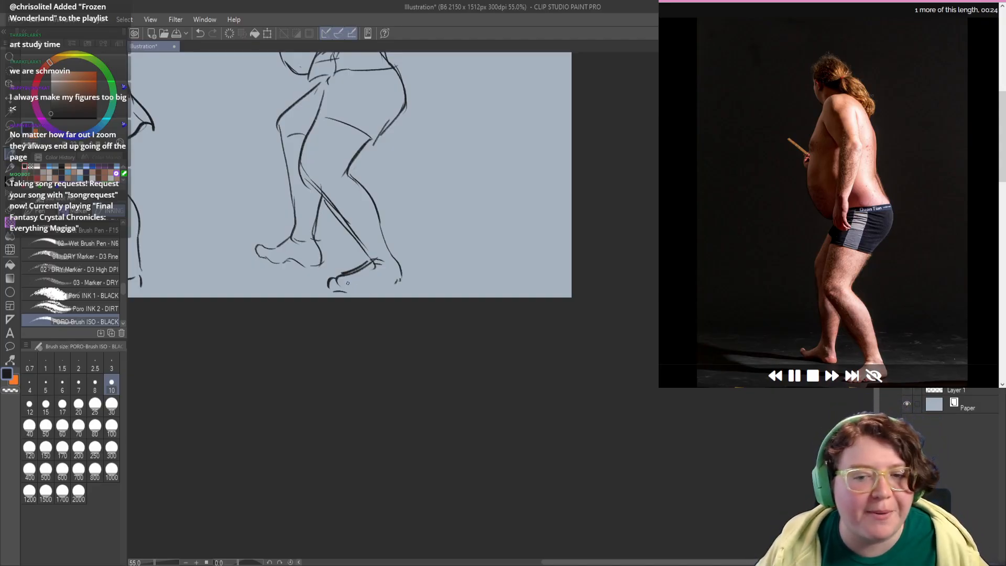
Step: Build up the near foot with toes, sole and a rounded heel, erasing and correcting strokes
{"action": "left_click_drag", "start_coordinate": [351, 278], "coordinate": [341, 290]}
{"action": "mouse_move", "coordinate": [344, 287]}
{"action": "left_mouse_down"}
{"action": "mouse_move", "coordinate": [338, 295]}
{"action": "mouse_move", "coordinate": [384, 289]}
{"action": "mouse_move", "coordinate": [403, 280]}
{"action": "mouse_move", "coordinate": [397, 261]}
{"action": "mouse_move", "coordinate": [395, 284]}
{"action": "mouse_move", "coordinate": [324, 287]}
{"action": "mouse_move", "coordinate": [365, 296]}
{"action": "left_mouse_up"}
{"action": "key", "text": "ctrl+z"}
{"action": "key", "text": "c"}
{"action": "key", "text": "c"}
{"action": "key", "text": "c"}
{"action": "key", "text": "ctrl+z"}
{"action": "left_click_drag", "start_coordinate": [389, 226], "coordinate": [388, 318]}
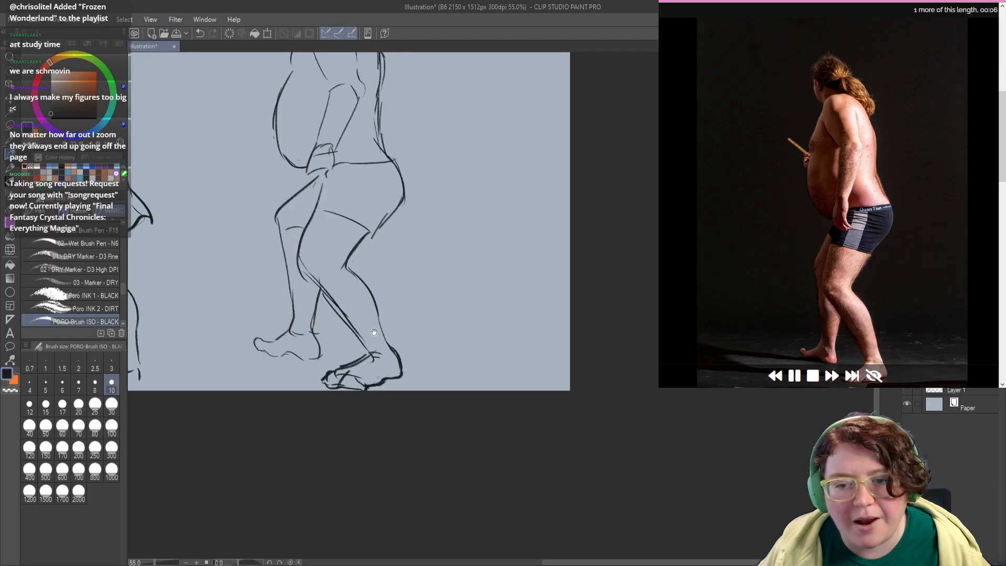
Step: Thicken the near shin line from below the knee to the ankle
{"action": "key", "text": "ctrl+z"}
{"action": "left_click_drag", "start_coordinate": [325, 291], "coordinate": [367, 350]}
{"action": "key", "text": "ctrl+z"}
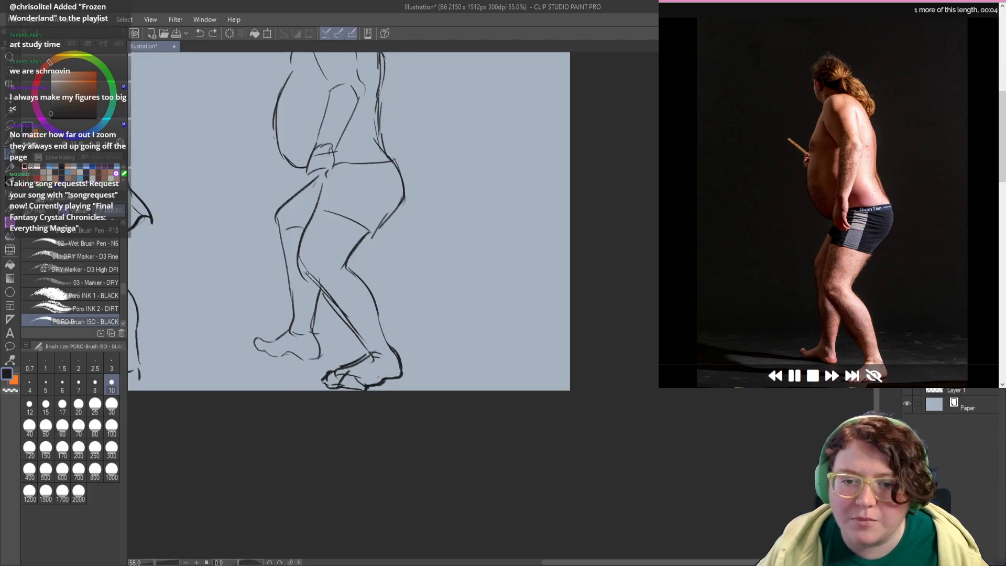
{"action": "left_click_drag", "start_coordinate": [306, 270], "coordinate": [364, 350]}
Step: Mark a small dot inside the standing man's head outline for the face
{"action": "left_click_drag", "start_coordinate": [350, 278], "coordinate": [371, 440]}
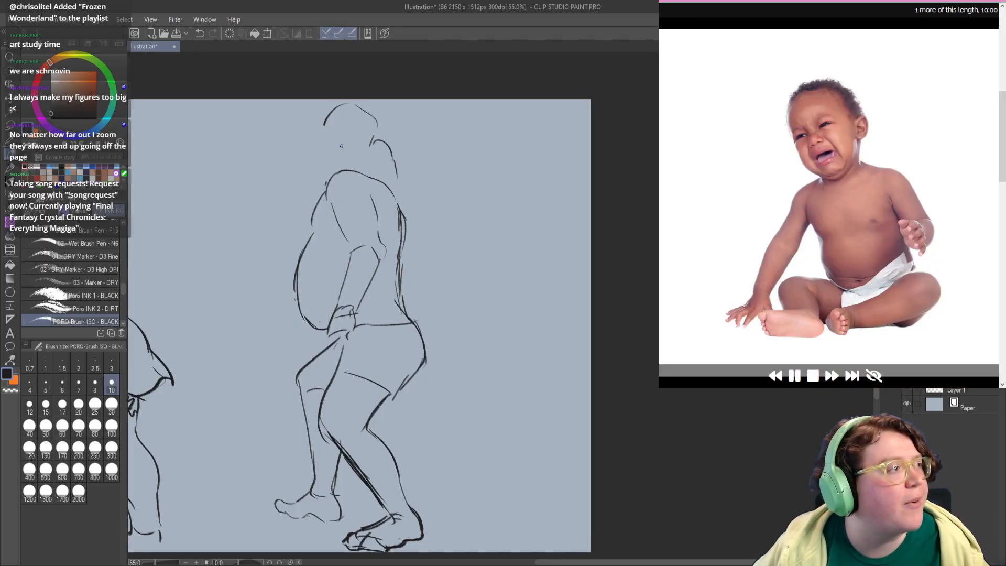
{"action": "left_click_drag", "start_coordinate": [339, 139], "coordinate": [341, 146]}
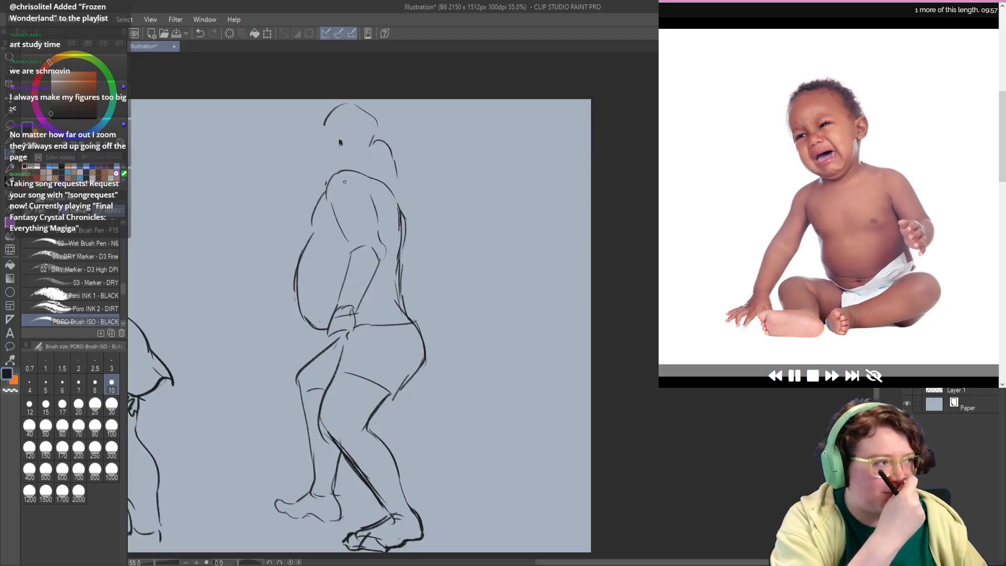
{"action": "left_click_drag", "start_coordinate": [348, 296], "coordinate": [482, 290]}
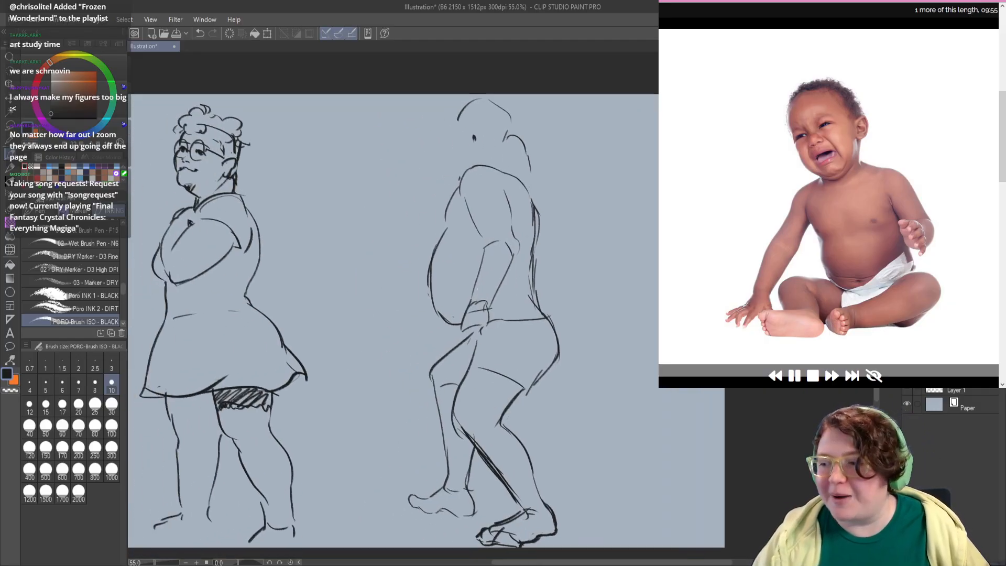
Step: Hide the layer with the finished figures and add a new empty layer for the next pose
{"action": "left_click", "coordinate": [907, 369]}
{"action": "key", "text": "ctrl+shift+n"}
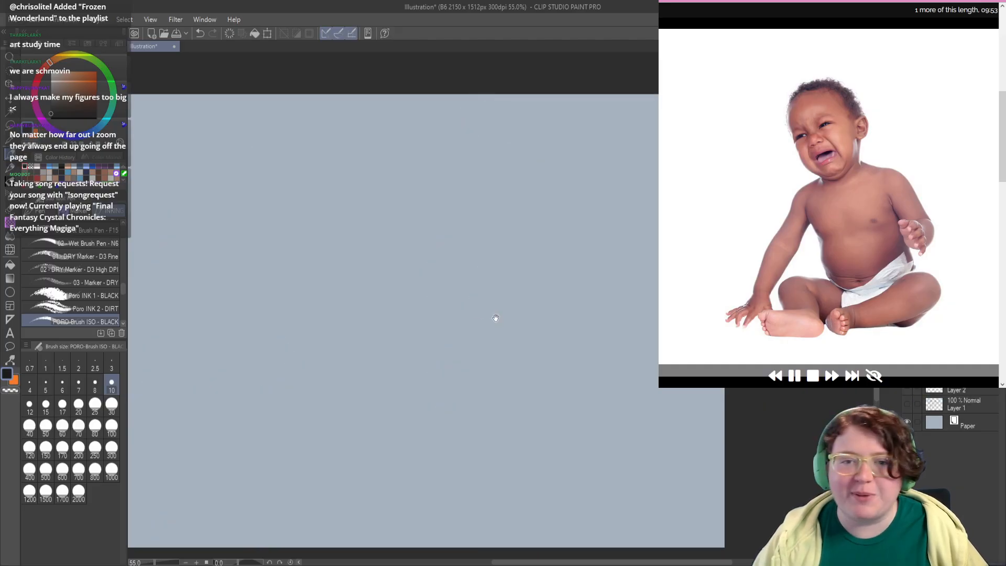
{"action": "left_click_drag", "start_coordinate": [431, 261], "coordinate": [499, 265]}
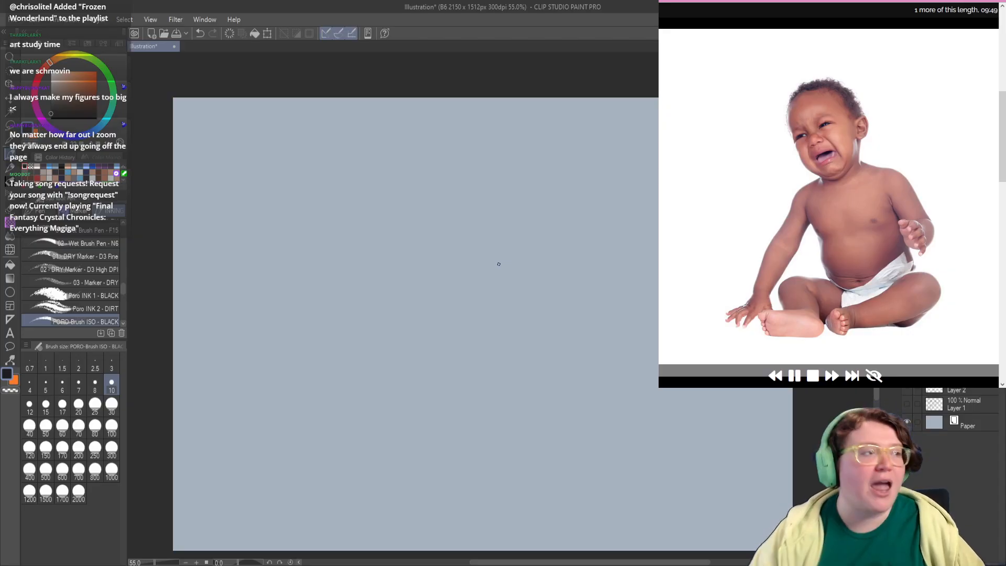
{"action": "mouse_move", "coordinate": [300, 269]}
{"action": "left_mouse_down"}
{"action": "mouse_move", "coordinate": [290, 239]}
{"action": "mouse_move", "coordinate": [296, 268]}
{"action": "left_mouse_up"}
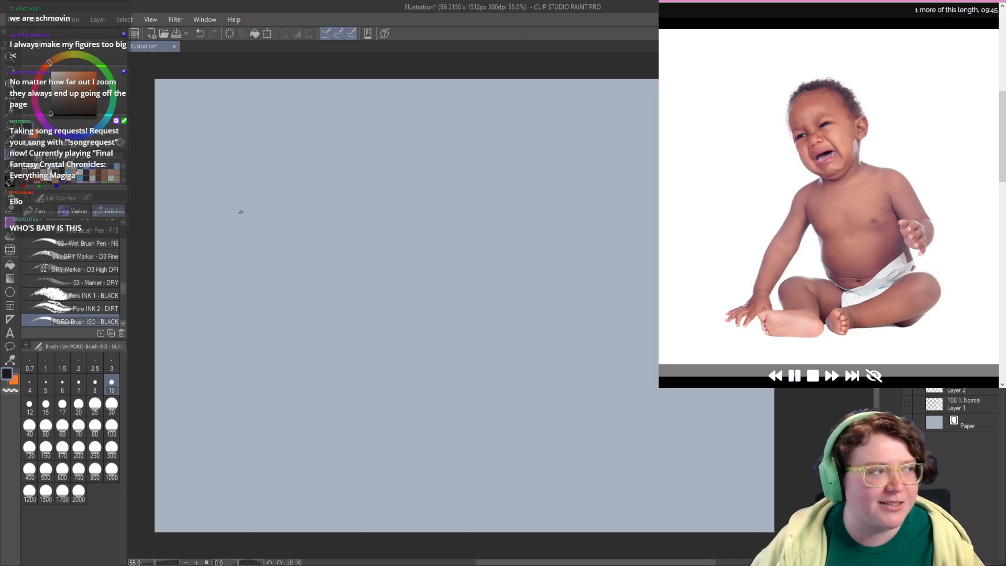
Step: Sketch the seated baby's head as a tilted oval with a cheek and jaw line, undoing faulty strokes
{"action": "left_click_drag", "start_coordinate": [345, 201], "coordinate": [355, 230]}
{"action": "mouse_move", "coordinate": [312, 179]}
{"action": "left_mouse_down"}
{"action": "mouse_move", "coordinate": [388, 217]}
{"action": "mouse_move", "coordinate": [410, 157]}
{"action": "mouse_move", "coordinate": [403, 208]}
{"action": "left_mouse_up"}
{"action": "key", "text": "ctrl+z"}
{"action": "key", "text": "ctrl+z"}
{"action": "mouse_move", "coordinate": [346, 229]}
{"action": "left_mouse_down"}
{"action": "mouse_move", "coordinate": [317, 155]}
{"action": "mouse_move", "coordinate": [387, 224]}
{"action": "mouse_move", "coordinate": [334, 122]}
{"action": "mouse_move", "coordinate": [386, 220]}
{"action": "mouse_move", "coordinate": [407, 167]}
{"action": "mouse_move", "coordinate": [396, 226]}
{"action": "mouse_move", "coordinate": [366, 227]}
{"action": "left_mouse_up"}
Step: Draw the baby's torso outline below the head with the chest side, rounded belly and lower curve, retrying the first strokes
{"action": "key", "text": "ctrl+z"}
{"action": "key", "text": "ctrl+z"}
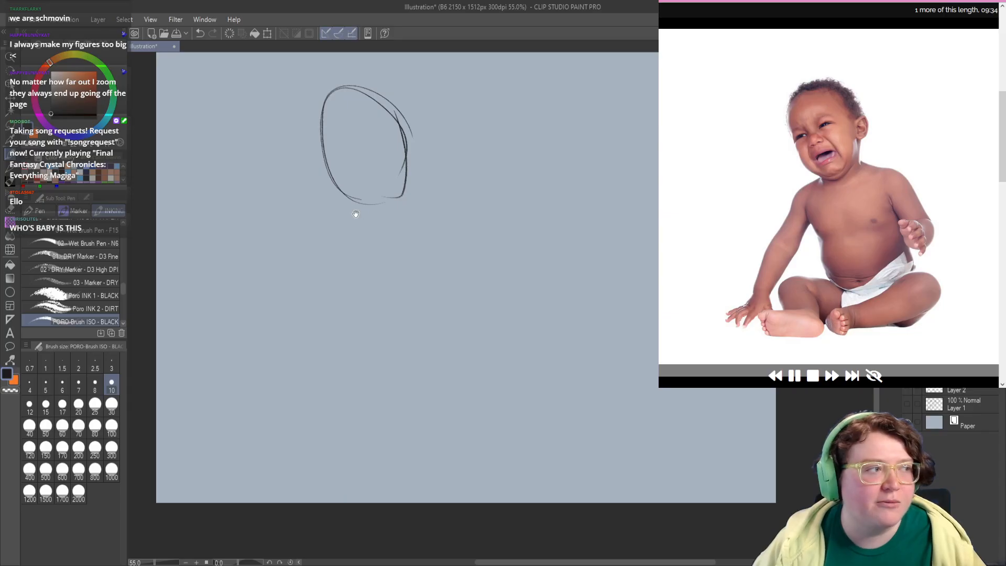
{"action": "mouse_move", "coordinate": [356, 215]}
{"action": "left_mouse_down"}
{"action": "mouse_move", "coordinate": [320, 216]}
{"action": "mouse_move", "coordinate": [347, 265]}
{"action": "mouse_move", "coordinate": [325, 301]}
{"action": "left_mouse_up"}
{"action": "key", "text": "ctrl+z"}
{"action": "left_click_drag", "start_coordinate": [315, 260], "coordinate": [399, 234]}
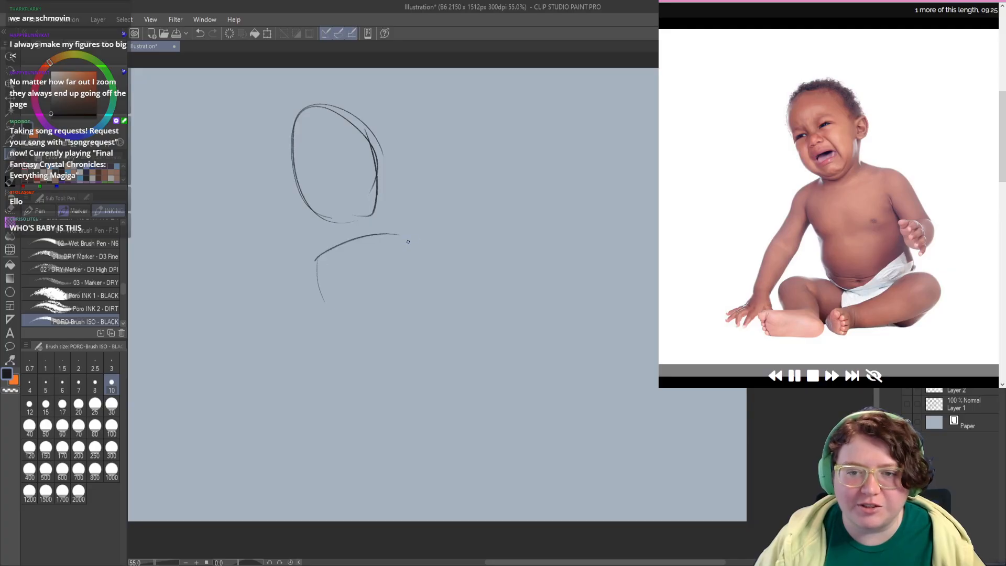
{"action": "key", "text": "ctrl+z"}
{"action": "key", "text": "ctrl+z"}
{"action": "left_click_drag", "start_coordinate": [309, 258], "coordinate": [337, 306]}
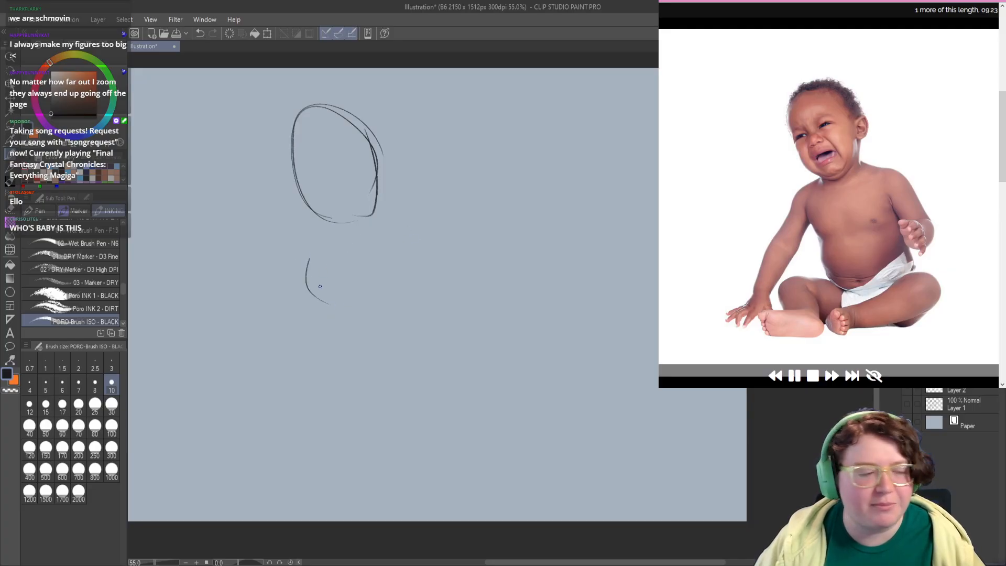
{"action": "key", "text": "ctrl+z"}
{"action": "mouse_move", "coordinate": [309, 259]}
{"action": "left_mouse_down"}
{"action": "mouse_move", "coordinate": [354, 394]}
{"action": "mouse_move", "coordinate": [437, 352]}
{"action": "left_mouse_up"}
{"action": "left_click_drag", "start_coordinate": [368, 386], "coordinate": [366, 321]}
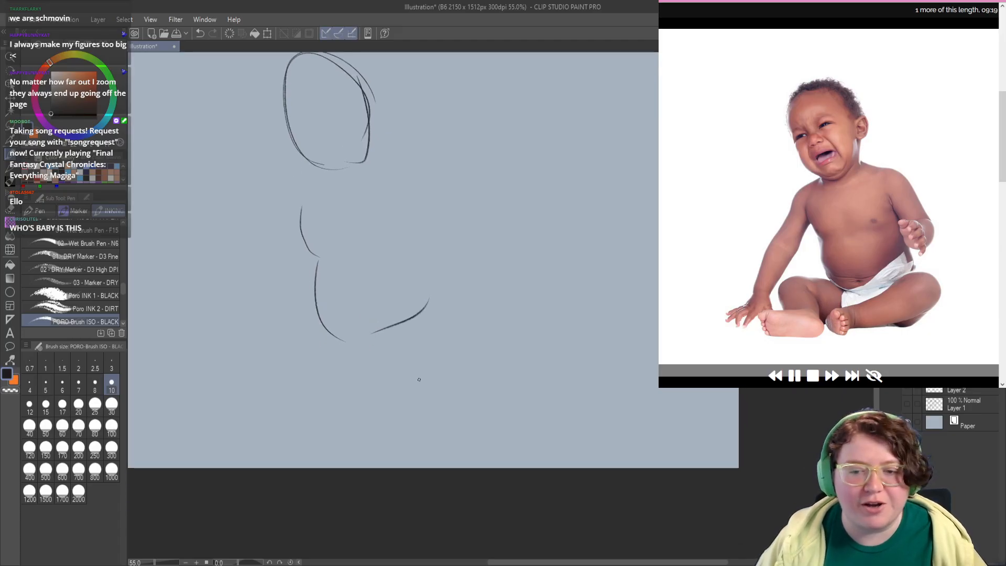
Step: Draw the baby's bent right-hand leg with a rounded knee curve and the underside of the calf, retrying faulty strokes
{"action": "mouse_move", "coordinate": [429, 313]}
{"action": "left_mouse_down"}
{"action": "mouse_move", "coordinate": [490, 343]}
{"action": "mouse_move", "coordinate": [454, 394]}
{"action": "mouse_move", "coordinate": [375, 405]}
{"action": "left_mouse_up"}
{"action": "key", "text": "ctrl+z"}
{"action": "key", "text": "ctrl+z"}
{"action": "left_click_drag", "start_coordinate": [487, 339], "coordinate": [398, 398]}
{"action": "key", "text": "ctrl+z"}
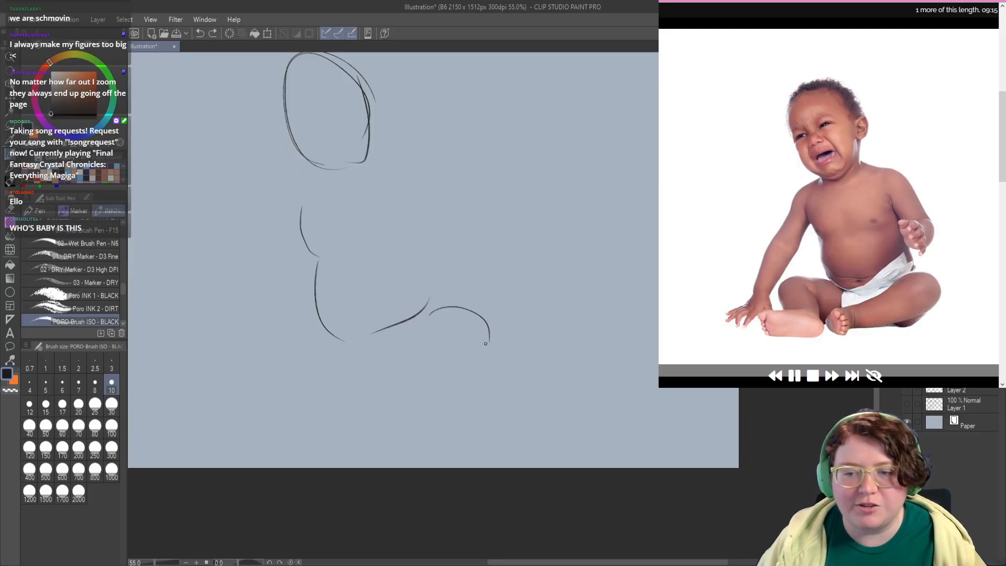
{"action": "mouse_move", "coordinate": [489, 342]}
{"action": "left_mouse_down"}
{"action": "mouse_move", "coordinate": [396, 400]}
{"action": "mouse_move", "coordinate": [451, 391]}
{"action": "mouse_move", "coordinate": [443, 396]}
{"action": "mouse_move", "coordinate": [399, 384]}
{"action": "mouse_move", "coordinate": [373, 357]}
{"action": "left_mouse_up"}
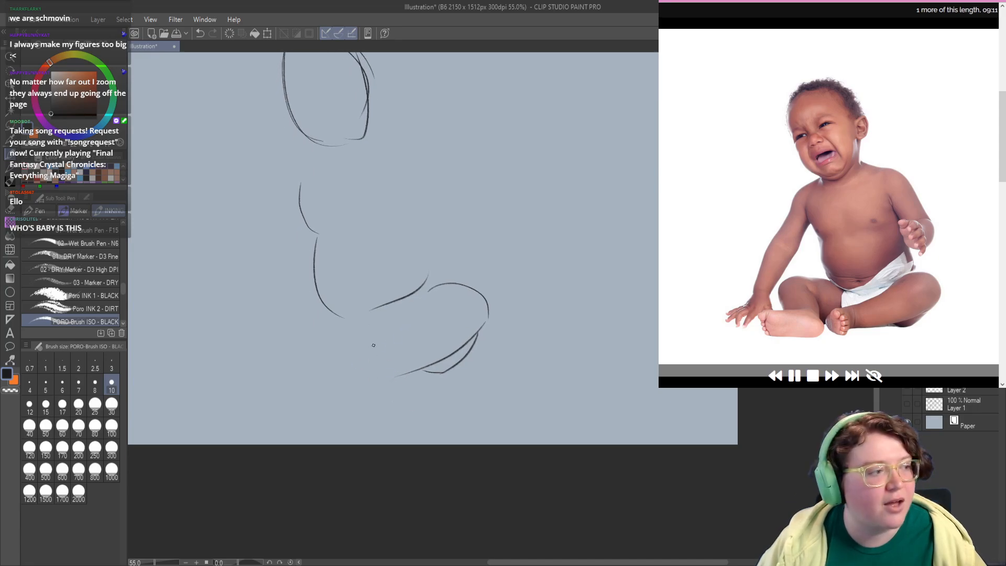
Step: Add the right-hand leg's upper shin line and a rounded foot with toes at its end
{"action": "mouse_move", "coordinate": [418, 320]}
{"action": "left_mouse_down"}
{"action": "mouse_move", "coordinate": [353, 362]}
{"action": "mouse_move", "coordinate": [362, 384]}
{"action": "mouse_move", "coordinate": [398, 381]}
{"action": "mouse_move", "coordinate": [363, 387]}
{"action": "left_mouse_up"}
{"action": "key", "text": "ctrl+z"}
{"action": "left_click_drag", "start_coordinate": [391, 349], "coordinate": [392, 388]}
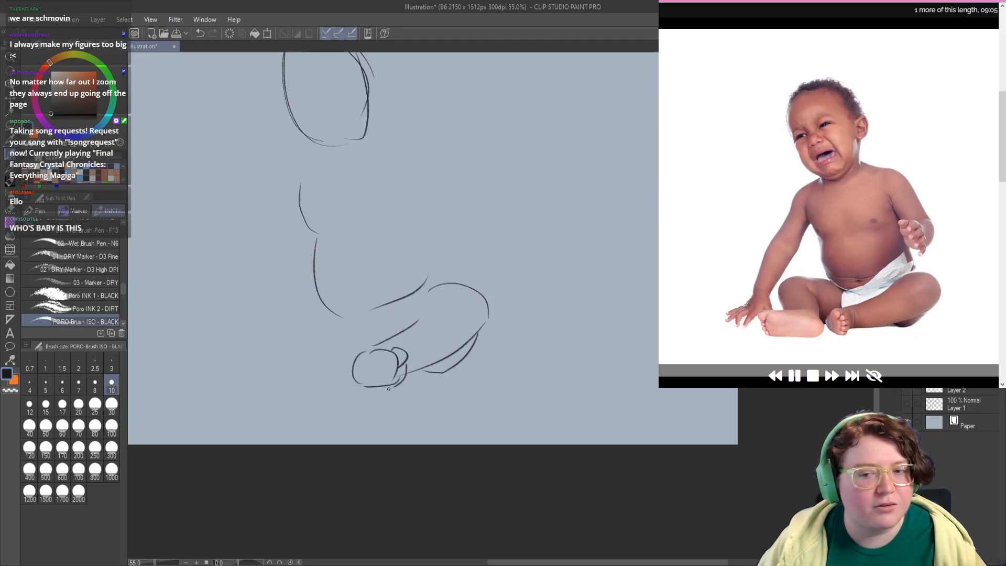
{"action": "mouse_move", "coordinate": [337, 369]}
{"action": "left_mouse_down"}
{"action": "mouse_move", "coordinate": [349, 377]}
{"action": "mouse_move", "coordinate": [335, 353]}
{"action": "mouse_move", "coordinate": [281, 330]}
{"action": "left_mouse_up"}
{"action": "key", "text": "ctrl+z"}
{"action": "mouse_move", "coordinate": [353, 320]}
{"action": "left_mouse_down"}
{"action": "mouse_move", "coordinate": [279, 316]}
{"action": "mouse_move", "coordinate": [310, 318]}
{"action": "mouse_move", "coordinate": [264, 339]}
{"action": "mouse_move", "coordinate": [286, 374]}
{"action": "left_mouse_up"}
{"action": "key", "text": "ctrl+z"}
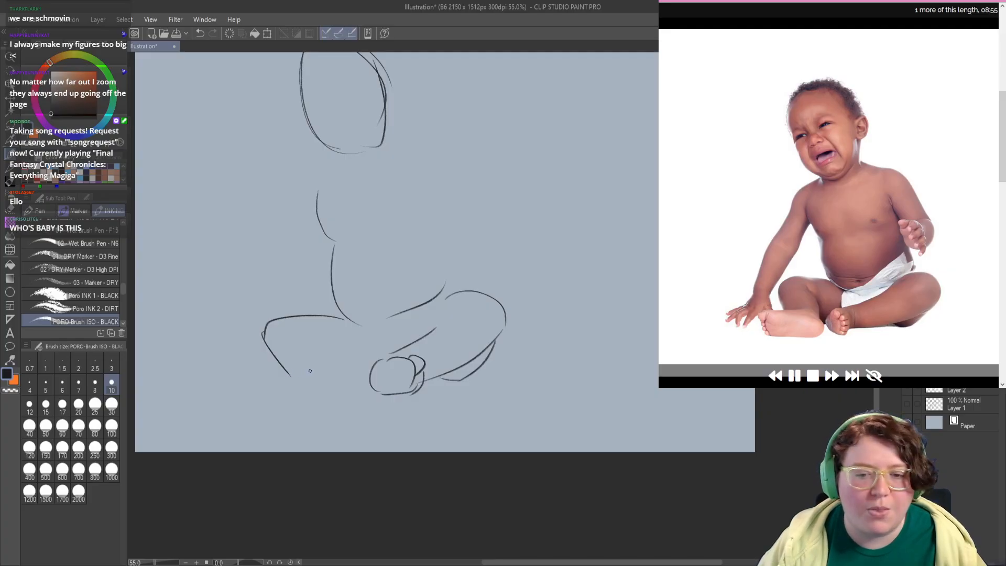
{"action": "key", "text": "ctrl+z"}
{"action": "mouse_move", "coordinate": [309, 371]}
{"action": "left_mouse_down"}
{"action": "mouse_move", "coordinate": [271, 380]}
{"action": "mouse_move", "coordinate": [286, 410]}
{"action": "left_mouse_up"}
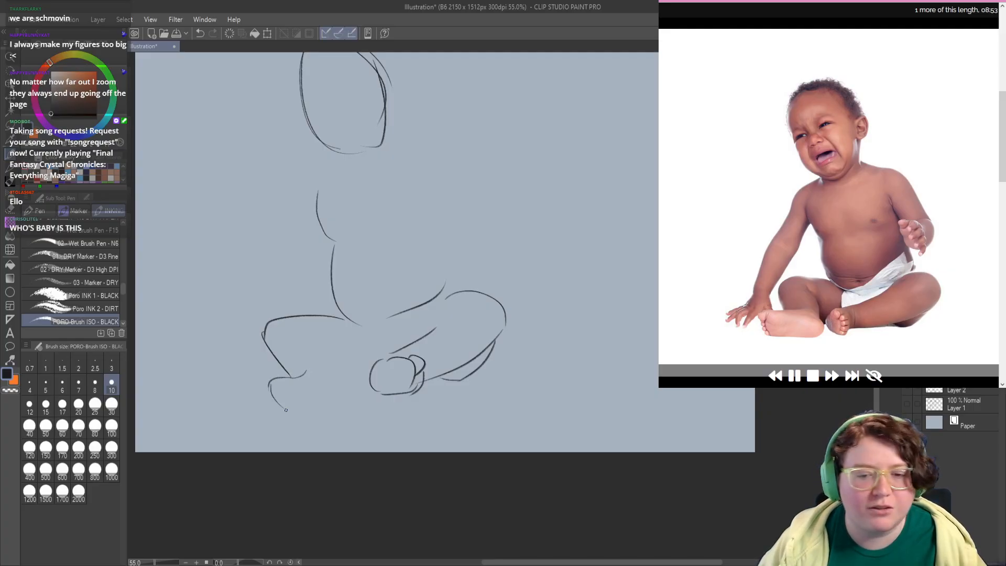
{"action": "key", "text": "ctrl+z"}
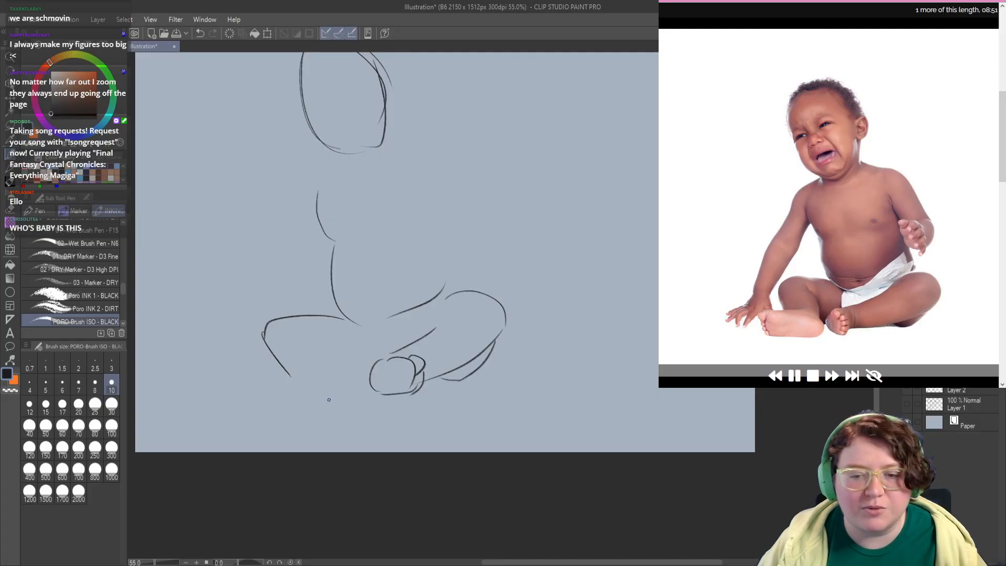
{"action": "mouse_move", "coordinate": [264, 390]}
{"action": "left_mouse_down"}
{"action": "mouse_move", "coordinate": [345, 381]}
{"action": "mouse_move", "coordinate": [307, 400]}
{"action": "mouse_move", "coordinate": [274, 398]}
{"action": "left_mouse_up"}
{"action": "mouse_move", "coordinate": [334, 356]}
{"action": "left_mouse_down"}
{"action": "mouse_move", "coordinate": [313, 351]}
{"action": "mouse_move", "coordinate": [320, 375]}
{"action": "left_mouse_up"}
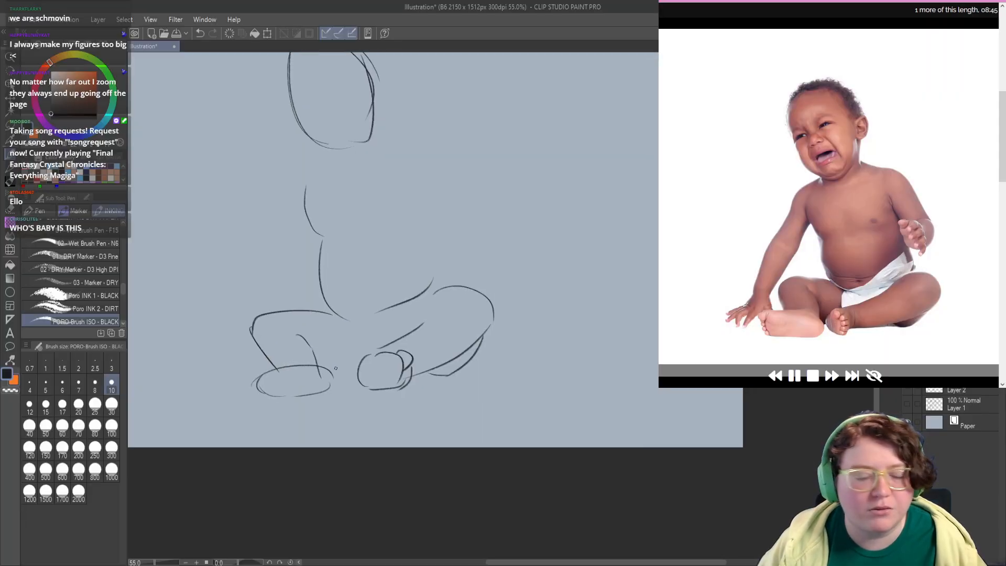
{"action": "key", "text": "ctrl+z"}
{"action": "key", "text": "ctrl+z"}
{"action": "key", "text": "ctrl+z"}
{"action": "key", "text": "ctrl+z"}
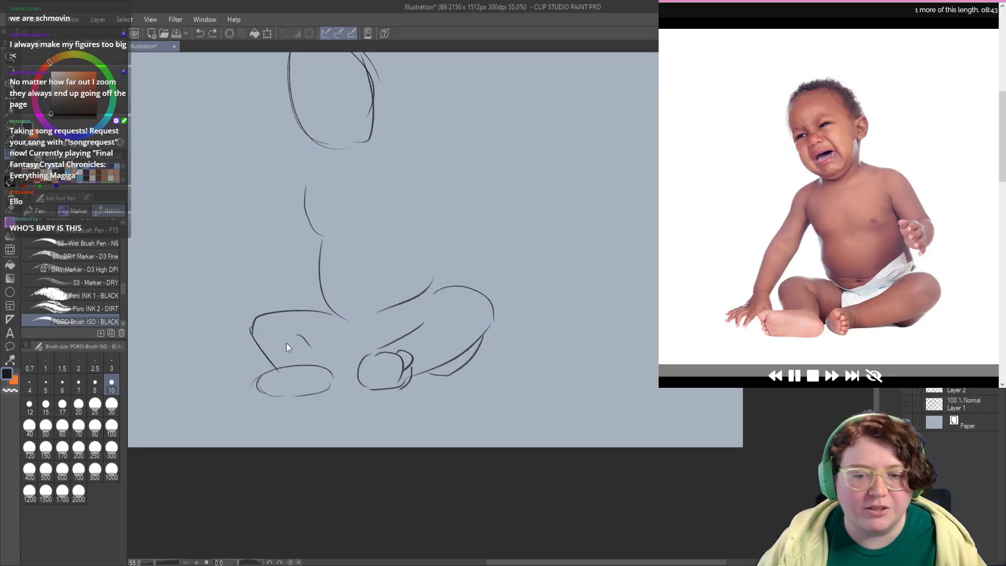
{"action": "key", "text": "ctrl+z"}
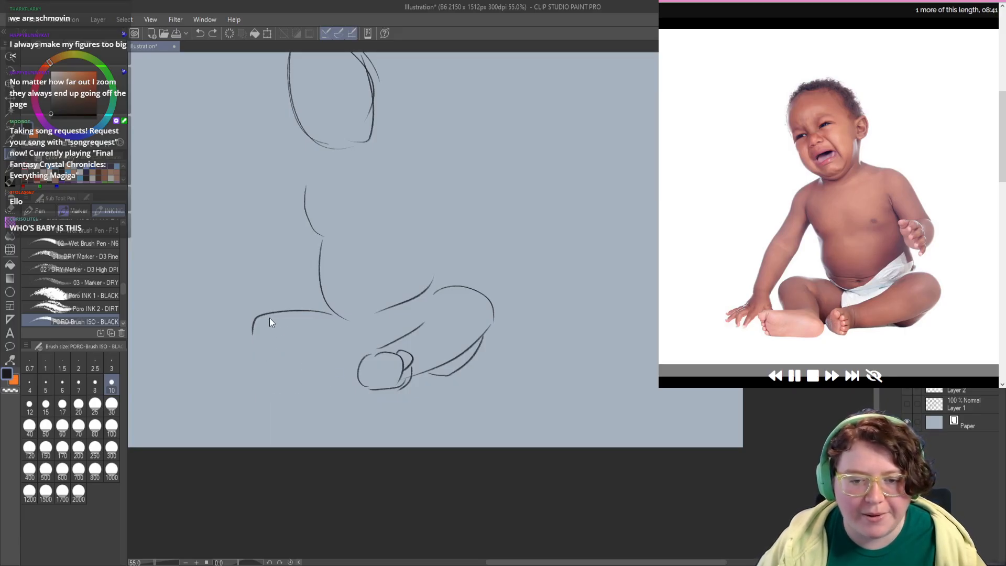
{"action": "key", "text": "ctrl+z"}
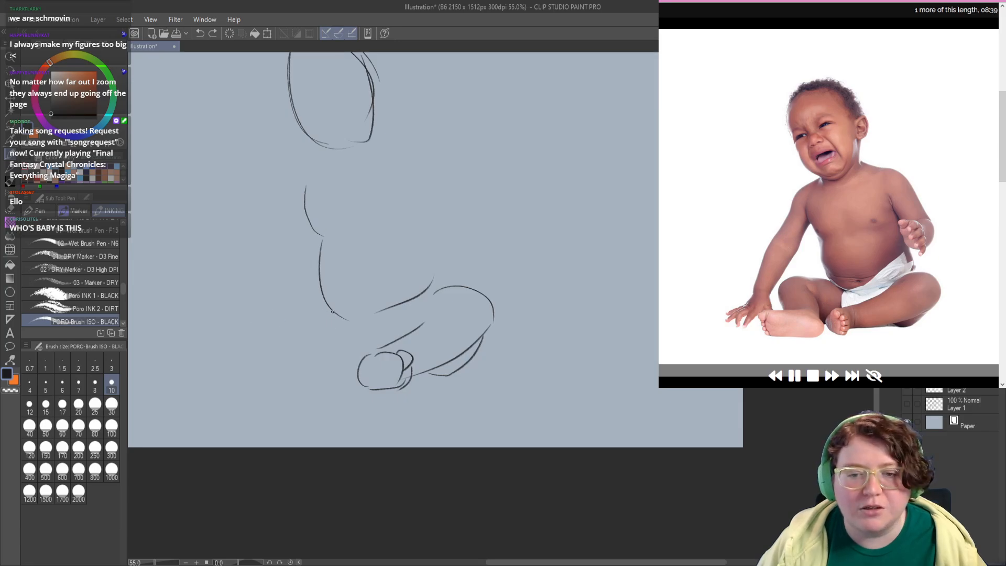
Step: Draw the left-hand leg's thigh line out to a bent knee and down the outer shin, retrying strokes
{"action": "left_click_drag", "start_coordinate": [335, 316], "coordinate": [258, 331]}
{"action": "key", "text": "ctrl+z"}
{"action": "mouse_move", "coordinate": [338, 318]}
{"action": "left_mouse_down"}
{"action": "mouse_move", "coordinate": [270, 310]}
{"action": "mouse_move", "coordinate": [280, 309]}
{"action": "mouse_move", "coordinate": [248, 328]}
{"action": "mouse_move", "coordinate": [291, 377]}
{"action": "left_mouse_up"}
{"action": "key", "text": "ctrl+z"}
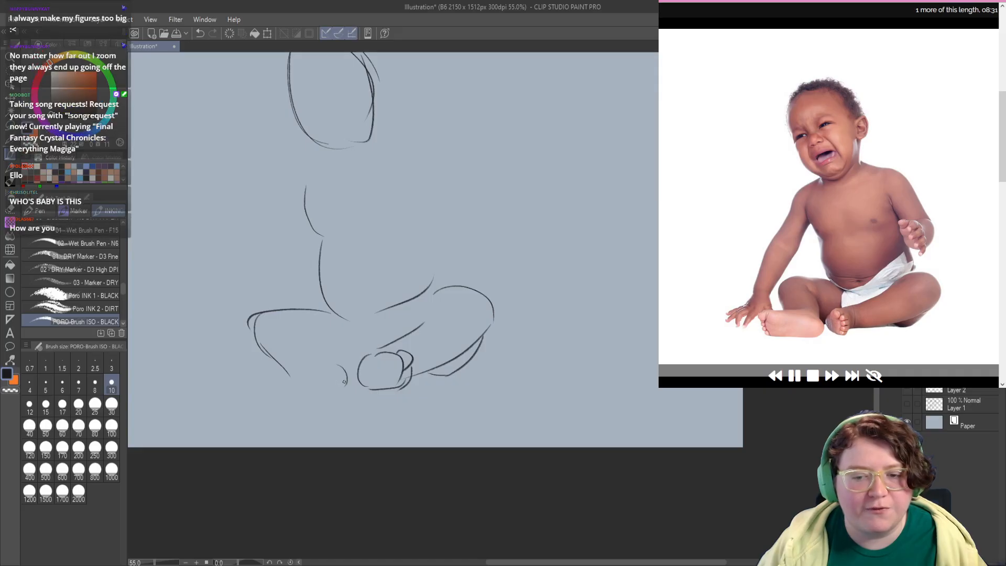
Step: Sketch the left-hand foot as a long flat oval below the shin, undoing faulty strokes
{"action": "left_click_drag", "start_coordinate": [343, 367], "coordinate": [310, 394]}
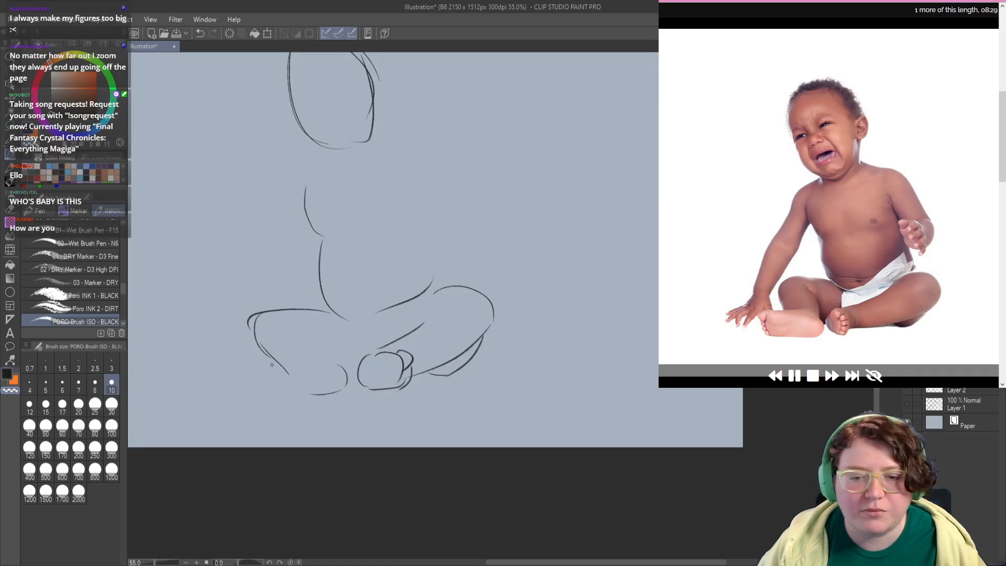
{"action": "mouse_move", "coordinate": [313, 394]}
{"action": "left_mouse_down"}
{"action": "mouse_move", "coordinate": [274, 362]}
{"action": "mouse_move", "coordinate": [281, 380]}
{"action": "mouse_move", "coordinate": [277, 373]}
{"action": "mouse_move", "coordinate": [328, 369]}
{"action": "mouse_move", "coordinate": [289, 364]}
{"action": "mouse_move", "coordinate": [343, 375]}
{"action": "left_mouse_up"}
{"action": "key", "text": "ctrl+z"}
{"action": "key", "text": "ctrl+z"}
{"action": "key", "text": "ctrl+z"}
{"action": "key", "text": "ctrl+z"}
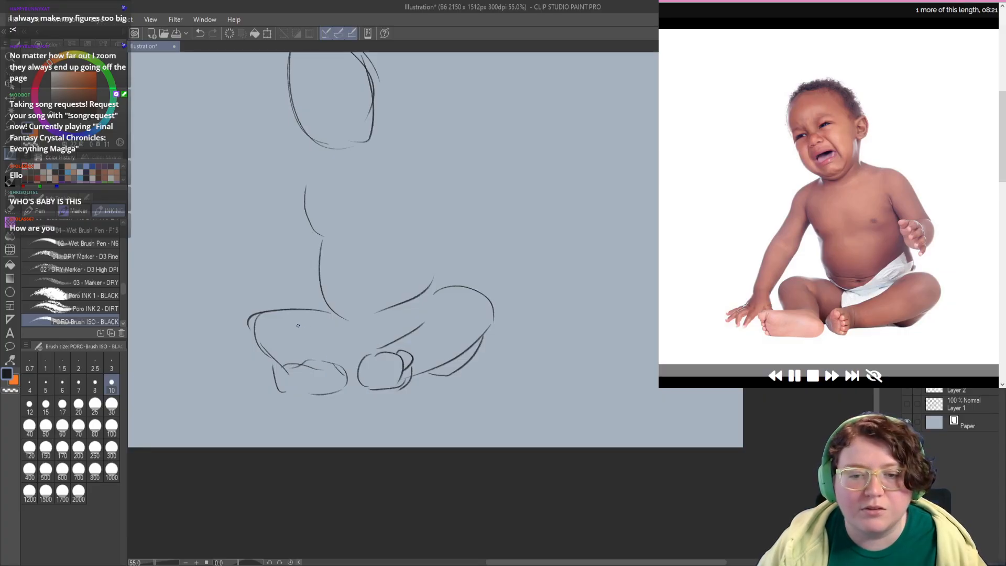
{"action": "key", "text": "ctrl+z"}
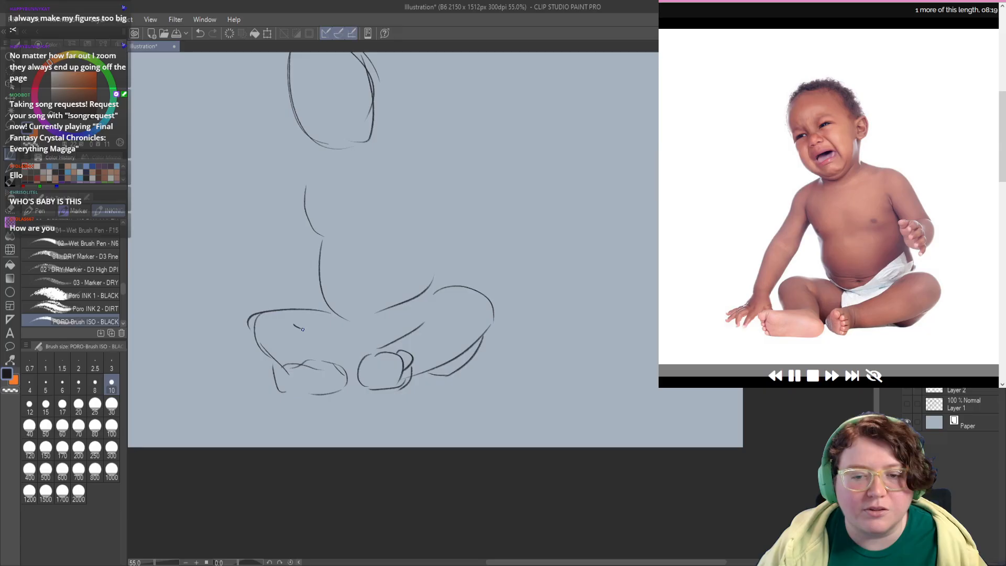
Step: Draw the left-hand leg's inner shin line and the short line between the legs, and mark the belly's lower corner
{"action": "left_click_drag", "start_coordinate": [294, 323], "coordinate": [348, 364]}
{"action": "key", "text": "ctrl+z"}
{"action": "left_click_drag", "start_coordinate": [334, 315], "coordinate": [341, 346]}
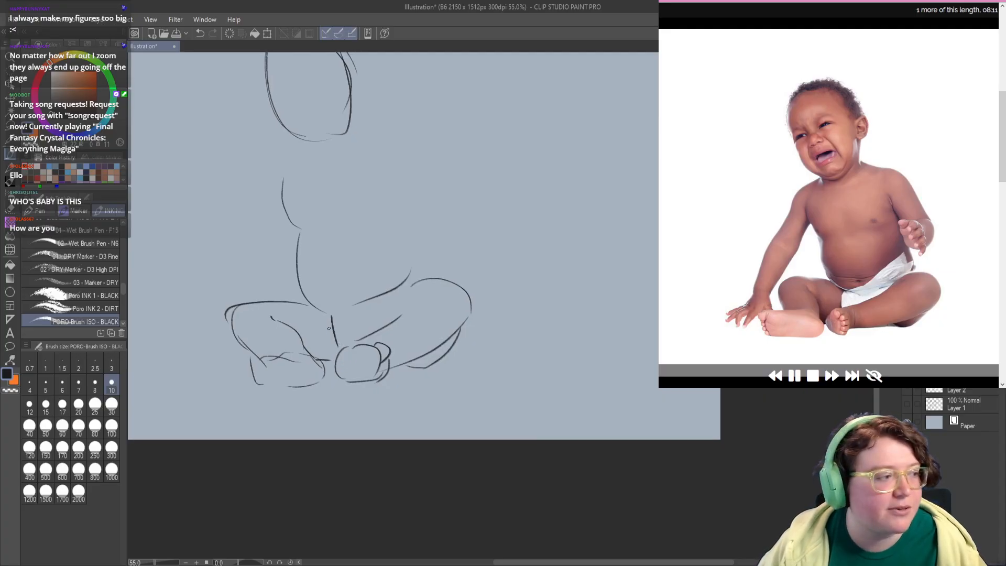
{"action": "left_click_drag", "start_coordinate": [308, 295], "coordinate": [315, 317]}
{"action": "key", "text": "ctrl+z"}
Step: Draw the outer edge of the supporting arm from the shoulder to the forearm in two strokes, redoing the first attempt
{"action": "mouse_move", "coordinate": [330, 247]}
{"action": "left_mouse_down"}
{"action": "mouse_move", "coordinate": [321, 278]}
{"action": "mouse_move", "coordinate": [366, 283]}
{"action": "left_mouse_up"}
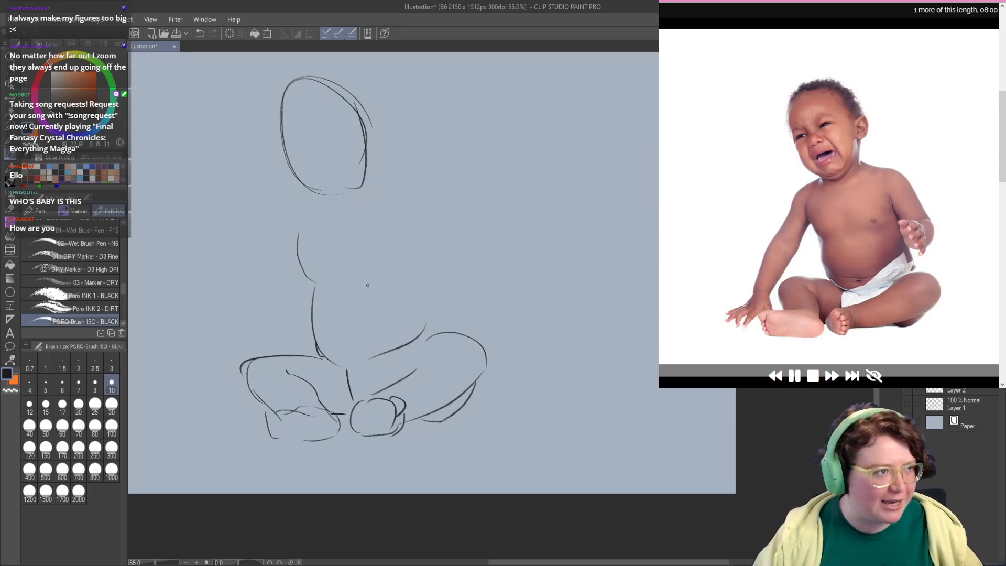
{"action": "left_click_drag", "start_coordinate": [317, 261], "coordinate": [281, 264]}
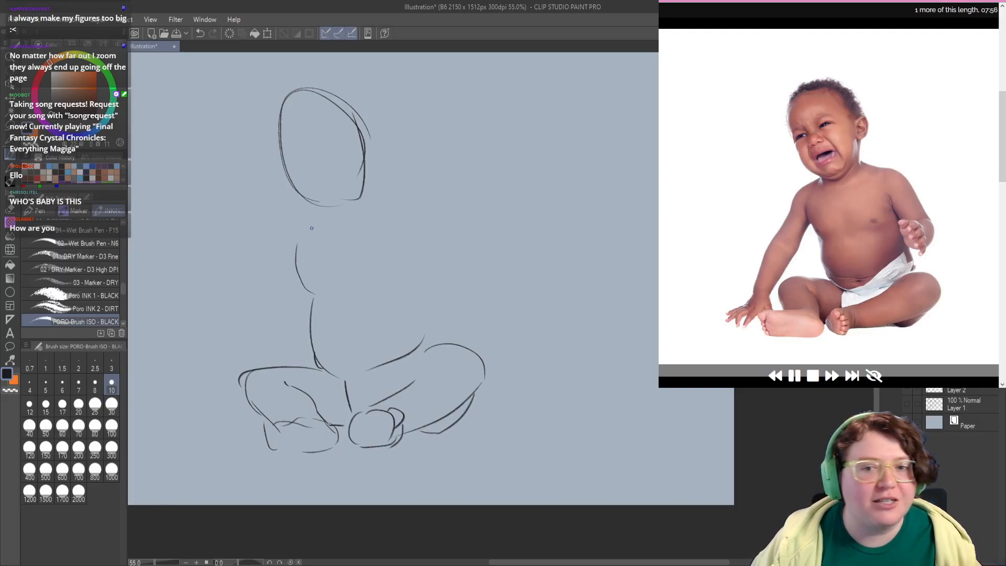
{"action": "left_click_drag", "start_coordinate": [297, 219], "coordinate": [228, 336]}
{"action": "key", "text": "ctrl+z"}
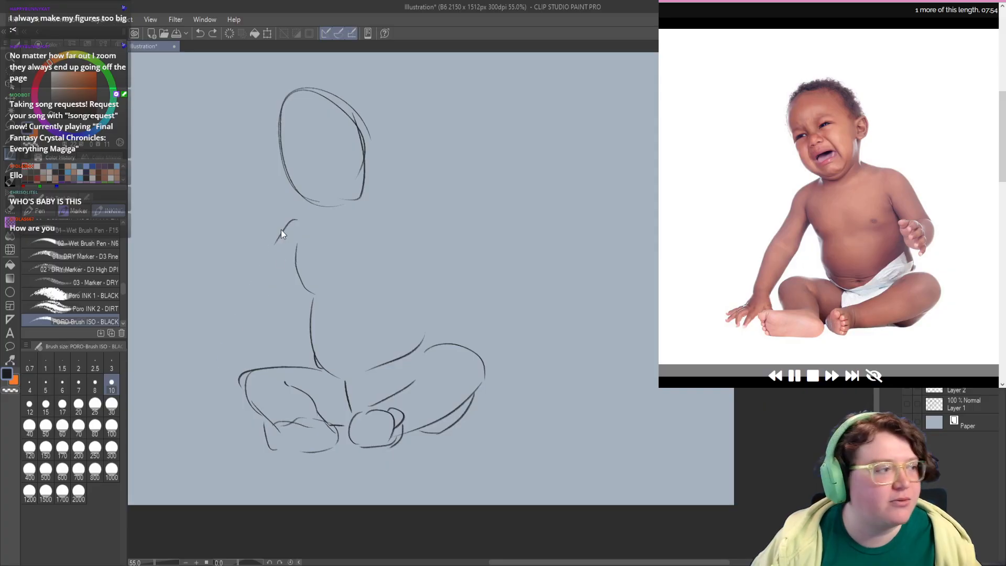
{"action": "left_click_drag", "start_coordinate": [297, 215], "coordinate": [229, 353]}
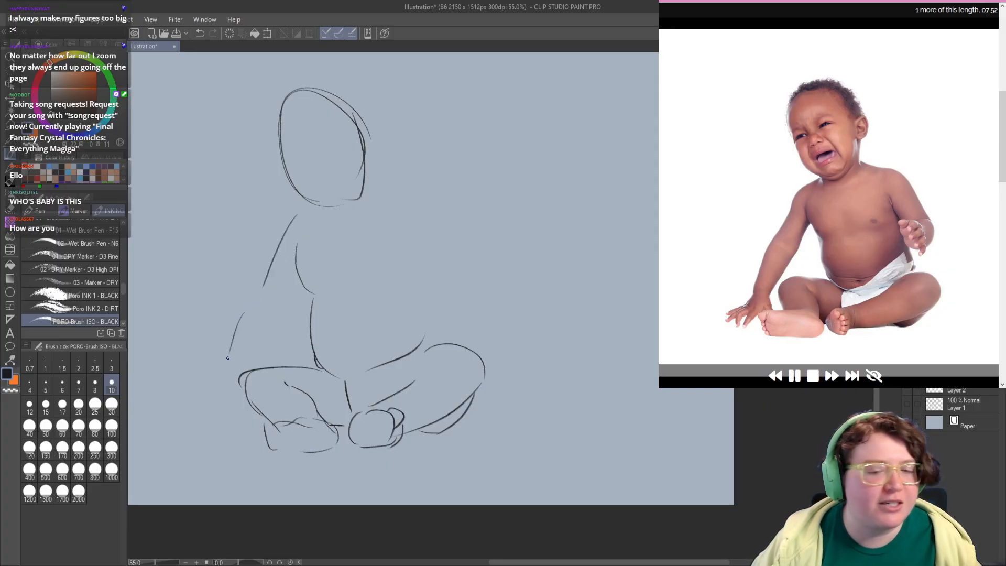
Step: Reinforce both feet with bolder rounded outlines
{"action": "left_click_drag", "start_coordinate": [210, 399], "coordinate": [257, 353]}
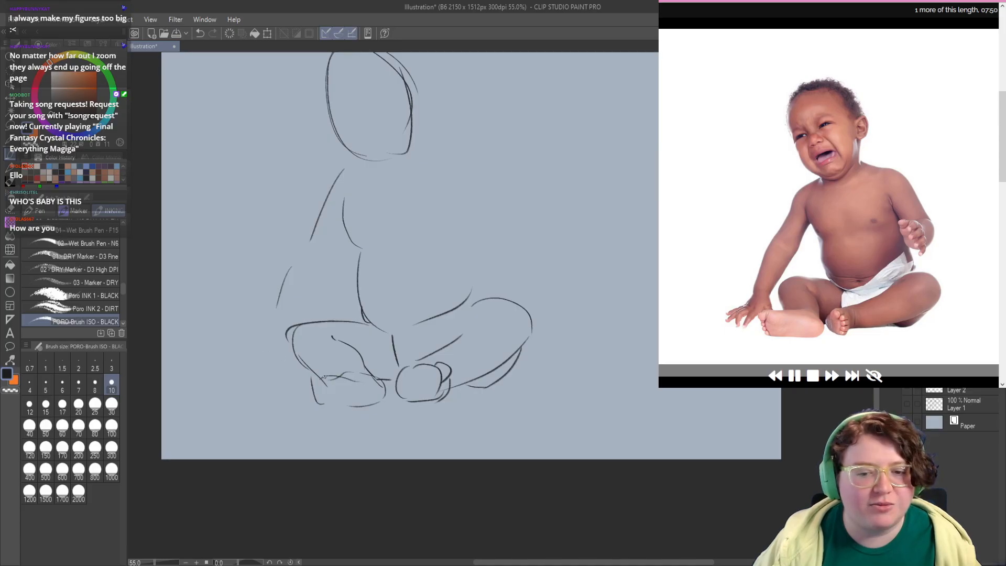
{"action": "mouse_move", "coordinate": [343, 371]}
{"action": "left_mouse_down"}
{"action": "mouse_move", "coordinate": [295, 388]}
{"action": "mouse_move", "coordinate": [314, 404]}
{"action": "mouse_move", "coordinate": [354, 402]}
{"action": "mouse_move", "coordinate": [345, 391]}
{"action": "mouse_move", "coordinate": [401, 399]}
{"action": "left_mouse_up"}
{"action": "mouse_move", "coordinate": [385, 363]}
{"action": "left_mouse_down"}
{"action": "mouse_move", "coordinate": [410, 397]}
{"action": "mouse_move", "coordinate": [397, 401]}
{"action": "mouse_move", "coordinate": [412, 396]}
{"action": "mouse_move", "coordinate": [415, 365]}
{"action": "left_mouse_up"}
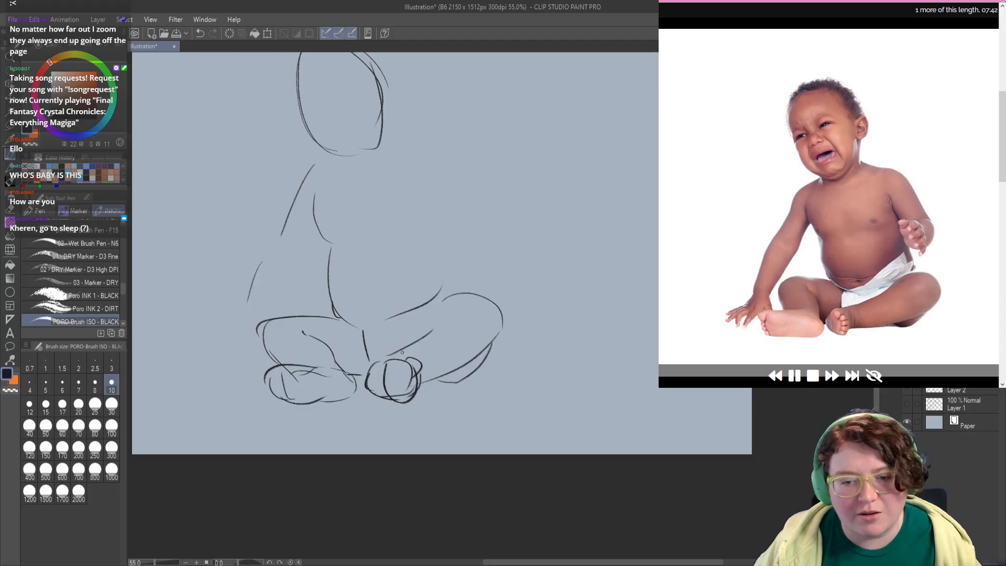
{"action": "mouse_move", "coordinate": [280, 369]}
{"action": "left_mouse_down"}
{"action": "mouse_move", "coordinate": [295, 363]}
{"action": "mouse_move", "coordinate": [246, 361]}
{"action": "mouse_move", "coordinate": [237, 366]}
{"action": "mouse_move", "coordinate": [270, 376]}
{"action": "mouse_move", "coordinate": [232, 379]}
{"action": "mouse_move", "coordinate": [259, 380]}
{"action": "left_mouse_up"}
{"action": "key", "text": "ctrl+z"}
{"action": "key", "text": "ctrl+z"}
{"action": "key", "text": "ctrl+z"}
{"action": "key", "text": "ctrl+z"}
{"action": "key", "text": "ctrl+z"}
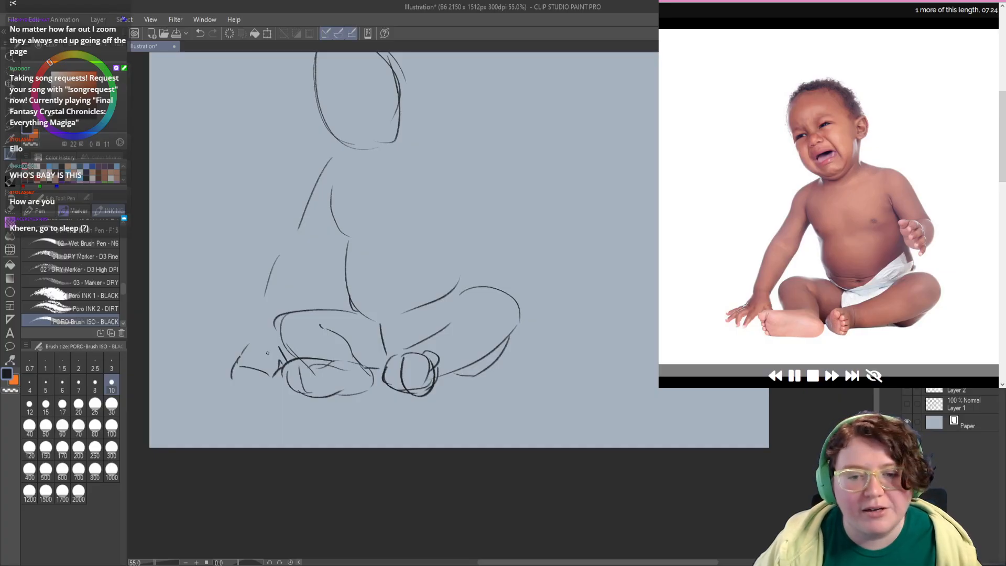
{"action": "key", "text": "c"}
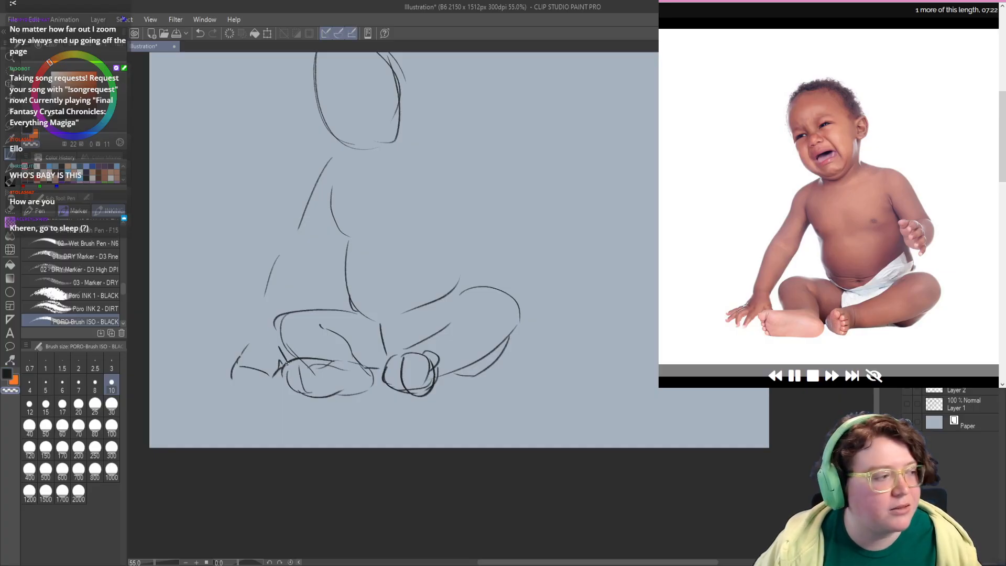
{"action": "key", "text": "ctrl+z"}
{"action": "key", "text": "ctrl+z"}
{"action": "key", "text": "ctrl+z"}
{"action": "key", "text": "ctrl+z"}
{"action": "key", "text": "ctrl+z"}
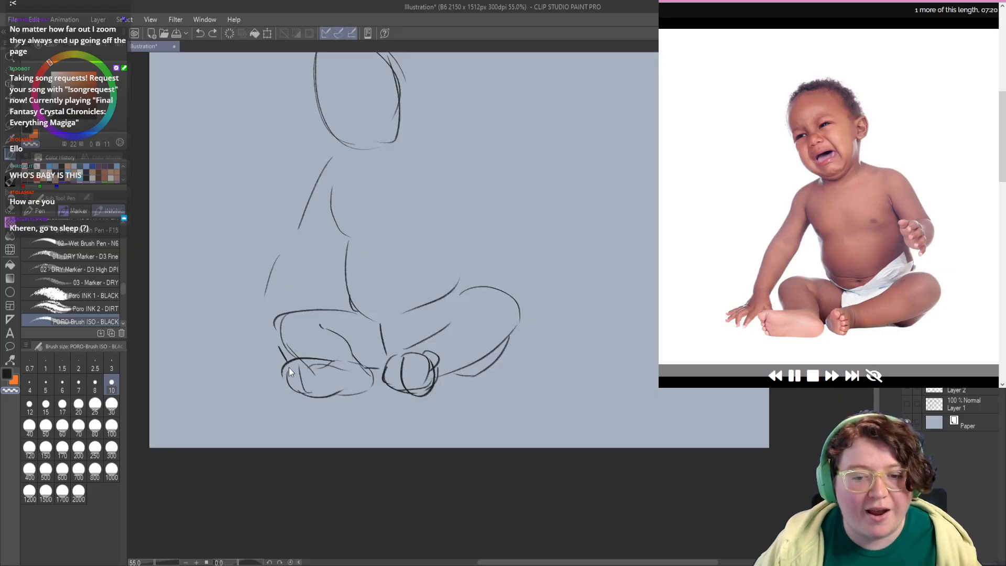
{"action": "key", "text": "c"}
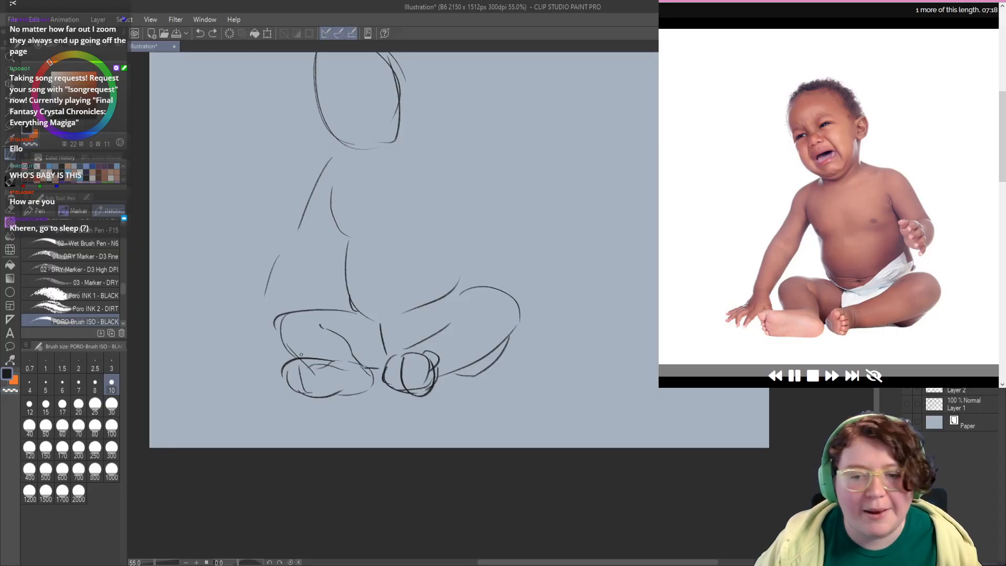
Step: Redraw the left-hand foot as a larger, bolder elongated shape with a rounded heel and toes
{"action": "mouse_move", "coordinate": [299, 358]}
{"action": "left_mouse_down"}
{"action": "mouse_move", "coordinate": [272, 363]}
{"action": "mouse_move", "coordinate": [278, 389]}
{"action": "mouse_move", "coordinate": [324, 384]}
{"action": "mouse_move", "coordinate": [280, 379]}
{"action": "mouse_move", "coordinate": [306, 397]}
{"action": "mouse_move", "coordinate": [345, 394]}
{"action": "mouse_move", "coordinate": [334, 375]}
{"action": "mouse_move", "coordinate": [352, 365]}
{"action": "mouse_move", "coordinate": [363, 385]}
{"action": "mouse_move", "coordinate": [353, 363]}
{"action": "mouse_move", "coordinate": [346, 394]}
{"action": "left_mouse_up"}
{"action": "key", "text": "ctrl+z"}
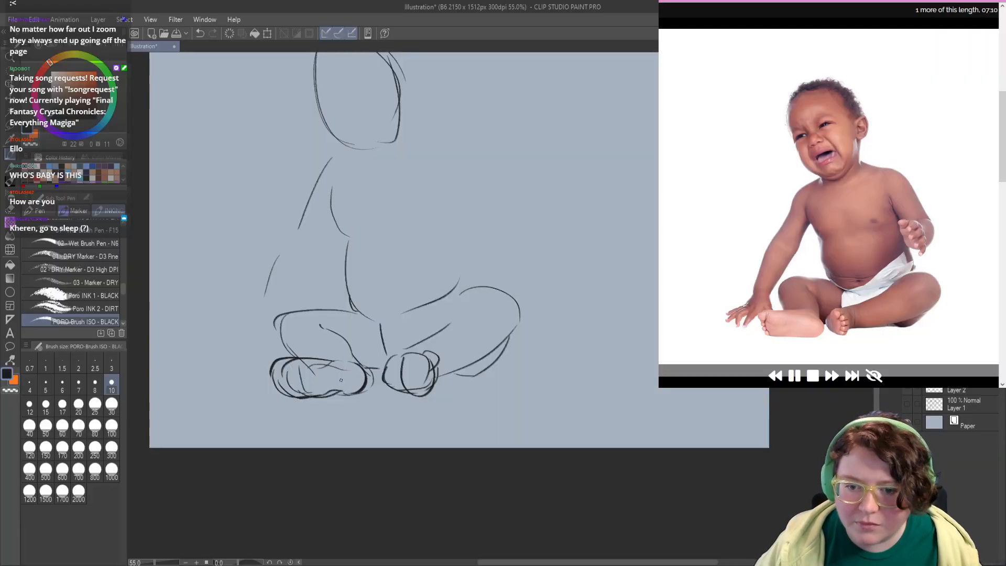
{"action": "mouse_move", "coordinate": [318, 360]}
{"action": "left_mouse_down"}
{"action": "mouse_move", "coordinate": [343, 369]}
{"action": "mouse_move", "coordinate": [309, 399]}
{"action": "left_mouse_up"}
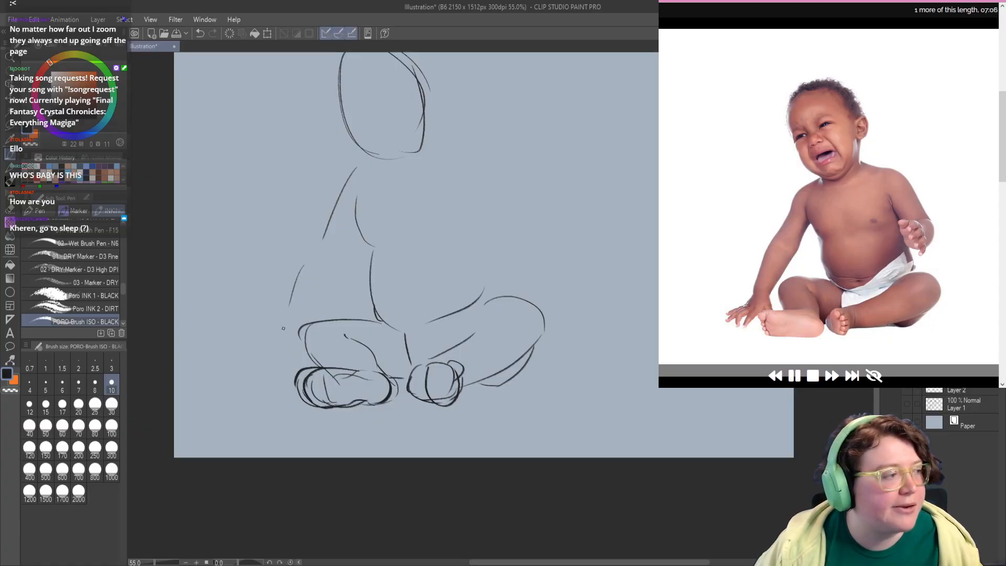
Step: Erase the supporting arm's forearm line and the overlapping knee corner, and draw the upper arm's underside from the armpit
{"action": "key", "text": "c"}
{"action": "mouse_move", "coordinate": [304, 263]}
{"action": "left_mouse_down"}
{"action": "mouse_move", "coordinate": [290, 306]}
{"action": "mouse_move", "coordinate": [294, 335]}
{"action": "mouse_move", "coordinate": [313, 314]}
{"action": "left_mouse_up"}
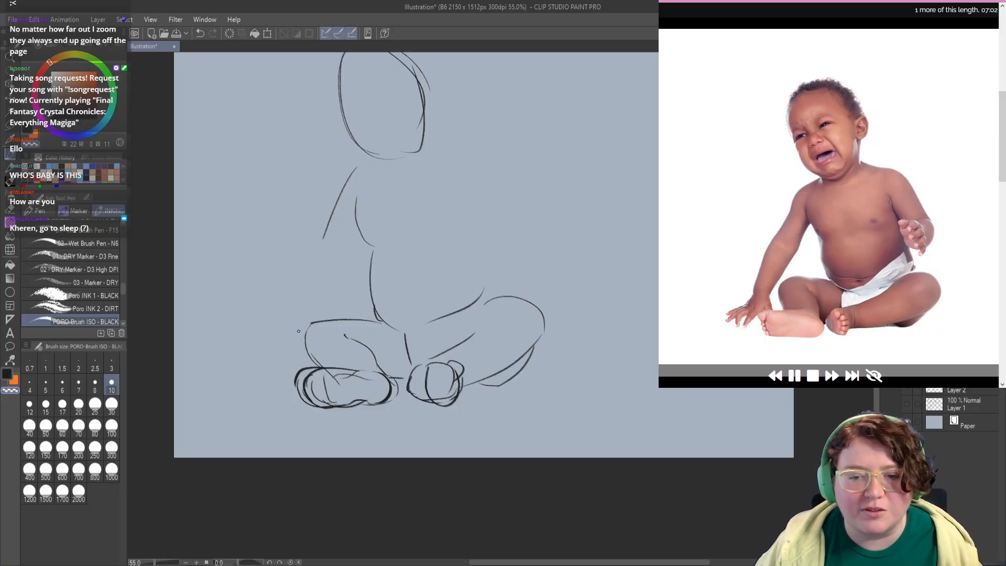
{"action": "key", "text": "c"}
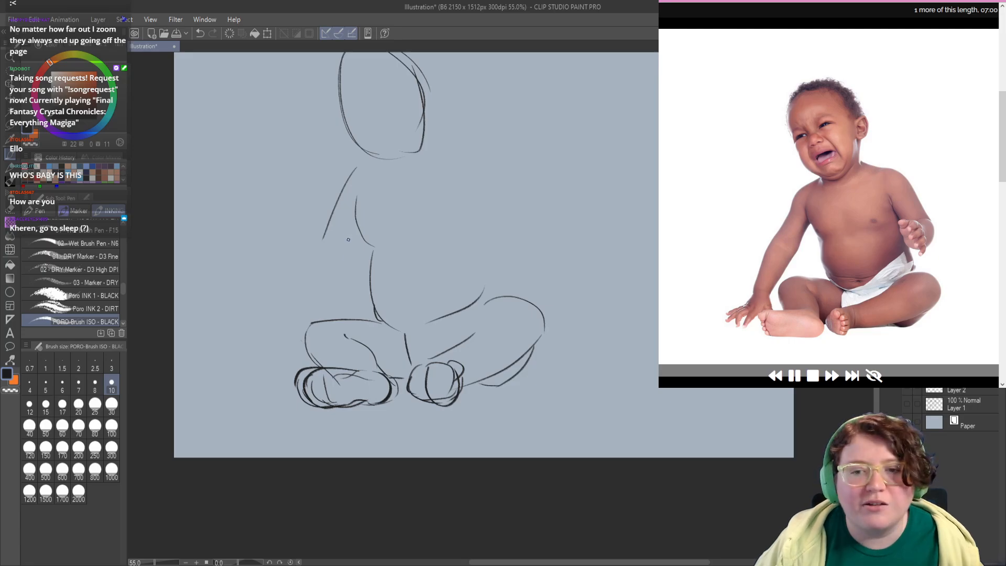
{"action": "left_click_drag", "start_coordinate": [360, 240], "coordinate": [326, 270]}
Step: Erase the chest's side line beside the supporting arm and redraw it with the belly side below, retrying several strokes
{"action": "key", "text": "c"}
{"action": "mouse_move", "coordinate": [357, 197]}
{"action": "left_mouse_down"}
{"action": "mouse_move", "coordinate": [358, 229]}
{"action": "mouse_move", "coordinate": [358, 207]}
{"action": "mouse_move", "coordinate": [379, 238]}
{"action": "mouse_move", "coordinate": [363, 230]}
{"action": "mouse_move", "coordinate": [377, 249]}
{"action": "left_mouse_up"}
{"action": "key", "text": "c"}
{"action": "key", "text": "ctrl+z"}
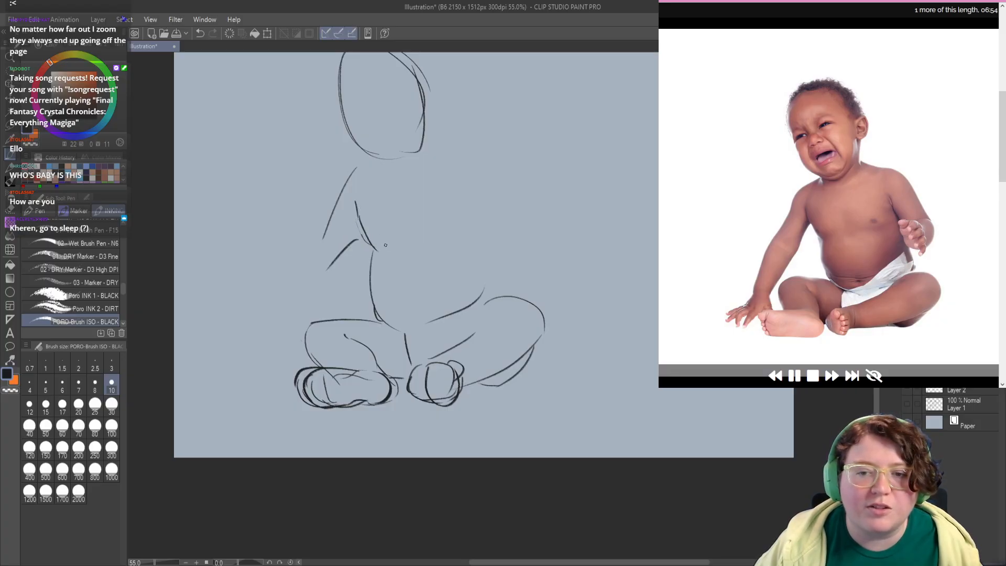
{"action": "key", "text": "ctrl+z"}
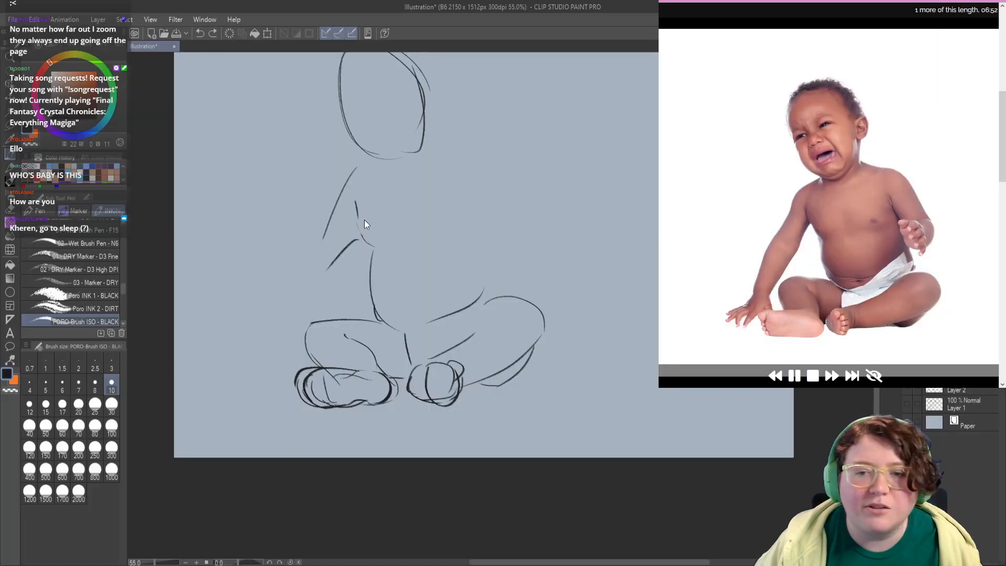
{"action": "left_click_drag", "start_coordinate": [356, 211], "coordinate": [368, 245]}
{"action": "key", "text": "ctrl+z"}
{"action": "mouse_move", "coordinate": [356, 209]}
{"action": "left_mouse_down"}
{"action": "mouse_move", "coordinate": [363, 241]}
{"action": "mouse_move", "coordinate": [378, 246]}
{"action": "left_mouse_up"}
{"action": "key", "text": "ctrl+z"}
{"action": "key", "text": "ctrl+z"}
{"action": "key", "text": "ctrl+z"}
{"action": "mouse_move", "coordinate": [356, 213]}
{"action": "left_mouse_down"}
{"action": "mouse_move", "coordinate": [380, 250]}
{"action": "mouse_move", "coordinate": [360, 299]}
{"action": "left_mouse_up"}
{"action": "key", "text": "ctrl+z"}
{"action": "key", "text": "ctrl+z"}
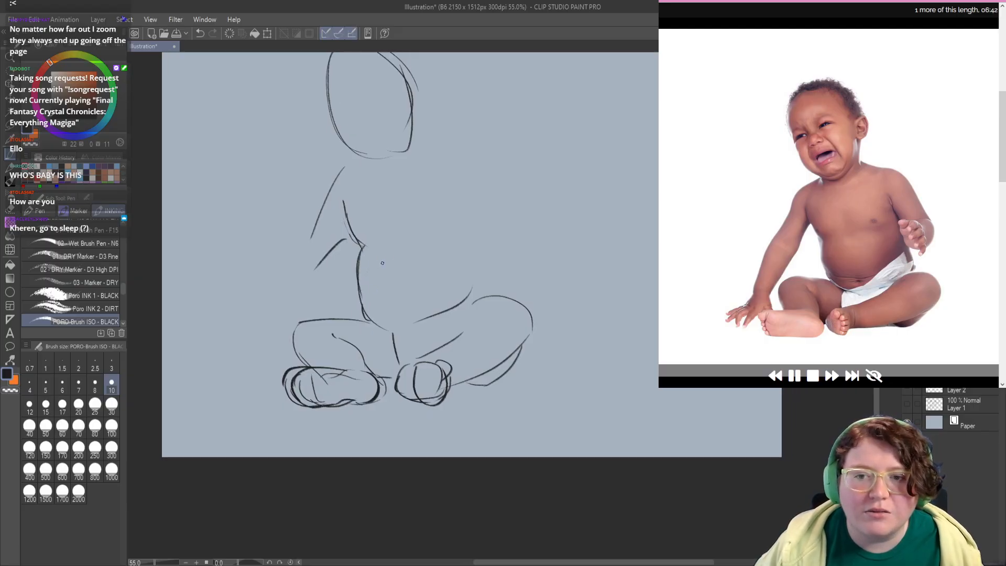
Step: Draw the shoulder lines on both sides below the head and the torso's right-hand waist line, retrying faulty strokes
{"action": "left_click_drag", "start_coordinate": [383, 263], "coordinate": [372, 268]}
{"action": "mouse_move", "coordinate": [314, 202]}
{"action": "left_mouse_down"}
{"action": "mouse_move", "coordinate": [340, 175]}
{"action": "mouse_move", "coordinate": [454, 165]}
{"action": "mouse_move", "coordinate": [440, 164]}
{"action": "mouse_move", "coordinate": [488, 207]}
{"action": "mouse_move", "coordinate": [406, 191]}
{"action": "left_mouse_up"}
{"action": "key", "text": "ctrl+z"}
{"action": "key", "text": "ctrl+z"}
{"action": "mouse_move", "coordinate": [427, 250]}
{"action": "left_mouse_down"}
{"action": "mouse_move", "coordinate": [413, 233]}
{"action": "mouse_move", "coordinate": [429, 253]}
{"action": "mouse_move", "coordinate": [419, 286]}
{"action": "left_mouse_up"}
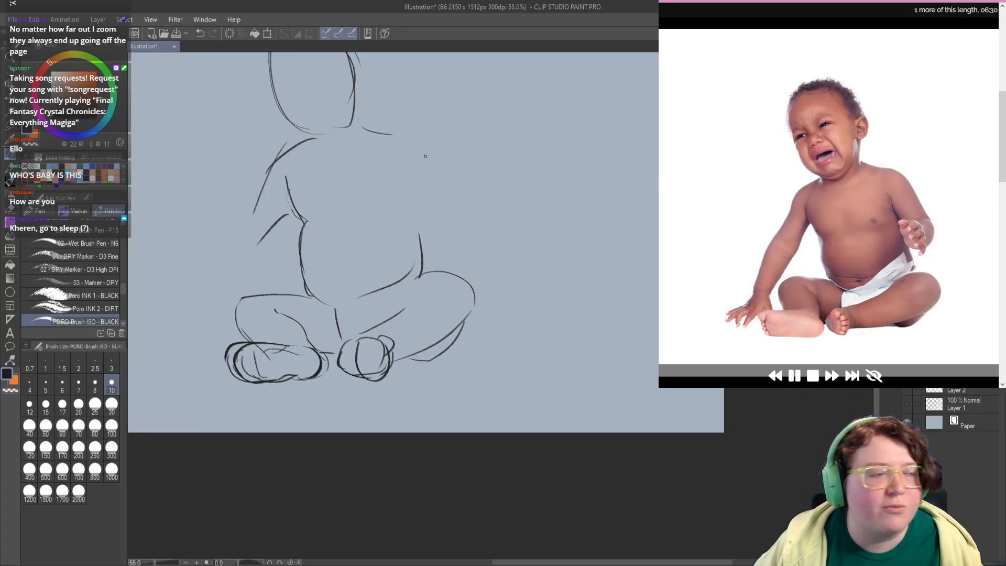
Step: Draw the curved outer edge of the right-hand upper arm from the shoulder, redoing it slightly wider
{"action": "left_click_drag", "start_coordinate": [416, 139], "coordinate": [441, 206]}
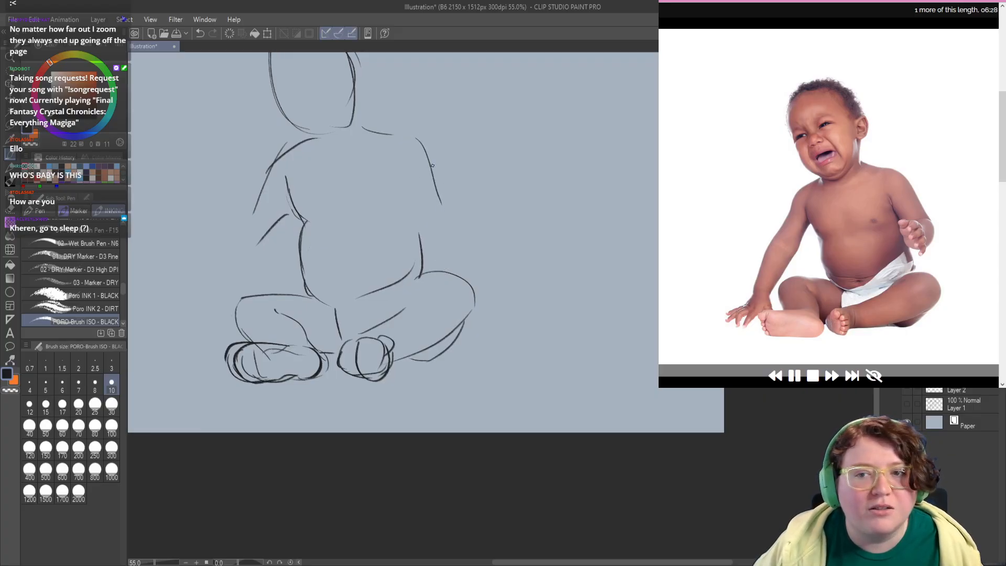
{"action": "key", "text": "ctrl+z"}
{"action": "left_click_drag", "start_coordinate": [409, 138], "coordinate": [448, 208]}
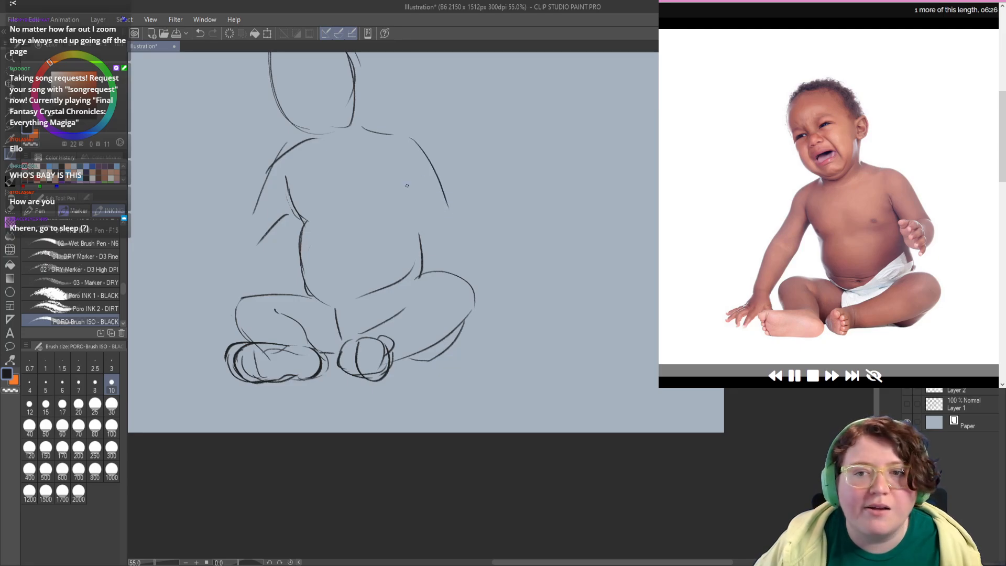
Step: Draw the armpit crease of the right-hand arm and two overlapping ovals for its raised forearm and hand
{"action": "mouse_move", "coordinate": [397, 184]}
{"action": "left_mouse_down"}
{"action": "mouse_move", "coordinate": [392, 173]}
{"action": "mouse_move", "coordinate": [397, 189]}
{"action": "left_mouse_up"}
{"action": "key", "text": "ctrl+z"}
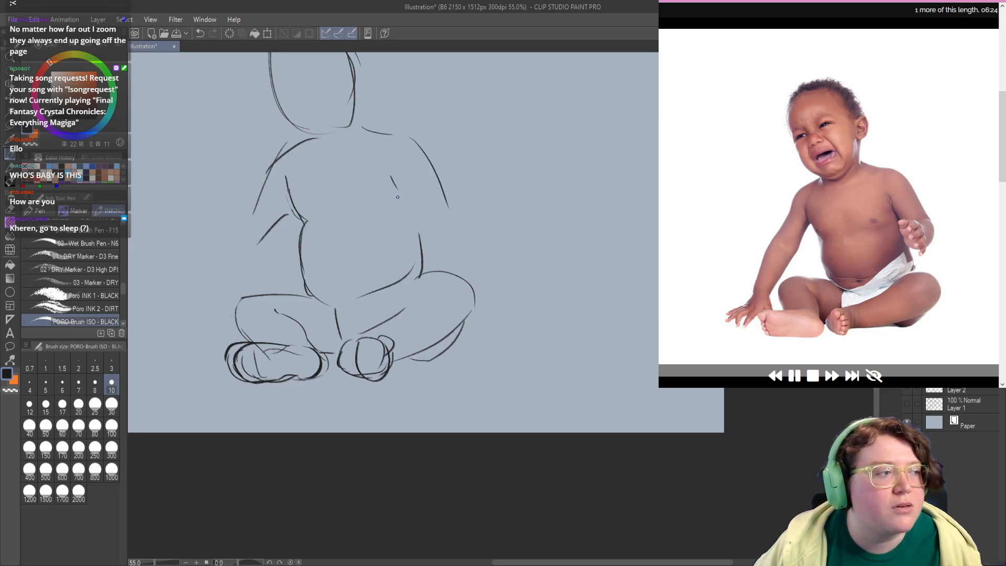
{"action": "mouse_move", "coordinate": [413, 225]}
{"action": "left_mouse_down"}
{"action": "mouse_move", "coordinate": [402, 217]}
{"action": "mouse_move", "coordinate": [428, 237]}
{"action": "mouse_move", "coordinate": [414, 241]}
{"action": "left_mouse_up"}
{"action": "key", "text": "ctrl+z"}
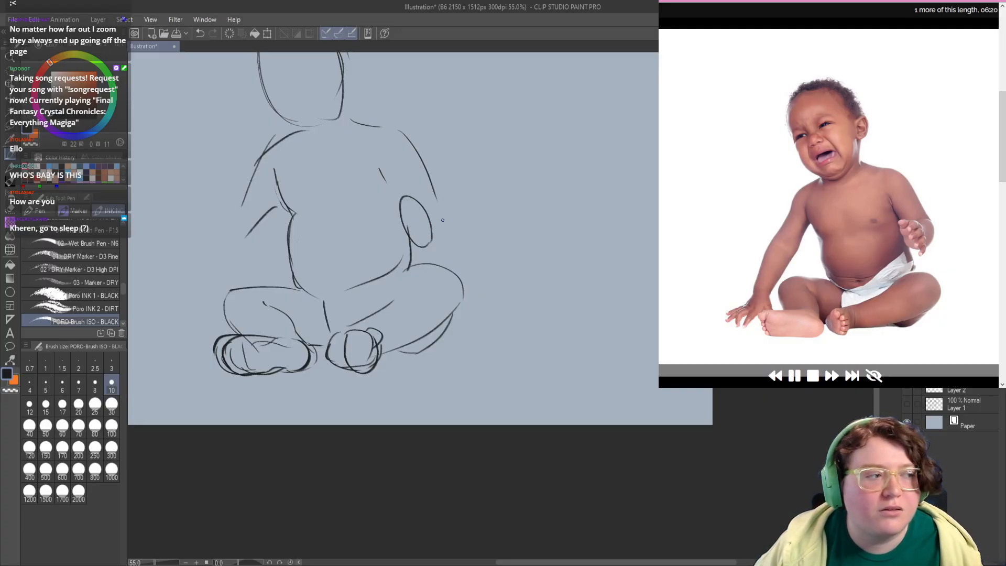
{"action": "mouse_move", "coordinate": [420, 203]}
{"action": "left_mouse_down"}
{"action": "mouse_move", "coordinate": [445, 239]}
{"action": "mouse_move", "coordinate": [439, 220]}
{"action": "mouse_move", "coordinate": [414, 242]}
{"action": "left_mouse_up"}
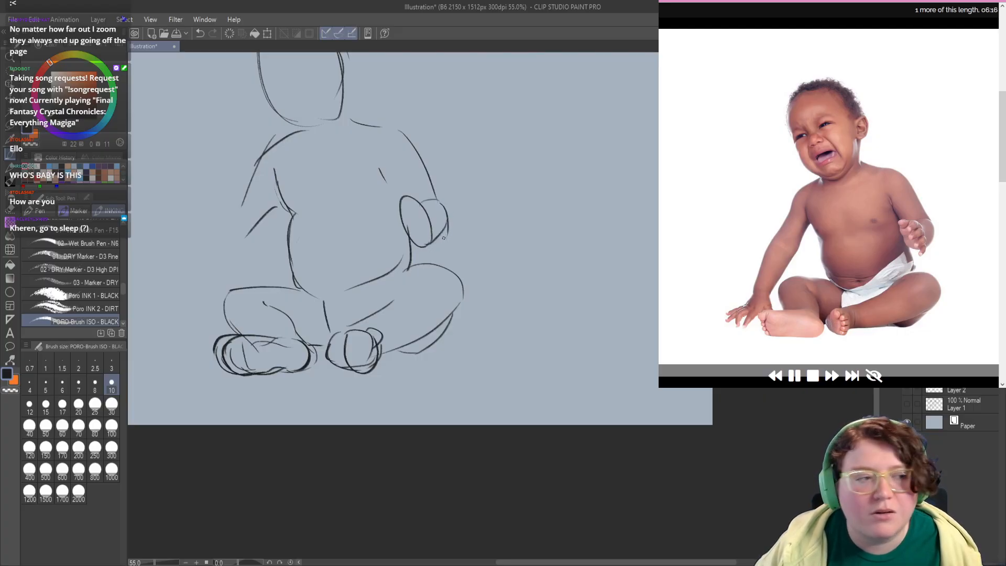
{"action": "left_click_drag", "start_coordinate": [369, 245], "coordinate": [401, 287]}
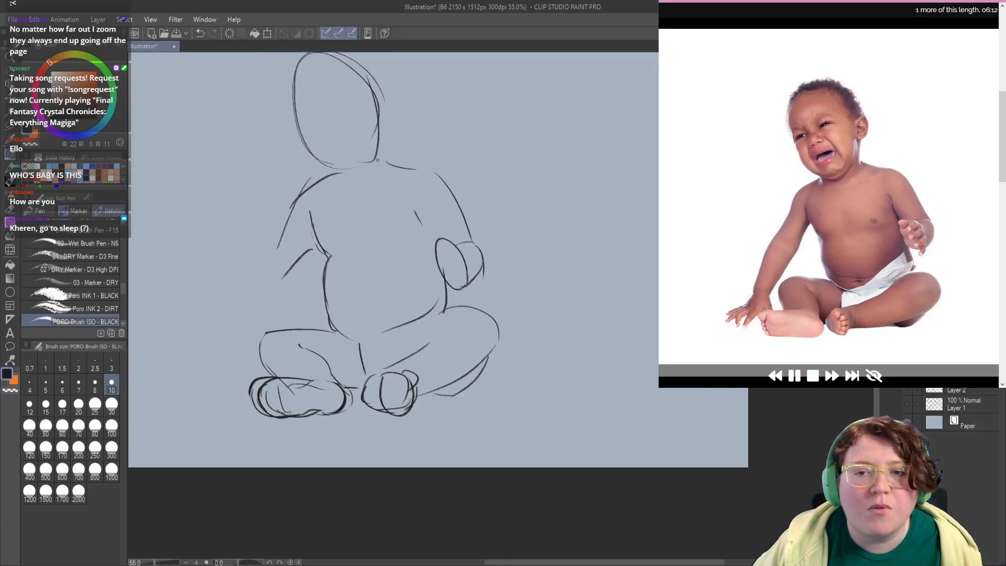
Step: Draw the short neck lines, darken the right-hand shoulder contour and restate the head's outline slightly wider
{"action": "left_click_drag", "start_coordinate": [348, 179], "coordinate": [351, 186]}
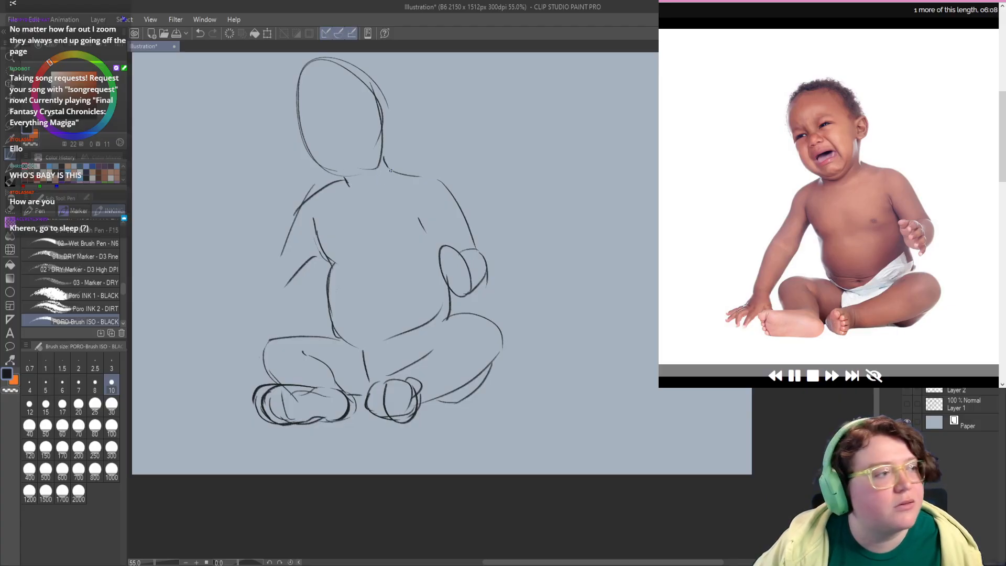
{"action": "mouse_move", "coordinate": [383, 156]}
{"action": "left_mouse_down"}
{"action": "mouse_move", "coordinate": [432, 178]}
{"action": "mouse_move", "coordinate": [423, 177]}
{"action": "mouse_move", "coordinate": [454, 198]}
{"action": "left_mouse_up"}
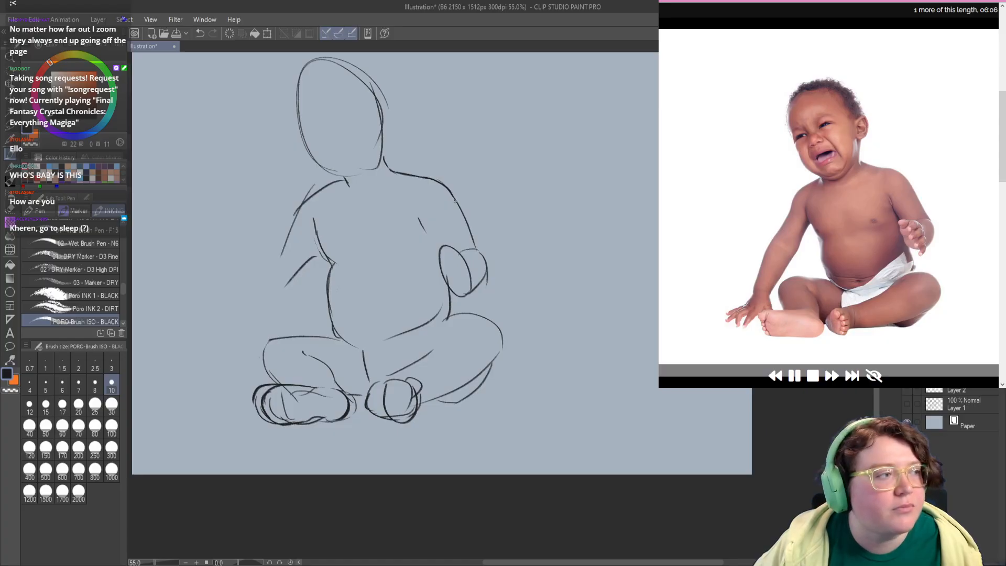
{"action": "left_click_drag", "start_coordinate": [319, 194], "coordinate": [343, 235]}
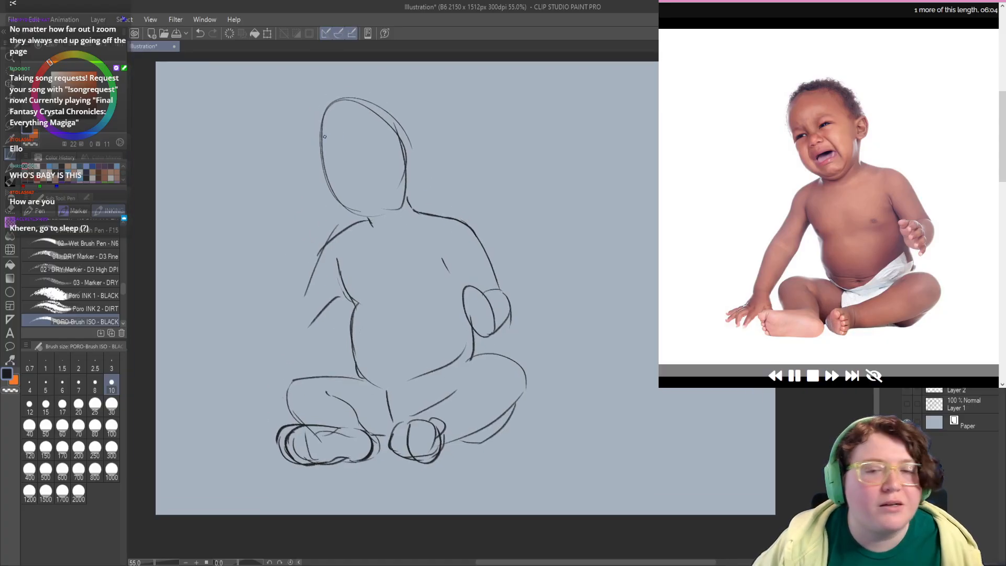
{"action": "mouse_move", "coordinate": [332, 103]}
{"action": "left_mouse_down"}
{"action": "mouse_move", "coordinate": [331, 199]}
{"action": "mouse_move", "coordinate": [386, 111]}
{"action": "mouse_move", "coordinate": [416, 182]}
{"action": "mouse_move", "coordinate": [368, 223]}
{"action": "left_mouse_up"}
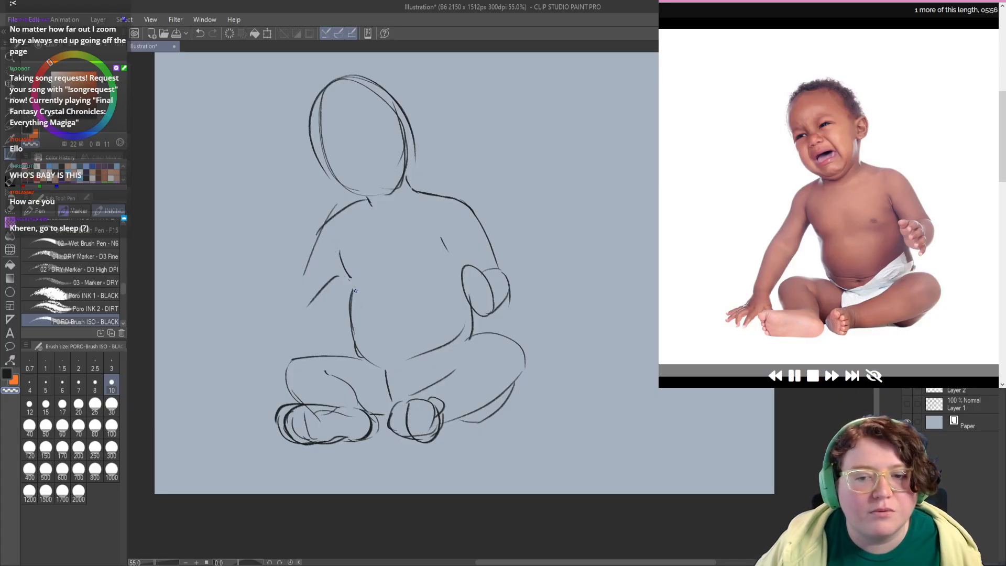
Step: Erase the middle of the torso's left-hand side line and redraw it from the armpit down to the hip
{"action": "mouse_move", "coordinate": [340, 252]}
{"action": "left_mouse_down"}
{"action": "mouse_move", "coordinate": [354, 284]}
{"action": "mouse_move", "coordinate": [338, 248]}
{"action": "mouse_move", "coordinate": [344, 297]}
{"action": "mouse_move", "coordinate": [352, 272]}
{"action": "left_mouse_up"}
{"action": "key", "text": "ctrl+z"}
{"action": "key", "text": "c"}
{"action": "key", "text": "ctrl+z"}
{"action": "key", "text": "ctrl+y"}
{"action": "key", "text": "ctrl+z"}
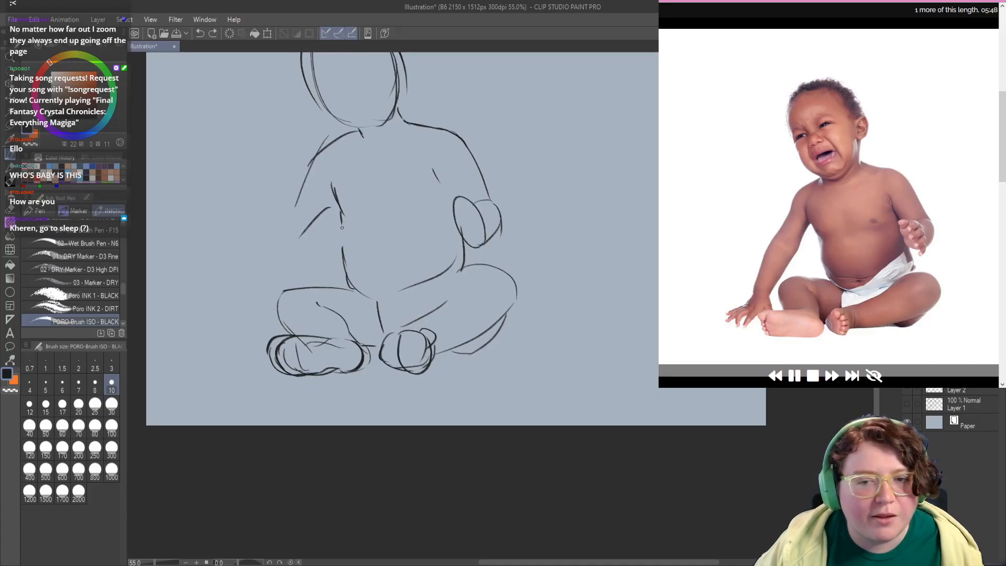
{"action": "key", "text": "ctrl+y"}
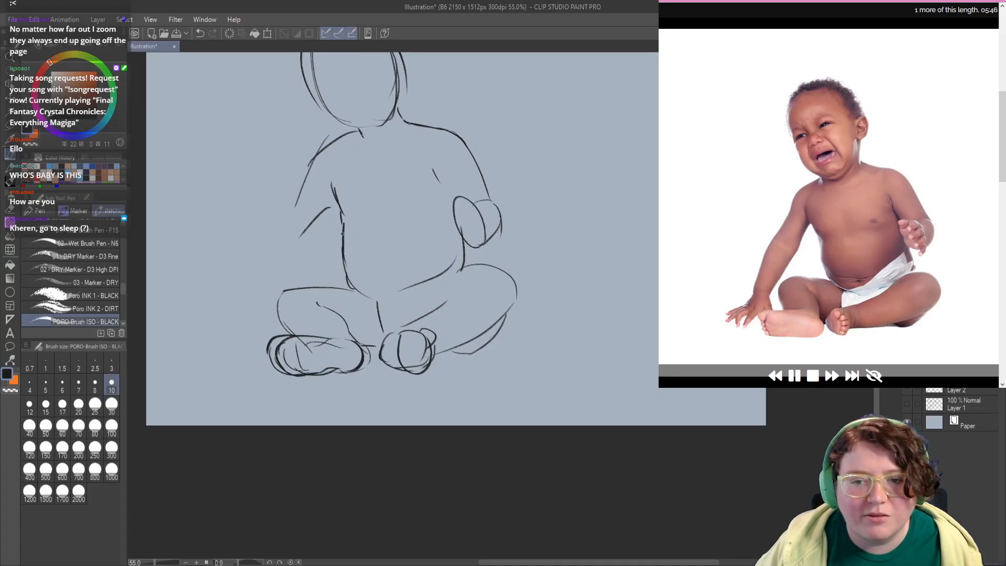
{"action": "left_click_drag", "start_coordinate": [343, 266], "coordinate": [348, 285]}
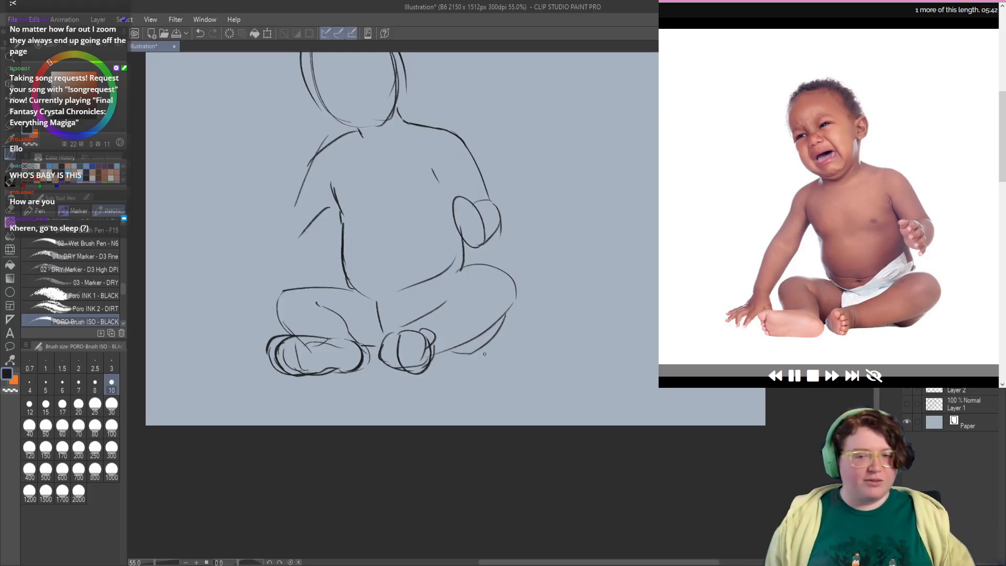
Step: Replace the belly's lower edge with the diaper's slanted waistband and its jagged end at the hip, retrying faulty strokes
{"action": "left_click_drag", "start_coordinate": [309, 256], "coordinate": [303, 226]}
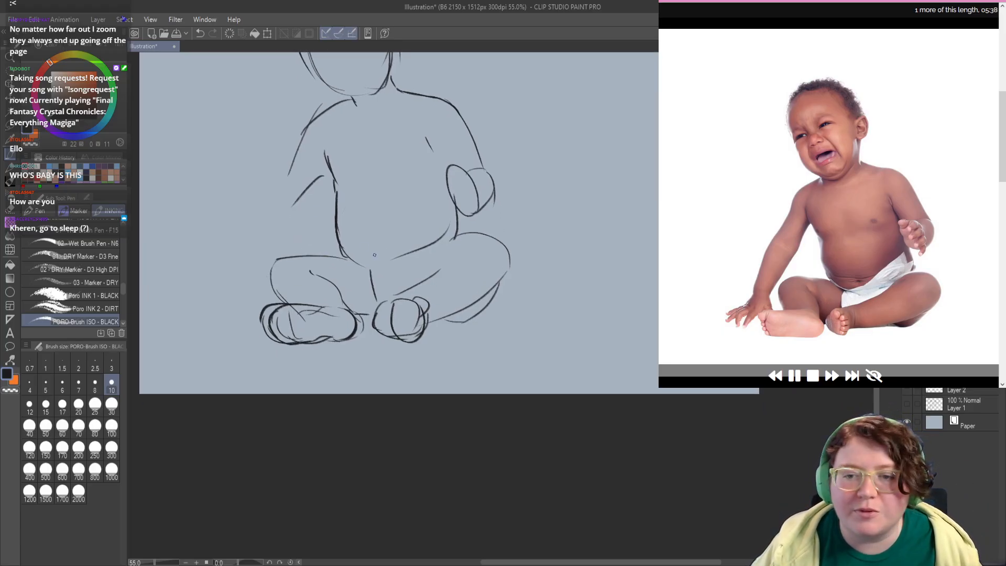
{"action": "mouse_move", "coordinate": [374, 255]}
{"action": "left_mouse_down"}
{"action": "mouse_move", "coordinate": [426, 215]}
{"action": "mouse_move", "coordinate": [425, 238]}
{"action": "left_mouse_up"}
{"action": "key", "text": "c"}
{"action": "key", "text": "c"}
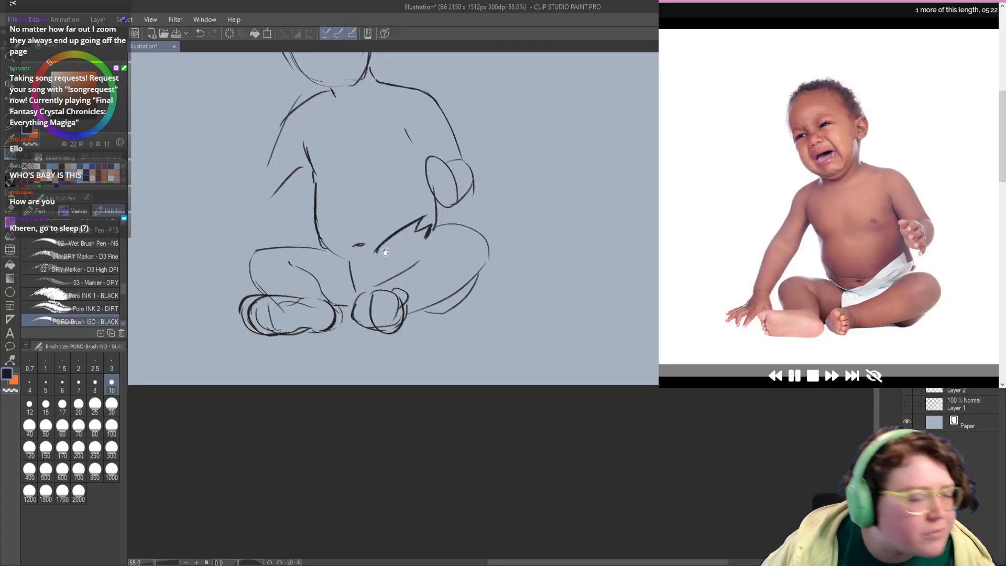
{"action": "mouse_move", "coordinate": [385, 252]}
{"action": "left_mouse_down"}
{"action": "mouse_move", "coordinate": [370, 235]}
{"action": "mouse_move", "coordinate": [331, 241]}
{"action": "mouse_move", "coordinate": [334, 222]}
{"action": "mouse_move", "coordinate": [368, 226]}
{"action": "left_mouse_up"}
{"action": "key", "text": "ctrl+z"}
{"action": "key", "text": "ctrl+z"}
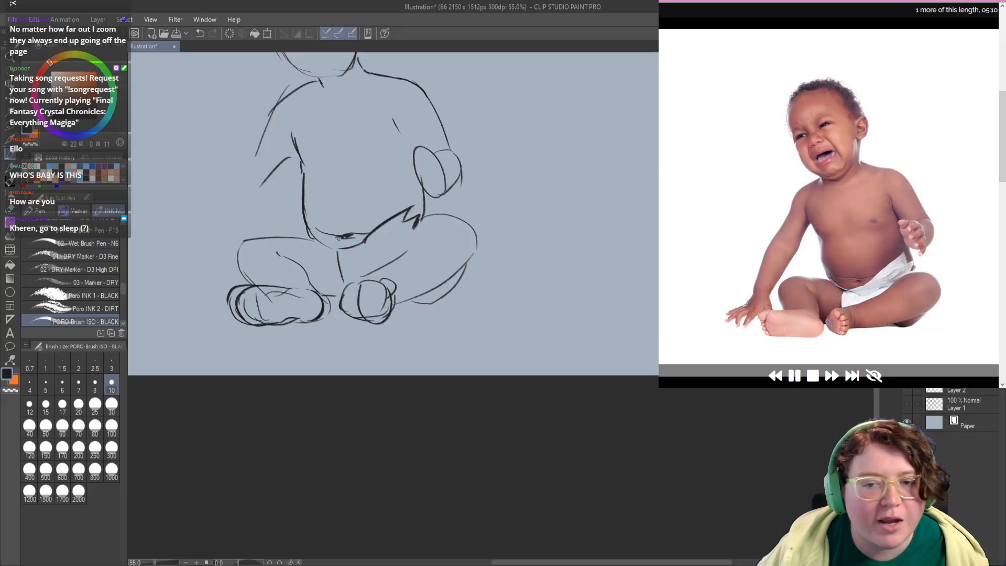
Step: Darken the belly's bottom curve and draw the diaper's lower edge running up toward the right-hand thigh
{"action": "left_click_drag", "start_coordinate": [347, 238], "coordinate": [358, 234]}
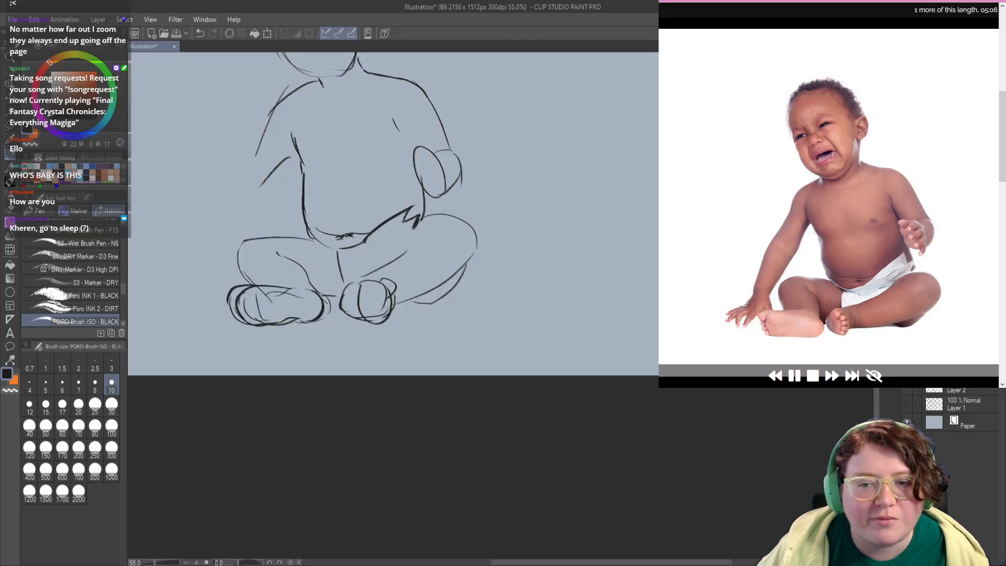
{"action": "left_click_drag", "start_coordinate": [315, 243], "coordinate": [307, 246]}
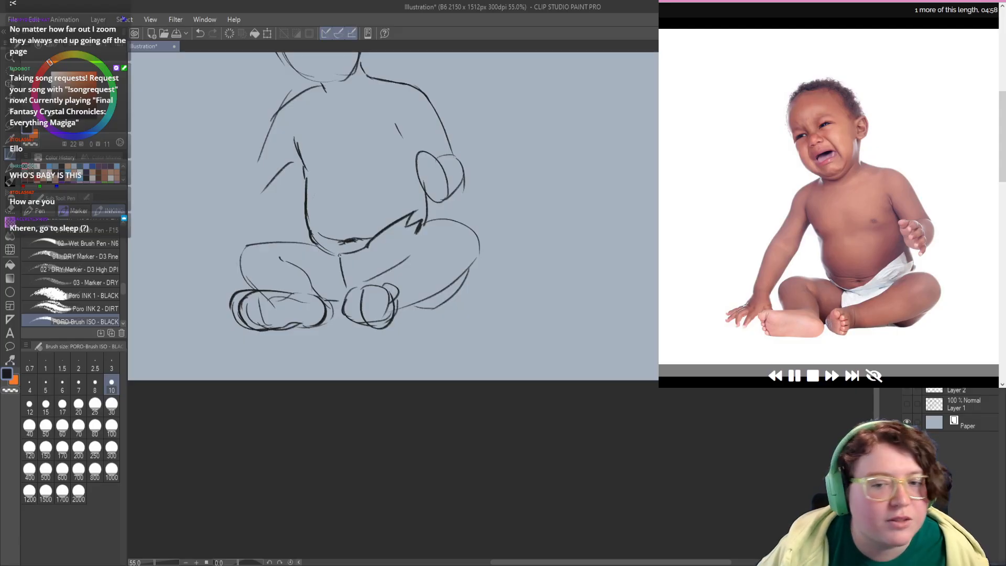
{"action": "mouse_move", "coordinate": [333, 255]}
{"action": "left_mouse_down"}
{"action": "mouse_move", "coordinate": [369, 265]}
{"action": "mouse_move", "coordinate": [399, 243]}
{"action": "left_mouse_up"}
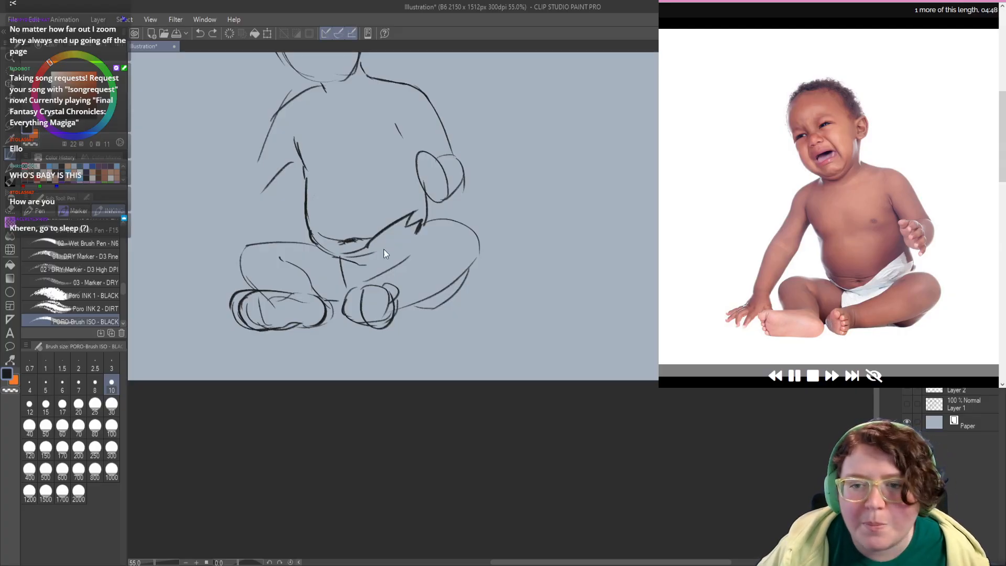
{"action": "mouse_move", "coordinate": [384, 251]}
{"action": "left_mouse_down"}
{"action": "mouse_move", "coordinate": [427, 238]}
{"action": "mouse_move", "coordinate": [409, 237]}
{"action": "mouse_move", "coordinate": [422, 213]}
{"action": "left_mouse_up"}
{"action": "key", "text": "ctrl+z"}
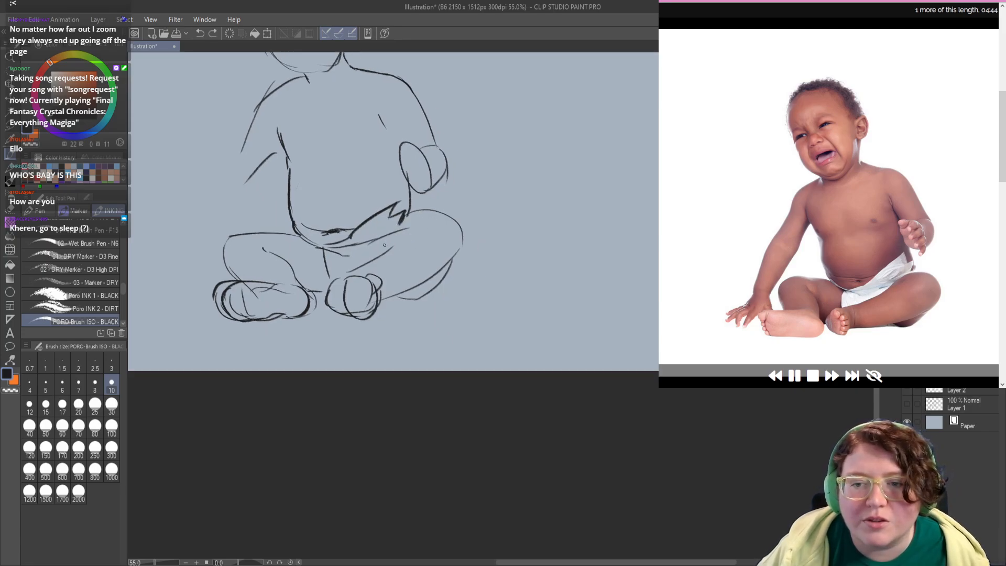
Step: Redraw the right-hand thigh's inner line and the rounded knee with darker strokes, undoing faulty ones
{"action": "mouse_move", "coordinate": [386, 245]}
{"action": "left_mouse_down"}
{"action": "mouse_move", "coordinate": [452, 231]}
{"action": "mouse_move", "coordinate": [414, 226]}
{"action": "mouse_move", "coordinate": [415, 214]}
{"action": "mouse_move", "coordinate": [459, 250]}
{"action": "left_mouse_up"}
{"action": "key", "text": "ctrl+z"}
{"action": "mouse_move", "coordinate": [430, 209]}
{"action": "left_mouse_down"}
{"action": "mouse_move", "coordinate": [456, 257]}
{"action": "mouse_move", "coordinate": [438, 271]}
{"action": "mouse_move", "coordinate": [392, 246]}
{"action": "mouse_move", "coordinate": [415, 222]}
{"action": "mouse_move", "coordinate": [350, 266]}
{"action": "mouse_move", "coordinate": [375, 300]}
{"action": "left_mouse_up"}
{"action": "key", "text": "ctrl+z"}
{"action": "key", "text": "ctrl+z"}
Step: Erase the outer half of the right-hand foot's overlapping ovals and redraw the foot as a narrower shape
{"action": "key", "text": "c"}
{"action": "left_click_drag", "start_coordinate": [372, 266], "coordinate": [373, 274]}
{"action": "left_click_drag", "start_coordinate": [373, 302], "coordinate": [372, 307]}
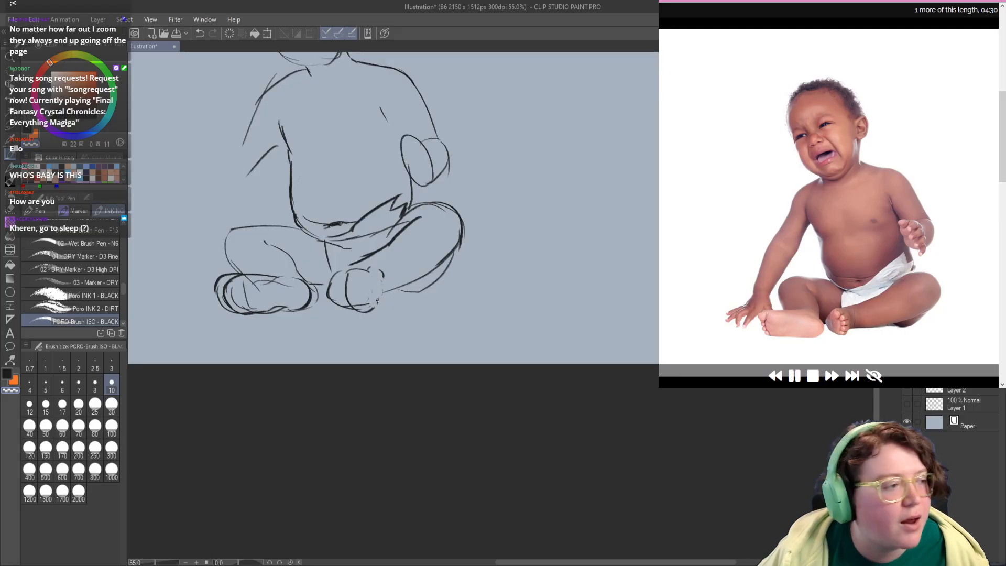
{"action": "left_click_drag", "start_coordinate": [381, 269], "coordinate": [382, 277]}
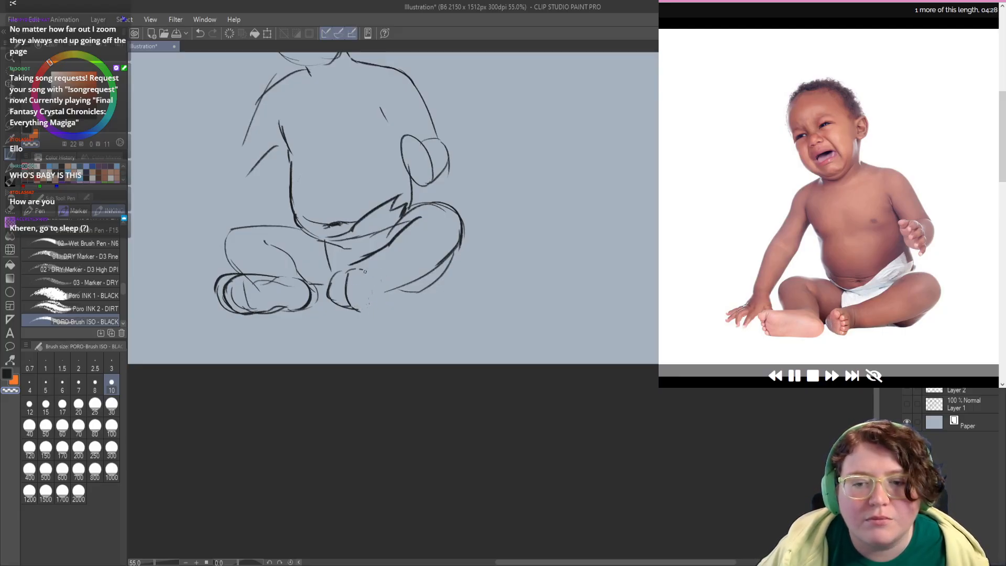
{"action": "key", "text": "c"}
{"action": "left_click_drag", "start_coordinate": [358, 267], "coordinate": [368, 304]}
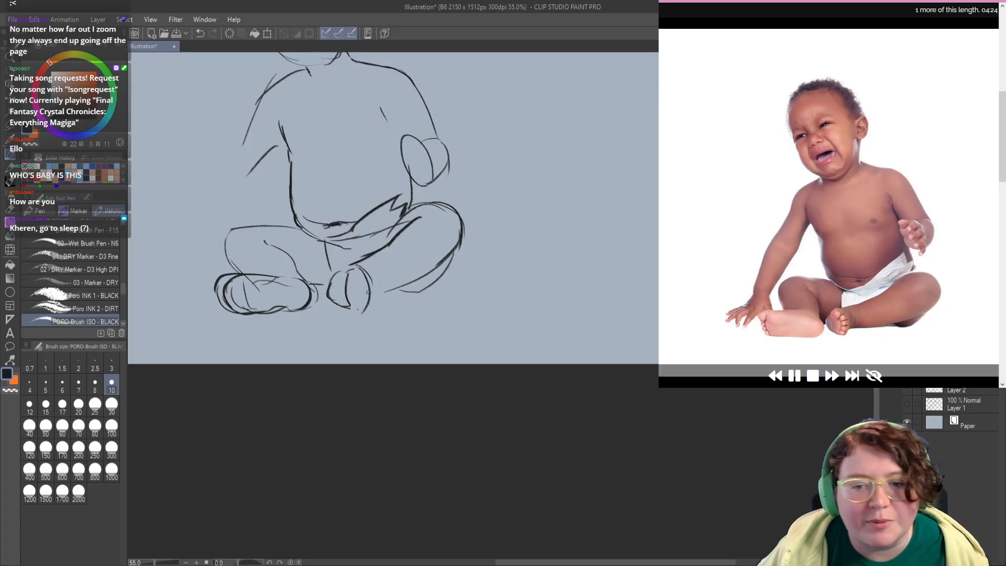
Step: Draw the underside of the right-hand lower leg from the foot to the knee, redoing the first stroke
{"action": "scroll", "coordinate": [375, 288], "scroll_direction": "down", "scroll_amount": 1}
{"action": "mouse_move", "coordinate": [397, 281]}
{"action": "left_mouse_down"}
{"action": "mouse_move", "coordinate": [370, 289]}
{"action": "mouse_move", "coordinate": [434, 259]}
{"action": "left_mouse_up"}
{"action": "key", "text": "ctrl+z"}
{"action": "mouse_move", "coordinate": [369, 289]}
{"action": "left_mouse_down"}
{"action": "mouse_move", "coordinate": [445, 252]}
{"action": "mouse_move", "coordinate": [397, 280]}
{"action": "mouse_move", "coordinate": [461, 221]}
{"action": "left_mouse_up"}
Step: Add the two small nipple marks on either side of the chest
{"action": "left_click_drag", "start_coordinate": [369, 175], "coordinate": [370, 269]}
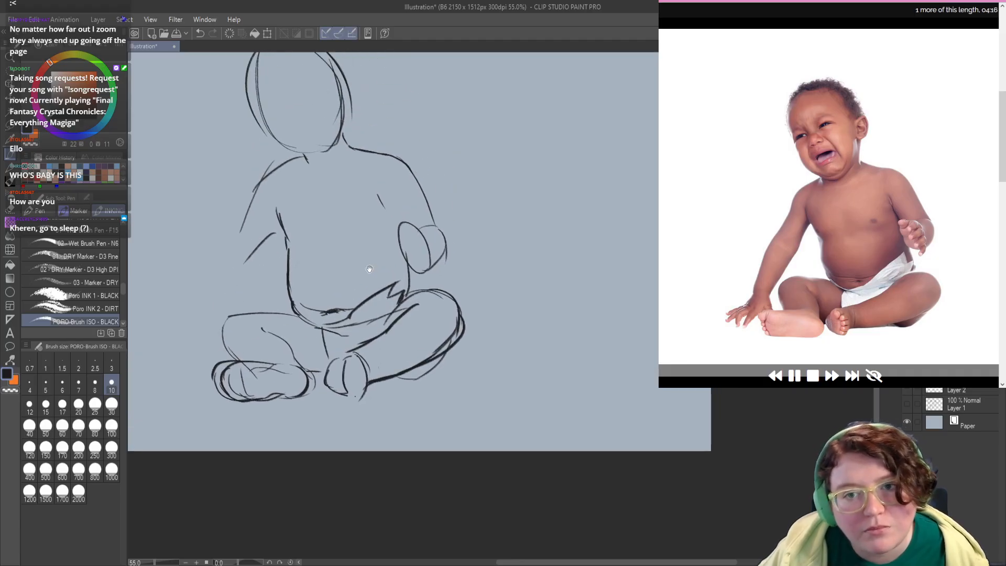
{"action": "left_click_drag", "start_coordinate": [291, 254], "coordinate": [285, 258]}
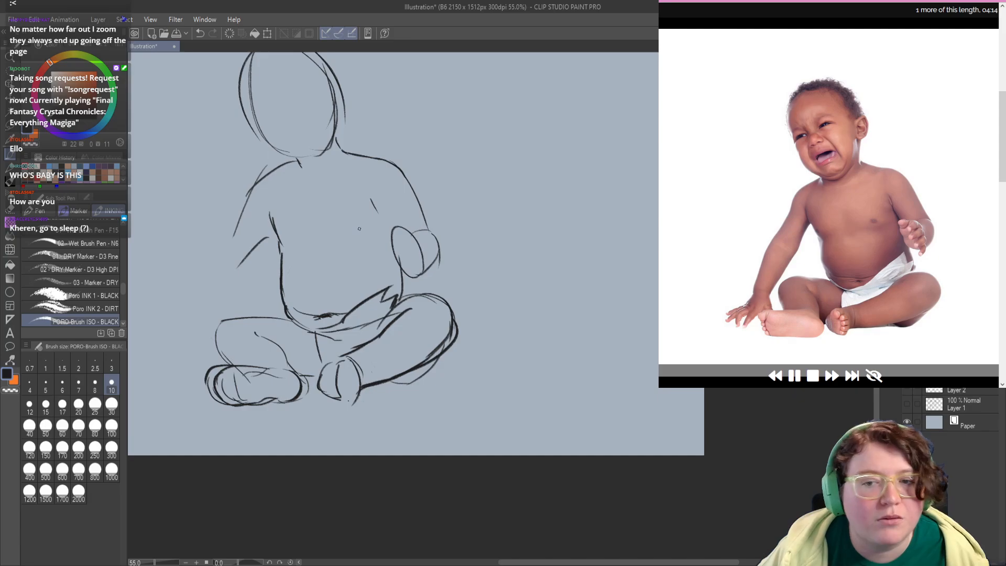
{"action": "mouse_move", "coordinate": [362, 227]}
{"action": "left_mouse_down"}
{"action": "mouse_move", "coordinate": [352, 230]}
{"action": "mouse_move", "coordinate": [362, 229]}
{"action": "left_mouse_up"}
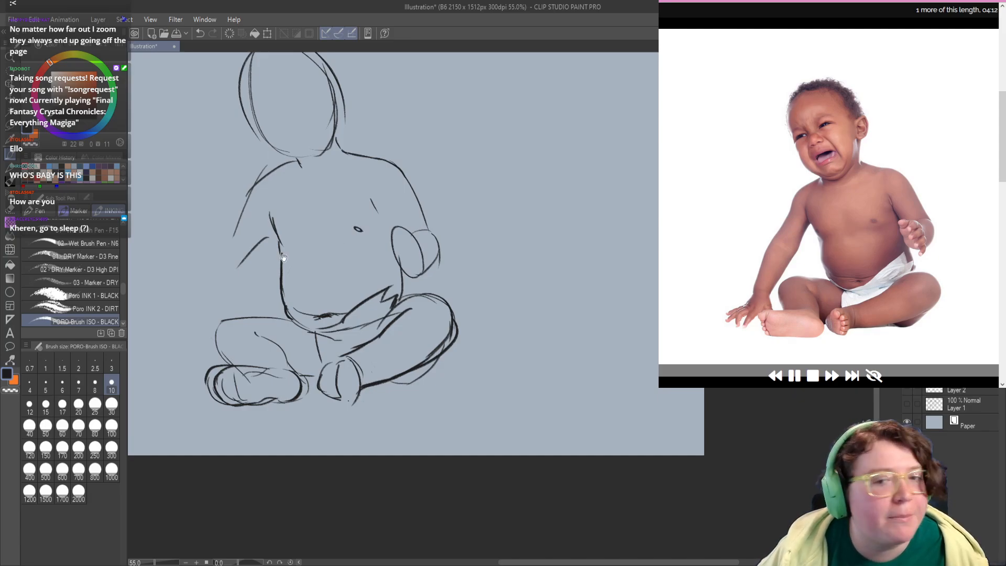
{"action": "mouse_move", "coordinate": [271, 245]}
{"action": "left_mouse_down"}
{"action": "mouse_move", "coordinate": [335, 254]}
{"action": "mouse_move", "coordinate": [309, 235]}
{"action": "left_mouse_up"}
{"action": "left_click_drag", "start_coordinate": [378, 202], "coordinate": [347, 244]}
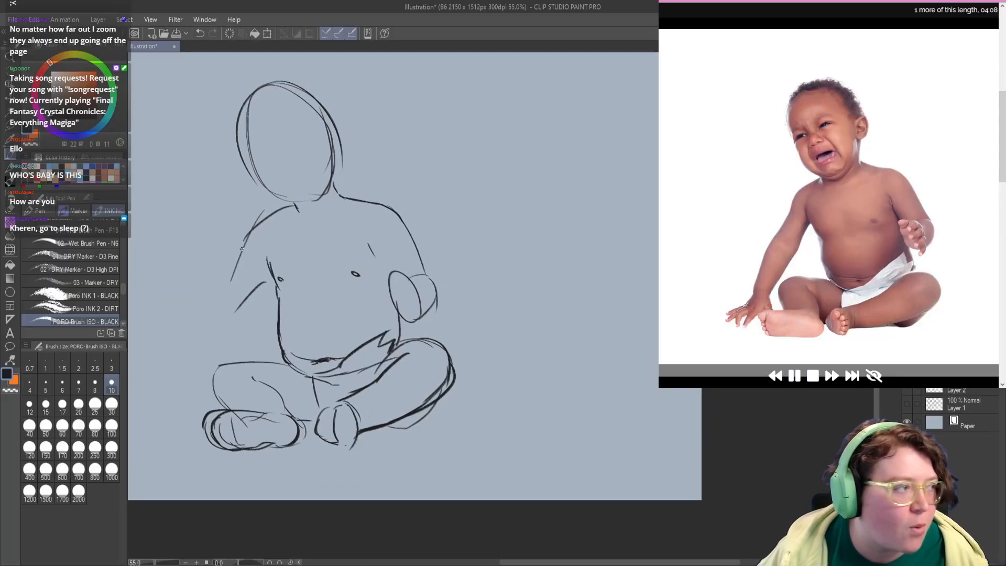
Step: Redraw the left-hand shoulder slope and the upper arm's outer edge, retrying strokes and cleaning up the old line
{"action": "mouse_move", "coordinate": [283, 218]}
{"action": "left_mouse_down"}
{"action": "mouse_move", "coordinate": [268, 254]}
{"action": "mouse_move", "coordinate": [285, 216]}
{"action": "mouse_move", "coordinate": [253, 223]}
{"action": "mouse_move", "coordinate": [235, 252]}
{"action": "left_mouse_up"}
{"action": "key", "text": "ctrl+z"}
{"action": "key", "text": "ctrl+z"}
{"action": "key", "text": "c"}
{"action": "key", "text": "c"}
{"action": "key", "text": "ctrl+z"}
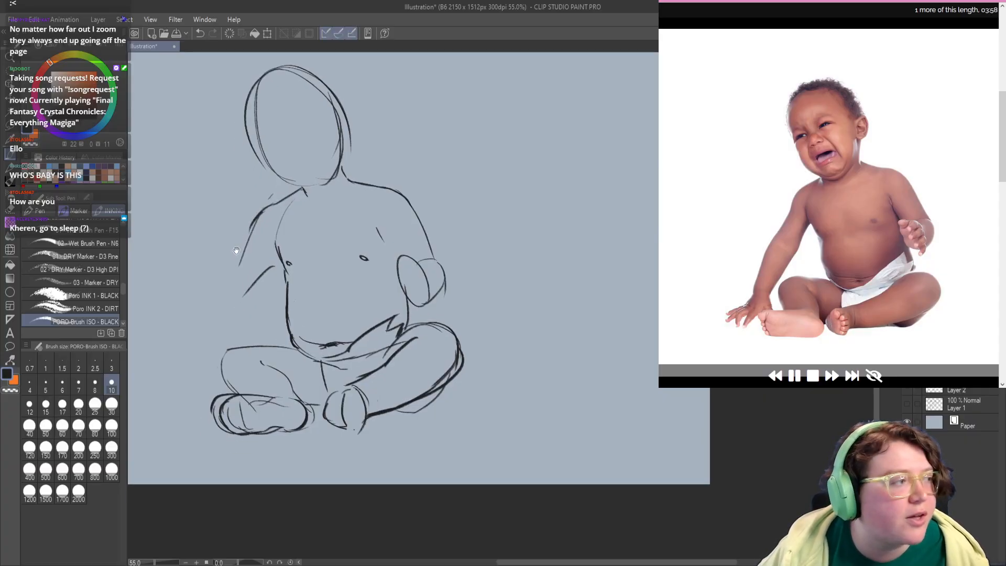
Step: Undo the new strokes on the supporting arm and erase its lower inner line, leaving a short armpit crease
{"action": "mouse_move", "coordinate": [257, 219]}
{"action": "left_mouse_down"}
{"action": "mouse_move", "coordinate": [245, 252]}
{"action": "mouse_move", "coordinate": [260, 269]}
{"action": "mouse_move", "coordinate": [256, 251]}
{"action": "left_mouse_up"}
{"action": "key", "text": "ctrl+z"}
{"action": "key", "text": "ctrl+z"}
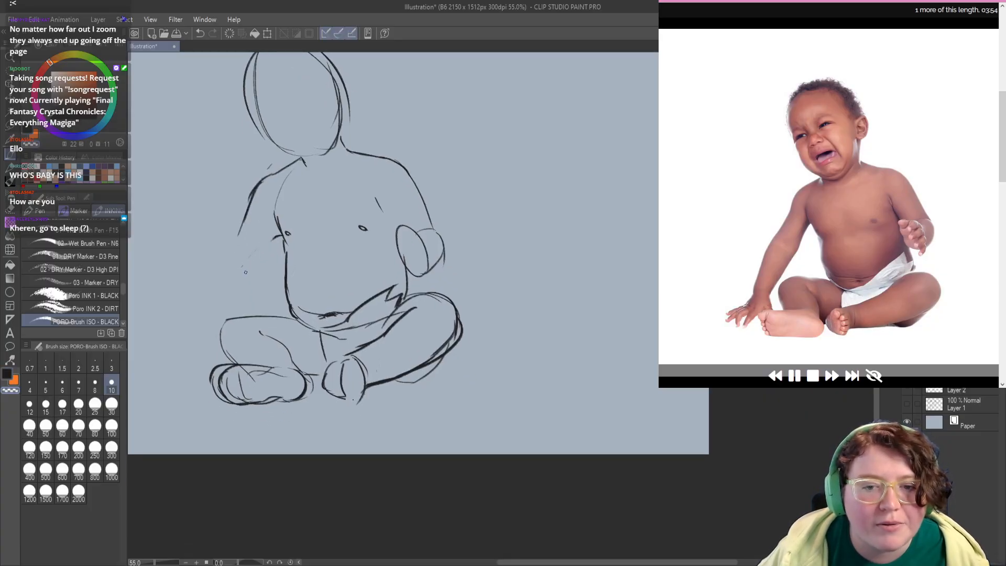
{"action": "left_click_drag", "start_coordinate": [317, 196], "coordinate": [310, 267]}
{"action": "key", "text": "c"}
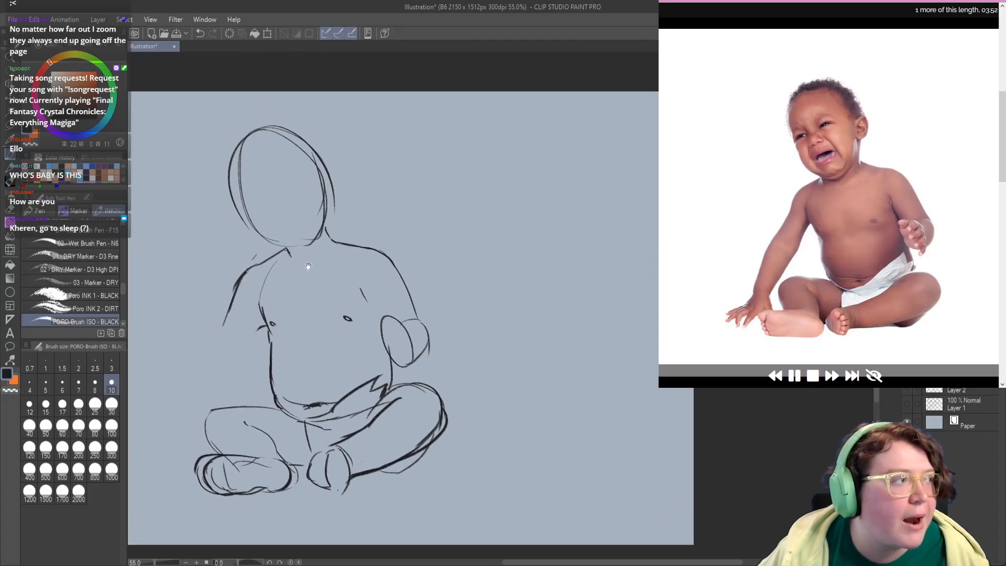
Step: Erase the overlapping construction lines at the outer end of the left-hand foot
{"action": "mouse_move", "coordinate": [317, 191]}
{"action": "left_mouse_down"}
{"action": "mouse_move", "coordinate": [354, 197]}
{"action": "mouse_move", "coordinate": [350, 205]}
{"action": "left_mouse_up"}
{"action": "left_click_drag", "start_coordinate": [271, 426], "coordinate": [326, 271]}
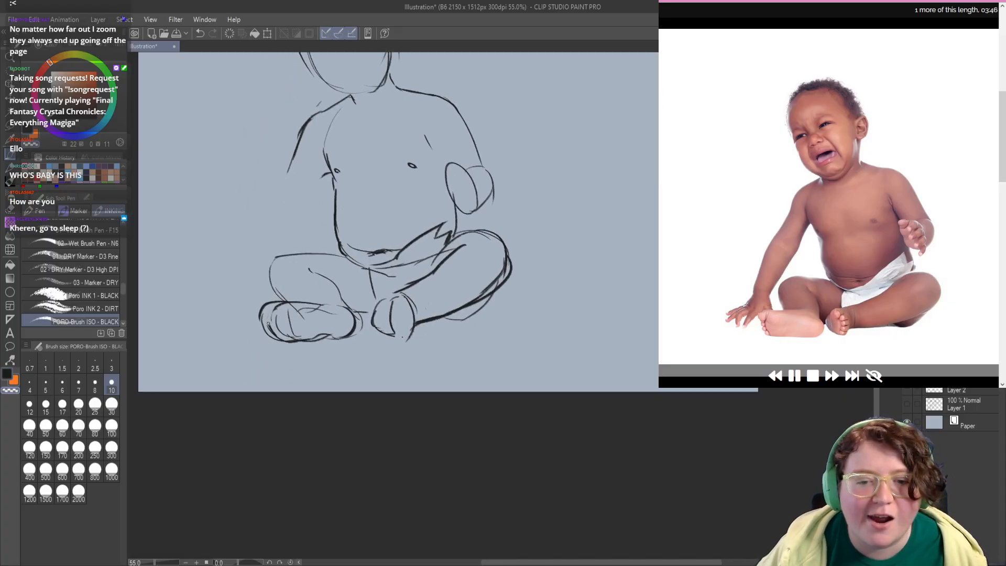
{"action": "mouse_move", "coordinate": [268, 325]}
{"action": "left_mouse_down"}
{"action": "mouse_move", "coordinate": [272, 337]}
{"action": "mouse_move", "coordinate": [281, 332]}
{"action": "left_mouse_up"}
{"action": "key", "text": "c"}
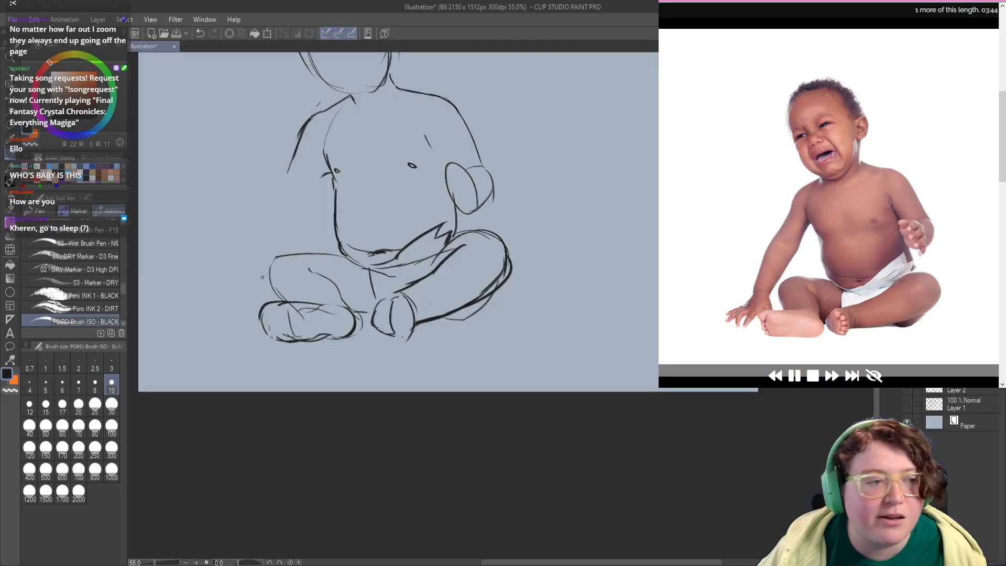
{"action": "left_click_drag", "start_coordinate": [295, 282], "coordinate": [312, 294]}
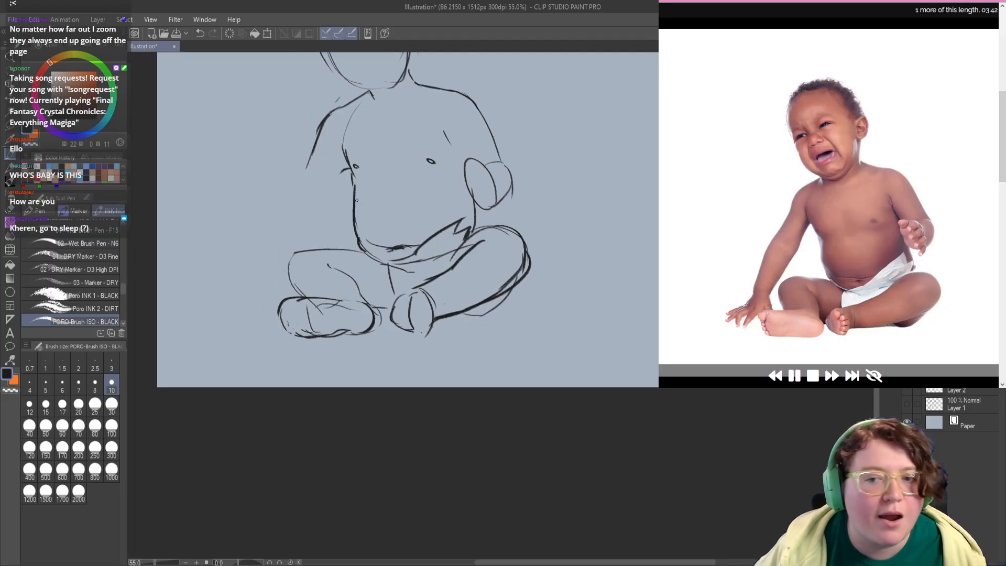
Step: Erase the belly's left-hand side line and redraw it with a rounder bulge from armpit to hip, retrying strokes
{"action": "key", "text": "c"}
{"action": "left_click_drag", "start_coordinate": [355, 186], "coordinate": [354, 222]}
{"action": "key", "text": "c"}
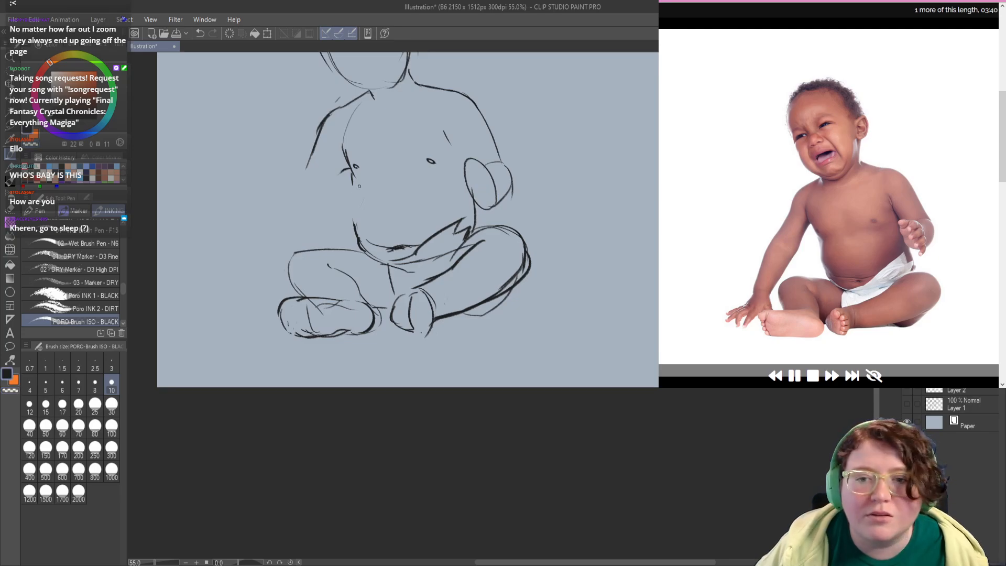
{"action": "left_click_drag", "start_coordinate": [359, 186], "coordinate": [349, 226]}
{"action": "key", "text": "ctrl+z"}
{"action": "key", "text": "ctrl+z"}
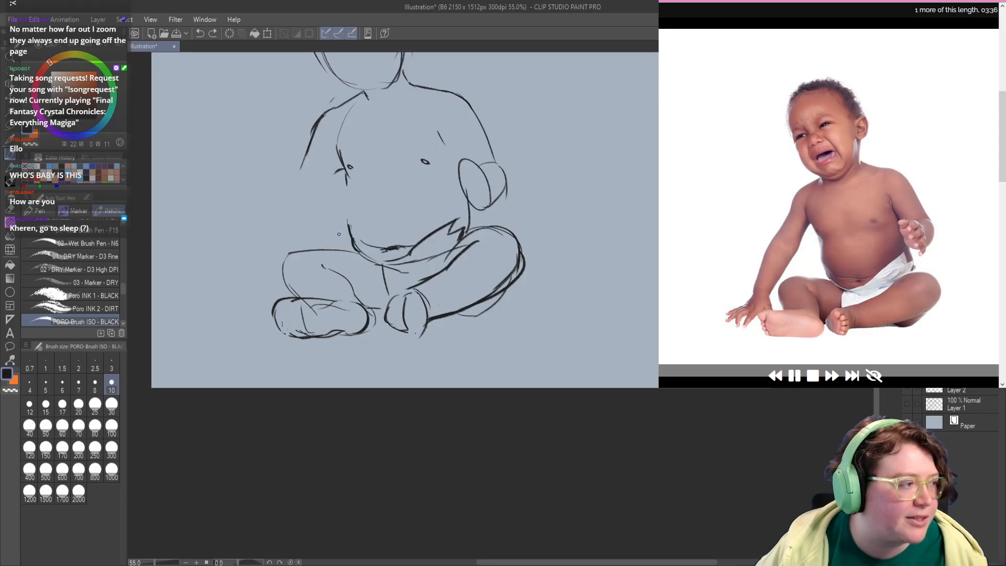
{"action": "left_click_drag", "start_coordinate": [345, 172], "coordinate": [349, 225]}
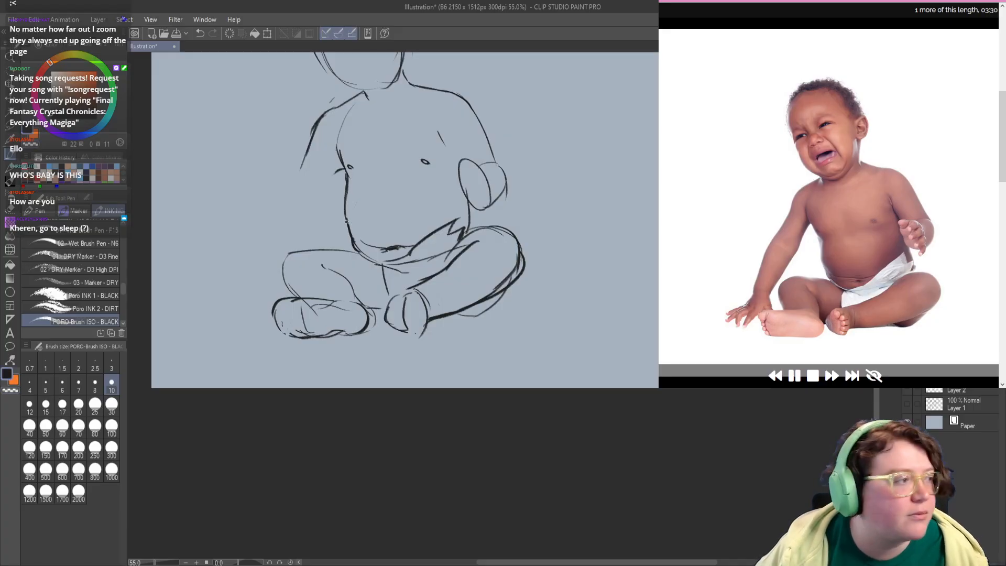
{"action": "left_click_drag", "start_coordinate": [347, 221], "coordinate": [346, 230]}
{"action": "mouse_move", "coordinate": [356, 189]}
{"action": "left_mouse_down"}
{"action": "mouse_move", "coordinate": [350, 223]}
{"action": "mouse_move", "coordinate": [362, 250]}
{"action": "mouse_move", "coordinate": [350, 214]}
{"action": "mouse_move", "coordinate": [359, 240]}
{"action": "left_mouse_up"}
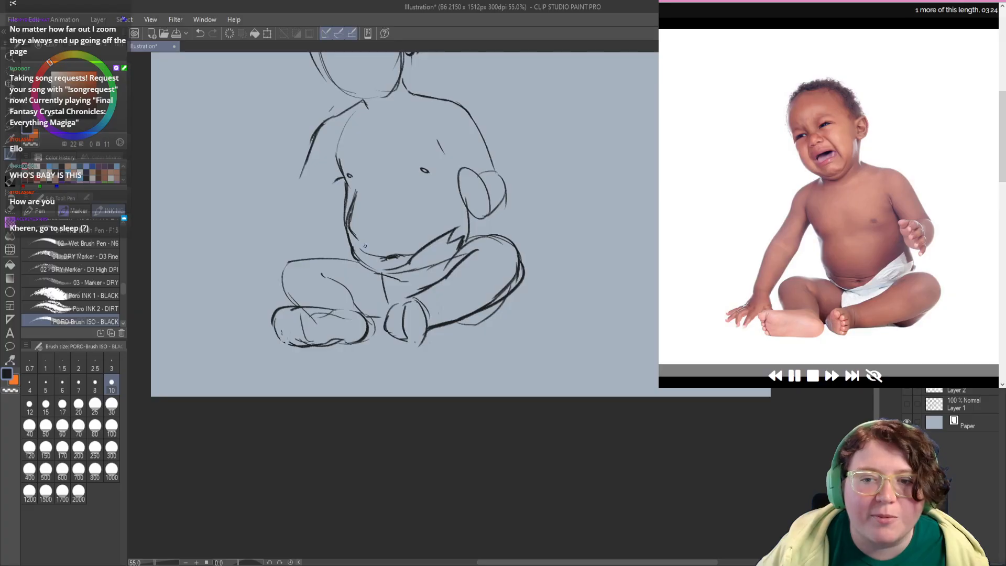
Step: Undo the extra strokes layered over the belly's left-hand side line
{"action": "key", "text": "ctrl+z"}
{"action": "key", "text": "ctrl+z"}
{"action": "key", "text": "ctrl+z"}
{"action": "key", "text": "ctrl+z"}
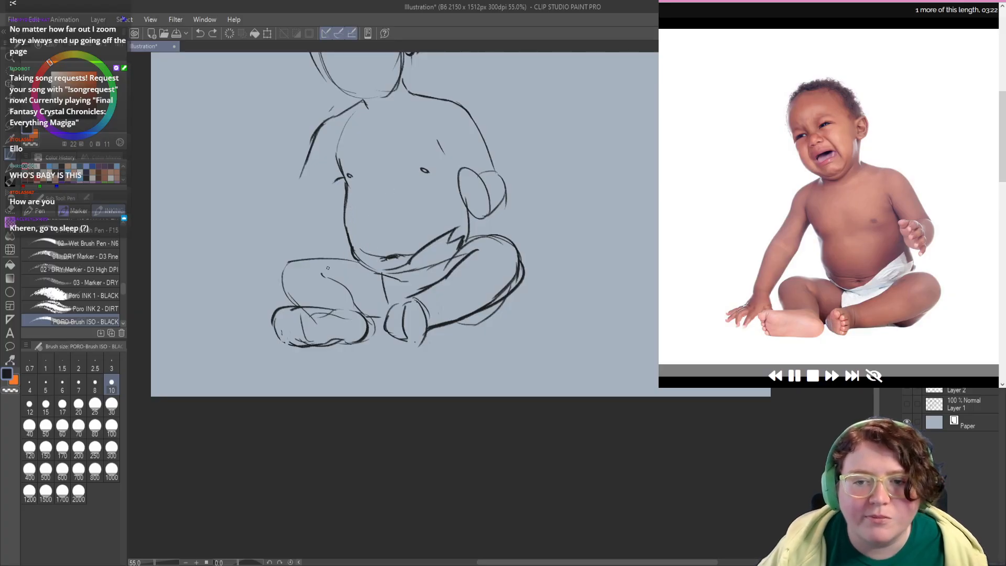
Step: Draw the supporting arm's inner edge from the left-hand armpit down toward the elbow, retrying strokes
{"action": "left_click_drag", "start_coordinate": [264, 333], "coordinate": [282, 319]}
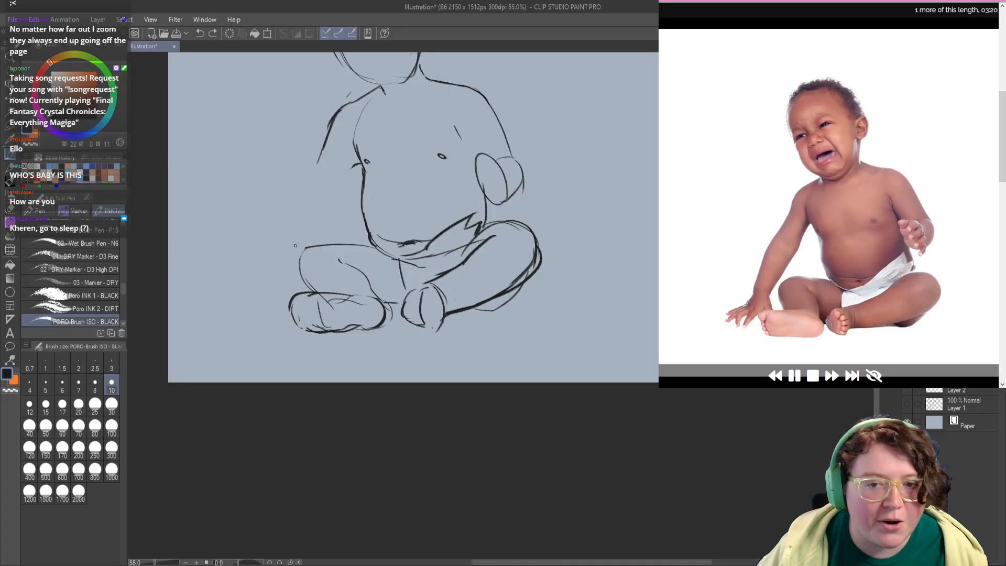
{"action": "left_click_drag", "start_coordinate": [289, 249], "coordinate": [286, 251]}
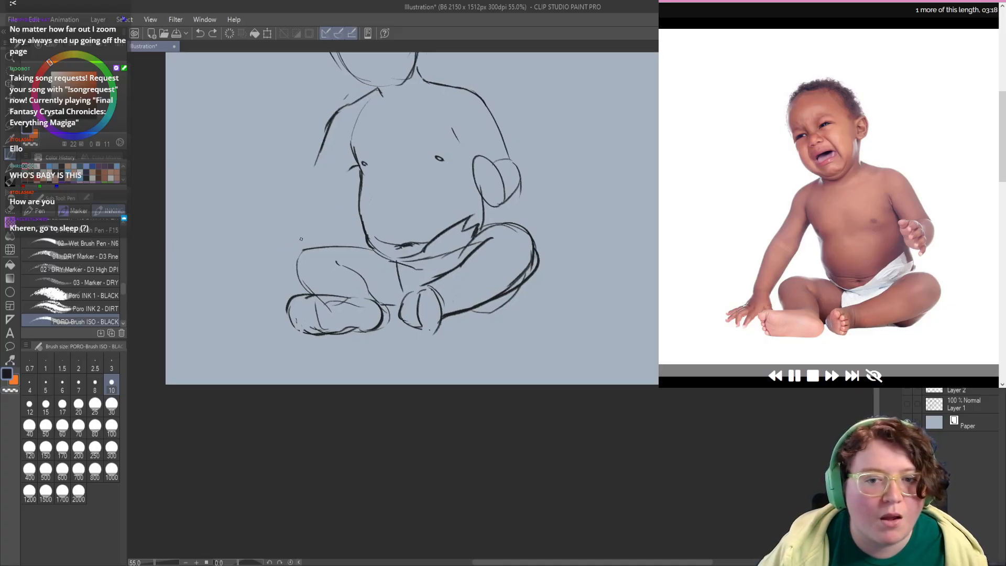
{"action": "left_click_drag", "start_coordinate": [360, 165], "coordinate": [273, 263]}
{"action": "key", "text": "ctrl+z"}
{"action": "mouse_move", "coordinate": [313, 217]}
{"action": "left_mouse_down"}
{"action": "mouse_move", "coordinate": [277, 268]}
{"action": "mouse_move", "coordinate": [273, 286]}
{"action": "mouse_move", "coordinate": [293, 290]}
{"action": "left_mouse_up"}
{"action": "key", "text": "ctrl+z"}
{"action": "key", "text": "ctrl+z"}
{"action": "key", "text": "ctrl+z"}
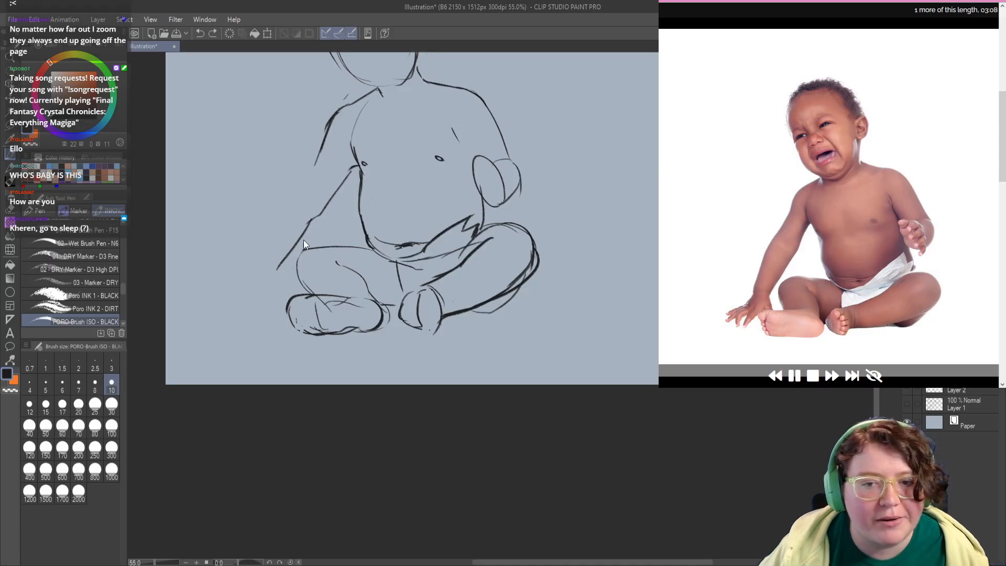
Step: Draw the supporting forearm's inner edge from the elbow down to the hand beside the left-hand foot, retrying strokes
{"action": "mouse_move", "coordinate": [312, 218]}
{"action": "left_mouse_down"}
{"action": "mouse_move", "coordinate": [289, 262]}
{"action": "mouse_move", "coordinate": [314, 226]}
{"action": "left_mouse_up"}
{"action": "key", "text": "ctrl+z"}
{"action": "key", "text": "ctrl+z"}
{"action": "mouse_move", "coordinate": [275, 279]}
{"action": "left_mouse_down"}
{"action": "mouse_move", "coordinate": [314, 227]}
{"action": "mouse_move", "coordinate": [306, 236]}
{"action": "left_mouse_up"}
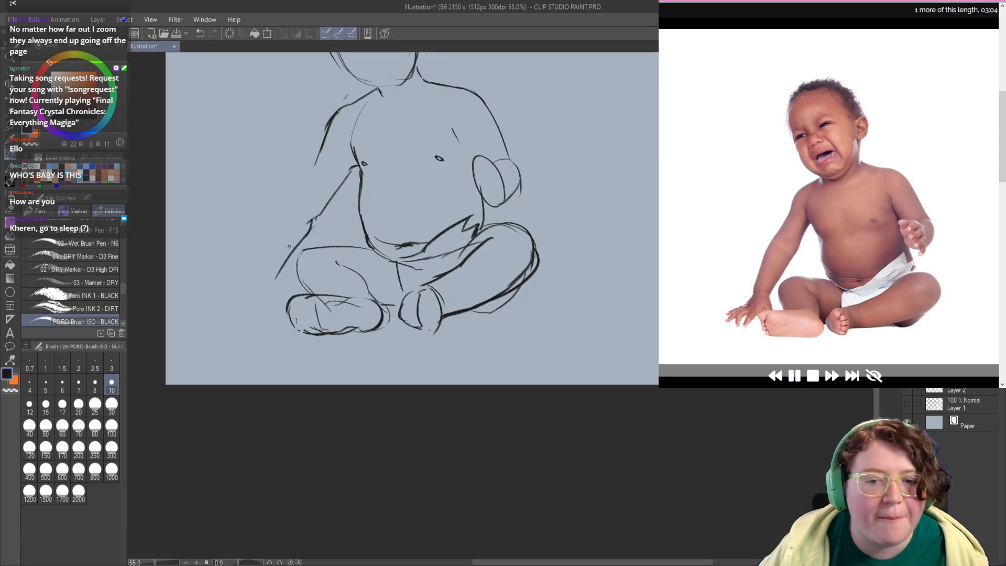
{"action": "key", "text": "ctrl+z"}
{"action": "left_click_drag", "start_coordinate": [276, 279], "coordinate": [289, 313]}
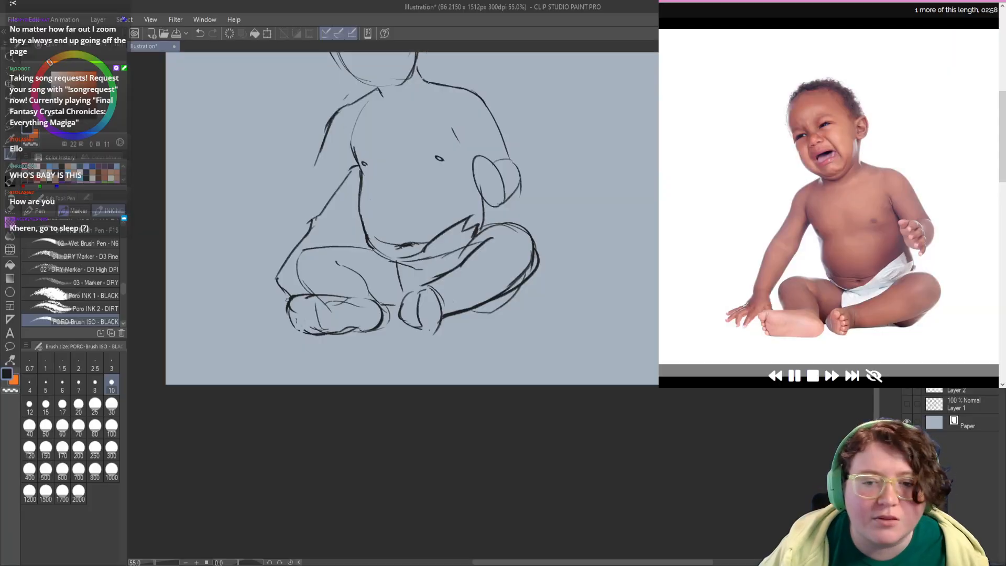
{"action": "key", "text": "ctrl+z"}
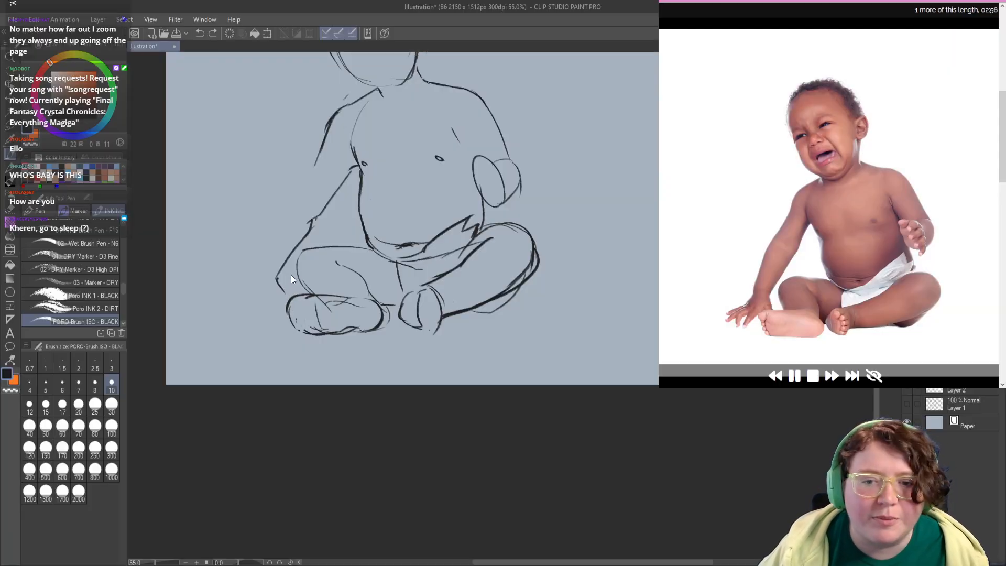
{"action": "key", "text": "ctrl+z"}
{"action": "mouse_move", "coordinate": [309, 220]}
{"action": "left_mouse_down"}
{"action": "mouse_move", "coordinate": [286, 285]}
{"action": "mouse_move", "coordinate": [296, 291]}
{"action": "mouse_move", "coordinate": [278, 325]}
{"action": "left_mouse_up"}
{"action": "key", "text": "ctrl+z"}
{"action": "key", "text": "ctrl+z"}
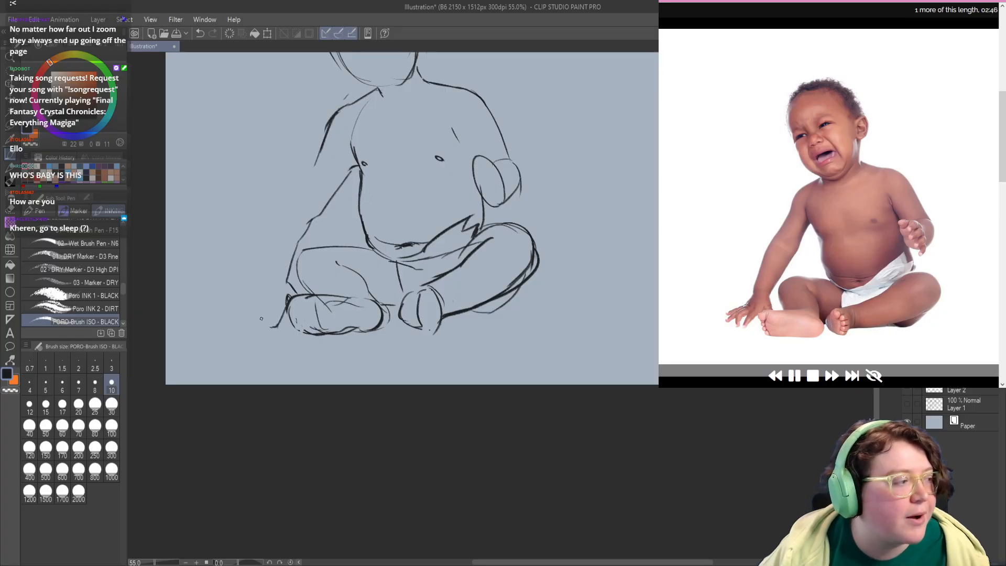
Step: Draw the supporting forearm's outer edge from the elbow down to the wrist with a short start of the hand, retrying strokes
{"action": "mouse_move", "coordinate": [274, 274]}
{"action": "left_mouse_down"}
{"action": "mouse_move", "coordinate": [261, 298]}
{"action": "mouse_move", "coordinate": [277, 279]}
{"action": "mouse_move", "coordinate": [265, 285]}
{"action": "mouse_move", "coordinate": [277, 258]}
{"action": "mouse_move", "coordinate": [268, 248]}
{"action": "mouse_move", "coordinate": [263, 256]}
{"action": "left_mouse_up"}
{"action": "key", "text": "ctrl+z"}
{"action": "key", "text": "ctrl+z"}
{"action": "key", "text": "ctrl+z"}
{"action": "key", "text": "ctrl+z"}
{"action": "key", "text": "ctrl+z"}
{"action": "key", "text": "ctrl+z"}
{"action": "left_click_drag", "start_coordinate": [285, 205], "coordinate": [261, 274]}
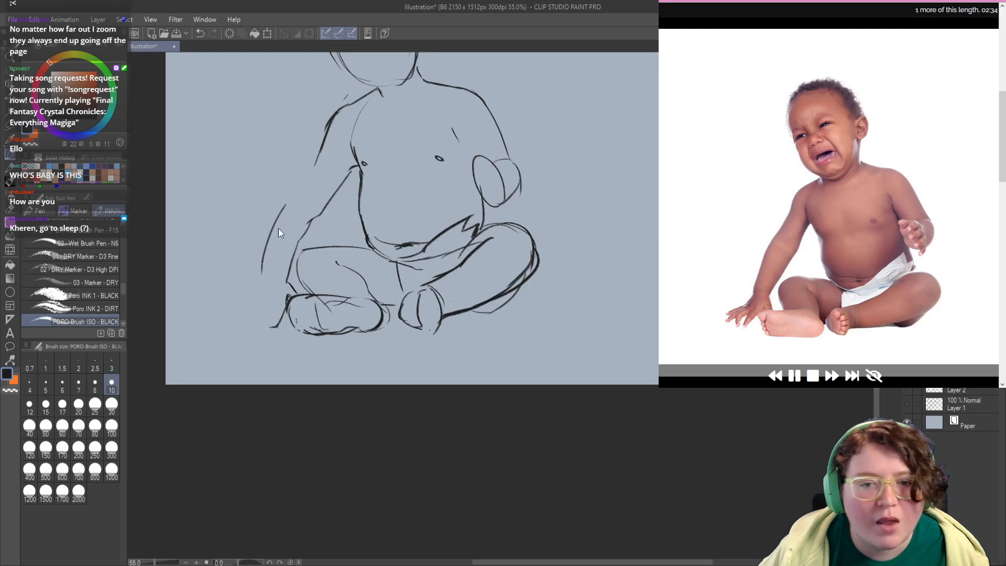
{"action": "key", "text": "ctrl+z"}
{"action": "mouse_move", "coordinate": [287, 204]}
{"action": "left_mouse_down"}
{"action": "mouse_move", "coordinate": [248, 294]}
{"action": "mouse_move", "coordinate": [268, 304]}
{"action": "left_mouse_up"}
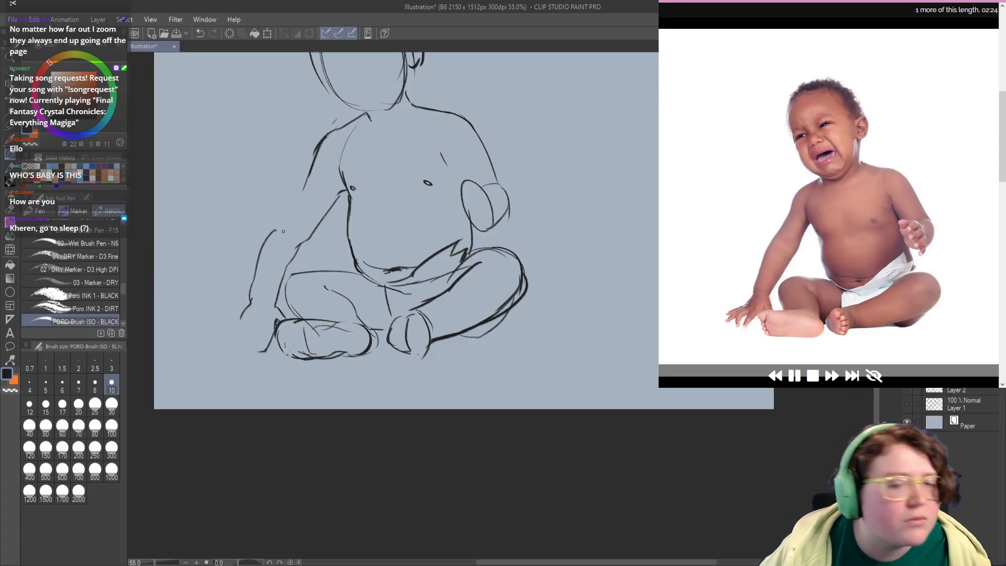
Step: Join the forearm's outer edge to the left-hand shoulder with a continuous upper-arm line
{"action": "key", "text": "c"}
{"action": "key", "text": "c"}
{"action": "mouse_move", "coordinate": [258, 253]}
{"action": "left_mouse_down"}
{"action": "mouse_move", "coordinate": [286, 209]}
{"action": "mouse_move", "coordinate": [299, 215]}
{"action": "left_mouse_up"}
{"action": "left_click_drag", "start_coordinate": [284, 219], "coordinate": [313, 174]}
Step: Redraw the supporting arm's inner edge with a smoother forearm and a darker curve from armpit to elbow
{"action": "key", "text": "c"}
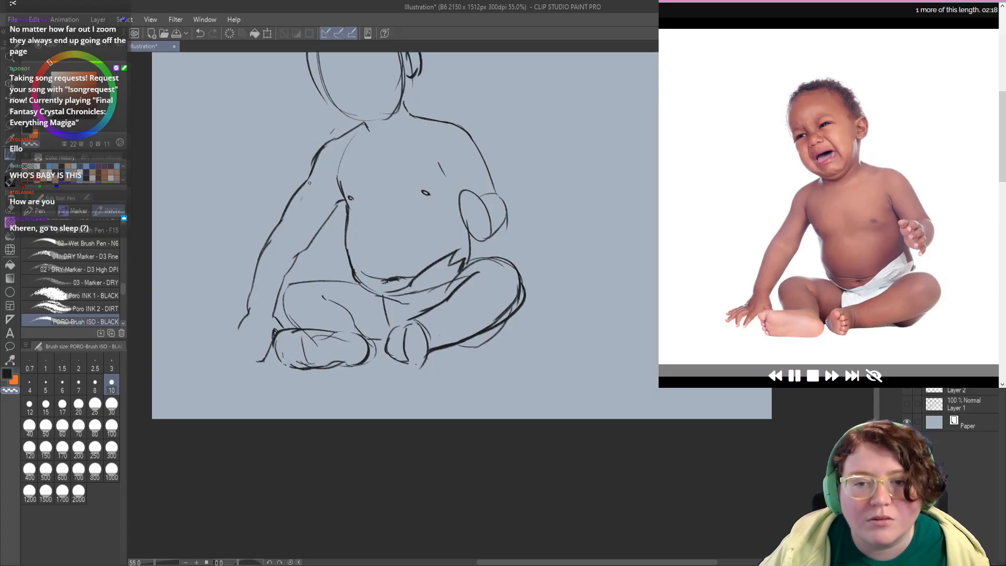
{"action": "mouse_move", "coordinate": [298, 246]}
{"action": "left_mouse_down"}
{"action": "mouse_move", "coordinate": [302, 222]}
{"action": "mouse_move", "coordinate": [269, 285]}
{"action": "mouse_move", "coordinate": [293, 234]}
{"action": "mouse_move", "coordinate": [273, 267]}
{"action": "left_mouse_up"}
{"action": "key", "text": "c"}
{"action": "key", "text": "ctrl+z"}
{"action": "key", "text": "ctrl+z"}
{"action": "left_click_drag", "start_coordinate": [296, 227], "coordinate": [270, 277]}
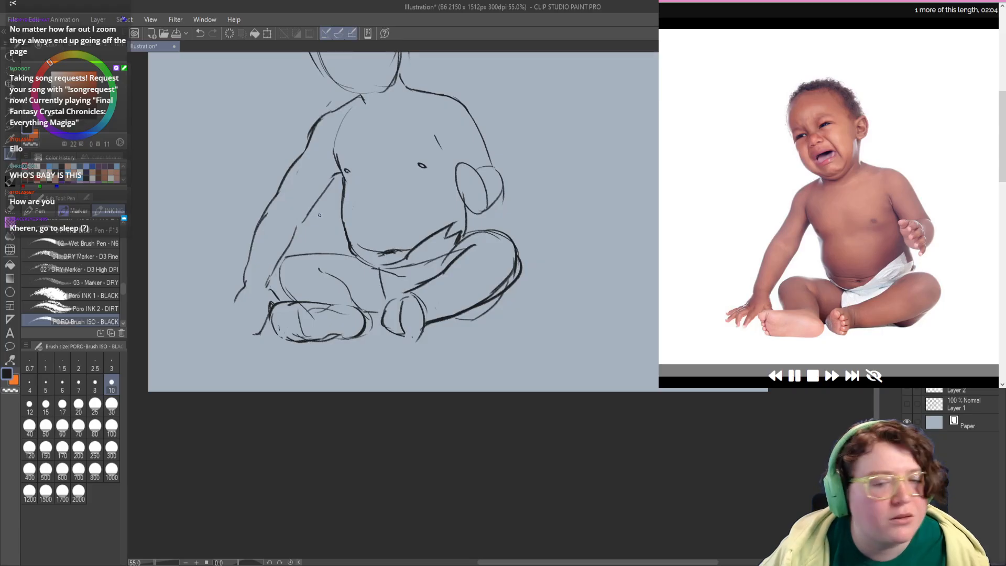
{"action": "mouse_move", "coordinate": [295, 229]}
{"action": "left_mouse_down"}
{"action": "mouse_move", "coordinate": [339, 173]}
{"action": "mouse_move", "coordinate": [306, 220]}
{"action": "left_mouse_up"}
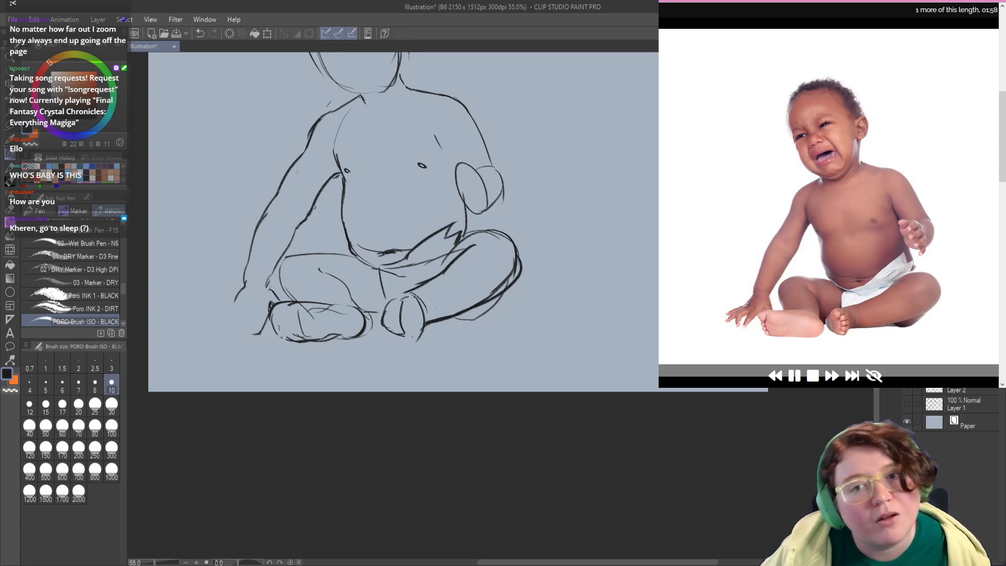
{"action": "key", "text": "ctrl+z"}
{"action": "left_click_drag", "start_coordinate": [337, 175], "coordinate": [304, 218]}
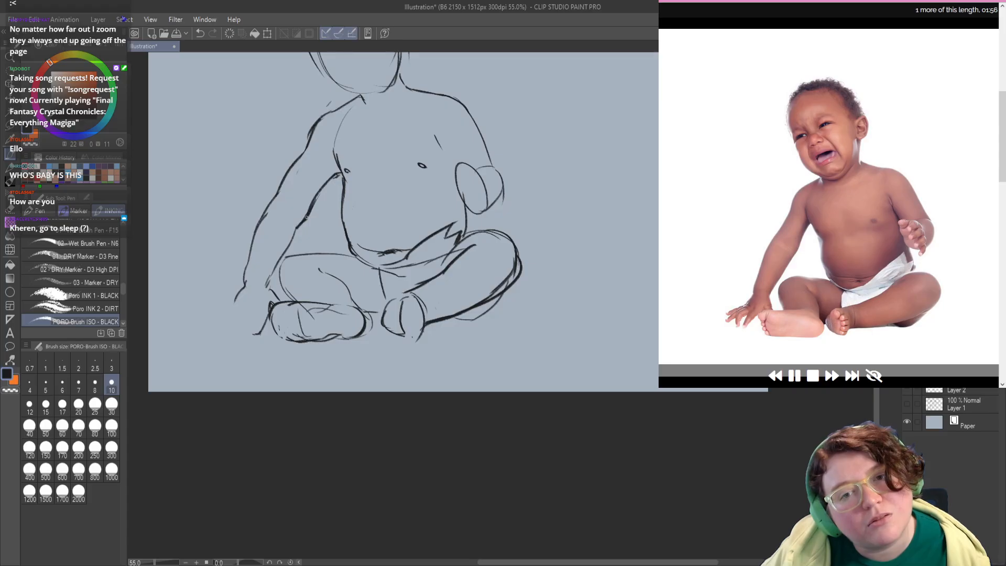
Step: Sketch the supporting hand's back and spread fingers on the ground, retrying strokes
{"action": "key", "text": "c"}
{"action": "left_click_drag", "start_coordinate": [266, 276], "coordinate": [278, 234]}
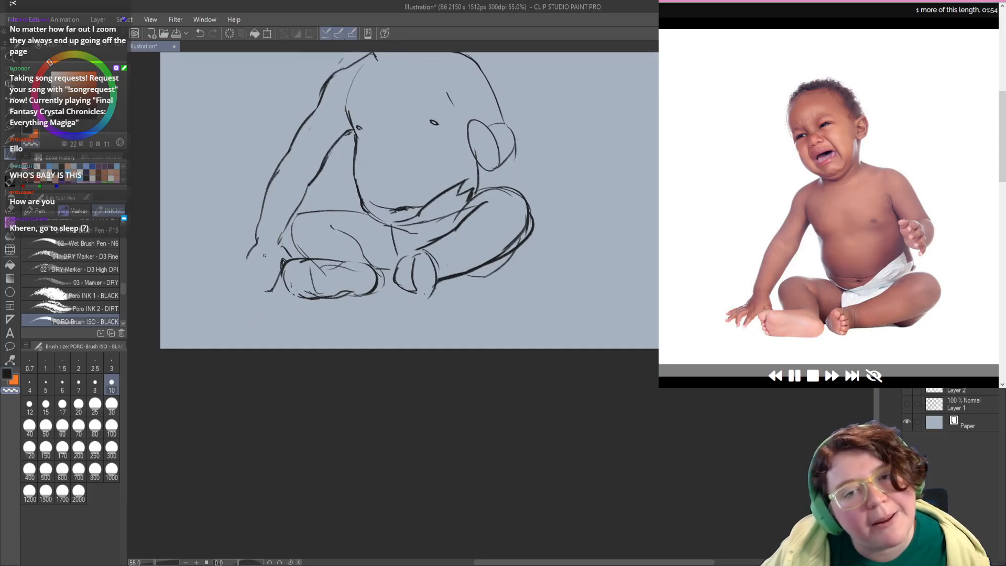
{"action": "key", "text": "c"}
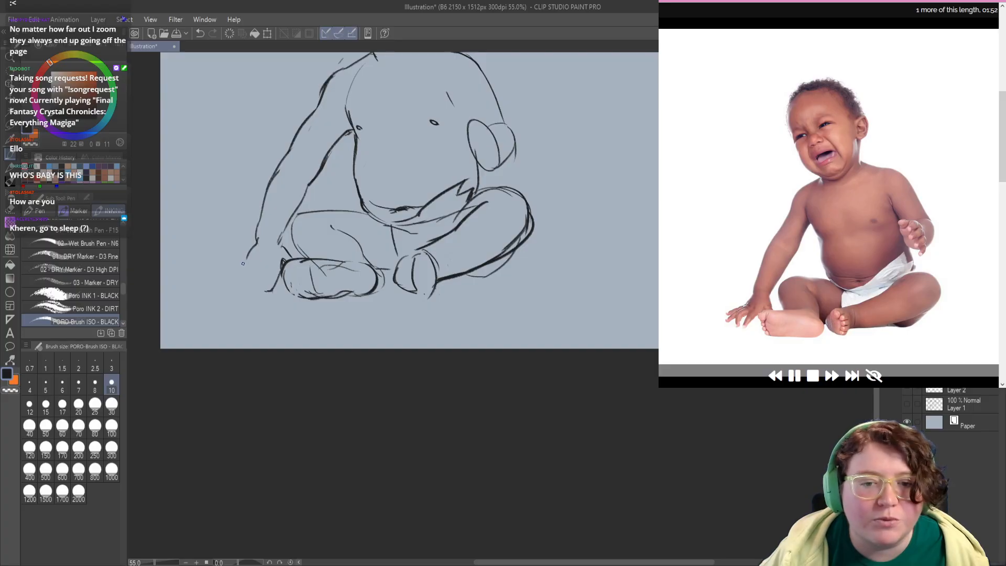
{"action": "left_click_drag", "start_coordinate": [243, 263], "coordinate": [264, 274]}
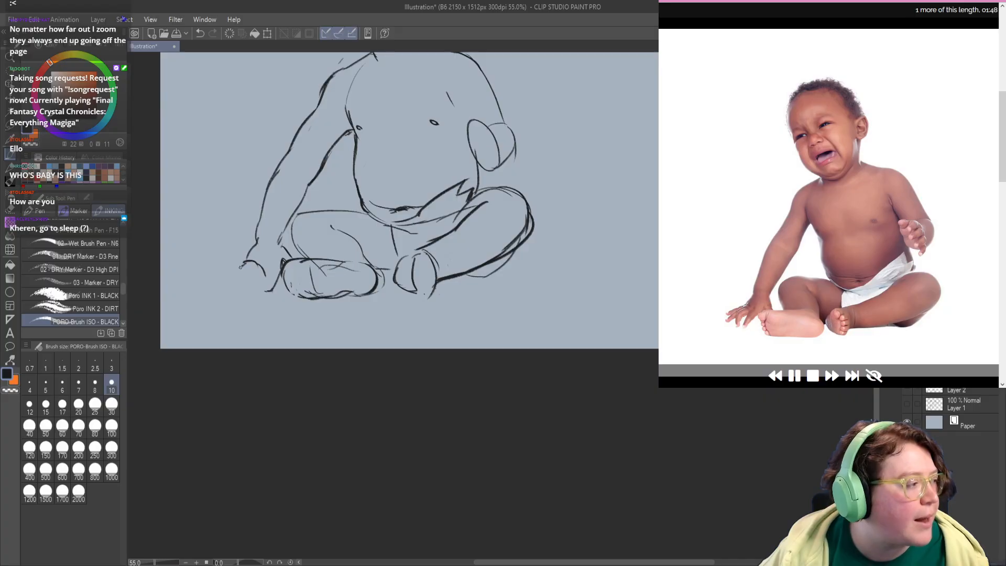
{"action": "mouse_move", "coordinate": [242, 265]}
{"action": "left_mouse_down"}
{"action": "mouse_move", "coordinate": [226, 283]}
{"action": "mouse_move", "coordinate": [256, 271]}
{"action": "mouse_move", "coordinate": [235, 297]}
{"action": "mouse_move", "coordinate": [255, 285]}
{"action": "mouse_move", "coordinate": [255, 300]}
{"action": "mouse_move", "coordinate": [286, 272]}
{"action": "mouse_move", "coordinate": [286, 259]}
{"action": "mouse_move", "coordinate": [273, 273]}
{"action": "mouse_move", "coordinate": [268, 337]}
{"action": "left_mouse_up"}
{"action": "key", "text": "ctrl+z"}
{"action": "key", "text": "c"}
{"action": "key", "text": "c"}
{"action": "mouse_move", "coordinate": [232, 365]}
{"action": "left_mouse_down"}
{"action": "mouse_move", "coordinate": [240, 346]}
{"action": "mouse_move", "coordinate": [219, 356]}
{"action": "left_mouse_up"}
{"action": "key", "text": "ctrl+z"}
{"action": "key", "text": "ctrl+z"}
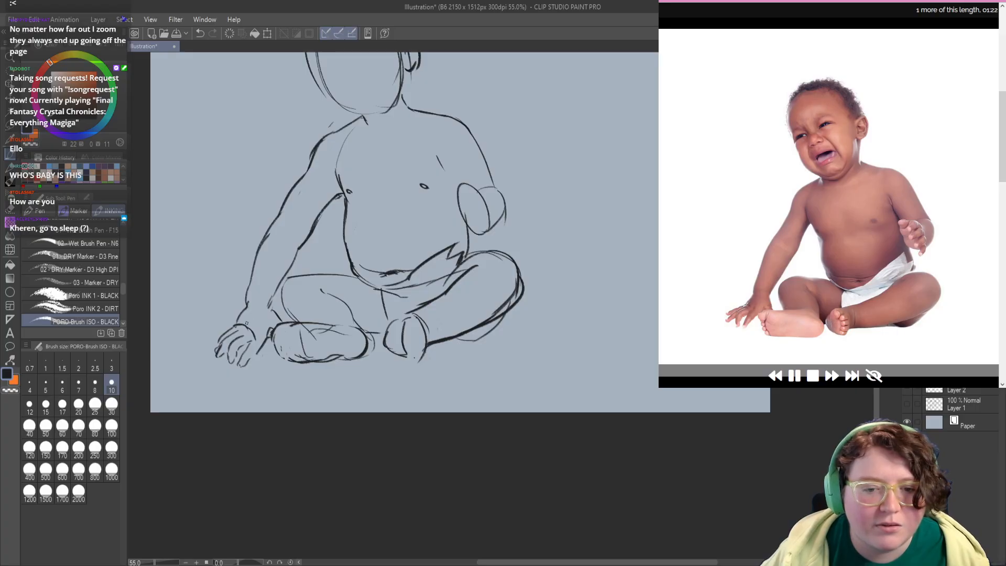
Step: Erase the stray curve on the back of the supporting hand and tidy the lines at the wrist
{"action": "key", "text": "c"}
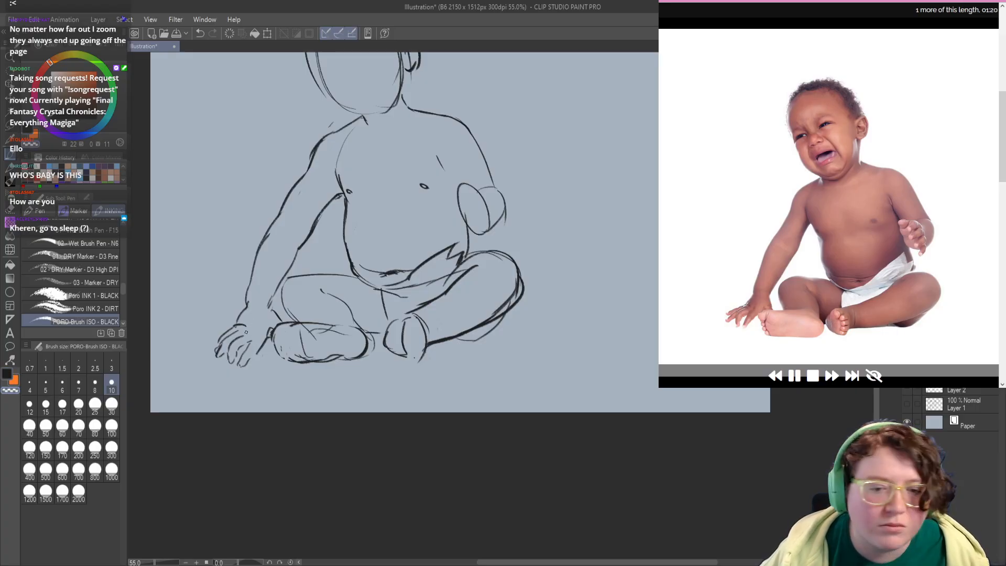
{"action": "key", "text": "c"}
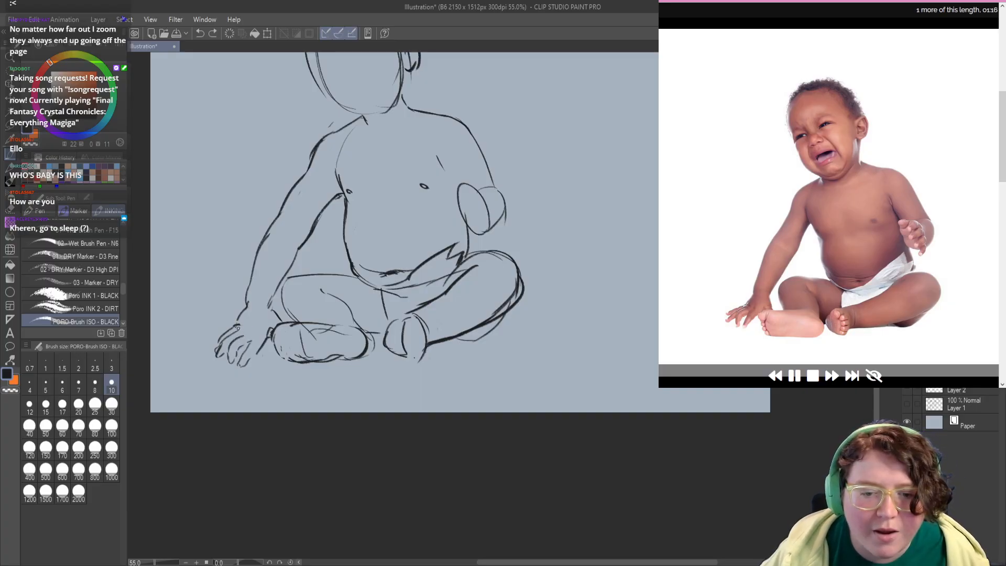
{"action": "left_click_drag", "start_coordinate": [247, 340], "coordinate": [242, 336]}
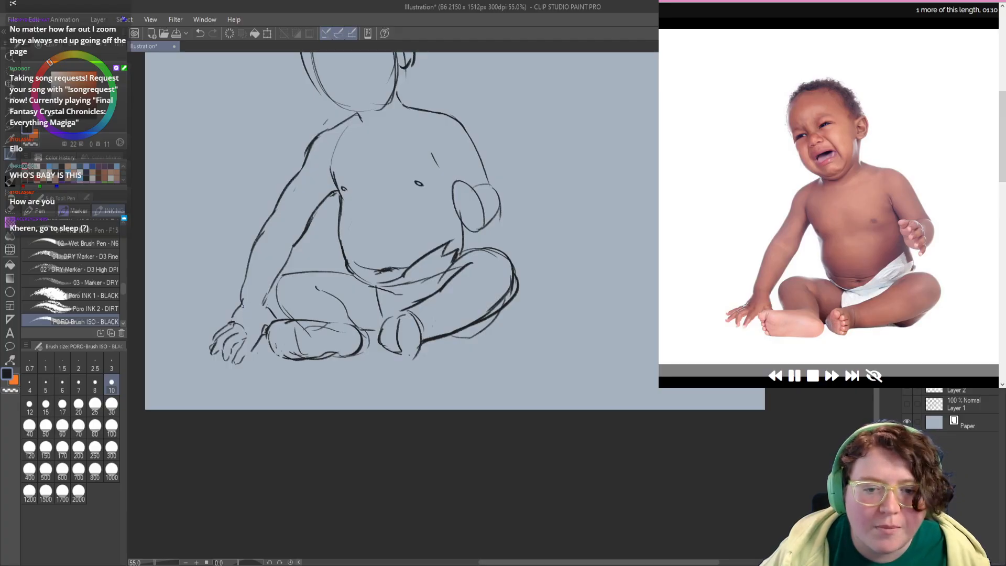
{"action": "mouse_move", "coordinate": [241, 308]}
{"action": "left_mouse_down"}
{"action": "mouse_move", "coordinate": [256, 303]}
{"action": "mouse_move", "coordinate": [234, 319]}
{"action": "left_mouse_up"}
{"action": "key", "text": "c"}
Step: Add a short elbow crease across the supporting arm, erasing and undoing unwanted strokes
{"action": "key", "text": "c"}
{"action": "mouse_move", "coordinate": [272, 283]}
{"action": "left_mouse_down"}
{"action": "mouse_move", "coordinate": [248, 309]}
{"action": "mouse_move", "coordinate": [251, 255]}
{"action": "mouse_move", "coordinate": [250, 265]}
{"action": "mouse_move", "coordinate": [265, 242]}
{"action": "mouse_move", "coordinate": [274, 266]}
{"action": "mouse_move", "coordinate": [256, 252]}
{"action": "mouse_move", "coordinate": [291, 196]}
{"action": "mouse_move", "coordinate": [235, 281]}
{"action": "left_mouse_up"}
{"action": "key", "text": "c"}
{"action": "key", "text": "c"}
{"action": "key", "text": "ctrl+z"}
{"action": "key", "text": "ctrl+z"}
{"action": "key", "text": "c"}
{"action": "key", "text": "c"}
{"action": "key", "text": "ctrl+z"}
Step: Redraw the supporting arm's outer edge as one smooth line past the elbow into the forearm
{"action": "key", "text": "ctrl+z"}
{"action": "left_click_drag", "start_coordinate": [272, 224], "coordinate": [243, 277]}
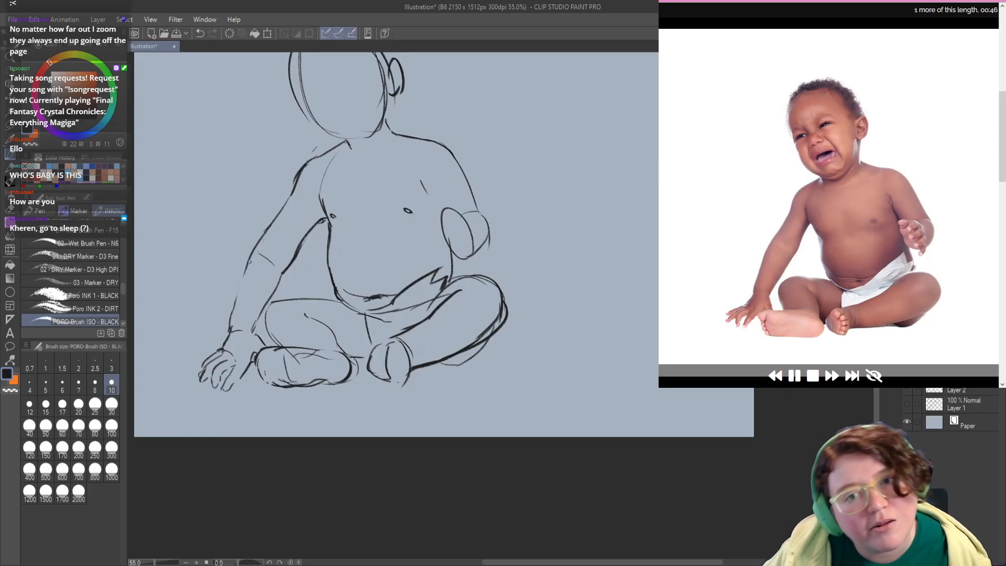
{"action": "key", "text": "ctrl+z"}
{"action": "left_click_drag", "start_coordinate": [274, 222], "coordinate": [232, 306]}
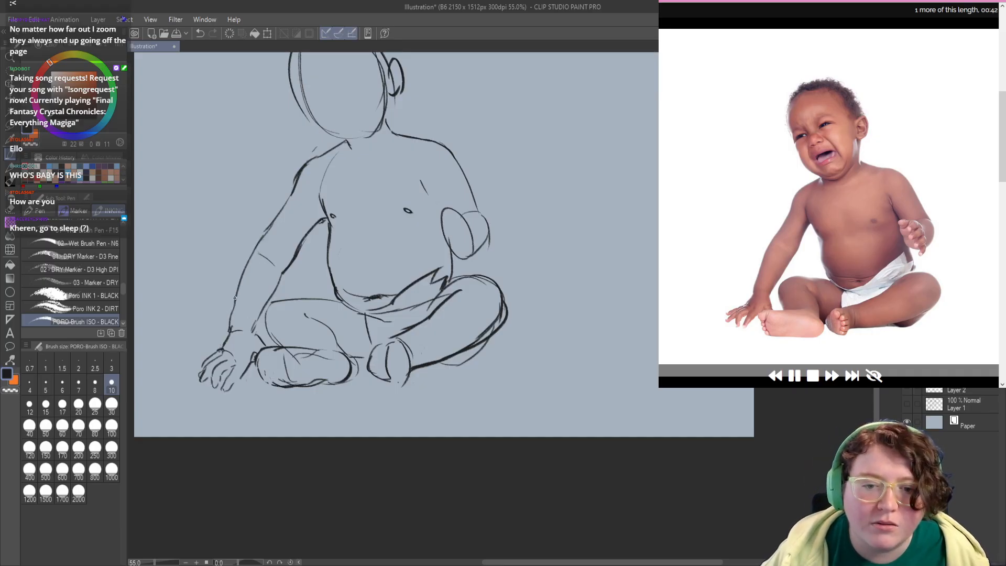
Step: Erase the stray construction lines along the left-hand shoulder and upper arm
{"action": "left_click_drag", "start_coordinate": [293, 223], "coordinate": [277, 258]}
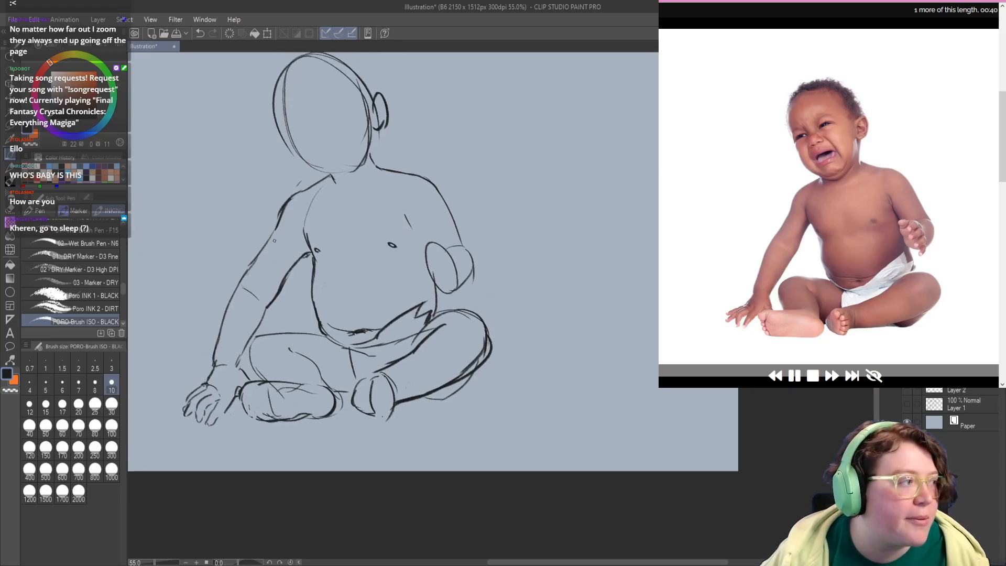
{"action": "key", "text": "c"}
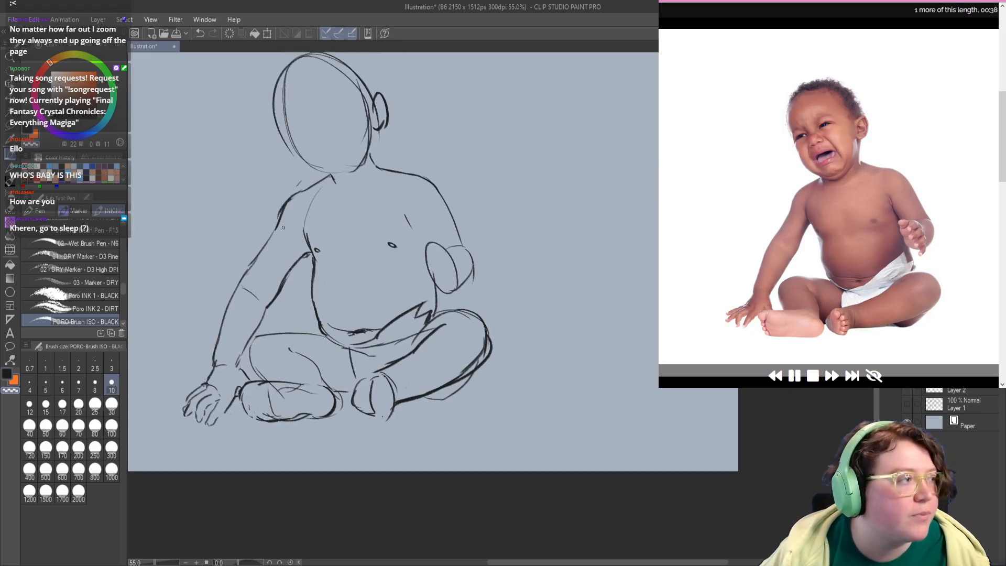
{"action": "left_click_drag", "start_coordinate": [283, 218], "coordinate": [295, 194]}
{"action": "key", "text": "c"}
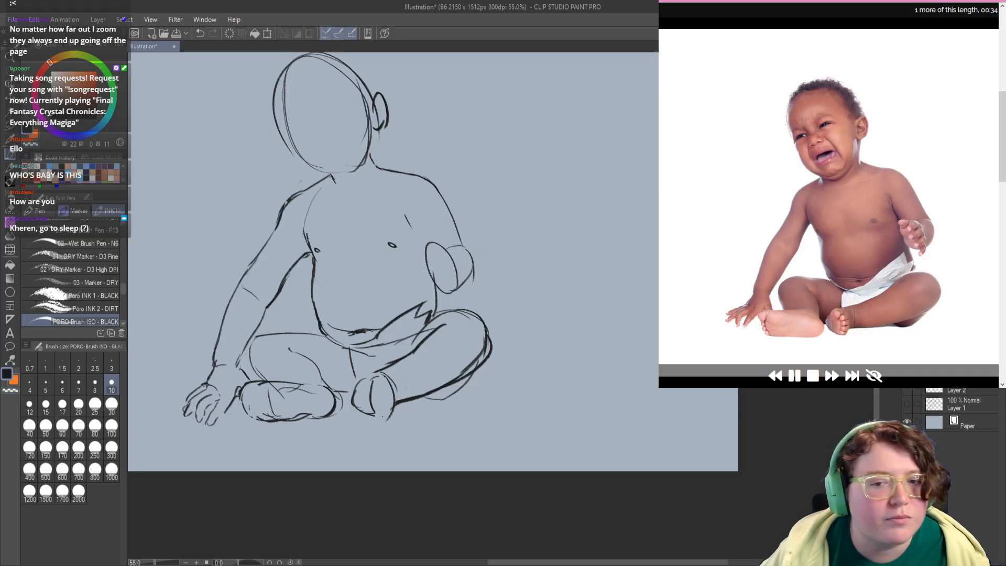
Step: Redraw the left-hand armpit crease as a slim line beside the chest, retrying strokes
{"action": "left_click_drag", "start_coordinate": [308, 256], "coordinate": [305, 252]}
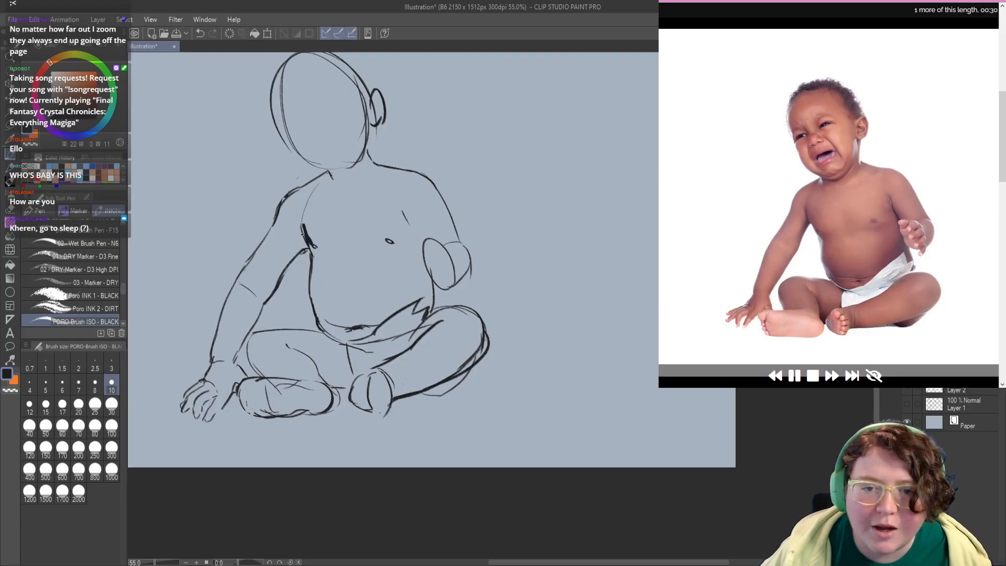
{"action": "left_click_drag", "start_coordinate": [301, 225], "coordinate": [313, 263]}
{"action": "key", "text": "ctrl+z"}
{"action": "key", "text": "ctrl+z"}
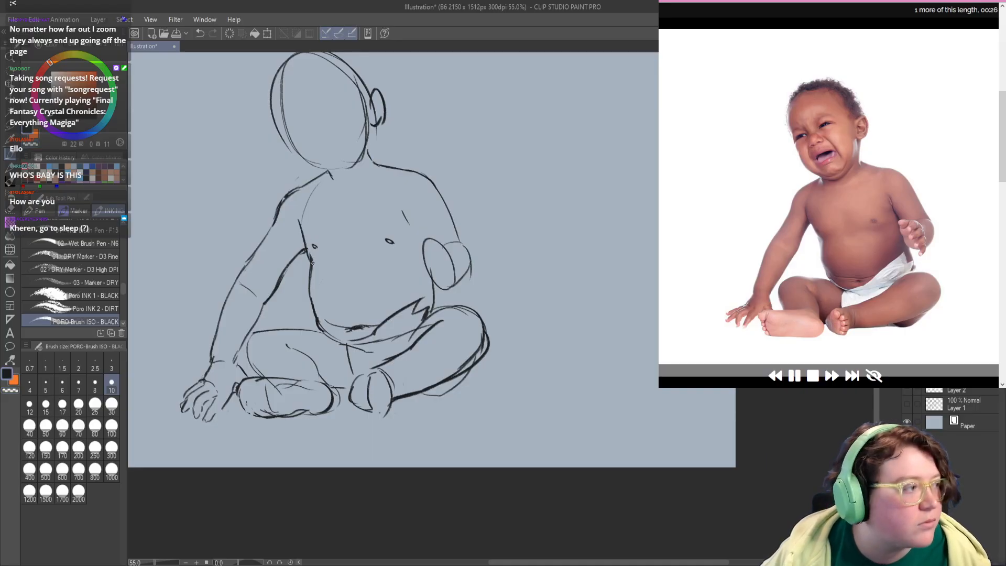
{"action": "key", "text": "ctrl+z"}
{"action": "left_click_drag", "start_coordinate": [297, 219], "coordinate": [308, 252]}
{"action": "key", "text": "ctrl+z"}
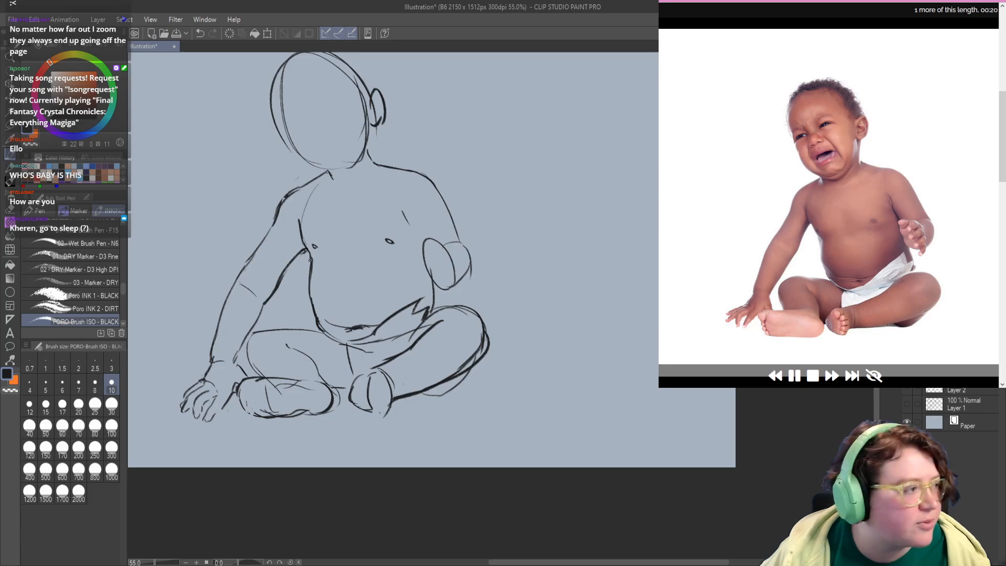
Step: Draw the raised arm's inner edge from the right-hand armpit crease down to the hand, retrying strokes
{"action": "mouse_move", "coordinate": [316, 260]}
{"action": "left_mouse_down"}
{"action": "mouse_move", "coordinate": [313, 281]}
{"action": "mouse_move", "coordinate": [333, 256]}
{"action": "mouse_move", "coordinate": [319, 285]}
{"action": "mouse_move", "coordinate": [316, 270]}
{"action": "left_mouse_up"}
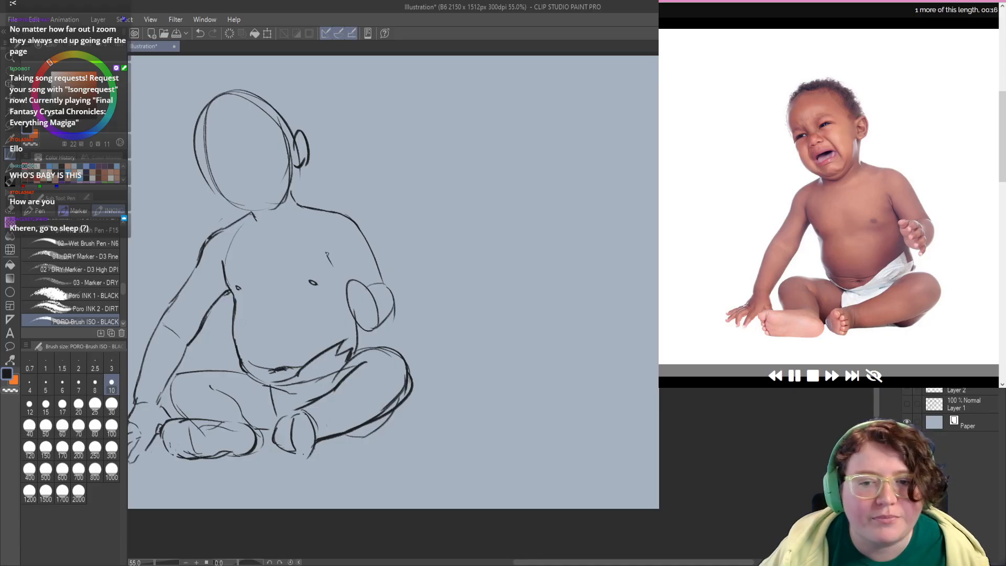
{"action": "mouse_move", "coordinate": [343, 321]}
{"action": "left_mouse_down"}
{"action": "mouse_move", "coordinate": [337, 277]}
{"action": "mouse_move", "coordinate": [354, 305]}
{"action": "mouse_move", "coordinate": [353, 285]}
{"action": "left_mouse_up"}
{"action": "key", "text": "c"}
{"action": "key", "text": "c"}
{"action": "left_click_drag", "start_coordinate": [346, 273], "coordinate": [366, 321]}
{"action": "key", "text": "ctrl+z"}
{"action": "key", "text": "ctrl+z"}
{"action": "key", "text": "ctrl+z"}
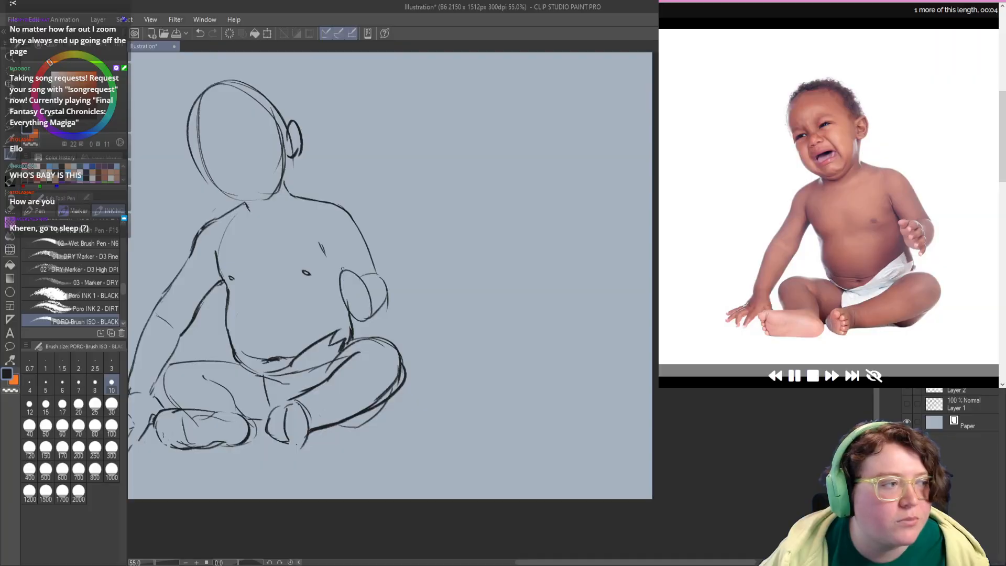
{"action": "left_click_drag", "start_coordinate": [329, 258], "coordinate": [339, 278]}
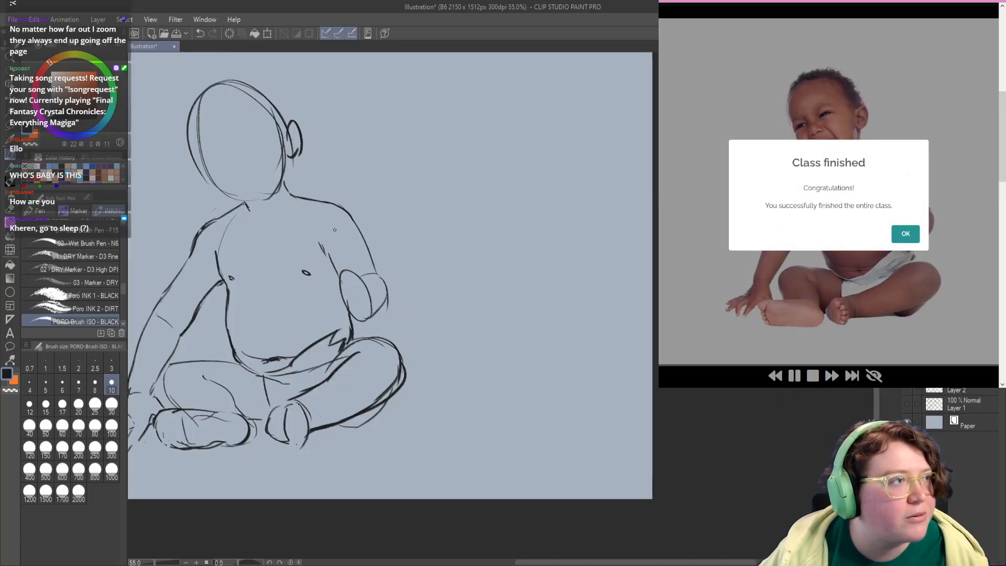
{"action": "left_click_drag", "start_coordinate": [304, 254], "coordinate": [356, 243]}
{"action": "left_click_drag", "start_coordinate": [333, 315], "coordinate": [384, 305]}
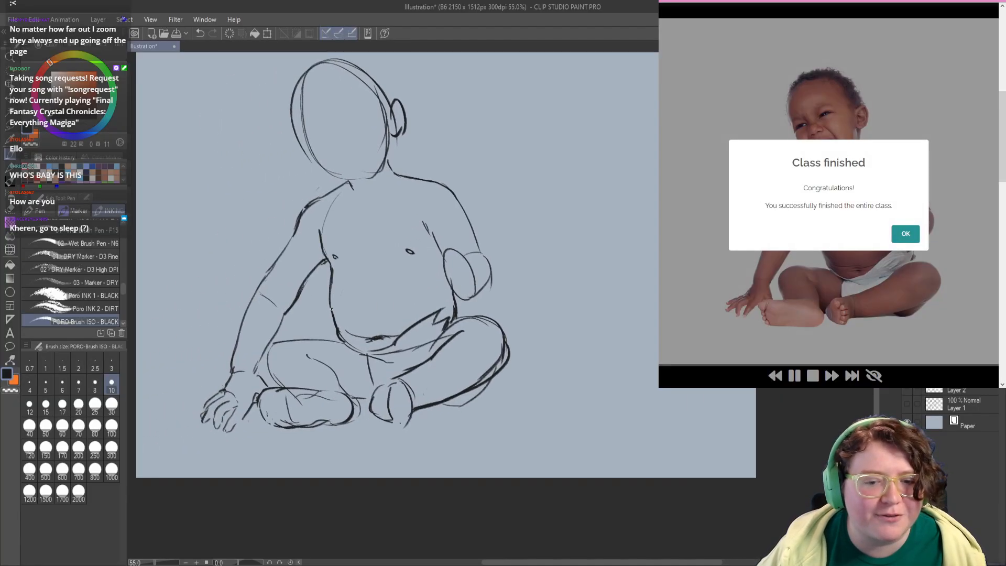
{"action": "left_click_drag", "start_coordinate": [305, 375], "coordinate": [289, 358]}
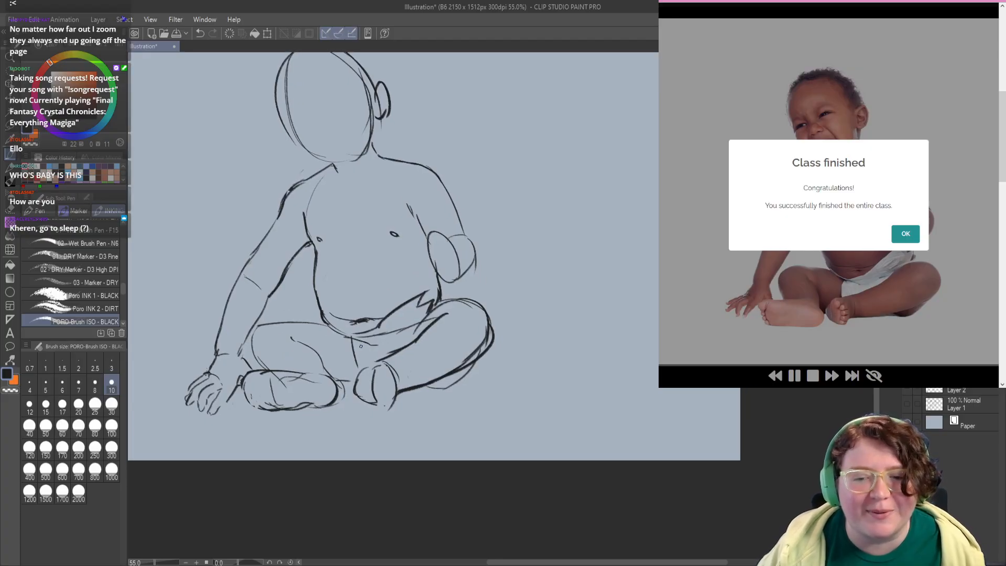
{"action": "mouse_move", "coordinate": [341, 296]}
{"action": "left_mouse_down"}
{"action": "mouse_move", "coordinate": [383, 333]}
{"action": "mouse_move", "coordinate": [402, 330]}
{"action": "left_mouse_up"}
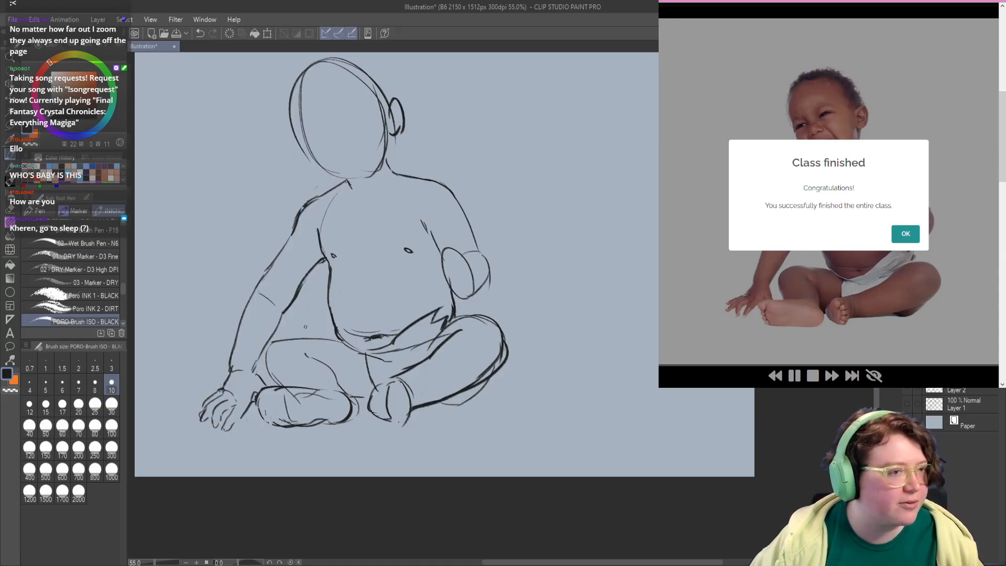
Step: Acknowledge the finished class, decline the free Line of Action account and bring the whole baby drawing into view
{"action": "left_click", "coordinate": [905, 234]}
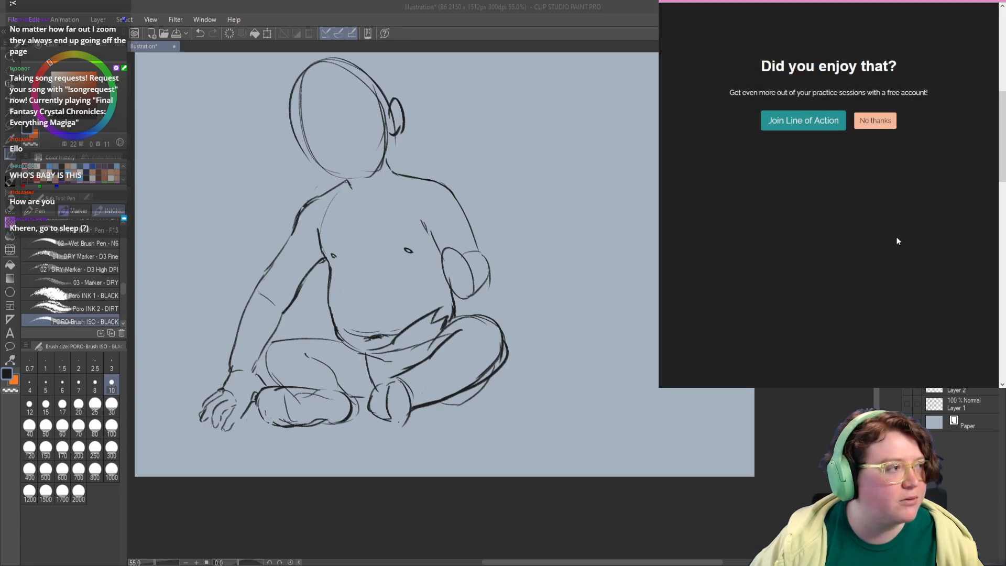
{"action": "left_click", "coordinate": [871, 124]}
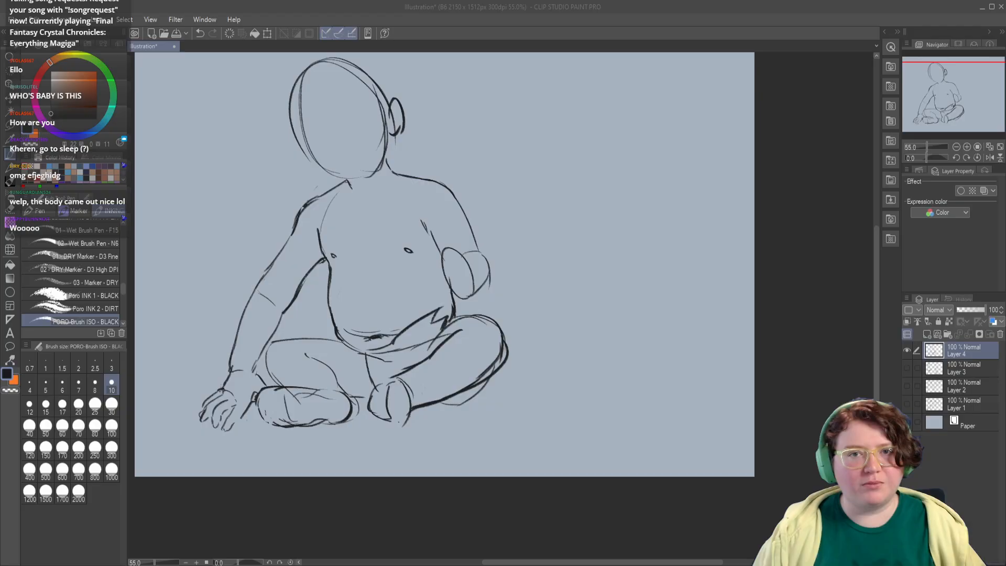
{"action": "left_click_drag", "start_coordinate": [359, 220], "coordinate": [399, 259]}
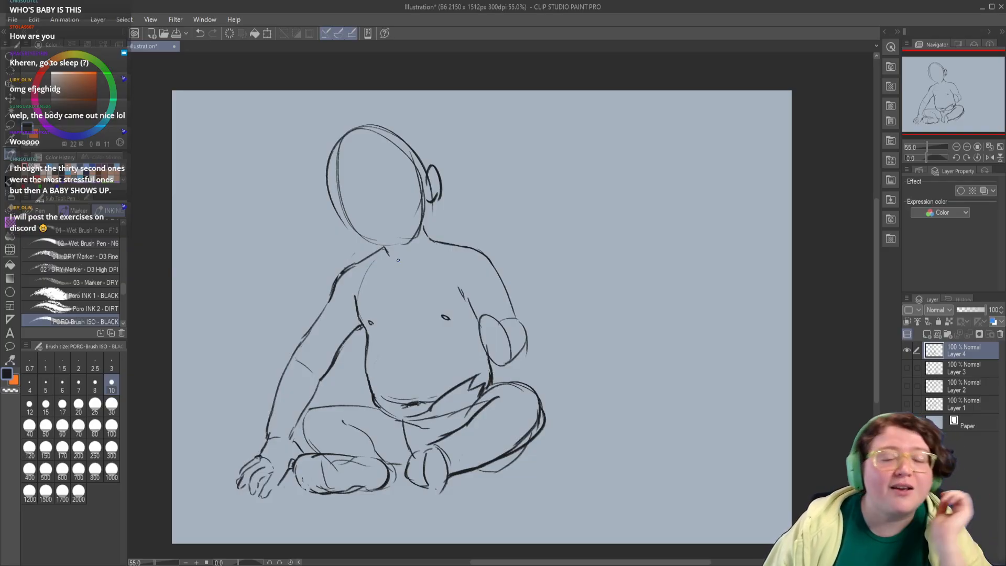
Step: Show Layer 1 instead of Layer 4, make it active and handwrite "30 sec" in the empty space below the quick poses
{"action": "left_click", "coordinate": [906, 350]}
{"action": "left_click", "coordinate": [907, 404]}
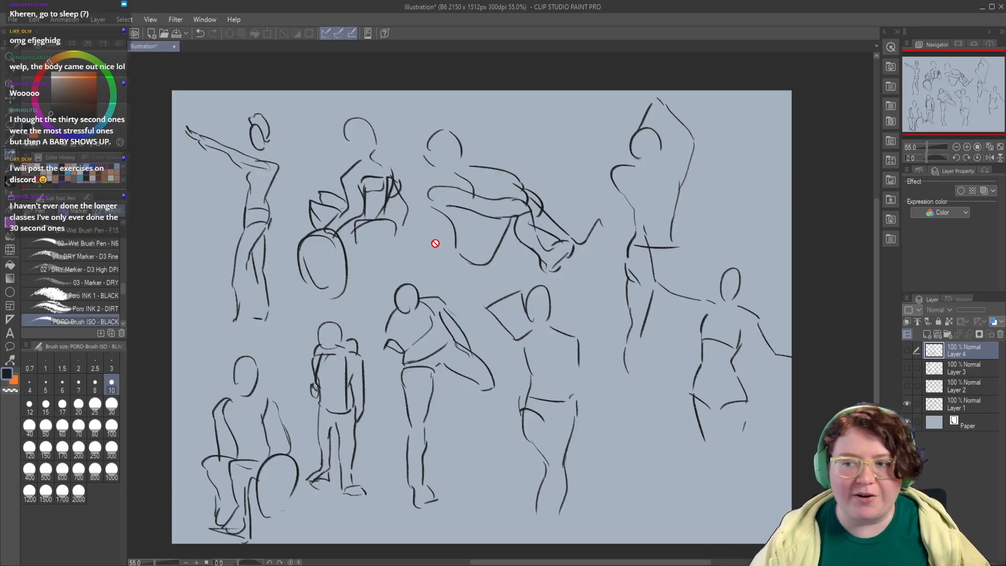
{"action": "left_click", "coordinate": [955, 410]}
{"action": "left_click_drag", "start_coordinate": [486, 441], "coordinate": [497, 374]}
{"action": "left_click_drag", "start_coordinate": [532, 414], "coordinate": [485, 408]}
{"action": "left_click_drag", "start_coordinate": [573, 388], "coordinate": [574, 404]}
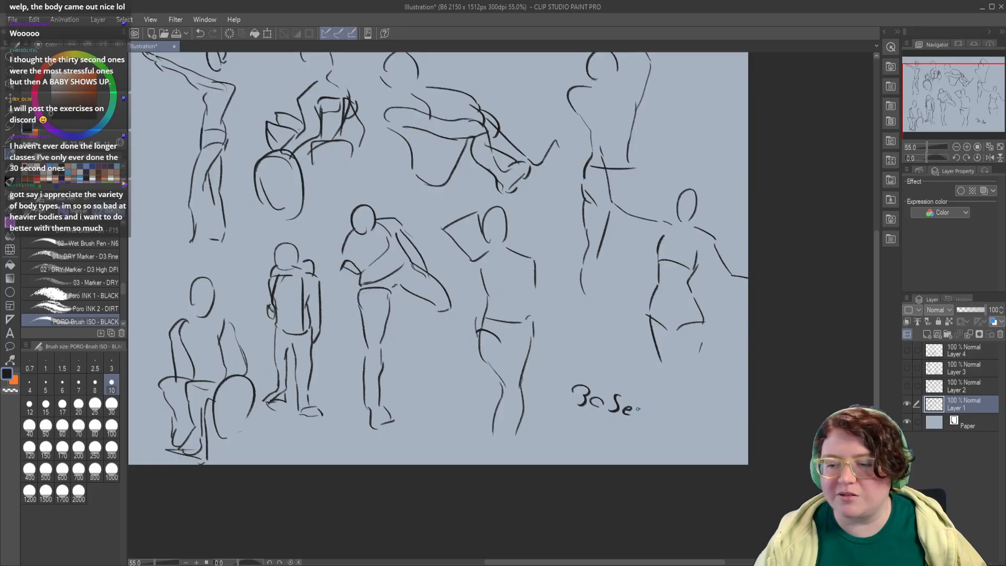
{"action": "left_click_drag", "start_coordinate": [531, 391], "coordinate": [587, 447]}
{"action": "left_click_drag", "start_coordinate": [563, 393], "coordinate": [557, 431]}
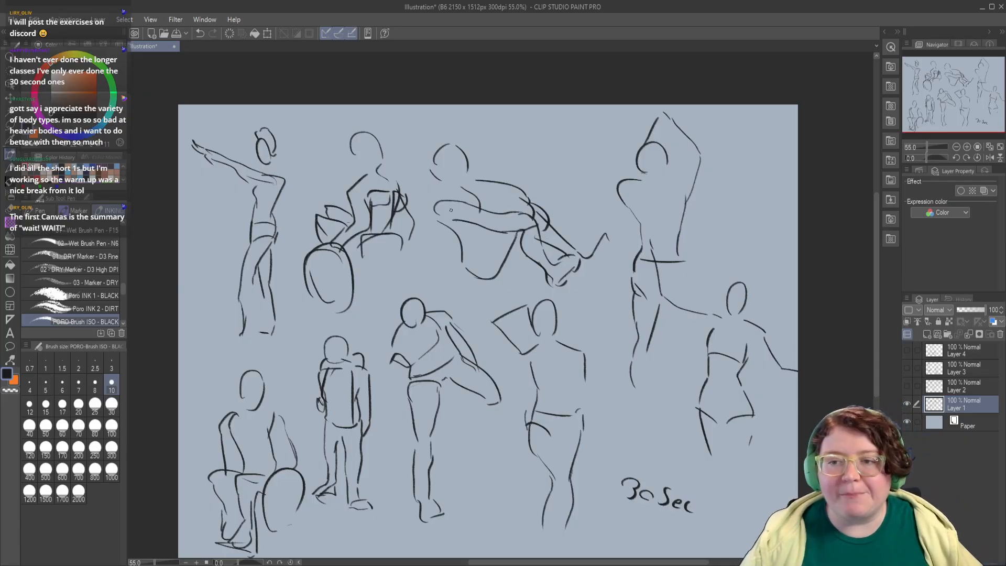
{"action": "left_click_drag", "start_coordinate": [404, 441], "coordinate": [394, 389]}
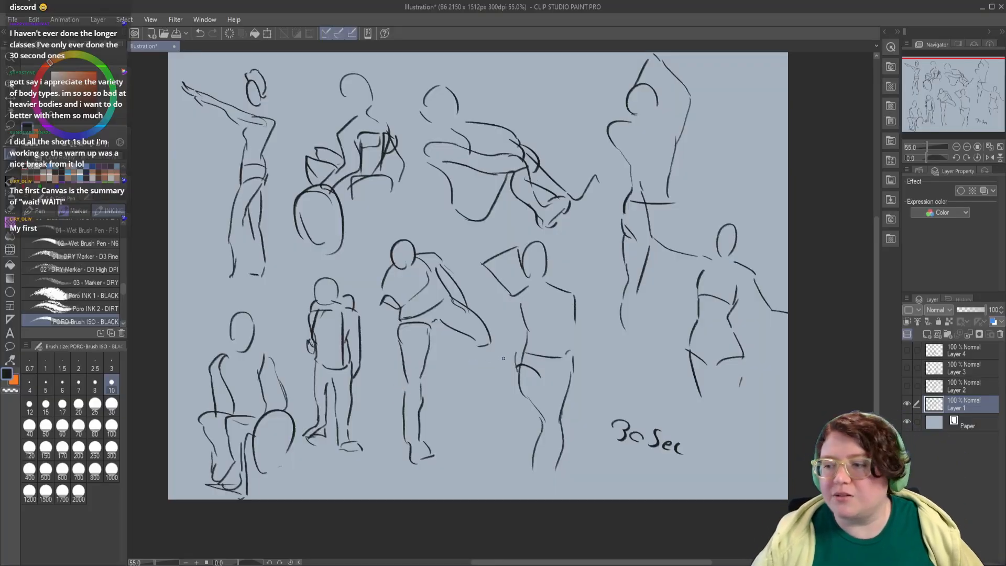
{"action": "left_click", "coordinate": [907, 404]}
{"action": "left_click", "coordinate": [908, 386]}
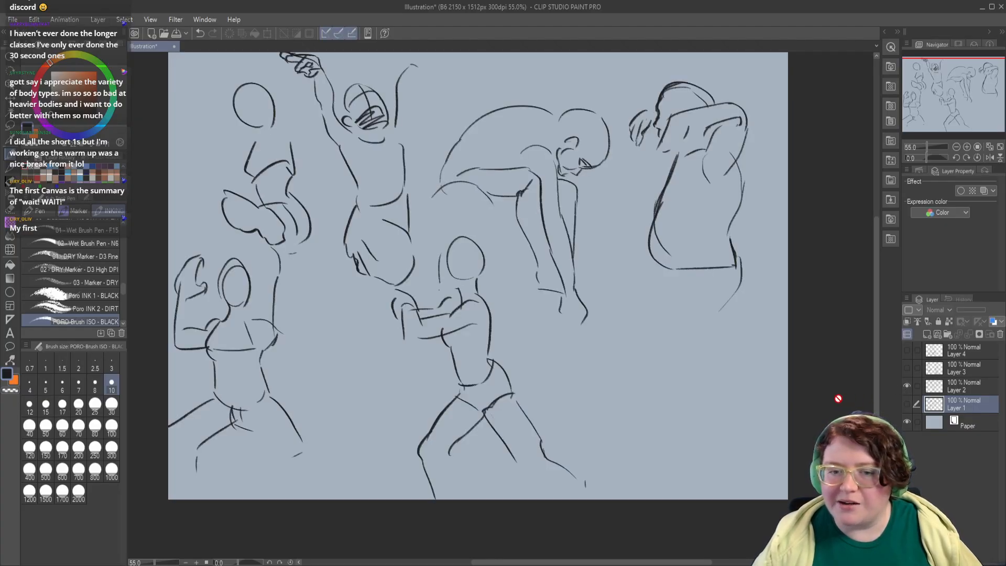
{"action": "left_click", "coordinate": [907, 386]}
{"action": "left_click", "coordinate": [906, 404]}
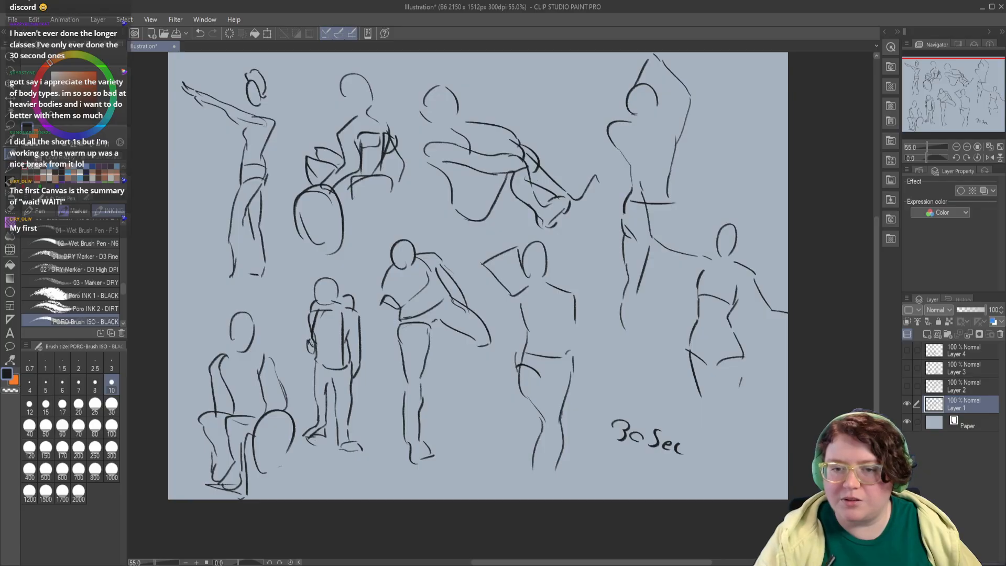
Step: Show Layer 2 instead of Layer 1, make it active and handwrite "30" beside the first figure's head
{"action": "left_click", "coordinate": [907, 403]}
{"action": "left_click", "coordinate": [906, 387]}
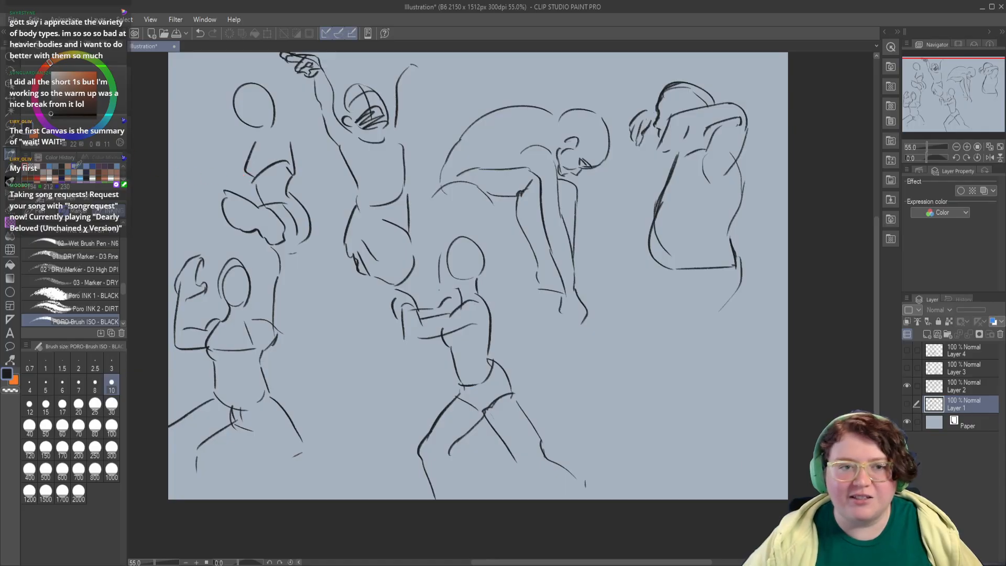
{"action": "left_click", "coordinate": [952, 391]}
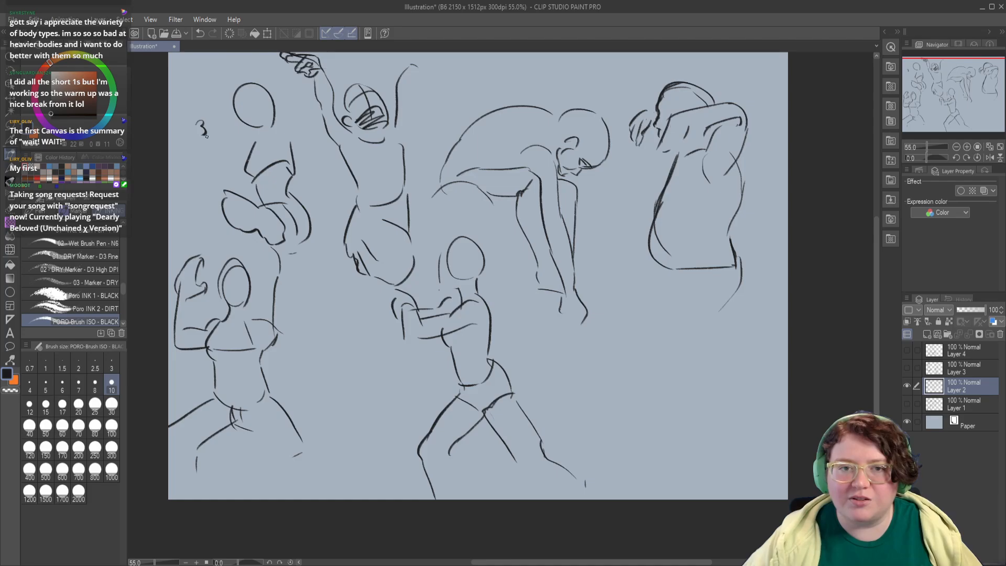
{"action": "left_click_drag", "start_coordinate": [424, 258], "coordinate": [406, 252]}
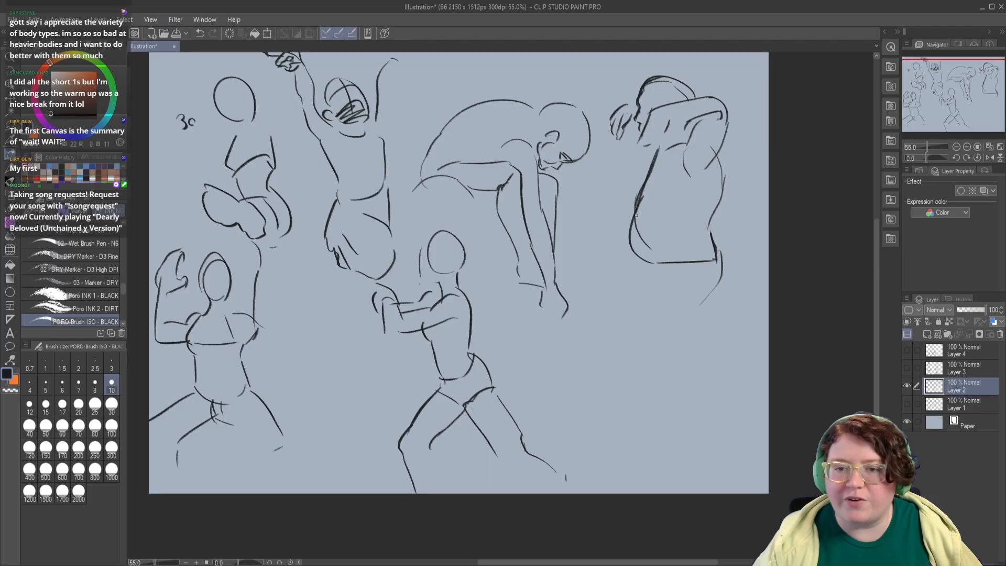
Step: Handwrite "1 min" beside the lunging figure on Layer 2 and undo the arrow pointing at its back
{"action": "left_click_drag", "start_coordinate": [370, 361], "coordinate": [379, 361]}
{"action": "mouse_move", "coordinate": [533, 335]}
{"action": "left_mouse_down"}
{"action": "mouse_move", "coordinate": [532, 356]}
{"action": "mouse_move", "coordinate": [569, 354]}
{"action": "left_mouse_up"}
{"action": "left_click", "coordinate": [568, 346]}
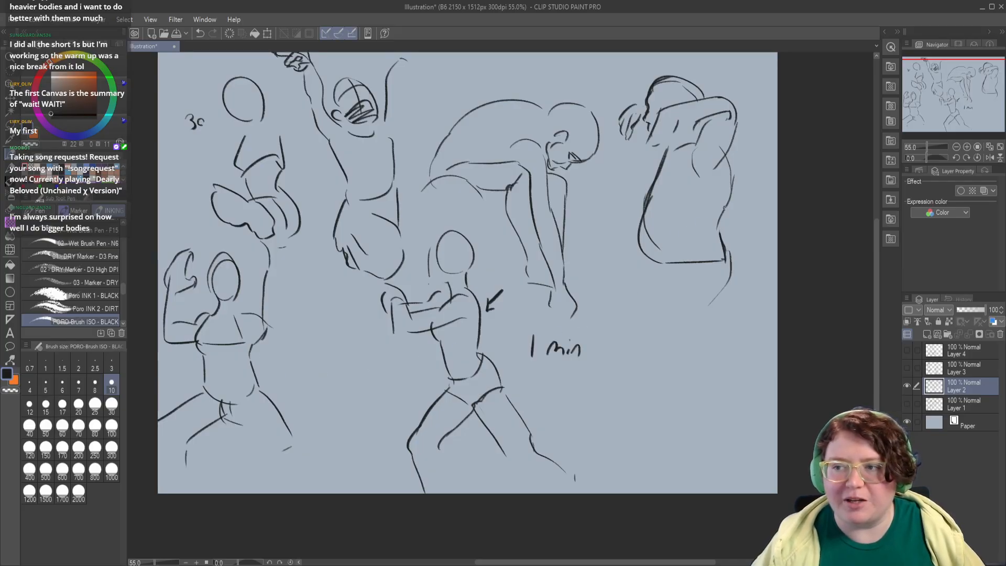
{"action": "key", "text": "ctrl+z"}
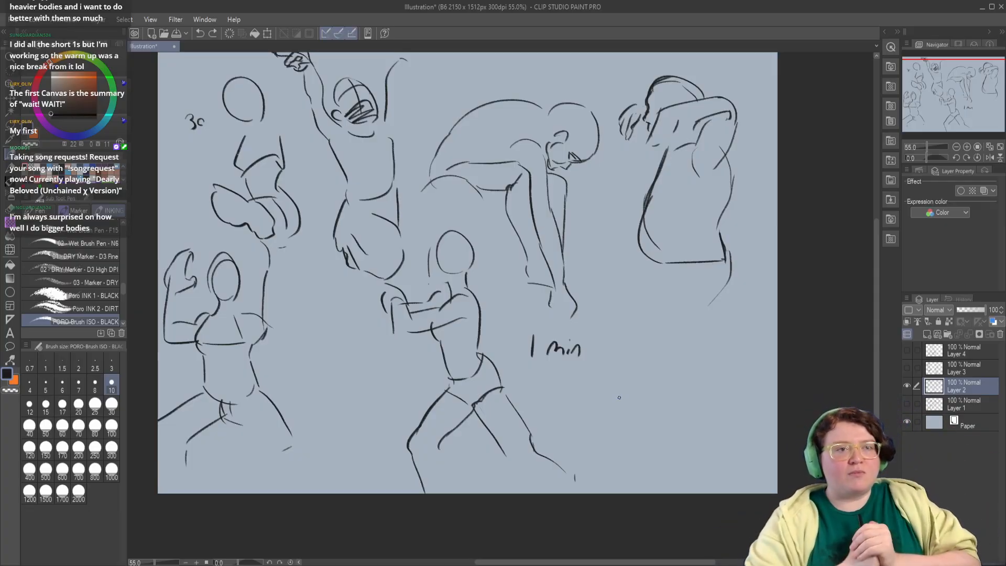
Step: Show Layer 3 instead of Layer 2, make it active and handwrite "5 min" between the two standing figures
{"action": "left_click", "coordinate": [907, 386]}
{"action": "left_click", "coordinate": [907, 369]}
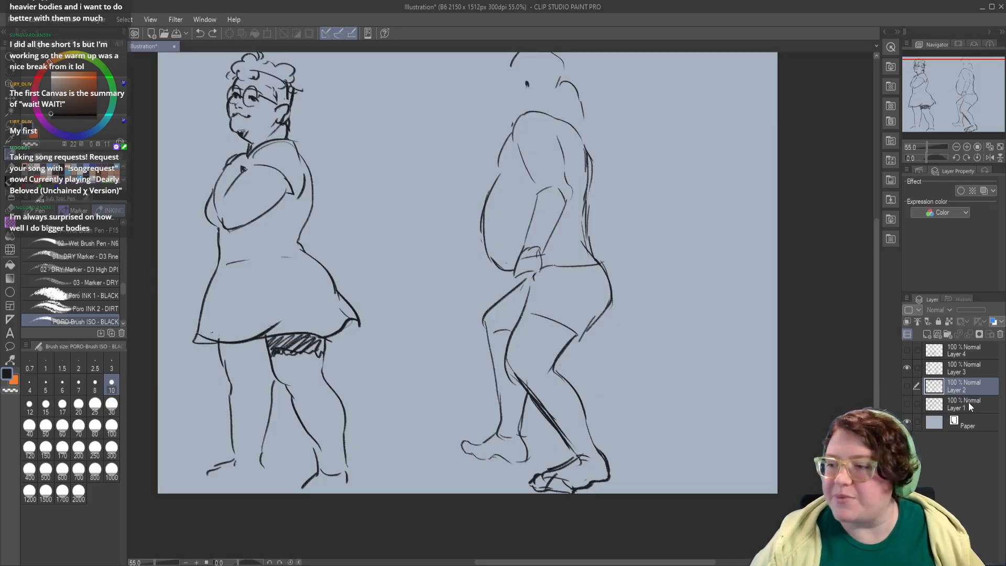
{"action": "left_click", "coordinate": [956, 351]}
{"action": "left_click", "coordinate": [950, 370]}
{"action": "scroll", "coordinate": [377, 272], "scroll_direction": "up", "scroll_amount": 2}
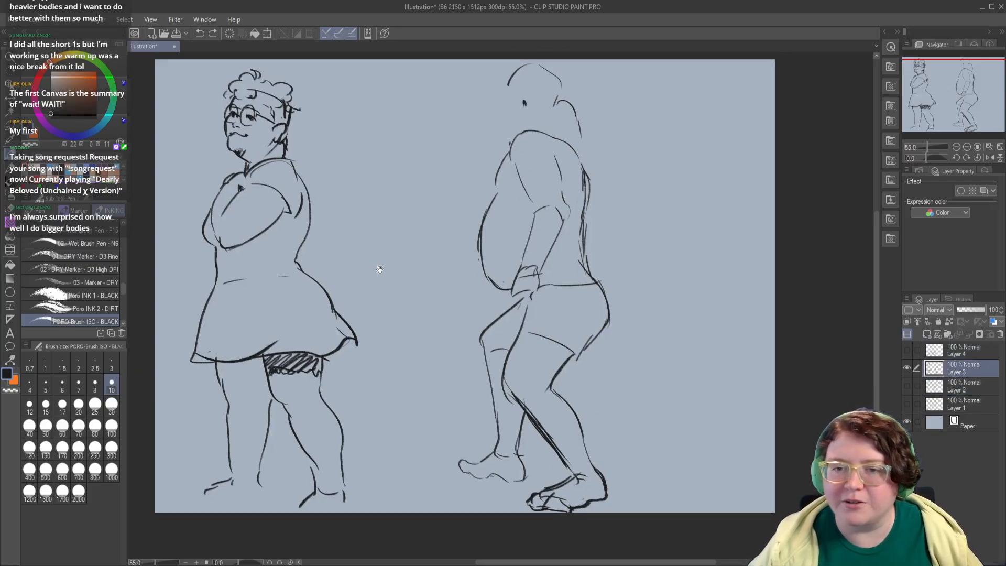
{"action": "left_click_drag", "start_coordinate": [369, 146], "coordinate": [400, 156]}
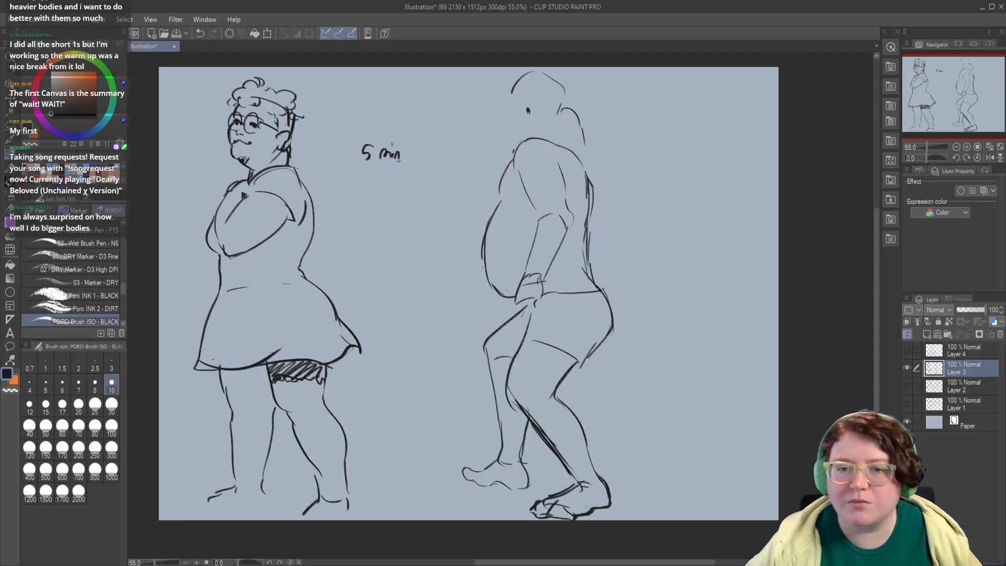
Step: Draw a small arrow pointing at the waist of the figure in the dress
{"action": "left_click_drag", "start_coordinate": [357, 248], "coordinate": [334, 268]}
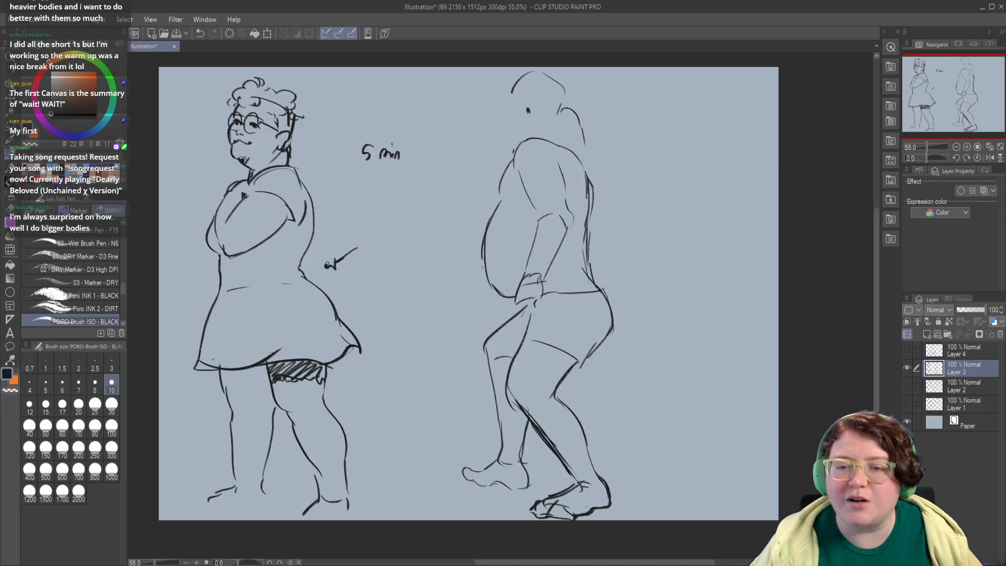
{"action": "left_click_drag", "start_coordinate": [364, 305], "coordinate": [394, 284]}
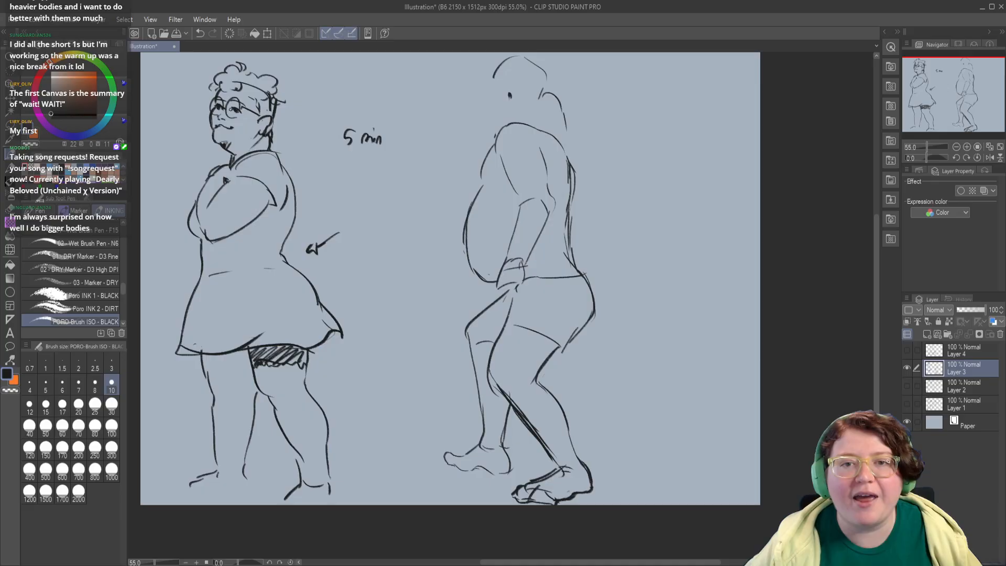
{"action": "left_click_drag", "start_coordinate": [447, 193], "coordinate": [416, 190]}
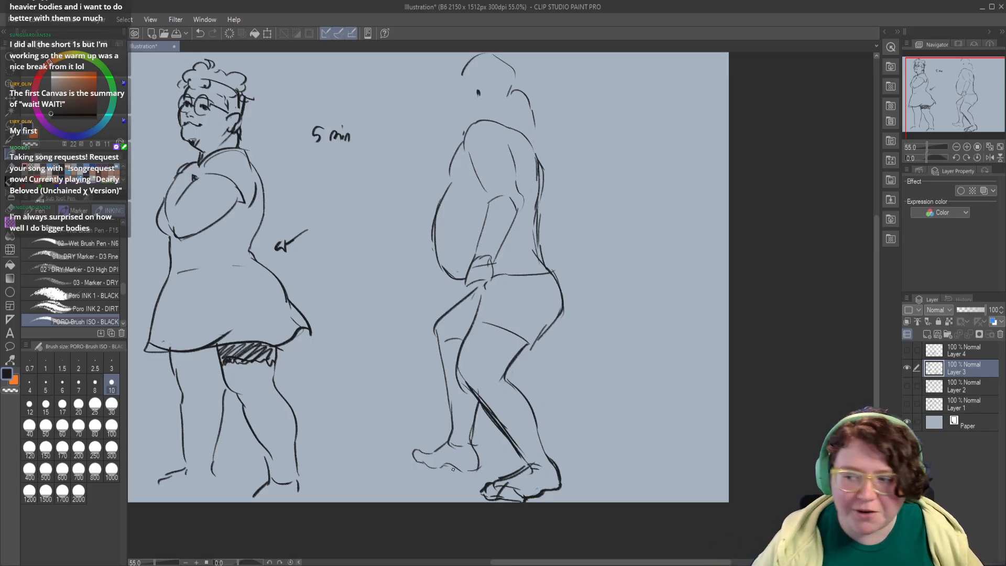
Step: Show Layer 4 with the seated baby instead of Layer 3 and make it the active layer
{"action": "left_click", "coordinate": [906, 367]}
{"action": "left_click", "coordinate": [907, 350]}
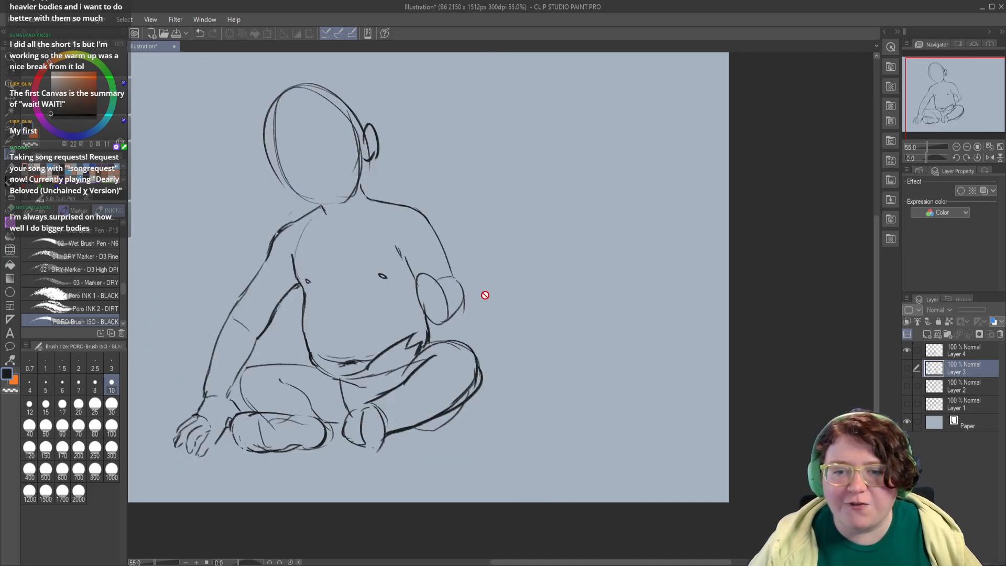
{"action": "left_click_drag", "start_coordinate": [310, 331], "coordinate": [358, 342]}
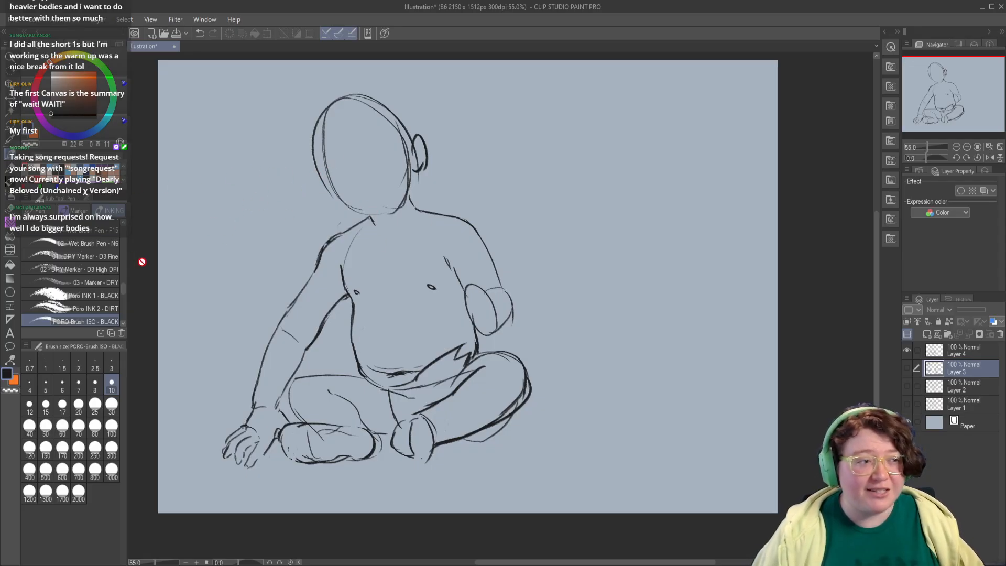
{"action": "left_click", "coordinate": [956, 348]}
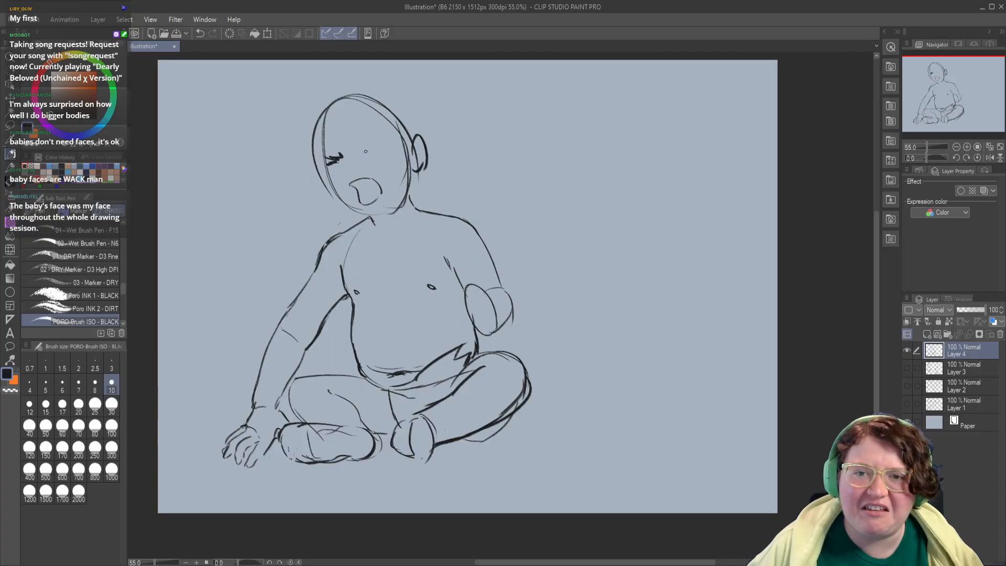
Step: Undo the trial eye and open mouth strokes on the baby's face
{"action": "key", "text": "ctrl+z"}
{"action": "key", "text": "ctrl+z"}
{"action": "key", "text": "ctrl+z"}
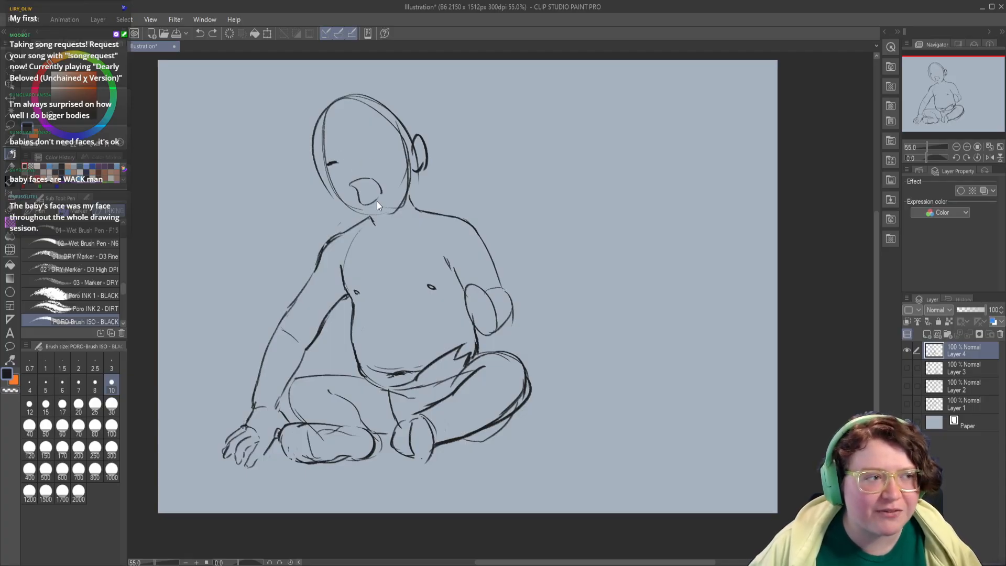
{"action": "key", "text": "ctrl+z"}
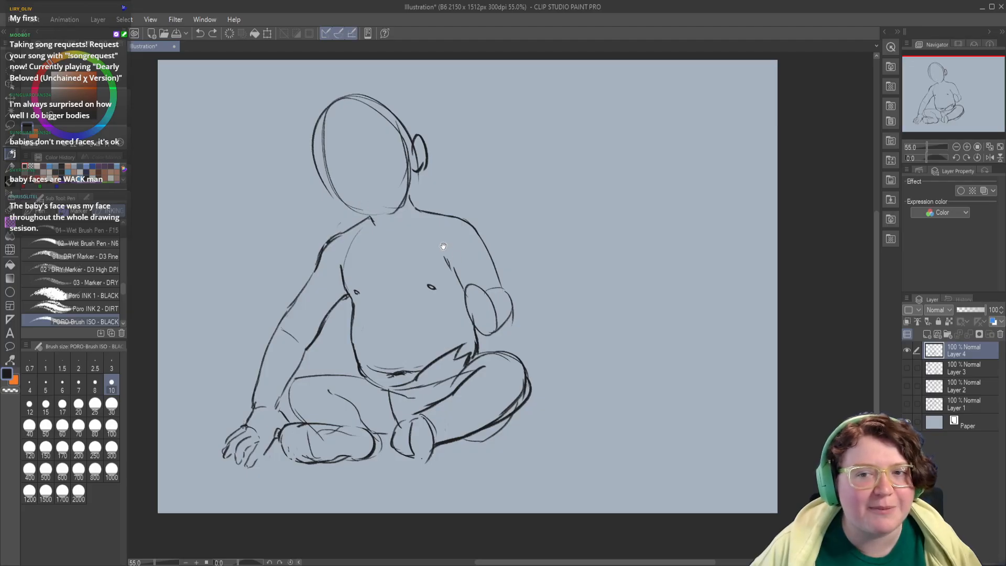
Step: Try scowling eyes on the baby's blank face and undo the strokes
{"action": "left_click_drag", "start_coordinate": [445, 251], "coordinate": [451, 236]}
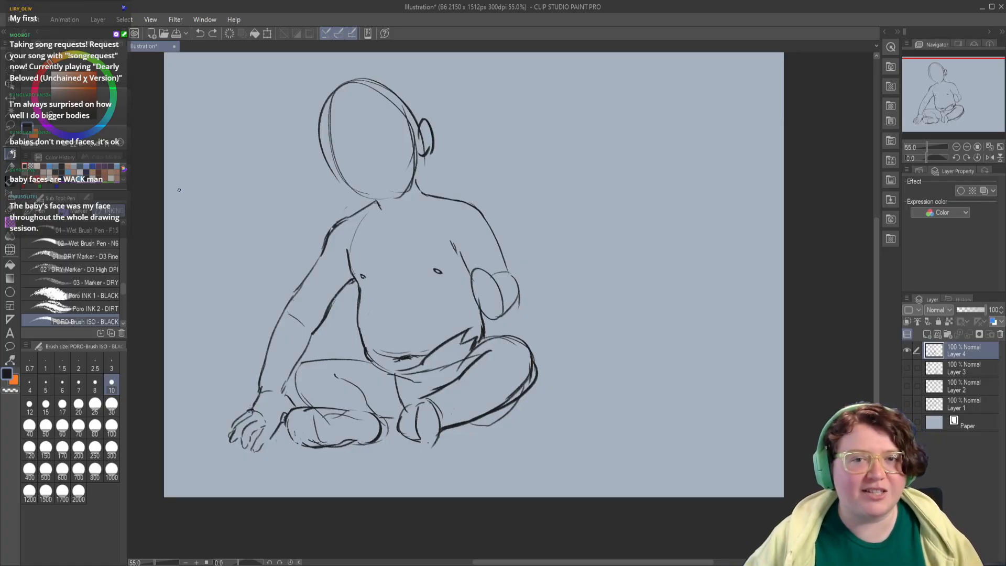
{"action": "key", "text": "ctrl+z"}
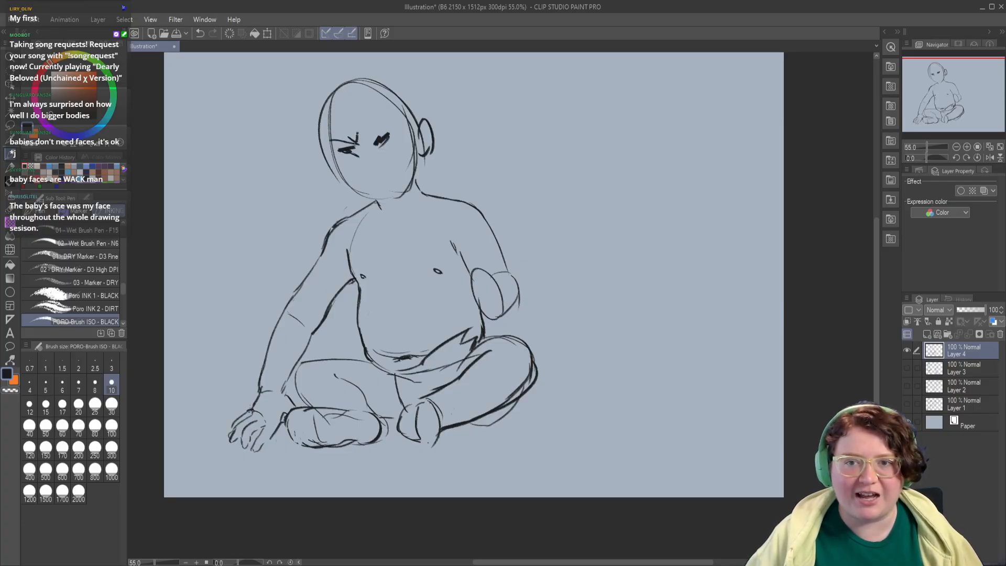
{"action": "key", "text": "ctrl+z"}
{"action": "key", "text": "ctrl+z"}
{"action": "key", "text": "ctrl+z"}
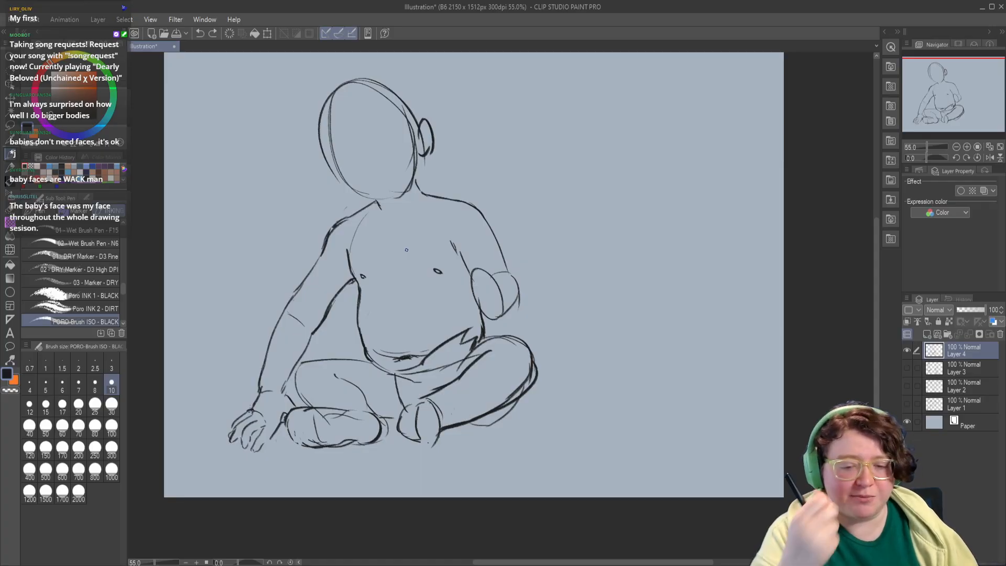
Step: Draw a small arrow pointing at the baby's supporting hand, undoing a stray stroke
{"action": "left_click_drag", "start_coordinate": [226, 392], "coordinate": [238, 413]}
{"action": "left_click_drag", "start_coordinate": [305, 448], "coordinate": [289, 447]}
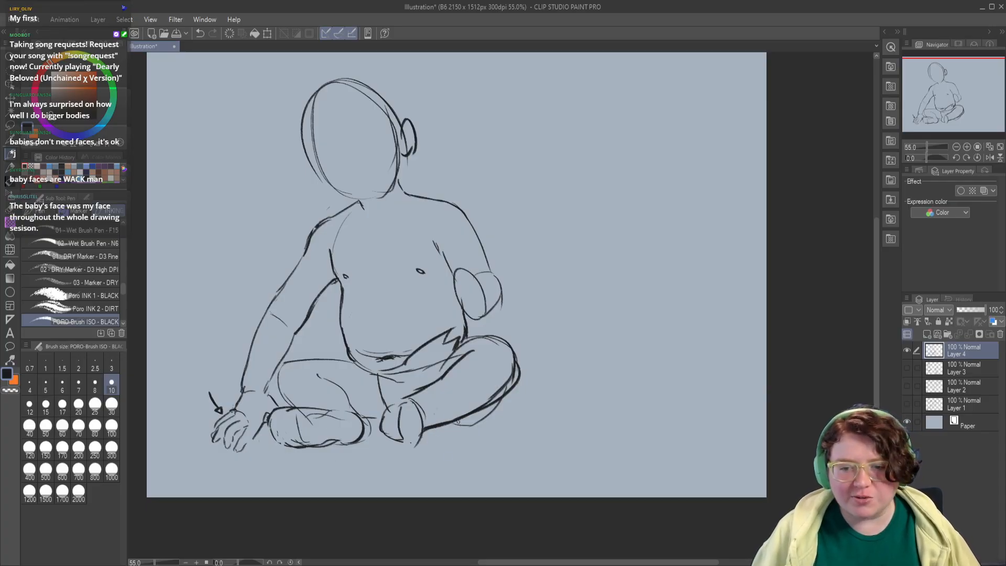
{"action": "key", "text": "ctrl+z"}
{"action": "left_click_drag", "start_coordinate": [368, 423], "coordinate": [362, 445]}
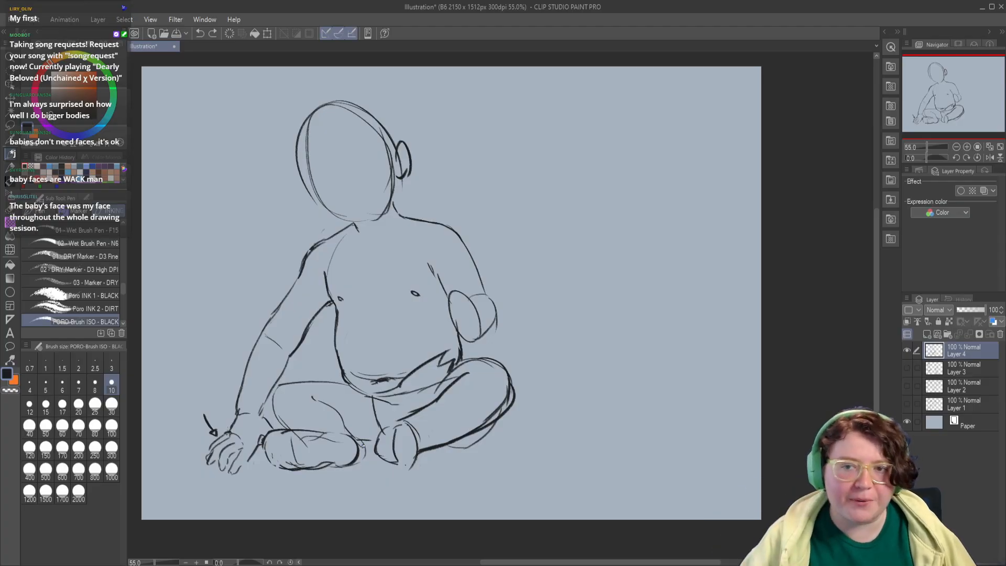
Step: Handwrite the label "10 minutes (???)" beside the baby's head, above the raised arm's shoulder
{"action": "mouse_move", "coordinate": [438, 179]}
{"action": "left_mouse_down"}
{"action": "mouse_move", "coordinate": [437, 197]}
{"action": "mouse_move", "coordinate": [451, 189]}
{"action": "mouse_move", "coordinate": [472, 199]}
{"action": "left_mouse_up"}
{"action": "mouse_move", "coordinate": [474, 195]}
{"action": "left_mouse_down"}
{"action": "mouse_move", "coordinate": [523, 192]}
{"action": "mouse_move", "coordinate": [554, 208]}
{"action": "left_mouse_up"}
{"action": "left_click", "coordinate": [538, 205]}
{"action": "left_click", "coordinate": [542, 205]}
{"action": "left_click_drag", "start_coordinate": [446, 279], "coordinate": [535, 300]}
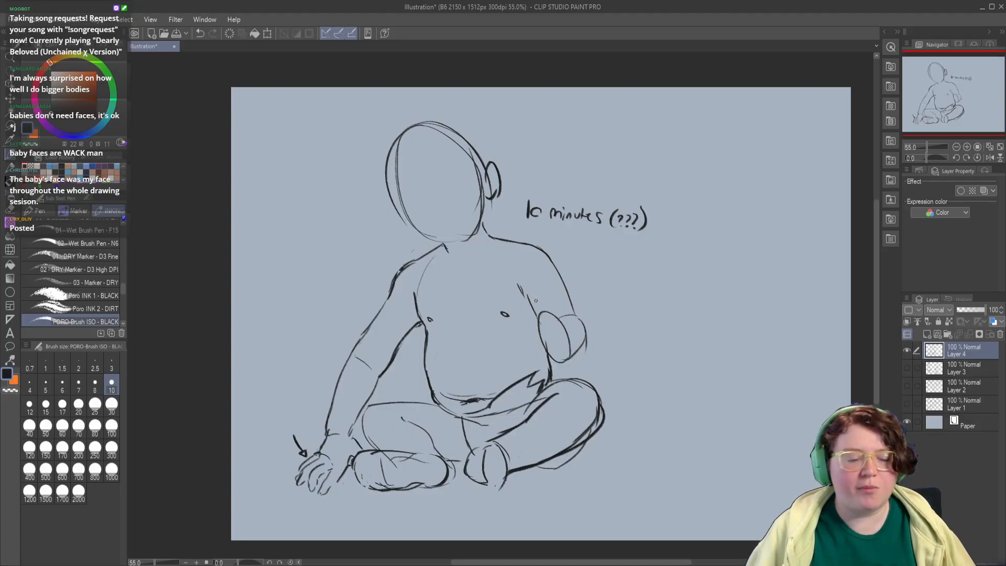
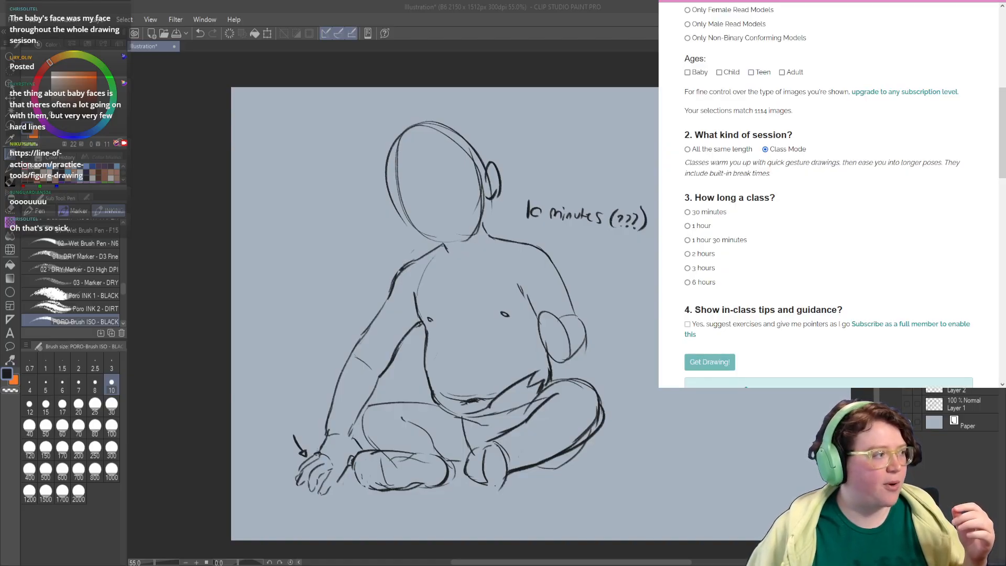
Step: Examine the session types and class lengths offered on the Line of Action figure drawing page
{"action": "scroll", "coordinate": [720, 52], "scroll_direction": "up", "scroll_amount": 3}
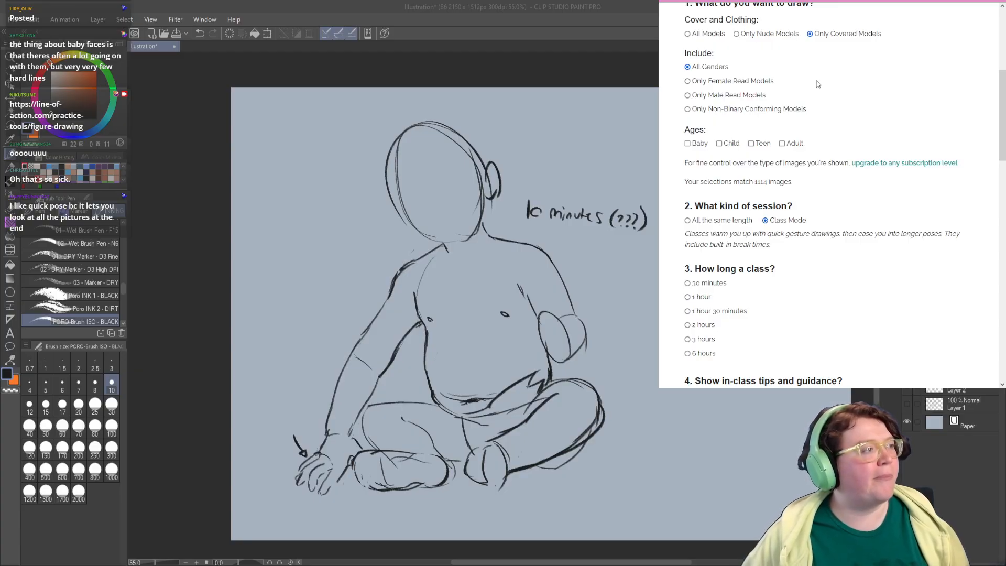
{"action": "scroll", "coordinate": [796, 100], "scroll_direction": "down", "scroll_amount": 1}
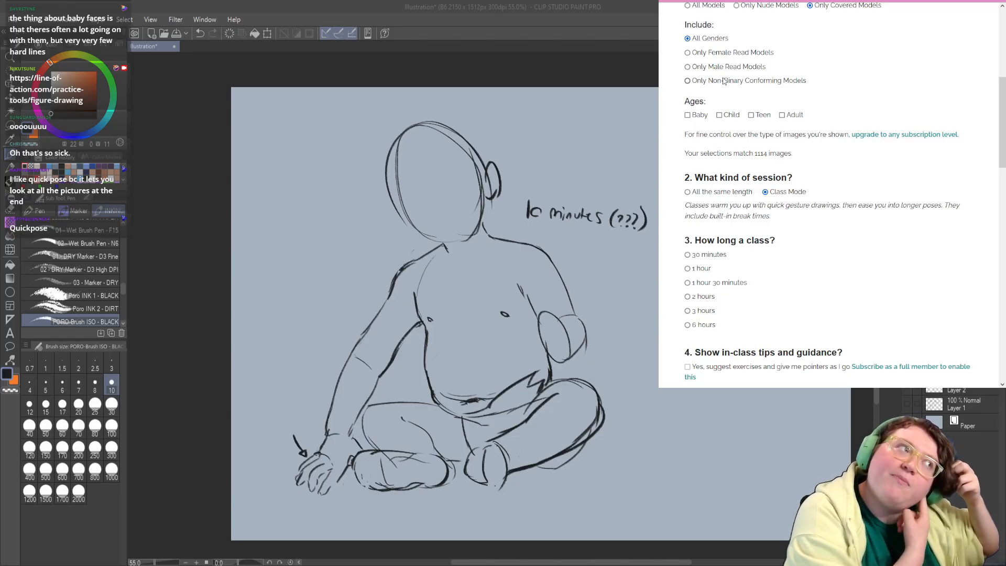
{"action": "scroll", "coordinate": [747, 108], "scroll_direction": "up", "scroll_amount": 1}
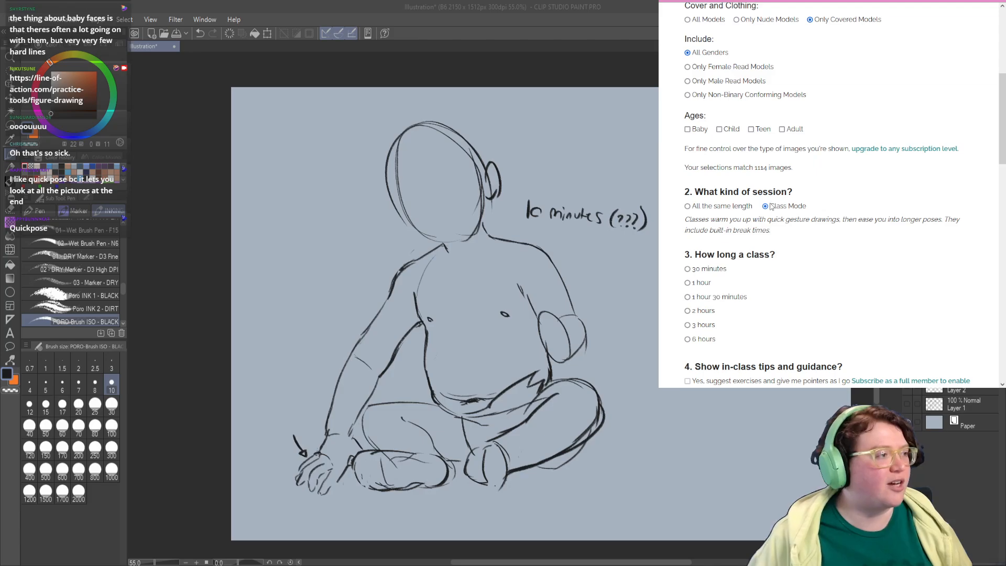
{"action": "scroll", "coordinate": [771, 206], "scroll_direction": "down", "scroll_amount": 1}
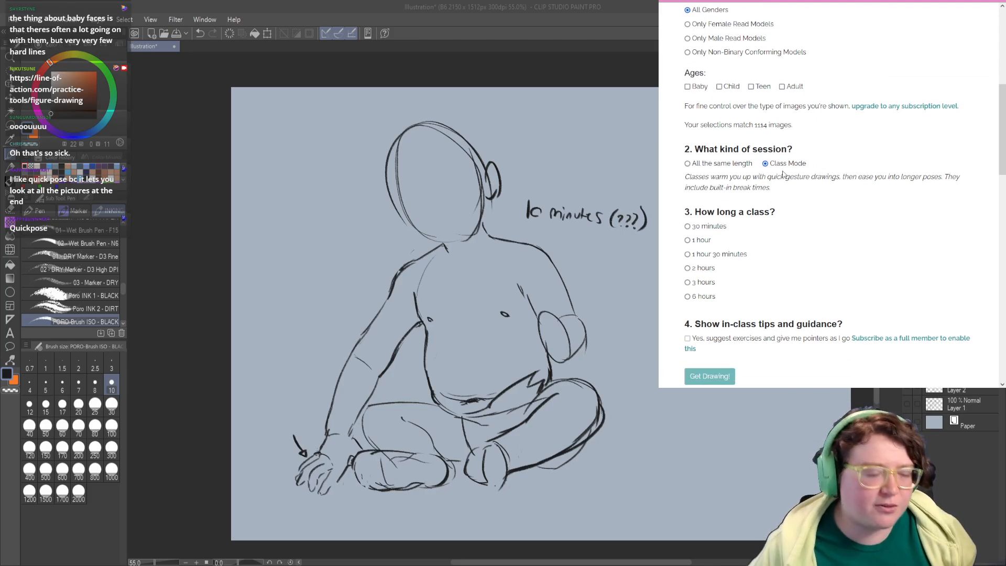
{"action": "mouse_move", "coordinate": [704, 235]}
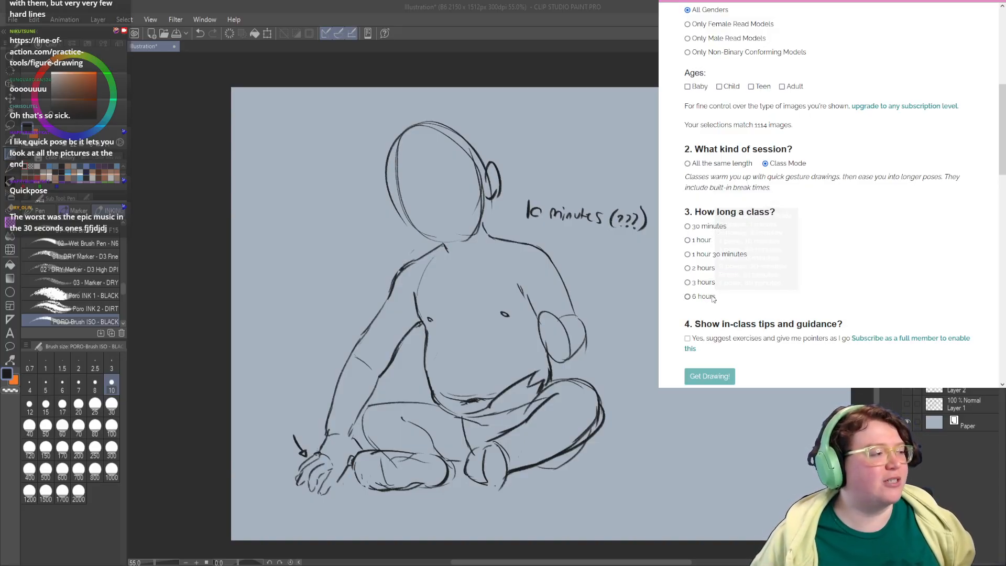
{"action": "mouse_move", "coordinate": [713, 301]}
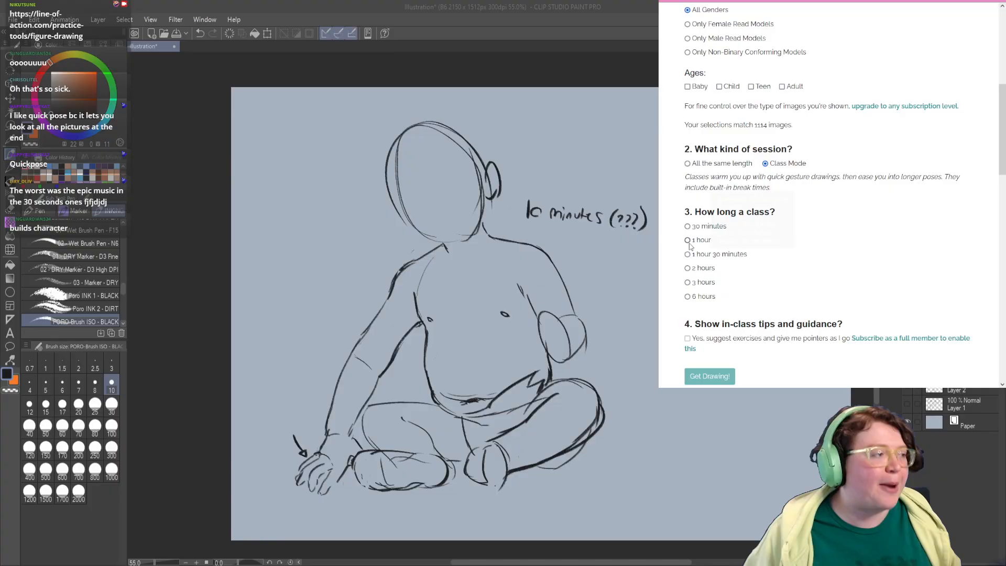
{"action": "mouse_move", "coordinate": [714, 234]}
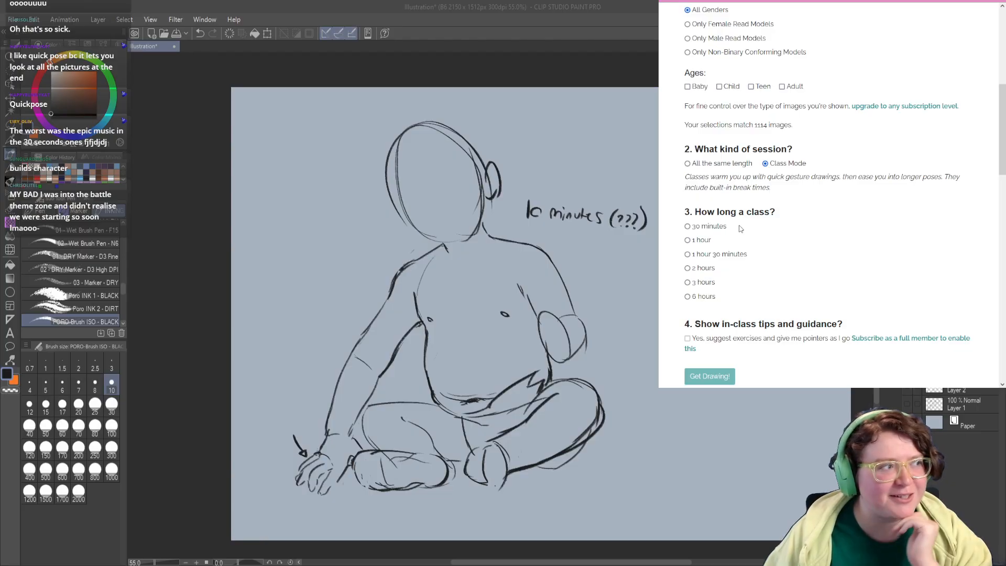
{"action": "scroll", "coordinate": [803, 233], "scroll_direction": "down", "scroll_amount": 1}
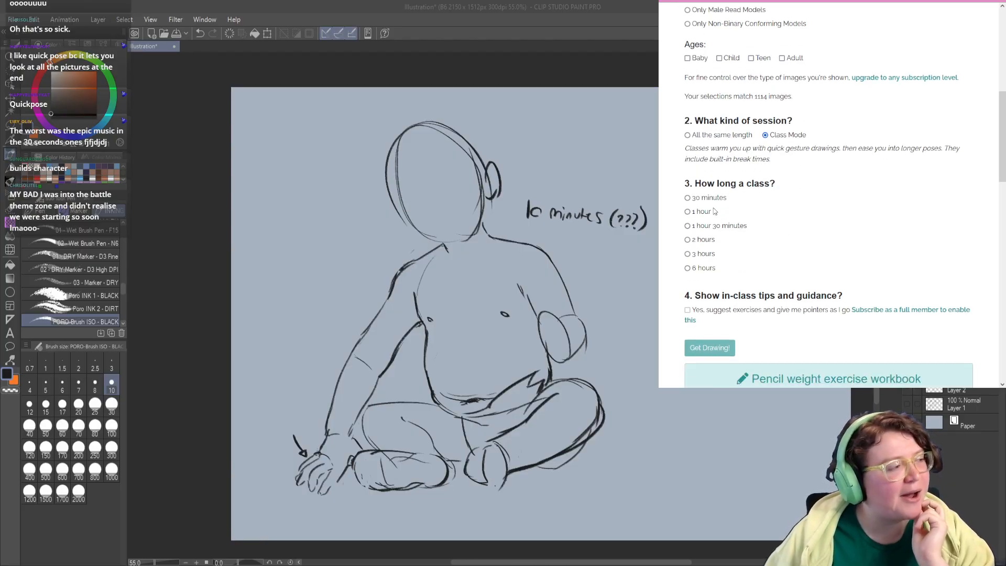
{"action": "mouse_move", "coordinate": [703, 198]}
{"action": "mouse_move", "coordinate": [704, 216]}
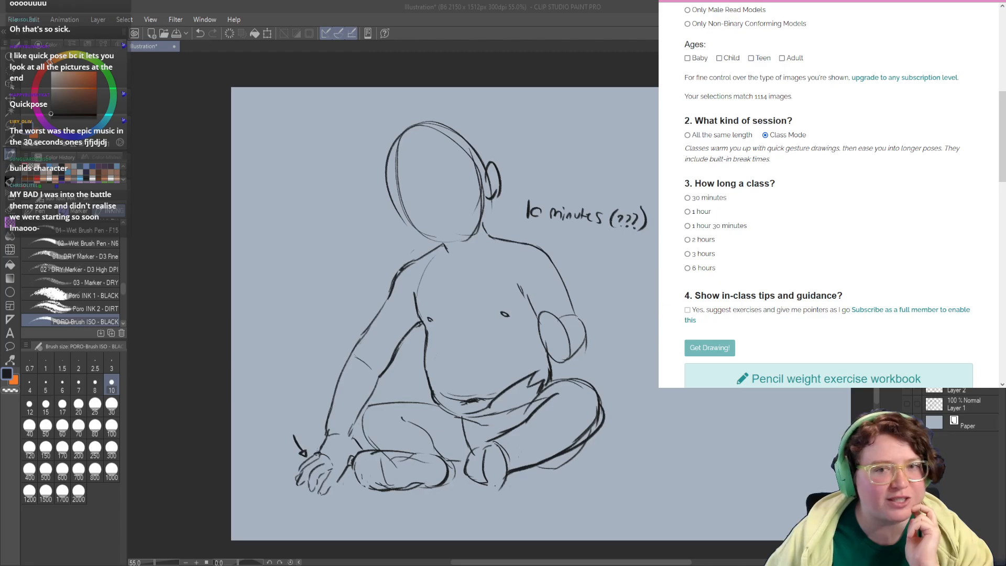
Step: Hide the baby drawing, flip through the 30 sec and 1 min poses, and make the 5 min pose layer visible and active
{"action": "left_click", "coordinate": [907, 333]}
{"action": "left_click", "coordinate": [906, 350]}
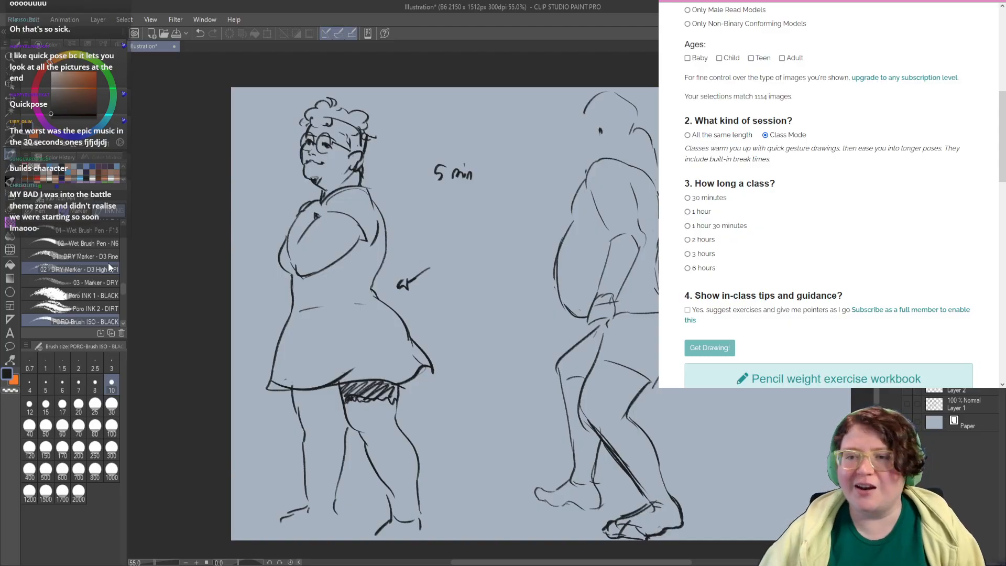
{"action": "left_click", "coordinate": [907, 392]}
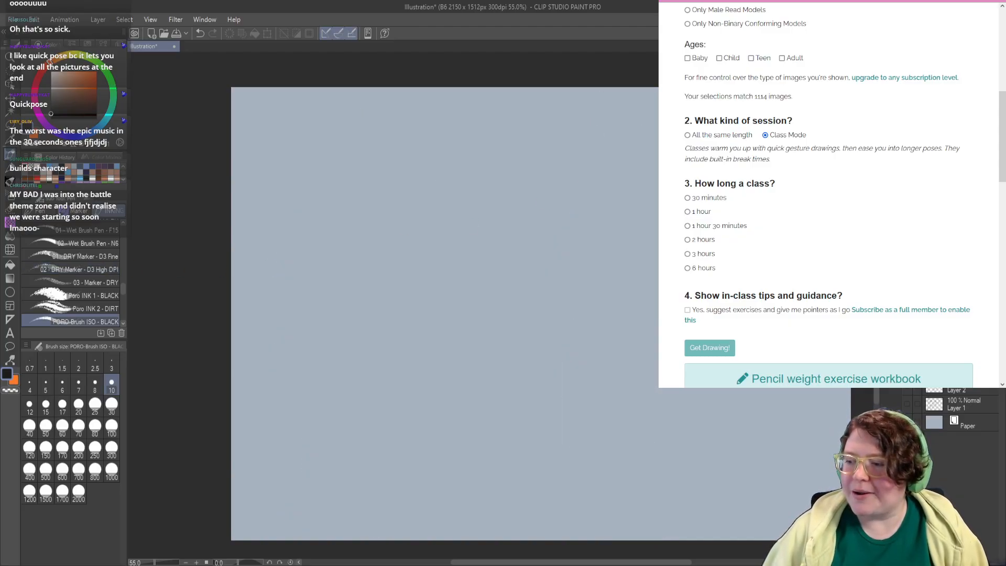
{"action": "left_click", "coordinate": [909, 407]}
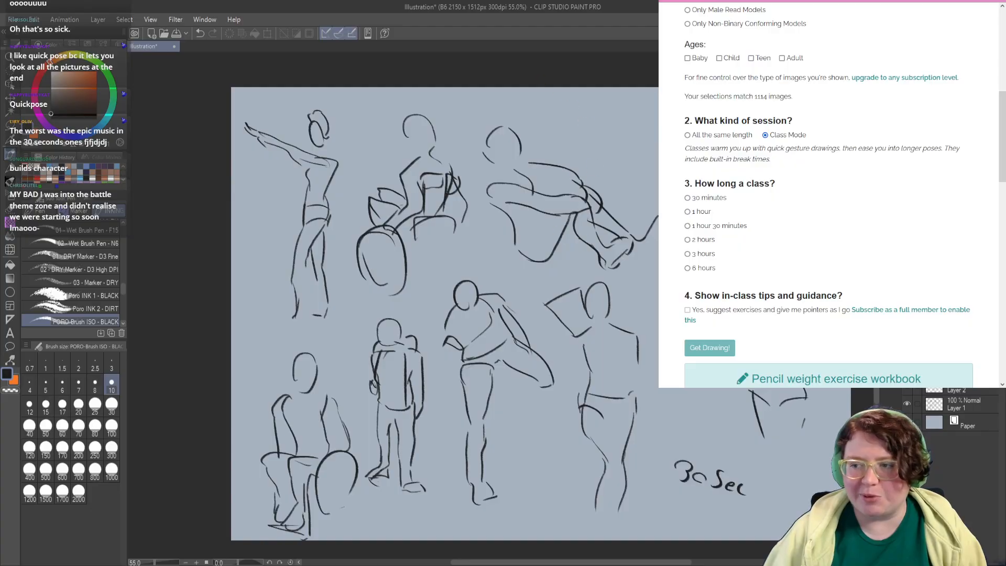
{"action": "left_click", "coordinate": [906, 403]}
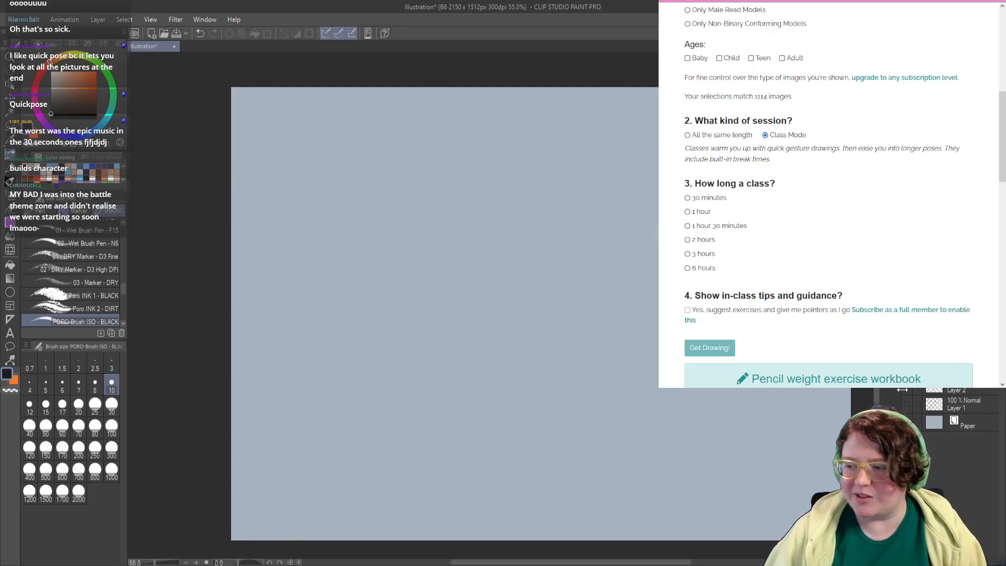
{"action": "left_click", "coordinate": [906, 389]}
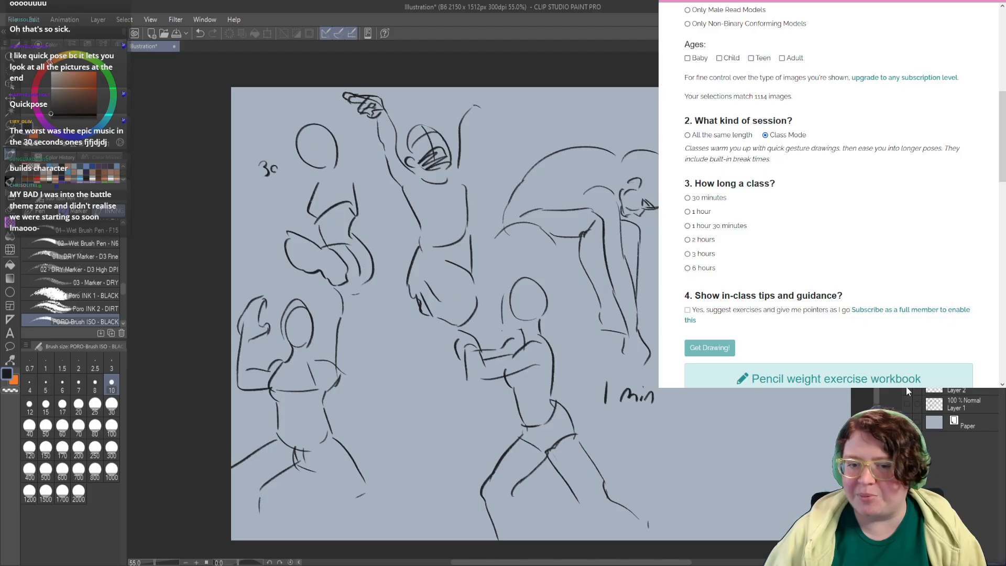
{"action": "left_click", "coordinate": [908, 390]}
{"action": "left_click", "coordinate": [906, 403]}
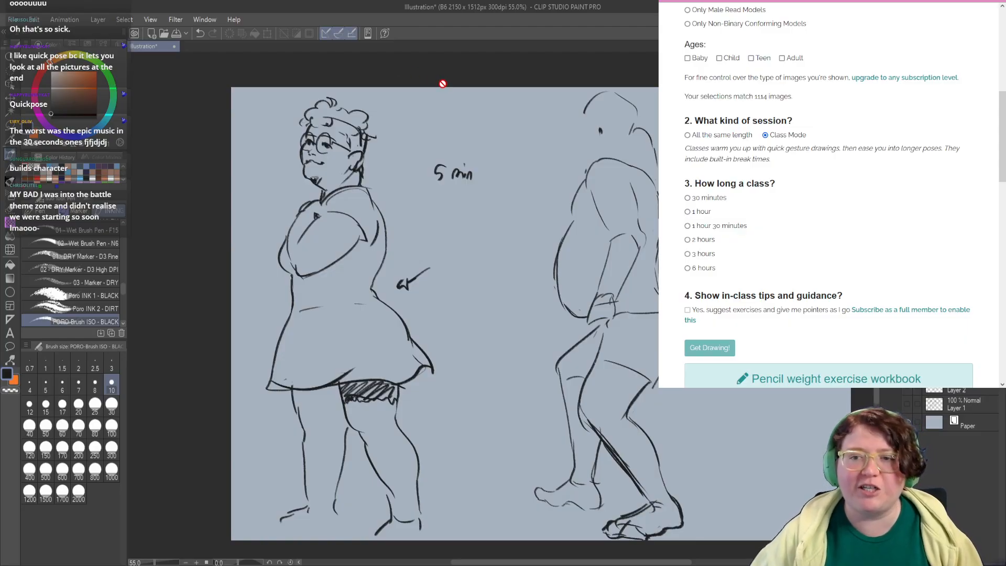
{"action": "left_click", "coordinate": [959, 369]}
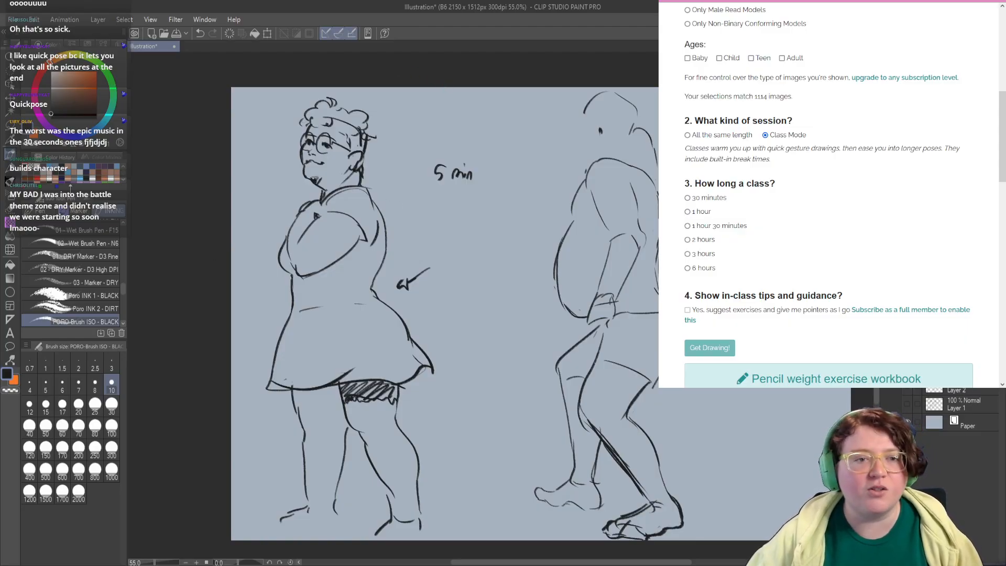
Step: Try a small round head with two dot eyes and an ear in the empty space behind the stooping figure
{"action": "left_click_drag", "start_coordinate": [731, 315], "coordinate": [598, 309]}
{"action": "key", "text": "ctrl+z"}
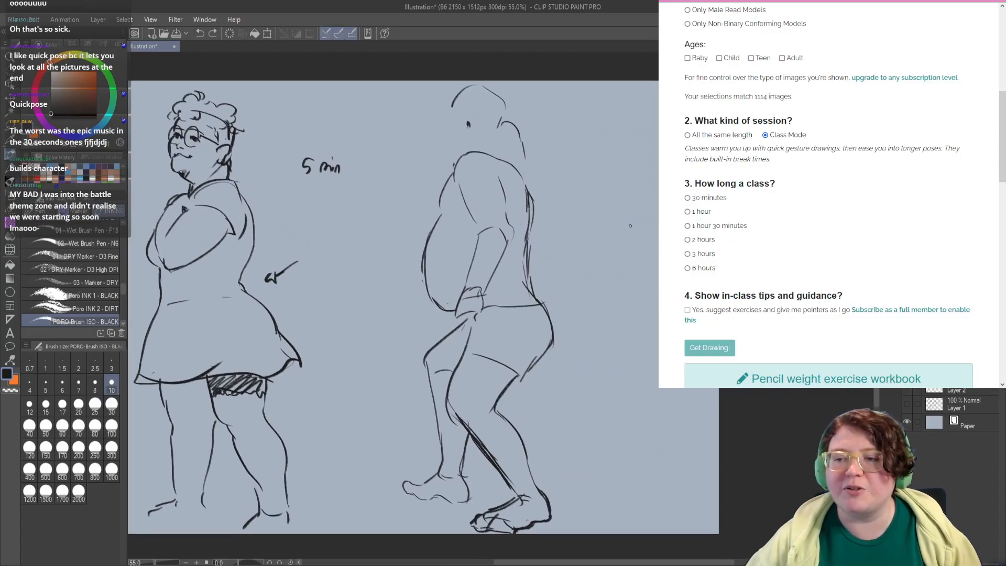
{"action": "mouse_move", "coordinate": [656, 238]}
{"action": "left_mouse_down"}
{"action": "mouse_move", "coordinate": [628, 232]}
{"action": "mouse_move", "coordinate": [655, 242]}
{"action": "left_mouse_up"}
{"action": "key", "text": "ctrl+z"}
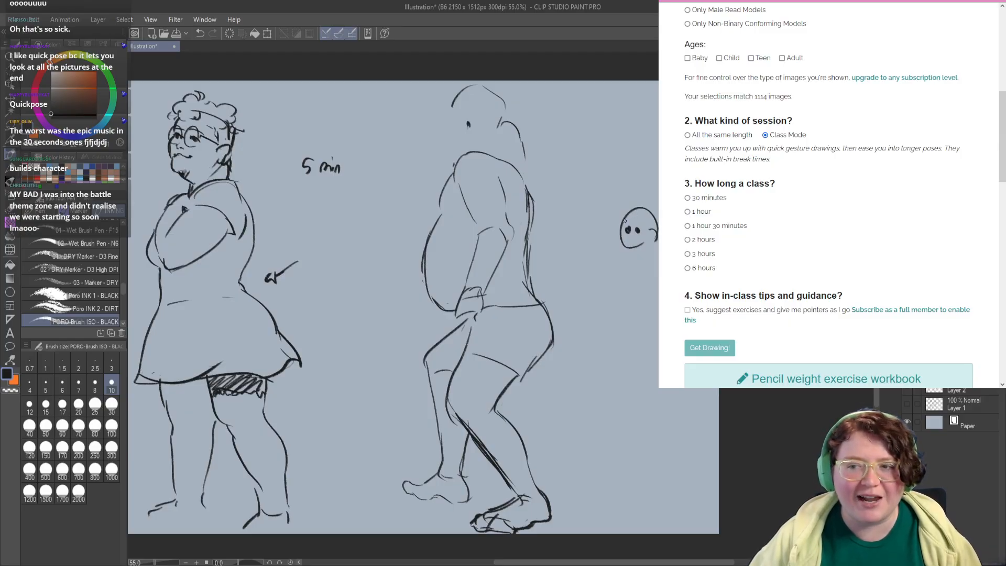
{"action": "mouse_move", "coordinate": [631, 209]}
{"action": "left_mouse_down"}
{"action": "mouse_move", "coordinate": [620, 229]}
{"action": "mouse_move", "coordinate": [653, 242]}
{"action": "mouse_move", "coordinate": [658, 219]}
{"action": "mouse_move", "coordinate": [652, 269]}
{"action": "left_mouse_up"}
{"action": "key", "text": "ctrl+z"}
{"action": "key", "text": "ctrl+z"}
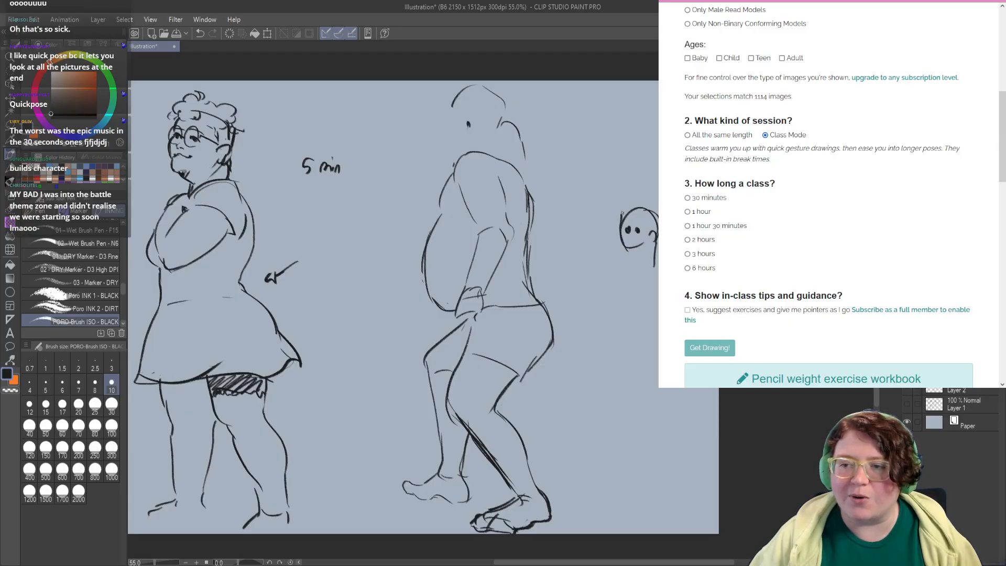
Step: Undo the small round head with dot eyes behind the stooping figure
{"action": "left_click_drag", "start_coordinate": [622, 214], "coordinate": [649, 210]}
{"action": "key", "text": "ctrl+z"}
{"action": "key", "text": "ctrl+z"}
{"action": "key", "text": "ctrl+z"}
{"action": "key", "text": "ctrl+z"}
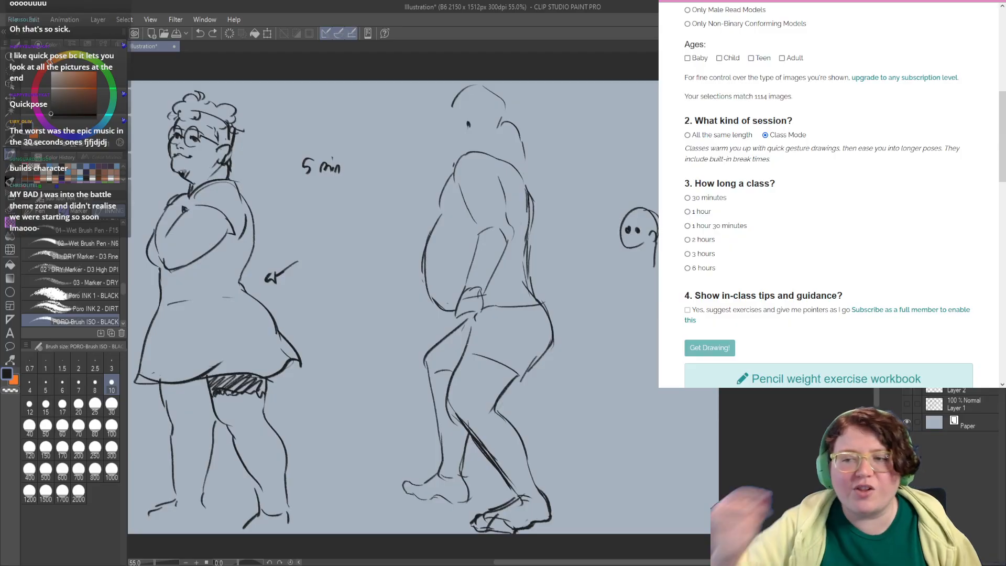
{"action": "key", "text": "ctrl+z"}
{"action": "key", "text": "ctrl+z"}
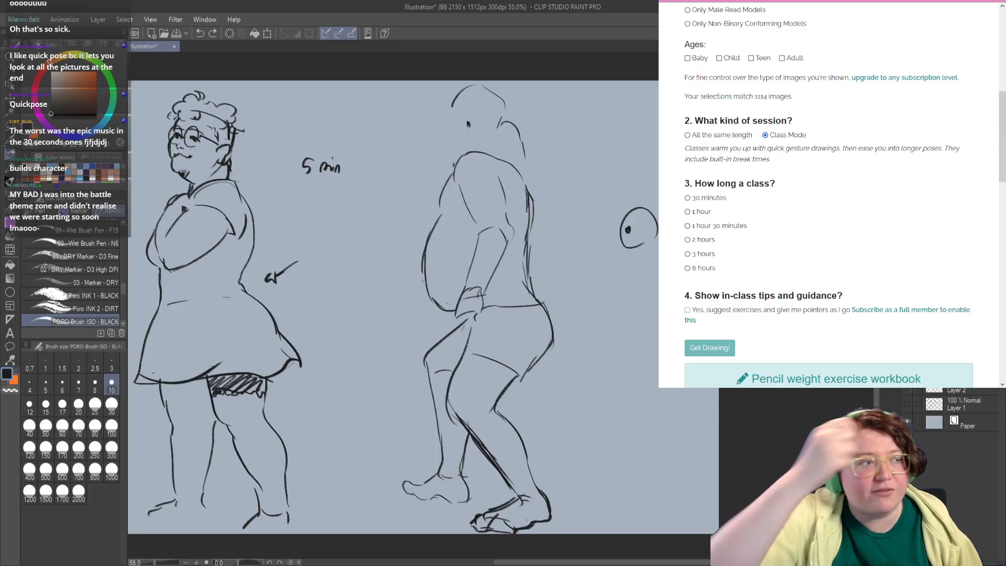
{"action": "mouse_move", "coordinate": [462, 267]}
{"action": "left_mouse_down"}
{"action": "mouse_move", "coordinate": [365, 286]}
{"action": "mouse_move", "coordinate": [370, 274]}
{"action": "left_mouse_up"}
{"action": "key", "text": "ctrl+z"}
{"action": "key", "text": "ctrl+z"}
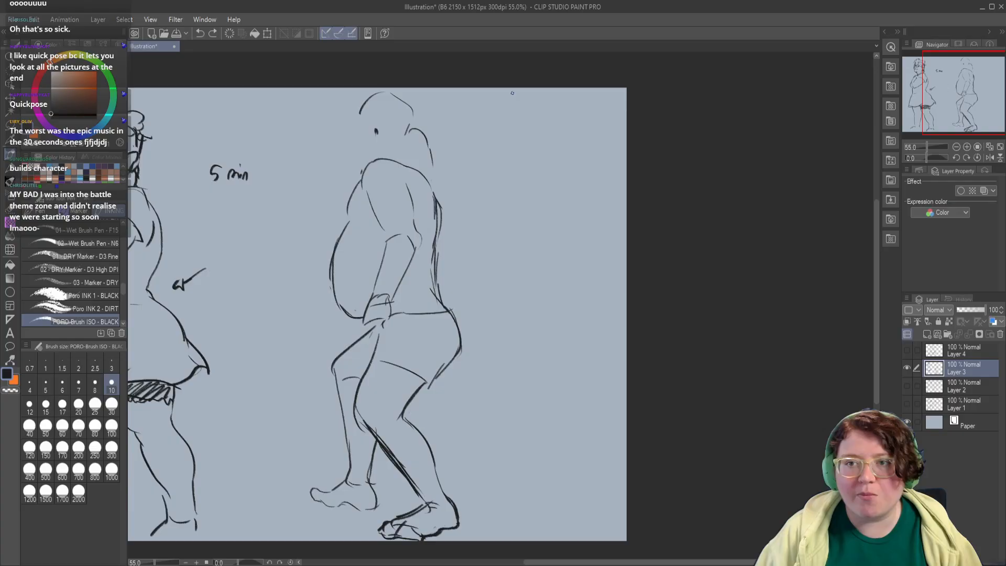
Step: Sketch a small boxy head with a vertical side-plane line, an ear and a back-of-skull curve behind the stooping figure
{"action": "scroll", "coordinate": [510, 171], "scroll_direction": "up", "scroll_amount": 1}
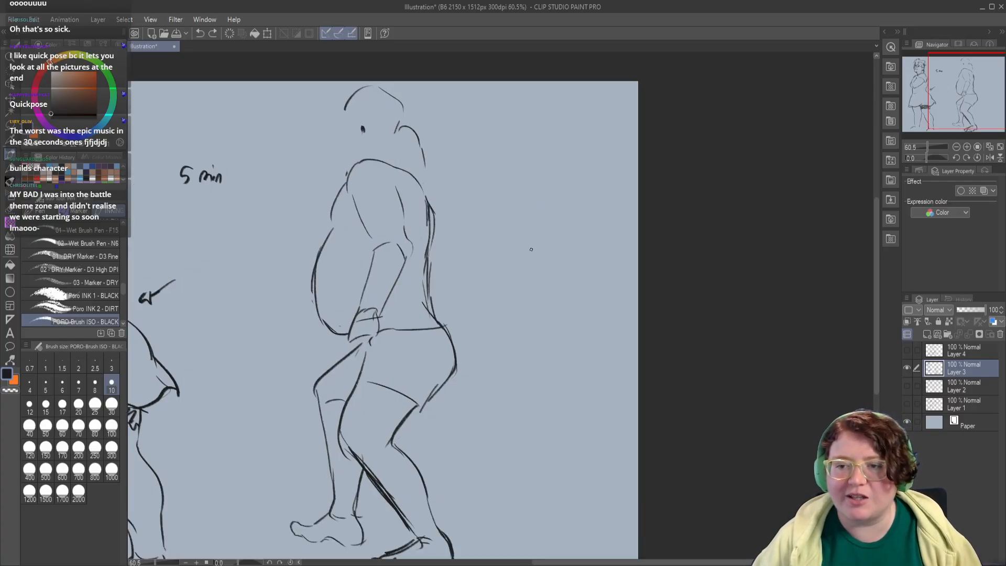
{"action": "mouse_move", "coordinate": [530, 254]}
{"action": "left_mouse_down"}
{"action": "mouse_move", "coordinate": [553, 211]}
{"action": "mouse_move", "coordinate": [583, 233]}
{"action": "mouse_move", "coordinate": [572, 293]}
{"action": "mouse_move", "coordinate": [548, 281]}
{"action": "mouse_move", "coordinate": [567, 271]}
{"action": "mouse_move", "coordinate": [565, 250]}
{"action": "mouse_move", "coordinate": [530, 269]}
{"action": "mouse_move", "coordinate": [548, 285]}
{"action": "mouse_move", "coordinate": [572, 262]}
{"action": "mouse_move", "coordinate": [568, 246]}
{"action": "mouse_move", "coordinate": [576, 260]}
{"action": "mouse_move", "coordinate": [538, 276]}
{"action": "mouse_move", "coordinate": [533, 212]}
{"action": "mouse_move", "coordinate": [526, 242]}
{"action": "mouse_move", "coordinate": [528, 253]}
{"action": "mouse_move", "coordinate": [534, 214]}
{"action": "mouse_move", "coordinate": [527, 226]}
{"action": "mouse_move", "coordinate": [537, 218]}
{"action": "mouse_move", "coordinate": [531, 233]}
{"action": "mouse_move", "coordinate": [542, 216]}
{"action": "mouse_move", "coordinate": [529, 263]}
{"action": "mouse_move", "coordinate": [543, 287]}
{"action": "left_mouse_up"}
{"action": "key", "text": "ctrl+z"}
{"action": "key", "text": "ctrl+z"}
{"action": "key", "text": "ctrl+z"}
{"action": "key", "text": "ctrl+z"}
{"action": "key", "text": "ctrl+z"}
{"action": "key", "text": "ctrl+z"}
{"action": "key", "text": "ctrl+z"}
{"action": "key", "text": "c"}
{"action": "key", "text": "c"}
{"action": "key", "text": "ctrl+z"}
{"action": "key", "text": "ctrl+z"}
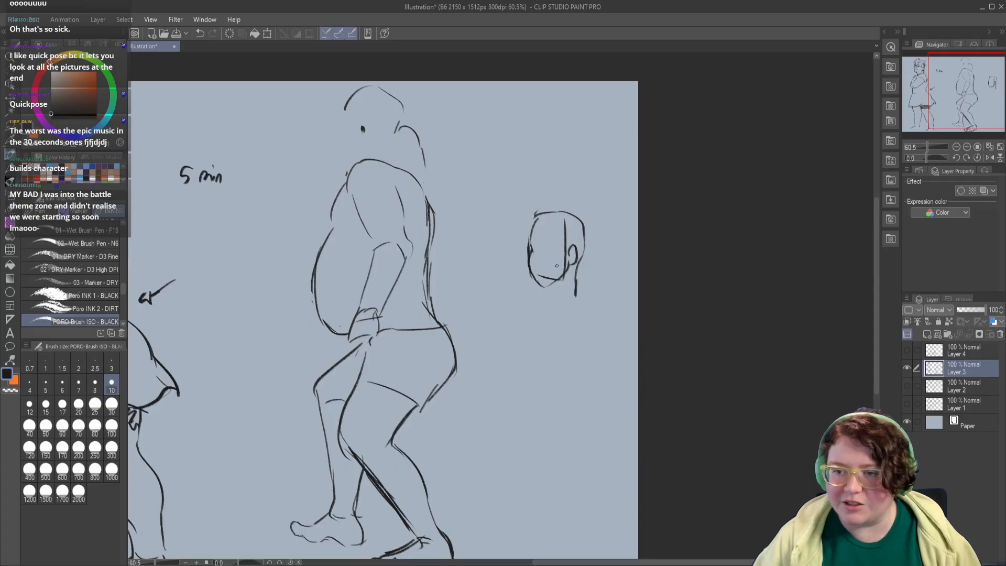
{"action": "mouse_move", "coordinate": [538, 215]}
{"action": "left_mouse_down"}
{"action": "mouse_move", "coordinate": [581, 223]}
{"action": "mouse_move", "coordinate": [589, 248]}
{"action": "mouse_move", "coordinate": [577, 281]}
{"action": "left_mouse_up"}
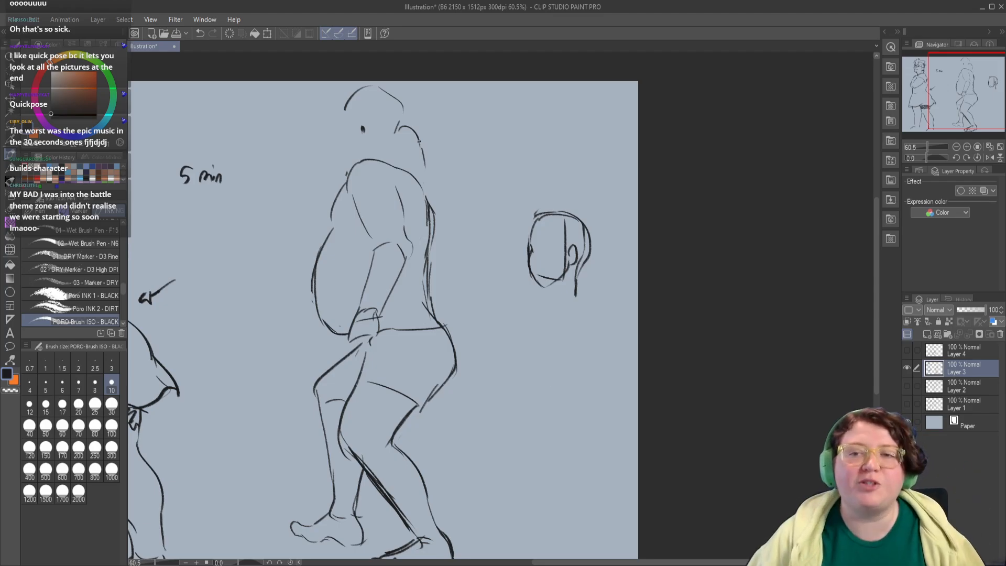
Step: Add the face contour, ear and neck line to the unfinished head of the stooping figure
{"action": "left_click_drag", "start_coordinate": [362, 181], "coordinate": [411, 203]}
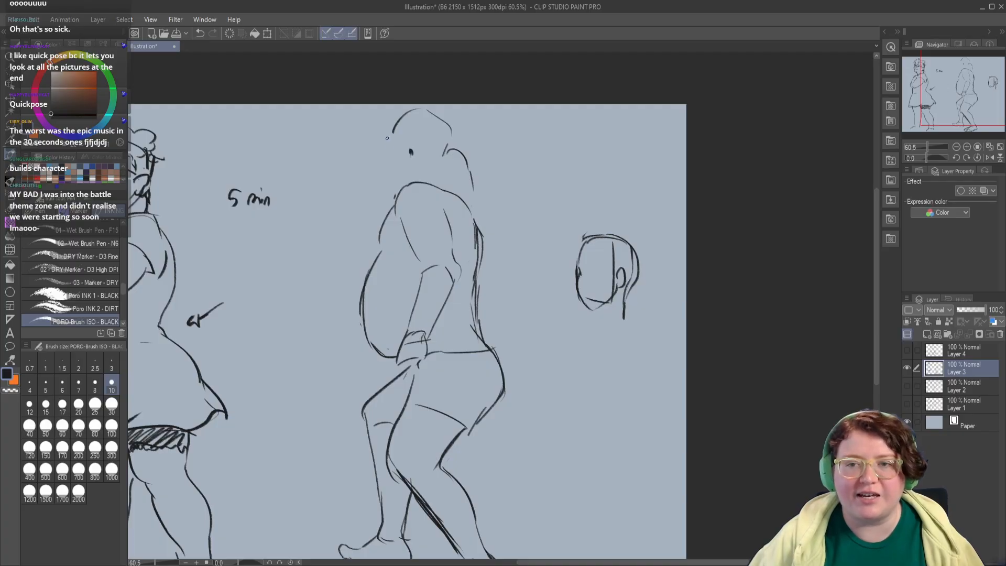
{"action": "mouse_move", "coordinate": [450, 150]}
{"action": "left_mouse_down"}
{"action": "mouse_move", "coordinate": [475, 197]}
{"action": "mouse_move", "coordinate": [476, 227]}
{"action": "left_mouse_up"}
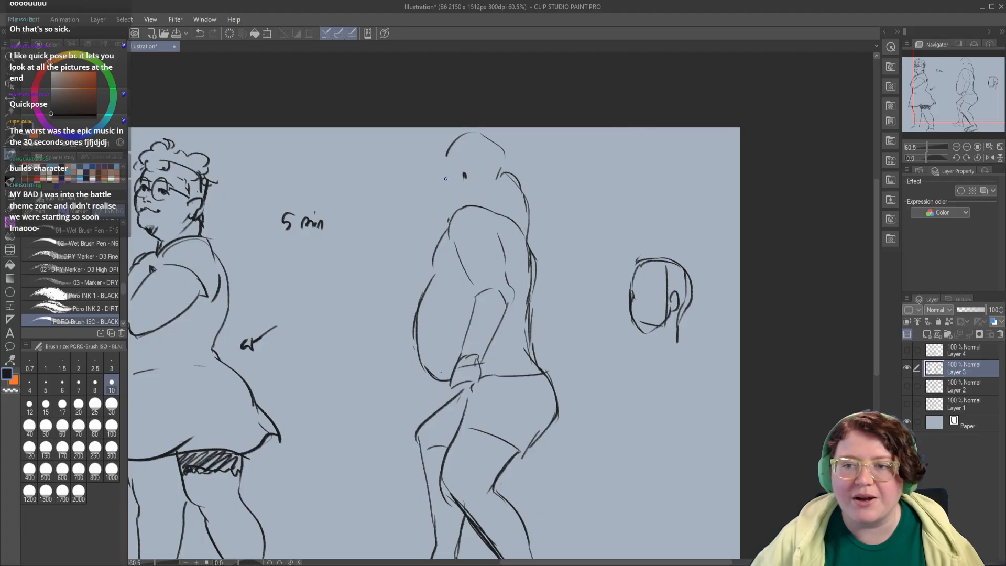
{"action": "mouse_move", "coordinate": [445, 157]}
{"action": "left_mouse_down"}
{"action": "mouse_move", "coordinate": [447, 189]}
{"action": "mouse_move", "coordinate": [464, 209]}
{"action": "left_mouse_up"}
{"action": "key", "text": "ctrl+z"}
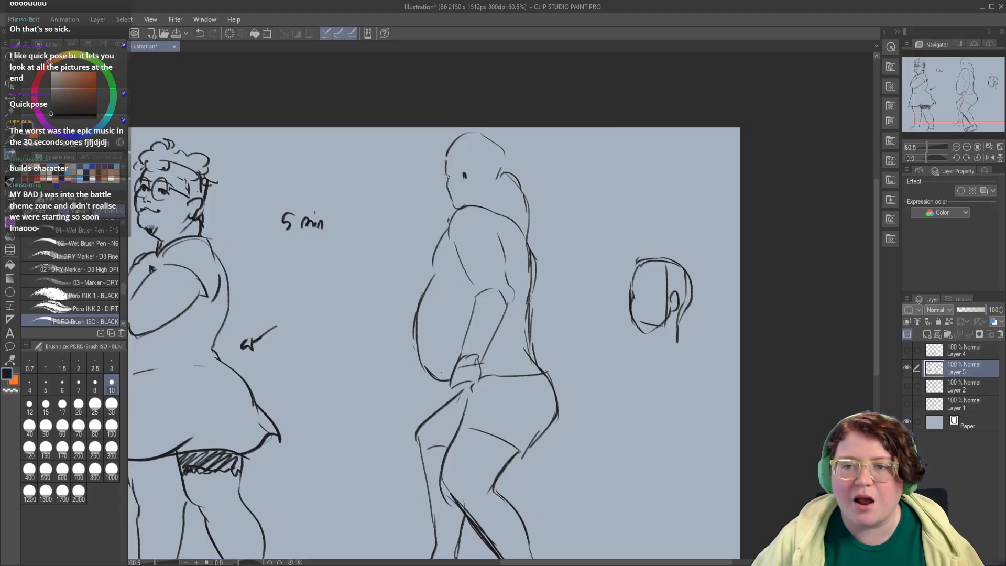
{"action": "mouse_move", "coordinate": [463, 171]}
{"action": "left_mouse_down"}
{"action": "mouse_move", "coordinate": [468, 195]}
{"action": "mouse_move", "coordinate": [503, 206]}
{"action": "mouse_move", "coordinate": [530, 258]}
{"action": "mouse_move", "coordinate": [526, 317]}
{"action": "left_mouse_up"}
{"action": "key", "text": "ctrl+z"}
{"action": "left_click_drag", "start_coordinate": [470, 294], "coordinate": [481, 313]}
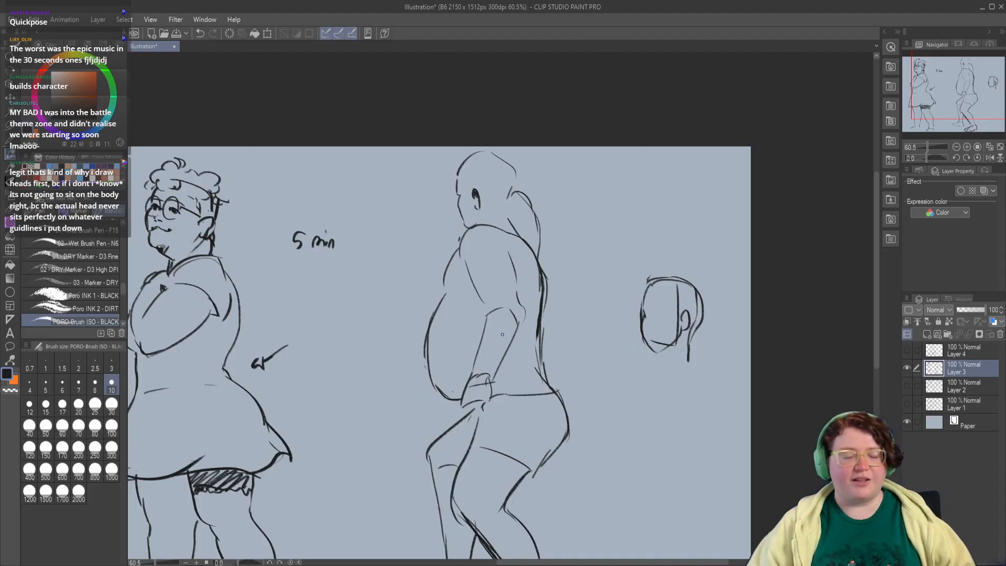
Step: Erase the small boxy head study behind the stooping figure and return to the drawing brush
{"action": "left_click", "coordinate": [12, 211]}
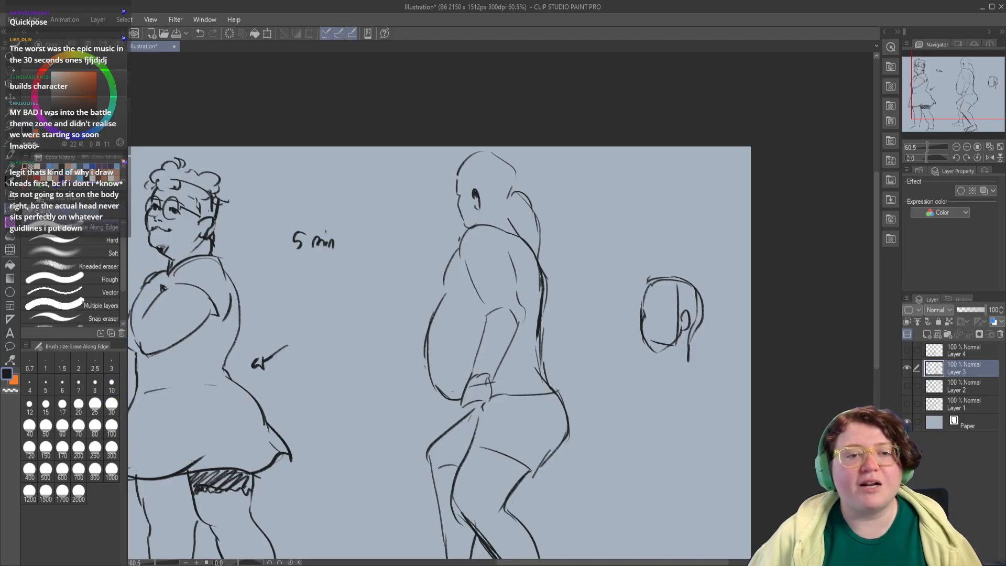
{"action": "mouse_move", "coordinate": [645, 292]}
{"action": "left_mouse_down"}
{"action": "mouse_move", "coordinate": [687, 284]}
{"action": "mouse_move", "coordinate": [699, 302]}
{"action": "mouse_move", "coordinate": [678, 333]}
{"action": "mouse_move", "coordinate": [681, 356]}
{"action": "left_mouse_up"}
{"action": "left_click_drag", "start_coordinate": [596, 318], "coordinate": [528, 231]}
{"action": "left_click", "coordinate": [12, 156]}
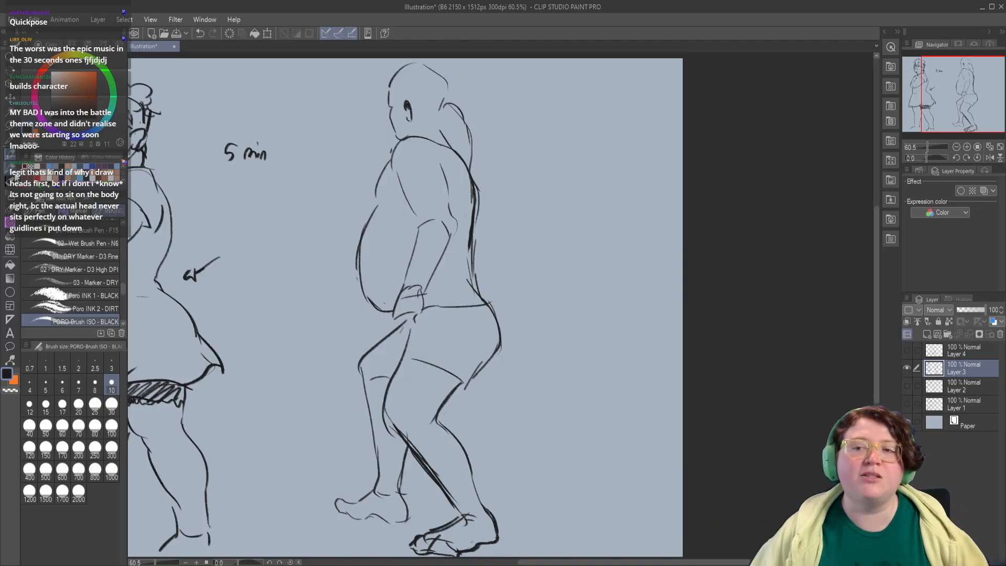
Step: Draw a slanted shoulder line and an opposing hip line, each ending in small circles, behind the stooping figure
{"action": "mouse_move", "coordinate": [531, 212]}
{"action": "left_mouse_down"}
{"action": "mouse_move", "coordinate": [484, 213]}
{"action": "mouse_move", "coordinate": [553, 219]}
{"action": "mouse_move", "coordinate": [519, 209]}
{"action": "left_mouse_up"}
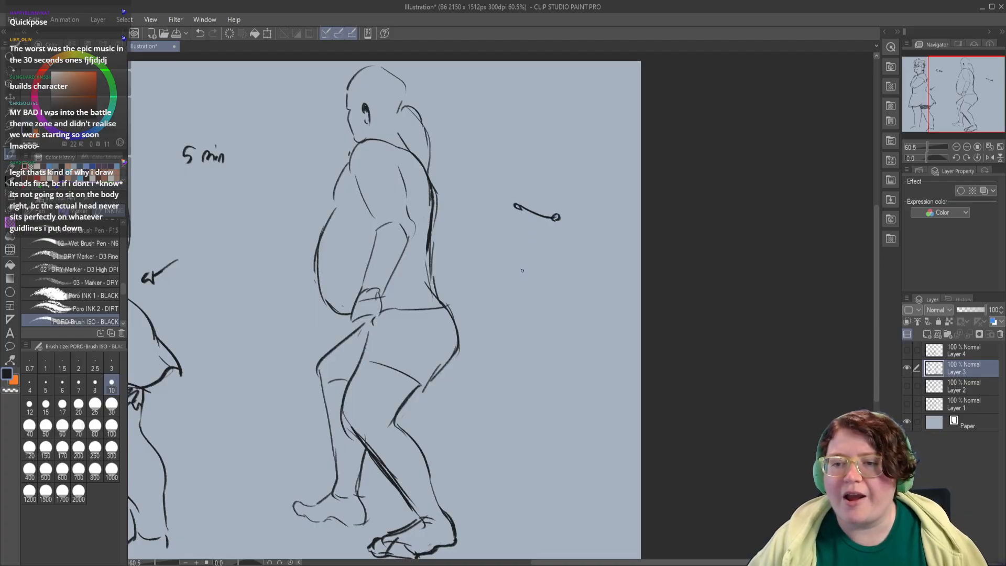
{"action": "mouse_move", "coordinate": [516, 260]}
{"action": "left_mouse_down"}
{"action": "mouse_move", "coordinate": [551, 261]}
{"action": "mouse_move", "coordinate": [517, 267]}
{"action": "left_mouse_up"}
{"action": "key", "text": "ctrl+z"}
Step: Add an oval head, a neck line, pinched torso sides and an outer thigh line to the small shoulder-hip tilt study
{"action": "key", "text": "ctrl+z"}
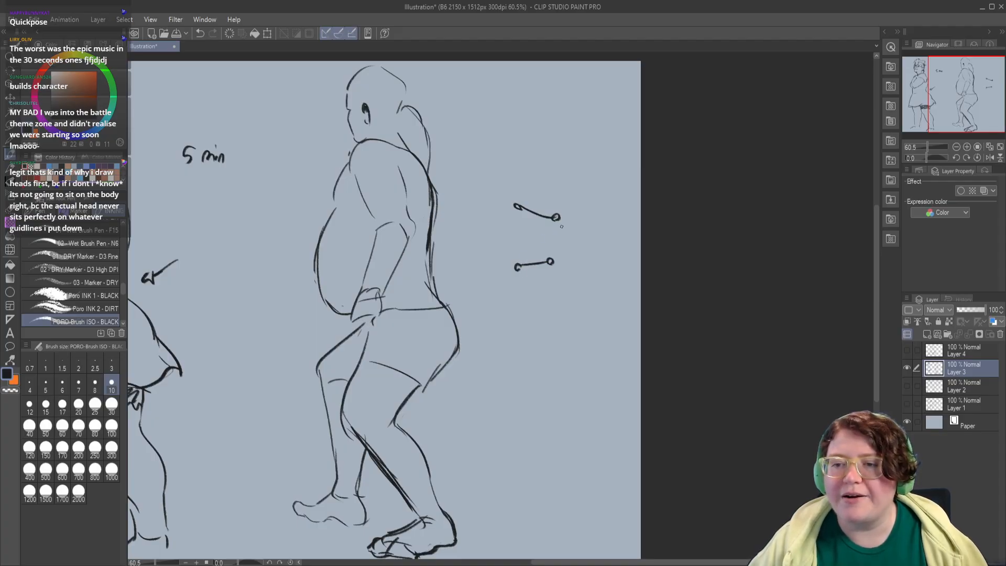
{"action": "scroll", "coordinate": [544, 262], "scroll_direction": "up", "scroll_amount": 2}
{"action": "mouse_move", "coordinate": [533, 228]}
{"action": "left_mouse_down"}
{"action": "mouse_move", "coordinate": [518, 212]}
{"action": "mouse_move", "coordinate": [533, 224]}
{"action": "mouse_move", "coordinate": [524, 223]}
{"action": "mouse_move", "coordinate": [535, 195]}
{"action": "mouse_move", "coordinate": [543, 240]}
{"action": "mouse_move", "coordinate": [517, 270]}
{"action": "mouse_move", "coordinate": [517, 293]}
{"action": "left_mouse_up"}
{"action": "key", "text": "ctrl+z"}
{"action": "key", "text": "ctrl+z"}
{"action": "key", "text": "ctrl+z"}
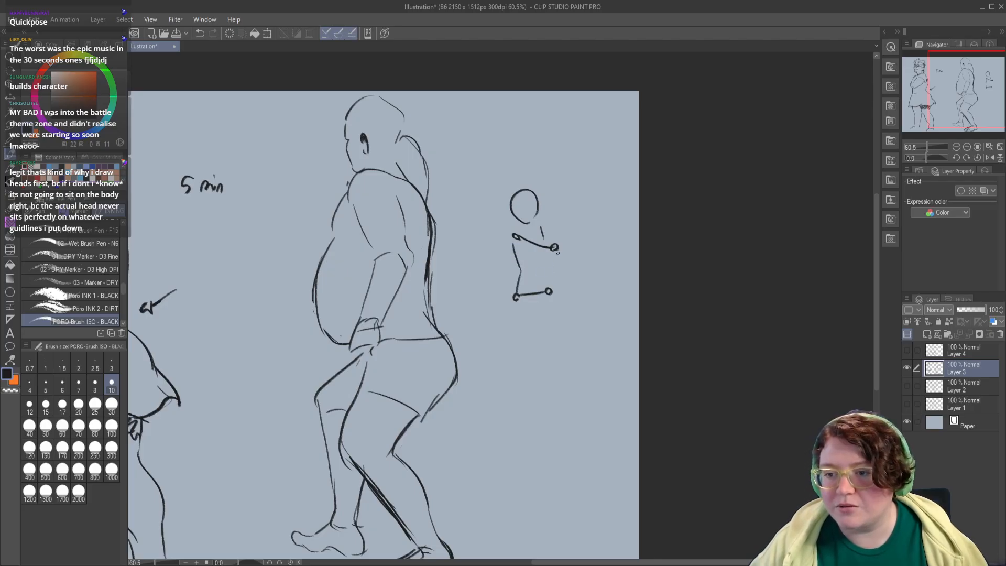
{"action": "mouse_move", "coordinate": [558, 253]}
{"action": "left_mouse_down"}
{"action": "mouse_move", "coordinate": [548, 290]}
{"action": "mouse_move", "coordinate": [519, 282]}
{"action": "mouse_move", "coordinate": [536, 316]}
{"action": "left_mouse_up"}
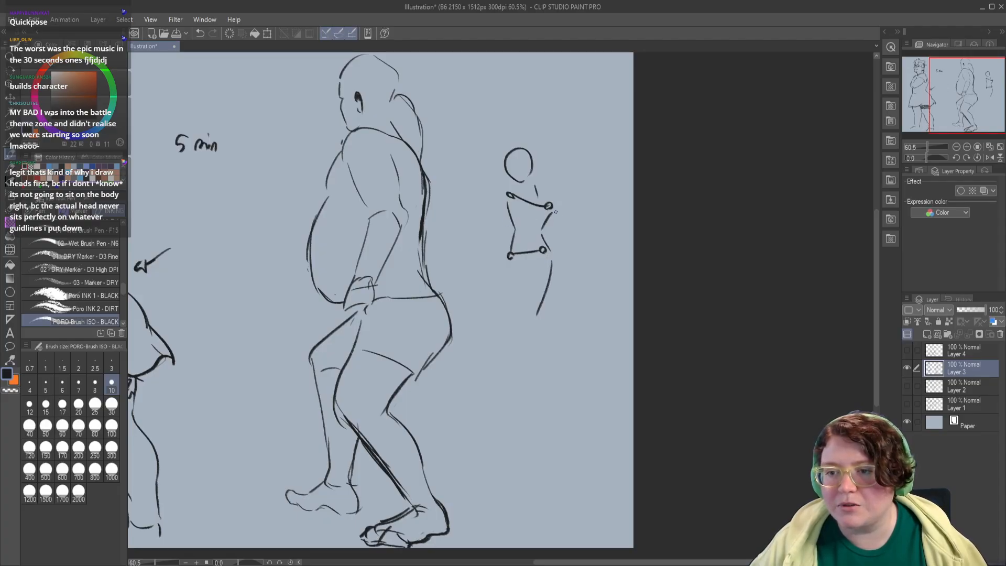
Step: Draw the study figure's arms, one hanging down past the hip and the other bent with its hand on the hip
{"action": "mouse_move", "coordinate": [556, 211]}
{"action": "left_mouse_down"}
{"action": "mouse_move", "coordinate": [540, 285]}
{"action": "mouse_move", "coordinate": [558, 234]}
{"action": "mouse_move", "coordinate": [530, 286]}
{"action": "mouse_move", "coordinate": [562, 231]}
{"action": "mouse_move", "coordinate": [550, 262]}
{"action": "mouse_move", "coordinate": [513, 295]}
{"action": "left_mouse_up"}
{"action": "key", "text": "ctrl+z"}
{"action": "key", "text": "ctrl+z"}
{"action": "key", "text": "ctrl+z"}
{"action": "key", "text": "ctrl+z"}
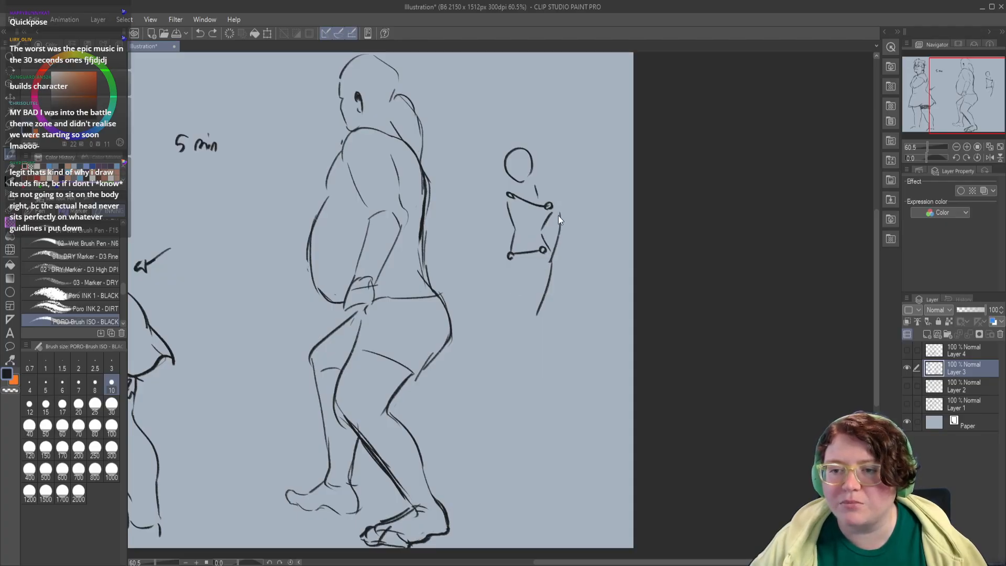
{"action": "key", "text": "ctrl+z"}
{"action": "mouse_move", "coordinate": [561, 205]}
{"action": "left_mouse_down"}
{"action": "mouse_move", "coordinate": [548, 258]}
{"action": "mouse_move", "coordinate": [529, 285]}
{"action": "left_mouse_up"}
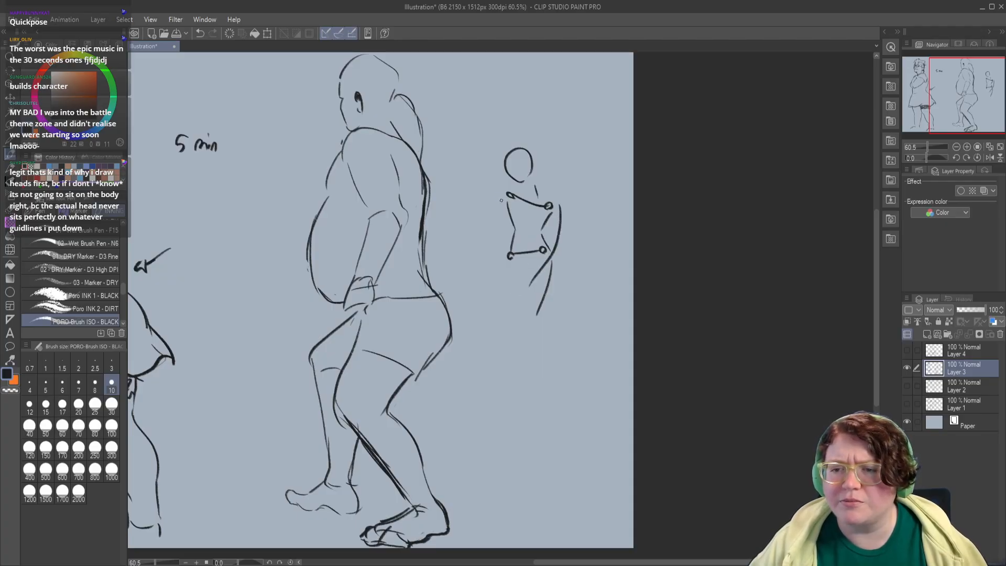
{"action": "mouse_move", "coordinate": [504, 194]}
{"action": "left_mouse_down"}
{"action": "mouse_move", "coordinate": [490, 233]}
{"action": "mouse_move", "coordinate": [501, 253]}
{"action": "mouse_move", "coordinate": [503, 235]}
{"action": "mouse_move", "coordinate": [512, 277]}
{"action": "left_mouse_up"}
{"action": "key", "text": "ctrl+z"}
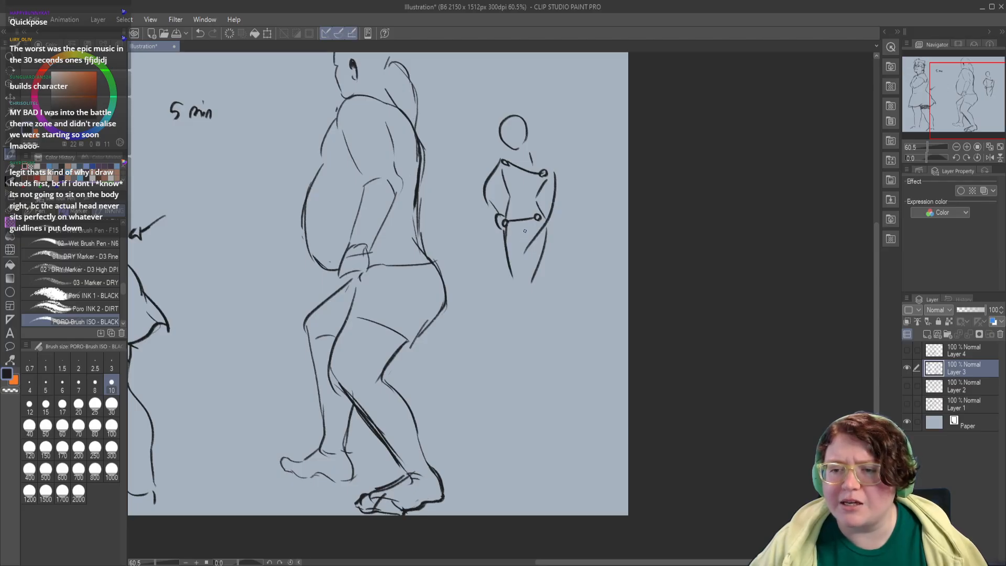
Step: Draw the study figure's inner thighs and lower legs tapering close together below the tilted hip line
{"action": "mouse_move", "coordinate": [509, 231]}
{"action": "left_mouse_down"}
{"action": "mouse_move", "coordinate": [531, 230]}
{"action": "mouse_move", "coordinate": [544, 213]}
{"action": "mouse_move", "coordinate": [517, 282]}
{"action": "left_mouse_up"}
{"action": "key", "text": "ctrl+z"}
{"action": "key", "text": "ctrl+z"}
{"action": "mouse_move", "coordinate": [526, 231]}
{"action": "left_mouse_down"}
{"action": "mouse_move", "coordinate": [528, 287]}
{"action": "mouse_move", "coordinate": [503, 215]}
{"action": "mouse_move", "coordinate": [497, 280]}
{"action": "left_mouse_up"}
{"action": "key", "text": "ctrl+z"}
{"action": "key", "text": "ctrl+z"}
{"action": "mouse_move", "coordinate": [501, 243]}
{"action": "left_mouse_down"}
{"action": "mouse_move", "coordinate": [493, 301]}
{"action": "mouse_move", "coordinate": [504, 312]}
{"action": "left_mouse_up"}
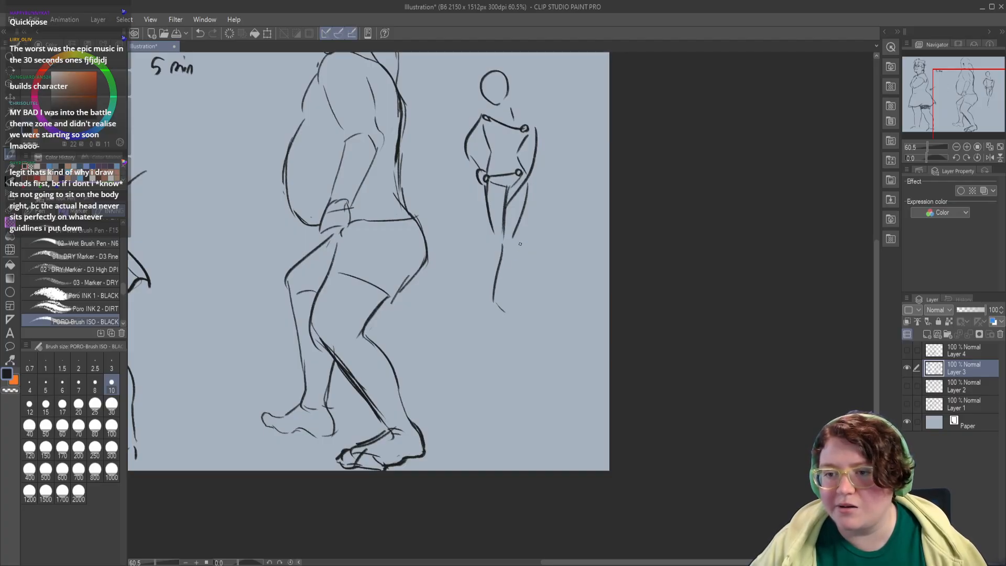
{"action": "left_click_drag", "start_coordinate": [514, 251], "coordinate": [500, 317]}
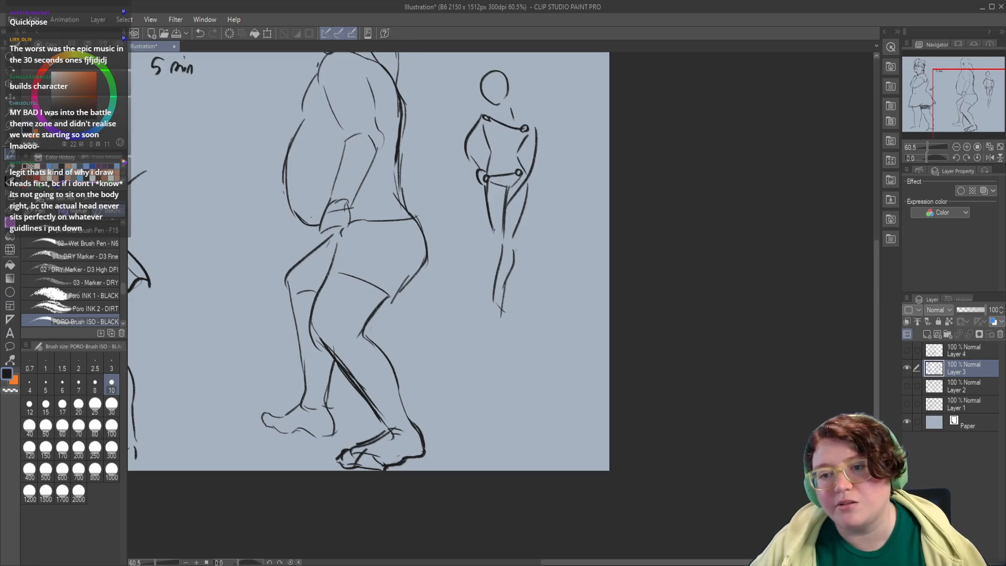
{"action": "mouse_move", "coordinate": [493, 230]}
{"action": "left_mouse_down"}
{"action": "mouse_move", "coordinate": [498, 274]}
{"action": "mouse_move", "coordinate": [511, 288]}
{"action": "mouse_move", "coordinate": [511, 272]}
{"action": "mouse_move", "coordinate": [508, 303]}
{"action": "left_mouse_up"}
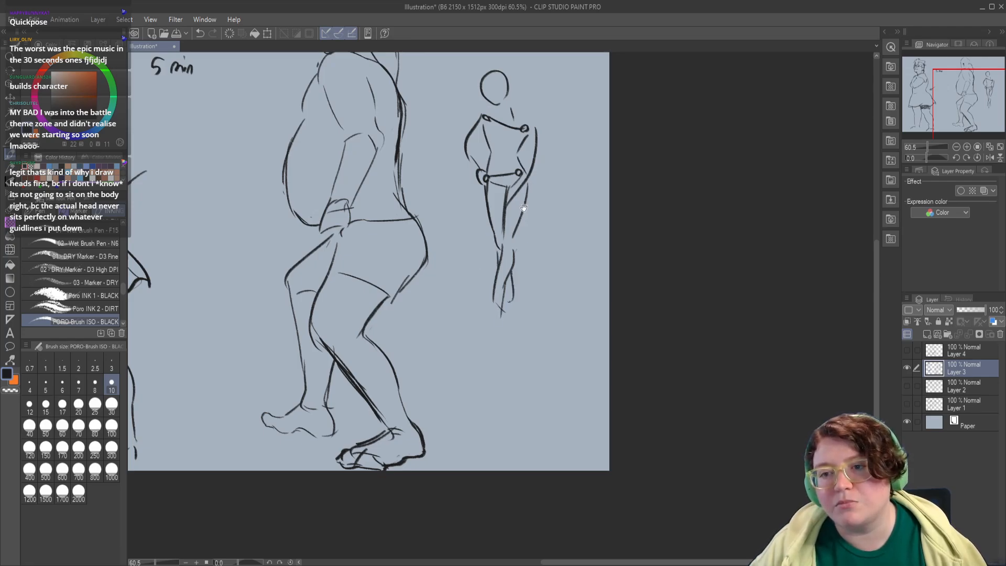
{"action": "left_click_drag", "start_coordinate": [524, 208], "coordinate": [517, 310]}
{"action": "left_click_drag", "start_coordinate": [477, 237], "coordinate": [480, 267]}
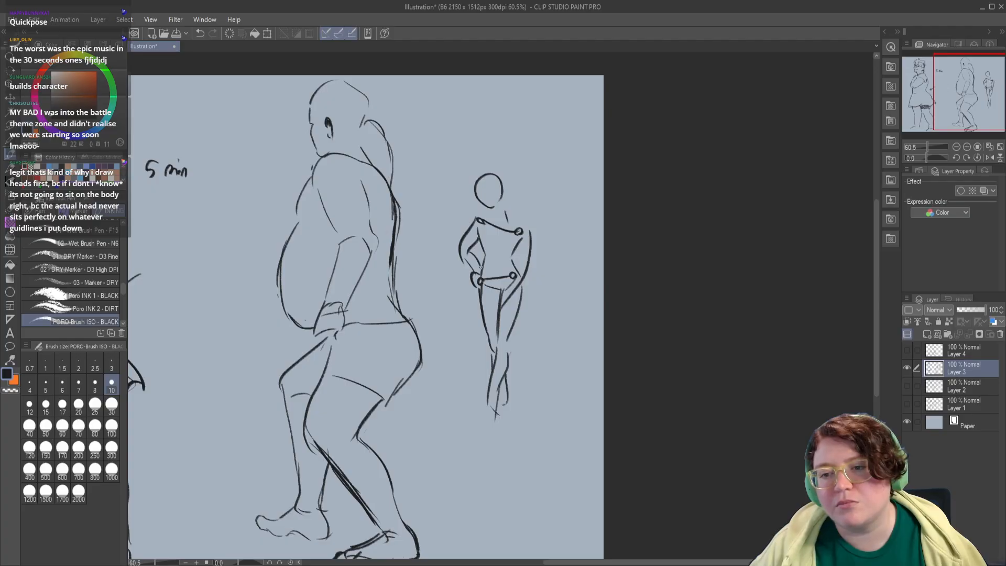
Step: Complete the study figure's neck lines and add a curved guideline across its oval head
{"action": "left_click_drag", "start_coordinate": [521, 239], "coordinate": [503, 291]}
{"action": "left_click_drag", "start_coordinate": [489, 217], "coordinate": [499, 250]}
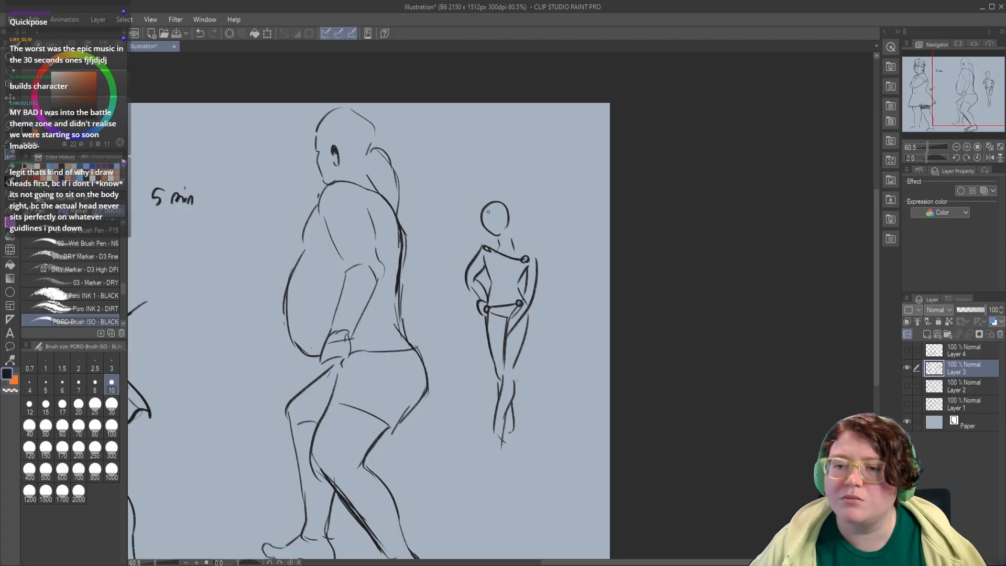
{"action": "mouse_move", "coordinate": [489, 212]}
{"action": "left_mouse_down"}
{"action": "mouse_move", "coordinate": [504, 210]}
{"action": "mouse_move", "coordinate": [492, 237]}
{"action": "mouse_move", "coordinate": [525, 256]}
{"action": "left_mouse_up"}
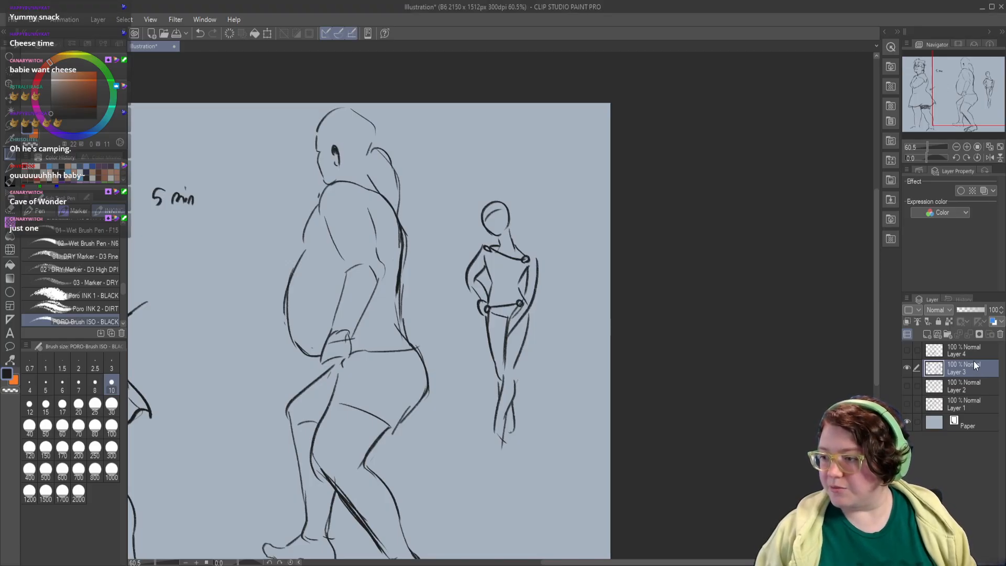
Step: Create a layer folder named figures and move Layers 1 to 4 into it
{"action": "left_click", "coordinate": [943, 334]}
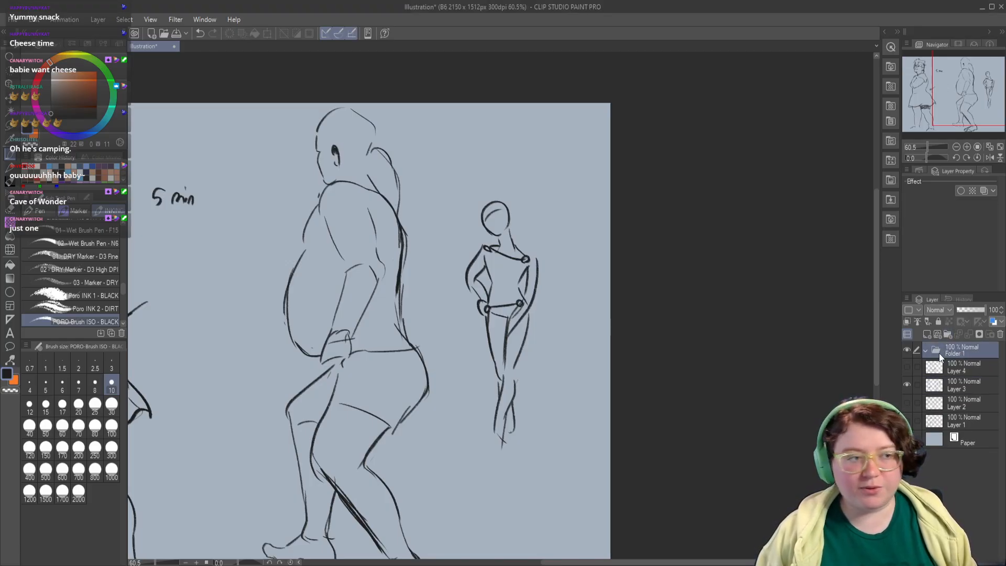
{"action": "left_click", "coordinate": [971, 370]}
{"action": "left_click", "coordinate": [964, 422], "text": "shift"}
{"action": "left_click_drag", "start_coordinate": [968, 369], "coordinate": [962, 351]}
{"action": "left_click", "coordinate": [969, 352]}
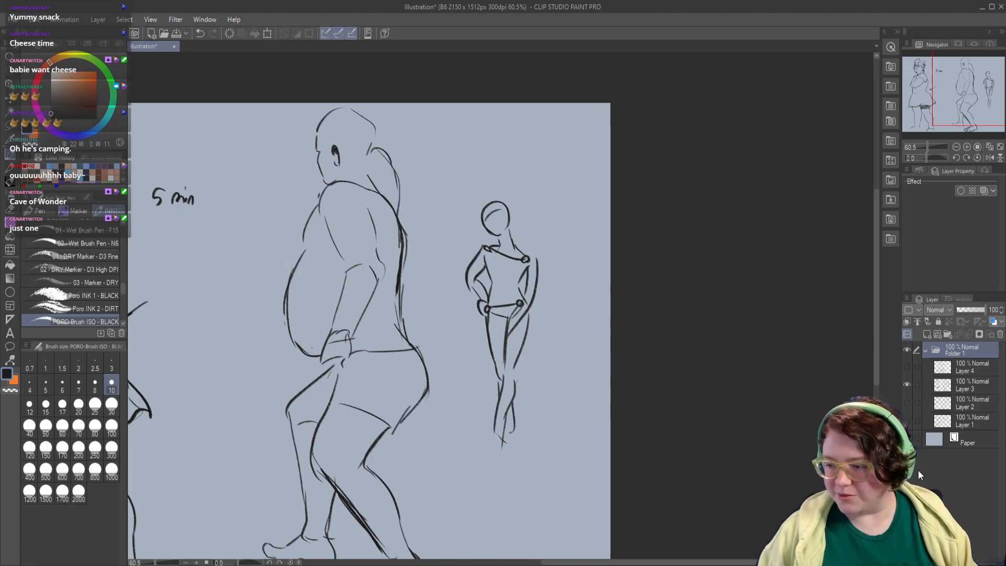
{"action": "double_click", "coordinate": [968, 356]}
{"action": "type", "text": "figures"}
{"action": "key", "text": "Return"}
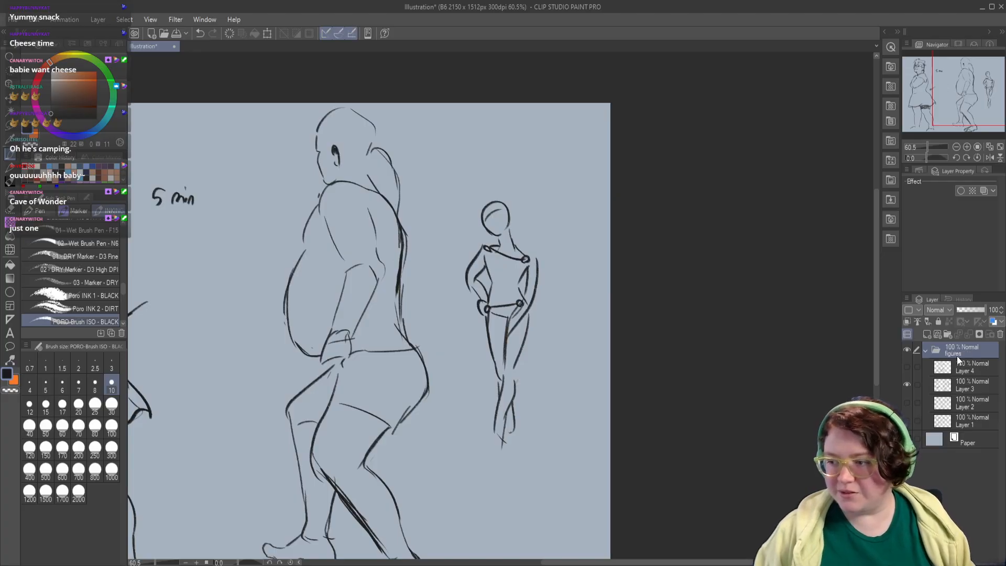
Step: Collapse and hide the figures folder, and add a new raster layer above it
{"action": "left_click", "coordinate": [927, 352]}
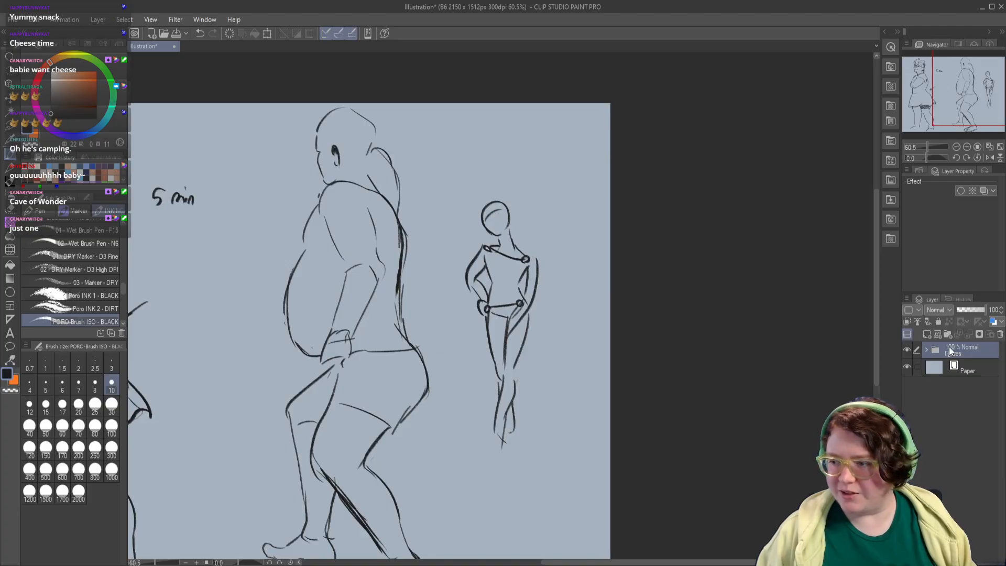
{"action": "left_click", "coordinate": [906, 350]}
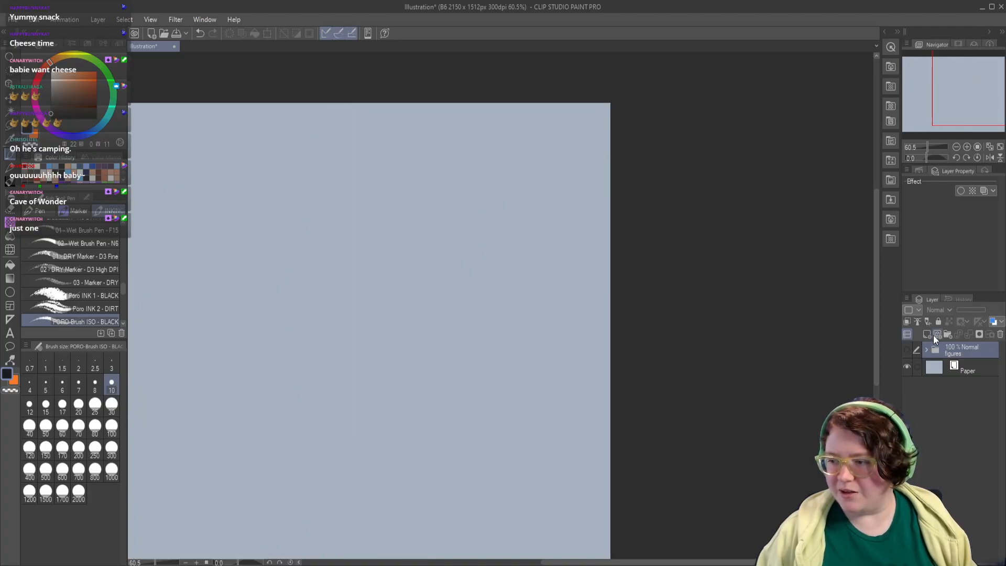
{"action": "left_click", "coordinate": [928, 334]}
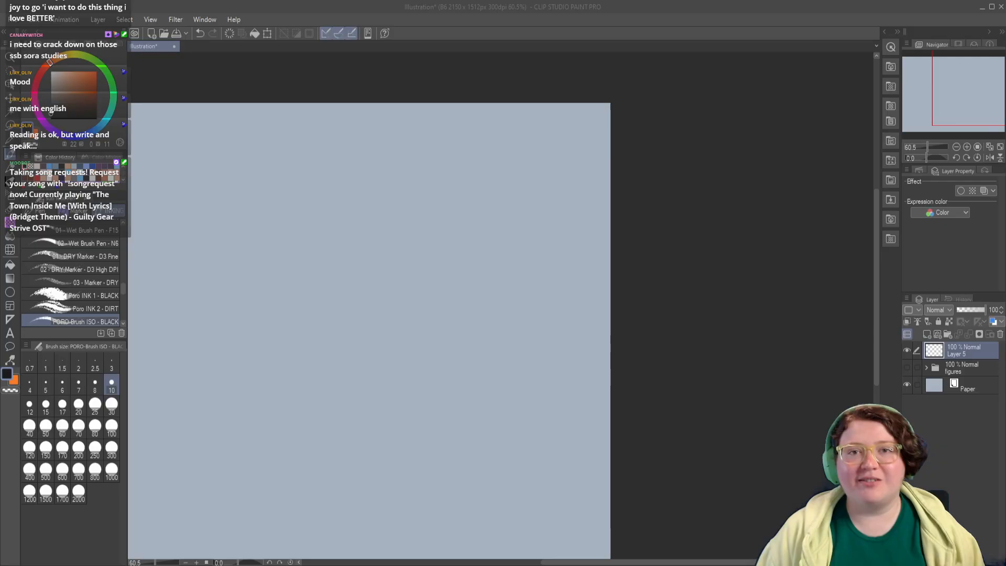
Step: Doodle a small round-backed creature with an eye, short stripes and a tail on the empty layer
{"action": "left_click_drag", "start_coordinate": [251, 159], "coordinate": [437, 170]}
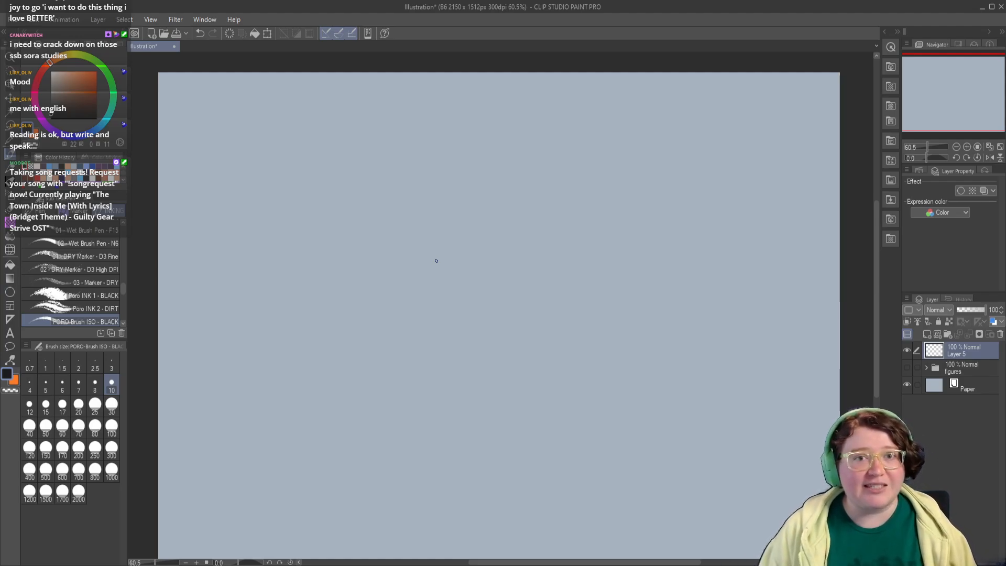
{"action": "mouse_move", "coordinate": [238, 233]}
{"action": "left_mouse_down"}
{"action": "mouse_move", "coordinate": [249, 208]}
{"action": "mouse_move", "coordinate": [291, 239]}
{"action": "mouse_move", "coordinate": [274, 254]}
{"action": "left_mouse_up"}
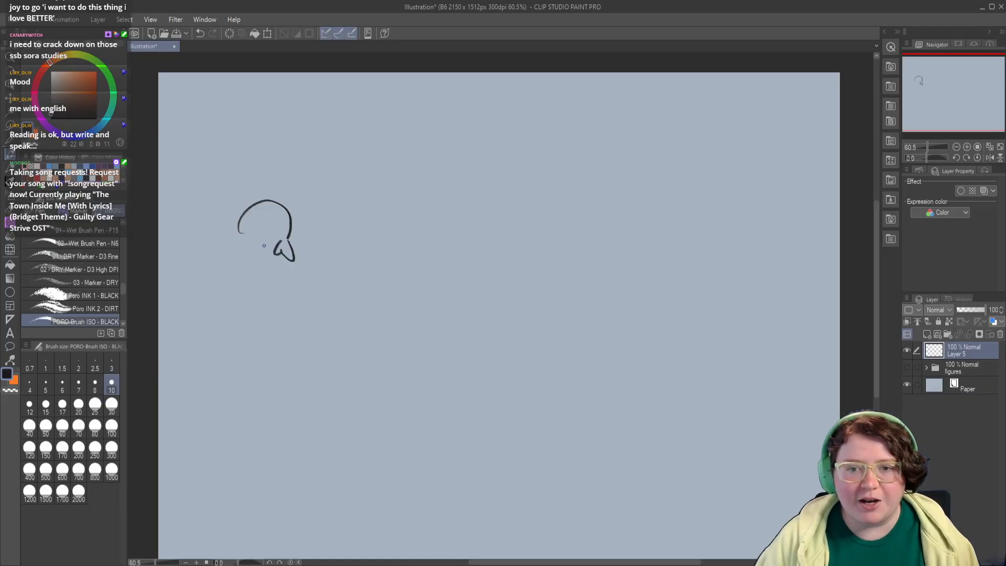
{"action": "mouse_move", "coordinate": [239, 222]}
{"action": "left_mouse_down"}
{"action": "mouse_move", "coordinate": [242, 230]}
{"action": "mouse_move", "coordinate": [248, 247]}
{"action": "mouse_move", "coordinate": [278, 226]}
{"action": "mouse_move", "coordinate": [262, 236]}
{"action": "mouse_move", "coordinate": [274, 229]}
{"action": "mouse_move", "coordinate": [279, 240]}
{"action": "mouse_move", "coordinate": [241, 266]}
{"action": "left_mouse_up"}
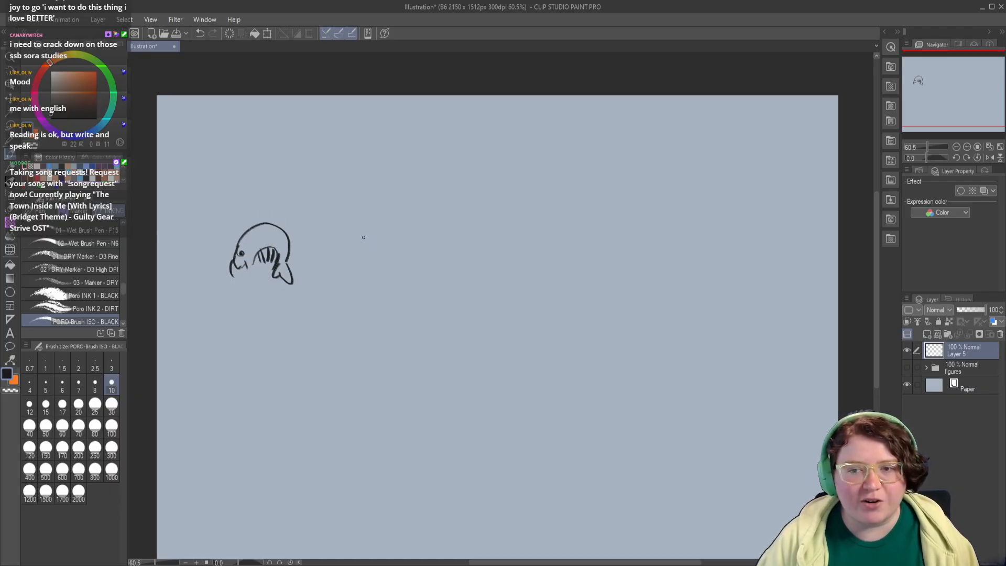
{"action": "left_click_drag", "start_coordinate": [377, 226], "coordinate": [336, 271]}
{"action": "key", "text": "ctrl+z"}
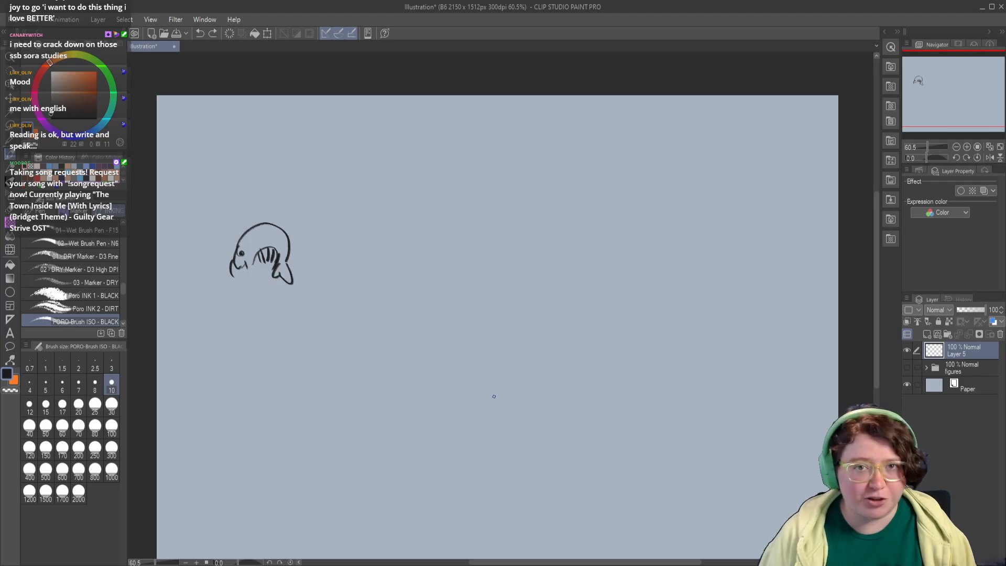
Step: Erase the round-backed doodle completely and return to the PORO-Brush ISO - BLACK brush
{"action": "left_click", "coordinate": [10, 208]}
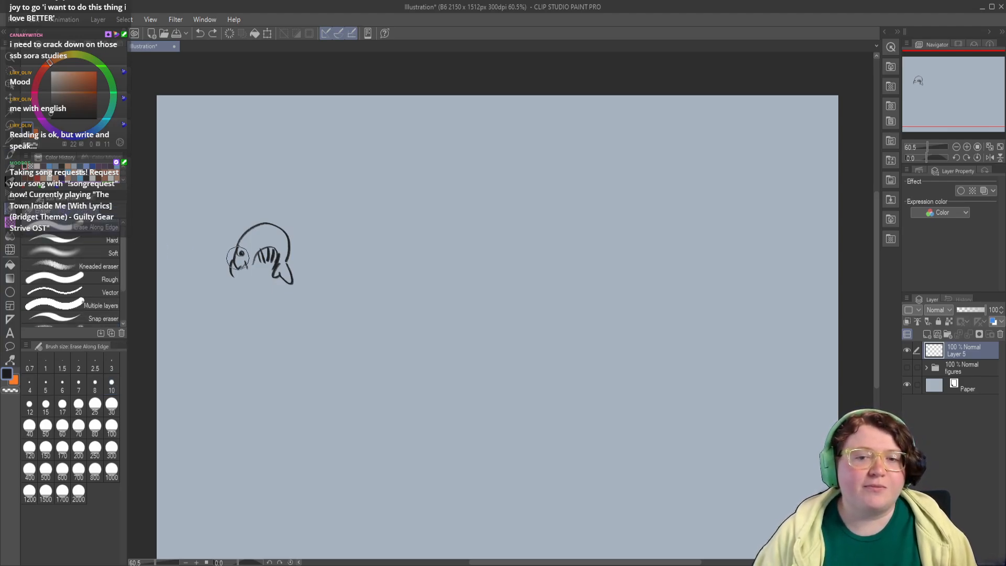
{"action": "mouse_move", "coordinate": [271, 255]}
{"action": "left_mouse_down"}
{"action": "mouse_move", "coordinate": [241, 271]}
{"action": "mouse_move", "coordinate": [266, 267]}
{"action": "mouse_move", "coordinate": [276, 243]}
{"action": "left_mouse_up"}
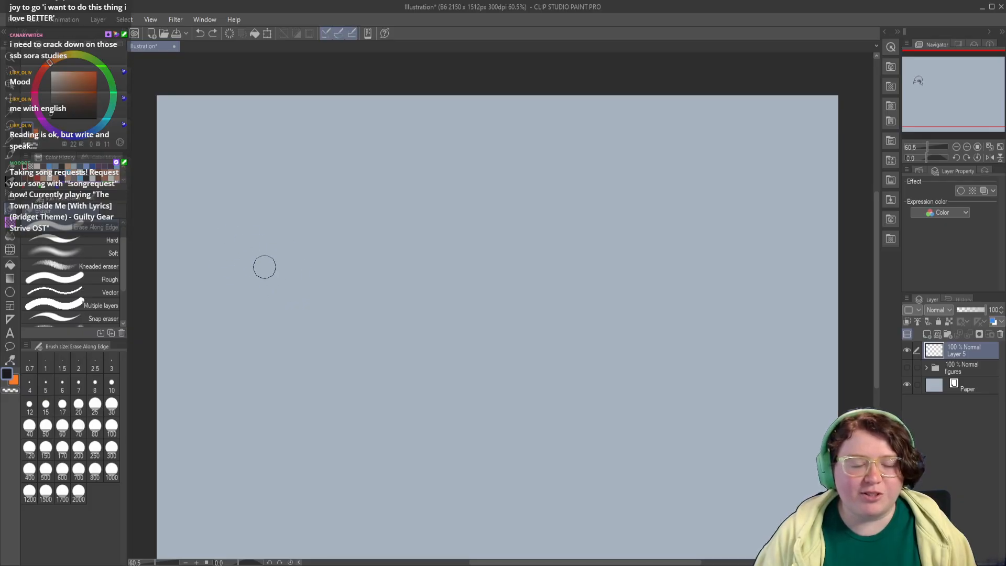
{"action": "left_click", "coordinate": [10, 156]}
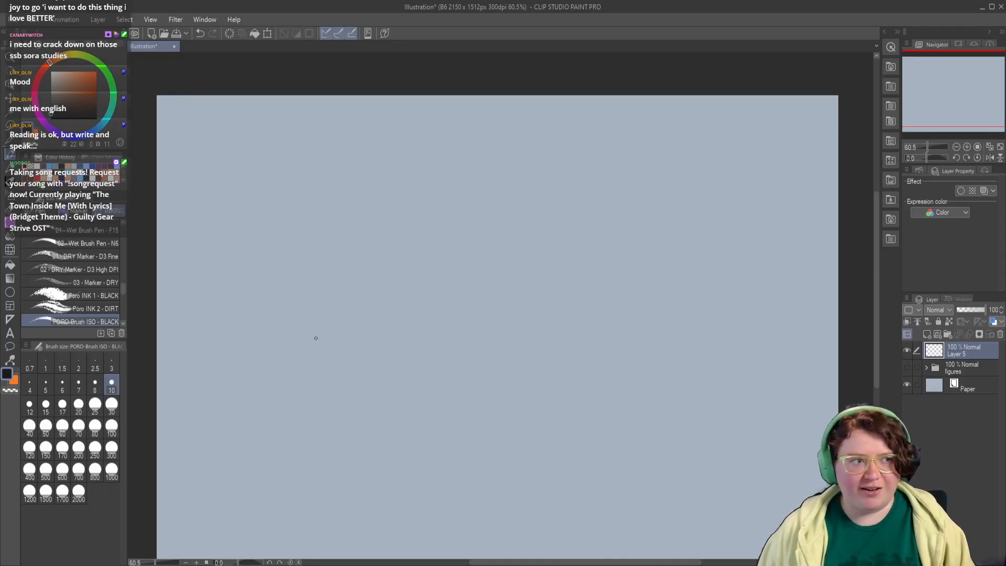
{"action": "mouse_move", "coordinate": [348, 178]}
{"action": "left_mouse_down"}
{"action": "mouse_move", "coordinate": [281, 292]}
{"action": "mouse_move", "coordinate": [220, 347]}
{"action": "mouse_move", "coordinate": [176, 249]}
{"action": "mouse_move", "coordinate": [534, 179]}
{"action": "mouse_move", "coordinate": [611, 416]}
{"action": "mouse_move", "coordinate": [603, 367]}
{"action": "mouse_move", "coordinate": [314, 222]}
{"action": "mouse_move", "coordinate": [566, 263]}
{"action": "mouse_move", "coordinate": [655, 210]}
{"action": "mouse_move", "coordinate": [455, 220]}
{"action": "mouse_move", "coordinate": [681, 157]}
{"action": "mouse_move", "coordinate": [696, 225]}
{"action": "left_mouse_up"}
{"action": "key", "text": "ctrl+z"}
Step: Widen the reference window showing the clasped arms photo and return to the canvas
{"action": "mouse_move", "coordinate": [283, 428]}
{"action": "left_mouse_down"}
{"action": "mouse_move", "coordinate": [272, 441]}
{"action": "mouse_move", "coordinate": [287, 386]}
{"action": "left_mouse_up"}
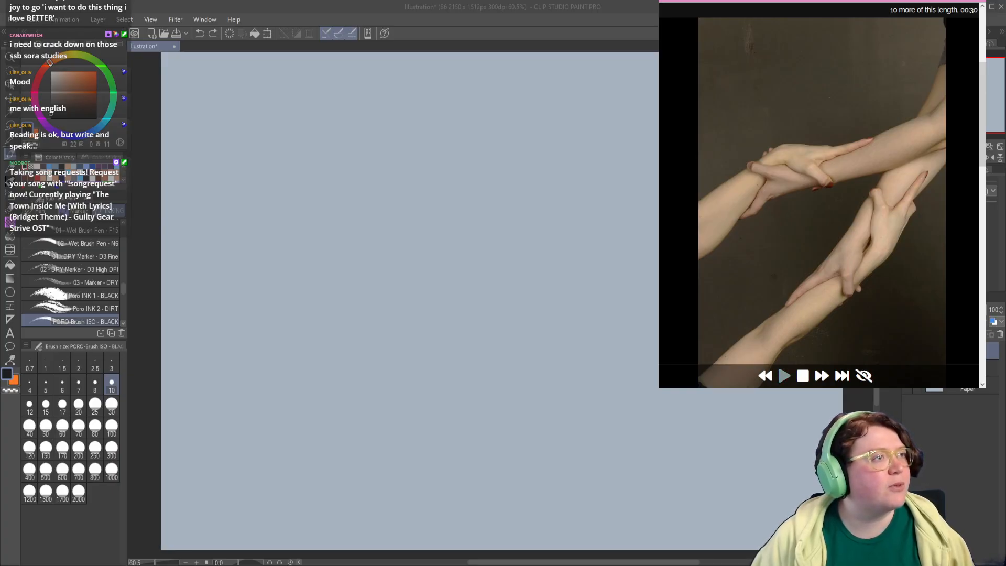
{"action": "left_click_drag", "start_coordinate": [986, 210], "coordinate": [1005, 210]}
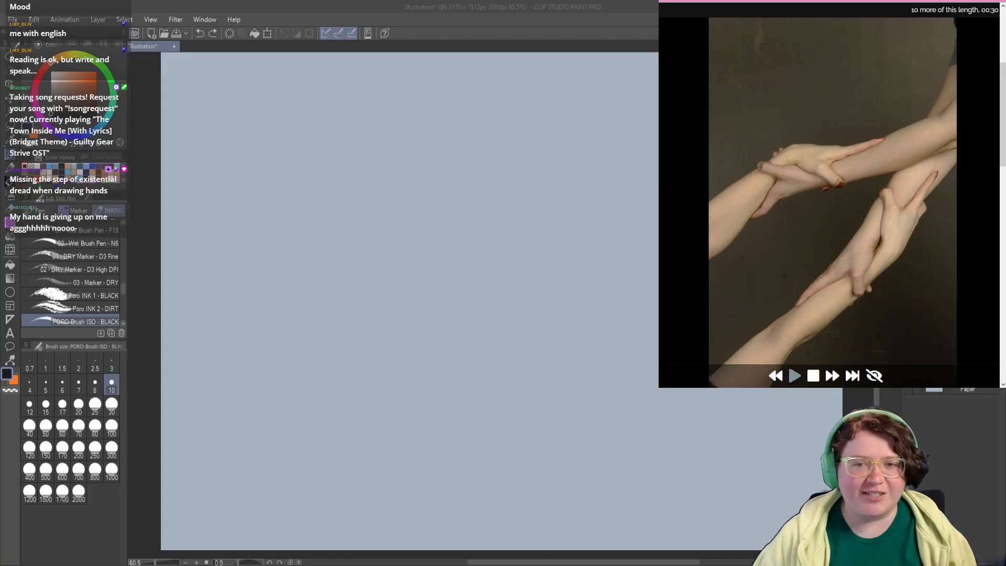
{"action": "left_click", "coordinate": [315, 228]}
Step: Sketch a small open palm with its base shapes and a row of curled fingers on the empty layer
{"action": "mouse_move", "coordinate": [292, 205]}
{"action": "left_mouse_down"}
{"action": "mouse_move", "coordinate": [303, 246]}
{"action": "mouse_move", "coordinate": [327, 240]}
{"action": "mouse_move", "coordinate": [296, 207]}
{"action": "mouse_move", "coordinate": [336, 234]}
{"action": "mouse_move", "coordinate": [314, 252]}
{"action": "mouse_move", "coordinate": [292, 234]}
{"action": "mouse_move", "coordinate": [275, 247]}
{"action": "mouse_move", "coordinate": [322, 249]}
{"action": "mouse_move", "coordinate": [328, 262]}
{"action": "mouse_move", "coordinate": [302, 269]}
{"action": "left_mouse_up"}
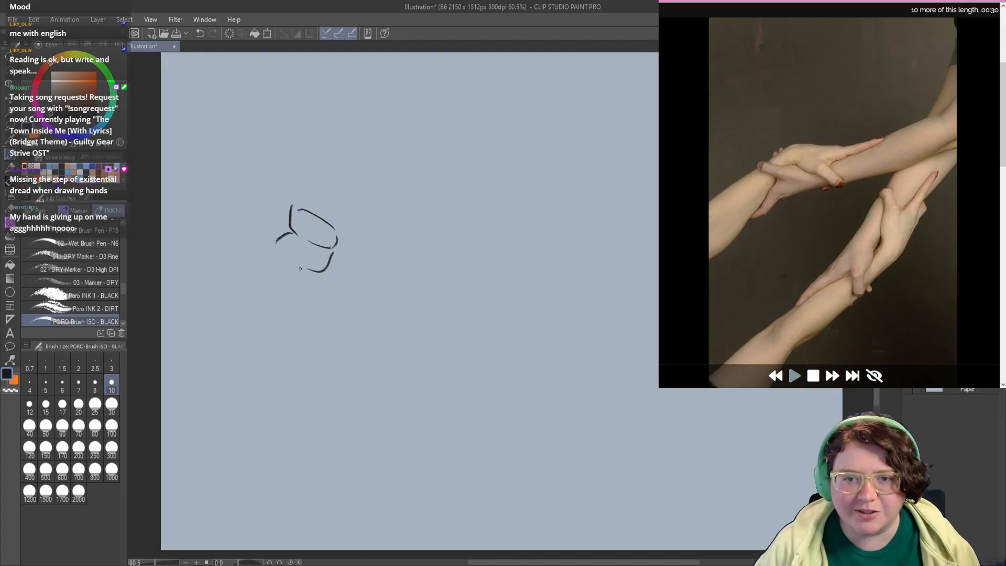
{"action": "mouse_move", "coordinate": [291, 208]}
{"action": "left_mouse_down"}
{"action": "mouse_move", "coordinate": [297, 198]}
{"action": "mouse_move", "coordinate": [282, 186]}
{"action": "mouse_move", "coordinate": [305, 203]}
{"action": "mouse_move", "coordinate": [319, 191]}
{"action": "mouse_move", "coordinate": [310, 205]}
{"action": "mouse_move", "coordinate": [321, 197]}
{"action": "mouse_move", "coordinate": [320, 215]}
{"action": "mouse_move", "coordinate": [309, 211]}
{"action": "mouse_move", "coordinate": [347, 215]}
{"action": "left_mouse_up"}
{"action": "key", "text": "ctrl+z"}
{"action": "key", "text": "ctrl+z"}
{"action": "key", "text": "ctrl+z"}
{"action": "left_click_drag", "start_coordinate": [338, 207], "coordinate": [341, 239]}
{"action": "key", "text": "c"}
{"action": "left_click_drag", "start_coordinate": [309, 196], "coordinate": [335, 209]}
{"action": "key", "text": "c"}
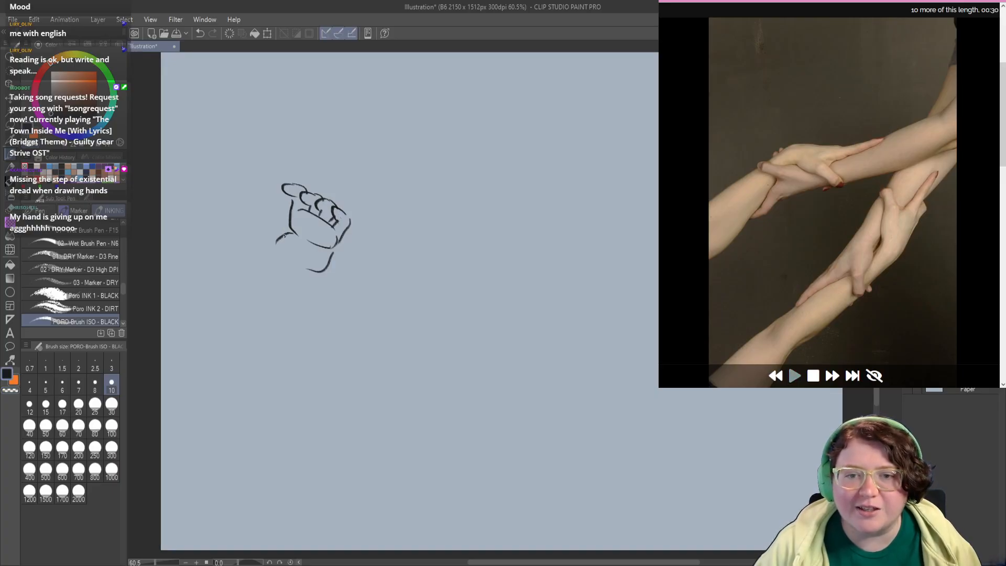
Step: Add the thumb and the rounded heel of the palm to the small hand sketch
{"action": "mouse_move", "coordinate": [284, 236]}
{"action": "left_mouse_down"}
{"action": "mouse_move", "coordinate": [277, 210]}
{"action": "mouse_move", "coordinate": [275, 228]}
{"action": "mouse_move", "coordinate": [257, 222]}
{"action": "mouse_move", "coordinate": [281, 260]}
{"action": "mouse_move", "coordinate": [318, 268]}
{"action": "left_mouse_up"}
{"action": "key", "text": "ctrl+z"}
{"action": "key", "text": "ctrl+z"}
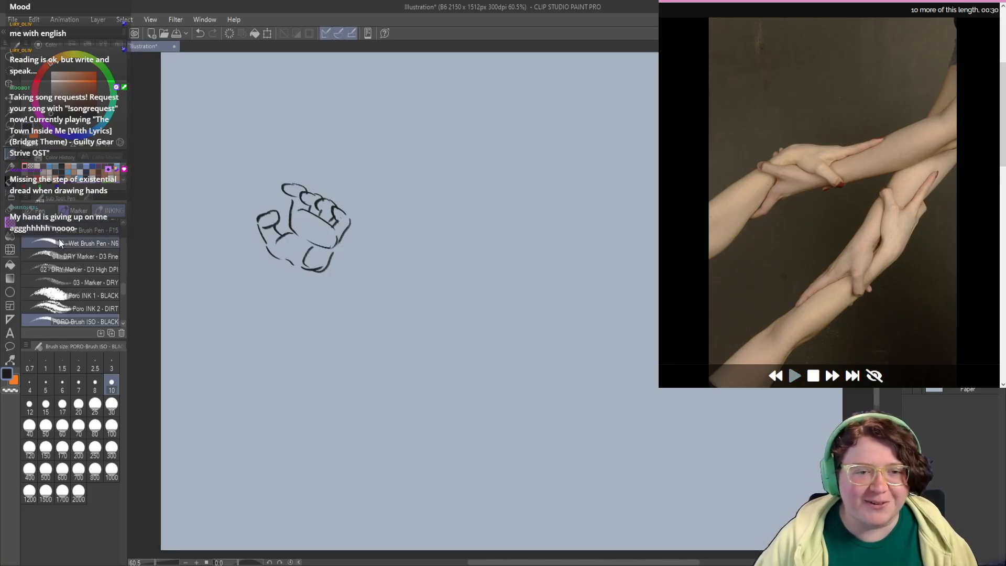
Step: Erase the whole small hand sketch and return to the drawing brush
{"action": "key", "text": "e"}
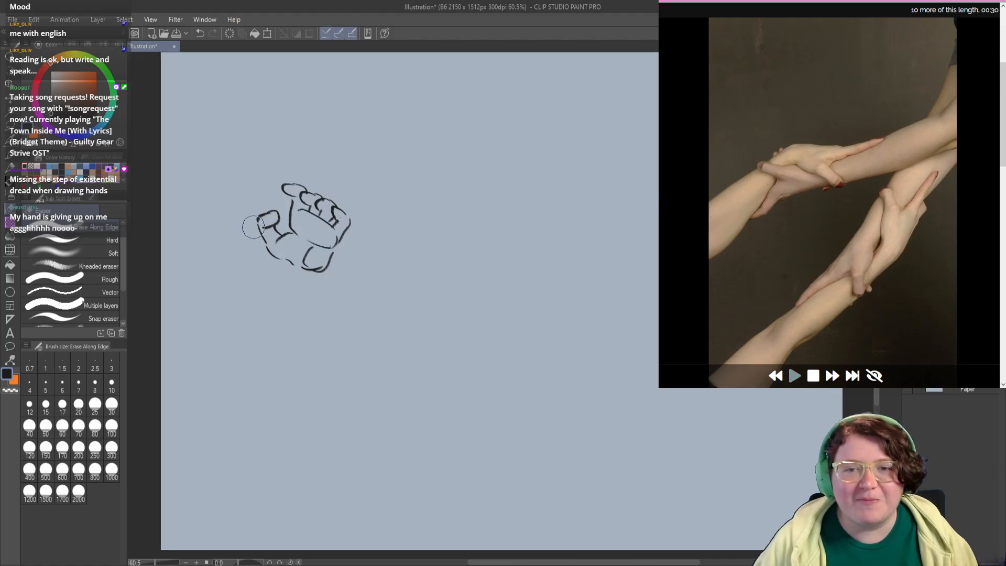
{"action": "mouse_move", "coordinate": [292, 162]}
{"action": "left_mouse_down"}
{"action": "mouse_move", "coordinate": [315, 188]}
{"action": "mouse_move", "coordinate": [375, 213]}
{"action": "mouse_move", "coordinate": [274, 267]}
{"action": "mouse_move", "coordinate": [330, 272]}
{"action": "left_mouse_up"}
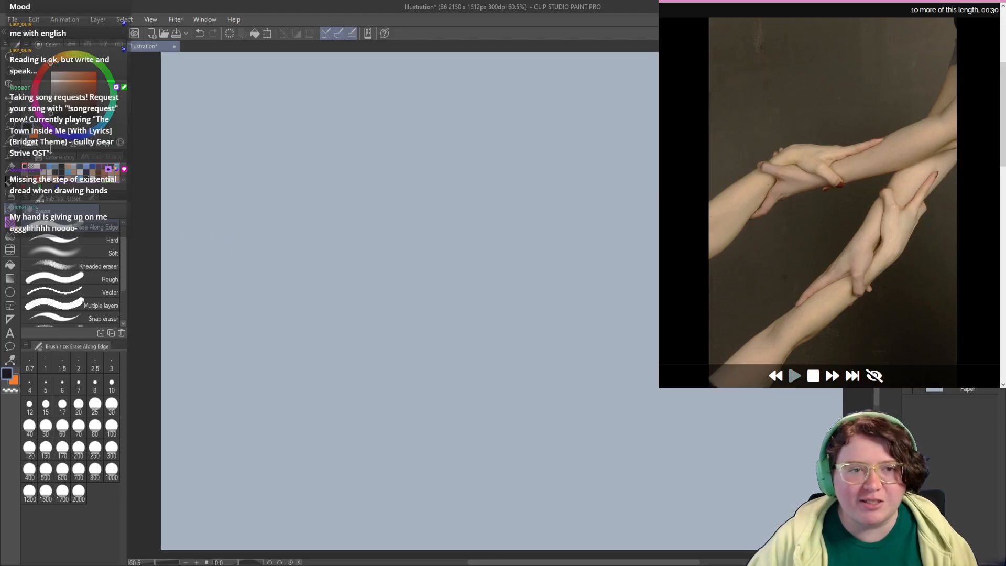
{"action": "key", "text": "p"}
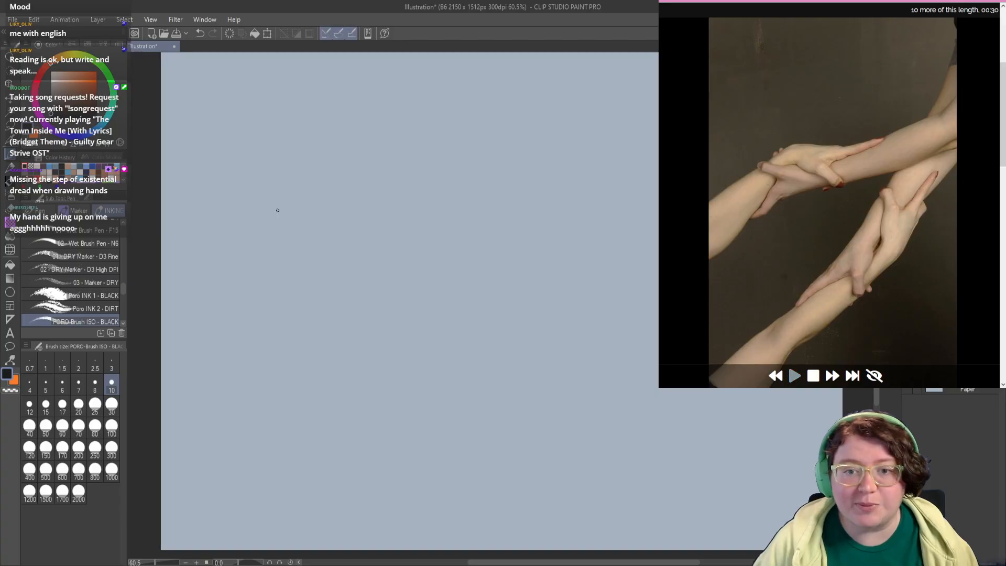
{"action": "mouse_move", "coordinate": [282, 204]}
{"action": "left_mouse_down"}
{"action": "mouse_move", "coordinate": [246, 251]}
{"action": "mouse_move", "coordinate": [252, 259]}
{"action": "mouse_move", "coordinate": [269, 251]}
{"action": "mouse_move", "coordinate": [295, 211]}
{"action": "mouse_move", "coordinate": [290, 258]}
{"action": "left_mouse_up"}
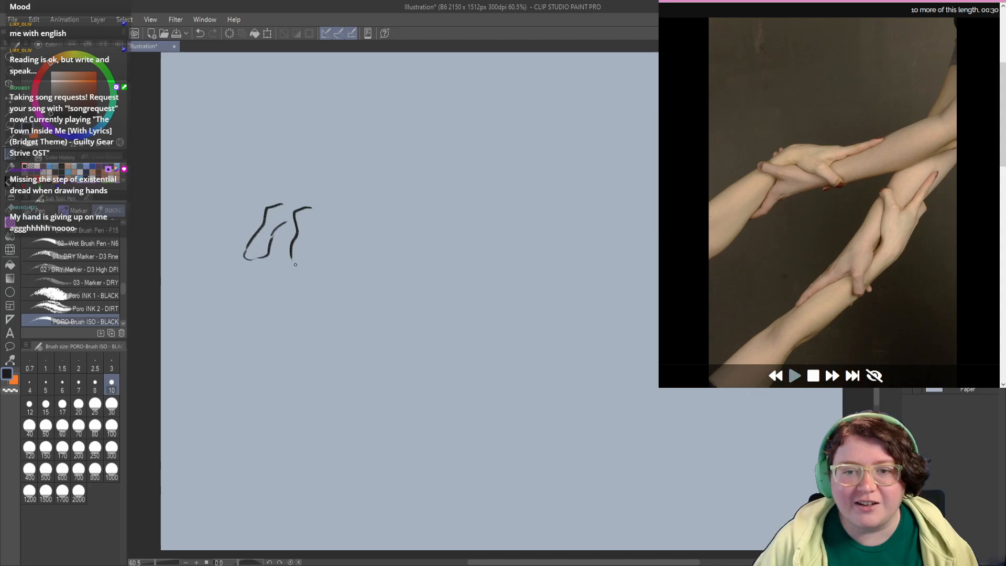
{"action": "key", "text": "ctrl+z"}
{"action": "key", "text": "ctrl+z"}
{"action": "key", "text": "ctrl+z"}
{"action": "key", "text": "ctrl+z"}
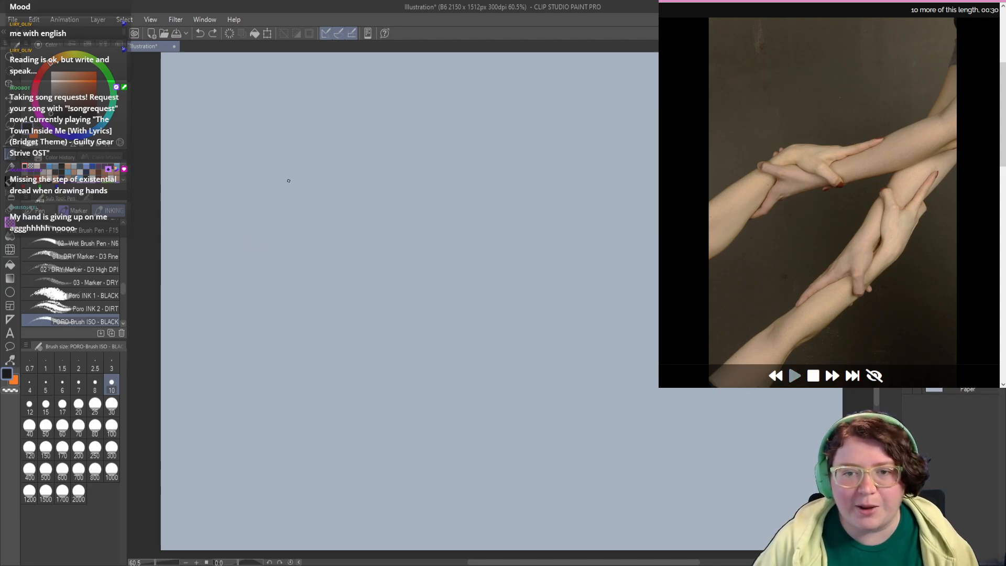
Step: Sketch the rounded wrist cap and one slanting palm edge of a new open hand on the empty canvas
{"action": "left_click_drag", "start_coordinate": [289, 179], "coordinate": [254, 214]}
{"action": "mouse_move", "coordinate": [296, 174]}
{"action": "left_mouse_down"}
{"action": "mouse_move", "coordinate": [331, 183]}
{"action": "mouse_move", "coordinate": [339, 206]}
{"action": "mouse_move", "coordinate": [298, 164]}
{"action": "mouse_move", "coordinate": [333, 168]}
{"action": "mouse_move", "coordinate": [335, 189]}
{"action": "left_mouse_up"}
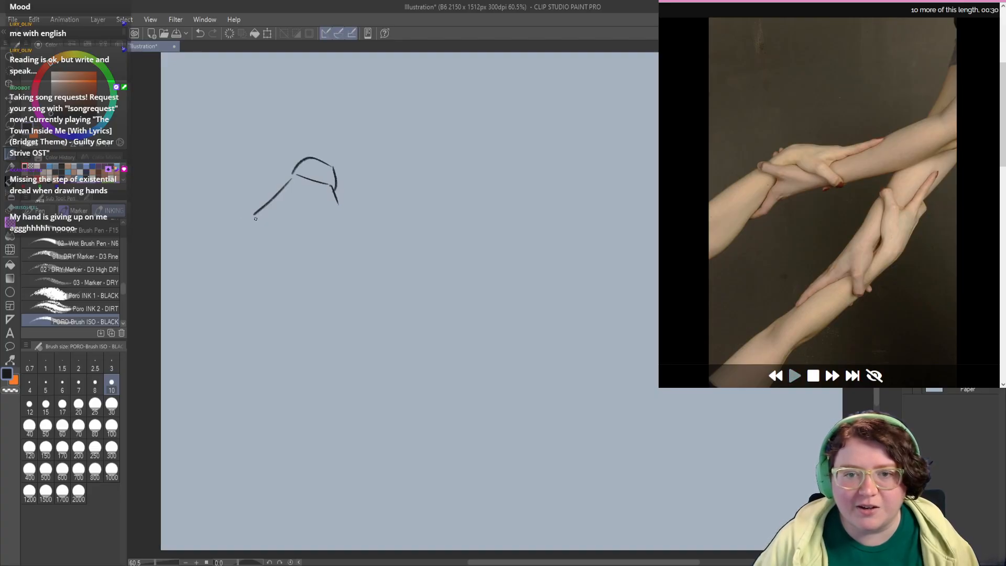
{"action": "mouse_move", "coordinate": [253, 217]}
{"action": "left_mouse_down"}
{"action": "mouse_move", "coordinate": [310, 238]}
{"action": "mouse_move", "coordinate": [326, 231]}
{"action": "left_mouse_up"}
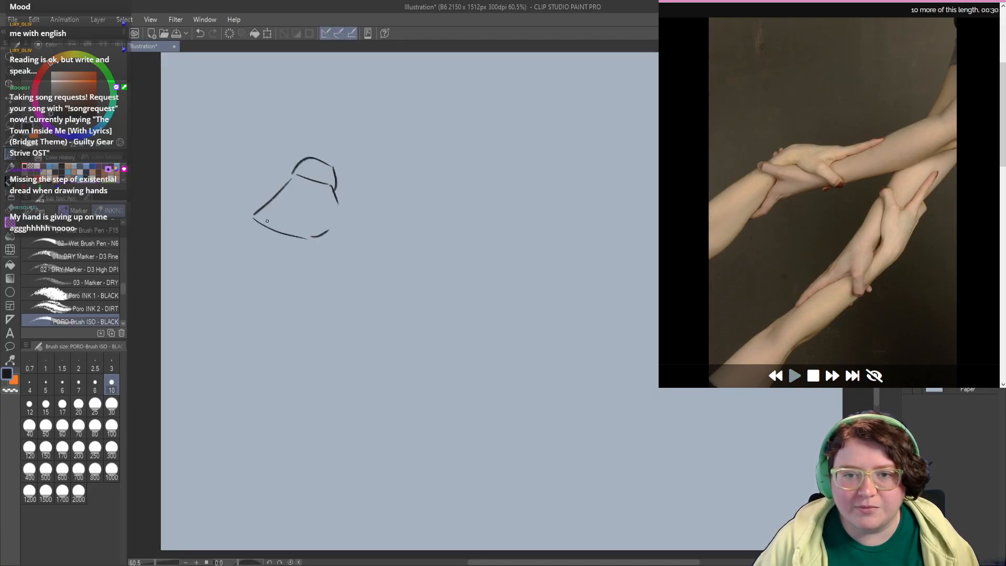
{"action": "key", "text": "ctrl+z"}
{"action": "key", "text": "ctrl+z"}
{"action": "mouse_move", "coordinate": [255, 216]}
{"action": "left_mouse_down"}
{"action": "mouse_move", "coordinate": [369, 223]}
{"action": "mouse_move", "coordinate": [345, 229]}
{"action": "mouse_move", "coordinate": [407, 219]}
{"action": "left_mouse_up"}
{"action": "key", "text": "ctrl+z"}
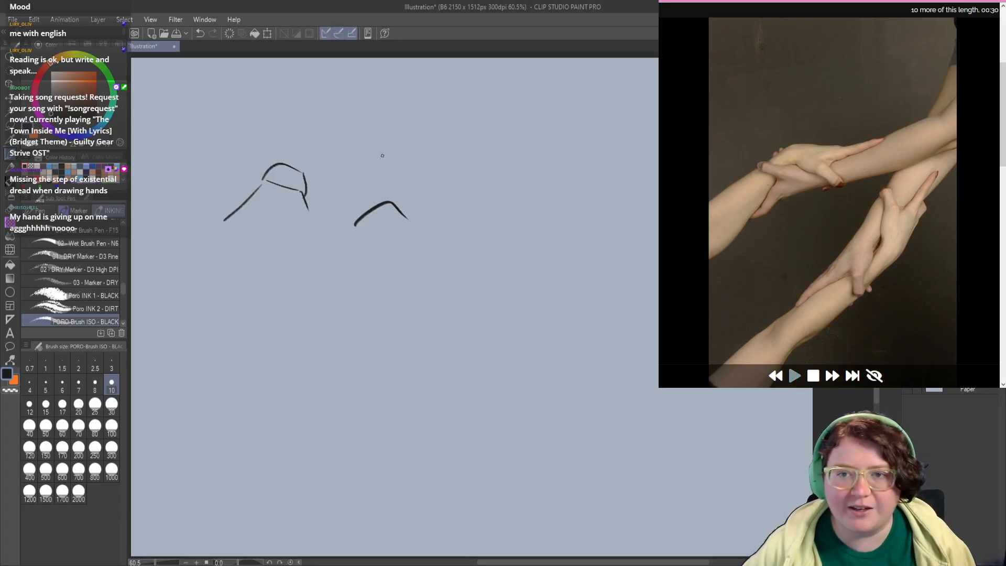
{"action": "key", "text": "ctrl+z"}
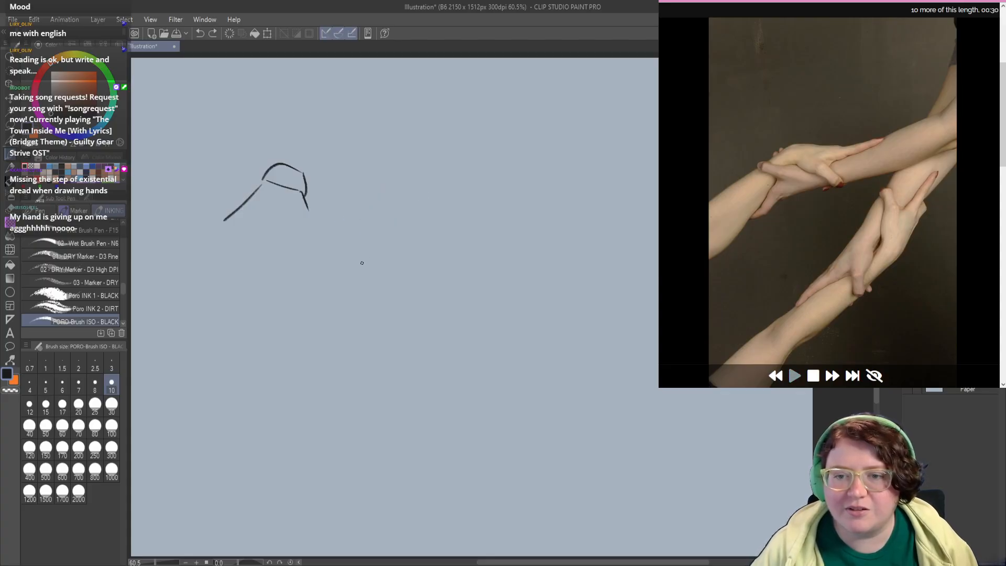
Step: Sketch a small closed fist with a wrist curve, curled fingers and a thumb beside the open hand
{"action": "mouse_move", "coordinate": [360, 274]}
{"action": "left_mouse_down"}
{"action": "mouse_move", "coordinate": [397, 256]}
{"action": "mouse_move", "coordinate": [352, 224]}
{"action": "mouse_move", "coordinate": [377, 208]}
{"action": "mouse_move", "coordinate": [404, 218]}
{"action": "mouse_move", "coordinate": [400, 256]}
{"action": "left_mouse_up"}
{"action": "key", "text": "ctrl+z"}
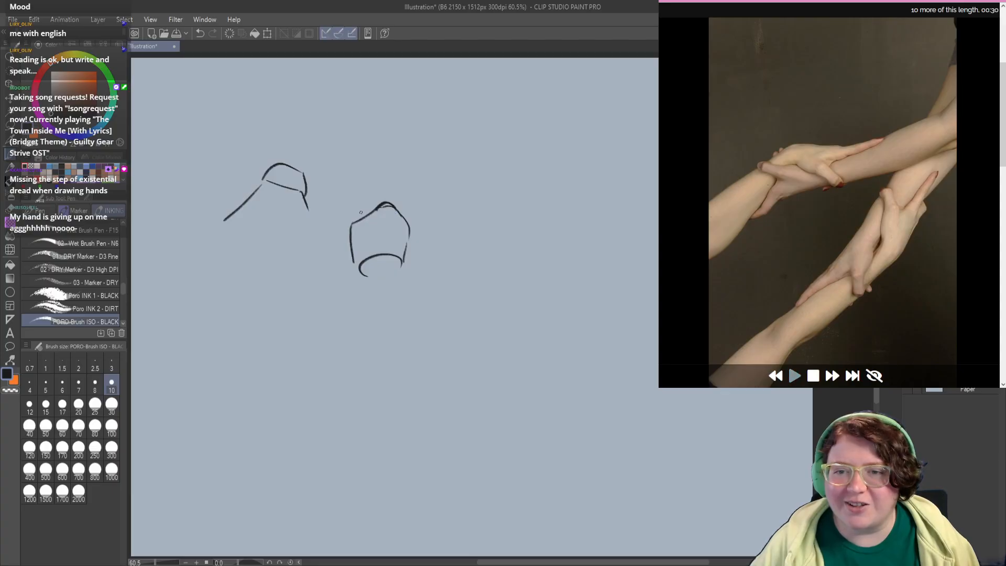
{"action": "mouse_move", "coordinate": [354, 223]}
{"action": "left_mouse_down"}
{"action": "mouse_move", "coordinate": [401, 214]}
{"action": "mouse_move", "coordinate": [353, 223]}
{"action": "mouse_move", "coordinate": [382, 199]}
{"action": "mouse_move", "coordinate": [404, 211]}
{"action": "mouse_move", "coordinate": [404, 244]}
{"action": "left_mouse_up"}
{"action": "mouse_move", "coordinate": [400, 208]}
{"action": "left_mouse_down"}
{"action": "mouse_move", "coordinate": [407, 224]}
{"action": "mouse_move", "coordinate": [385, 231]}
{"action": "mouse_move", "coordinate": [359, 264]}
{"action": "left_mouse_up"}
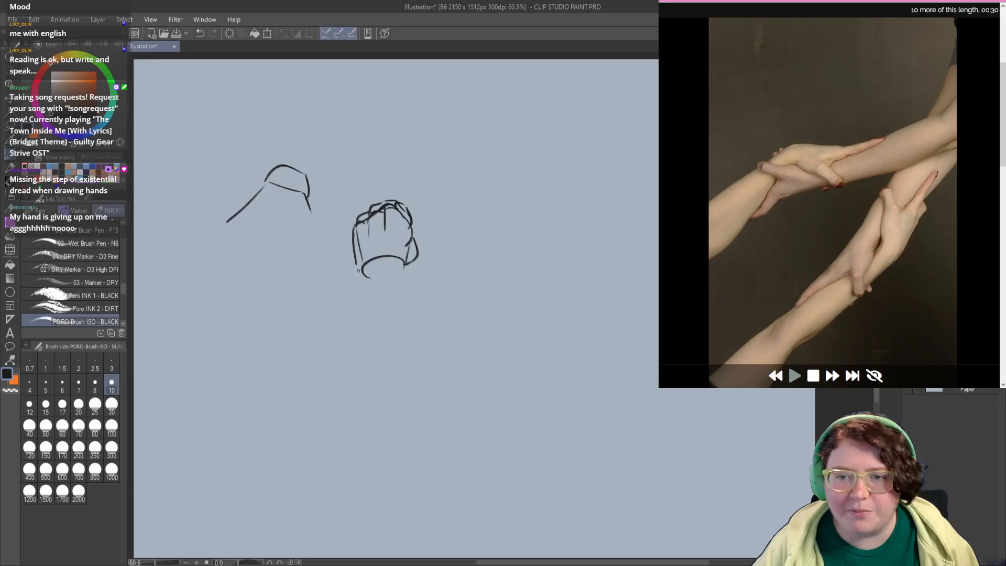
{"action": "key", "text": "ctrl+z"}
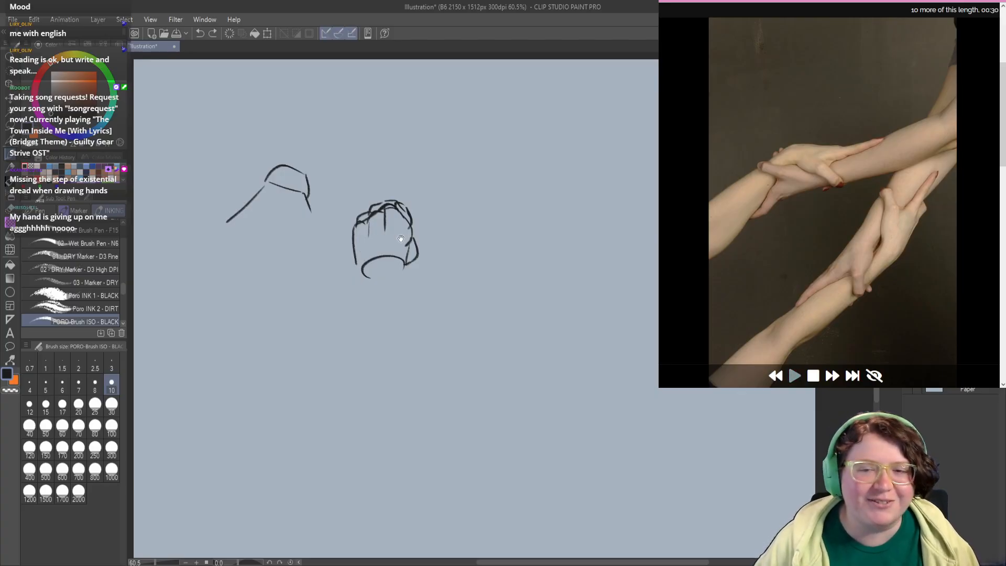
Step: Add the far palm edge and the start of the thumb to the open hand sketch
{"action": "left_click_drag", "start_coordinate": [401, 238], "coordinate": [404, 262]}
{"action": "mouse_move", "coordinate": [228, 247]}
{"action": "left_mouse_down"}
{"action": "mouse_move", "coordinate": [248, 262]}
{"action": "mouse_move", "coordinate": [279, 271]}
{"action": "left_mouse_up"}
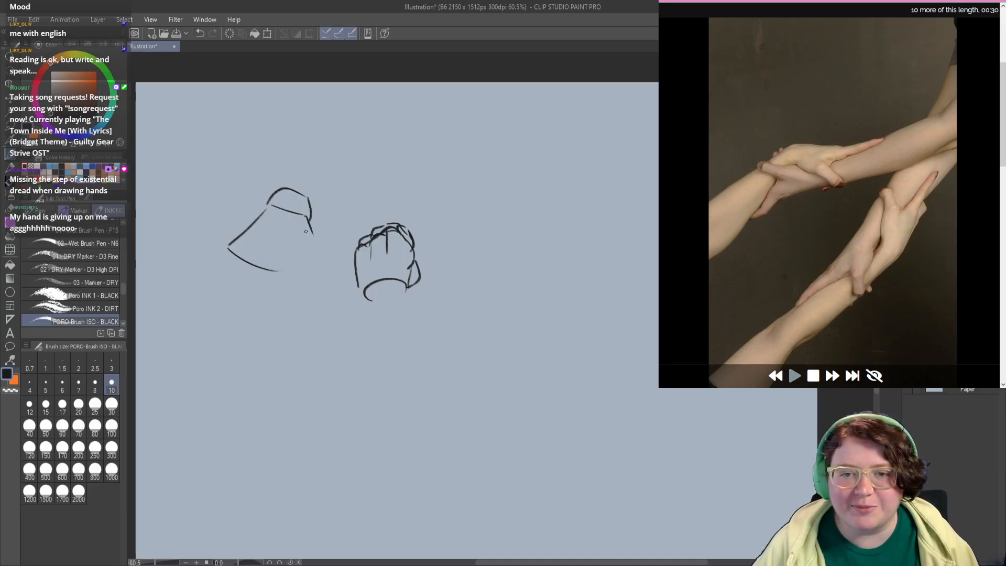
{"action": "mouse_move", "coordinate": [290, 263]}
{"action": "left_mouse_down"}
{"action": "mouse_move", "coordinate": [322, 230]}
{"action": "mouse_move", "coordinate": [312, 257]}
{"action": "left_mouse_up"}
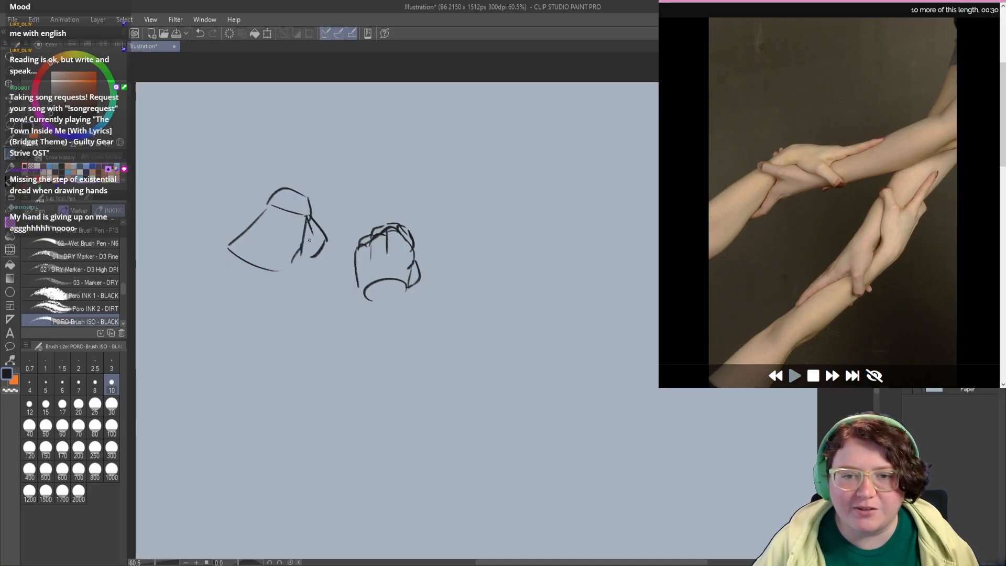
{"action": "key", "text": "ctrl+z"}
{"action": "mouse_move", "coordinate": [303, 225]}
{"action": "left_mouse_down"}
{"action": "mouse_move", "coordinate": [293, 246]}
{"action": "mouse_move", "coordinate": [304, 250]}
{"action": "left_mouse_up"}
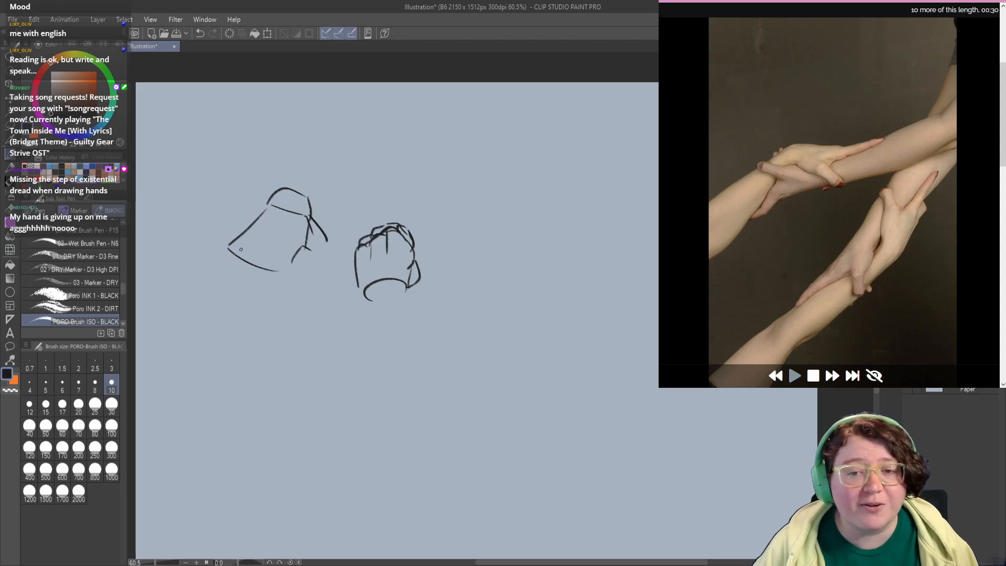
Step: Round off the open hand's knuckle line and block in the first lines of its spread fingers
{"action": "mouse_move", "coordinate": [237, 237]}
{"action": "left_mouse_down"}
{"action": "mouse_move", "coordinate": [253, 265]}
{"action": "mouse_move", "coordinate": [292, 261]}
{"action": "mouse_move", "coordinate": [229, 249]}
{"action": "mouse_move", "coordinate": [198, 263]}
{"action": "mouse_move", "coordinate": [219, 285]}
{"action": "mouse_move", "coordinate": [251, 294]}
{"action": "left_mouse_up"}
{"action": "key", "text": "c"}
{"action": "key", "text": "c"}
{"action": "key", "text": "ctrl+z"}
{"action": "key", "text": "ctrl+z"}
{"action": "left_click_drag", "start_coordinate": [287, 265], "coordinate": [288, 309]}
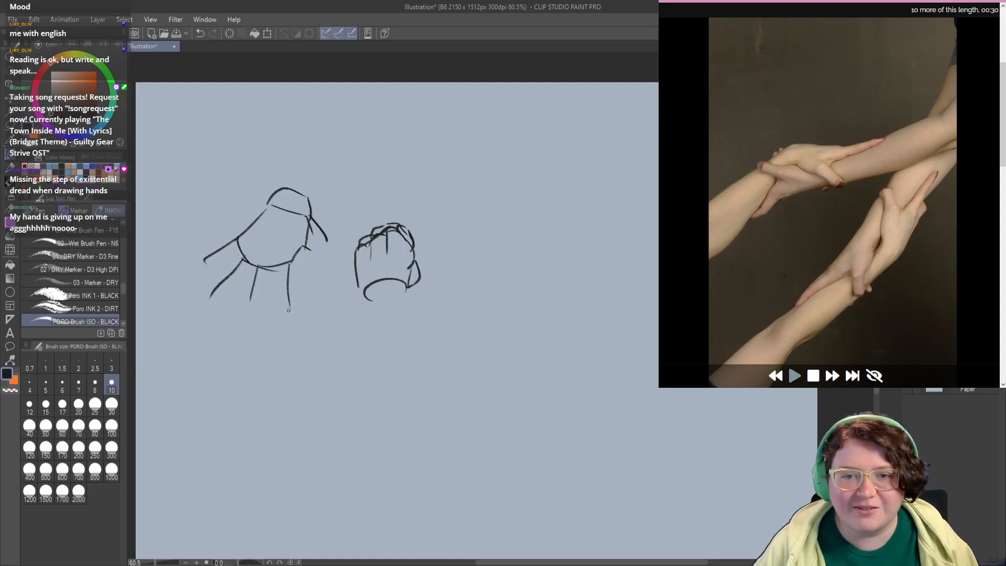
{"action": "key", "text": "ctrl+z"}
Step: Draw the rounded outlines of the two fingers nearest the thumb and begin the next finger
{"action": "left_click_drag", "start_coordinate": [277, 269], "coordinate": [281, 312]}
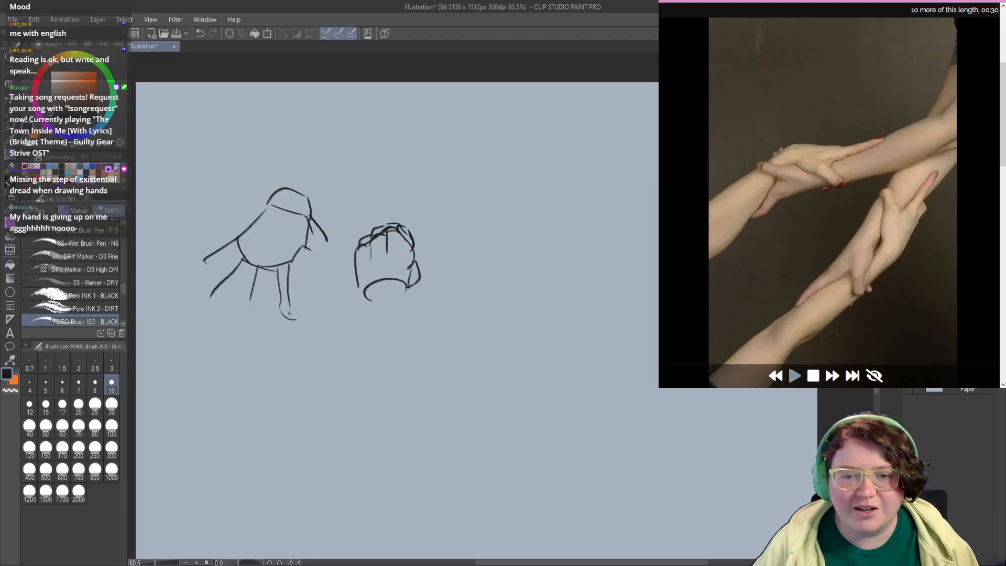
{"action": "key", "text": "ctrl+z"}
{"action": "left_click_drag", "start_coordinate": [276, 271], "coordinate": [280, 321]}
{"action": "key", "text": "ctrl+z"}
{"action": "left_click_drag", "start_coordinate": [276, 269], "coordinate": [287, 331]}
{"action": "mouse_move", "coordinate": [272, 272]}
{"action": "left_mouse_down"}
{"action": "mouse_move", "coordinate": [262, 316]}
{"action": "mouse_move", "coordinate": [243, 324]}
{"action": "mouse_move", "coordinate": [251, 330]}
{"action": "mouse_move", "coordinate": [250, 298]}
{"action": "mouse_move", "coordinate": [261, 333]}
{"action": "left_mouse_up"}
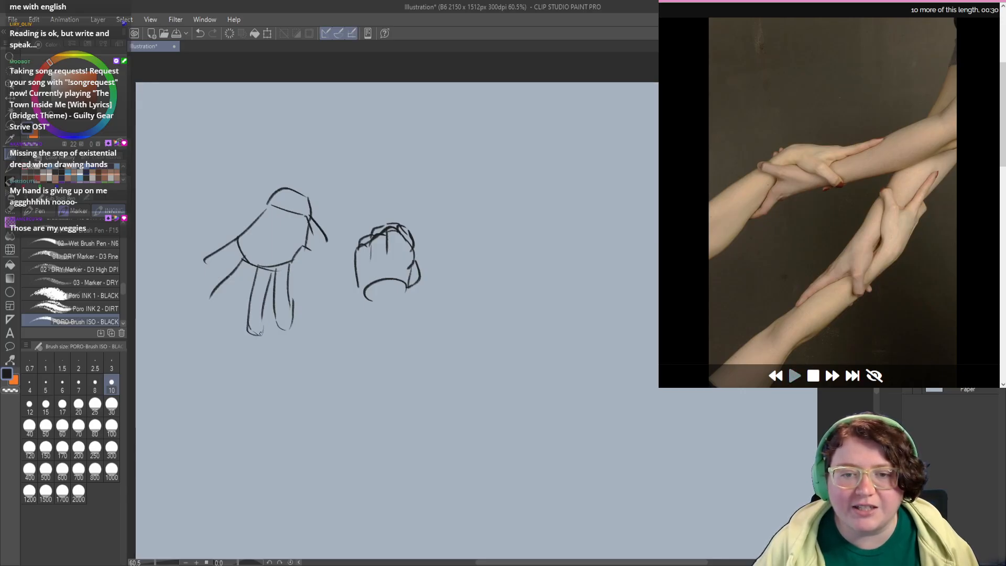
{"action": "mouse_move", "coordinate": [254, 266]}
{"action": "left_mouse_down"}
{"action": "mouse_move", "coordinate": [230, 302]}
{"action": "mouse_move", "coordinate": [214, 290]}
{"action": "mouse_move", "coordinate": [205, 315]}
{"action": "left_mouse_up"}
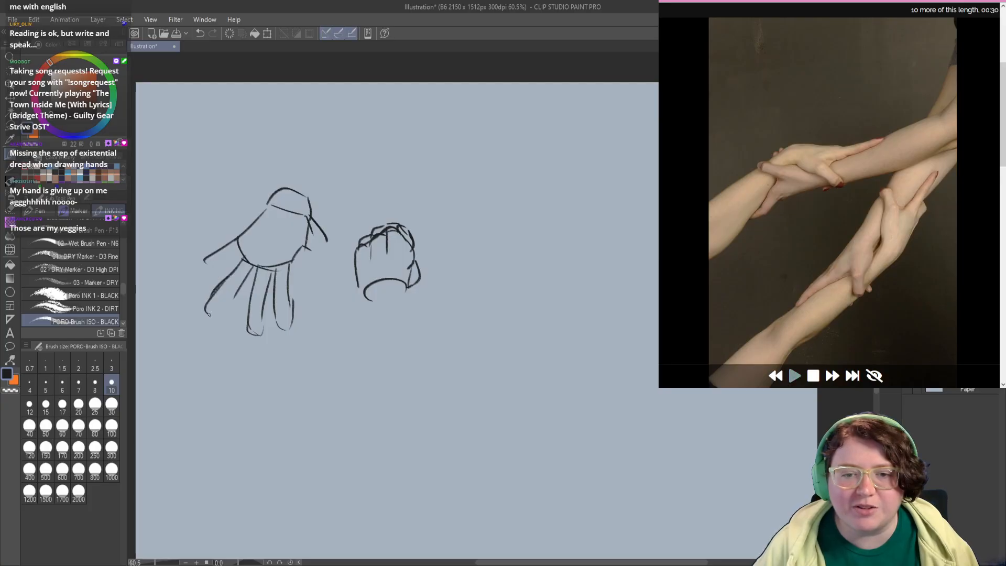
Step: Complete the open hand's two outer fingers with rounded tips
{"action": "mouse_move", "coordinate": [210, 255]}
{"action": "left_mouse_down"}
{"action": "mouse_move", "coordinate": [240, 245]}
{"action": "mouse_move", "coordinate": [284, 273]}
{"action": "mouse_move", "coordinate": [244, 275]}
{"action": "mouse_move", "coordinate": [295, 268]}
{"action": "mouse_move", "coordinate": [229, 287]}
{"action": "mouse_move", "coordinate": [253, 267]}
{"action": "mouse_move", "coordinate": [237, 284]}
{"action": "mouse_move", "coordinate": [250, 296]}
{"action": "mouse_move", "coordinate": [242, 299]}
{"action": "mouse_move", "coordinate": [259, 297]}
{"action": "mouse_move", "coordinate": [288, 253]}
{"action": "left_mouse_up"}
{"action": "key", "text": "ctrl+z"}
{"action": "key", "text": "c"}
{"action": "key", "text": "c"}
{"action": "key", "text": "c"}
{"action": "mouse_move", "coordinate": [267, 285]}
{"action": "left_mouse_down"}
{"action": "mouse_move", "coordinate": [262, 297]}
{"action": "mouse_move", "coordinate": [264, 276]}
{"action": "left_mouse_up"}
{"action": "key", "text": "c"}
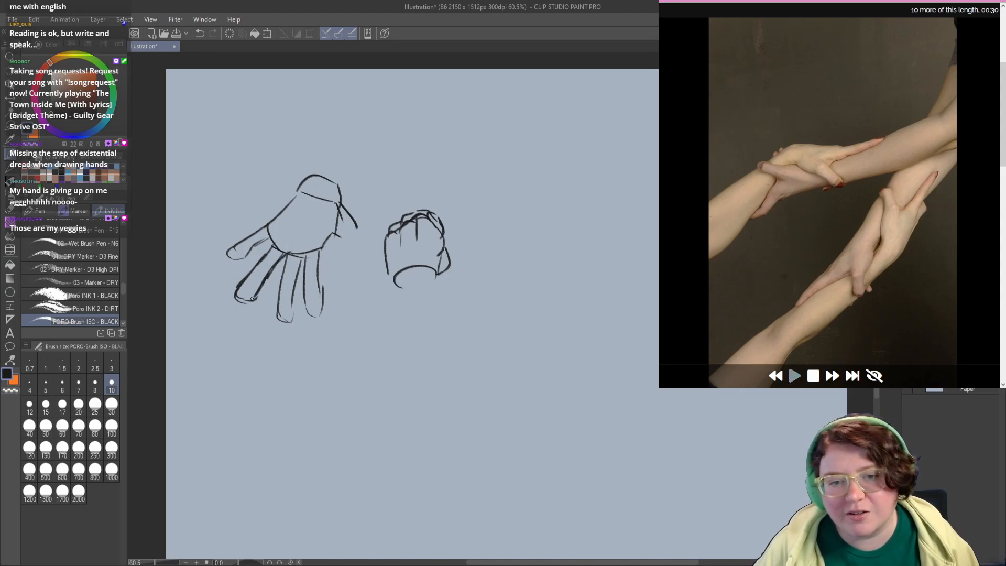
{"action": "key", "text": "ctrl+z"}
{"action": "mouse_move", "coordinate": [221, 227]}
{"action": "left_mouse_down"}
{"action": "mouse_move", "coordinate": [228, 247]}
{"action": "mouse_move", "coordinate": [232, 236]}
{"action": "left_mouse_up"}
{"action": "left_click_drag", "start_coordinate": [263, 270], "coordinate": [279, 276]}
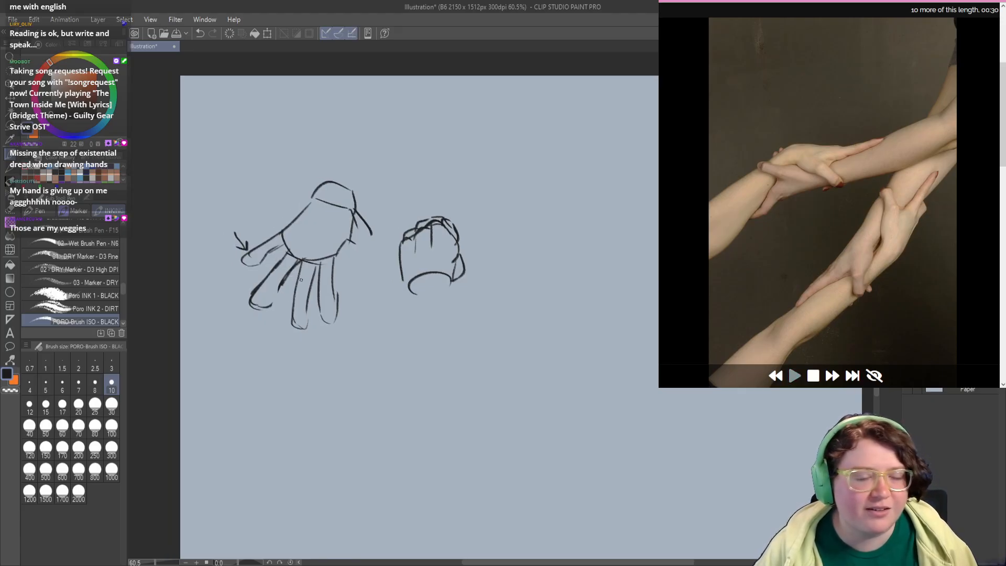
{"action": "key", "text": "ctrl+z"}
{"action": "key", "text": "ctrl+z"}
{"action": "key", "text": "ctrl+z"}
{"action": "key", "text": "ctrl+z"}
{"action": "key", "text": "ctrl+z"}
{"action": "key", "text": "ctrl+y"}
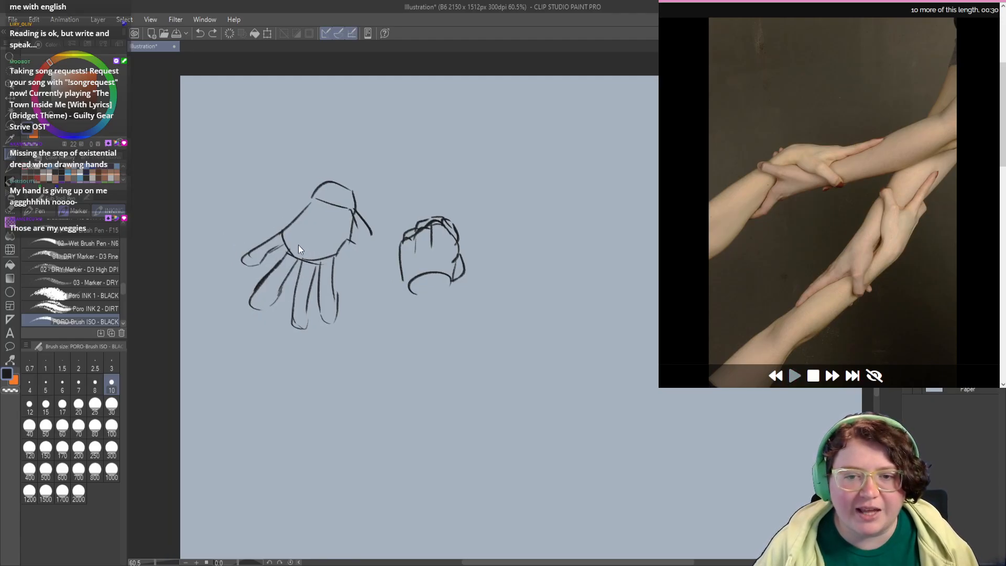
{"action": "key", "text": "ctrl+z"}
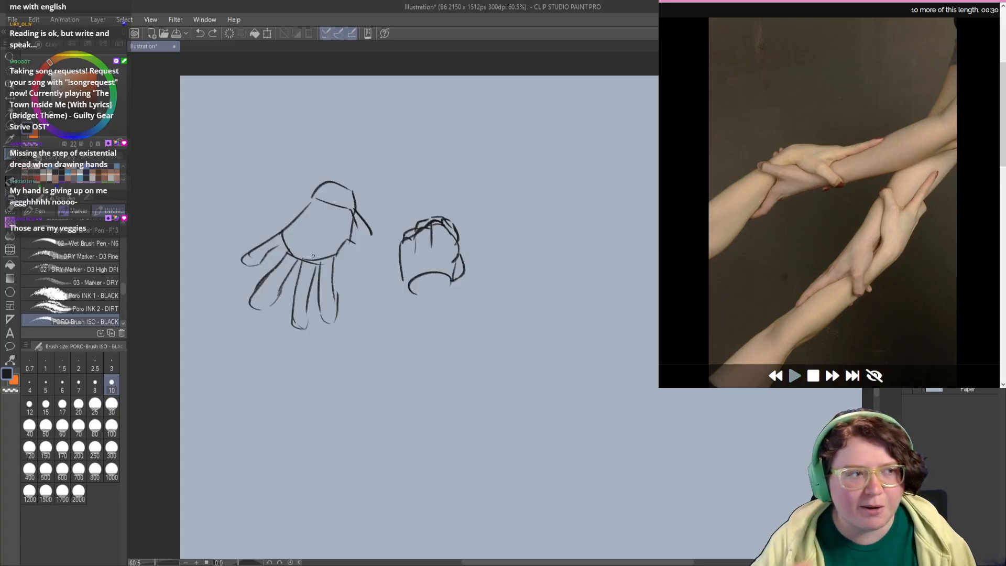
Step: Erase the open hand and fist sketches completely and return to the PORO-Brush ISO - BLACK brush
{"action": "left_click_drag", "start_coordinate": [254, 176], "coordinate": [254, 187]}
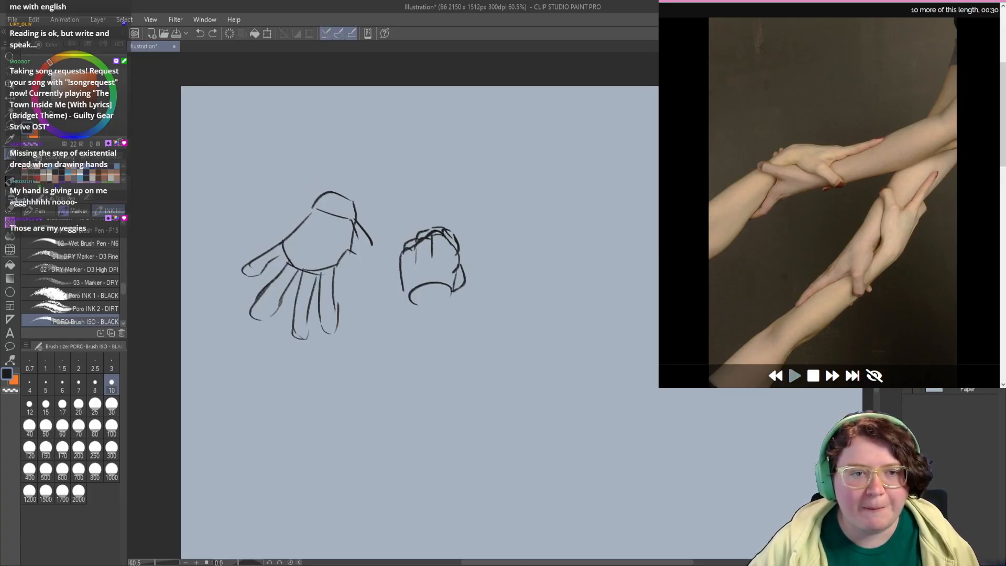
{"action": "key", "text": "e"}
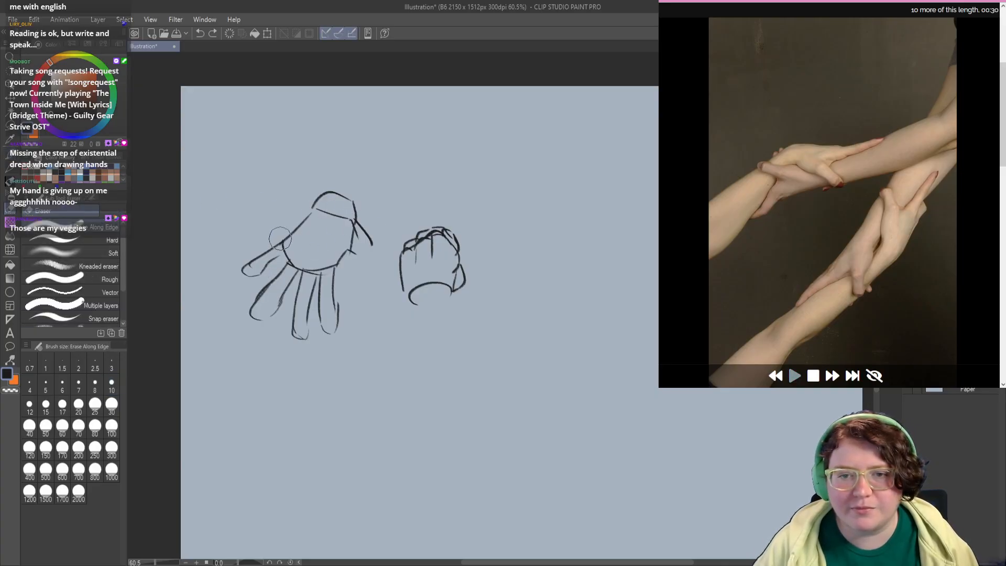
{"action": "mouse_move", "coordinate": [280, 239]}
{"action": "left_mouse_down"}
{"action": "mouse_move", "coordinate": [297, 216]}
{"action": "mouse_move", "coordinate": [322, 218]}
{"action": "mouse_move", "coordinate": [330, 317]}
{"action": "left_mouse_up"}
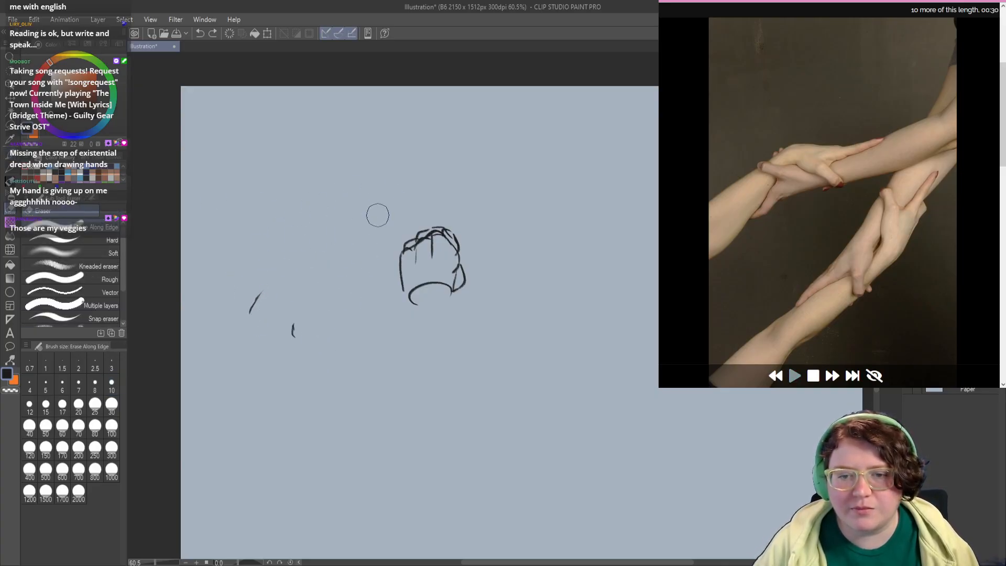
{"action": "mouse_move", "coordinate": [377, 215]}
{"action": "left_mouse_down"}
{"action": "mouse_move", "coordinate": [303, 320]}
{"action": "mouse_move", "coordinate": [253, 318]}
{"action": "mouse_move", "coordinate": [336, 240]}
{"action": "mouse_move", "coordinate": [441, 243]}
{"action": "mouse_move", "coordinate": [440, 304]}
{"action": "mouse_move", "coordinate": [432, 290]}
{"action": "mouse_move", "coordinate": [448, 269]}
{"action": "mouse_move", "coordinate": [405, 277]}
{"action": "mouse_move", "coordinate": [429, 243]}
{"action": "left_mouse_up"}
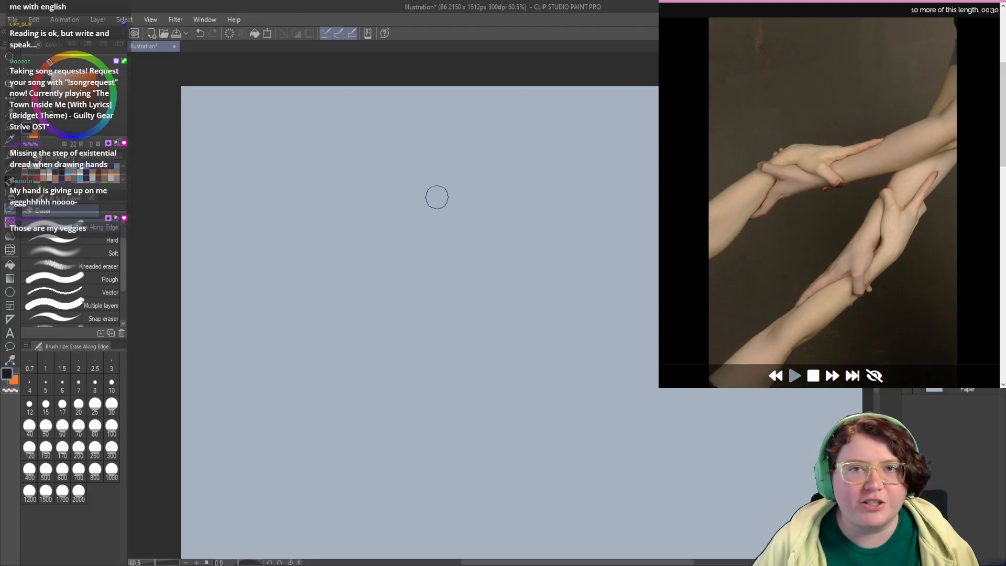
{"action": "left_click_drag", "start_coordinate": [309, 277], "coordinate": [328, 308]}
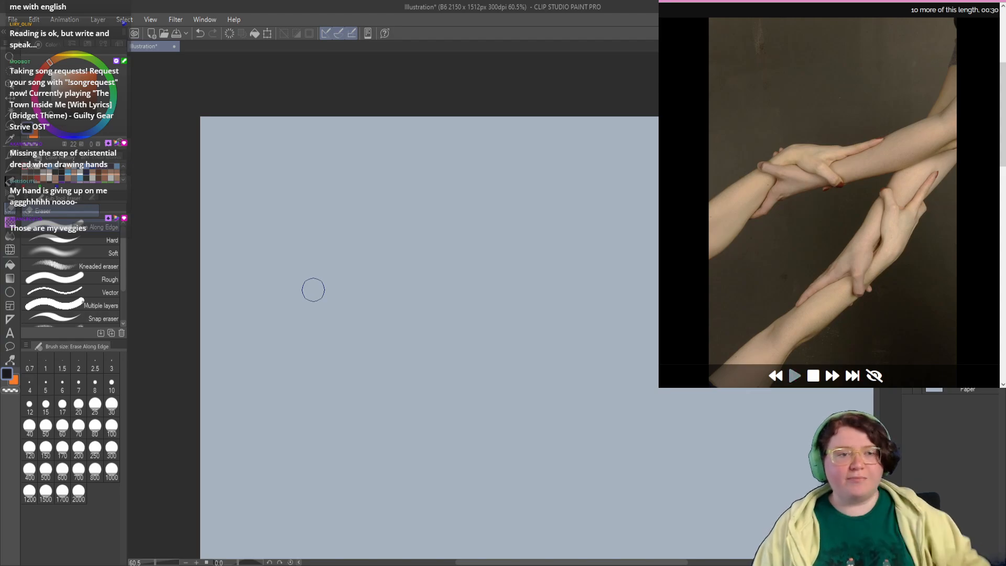
{"action": "left_click", "coordinate": [8, 156]}
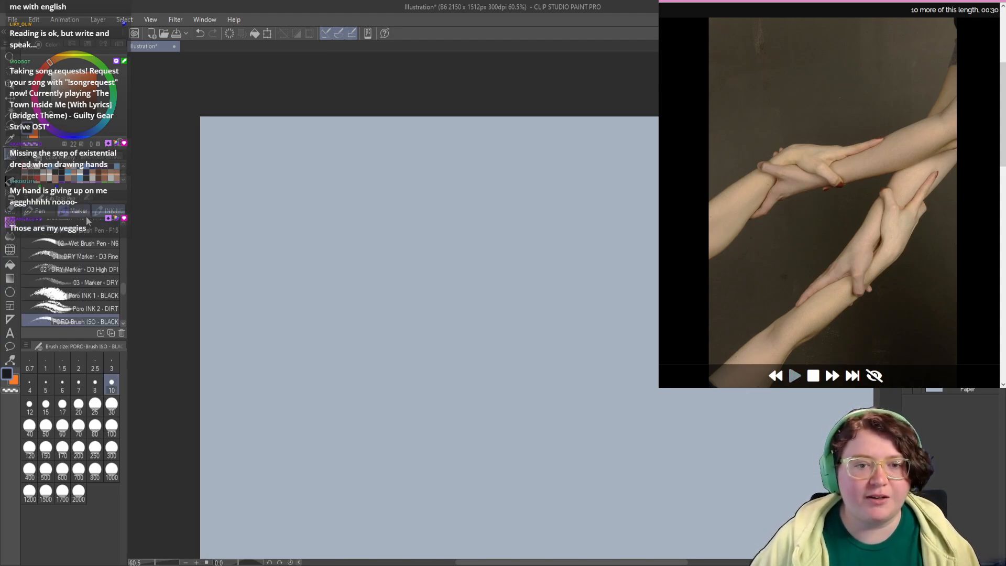
{"action": "left_click", "coordinate": [94, 318]}
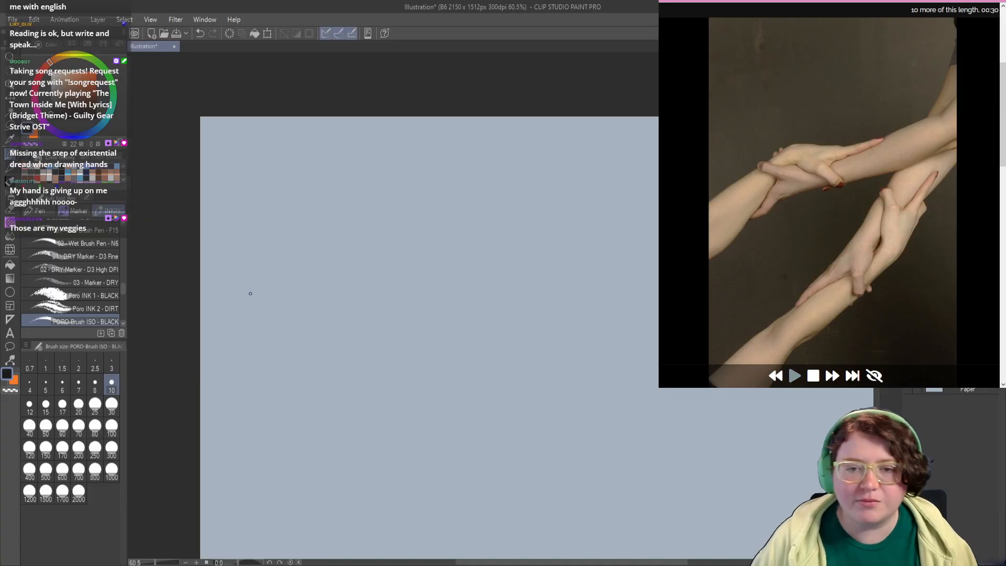
Step: Start the 30-second timer on the clasped arms reference photo
{"action": "left_click_drag", "start_coordinate": [270, 308], "coordinate": [276, 329]}
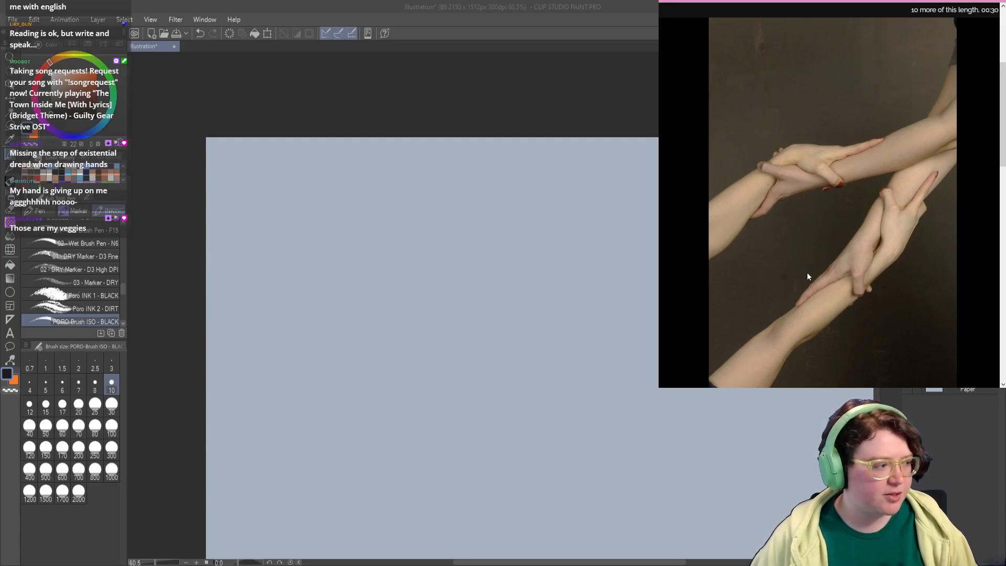
{"action": "mouse_move", "coordinate": [901, 329]}
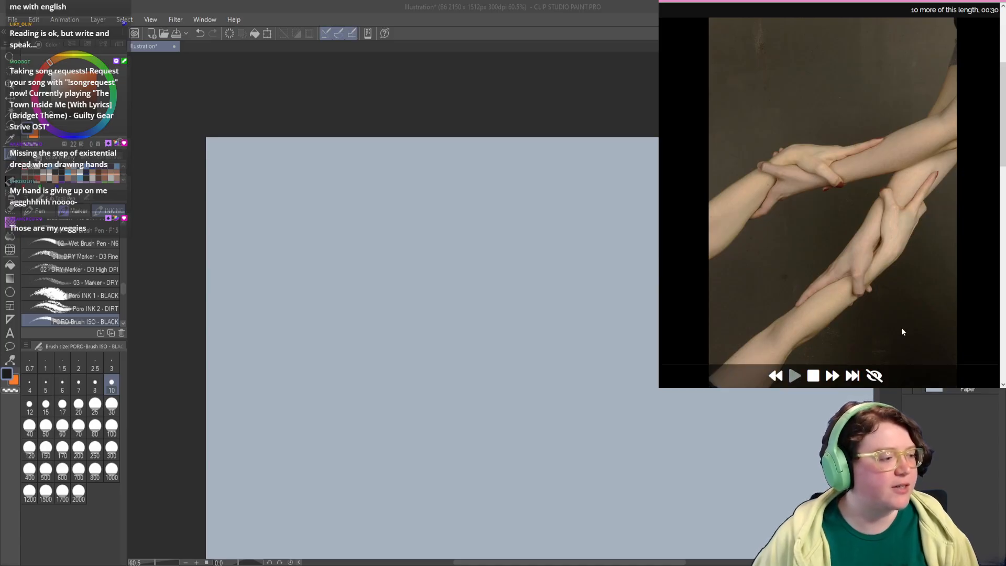
{"action": "left_click", "coordinate": [791, 377]}
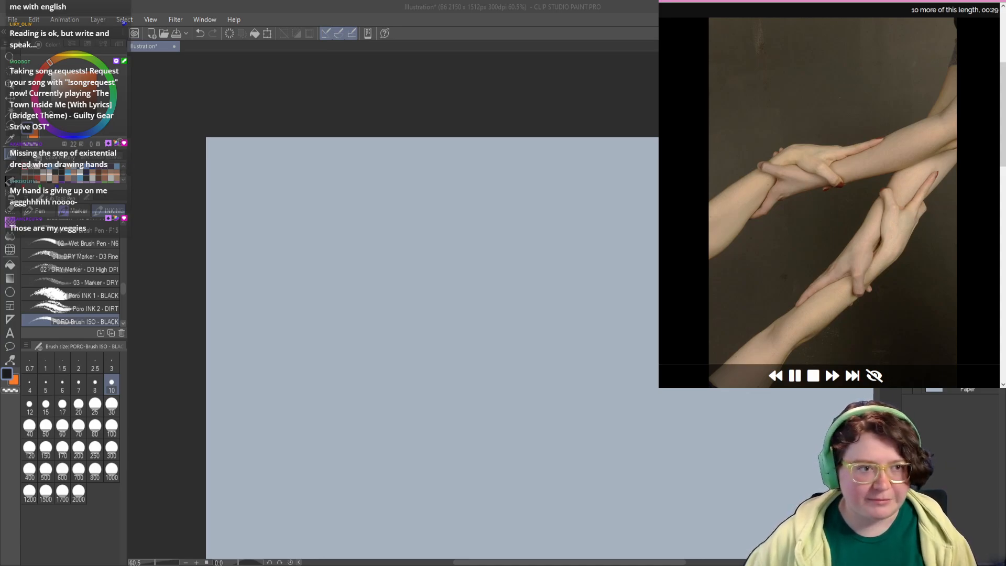
Step: Sketch the upper pair of gripping arms from the reference, with both outer contours, the overlapping hand and its fingers
{"action": "mouse_move", "coordinate": [330, 229]}
{"action": "left_mouse_down"}
{"action": "mouse_move", "coordinate": [260, 287]}
{"action": "mouse_move", "coordinate": [302, 219]}
{"action": "mouse_move", "coordinate": [277, 216]}
{"action": "left_mouse_up"}
{"action": "key", "text": "ctrl+z"}
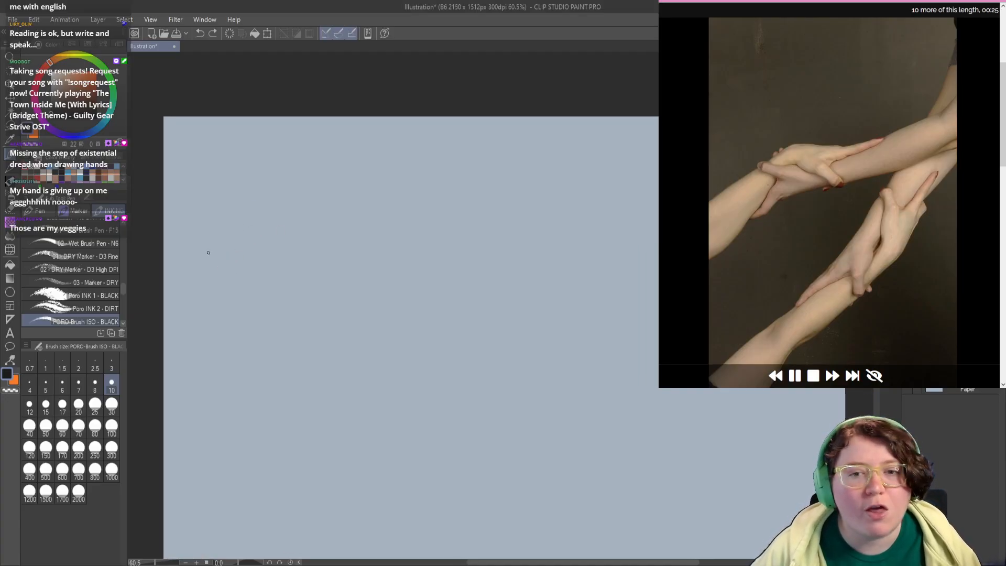
{"action": "mouse_move", "coordinate": [209, 252]}
{"action": "left_mouse_down"}
{"action": "mouse_move", "coordinate": [272, 194]}
{"action": "mouse_move", "coordinate": [298, 191]}
{"action": "left_mouse_up"}
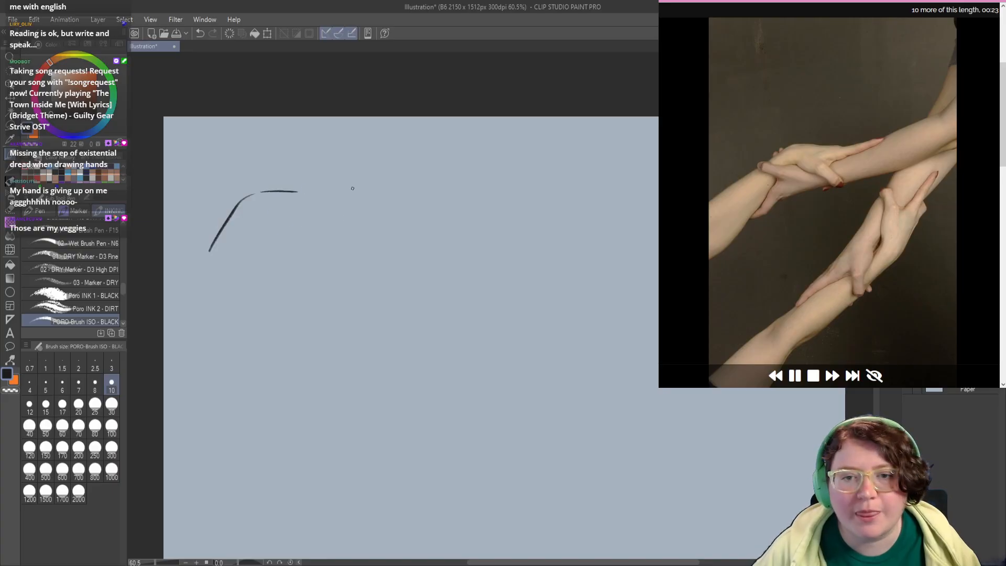
{"action": "mouse_move", "coordinate": [399, 148]}
{"action": "left_mouse_down"}
{"action": "mouse_move", "coordinate": [316, 218]}
{"action": "mouse_move", "coordinate": [249, 240]}
{"action": "mouse_move", "coordinate": [279, 235]}
{"action": "left_mouse_up"}
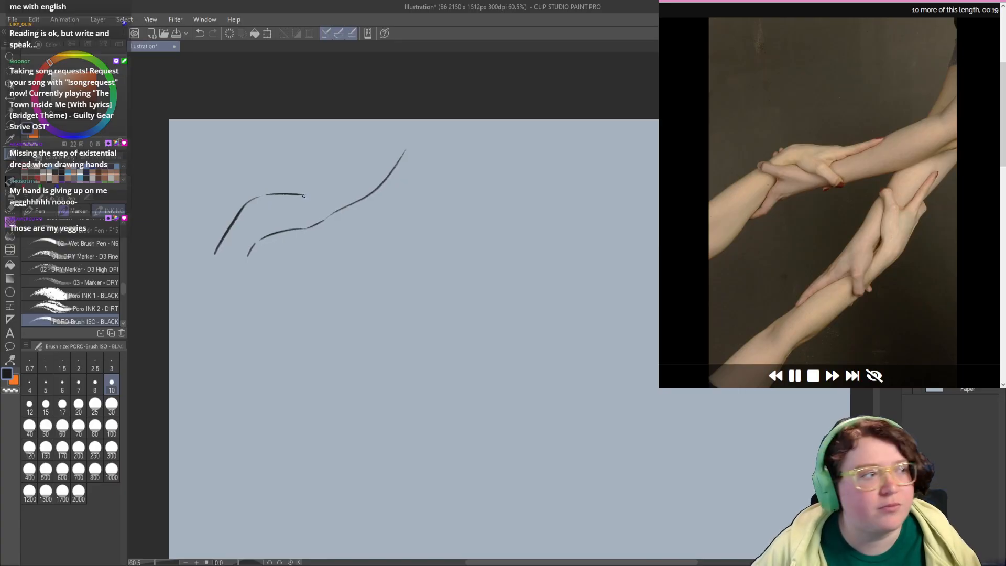
{"action": "mouse_move", "coordinate": [305, 192]}
{"action": "left_mouse_down"}
{"action": "mouse_move", "coordinate": [342, 187]}
{"action": "mouse_move", "coordinate": [345, 173]}
{"action": "mouse_move", "coordinate": [338, 194]}
{"action": "left_mouse_up"}
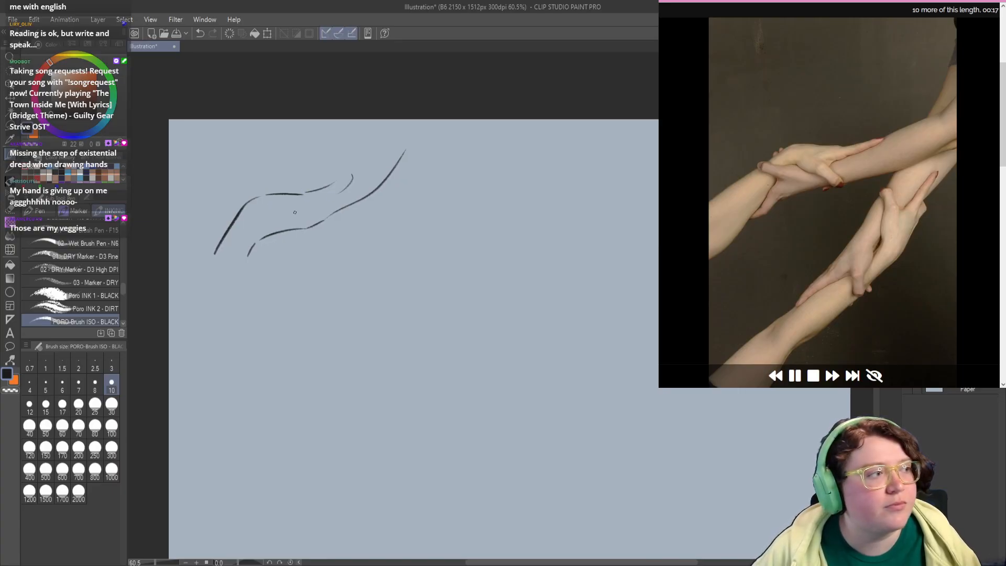
{"action": "mouse_move", "coordinate": [267, 220]}
{"action": "left_mouse_down"}
{"action": "mouse_move", "coordinate": [324, 237]}
{"action": "mouse_move", "coordinate": [304, 217]}
{"action": "mouse_move", "coordinate": [325, 202]}
{"action": "left_mouse_up"}
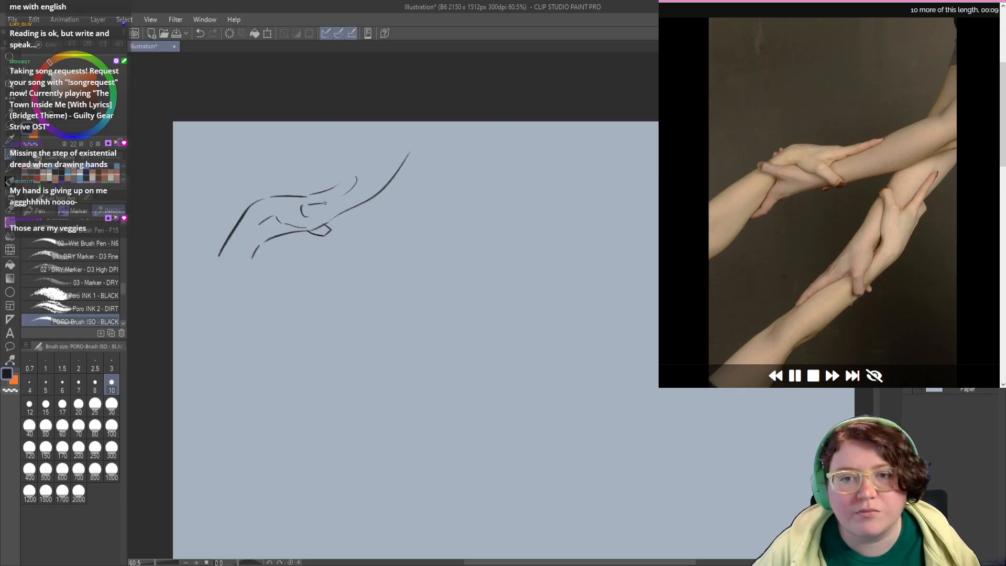
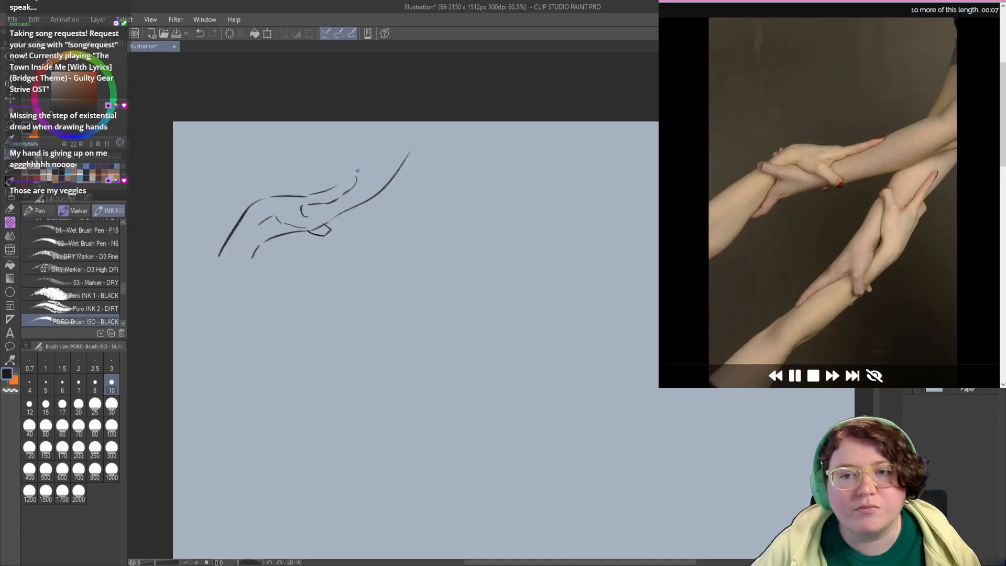
Step: Finish the gripping arms sketch with the upper forearm's edge, the bump on the wrist contour and the thumb lines
{"action": "left_click_drag", "start_coordinate": [356, 183], "coordinate": [396, 139]}
{"action": "left_click_drag", "start_coordinate": [304, 218], "coordinate": [323, 230]}
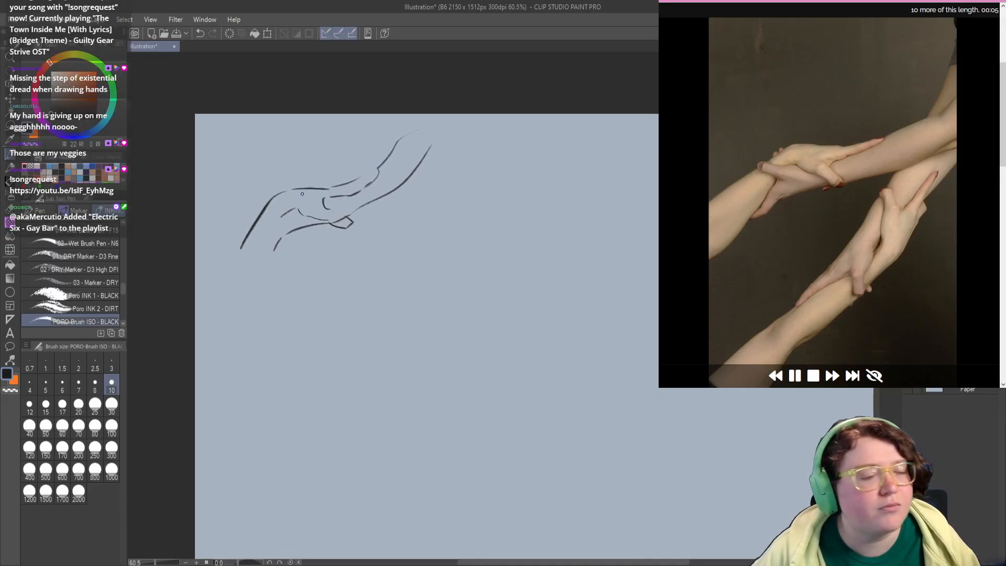
{"action": "left_click_drag", "start_coordinate": [314, 188], "coordinate": [334, 186]}
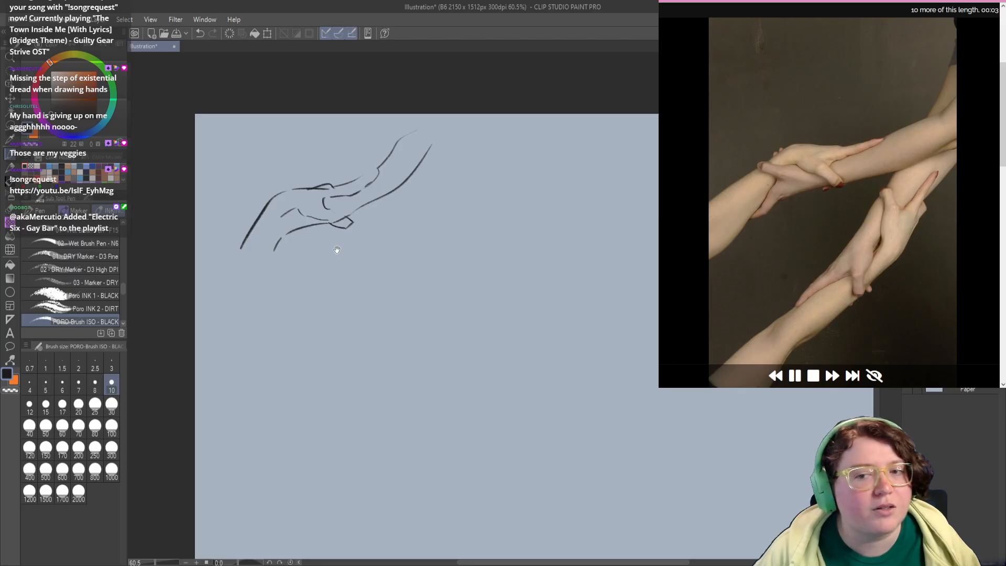
{"action": "left_click_drag", "start_coordinate": [337, 250], "coordinate": [330, 244]}
{"action": "left_click_drag", "start_coordinate": [297, 203], "coordinate": [277, 212]}
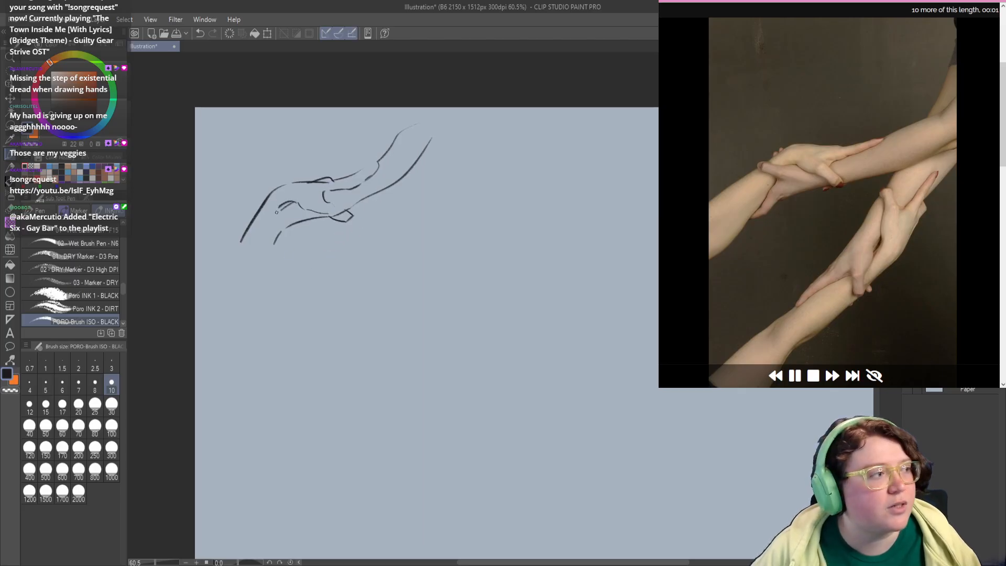
Step: Start the horns-gesture hand below the gripping arms with its curled middle fingers, raised little finger and raised index finger
{"action": "mouse_move", "coordinate": [314, 280]}
{"action": "left_mouse_down"}
{"action": "mouse_move", "coordinate": [323, 239]}
{"action": "mouse_move", "coordinate": [275, 217]}
{"action": "mouse_move", "coordinate": [289, 214]}
{"action": "mouse_move", "coordinate": [305, 238]}
{"action": "left_mouse_up"}
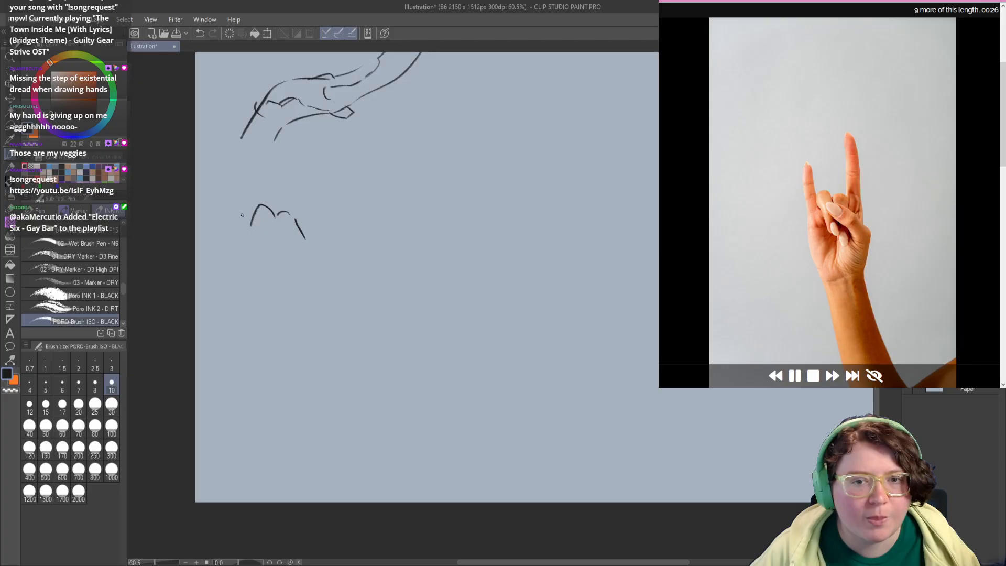
{"action": "left_click_drag", "start_coordinate": [254, 205], "coordinate": [248, 230]}
{"action": "key", "text": "ctrl+z"}
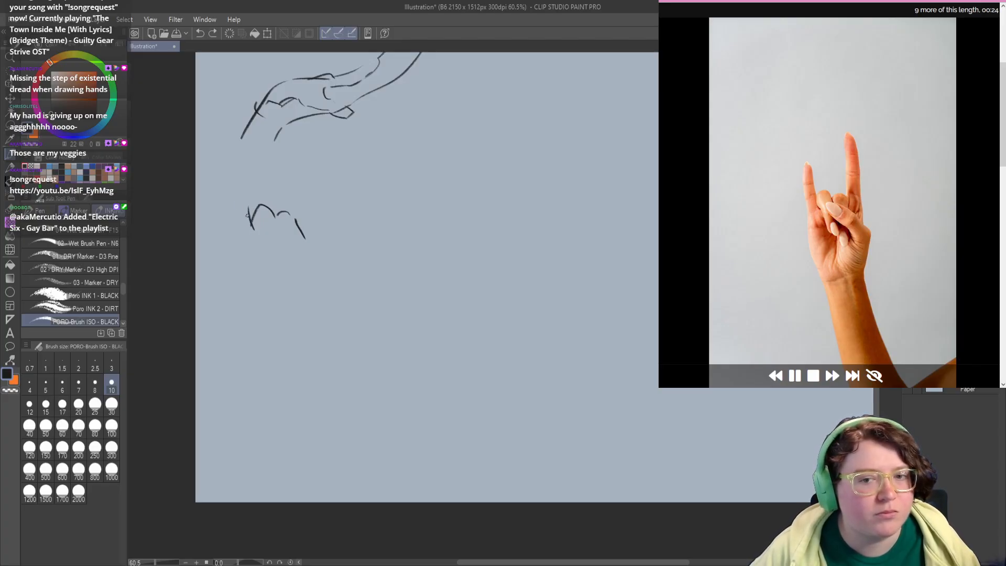
{"action": "mouse_move", "coordinate": [240, 186]}
{"action": "left_mouse_down"}
{"action": "mouse_move", "coordinate": [251, 226]}
{"action": "mouse_move", "coordinate": [243, 233]}
{"action": "mouse_move", "coordinate": [256, 253]}
{"action": "mouse_move", "coordinate": [296, 198]}
{"action": "mouse_move", "coordinate": [286, 171]}
{"action": "left_mouse_up"}
{"action": "key", "text": "ctrl+z"}
{"action": "left_click_drag", "start_coordinate": [286, 171], "coordinate": [298, 157]}
{"action": "key", "text": "ctrl+z"}
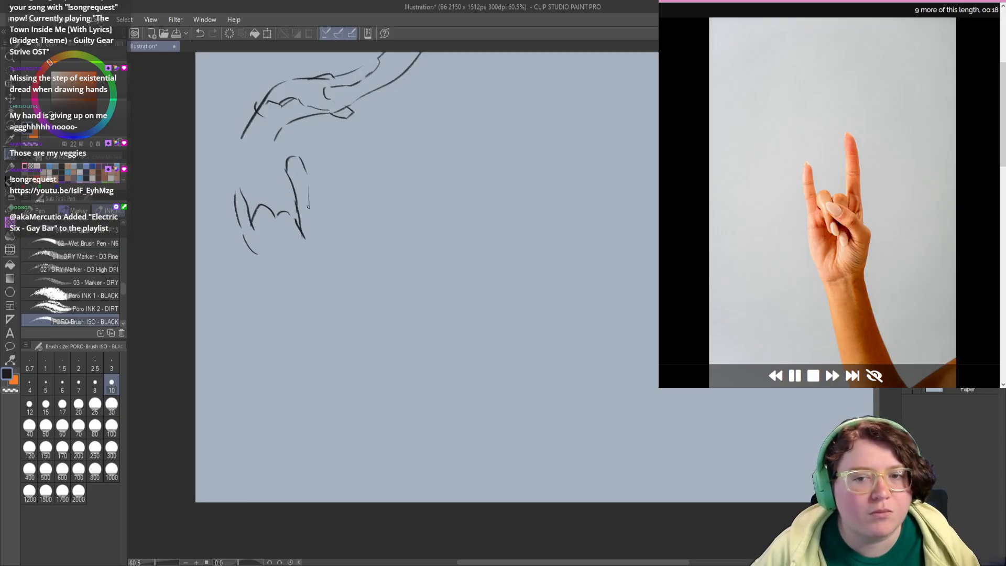
Step: Outline the horns-gesture hand's outer index edge and both sides of the palm down towards the wrist
{"action": "mouse_move", "coordinate": [308, 207]}
{"action": "left_mouse_down"}
{"action": "mouse_move", "coordinate": [324, 256]}
{"action": "mouse_move", "coordinate": [323, 240]}
{"action": "left_mouse_up"}
{"action": "key", "text": "ctrl+z"}
{"action": "mouse_move", "coordinate": [317, 242]}
{"action": "left_mouse_down"}
{"action": "mouse_move", "coordinate": [286, 226]}
{"action": "mouse_move", "coordinate": [279, 252]}
{"action": "mouse_move", "coordinate": [268, 250]}
{"action": "mouse_move", "coordinate": [294, 266]}
{"action": "left_mouse_up"}
{"action": "mouse_move", "coordinate": [247, 239]}
{"action": "left_mouse_down"}
{"action": "mouse_move", "coordinate": [252, 277]}
{"action": "mouse_move", "coordinate": [276, 292]}
{"action": "left_mouse_up"}
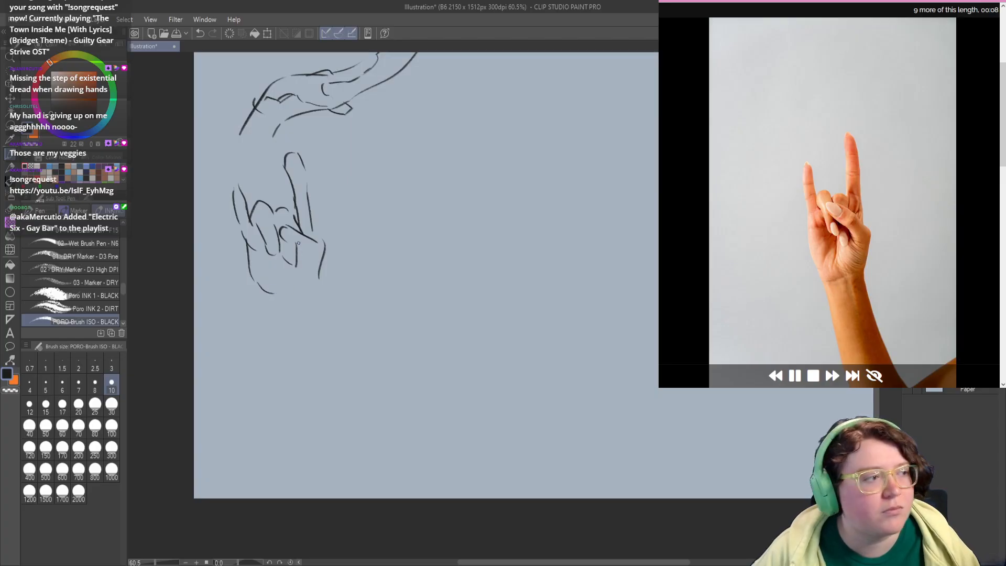
Step: Draw the thumb folded over the curled fingers, mark the wrist and round off the little fingertip of the horns-gesture hand
{"action": "mouse_move", "coordinate": [277, 222]}
{"action": "left_mouse_down"}
{"action": "mouse_move", "coordinate": [299, 234]}
{"action": "mouse_move", "coordinate": [310, 279]}
{"action": "left_mouse_up"}
{"action": "left_click_drag", "start_coordinate": [285, 320], "coordinate": [281, 312]}
{"action": "left_click_drag", "start_coordinate": [314, 272], "coordinate": [313, 286]}
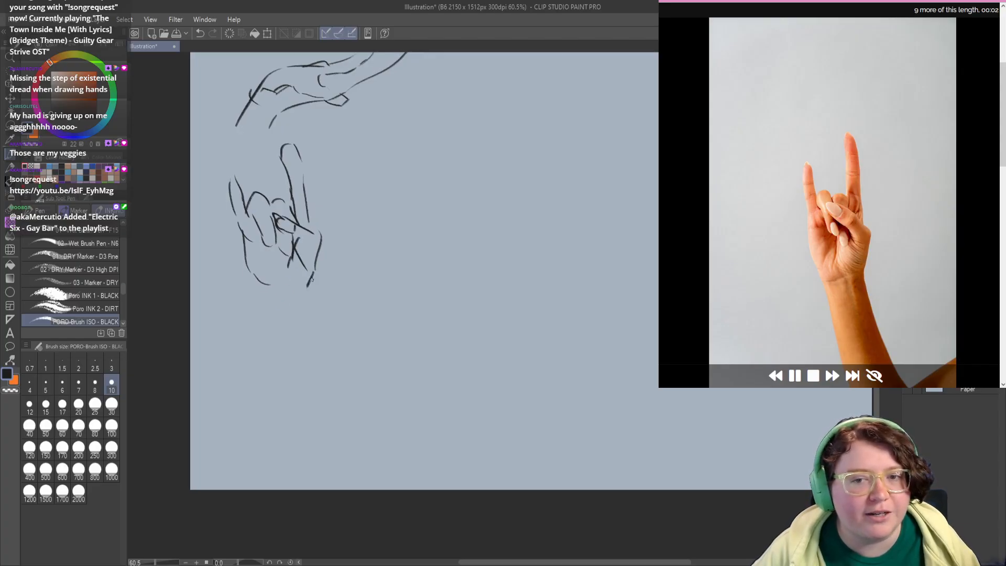
{"action": "left_click_drag", "start_coordinate": [230, 185], "coordinate": [235, 178]}
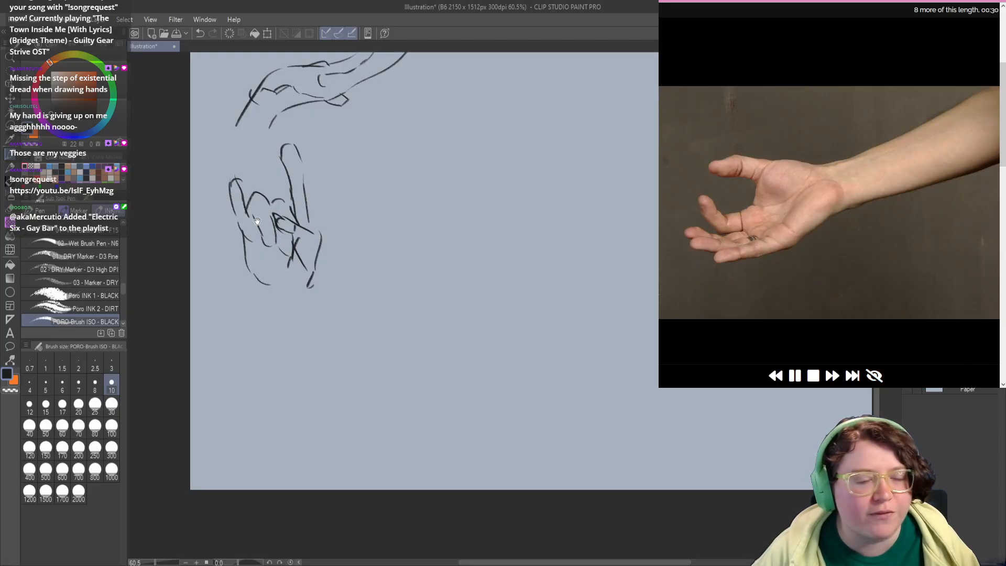
Step: Sketch the upturned open hand beside the horns-gesture hand, with its wrist line, thumb, extended fingers and palm outline
{"action": "mouse_move", "coordinate": [308, 245]}
{"action": "left_mouse_down"}
{"action": "mouse_move", "coordinate": [259, 303]}
{"action": "mouse_move", "coordinate": [263, 313]}
{"action": "left_mouse_up"}
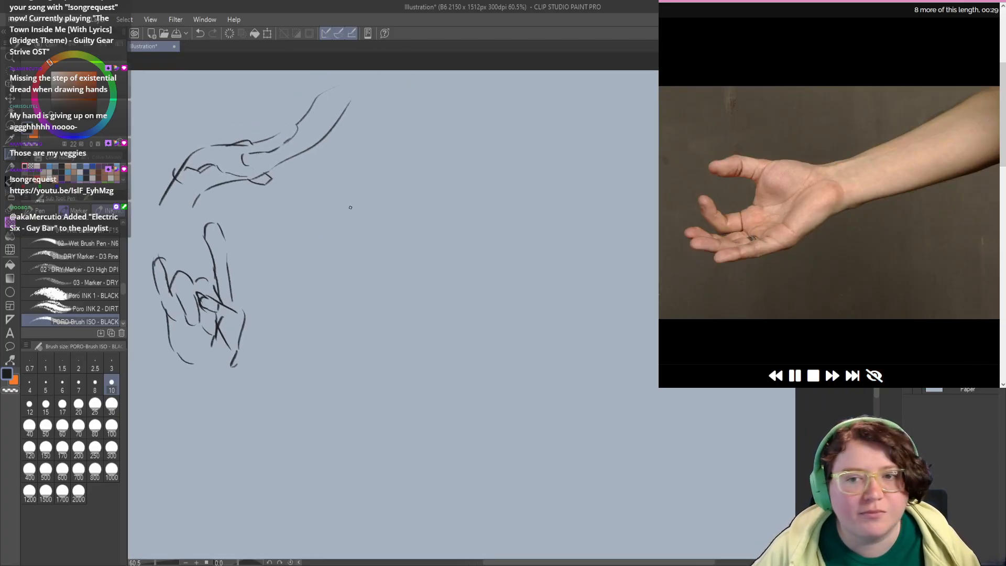
{"action": "left_click_drag", "start_coordinate": [317, 208], "coordinate": [273, 228]}
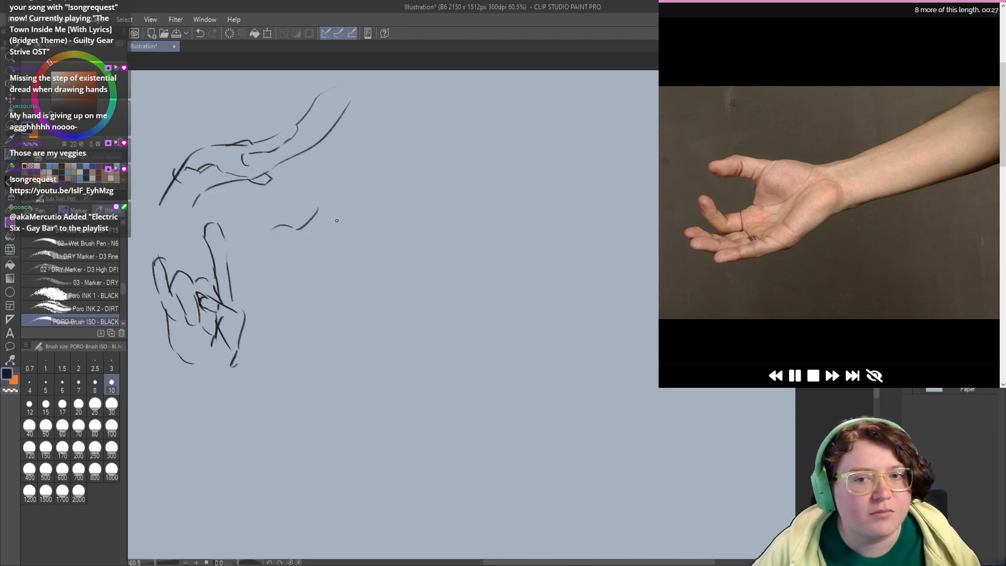
{"action": "key", "text": "ctrl+z"}
{"action": "mouse_move", "coordinate": [356, 183]}
{"action": "left_mouse_down"}
{"action": "mouse_move", "coordinate": [293, 231]}
{"action": "mouse_move", "coordinate": [331, 236]}
{"action": "mouse_move", "coordinate": [281, 209]}
{"action": "mouse_move", "coordinate": [258, 231]}
{"action": "left_mouse_up"}
{"action": "mouse_move", "coordinate": [274, 233]}
{"action": "left_mouse_down"}
{"action": "mouse_move", "coordinate": [283, 222]}
{"action": "mouse_move", "coordinate": [291, 249]}
{"action": "mouse_move", "coordinate": [265, 254]}
{"action": "mouse_move", "coordinate": [236, 228]}
{"action": "left_mouse_up"}
{"action": "mouse_move", "coordinate": [325, 252]}
{"action": "left_mouse_down"}
{"action": "mouse_move", "coordinate": [325, 240]}
{"action": "mouse_move", "coordinate": [308, 250]}
{"action": "left_mouse_up"}
{"action": "mouse_move", "coordinate": [332, 216]}
{"action": "left_mouse_down"}
{"action": "mouse_move", "coordinate": [334, 254]}
{"action": "mouse_move", "coordinate": [296, 290]}
{"action": "mouse_move", "coordinate": [264, 294]}
{"action": "mouse_move", "coordinate": [287, 282]}
{"action": "mouse_move", "coordinate": [239, 273]}
{"action": "mouse_move", "coordinate": [253, 281]}
{"action": "mouse_move", "coordinate": [234, 258]}
{"action": "mouse_move", "coordinate": [245, 273]}
{"action": "left_mouse_up"}
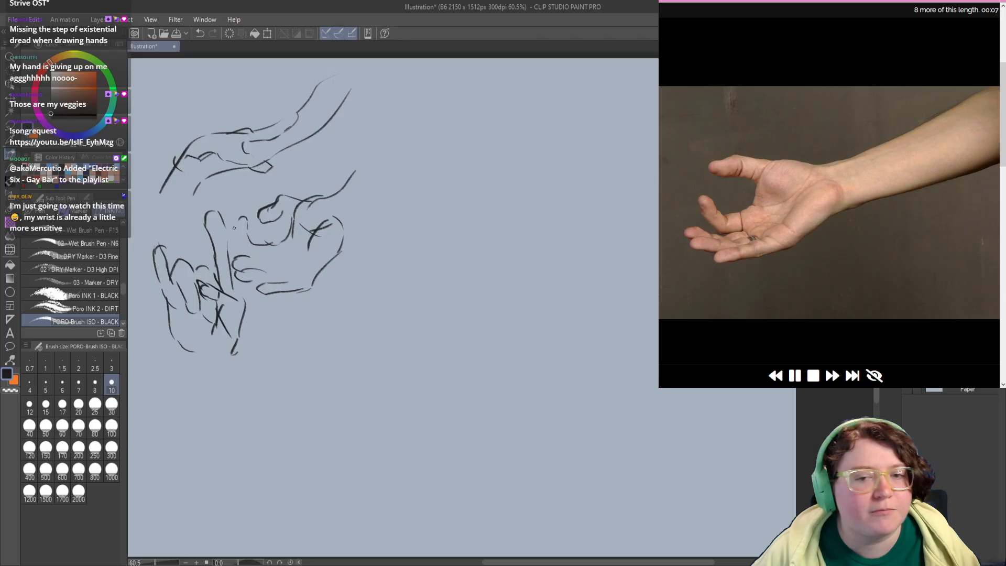
Step: Complete the upturned open hand with the curled index finger and the short finger and palm crease lines
{"action": "mouse_move", "coordinate": [234, 220]}
{"action": "left_mouse_down"}
{"action": "mouse_move", "coordinate": [233, 240]}
{"action": "mouse_move", "coordinate": [246, 225]}
{"action": "mouse_move", "coordinate": [273, 262]}
{"action": "mouse_move", "coordinate": [288, 237]}
{"action": "mouse_move", "coordinate": [293, 271]}
{"action": "left_mouse_up"}
{"action": "key", "text": "ctrl+z"}
{"action": "left_click_drag", "start_coordinate": [330, 301], "coordinate": [335, 273]}
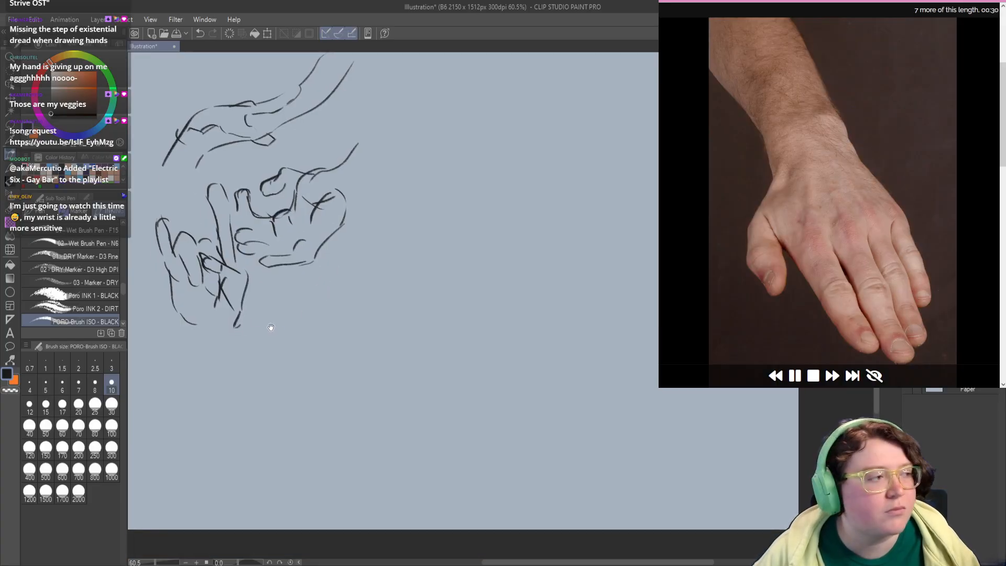
{"action": "left_click_drag", "start_coordinate": [239, 207], "coordinate": [245, 227]}
Step: Outline the downward-pointing back of a hand below the horns-gesture hand, with both side edges and the rounded fingertips
{"action": "left_click_drag", "start_coordinate": [226, 396], "coordinate": [291, 269]}
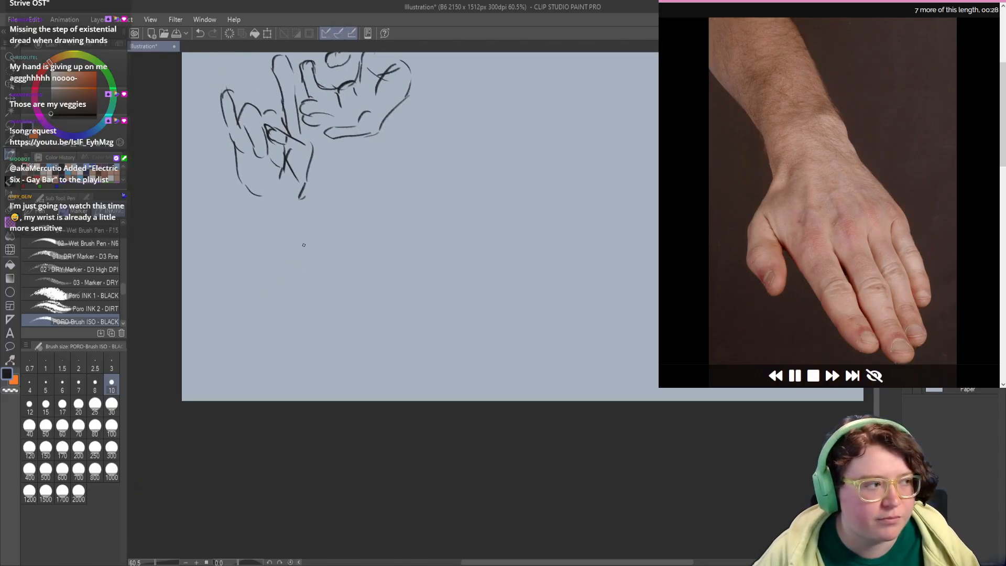
{"action": "left_click_drag", "start_coordinate": [253, 222], "coordinate": [319, 330]}
{"action": "left_click_drag", "start_coordinate": [317, 333], "coordinate": [316, 348]}
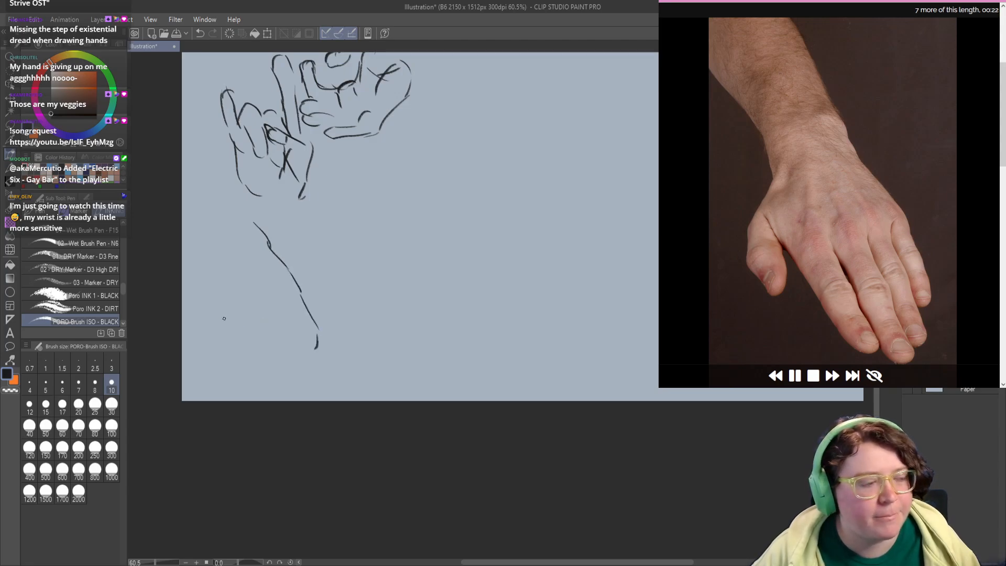
{"action": "left_click_drag", "start_coordinate": [219, 305], "coordinate": [227, 324]}
{"action": "mouse_move", "coordinate": [235, 332]}
{"action": "left_mouse_down"}
{"action": "mouse_move", "coordinate": [276, 360]}
{"action": "mouse_move", "coordinate": [309, 336]}
{"action": "left_mouse_up"}
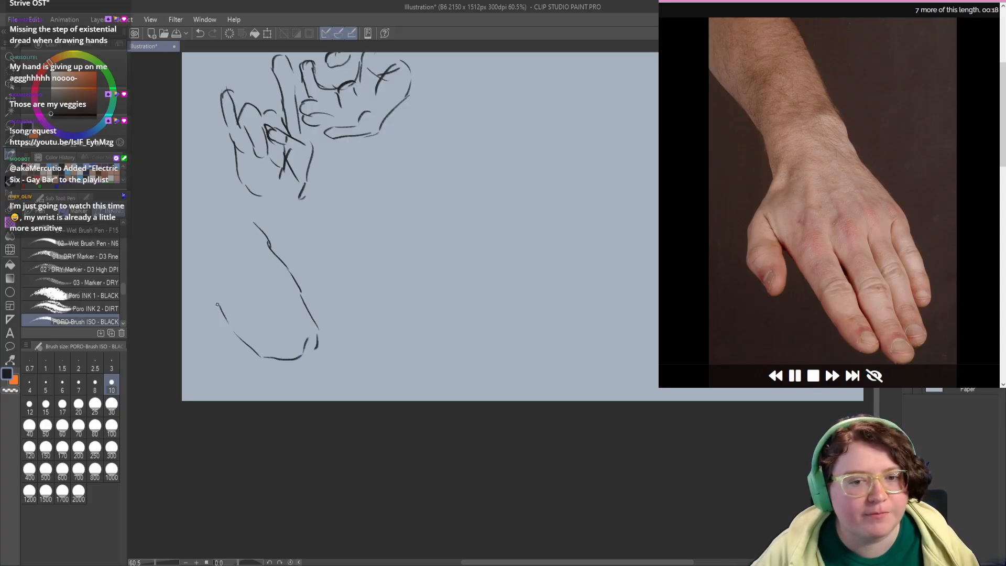
{"action": "left_click_drag", "start_coordinate": [217, 304], "coordinate": [203, 278]}
Step: Add the thumb to the downward-pointing hand and mark the knuckle and the divisions between its fingers
{"action": "left_click_drag", "start_coordinate": [198, 240], "coordinate": [192, 276]}
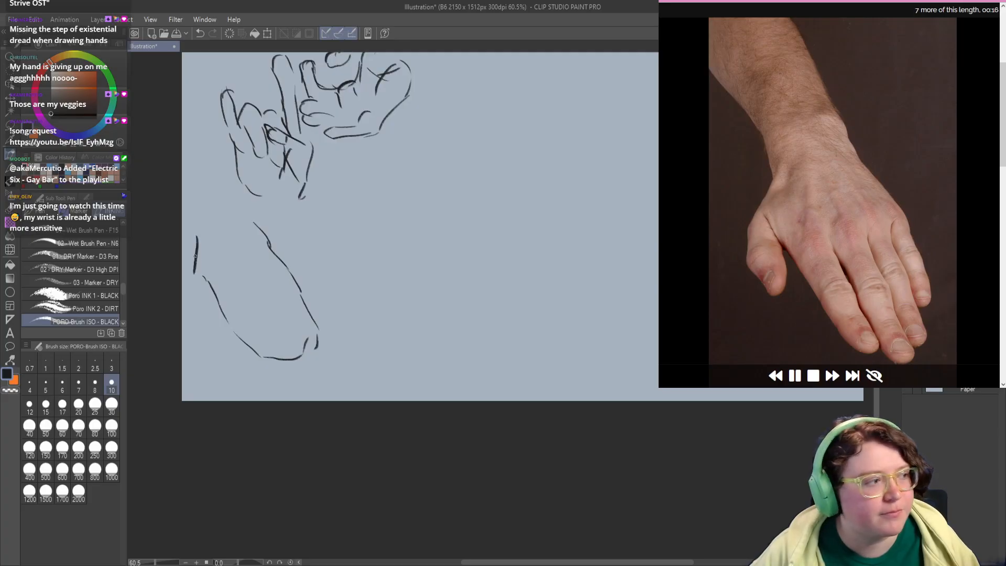
{"action": "key", "text": "ctrl+z"}
{"action": "mouse_move", "coordinate": [198, 240]}
{"action": "left_mouse_down"}
{"action": "mouse_move", "coordinate": [186, 286]}
{"action": "mouse_move", "coordinate": [206, 329]}
{"action": "left_mouse_up"}
{"action": "key", "text": "ctrl+z"}
{"action": "mouse_move", "coordinate": [186, 284]}
{"action": "left_mouse_down"}
{"action": "mouse_move", "coordinate": [183, 306]}
{"action": "mouse_move", "coordinate": [207, 298]}
{"action": "mouse_move", "coordinate": [202, 289]}
{"action": "left_mouse_up"}
{"action": "key", "text": "ctrl+z"}
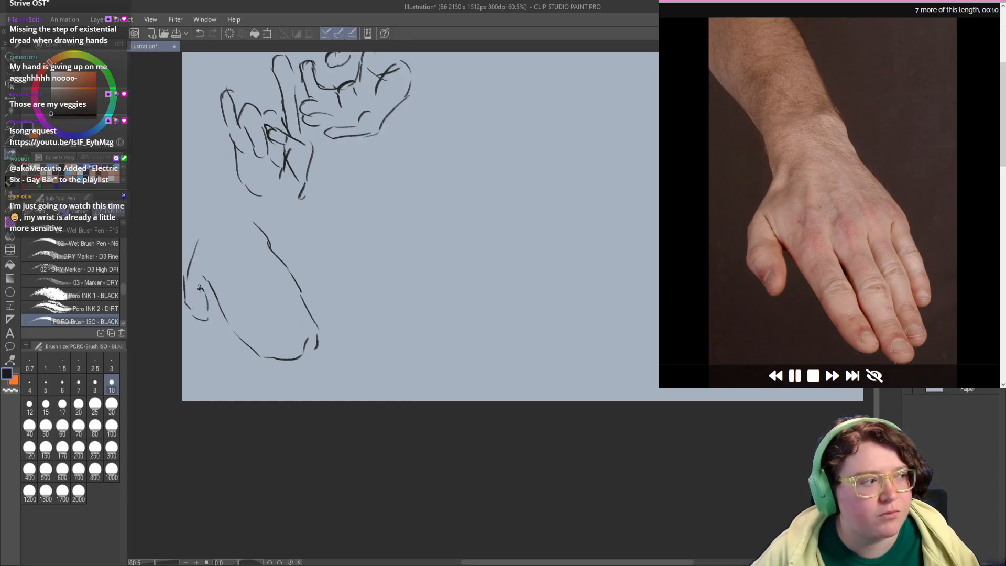
{"action": "key", "text": "ctrl+z"}
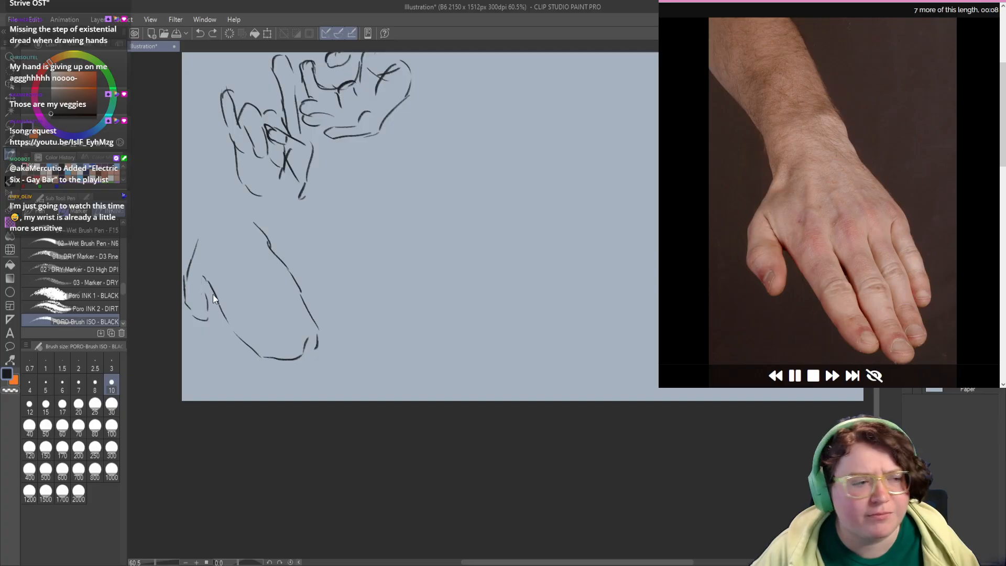
{"action": "key", "text": "ctrl+z"}
{"action": "mouse_move", "coordinate": [198, 285]}
{"action": "left_mouse_down"}
{"action": "mouse_move", "coordinate": [208, 319]}
{"action": "mouse_move", "coordinate": [199, 255]}
{"action": "mouse_move", "coordinate": [231, 326]}
{"action": "mouse_move", "coordinate": [240, 317]}
{"action": "left_mouse_up"}
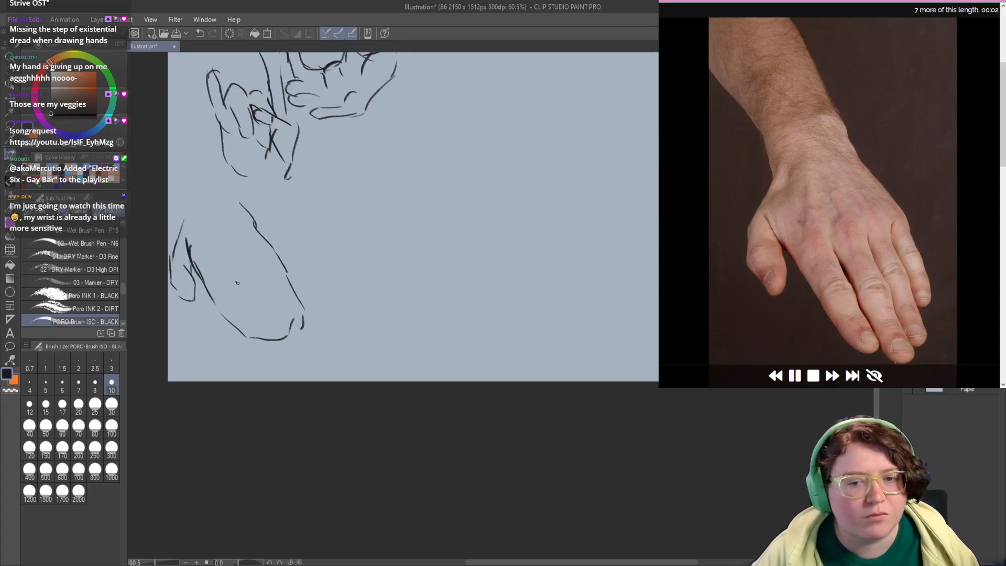
{"action": "left_click_drag", "start_coordinate": [237, 283], "coordinate": [242, 289]}
{"action": "left_click_drag", "start_coordinate": [250, 303], "coordinate": [268, 338]}
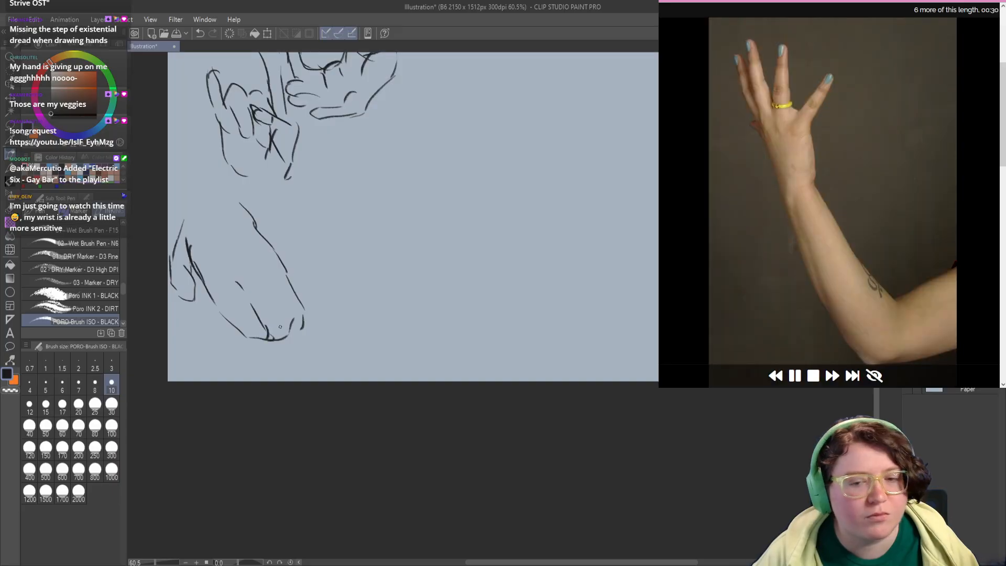
Step: Start the raised spread hand under the open palm with its thumb-side contour, separated outer digit and upright middle fingers
{"action": "mouse_move", "coordinate": [309, 237]}
{"action": "left_mouse_down"}
{"action": "mouse_move", "coordinate": [239, 297]}
{"action": "mouse_move", "coordinate": [267, 296]}
{"action": "mouse_move", "coordinate": [263, 278]}
{"action": "mouse_move", "coordinate": [301, 268]}
{"action": "mouse_move", "coordinate": [294, 303]}
{"action": "left_mouse_up"}
{"action": "left_click_drag", "start_coordinate": [300, 259], "coordinate": [291, 238]}
{"action": "left_click_drag", "start_coordinate": [313, 197], "coordinate": [293, 234]}
{"action": "mouse_move", "coordinate": [312, 199]}
{"action": "left_mouse_down"}
{"action": "mouse_move", "coordinate": [297, 258]}
{"action": "mouse_move", "coordinate": [287, 217]}
{"action": "mouse_move", "coordinate": [281, 229]}
{"action": "mouse_move", "coordinate": [290, 170]}
{"action": "mouse_move", "coordinate": [274, 179]}
{"action": "mouse_move", "coordinate": [265, 221]}
{"action": "mouse_move", "coordinate": [247, 162]}
{"action": "mouse_move", "coordinate": [240, 201]}
{"action": "left_mouse_up"}
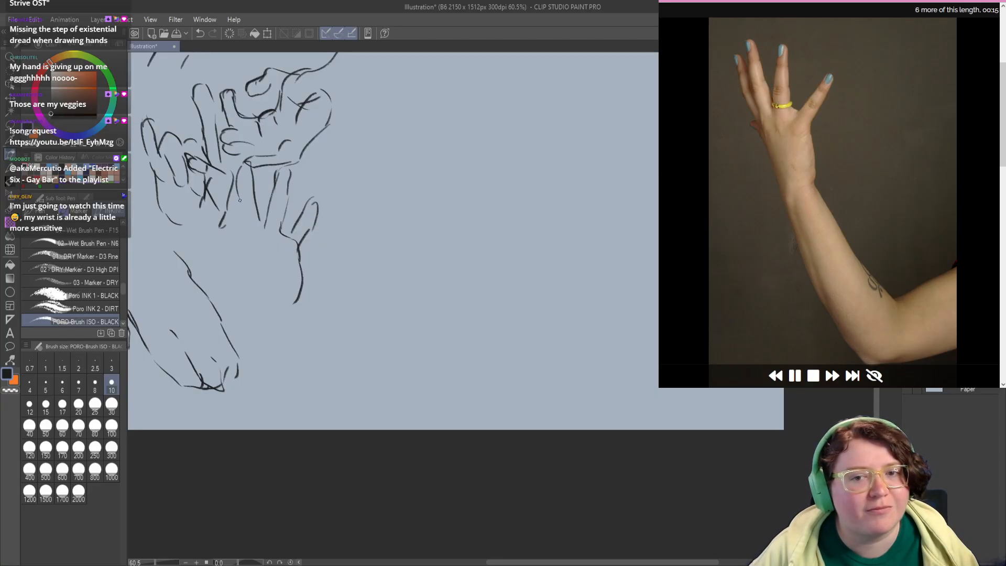
{"action": "key", "text": "ctrl+z"}
{"action": "left_click_drag", "start_coordinate": [237, 164], "coordinate": [244, 233]}
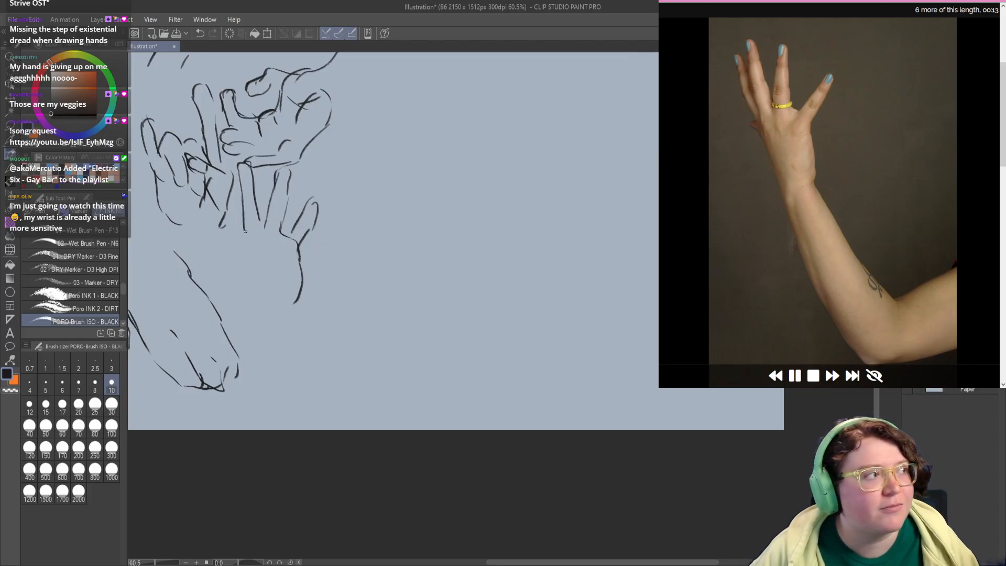
Step: Add the remaining overlapping finger to the spread hand and draw both sides of its palm down to the wrist
{"action": "left_click_drag", "start_coordinate": [234, 169], "coordinate": [242, 269]}
{"action": "key", "text": "ctrl+z"}
{"action": "left_click_drag", "start_coordinate": [235, 229], "coordinate": [255, 308]}
{"action": "key", "text": "ctrl+z"}
{"action": "mouse_move", "coordinate": [236, 237]}
{"action": "left_mouse_down"}
{"action": "mouse_move", "coordinate": [252, 301]}
{"action": "mouse_move", "coordinate": [294, 309]}
{"action": "left_mouse_up"}
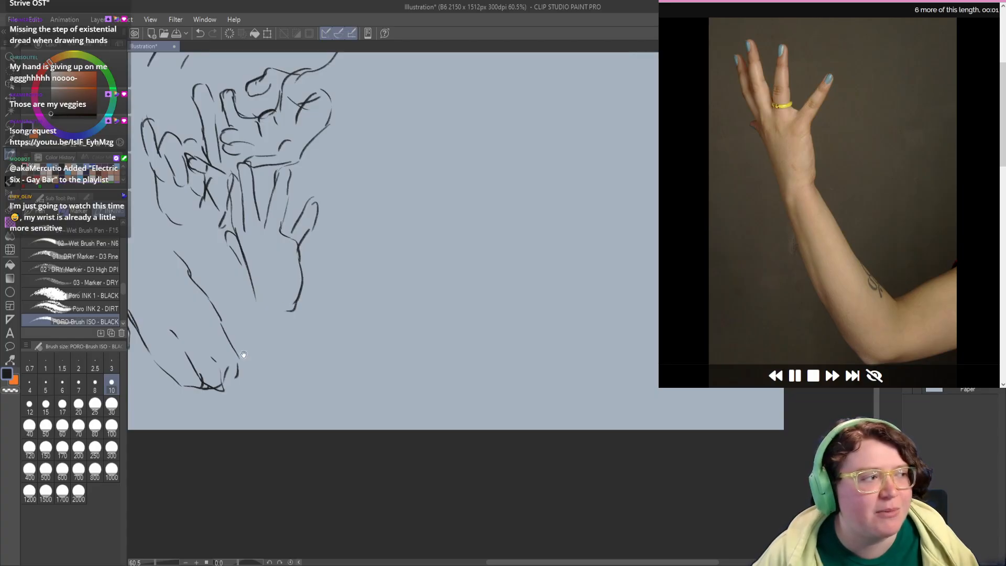
Step: Sketch the upper edge, long fingers and thumb bump of the stacked hands below the spread hand
{"action": "left_click_drag", "start_coordinate": [244, 355], "coordinate": [246, 381]}
{"action": "left_click_drag", "start_coordinate": [329, 288], "coordinate": [263, 416]}
{"action": "left_click_drag", "start_coordinate": [306, 300], "coordinate": [266, 351]}
{"action": "mouse_move", "coordinate": [297, 292]}
{"action": "left_mouse_down"}
{"action": "mouse_move", "coordinate": [274, 322]}
{"action": "mouse_move", "coordinate": [281, 287]}
{"action": "left_mouse_up"}
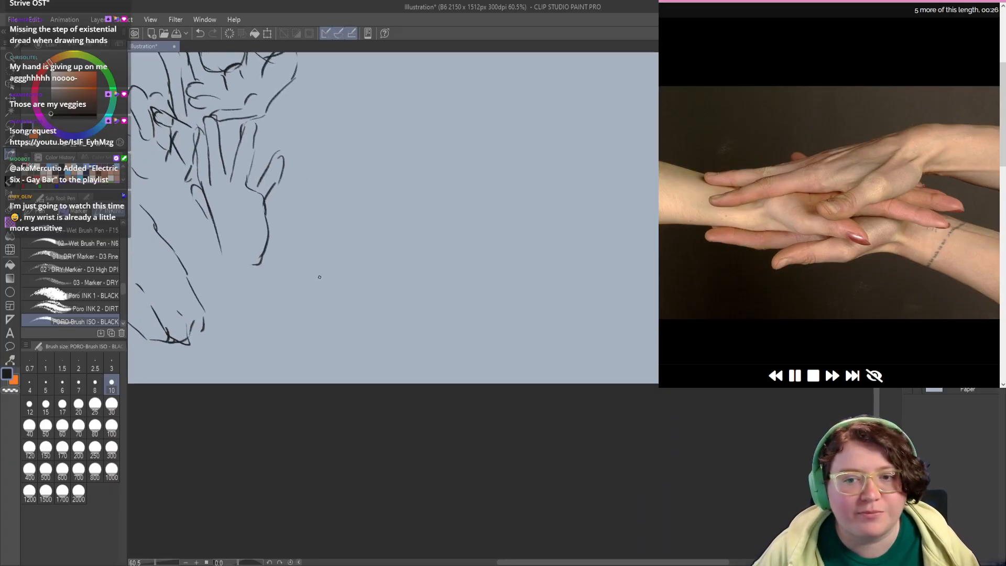
{"action": "mouse_move", "coordinate": [348, 253]}
{"action": "left_mouse_down"}
{"action": "mouse_move", "coordinate": [283, 294]}
{"action": "mouse_move", "coordinate": [228, 299]}
{"action": "left_mouse_up"}
{"action": "key", "text": "ctrl+z"}
{"action": "mouse_move", "coordinate": [292, 289]}
{"action": "left_mouse_down"}
{"action": "mouse_move", "coordinate": [226, 311]}
{"action": "mouse_move", "coordinate": [220, 325]}
{"action": "mouse_move", "coordinate": [280, 306]}
{"action": "mouse_move", "coordinate": [219, 283]}
{"action": "mouse_move", "coordinate": [199, 298]}
{"action": "left_mouse_up"}
{"action": "mouse_move", "coordinate": [273, 273]}
{"action": "left_mouse_down"}
{"action": "mouse_move", "coordinate": [250, 276]}
{"action": "mouse_move", "coordinate": [293, 281]}
{"action": "mouse_move", "coordinate": [314, 259]}
{"action": "left_mouse_up"}
Step: Complete the stacked hands with the lower hand's wrist contour, rounded thumb, underside and overlapping fingertips
{"action": "mouse_move", "coordinate": [366, 281]}
{"action": "left_mouse_down"}
{"action": "mouse_move", "coordinate": [327, 337]}
{"action": "mouse_move", "coordinate": [308, 350]}
{"action": "mouse_move", "coordinate": [282, 347]}
{"action": "mouse_move", "coordinate": [279, 333]}
{"action": "mouse_move", "coordinate": [317, 316]}
{"action": "left_mouse_up"}
{"action": "key", "text": "ctrl+z"}
{"action": "mouse_move", "coordinate": [319, 313]}
{"action": "left_mouse_down"}
{"action": "mouse_move", "coordinate": [337, 292]}
{"action": "mouse_move", "coordinate": [292, 318]}
{"action": "mouse_move", "coordinate": [192, 325]}
{"action": "mouse_move", "coordinate": [193, 341]}
{"action": "mouse_move", "coordinate": [268, 321]}
{"action": "left_mouse_up"}
{"action": "key", "text": "ctrl+z"}
{"action": "key", "text": "ctrl+z"}
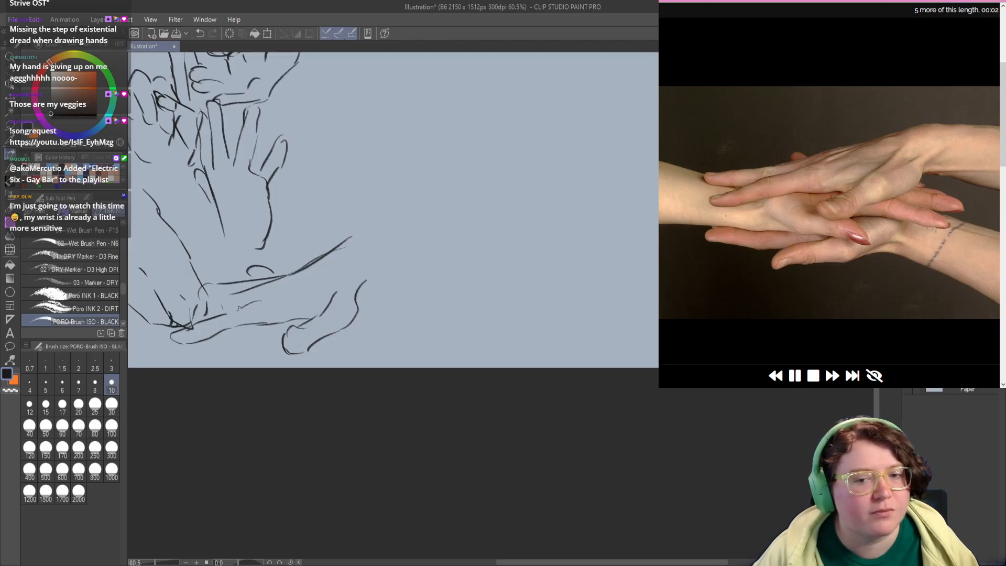
{"action": "mouse_move", "coordinate": [227, 296]}
{"action": "left_mouse_down"}
{"action": "mouse_move", "coordinate": [181, 300]}
{"action": "mouse_move", "coordinate": [184, 309]}
{"action": "left_mouse_up"}
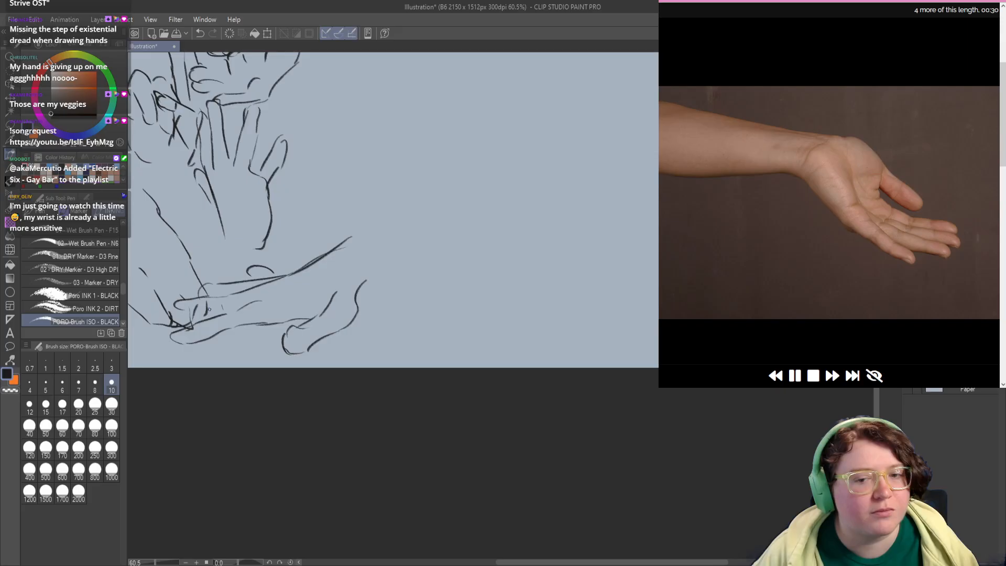
{"action": "mouse_move", "coordinate": [287, 337]}
{"action": "left_mouse_down"}
{"action": "mouse_move", "coordinate": [274, 353]}
{"action": "mouse_move", "coordinate": [318, 314]}
{"action": "left_mouse_up"}
Step: Sketch the outstretched palm-up hand beside the gripping arms, with its wrist, thumb, fingers and lower palm edge
{"action": "left_click_drag", "start_coordinate": [326, 241], "coordinate": [304, 394]}
{"action": "left_click_drag", "start_coordinate": [326, 305], "coordinate": [306, 367]}
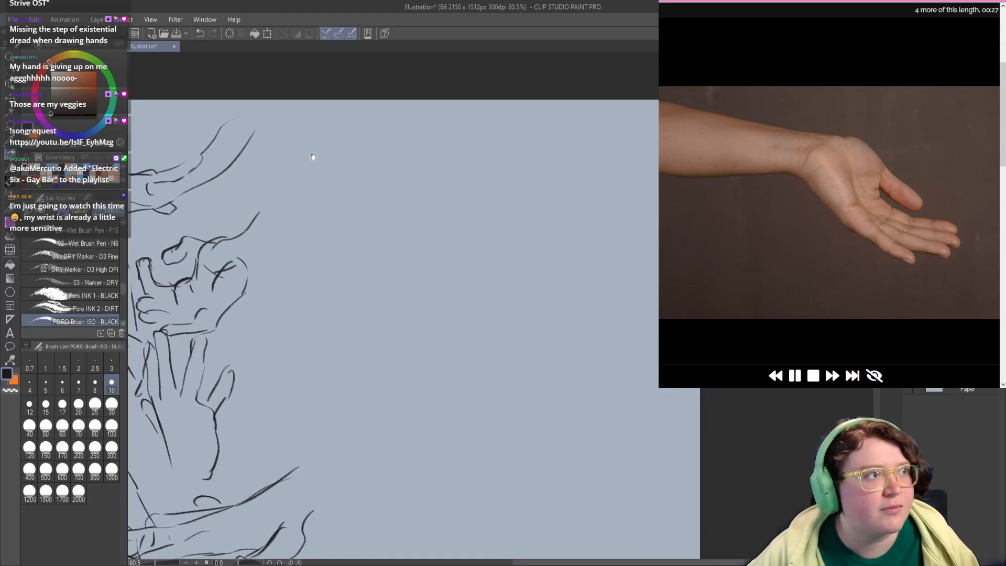
{"action": "mouse_move", "coordinate": [329, 158]}
{"action": "left_mouse_down"}
{"action": "mouse_move", "coordinate": [370, 196]}
{"action": "mouse_move", "coordinate": [345, 213]}
{"action": "mouse_move", "coordinate": [331, 190]}
{"action": "mouse_move", "coordinate": [359, 231]}
{"action": "mouse_move", "coordinate": [404, 240]}
{"action": "mouse_move", "coordinate": [406, 251]}
{"action": "mouse_move", "coordinate": [381, 268]}
{"action": "left_mouse_up"}
{"action": "mouse_move", "coordinate": [304, 230]}
{"action": "left_mouse_down"}
{"action": "mouse_move", "coordinate": [358, 268]}
{"action": "mouse_move", "coordinate": [308, 253]}
{"action": "mouse_move", "coordinate": [277, 217]}
{"action": "mouse_move", "coordinate": [261, 195]}
{"action": "mouse_move", "coordinate": [282, 172]}
{"action": "left_mouse_up"}
Step: Add the palm creases, extend the forearm's upper edge and strengthen the finger divisions of the outstretched hand
{"action": "left_click_drag", "start_coordinate": [285, 175], "coordinate": [308, 204]}
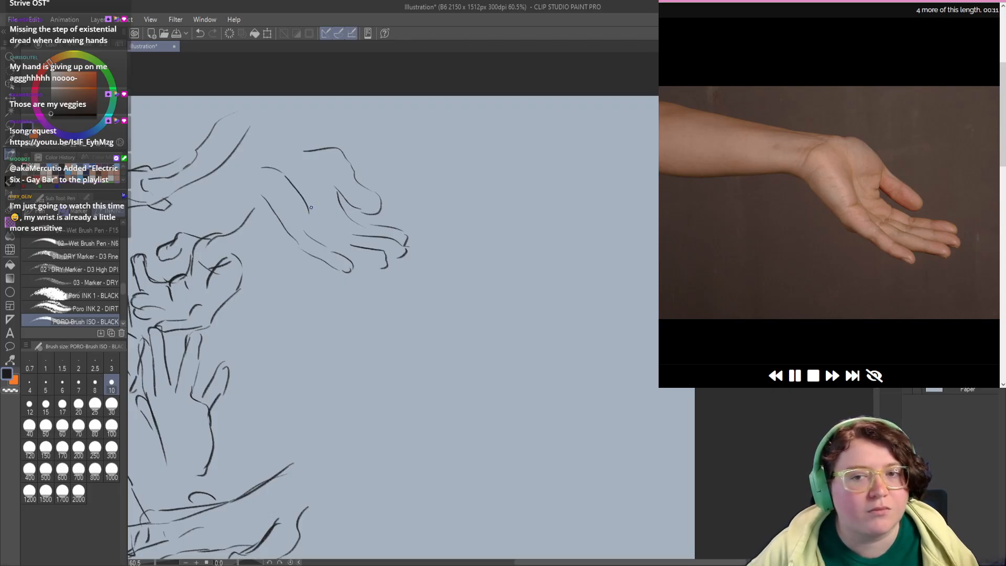
{"action": "key", "text": "ctrl+z"}
{"action": "mouse_move", "coordinate": [270, 161]}
{"action": "left_mouse_down"}
{"action": "mouse_move", "coordinate": [296, 173]}
{"action": "mouse_move", "coordinate": [306, 202]}
{"action": "left_mouse_up"}
{"action": "left_click_drag", "start_coordinate": [307, 212], "coordinate": [309, 216]}
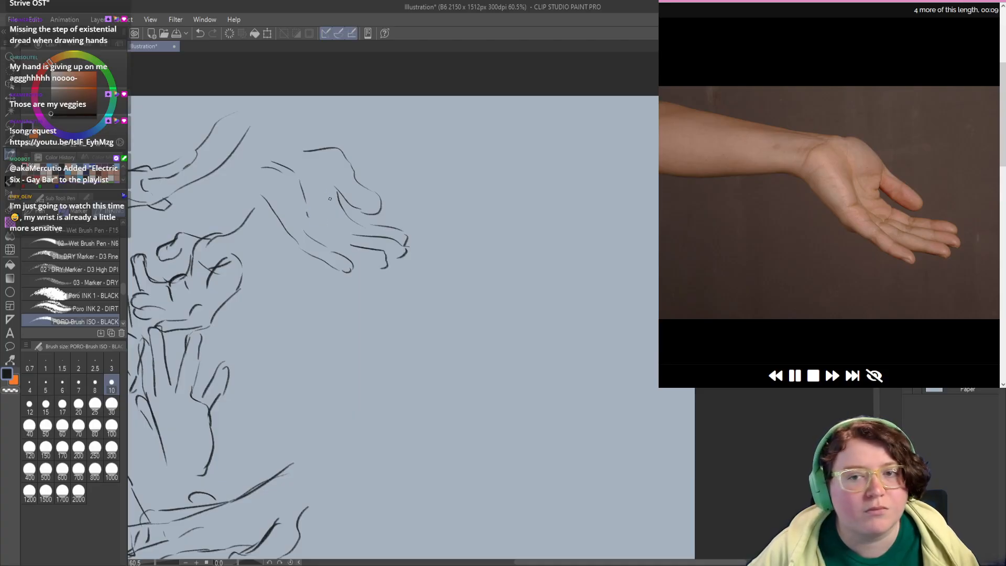
{"action": "left_click_drag", "start_coordinate": [324, 150], "coordinate": [265, 151]}
{"action": "left_click_drag", "start_coordinate": [338, 219], "coordinate": [396, 250]}
{"action": "key", "text": "ctrl+z"}
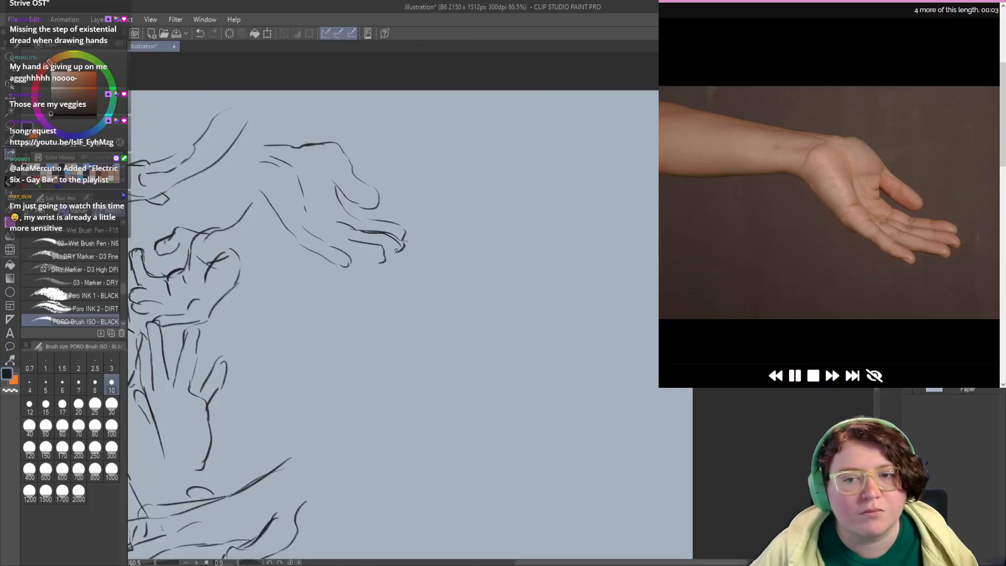
{"action": "left_click_drag", "start_coordinate": [324, 229], "coordinate": [383, 263]}
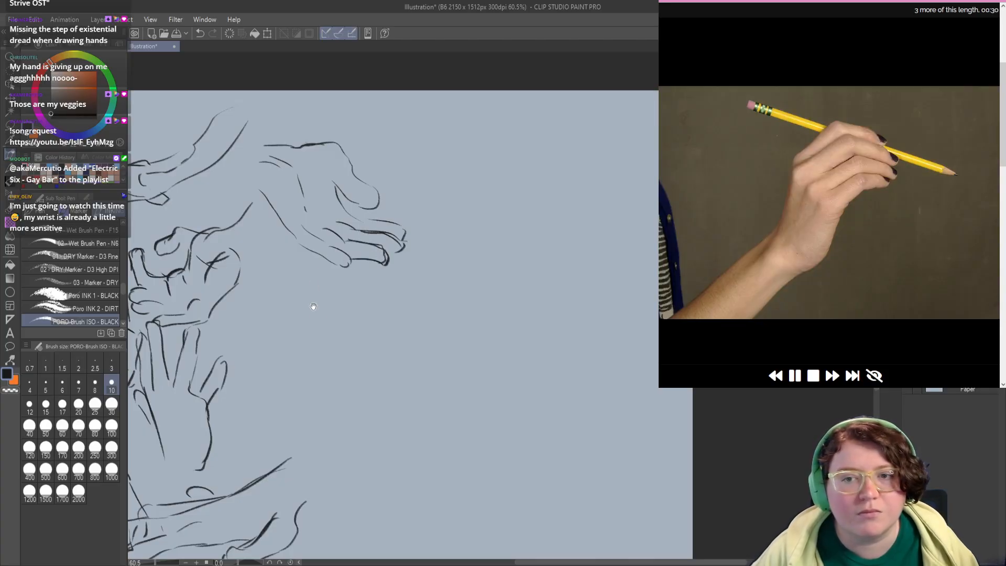
Step: Sketch the pencil-holding hand's back edge, top knuckle and upper finger directly below the outstretched hand
{"action": "mouse_move", "coordinate": [312, 307]}
{"action": "left_mouse_down"}
{"action": "mouse_move", "coordinate": [344, 314]}
{"action": "mouse_move", "coordinate": [312, 279]}
{"action": "left_mouse_up"}
{"action": "left_click_drag", "start_coordinate": [312, 223], "coordinate": [302, 255]}
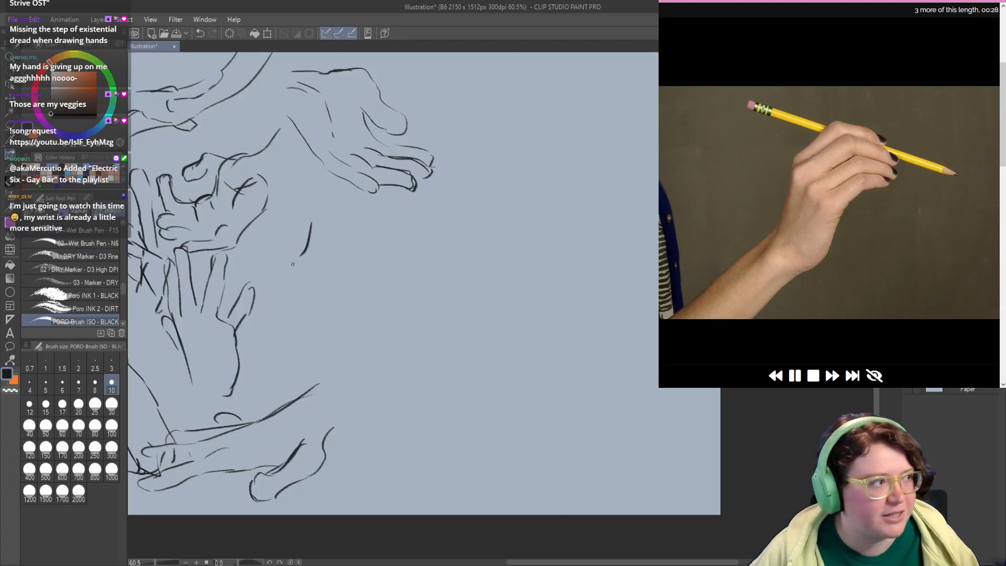
{"action": "key", "text": "ctrl+z"}
{"action": "left_click_drag", "start_coordinate": [302, 211], "coordinate": [286, 271]}
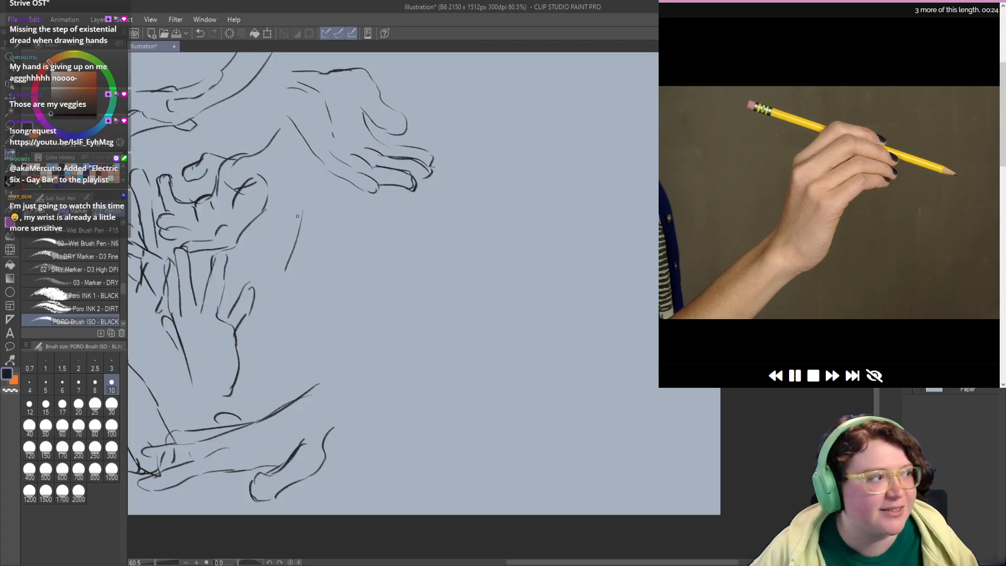
{"action": "mouse_move", "coordinate": [297, 216]}
{"action": "left_mouse_down"}
{"action": "mouse_move", "coordinate": [335, 179]}
{"action": "mouse_move", "coordinate": [380, 210]}
{"action": "left_mouse_up"}
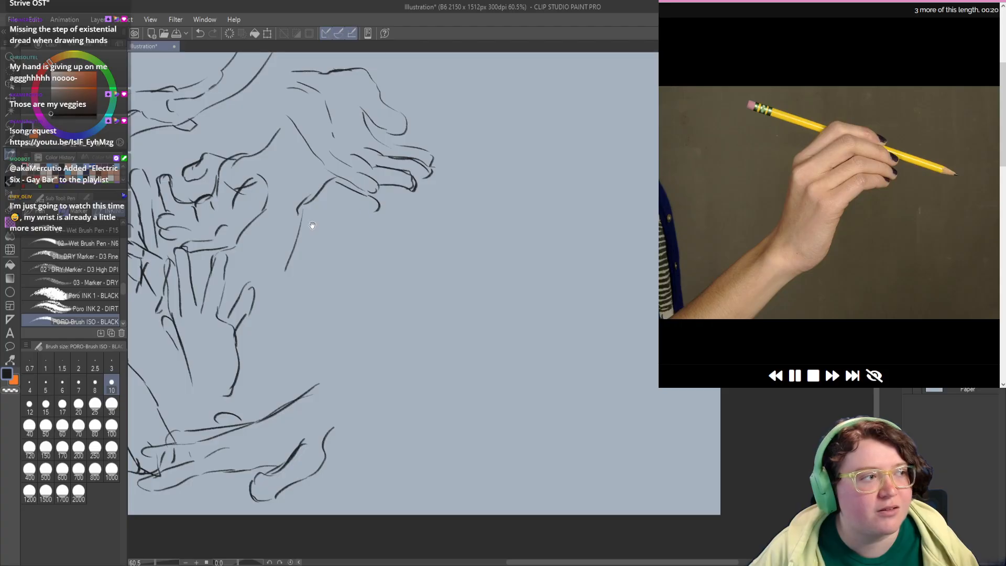
Step: Add the first finger division, knuckle line, palm edge and wrist contours to the pencil-holding hand
{"action": "scroll", "coordinate": [312, 226], "scroll_direction": "down", "scroll_amount": 1}
{"action": "mouse_move", "coordinate": [316, 211]}
{"action": "left_mouse_down"}
{"action": "mouse_move", "coordinate": [345, 186]}
{"action": "mouse_move", "coordinate": [315, 205]}
{"action": "mouse_move", "coordinate": [326, 223]}
{"action": "left_mouse_up"}
{"action": "left_click_drag", "start_coordinate": [327, 241], "coordinate": [331, 263]}
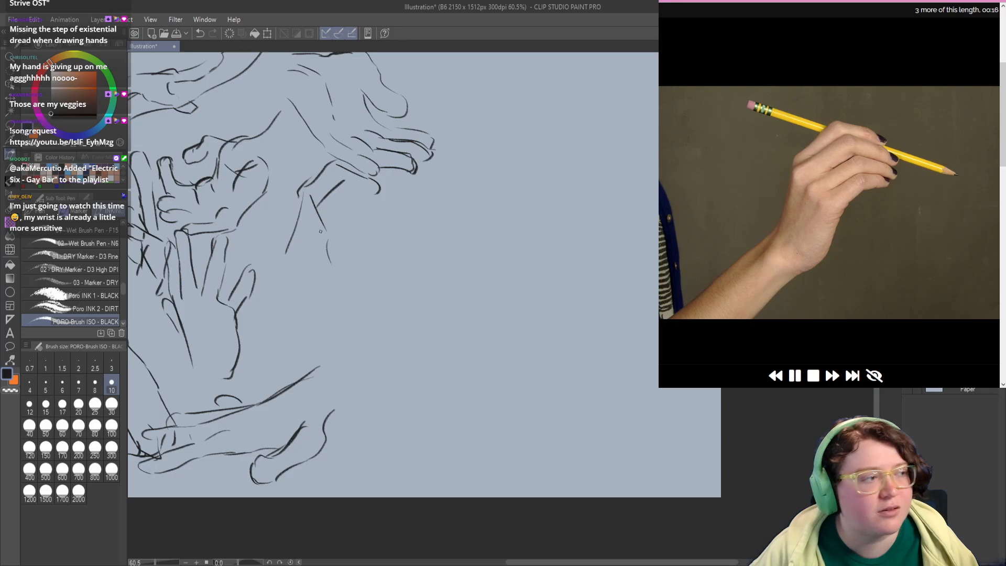
{"action": "key", "text": "ctrl+z"}
{"action": "mouse_move", "coordinate": [298, 189]}
{"action": "left_mouse_down"}
{"action": "mouse_move", "coordinate": [307, 219]}
{"action": "mouse_move", "coordinate": [346, 254]}
{"action": "mouse_move", "coordinate": [325, 296]}
{"action": "left_mouse_up"}
{"action": "key", "text": "ctrl+z"}
{"action": "left_click_drag", "start_coordinate": [348, 244], "coordinate": [304, 304]}
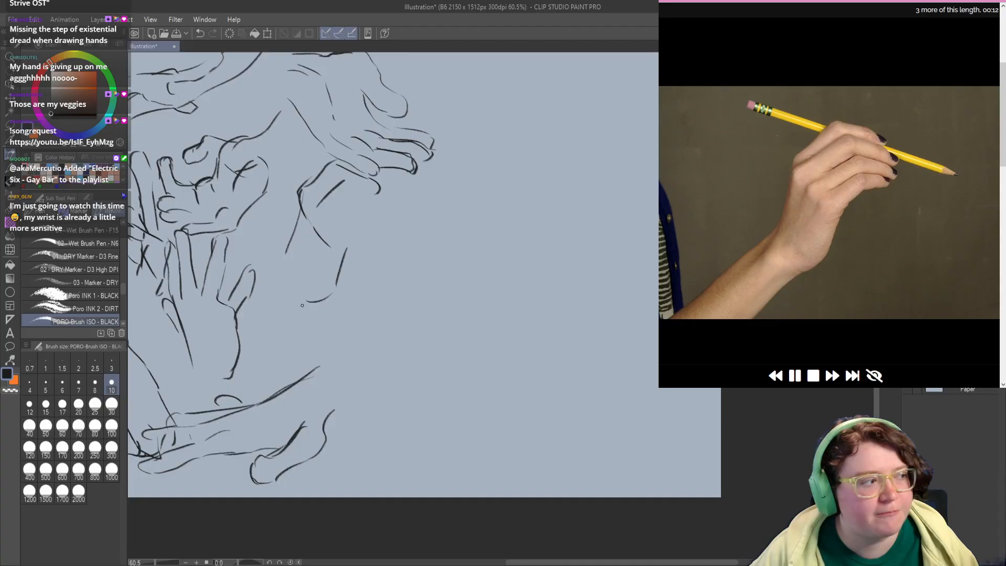
{"action": "left_click_drag", "start_coordinate": [298, 210], "coordinate": [280, 284]}
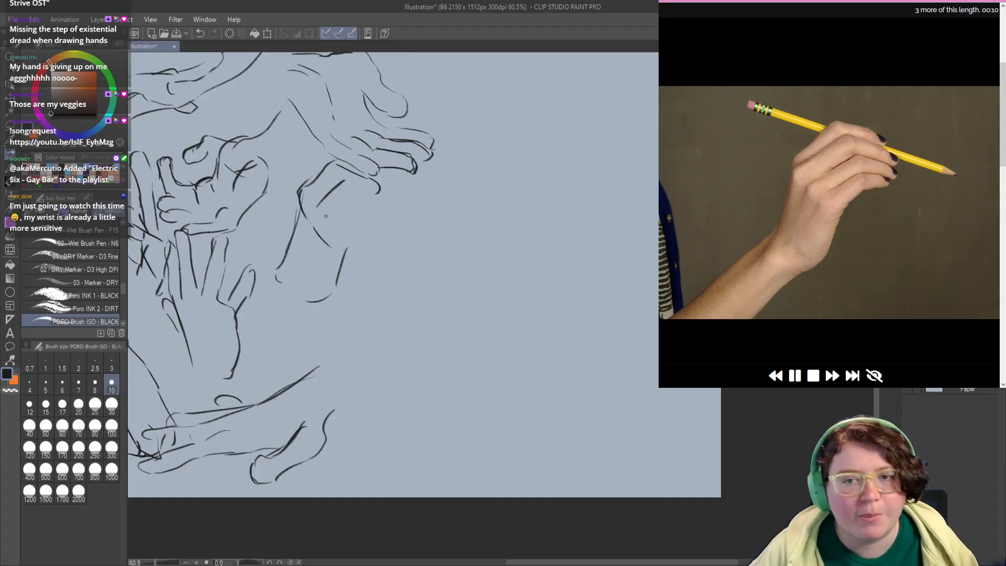
Step: Sketch the pencil-holding hand's lower bent fingers and their rounded fingertips
{"action": "mouse_move", "coordinate": [317, 226]}
{"action": "left_mouse_down"}
{"action": "mouse_move", "coordinate": [376, 203]}
{"action": "mouse_move", "coordinate": [346, 200]}
{"action": "mouse_move", "coordinate": [359, 200]}
{"action": "left_mouse_up"}
{"action": "key", "text": "ctrl+z"}
{"action": "left_click_drag", "start_coordinate": [332, 163], "coordinate": [352, 182]}
{"action": "mouse_move", "coordinate": [358, 221]}
{"action": "left_mouse_down"}
{"action": "mouse_move", "coordinate": [358, 205]}
{"action": "mouse_move", "coordinate": [390, 211]}
{"action": "mouse_move", "coordinate": [388, 224]}
{"action": "left_mouse_up"}
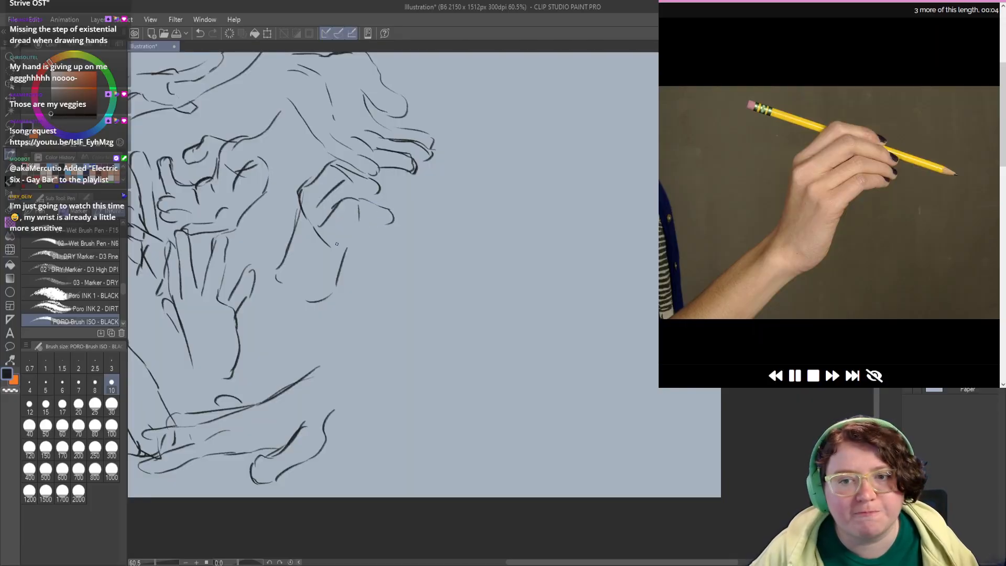
{"action": "mouse_move", "coordinate": [337, 244]}
{"action": "left_mouse_down"}
{"action": "mouse_move", "coordinate": [354, 221]}
{"action": "mouse_move", "coordinate": [388, 233]}
{"action": "mouse_move", "coordinate": [359, 235]}
{"action": "mouse_move", "coordinate": [348, 249]}
{"action": "left_mouse_up"}
{"action": "key", "text": "ctrl+z"}
Step: Sketch the open relaxed hand's wrist-side curve, lower palm edge and finger-base line below the pencil-holding hand
{"action": "mouse_move", "coordinate": [332, 314]}
{"action": "left_mouse_down"}
{"action": "mouse_move", "coordinate": [307, 287]}
{"action": "mouse_move", "coordinate": [332, 240]}
{"action": "mouse_move", "coordinate": [332, 254]}
{"action": "mouse_move", "coordinate": [373, 247]}
{"action": "mouse_move", "coordinate": [363, 235]}
{"action": "mouse_move", "coordinate": [401, 301]}
{"action": "mouse_move", "coordinate": [392, 328]}
{"action": "left_mouse_up"}
{"action": "key", "text": "ctrl+z"}
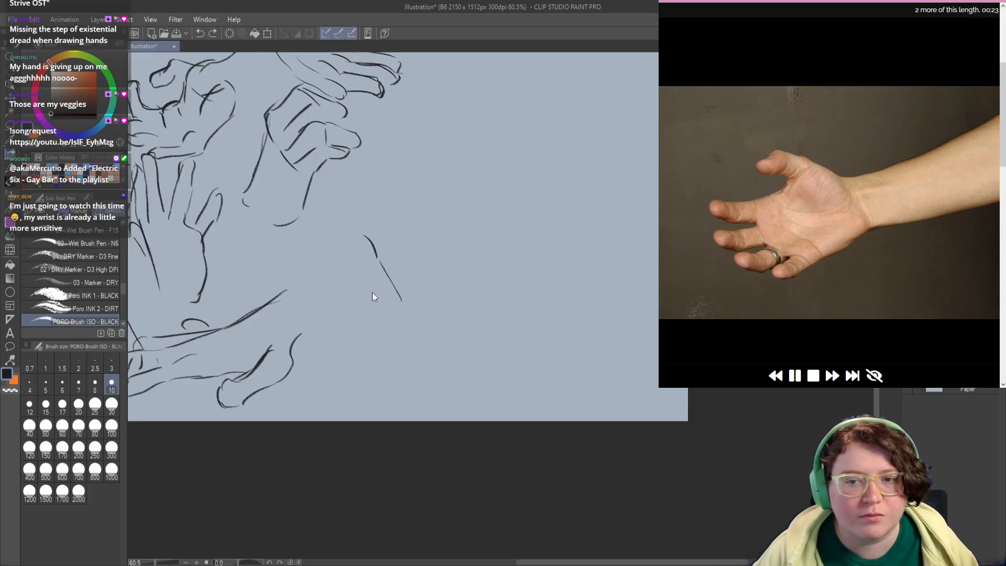
{"action": "mouse_move", "coordinate": [366, 209]}
{"action": "left_mouse_down"}
{"action": "mouse_move", "coordinate": [386, 228]}
{"action": "mouse_move", "coordinate": [391, 282]}
{"action": "mouse_move", "coordinate": [345, 309]}
{"action": "left_mouse_up"}
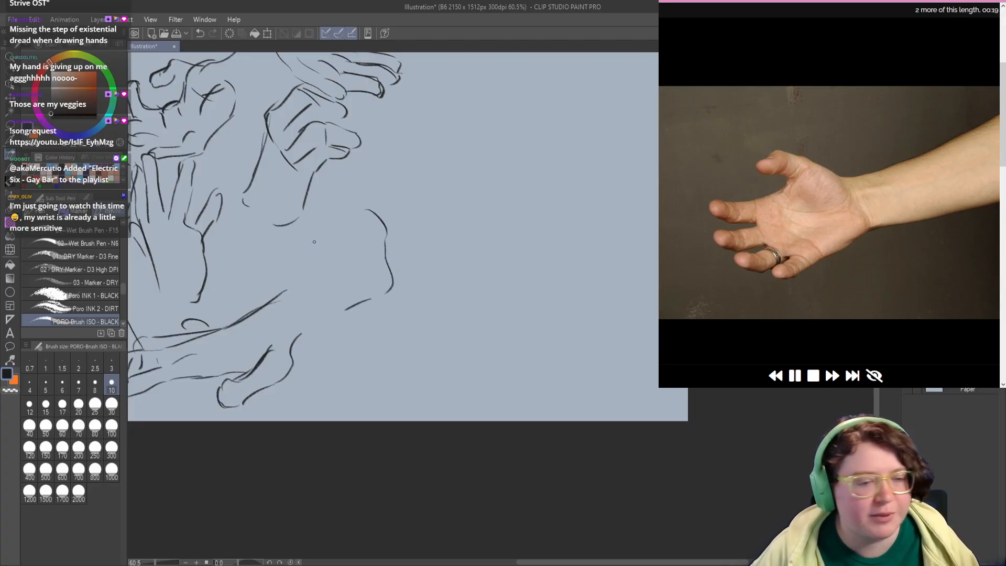
{"action": "left_click_drag", "start_coordinate": [303, 236], "coordinate": [303, 265]}
{"action": "mouse_move", "coordinate": [309, 269]}
{"action": "left_mouse_down"}
{"action": "mouse_move", "coordinate": [336, 302]}
{"action": "mouse_move", "coordinate": [315, 305]}
{"action": "mouse_move", "coordinate": [310, 322]}
{"action": "mouse_move", "coordinate": [336, 316]}
{"action": "mouse_move", "coordinate": [276, 280]}
{"action": "mouse_move", "coordinate": [288, 303]}
{"action": "left_mouse_up"}
{"action": "key", "text": "ctrl+z"}
{"action": "key", "text": "ctrl+z"}
Step: Complete the open relaxed hand with its short foreshortened fingers and raised thumb
{"action": "left_click_drag", "start_coordinate": [290, 304], "coordinate": [308, 309]}
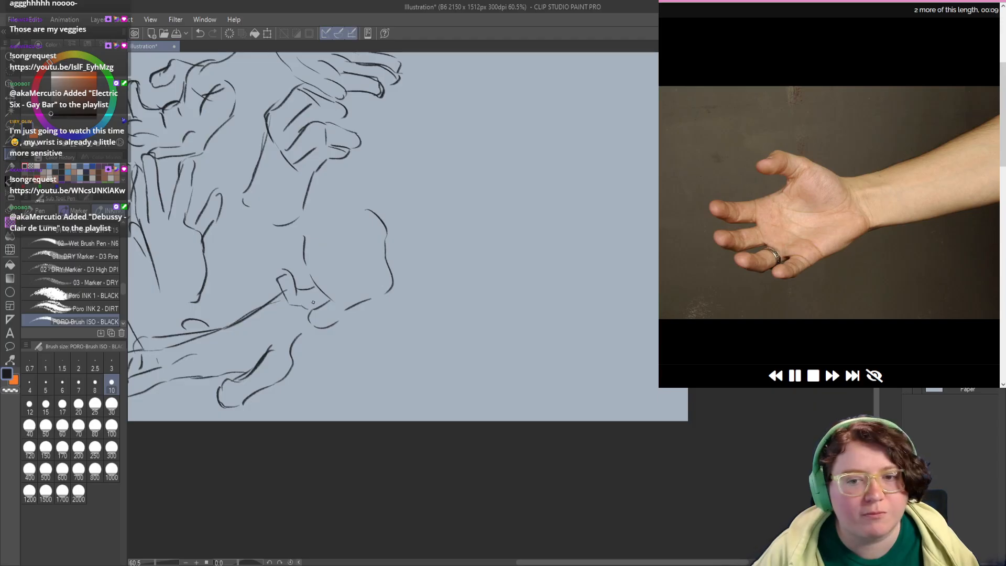
{"action": "mouse_move", "coordinate": [305, 257]}
{"action": "left_mouse_down"}
{"action": "mouse_move", "coordinate": [270, 261]}
{"action": "mouse_move", "coordinate": [265, 250]}
{"action": "left_mouse_up"}
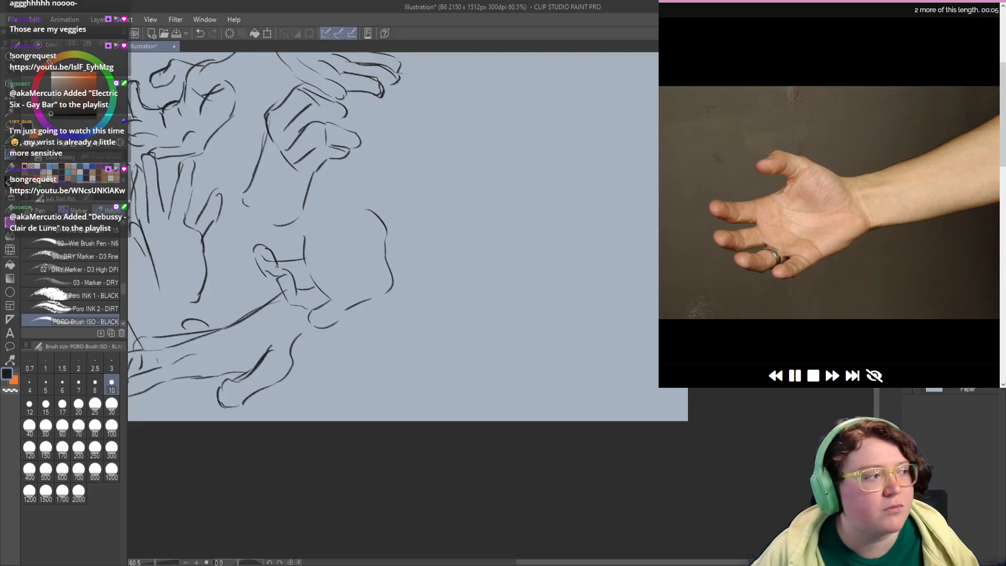
{"action": "mouse_move", "coordinate": [294, 245]}
{"action": "left_mouse_down"}
{"action": "mouse_move", "coordinate": [267, 241]}
{"action": "mouse_move", "coordinate": [246, 219]}
{"action": "mouse_move", "coordinate": [263, 212]}
{"action": "mouse_move", "coordinate": [270, 231]}
{"action": "mouse_move", "coordinate": [302, 230]}
{"action": "mouse_move", "coordinate": [332, 222]}
{"action": "mouse_move", "coordinate": [323, 189]}
{"action": "mouse_move", "coordinate": [360, 191]}
{"action": "mouse_move", "coordinate": [375, 246]}
{"action": "mouse_move", "coordinate": [345, 276]}
{"action": "mouse_move", "coordinate": [310, 369]}
{"action": "left_mouse_up"}
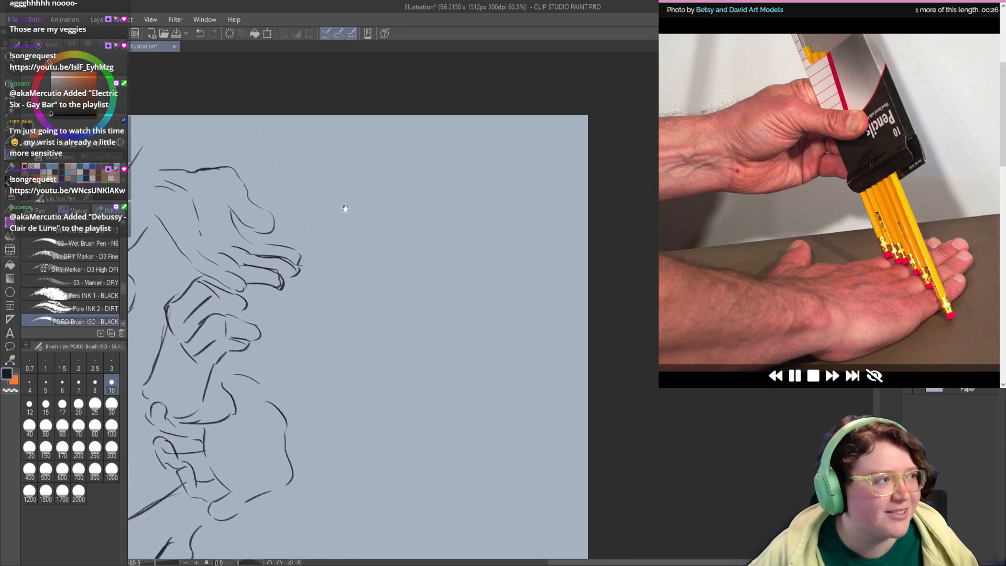
Step: Sketch the slanted pencil box's edges and the start of the gripping thumb beside the outstretched hand
{"action": "left_click_drag", "start_coordinate": [345, 209], "coordinate": [339, 220]}
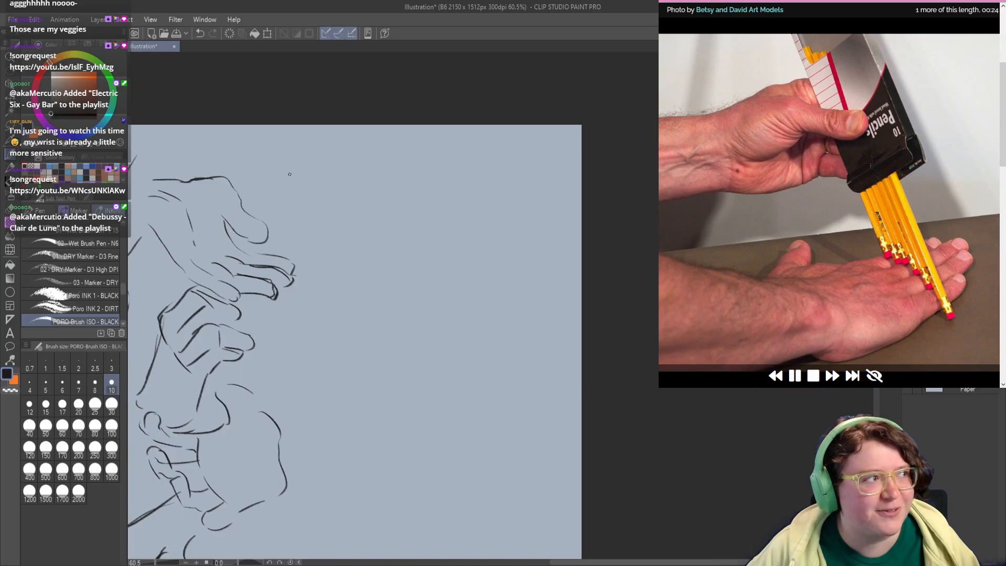
{"action": "mouse_move", "coordinate": [282, 179]}
{"action": "left_mouse_down"}
{"action": "mouse_move", "coordinate": [317, 172]}
{"action": "mouse_move", "coordinate": [341, 223]}
{"action": "left_mouse_up"}
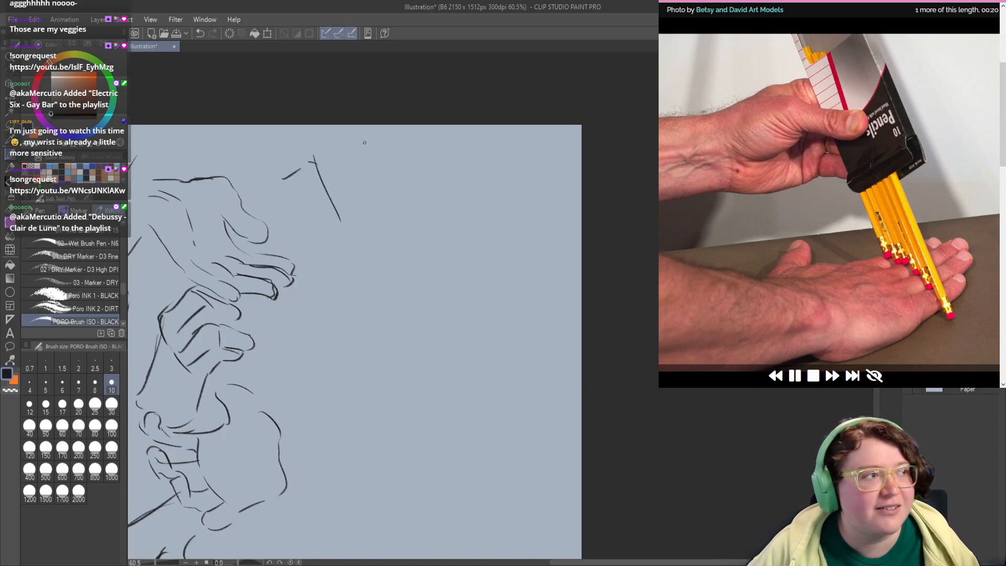
{"action": "mouse_move", "coordinate": [368, 141]}
{"action": "left_mouse_down"}
{"action": "mouse_move", "coordinate": [392, 203]}
{"action": "mouse_move", "coordinate": [404, 200]}
{"action": "mouse_move", "coordinate": [341, 239]}
{"action": "left_mouse_up"}
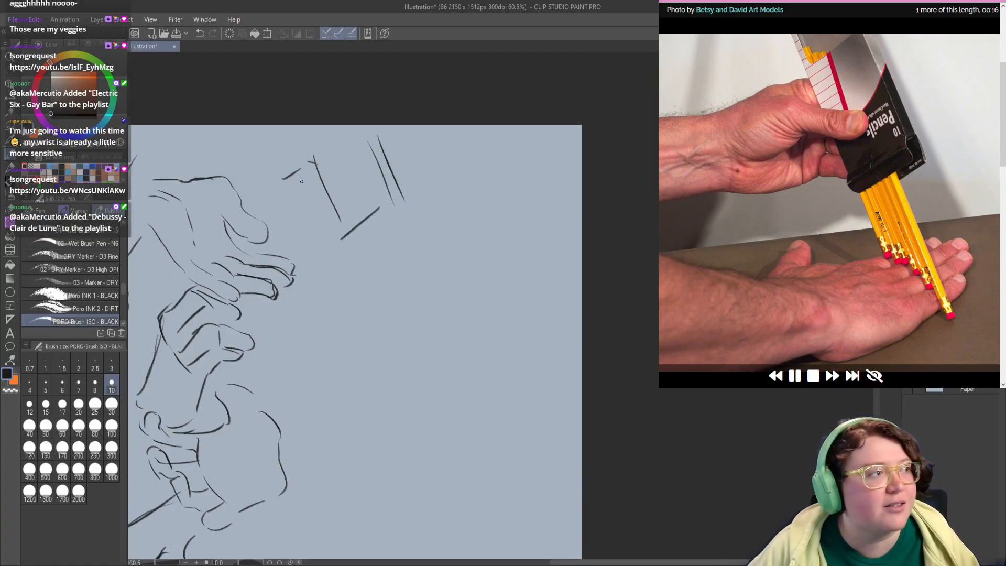
Step: Draw the hand gripping the pencil box, with its rounded thumb, finger lines and lower palm edge
{"action": "mouse_move", "coordinate": [279, 188]}
{"action": "left_mouse_down"}
{"action": "mouse_move", "coordinate": [355, 196]}
{"action": "mouse_move", "coordinate": [355, 260]}
{"action": "mouse_move", "coordinate": [387, 242]}
{"action": "mouse_move", "coordinate": [349, 258]}
{"action": "left_mouse_up"}
{"action": "key", "text": "ctrl+z"}
{"action": "key", "text": "ctrl+z"}
{"action": "mouse_move", "coordinate": [353, 209]}
{"action": "left_mouse_down"}
{"action": "mouse_move", "coordinate": [308, 213]}
{"action": "mouse_move", "coordinate": [303, 254]}
{"action": "mouse_move", "coordinate": [352, 243]}
{"action": "mouse_move", "coordinate": [322, 220]}
{"action": "left_mouse_up"}
{"action": "key", "text": "ctrl+z"}
{"action": "key", "text": "ctrl+z"}
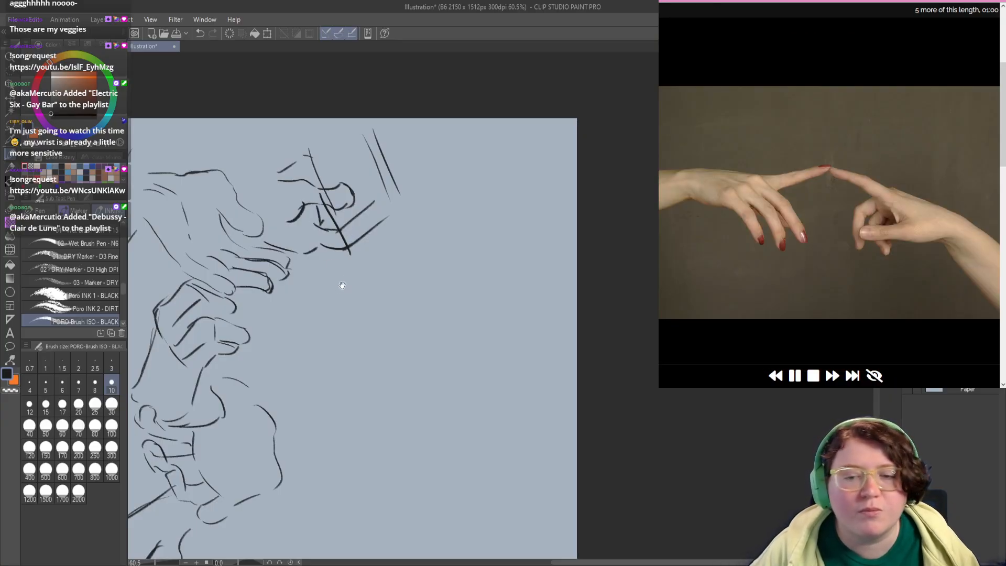
{"action": "left_click_drag", "start_coordinate": [333, 301], "coordinate": [319, 233]}
{"action": "mouse_move", "coordinate": [305, 291]}
{"action": "left_mouse_down"}
{"action": "mouse_move", "coordinate": [302, 255]}
{"action": "mouse_move", "coordinate": [311, 250]}
{"action": "left_mouse_up"}
{"action": "key", "text": "ctrl+z"}
{"action": "left_click_drag", "start_coordinate": [376, 276], "coordinate": [318, 262]}
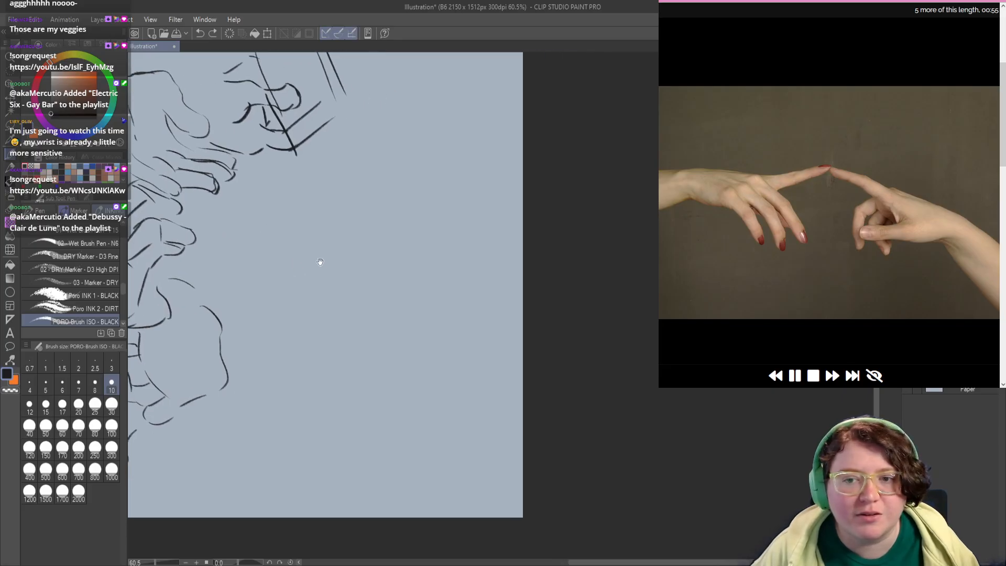
{"action": "mouse_move", "coordinate": [290, 226]}
{"action": "left_mouse_down"}
{"action": "mouse_move", "coordinate": [359, 242]}
{"action": "mouse_move", "coordinate": [413, 222]}
{"action": "left_mouse_up"}
{"action": "key", "text": "ctrl+z"}
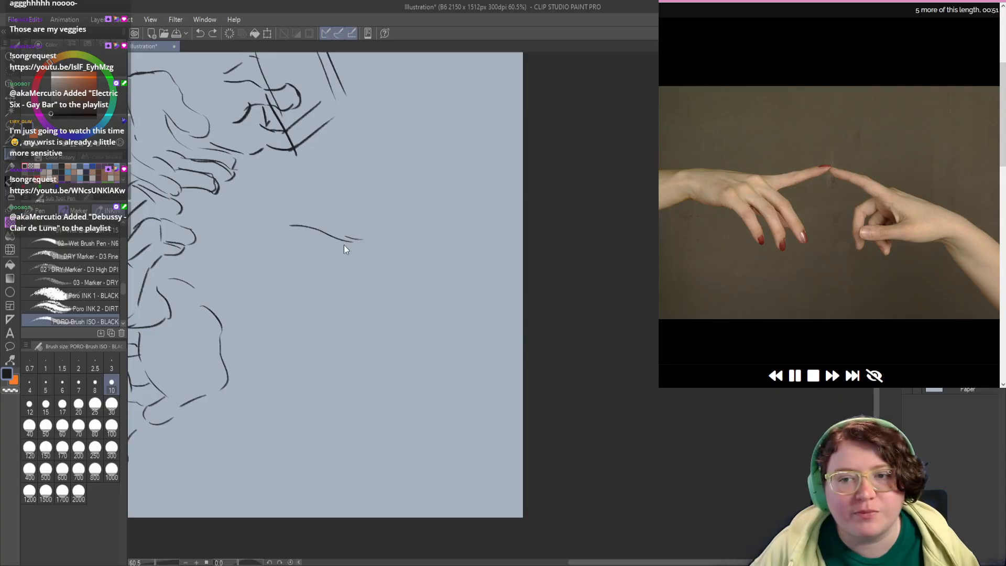
{"action": "left_click_drag", "start_coordinate": [408, 260], "coordinate": [379, 241]}
Step: Draw the left touching hand's remaining drooping fingers, reworking the middle finger into a narrower shape
{"action": "key", "text": "ctrl+z"}
Step: Sketch the left touching hand's upper wrist edge, underside contour and first drooping finger in the empty area
{"action": "mouse_move", "coordinate": [264, 383]}
{"action": "left_mouse_down"}
{"action": "mouse_move", "coordinate": [353, 305]}
{"action": "mouse_move", "coordinate": [322, 343]}
{"action": "left_mouse_up"}
{"action": "mouse_move", "coordinate": [254, 179]}
{"action": "left_mouse_down"}
{"action": "mouse_move", "coordinate": [308, 189]}
{"action": "mouse_move", "coordinate": [324, 230]}
{"action": "mouse_move", "coordinate": [317, 247]}
{"action": "left_mouse_up"}
{"action": "mouse_move", "coordinate": [242, 214]}
{"action": "left_mouse_down"}
{"action": "mouse_move", "coordinate": [331, 253]}
{"action": "mouse_move", "coordinate": [337, 277]}
{"action": "mouse_move", "coordinate": [313, 250]}
{"action": "mouse_move", "coordinate": [333, 278]}
{"action": "left_mouse_up"}
{"action": "left_click_drag", "start_coordinate": [317, 216], "coordinate": [344, 240]}
{"action": "left_click_drag", "start_coordinate": [347, 247], "coordinate": [356, 272]}
{"action": "key", "text": "ctrl+z"}
{"action": "key", "text": "ctrl+z"}
{"action": "mouse_move", "coordinate": [316, 208]}
{"action": "left_mouse_down"}
{"action": "mouse_move", "coordinate": [345, 227]}
{"action": "mouse_move", "coordinate": [358, 270]}
{"action": "left_mouse_up"}
{"action": "key", "text": "ctrl+z"}
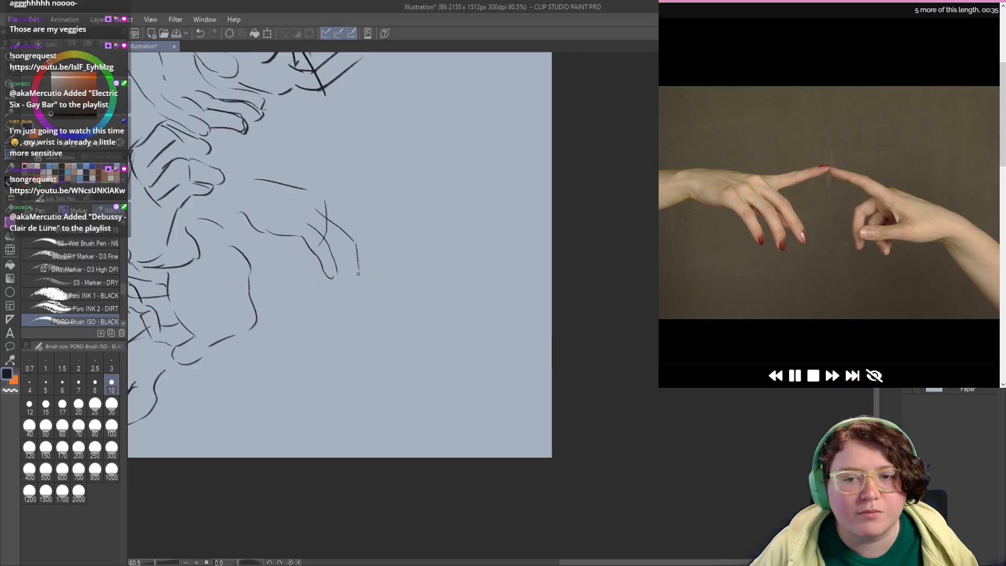
{"action": "key", "text": "ctrl+z"}
{"action": "key", "text": "ctrl+z"}
{"action": "mouse_move", "coordinate": [316, 208]}
{"action": "left_mouse_down"}
{"action": "mouse_move", "coordinate": [349, 228]}
{"action": "mouse_move", "coordinate": [355, 267]}
{"action": "left_mouse_up"}
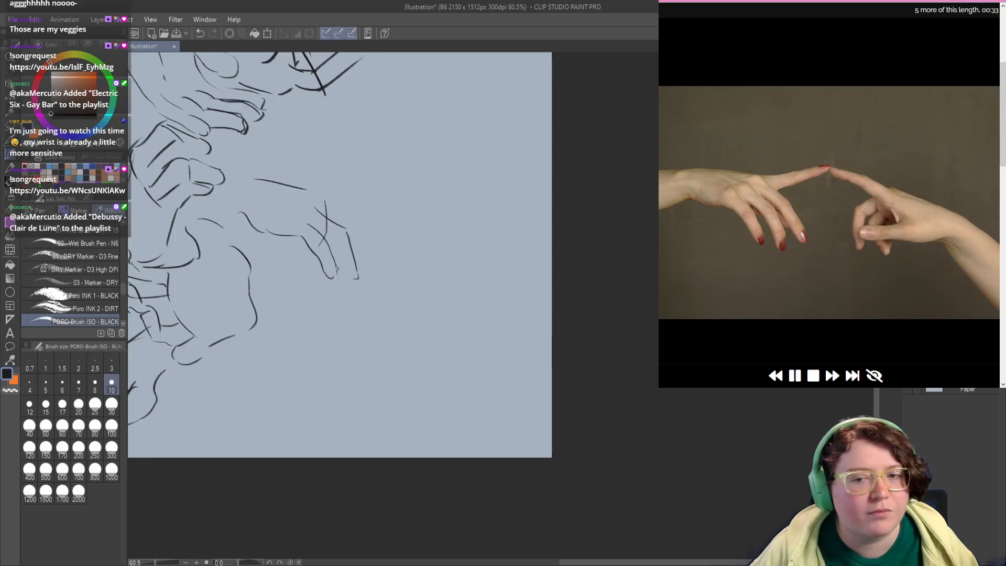
{"action": "mouse_move", "coordinate": [319, 197]}
{"action": "left_mouse_down"}
{"action": "mouse_move", "coordinate": [350, 212]}
{"action": "mouse_move", "coordinate": [369, 249]}
{"action": "left_mouse_up"}
Step: Extend the left hand's pointing index finger with its lower and upper edges
{"action": "left_click_drag", "start_coordinate": [337, 204], "coordinate": [397, 189]}
{"action": "key", "text": "ctrl+z"}
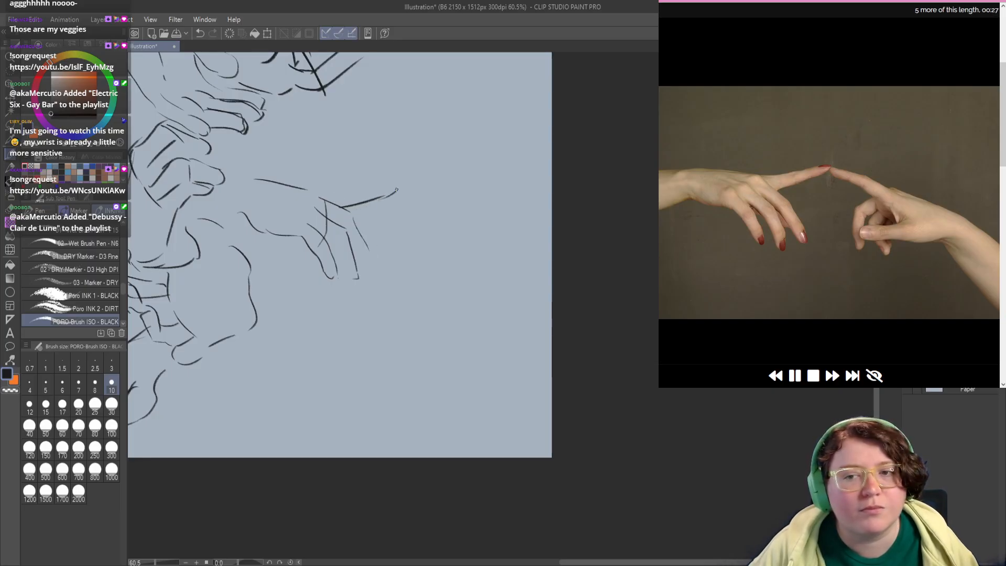
{"action": "left_click_drag", "start_coordinate": [307, 189], "coordinate": [399, 183]}
Step: Sketch the right hand meeting the fingertip, with its extended index finger, curled fingers, thumb and lower wrist edge
{"action": "mouse_move", "coordinate": [452, 197]}
{"action": "left_mouse_down"}
{"action": "mouse_move", "coordinate": [418, 182]}
{"action": "mouse_move", "coordinate": [396, 182]}
{"action": "mouse_move", "coordinate": [397, 191]}
{"action": "left_mouse_up"}
{"action": "key", "text": "ctrl+z"}
{"action": "key", "text": "ctrl+z"}
{"action": "mouse_move", "coordinate": [406, 191]}
{"action": "left_mouse_down"}
{"action": "mouse_move", "coordinate": [453, 219]}
{"action": "mouse_move", "coordinate": [444, 233]}
{"action": "left_mouse_up"}
{"action": "mouse_move", "coordinate": [433, 190]}
{"action": "left_mouse_down"}
{"action": "mouse_move", "coordinate": [466, 217]}
{"action": "mouse_move", "coordinate": [404, 216]}
{"action": "mouse_move", "coordinate": [402, 239]}
{"action": "mouse_move", "coordinate": [413, 262]}
{"action": "mouse_move", "coordinate": [415, 245]}
{"action": "mouse_move", "coordinate": [449, 222]}
{"action": "mouse_move", "coordinate": [460, 249]}
{"action": "mouse_move", "coordinate": [420, 252]}
{"action": "mouse_move", "coordinate": [410, 257]}
{"action": "mouse_move", "coordinate": [417, 267]}
{"action": "mouse_move", "coordinate": [457, 234]}
{"action": "mouse_move", "coordinate": [448, 244]}
{"action": "mouse_move", "coordinate": [409, 235]}
{"action": "mouse_move", "coordinate": [434, 262]}
{"action": "mouse_move", "coordinate": [505, 268]}
{"action": "left_mouse_up"}
{"action": "key", "text": "ctrl+z"}
{"action": "key", "text": "ctrl+z"}
{"action": "key", "text": "ctrl+z"}
{"action": "key", "text": "ctrl+z"}
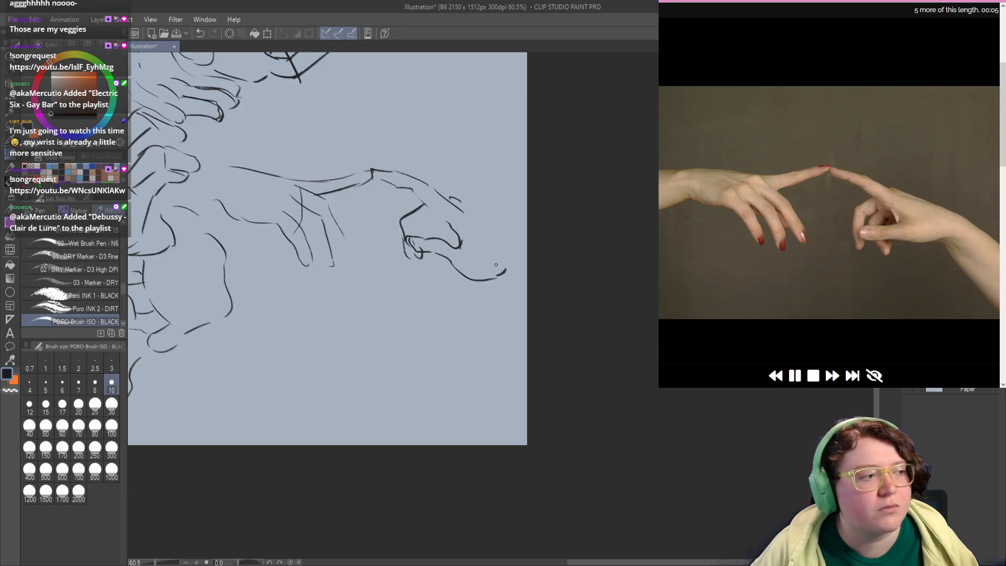
{"action": "mouse_move", "coordinate": [420, 253]}
{"action": "left_mouse_down"}
{"action": "mouse_move", "coordinate": [437, 273]}
{"action": "mouse_move", "coordinate": [440, 256]}
{"action": "mouse_move", "coordinate": [454, 266]}
{"action": "left_mouse_up"}
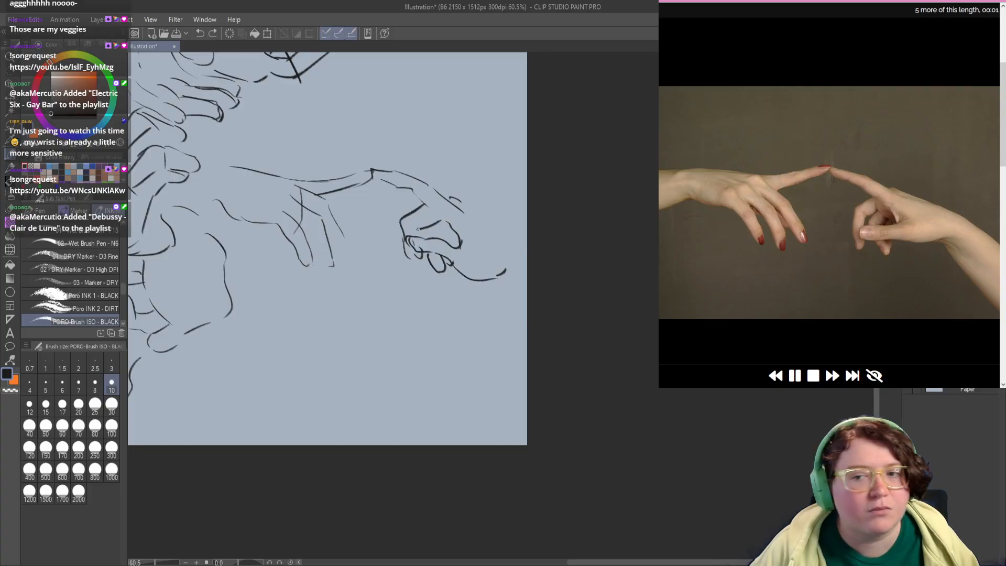
Step: Block in the interlaced hands below the touching hands, with both outer contours, a finger line and the left inner edge
{"action": "left_click_drag", "start_coordinate": [370, 236], "coordinate": [388, 248]}
{"action": "mouse_move", "coordinate": [371, 296]}
{"action": "left_mouse_down"}
{"action": "mouse_move", "coordinate": [386, 317]}
{"action": "mouse_move", "coordinate": [386, 291]}
{"action": "mouse_move", "coordinate": [350, 315]}
{"action": "mouse_move", "coordinate": [287, 287]}
{"action": "left_mouse_up"}
{"action": "key", "text": "ctrl+z"}
{"action": "left_click_drag", "start_coordinate": [297, 278], "coordinate": [387, 259]}
{"action": "key", "text": "ctrl+z"}
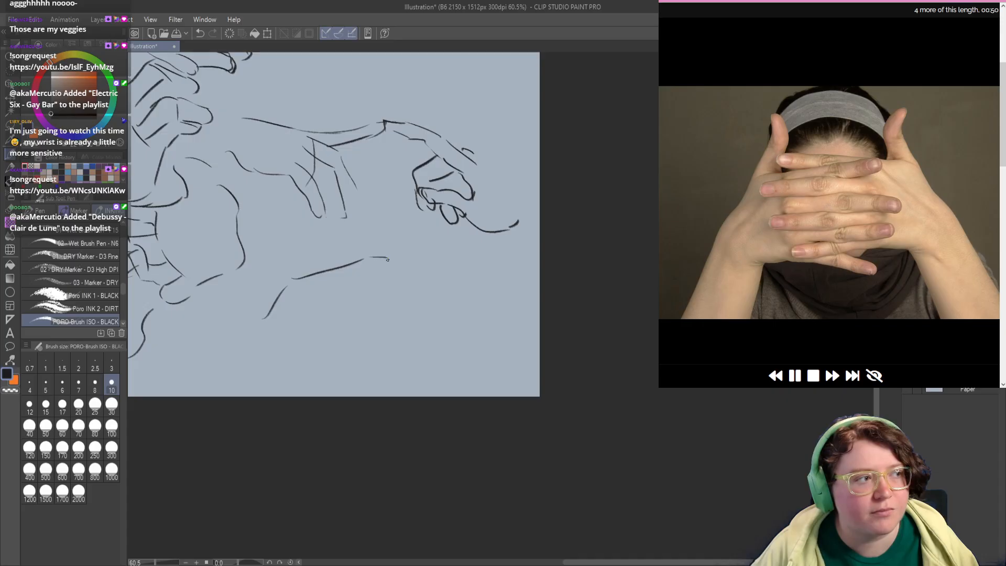
{"action": "mouse_move", "coordinate": [302, 280]}
{"action": "left_mouse_down"}
{"action": "mouse_move", "coordinate": [293, 324]}
{"action": "mouse_move", "coordinate": [303, 302]}
{"action": "mouse_move", "coordinate": [318, 343]}
{"action": "left_mouse_up"}
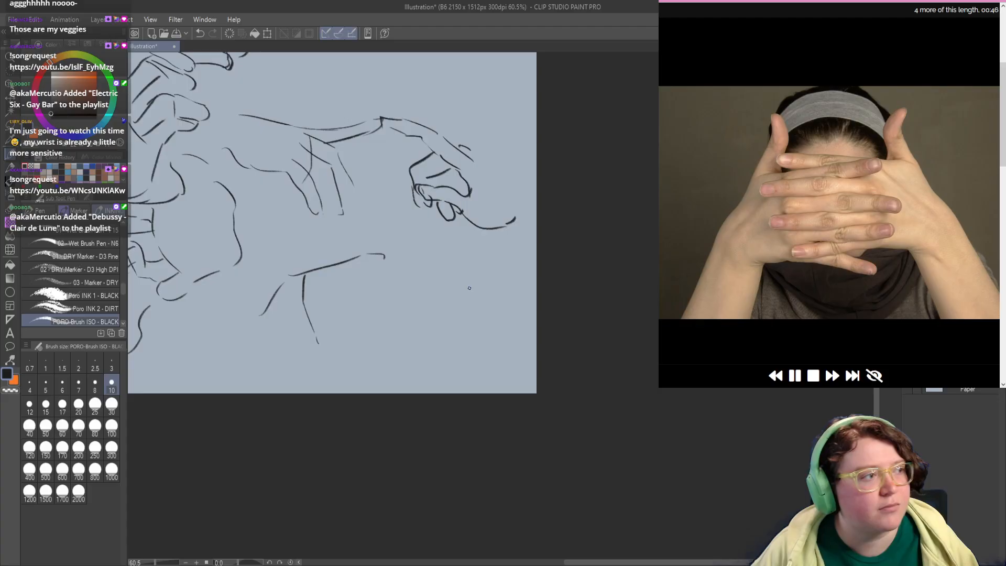
{"action": "left_click_drag", "start_coordinate": [498, 304], "coordinate": [468, 262]}
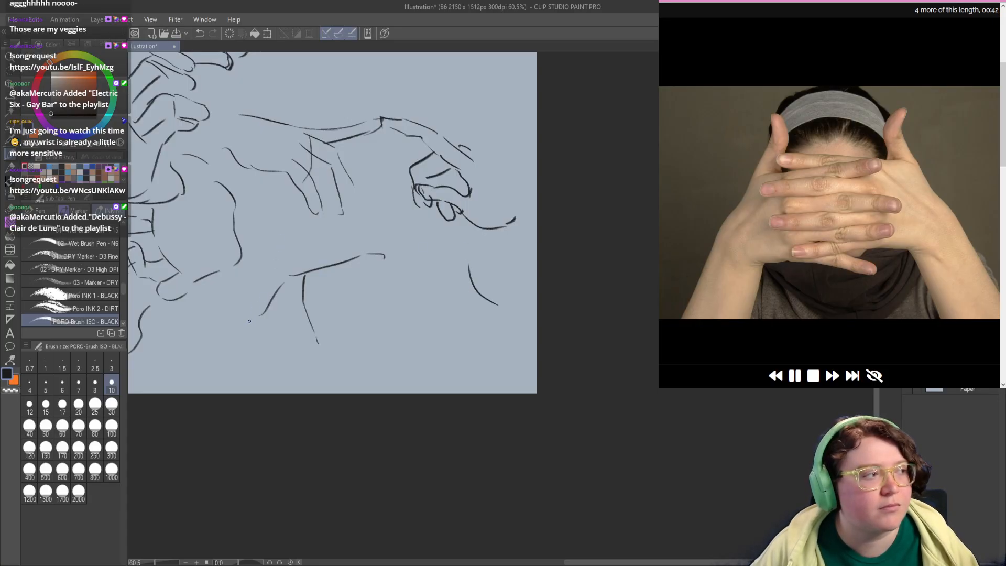
Step: Draw the two raised thumbs of the interlaced hands, joining them to the outer hand contours
{"action": "mouse_move", "coordinate": [249, 321]}
{"action": "left_mouse_down"}
{"action": "mouse_move", "coordinate": [269, 304]}
{"action": "mouse_move", "coordinate": [278, 257]}
{"action": "left_mouse_up"}
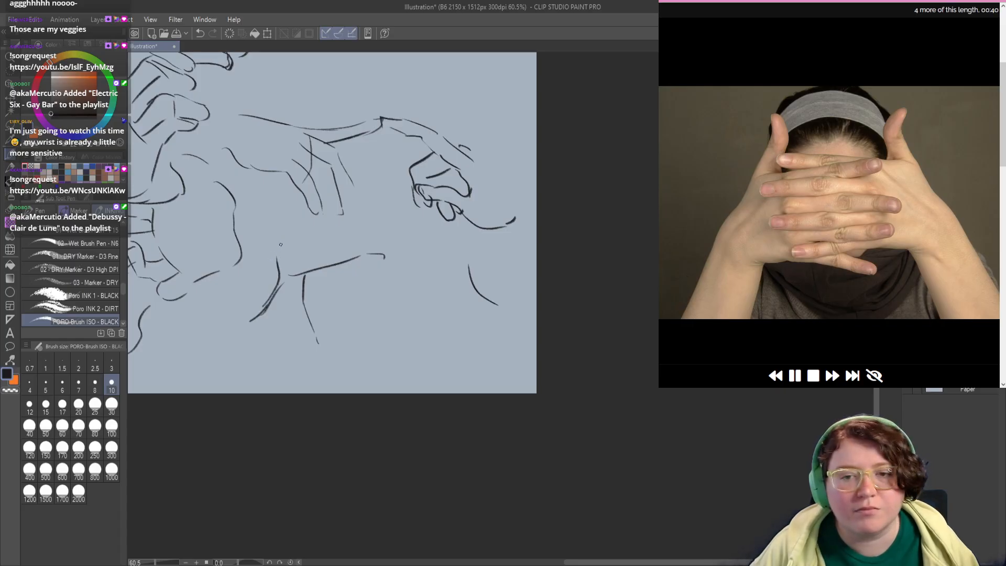
{"action": "key", "text": "ctrl+z"}
{"action": "mouse_move", "coordinate": [269, 294]}
{"action": "left_mouse_down"}
{"action": "mouse_move", "coordinate": [294, 235]}
{"action": "mouse_move", "coordinate": [288, 246]}
{"action": "mouse_move", "coordinate": [288, 208]}
{"action": "mouse_move", "coordinate": [308, 226]}
{"action": "left_mouse_up"}
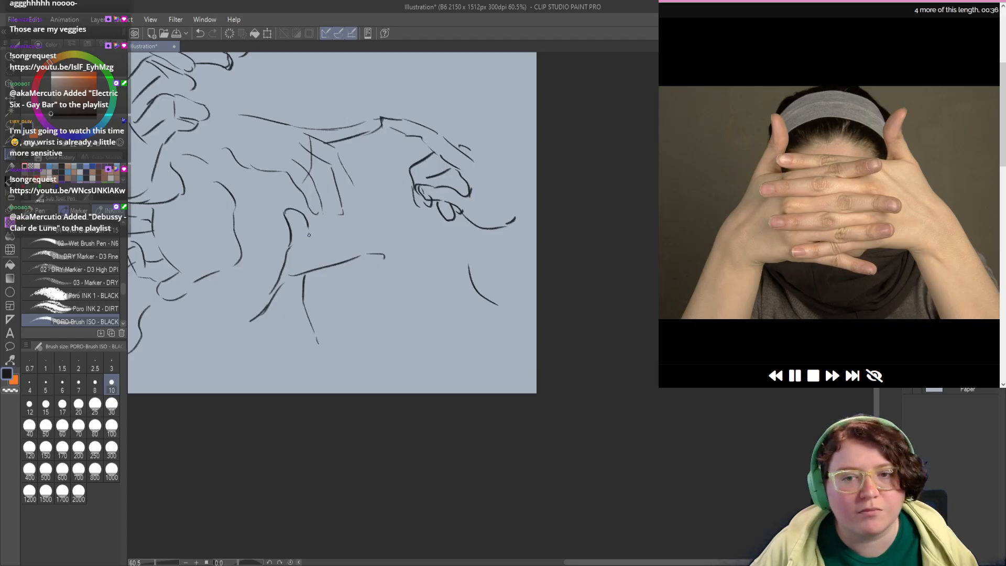
{"action": "left_click_drag", "start_coordinate": [321, 285], "coordinate": [285, 275]}
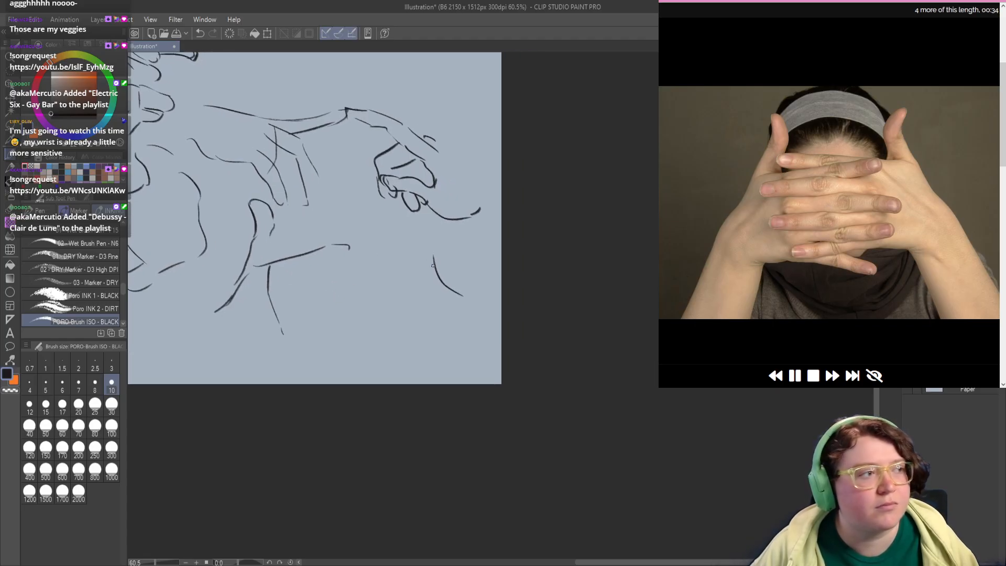
{"action": "mouse_move", "coordinate": [432, 265]}
{"action": "left_mouse_down"}
{"action": "mouse_move", "coordinate": [433, 208]}
{"action": "mouse_move", "coordinate": [399, 231]}
{"action": "mouse_move", "coordinate": [412, 235]}
{"action": "mouse_move", "coordinate": [401, 250]}
{"action": "mouse_move", "coordinate": [326, 225]}
{"action": "mouse_move", "coordinate": [370, 239]}
{"action": "left_mouse_up"}
{"action": "key", "text": "ctrl+z"}
{"action": "key", "text": "ctrl+z"}
Step: Fill the space between the thumbs with the long overlapping interlaced fingers
{"action": "key", "text": "ctrl+z"}
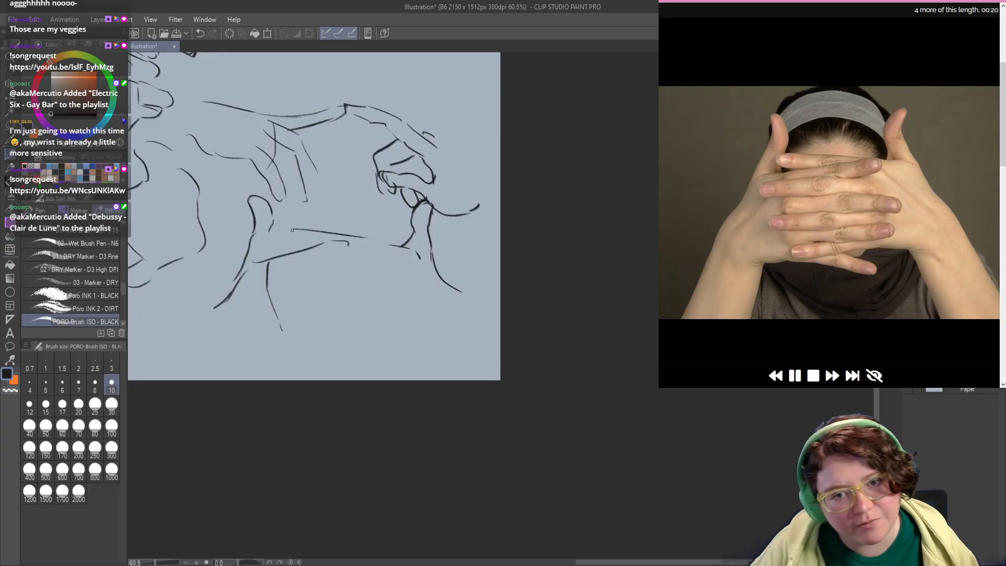
{"action": "mouse_move", "coordinate": [292, 229]}
{"action": "left_mouse_down"}
{"action": "mouse_move", "coordinate": [270, 241]}
{"action": "mouse_move", "coordinate": [309, 247]}
{"action": "mouse_move", "coordinate": [308, 268]}
{"action": "mouse_move", "coordinate": [383, 230]}
{"action": "mouse_move", "coordinate": [389, 241]}
{"action": "mouse_move", "coordinate": [292, 254]}
{"action": "mouse_move", "coordinate": [289, 266]}
{"action": "mouse_move", "coordinate": [394, 277]}
{"action": "mouse_move", "coordinate": [376, 288]}
{"action": "mouse_move", "coordinate": [301, 281]}
{"action": "left_mouse_up"}
{"action": "key", "text": "ctrl+z"}
{"action": "key", "text": "ctrl+z"}
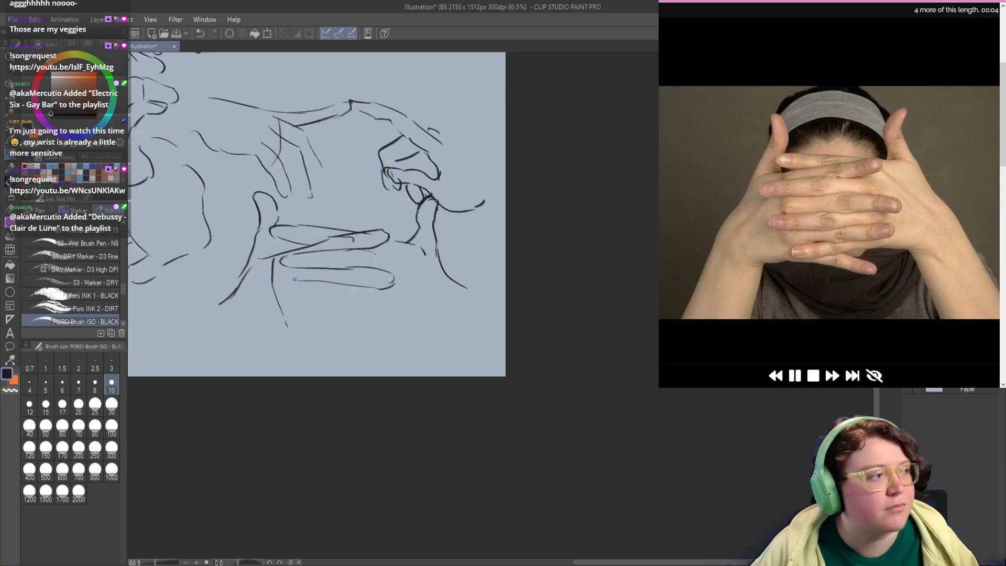
{"action": "key", "text": "ctrl+z"}
{"action": "mouse_move", "coordinate": [376, 289]}
{"action": "left_mouse_down"}
{"action": "mouse_move", "coordinate": [291, 282]}
{"action": "mouse_move", "coordinate": [292, 295]}
{"action": "mouse_move", "coordinate": [363, 300]}
{"action": "left_mouse_up"}
Step: Sketch the foreshortened pointing hand's upright thumb, round index fingertip and folded fingers in the upper empty area
{"action": "scroll", "coordinate": [372, 290], "scroll_direction": "up", "scroll_amount": 5}
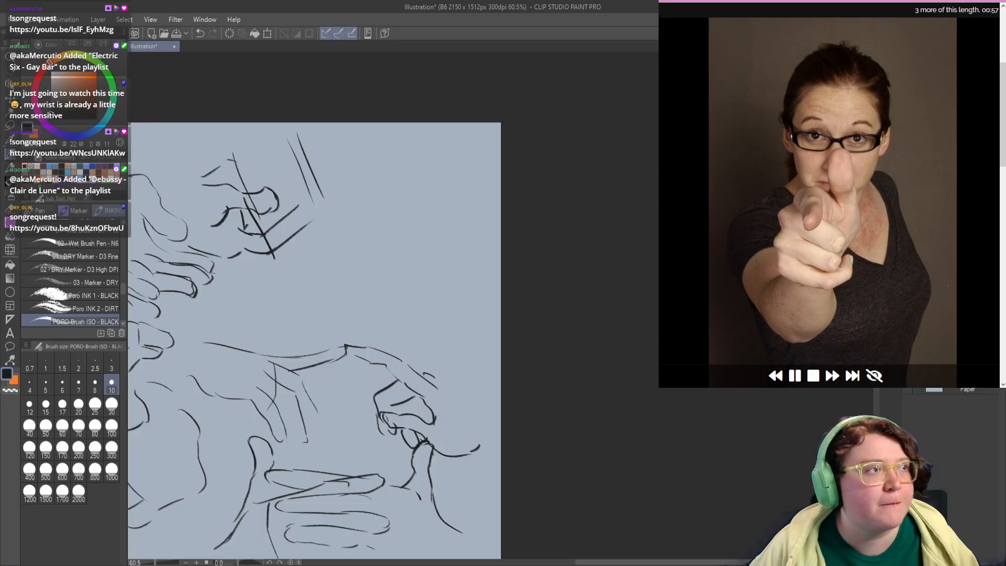
{"action": "left_click_drag", "start_coordinate": [366, 233], "coordinate": [351, 242]}
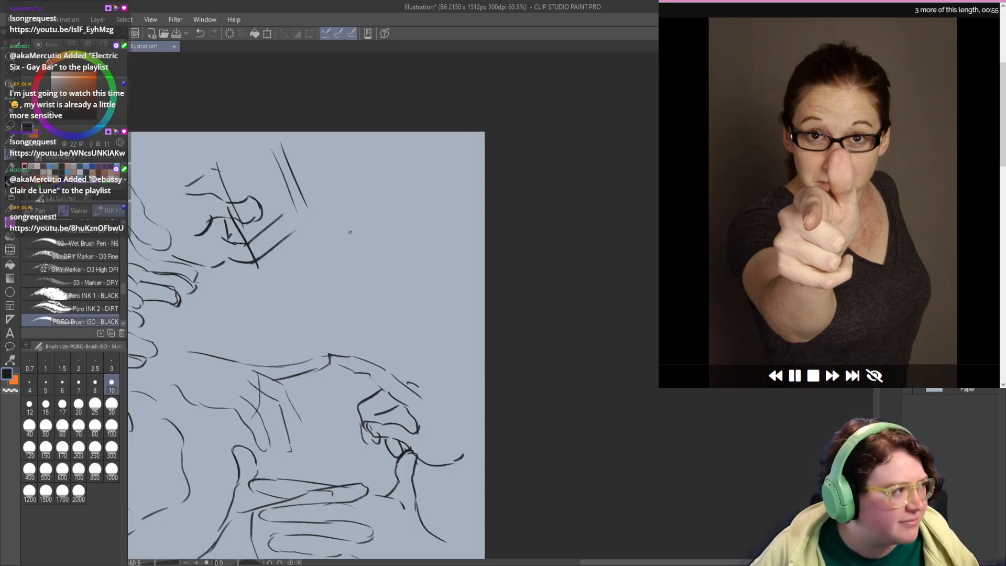
{"action": "mouse_move", "coordinate": [390, 176]}
{"action": "left_mouse_down"}
{"action": "mouse_move", "coordinate": [384, 204]}
{"action": "mouse_move", "coordinate": [414, 183]}
{"action": "mouse_move", "coordinate": [414, 211]}
{"action": "mouse_move", "coordinate": [391, 214]}
{"action": "mouse_move", "coordinate": [389, 226]}
{"action": "mouse_move", "coordinate": [419, 231]}
{"action": "mouse_move", "coordinate": [382, 246]}
{"action": "mouse_move", "coordinate": [378, 222]}
{"action": "mouse_move", "coordinate": [348, 243]}
{"action": "mouse_move", "coordinate": [375, 254]}
{"action": "mouse_move", "coordinate": [366, 265]}
{"action": "mouse_move", "coordinate": [375, 239]}
{"action": "mouse_move", "coordinate": [353, 255]}
{"action": "mouse_move", "coordinate": [332, 244]}
{"action": "mouse_move", "coordinate": [338, 265]}
{"action": "mouse_move", "coordinate": [381, 288]}
{"action": "mouse_move", "coordinate": [400, 269]}
{"action": "mouse_move", "coordinate": [386, 284]}
{"action": "left_mouse_up"}
{"action": "key", "text": "ctrl+z"}
{"action": "key", "text": "ctrl+z"}
{"action": "key", "text": "ctrl+z"}
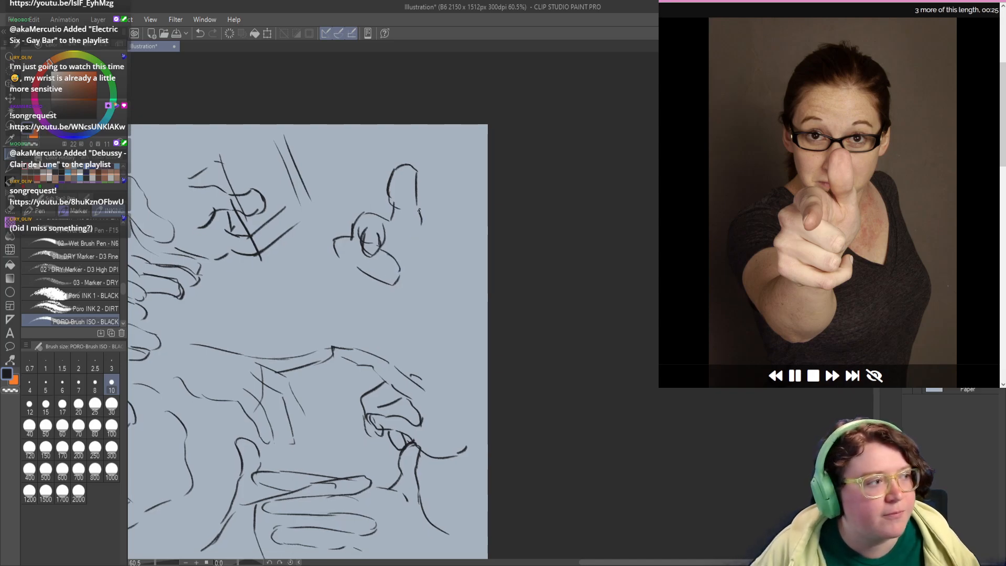
Step: Draw the pointing hand's outer edge from the thumb down to the heel of the palm
{"action": "mouse_move", "coordinate": [418, 206]}
{"action": "left_mouse_down"}
{"action": "mouse_move", "coordinate": [423, 269]}
{"action": "mouse_move", "coordinate": [402, 291]}
{"action": "mouse_move", "coordinate": [379, 288]}
{"action": "left_mouse_up"}
{"action": "key", "text": "ctrl+z"}
{"action": "key", "text": "ctrl+z"}
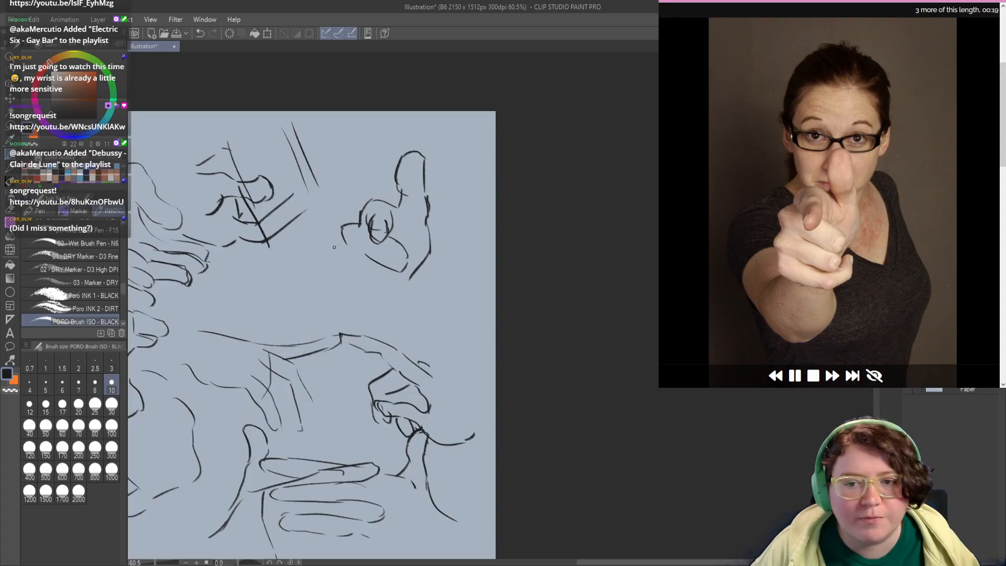
Step: Draw the pointing hand's far side and lower folded fingers, closing the bottom of the fist
{"action": "mouse_move", "coordinate": [348, 245]}
{"action": "left_mouse_down"}
{"action": "mouse_move", "coordinate": [339, 264]}
{"action": "mouse_move", "coordinate": [344, 244]}
{"action": "mouse_move", "coordinate": [340, 283]}
{"action": "mouse_move", "coordinate": [352, 302]}
{"action": "mouse_move", "coordinate": [402, 310]}
{"action": "mouse_move", "coordinate": [422, 291]}
{"action": "left_mouse_up"}
{"action": "key", "text": "ctrl+z"}
{"action": "key", "text": "ctrl+z"}
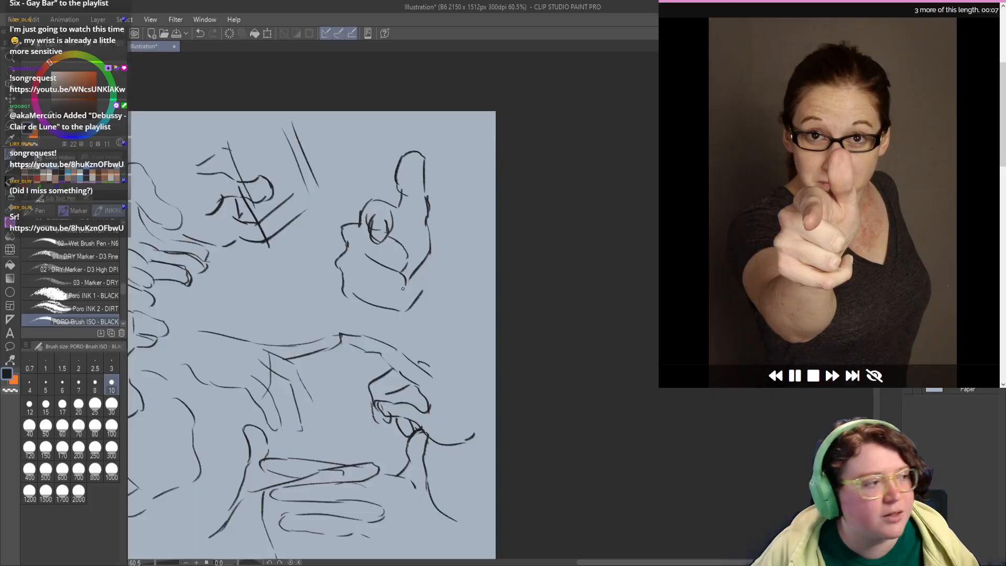
{"action": "left_click_drag", "start_coordinate": [362, 285], "coordinate": [402, 293]}
{"action": "key", "text": "ctrl+z"}
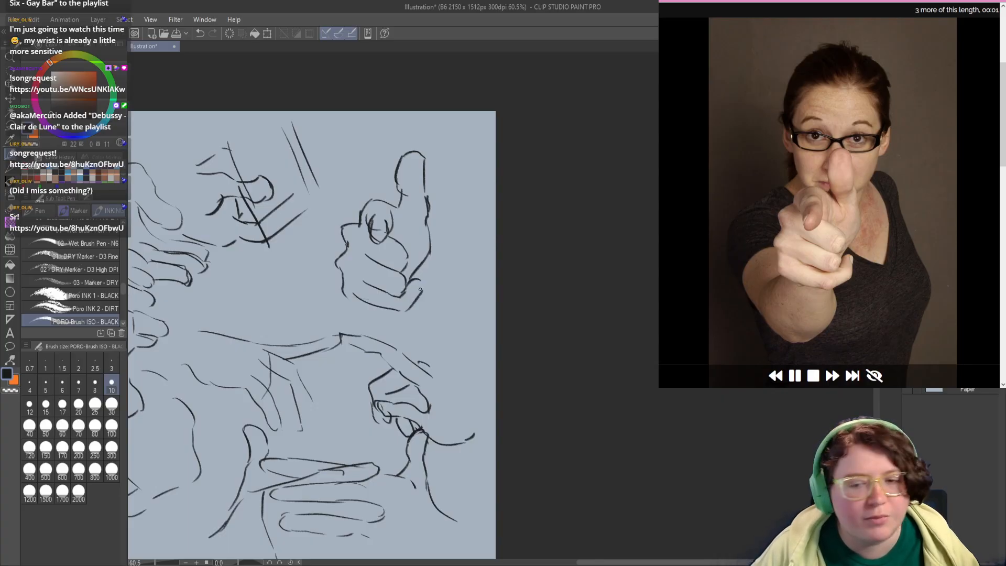
Step: Clear the filled page of hand sketches and add a new layer for the next drawings
{"action": "mouse_move", "coordinate": [416, 285]}
{"action": "left_mouse_down"}
{"action": "mouse_move", "coordinate": [419, 296]}
{"action": "mouse_move", "coordinate": [366, 301]}
{"action": "mouse_move", "coordinate": [424, 330]}
{"action": "mouse_move", "coordinate": [694, 317]}
{"action": "left_mouse_up"}
{"action": "key", "text": "Delete"}
{"action": "key", "text": "ctrl+shift+n"}
{"action": "mouse_move", "coordinate": [287, 273]}
{"action": "left_mouse_down"}
{"action": "mouse_move", "coordinate": [589, 286]}
{"action": "mouse_move", "coordinate": [281, 289]}
{"action": "mouse_move", "coordinate": [328, 251]}
{"action": "left_mouse_up"}
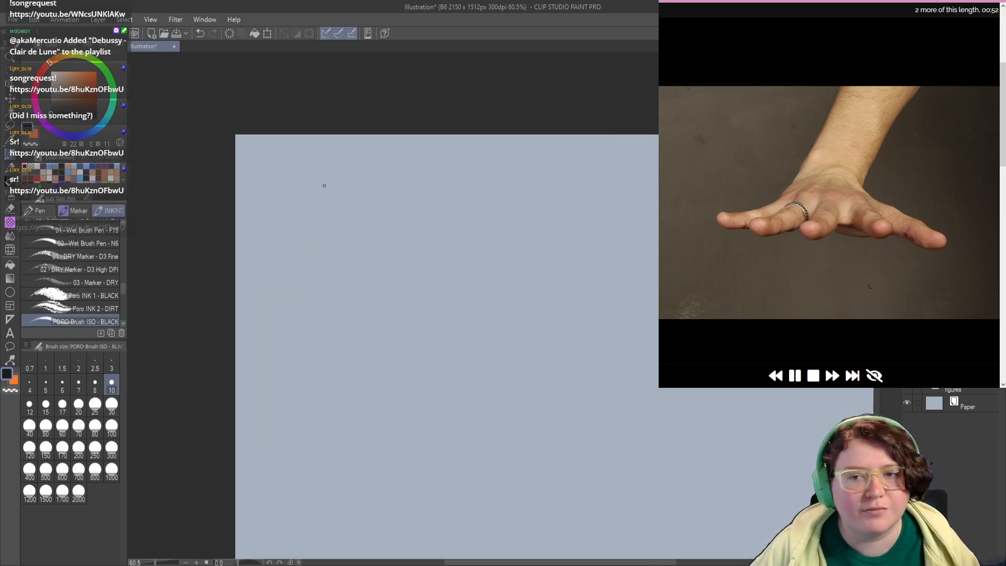
Step: Sketch the outstretched hand's forearm sides, wrist line and straight little-finger edge in the upper corner of the empty canvas
{"action": "mouse_move", "coordinate": [333, 158]}
{"action": "left_mouse_down"}
{"action": "mouse_move", "coordinate": [310, 200]}
{"action": "mouse_move", "coordinate": [347, 196]}
{"action": "left_mouse_up"}
{"action": "key", "text": "ctrl+z"}
{"action": "mouse_move", "coordinate": [350, 196]}
{"action": "left_mouse_down"}
{"action": "mouse_move", "coordinate": [362, 216]}
{"action": "mouse_move", "coordinate": [390, 168]}
{"action": "left_mouse_up"}
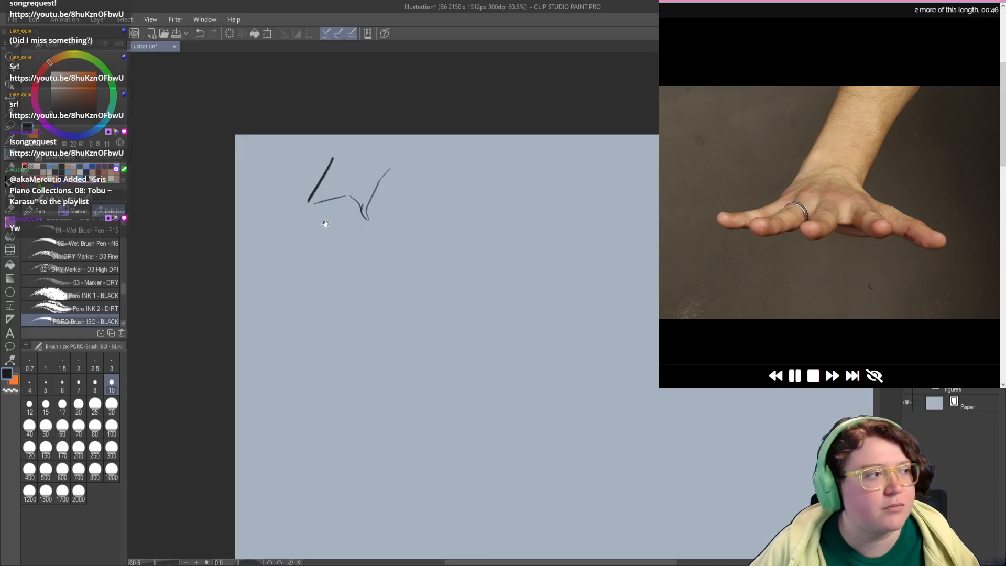
{"action": "mouse_move", "coordinate": [326, 224]}
{"action": "left_mouse_down"}
{"action": "mouse_move", "coordinate": [307, 205]}
{"action": "mouse_move", "coordinate": [273, 229]}
{"action": "left_mouse_up"}
{"action": "key", "text": "ctrl+z"}
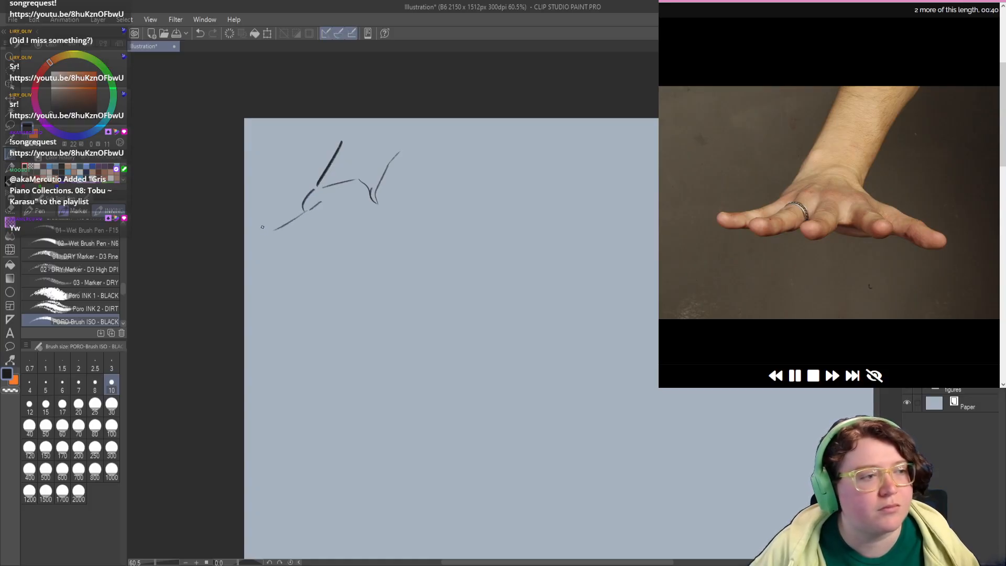
{"action": "key", "text": "ctrl+z"}
{"action": "left_click_drag", "start_coordinate": [320, 202], "coordinate": [264, 231]}
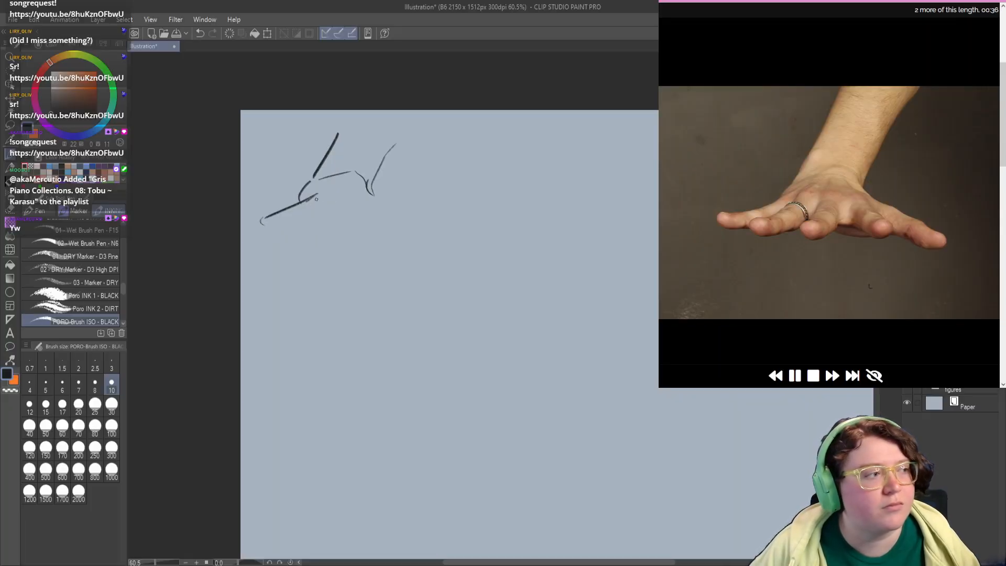
Step: Add the outstretched hand's knuckle arcs, its extended thumb and the lower edge of the palm
{"action": "mouse_move", "coordinate": [316, 199]}
{"action": "left_mouse_down"}
{"action": "mouse_move", "coordinate": [339, 196]}
{"action": "mouse_move", "coordinate": [351, 211]}
{"action": "mouse_move", "coordinate": [373, 208]}
{"action": "mouse_move", "coordinate": [404, 240]}
{"action": "left_mouse_up"}
{"action": "mouse_move", "coordinate": [332, 227]}
{"action": "left_mouse_down"}
{"action": "mouse_move", "coordinate": [427, 238]}
{"action": "mouse_move", "coordinate": [419, 220]}
{"action": "mouse_move", "coordinate": [395, 214]}
{"action": "mouse_move", "coordinate": [430, 232]}
{"action": "mouse_move", "coordinate": [401, 231]}
{"action": "left_mouse_up"}
{"action": "key", "text": "ctrl+z"}
{"action": "key", "text": "ctrl+z"}
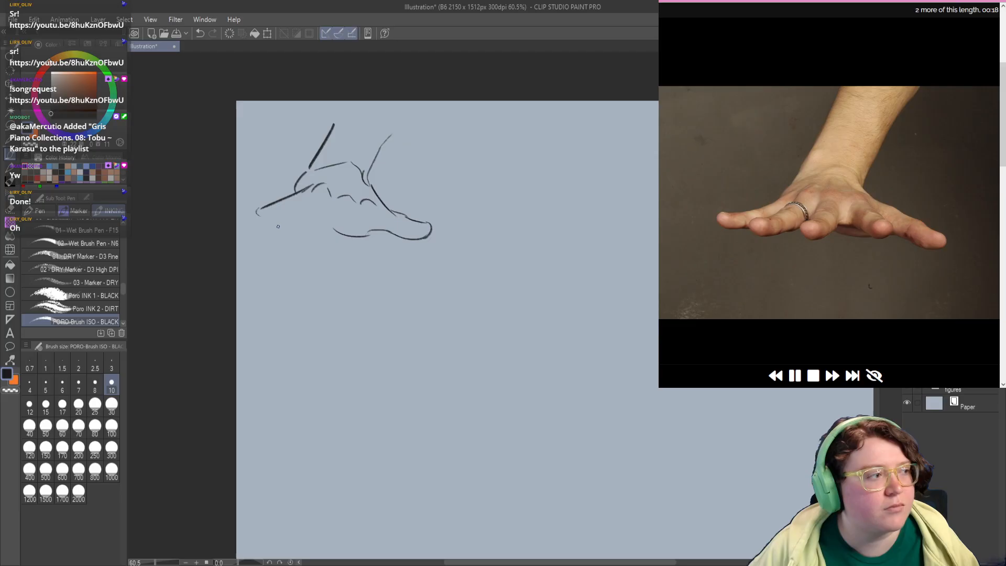
{"action": "mouse_move", "coordinate": [277, 219]}
{"action": "left_mouse_down"}
{"action": "mouse_move", "coordinate": [296, 229]}
{"action": "mouse_move", "coordinate": [255, 223]}
{"action": "mouse_move", "coordinate": [280, 225]}
{"action": "left_mouse_up"}
{"action": "key", "text": "ctrl+z"}
{"action": "key", "text": "ctrl+z"}
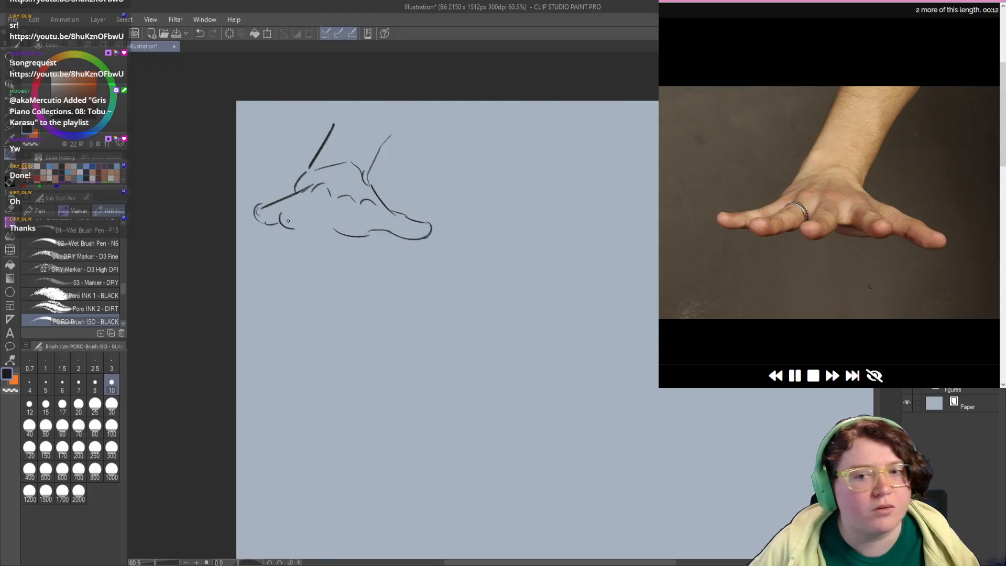
Step: Draw the outstretched hand's foreshortened fingers with rounded tips between the little finger and the thumb
{"action": "key", "text": "ctrl+z"}
{"action": "key", "text": "ctrl+z"}
{"action": "key", "text": "ctrl+z"}
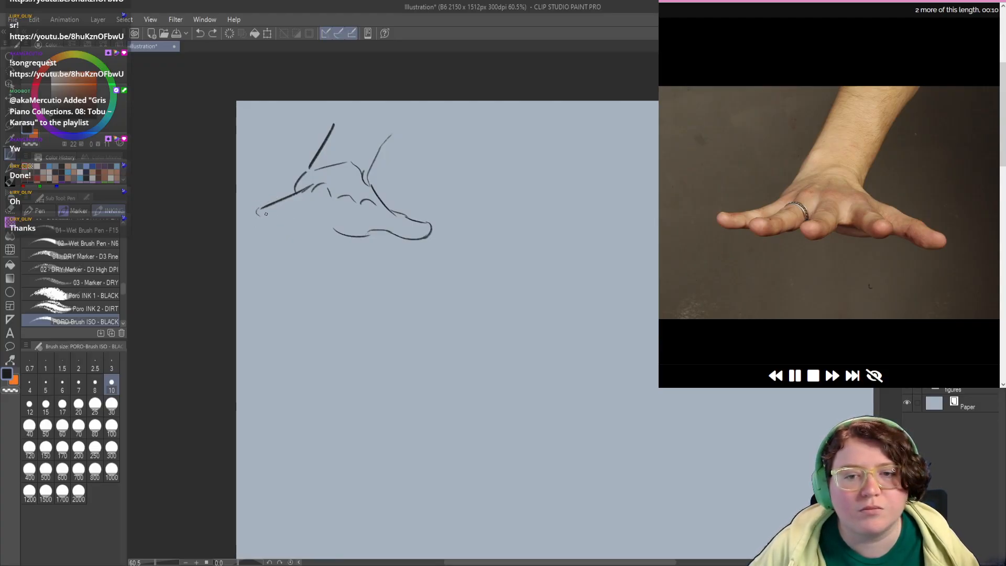
{"action": "mouse_move", "coordinate": [260, 208]}
{"action": "left_mouse_down"}
{"action": "mouse_move", "coordinate": [293, 221]}
{"action": "mouse_move", "coordinate": [279, 209]}
{"action": "mouse_move", "coordinate": [274, 229]}
{"action": "mouse_move", "coordinate": [319, 215]}
{"action": "mouse_move", "coordinate": [339, 234]}
{"action": "mouse_move", "coordinate": [336, 204]}
{"action": "mouse_move", "coordinate": [321, 242]}
{"action": "mouse_move", "coordinate": [339, 234]}
{"action": "mouse_move", "coordinate": [378, 246]}
{"action": "left_mouse_up"}
{"action": "key", "text": "ctrl+z"}
{"action": "key", "text": "ctrl+z"}
{"action": "mouse_move", "coordinate": [397, 290]}
{"action": "left_mouse_down"}
{"action": "mouse_move", "coordinate": [378, 309]}
{"action": "mouse_move", "coordinate": [375, 240]}
{"action": "left_mouse_up"}
{"action": "mouse_move", "coordinate": [339, 281]}
{"action": "left_mouse_down"}
{"action": "mouse_move", "coordinate": [318, 273]}
{"action": "mouse_move", "coordinate": [289, 318]}
{"action": "left_mouse_up"}
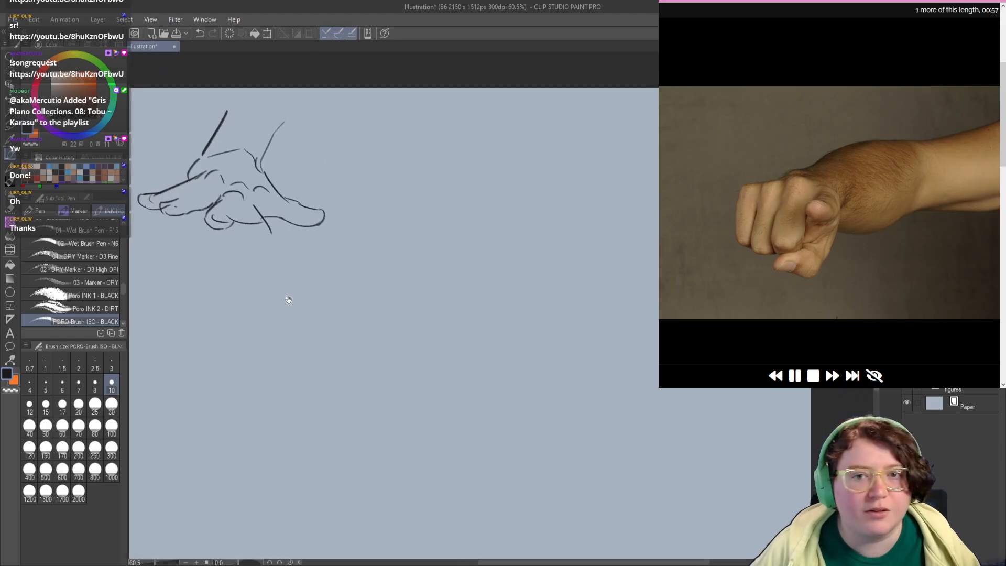
Step: Sketch the pointing fist's wrist contour, knuckle line and outermost curled finger beside the outstretched hand
{"action": "left_click_drag", "start_coordinate": [368, 157], "coordinate": [302, 197]}
{"action": "mouse_move", "coordinate": [371, 158]}
{"action": "left_mouse_down"}
{"action": "mouse_move", "coordinate": [305, 208]}
{"action": "mouse_move", "coordinate": [334, 216]}
{"action": "left_mouse_up"}
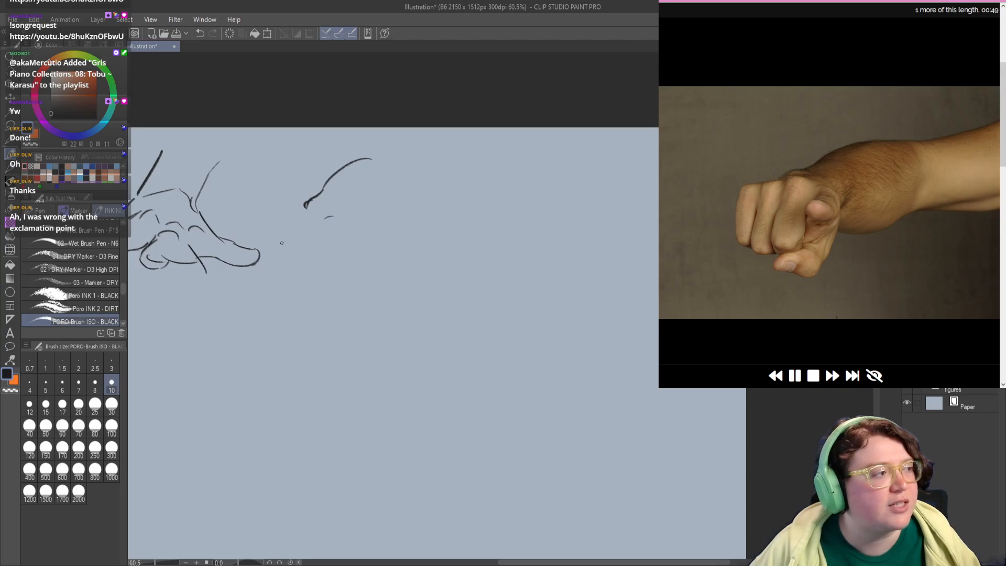
{"action": "left_click_drag", "start_coordinate": [262, 266], "coordinate": [264, 252]}
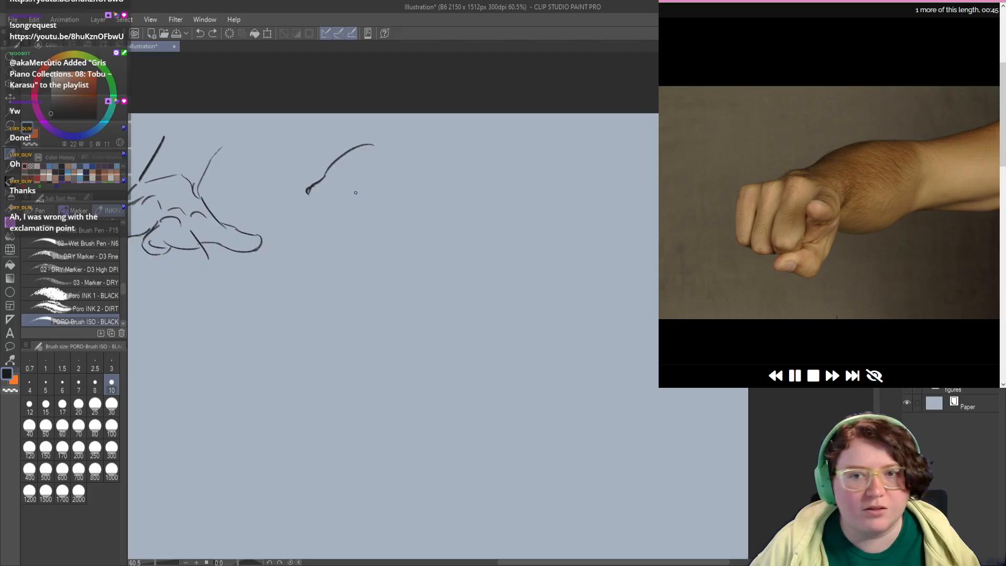
{"action": "mouse_move", "coordinate": [353, 194]}
{"action": "left_mouse_down"}
{"action": "mouse_move", "coordinate": [286, 201]}
{"action": "mouse_move", "coordinate": [286, 242]}
{"action": "mouse_move", "coordinate": [328, 248]}
{"action": "mouse_move", "coordinate": [316, 247]}
{"action": "left_mouse_up"}
{"action": "key", "text": "ctrl+z"}
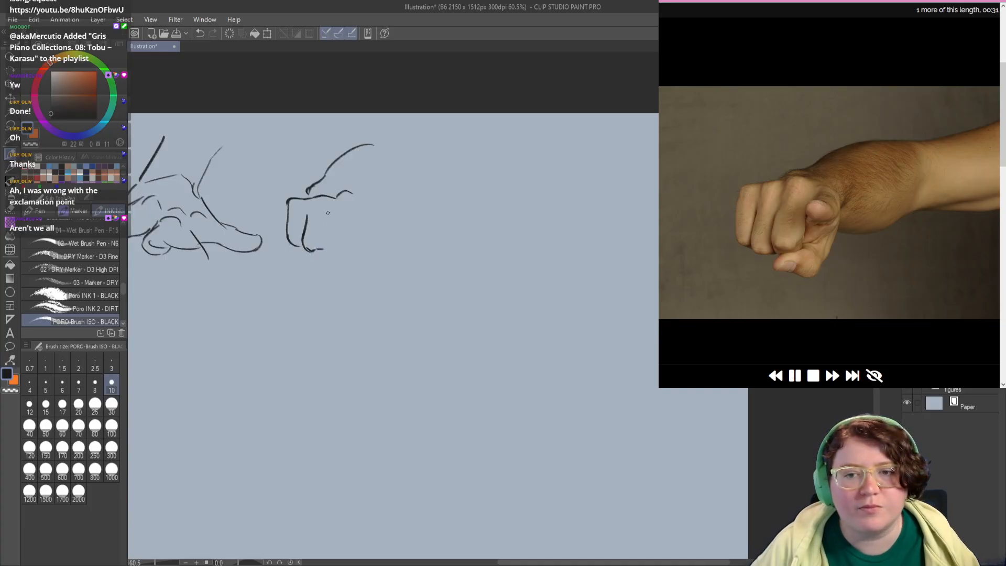
Step: Divide the fist into its remaining curled fingers with short vertical lines and closed lower ends
{"action": "mouse_move", "coordinate": [329, 212]}
{"action": "left_mouse_down"}
{"action": "mouse_move", "coordinate": [323, 242]}
{"action": "mouse_move", "coordinate": [349, 254]}
{"action": "left_mouse_up"}
{"action": "key", "text": "ctrl+z"}
{"action": "left_click_drag", "start_coordinate": [356, 215], "coordinate": [349, 247]}
{"action": "key", "text": "ctrl+z"}
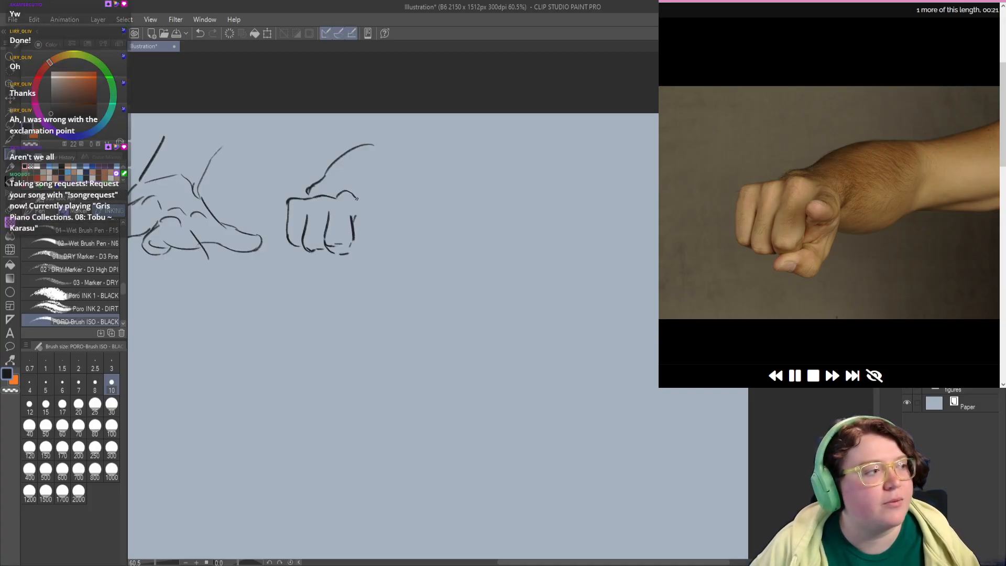
Step: Add the thumb beneath the fist, the hand's outer side and the round foreshortened index fingertip
{"action": "mouse_move", "coordinate": [344, 187]}
{"action": "left_mouse_down"}
{"action": "mouse_move", "coordinate": [379, 208]}
{"action": "mouse_move", "coordinate": [371, 259]}
{"action": "mouse_move", "coordinate": [318, 266]}
{"action": "mouse_move", "coordinate": [351, 277]}
{"action": "mouse_move", "coordinate": [345, 270]}
{"action": "mouse_move", "coordinate": [369, 266]}
{"action": "mouse_move", "coordinate": [364, 252]}
{"action": "mouse_move", "coordinate": [320, 255]}
{"action": "mouse_move", "coordinate": [322, 271]}
{"action": "mouse_move", "coordinate": [357, 271]}
{"action": "left_mouse_up"}
{"action": "key", "text": "ctrl+z"}
{"action": "key", "text": "ctrl+z"}
{"action": "key", "text": "ctrl+z"}
{"action": "key", "text": "ctrl+z"}
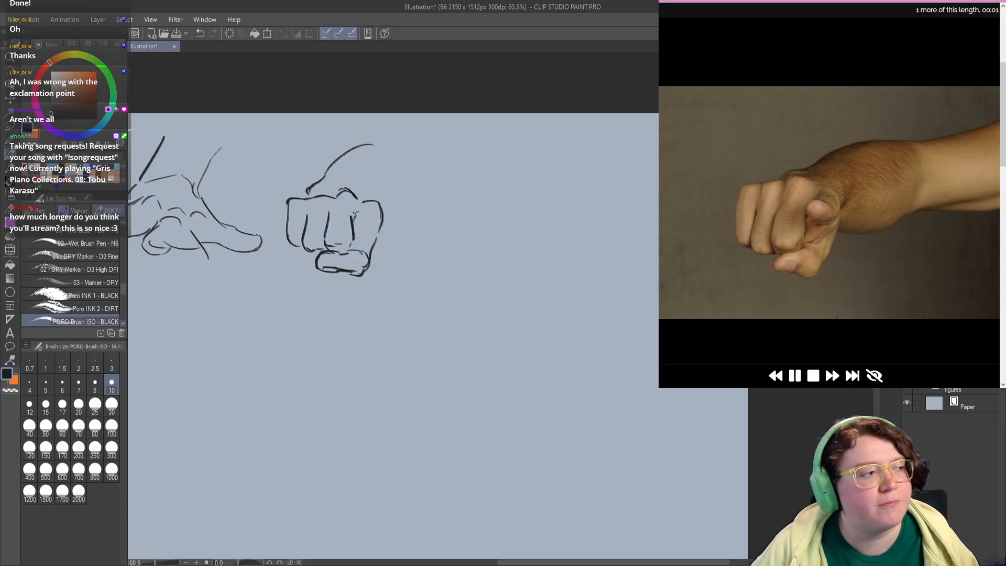
{"action": "mouse_move", "coordinate": [359, 211]}
{"action": "left_mouse_down"}
{"action": "mouse_move", "coordinate": [353, 231]}
{"action": "mouse_move", "coordinate": [377, 223]}
{"action": "mouse_move", "coordinate": [358, 231]}
{"action": "mouse_move", "coordinate": [377, 212]}
{"action": "mouse_move", "coordinate": [370, 229]}
{"action": "left_mouse_up"}
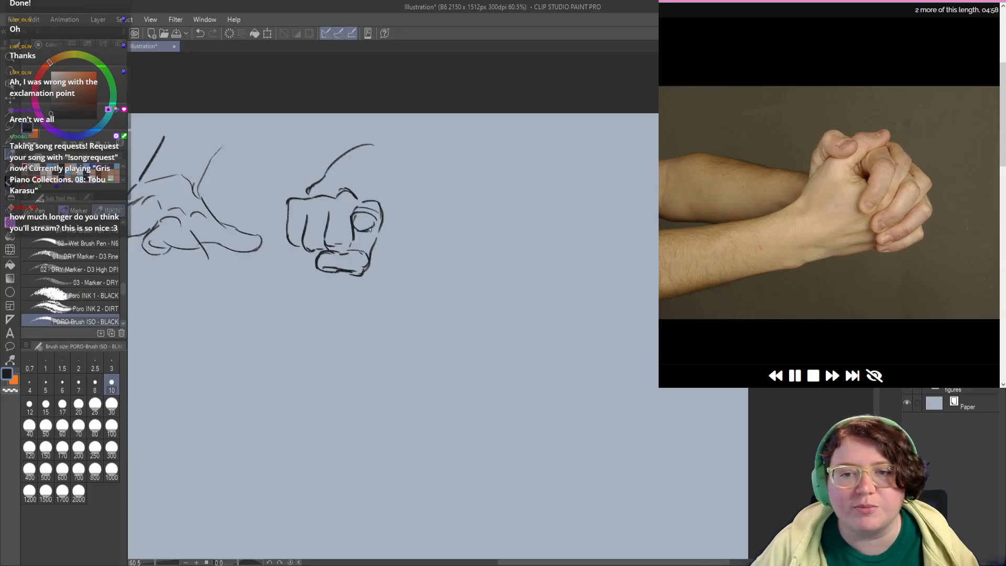
Step: Start the clasped hands below the outstretched hand with the near thumb's contour and rounded tip
{"action": "mouse_move", "coordinate": [302, 326]}
{"action": "left_mouse_down"}
{"action": "mouse_move", "coordinate": [399, 290]}
{"action": "mouse_move", "coordinate": [316, 310]}
{"action": "left_mouse_up"}
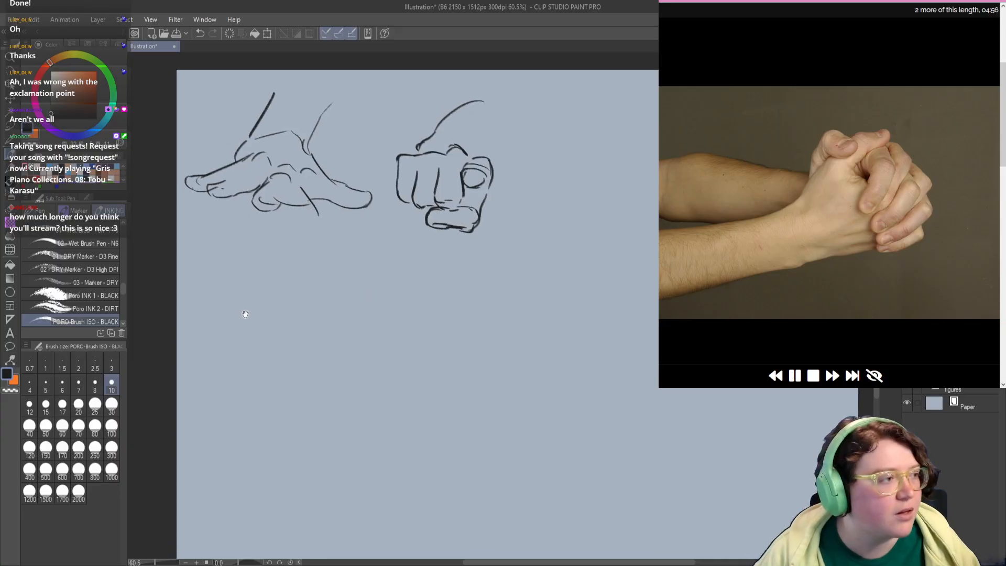
{"action": "left_click_drag", "start_coordinate": [245, 314], "coordinate": [248, 257]}
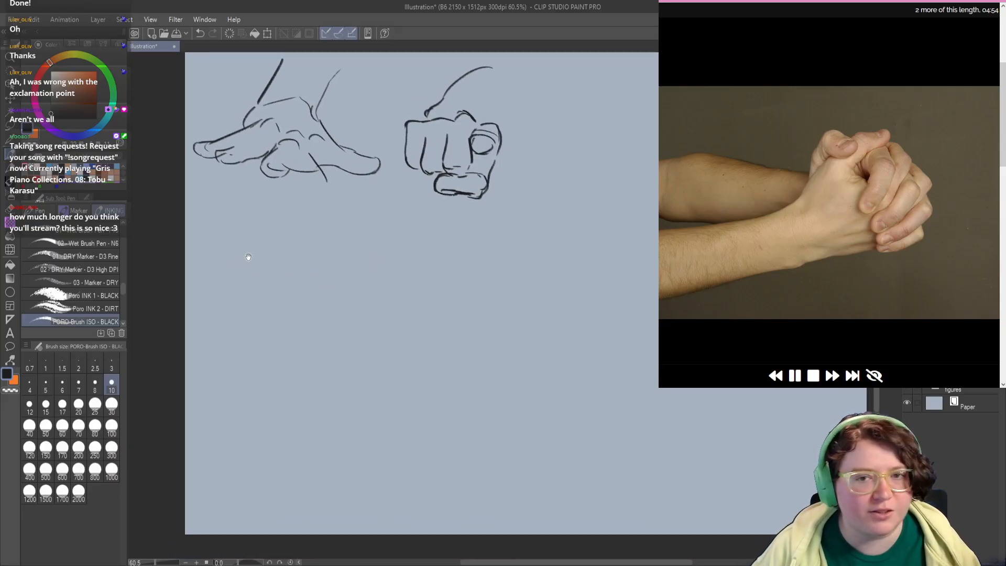
{"action": "mouse_move", "coordinate": [243, 295]}
{"action": "left_mouse_down"}
{"action": "mouse_move", "coordinate": [238, 288]}
{"action": "mouse_move", "coordinate": [237, 299]}
{"action": "mouse_move", "coordinate": [266, 267]}
{"action": "mouse_move", "coordinate": [248, 317]}
{"action": "left_mouse_up"}
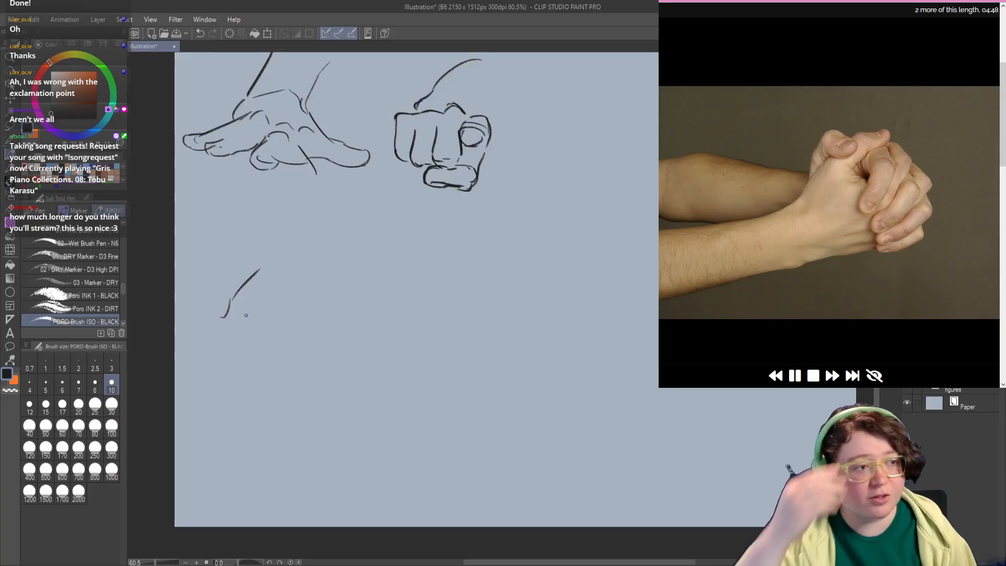
{"action": "left_click_drag", "start_coordinate": [316, 291], "coordinate": [317, 273]}
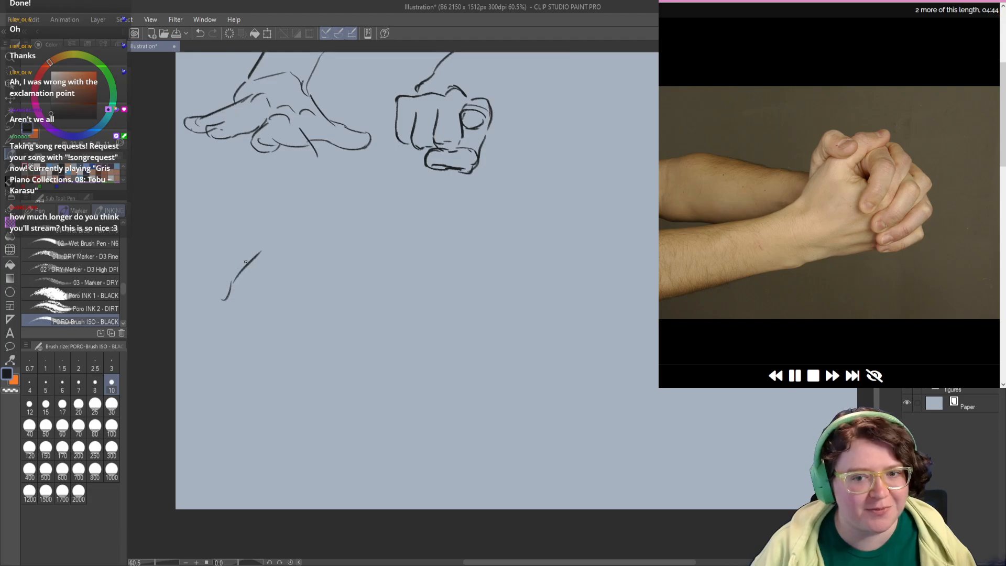
{"action": "mouse_move", "coordinate": [236, 276]}
{"action": "left_mouse_down"}
{"action": "mouse_move", "coordinate": [248, 234]}
{"action": "mouse_move", "coordinate": [278, 222]}
{"action": "mouse_move", "coordinate": [298, 240]}
{"action": "mouse_move", "coordinate": [293, 257]}
{"action": "mouse_move", "coordinate": [262, 248]}
{"action": "mouse_move", "coordinate": [283, 257]}
{"action": "mouse_move", "coordinate": [229, 276]}
{"action": "mouse_move", "coordinate": [238, 282]}
{"action": "left_mouse_up"}
{"action": "key", "text": "ctrl+z"}
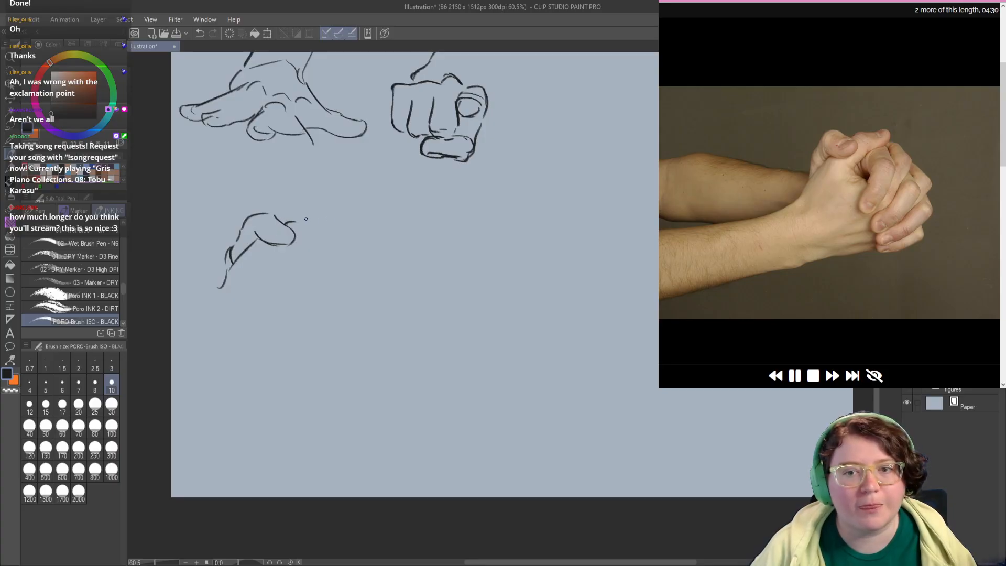
Step: Draw the clasped hands' upper knuckle next to the thumb and the first long bent finger below it
{"action": "mouse_move", "coordinate": [302, 222]}
{"action": "left_mouse_down"}
{"action": "mouse_move", "coordinate": [337, 222]}
{"action": "mouse_move", "coordinate": [279, 261]}
{"action": "mouse_move", "coordinate": [292, 266]}
{"action": "left_mouse_up"}
{"action": "key", "text": "ctrl+z"}
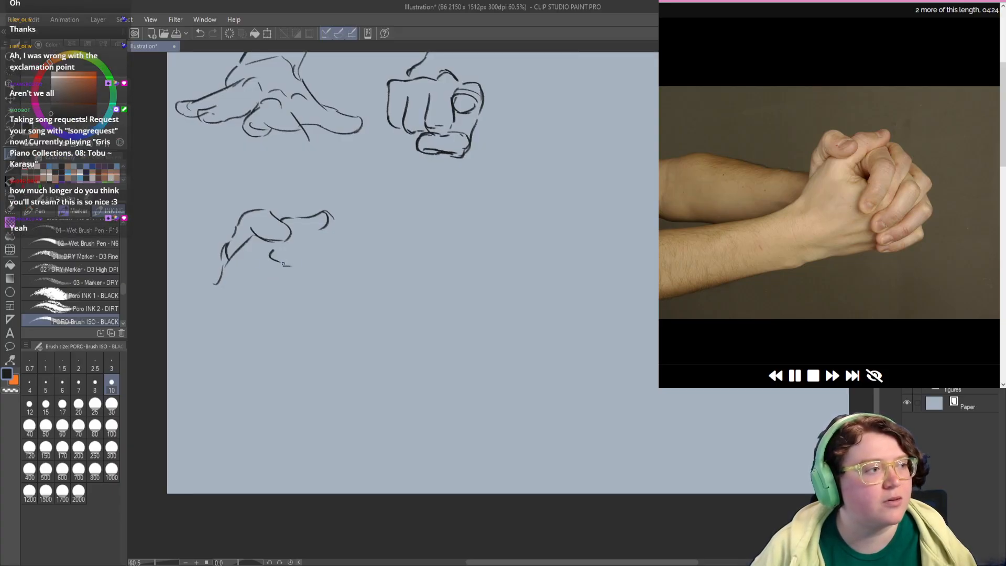
{"action": "mouse_move", "coordinate": [297, 230]}
{"action": "left_mouse_down"}
{"action": "mouse_move", "coordinate": [312, 234]}
{"action": "mouse_move", "coordinate": [316, 259]}
{"action": "mouse_move", "coordinate": [294, 285]}
{"action": "left_mouse_up"}
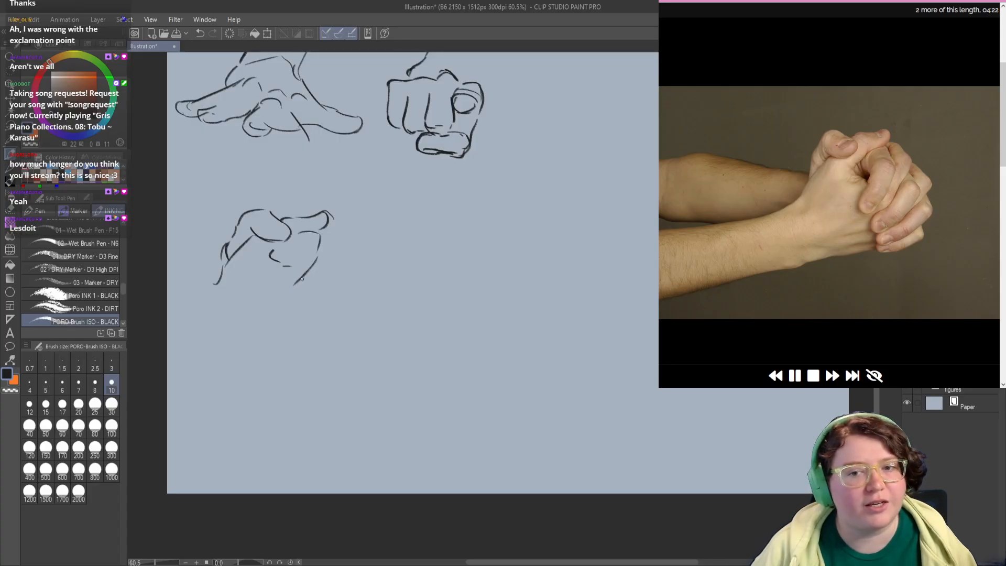
{"action": "mouse_move", "coordinate": [319, 240]}
{"action": "left_mouse_down"}
{"action": "mouse_move", "coordinate": [285, 298]}
{"action": "mouse_move", "coordinate": [300, 260]}
{"action": "mouse_move", "coordinate": [293, 246]}
{"action": "mouse_move", "coordinate": [315, 265]}
{"action": "left_mouse_up"}
{"action": "key", "text": "ctrl+z"}
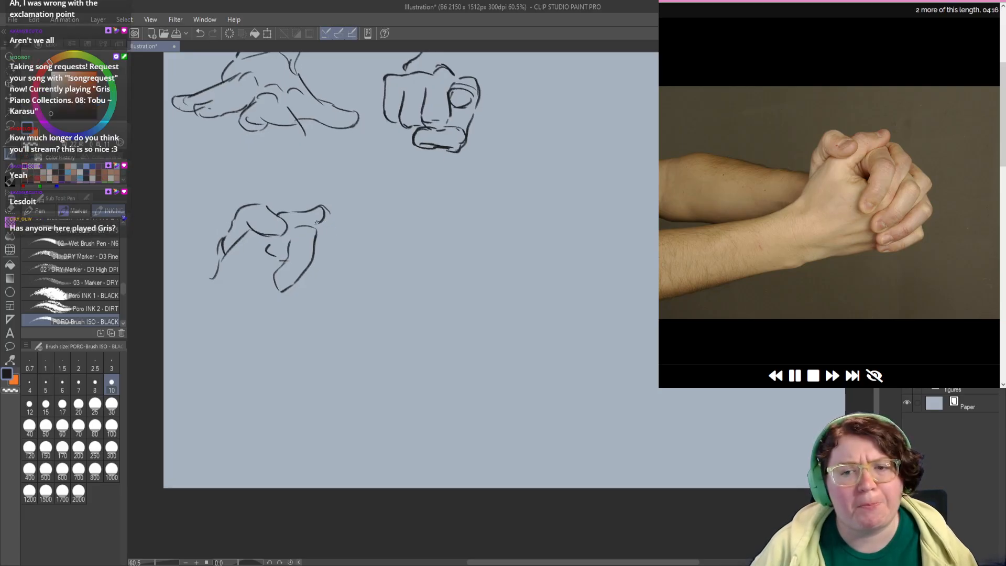
Step: Outline the second bent finger of the clasped hands and the angled hand edge beneath it
{"action": "mouse_move", "coordinate": [316, 222]}
{"action": "left_mouse_down"}
{"action": "mouse_move", "coordinate": [333, 229]}
{"action": "mouse_move", "coordinate": [343, 255]}
{"action": "mouse_move", "coordinate": [323, 287]}
{"action": "mouse_move", "coordinate": [310, 278]}
{"action": "left_mouse_up"}
{"action": "left_click_drag", "start_coordinate": [316, 287], "coordinate": [309, 329]}
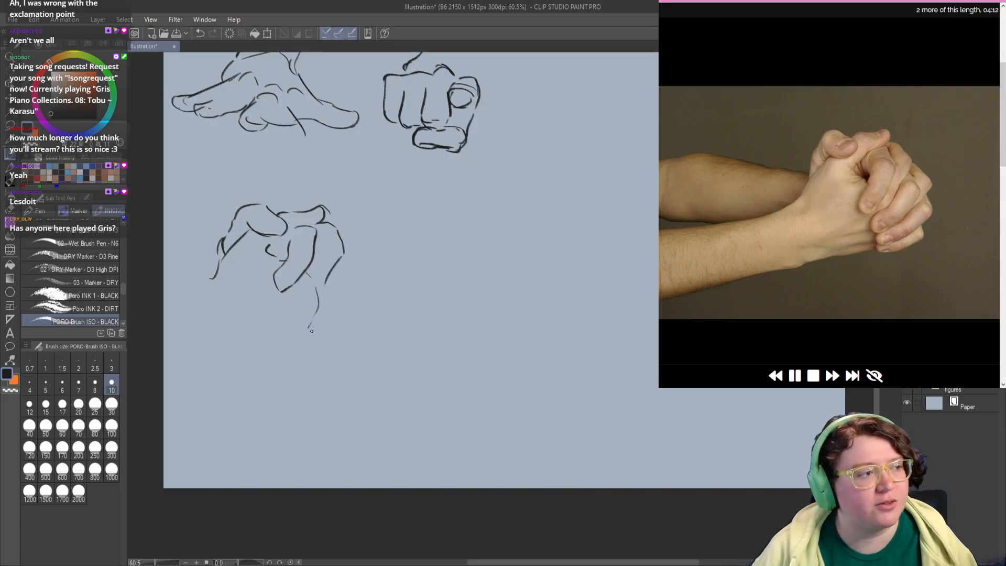
{"action": "key", "text": "ctrl+z"}
{"action": "mouse_move", "coordinate": [310, 279]}
{"action": "left_mouse_down"}
{"action": "mouse_move", "coordinate": [324, 298]}
{"action": "mouse_move", "coordinate": [317, 324]}
{"action": "left_mouse_up"}
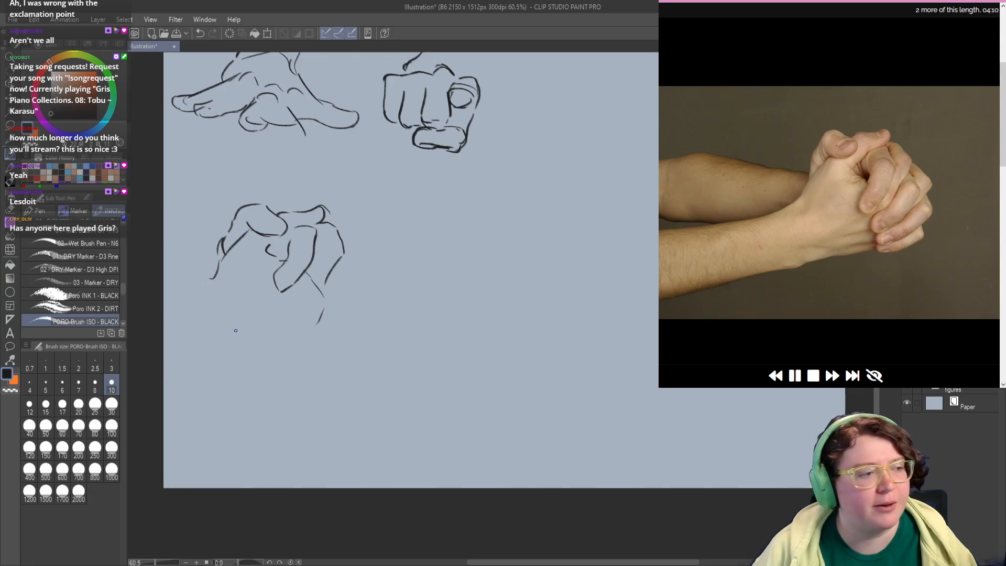
Step: Draw the clasped hands' lower edge and the upper line of the far forearm
{"action": "left_click_drag", "start_coordinate": [225, 340], "coordinate": [313, 330]}
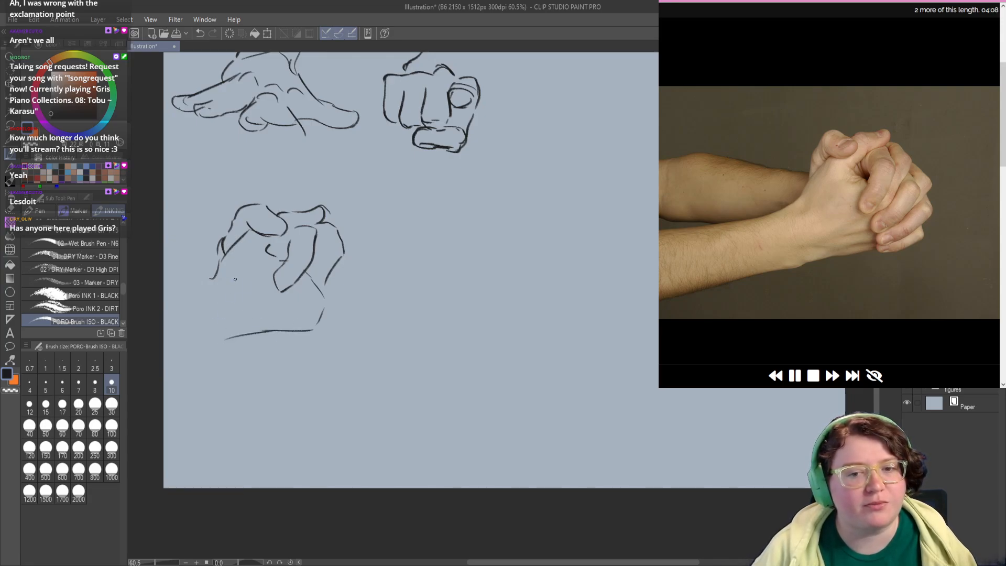
{"action": "mouse_move", "coordinate": [220, 266]}
{"action": "left_mouse_down"}
{"action": "mouse_move", "coordinate": [201, 284]}
{"action": "mouse_move", "coordinate": [209, 258]}
{"action": "mouse_move", "coordinate": [157, 262]}
{"action": "left_mouse_up"}
{"action": "left_click_drag", "start_coordinate": [313, 241], "coordinate": [293, 227]}
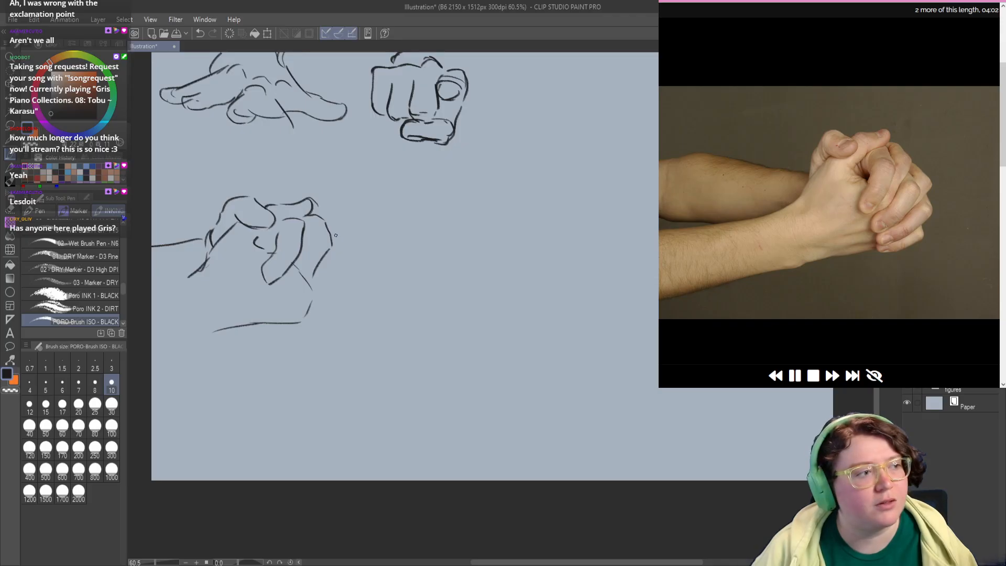
Step: Draw the overlapping outer fingers of the clasped hands, ending in rounded fingertips
{"action": "mouse_move", "coordinate": [335, 235]}
{"action": "left_mouse_down"}
{"action": "mouse_move", "coordinate": [356, 252]}
{"action": "mouse_move", "coordinate": [340, 279]}
{"action": "mouse_move", "coordinate": [288, 306]}
{"action": "mouse_move", "coordinate": [284, 288]}
{"action": "mouse_move", "coordinate": [313, 270]}
{"action": "left_mouse_up"}
{"action": "mouse_move", "coordinate": [322, 308]}
{"action": "left_mouse_down"}
{"action": "mouse_move", "coordinate": [306, 282]}
{"action": "mouse_move", "coordinate": [333, 272]}
{"action": "mouse_move", "coordinate": [286, 290]}
{"action": "mouse_move", "coordinate": [312, 263]}
{"action": "mouse_move", "coordinate": [291, 261]}
{"action": "left_mouse_up"}
{"action": "key", "text": "ctrl+z"}
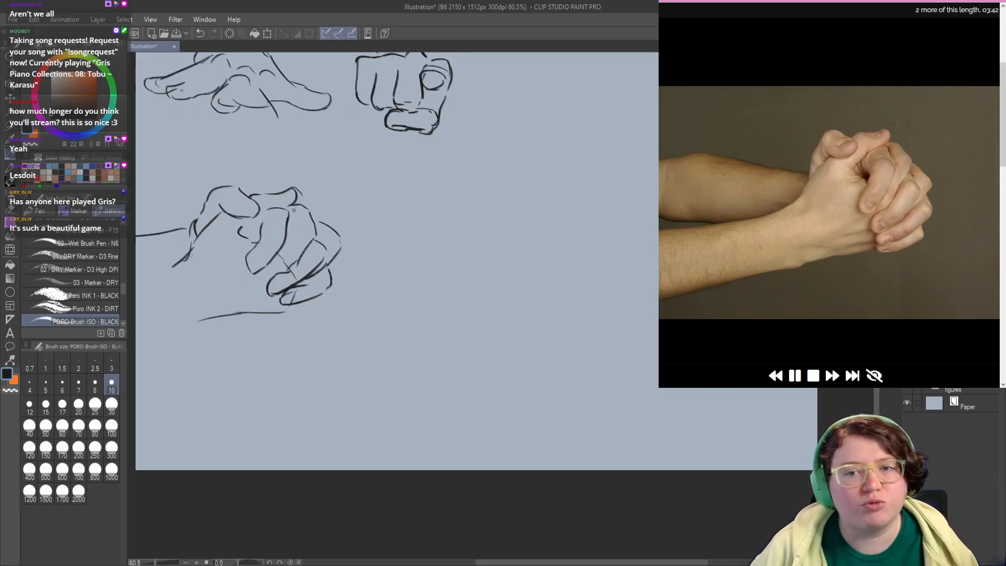
Step: Darken the contour of the first bent finger, erase its stray lines and redraw the knuckle arc
{"action": "mouse_move", "coordinate": [297, 211]}
{"action": "left_mouse_down"}
{"action": "mouse_move", "coordinate": [255, 273]}
{"action": "mouse_move", "coordinate": [274, 257]}
{"action": "mouse_move", "coordinate": [251, 270]}
{"action": "mouse_move", "coordinate": [254, 245]}
{"action": "mouse_move", "coordinate": [257, 269]}
{"action": "left_mouse_up"}
{"action": "key", "text": "c"}
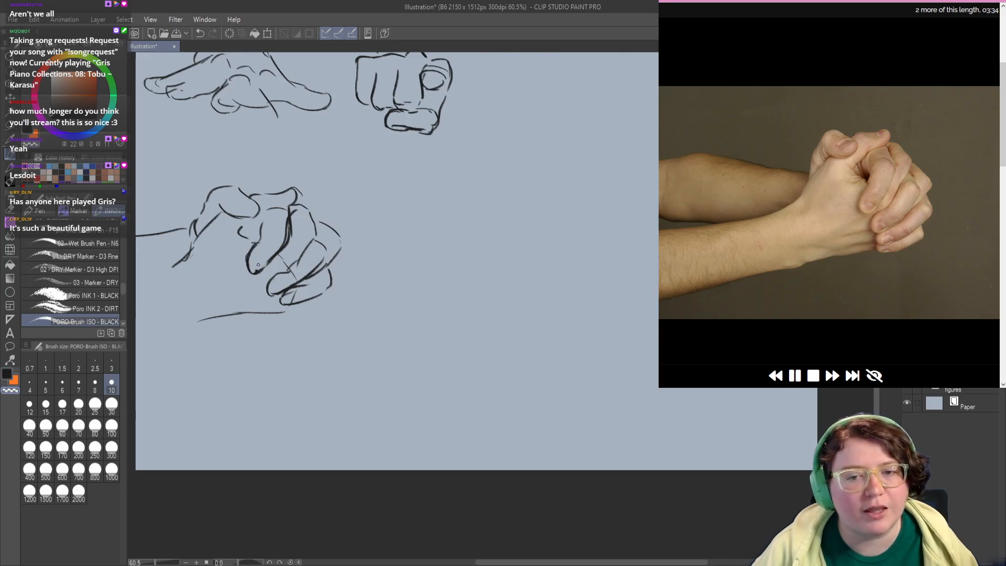
{"action": "key", "text": "c"}
{"action": "key", "text": "c"}
{"action": "left_click_drag", "start_coordinate": [263, 222], "coordinate": [260, 242]}
{"action": "key", "text": "c"}
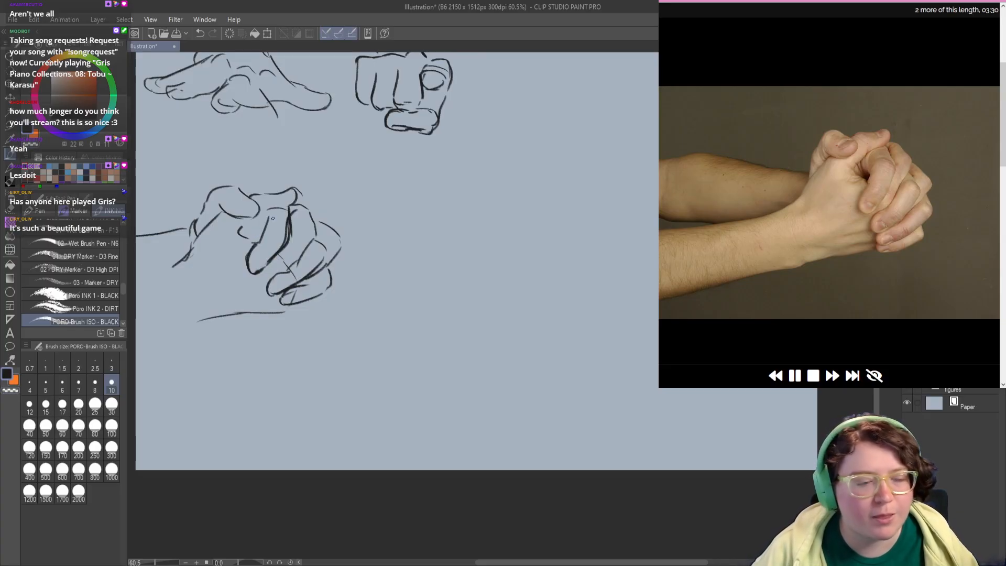
{"action": "key", "text": "c"}
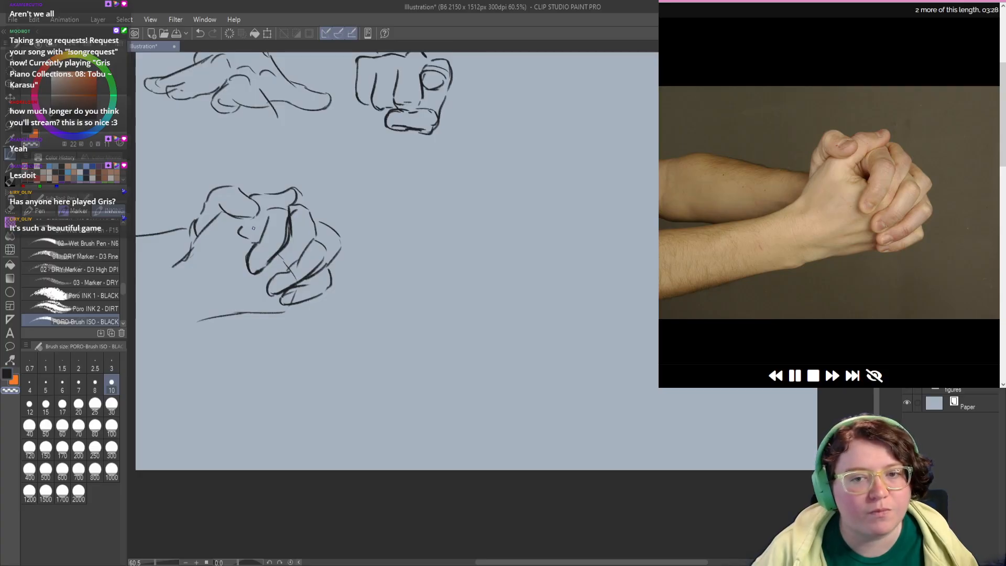
{"action": "key", "text": "ctrl+z"}
{"action": "key", "text": "c"}
{"action": "mouse_move", "coordinate": [254, 216]}
{"action": "left_mouse_down"}
{"action": "mouse_move", "coordinate": [270, 253]}
{"action": "mouse_move", "coordinate": [281, 224]}
{"action": "left_mouse_up"}
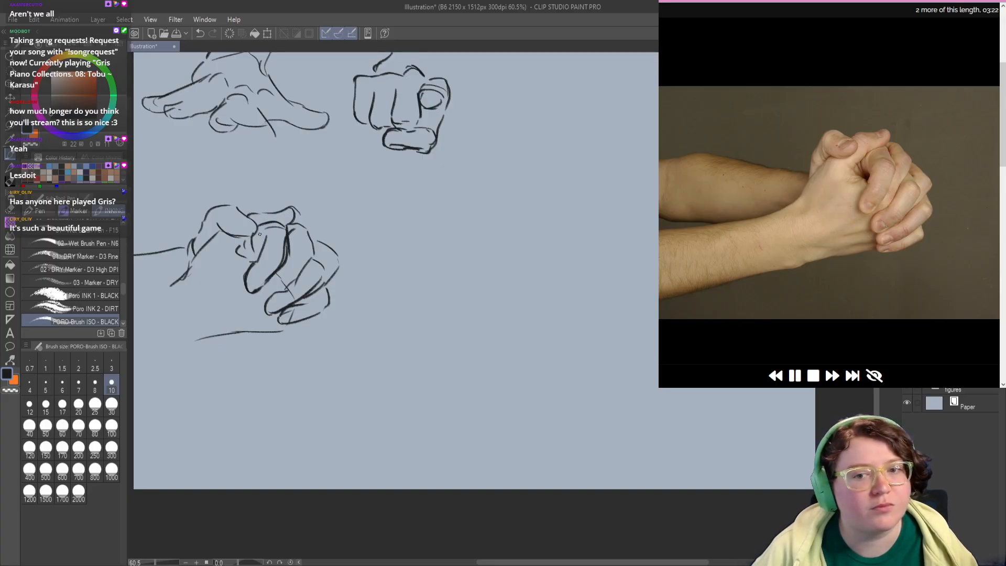
Step: Rework the crossed thumbs of the clasped hands, erasing old lines and redrawing the thumb tip and upper knuckle contour
{"action": "key", "text": "c"}
{"action": "mouse_move", "coordinate": [265, 222]}
{"action": "left_mouse_down"}
{"action": "mouse_move", "coordinate": [241, 244]}
{"action": "mouse_move", "coordinate": [292, 216]}
{"action": "mouse_move", "coordinate": [259, 211]}
{"action": "mouse_move", "coordinate": [280, 201]}
{"action": "mouse_move", "coordinate": [295, 217]}
{"action": "mouse_move", "coordinate": [206, 262]}
{"action": "left_mouse_up"}
{"action": "key", "text": "c"}
{"action": "key", "text": "c"}
{"action": "key", "text": "c"}
{"action": "key", "text": "ctrl+z"}
{"action": "key", "text": "ctrl+z"}
{"action": "key", "text": "c"}
{"action": "key", "text": "c"}
{"action": "mouse_move", "coordinate": [257, 223]}
{"action": "left_mouse_down"}
{"action": "mouse_move", "coordinate": [239, 218]}
{"action": "mouse_move", "coordinate": [286, 214]}
{"action": "left_mouse_up"}
{"action": "key", "text": "ctrl+z"}
{"action": "mouse_move", "coordinate": [268, 289]}
{"action": "left_mouse_down"}
{"action": "mouse_move", "coordinate": [248, 264]}
{"action": "mouse_move", "coordinate": [264, 247]}
{"action": "mouse_move", "coordinate": [252, 244]}
{"action": "mouse_move", "coordinate": [271, 257]}
{"action": "mouse_move", "coordinate": [269, 248]}
{"action": "left_mouse_up"}
{"action": "key", "text": "ctrl+z"}
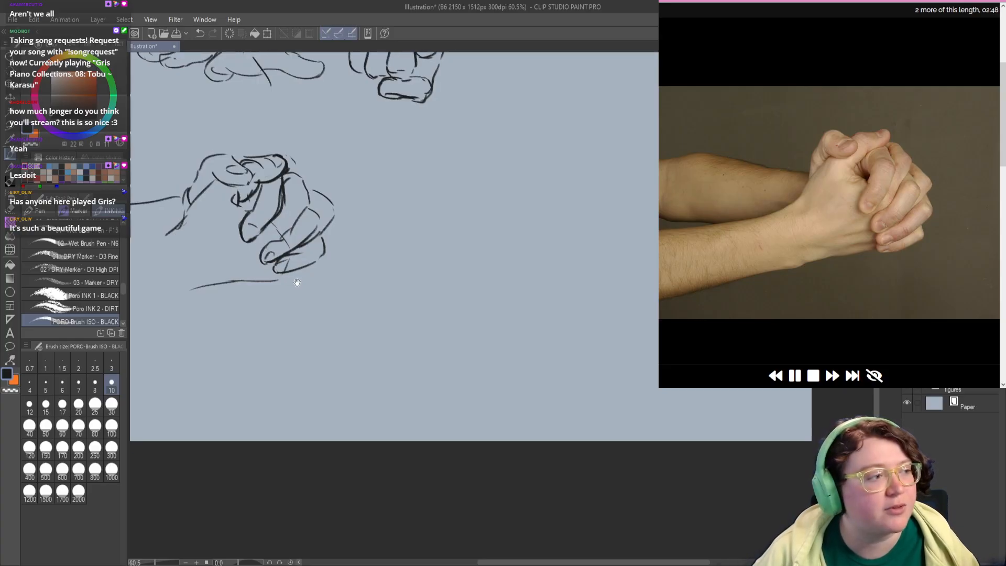
{"action": "left_click_drag", "start_coordinate": [286, 271], "coordinate": [282, 266]}
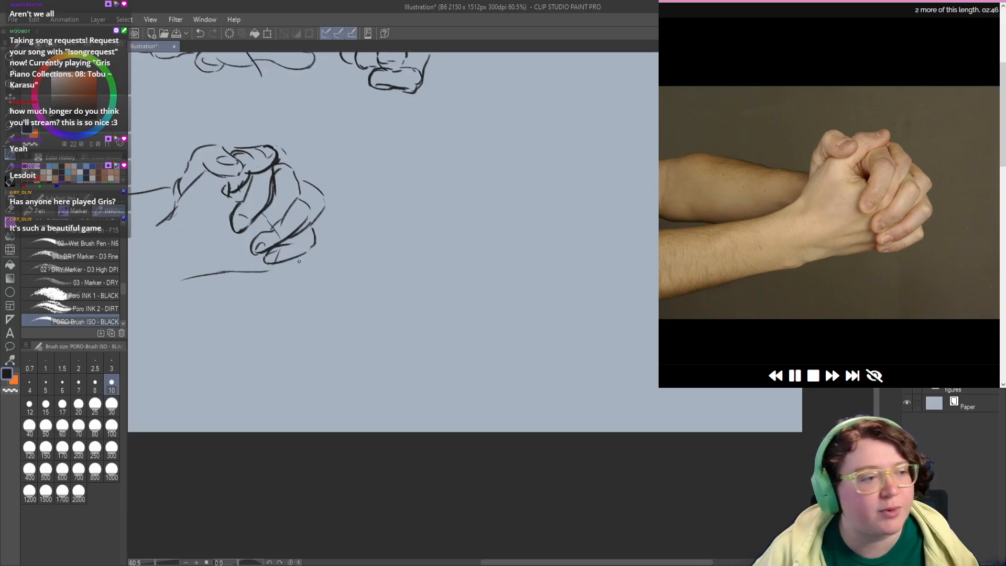
Step: Draw the little finger beneath the stacked fingers of the clasped hands, with a squared-off end meeting the lower hand line
{"action": "left_click_drag", "start_coordinate": [302, 257], "coordinate": [283, 272]}
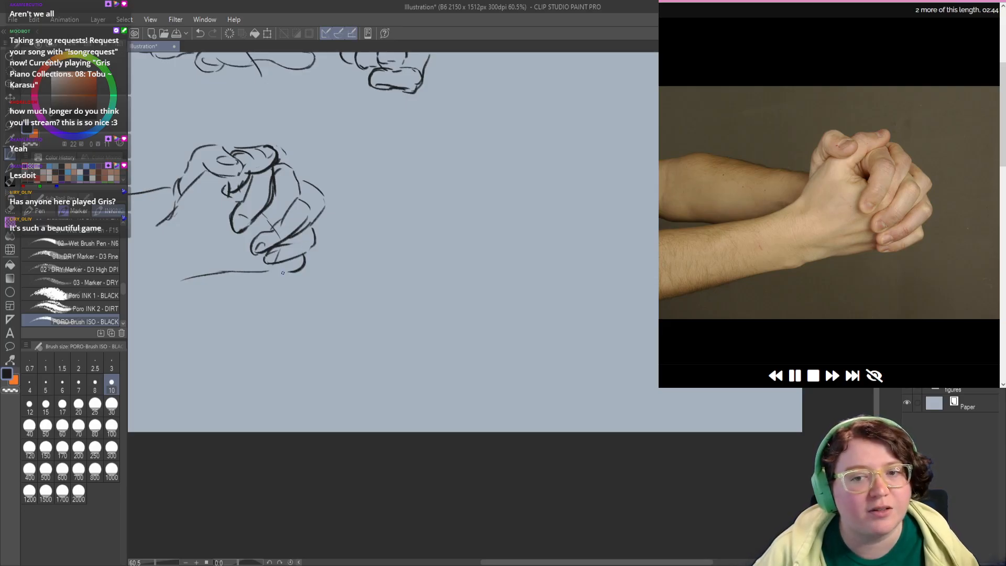
{"action": "key", "text": "ctrl+z"}
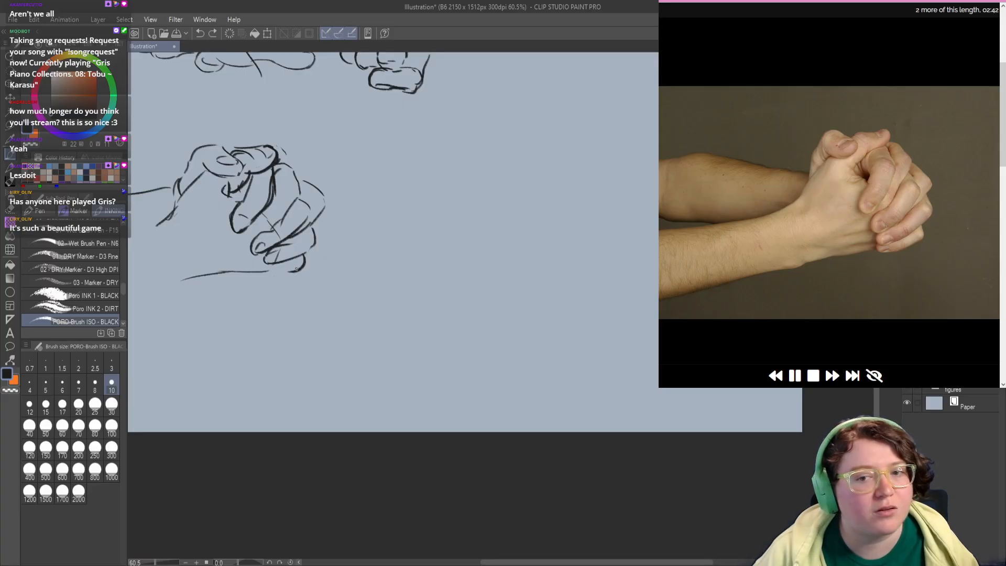
{"action": "key", "text": "ctrl+z"}
{"action": "mouse_move", "coordinate": [304, 255]}
{"action": "left_mouse_down"}
{"action": "mouse_move", "coordinate": [295, 273]}
{"action": "mouse_move", "coordinate": [266, 274]}
{"action": "mouse_move", "coordinate": [261, 262]}
{"action": "mouse_move", "coordinate": [305, 268]}
{"action": "left_mouse_up"}
{"action": "key", "text": "ctrl+z"}
{"action": "key", "text": "ctrl+z"}
{"action": "key", "text": "ctrl+z"}
{"action": "key", "text": "ctrl+z"}
{"action": "key", "text": "ctrl+z"}
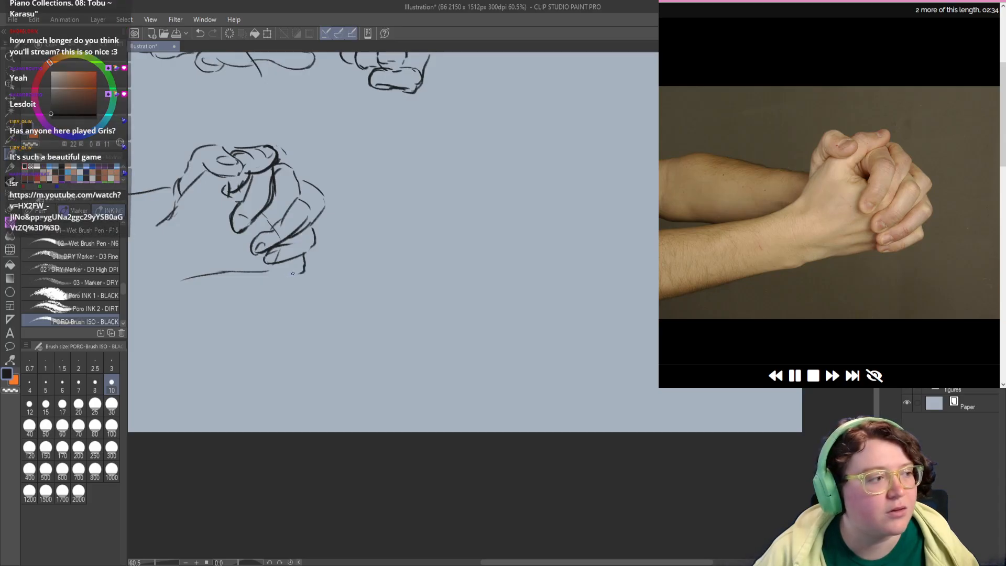
{"action": "mouse_move", "coordinate": [281, 274]}
{"action": "left_mouse_down"}
{"action": "mouse_move", "coordinate": [265, 272]}
{"action": "mouse_move", "coordinate": [274, 276]}
{"action": "mouse_move", "coordinate": [272, 263]}
{"action": "left_mouse_up"}
{"action": "key", "text": "ctrl+z"}
Step: Tidy the outer finger contours of the clasped hands and add a small fingernail to the little finger
{"action": "key", "text": "ctrl+z"}
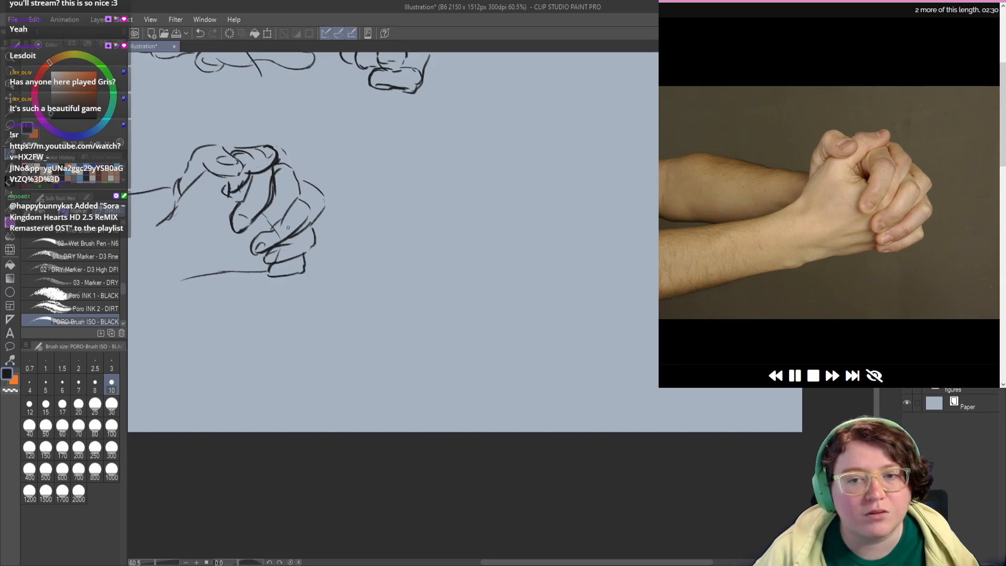
{"action": "mouse_move", "coordinate": [285, 218]}
{"action": "left_mouse_down"}
{"action": "mouse_move", "coordinate": [258, 233]}
{"action": "mouse_move", "coordinate": [278, 222]}
{"action": "mouse_move", "coordinate": [256, 237]}
{"action": "mouse_move", "coordinate": [301, 209]}
{"action": "mouse_move", "coordinate": [293, 209]}
{"action": "mouse_move", "coordinate": [304, 206]}
{"action": "mouse_move", "coordinate": [300, 197]}
{"action": "mouse_move", "coordinate": [312, 220]}
{"action": "mouse_move", "coordinate": [309, 189]}
{"action": "left_mouse_up"}
{"action": "key", "text": "c"}
{"action": "key", "text": "c"}
{"action": "key", "text": "ctrl+z"}
{"action": "key", "text": "ctrl+z"}
{"action": "key", "text": "ctrl+z"}
{"action": "mouse_move", "coordinate": [250, 249]}
{"action": "left_mouse_down"}
{"action": "mouse_move", "coordinate": [303, 263]}
{"action": "mouse_move", "coordinate": [326, 297]}
{"action": "mouse_move", "coordinate": [336, 278]}
{"action": "mouse_move", "coordinate": [321, 269]}
{"action": "left_mouse_up"}
{"action": "key", "text": "c"}
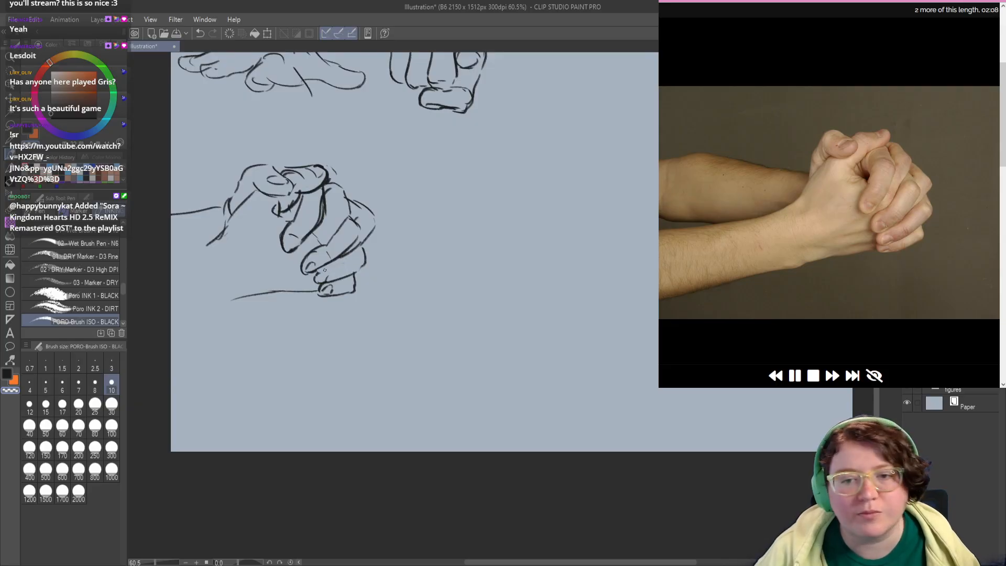
{"action": "key", "text": "c"}
Step: Darken the bent end of the finger above the little finger and add a nail at its tip
{"action": "mouse_move", "coordinate": [322, 275]}
{"action": "left_mouse_down"}
{"action": "mouse_move", "coordinate": [317, 283]}
{"action": "mouse_move", "coordinate": [331, 274]}
{"action": "left_mouse_up"}
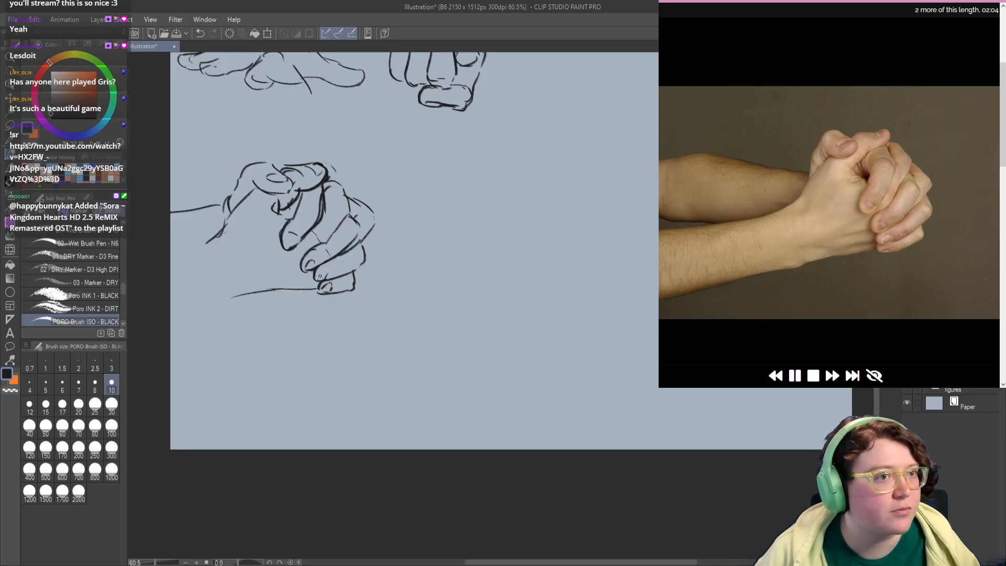
{"action": "mouse_move", "coordinate": [324, 269]}
{"action": "left_mouse_down"}
{"action": "mouse_move", "coordinate": [342, 278]}
{"action": "mouse_move", "coordinate": [314, 282]}
{"action": "mouse_move", "coordinate": [357, 266]}
{"action": "mouse_move", "coordinate": [333, 275]}
{"action": "mouse_move", "coordinate": [359, 261]}
{"action": "mouse_move", "coordinate": [336, 273]}
{"action": "mouse_move", "coordinate": [363, 246]}
{"action": "left_mouse_up"}
{"action": "key", "text": "c"}
{"action": "key", "text": "c"}
{"action": "key", "text": "c"}
{"action": "key", "text": "c"}
{"action": "key", "text": "ctrl+z"}
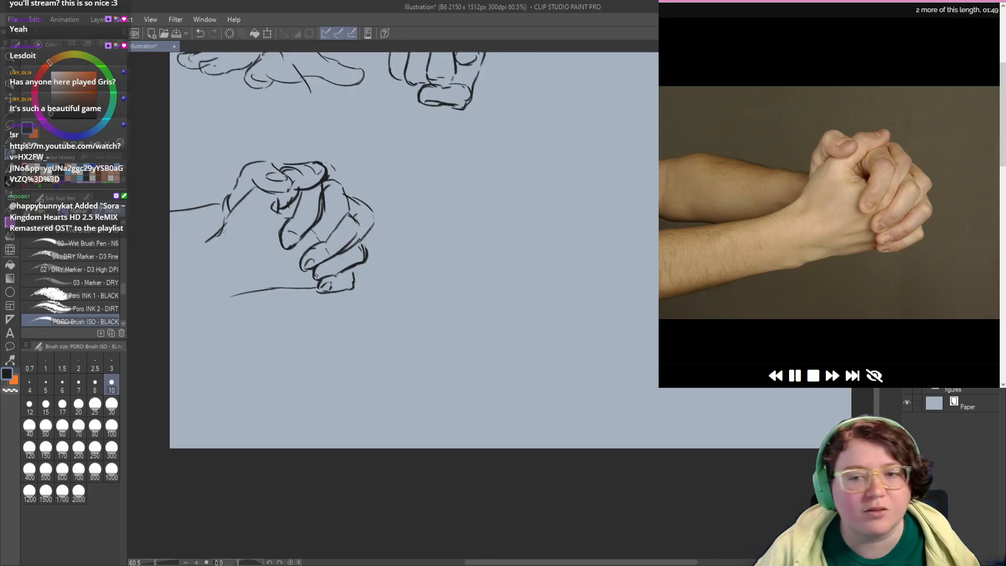
{"action": "left_click_drag", "start_coordinate": [318, 276], "coordinate": [330, 274]}
{"action": "key", "text": "ctrl+z"}
{"action": "key", "text": "ctrl+z"}
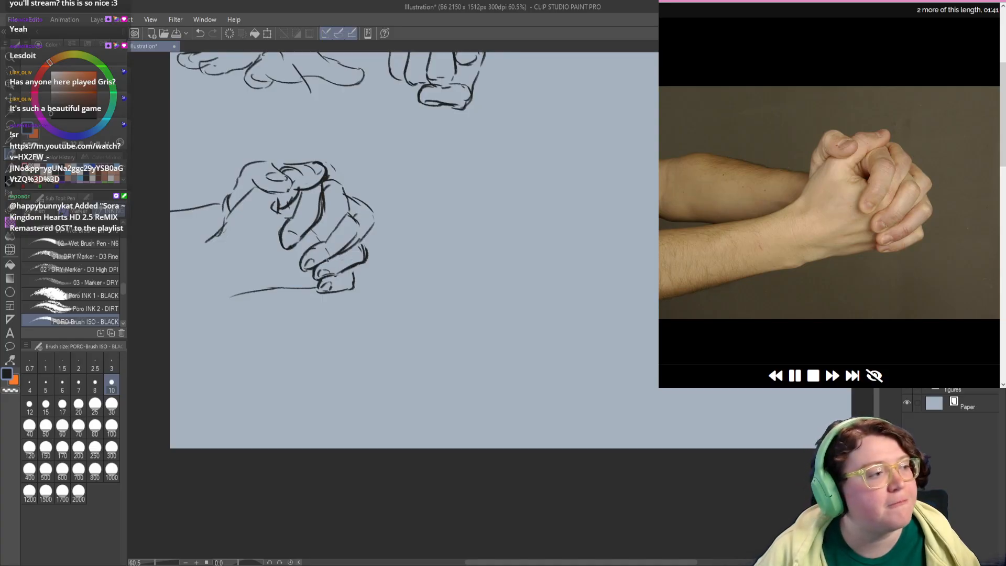
Step: Erase stray lines between the lower fingers of the clasped hands and clean up their edges
{"action": "key", "text": "c"}
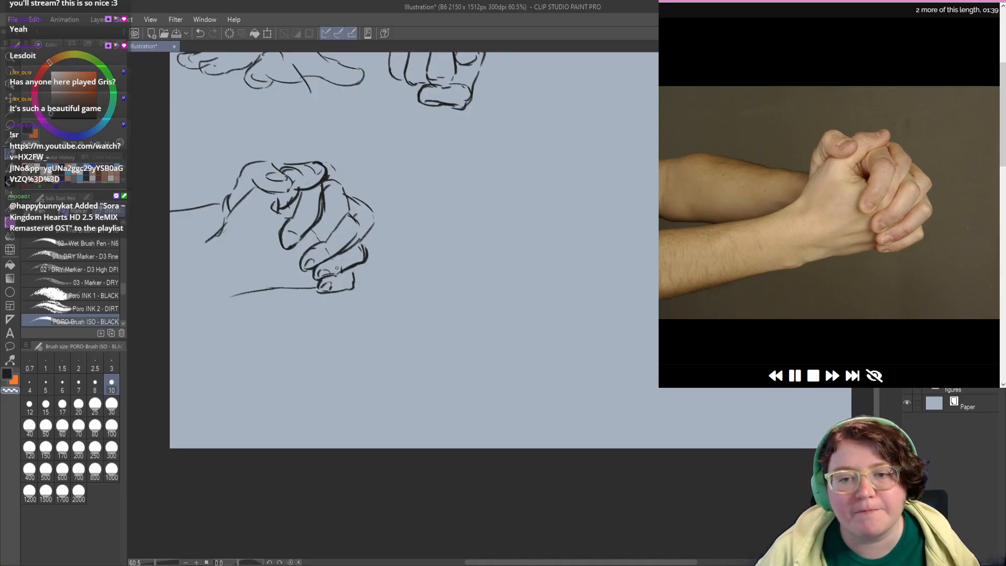
{"action": "left_click_drag", "start_coordinate": [337, 270], "coordinate": [344, 271]}
{"action": "key", "text": "c"}
{"action": "mouse_move", "coordinate": [344, 265]}
{"action": "left_mouse_down"}
{"action": "mouse_move", "coordinate": [324, 246]}
{"action": "mouse_move", "coordinate": [331, 255]}
{"action": "left_mouse_up"}
{"action": "key", "text": "c"}
{"action": "key", "text": "c"}
Step: Redraw the second finger's knuckle and outer contour with heavier lines down to the next fingertip
{"action": "left_click_drag", "start_coordinate": [345, 215], "coordinate": [346, 225]}
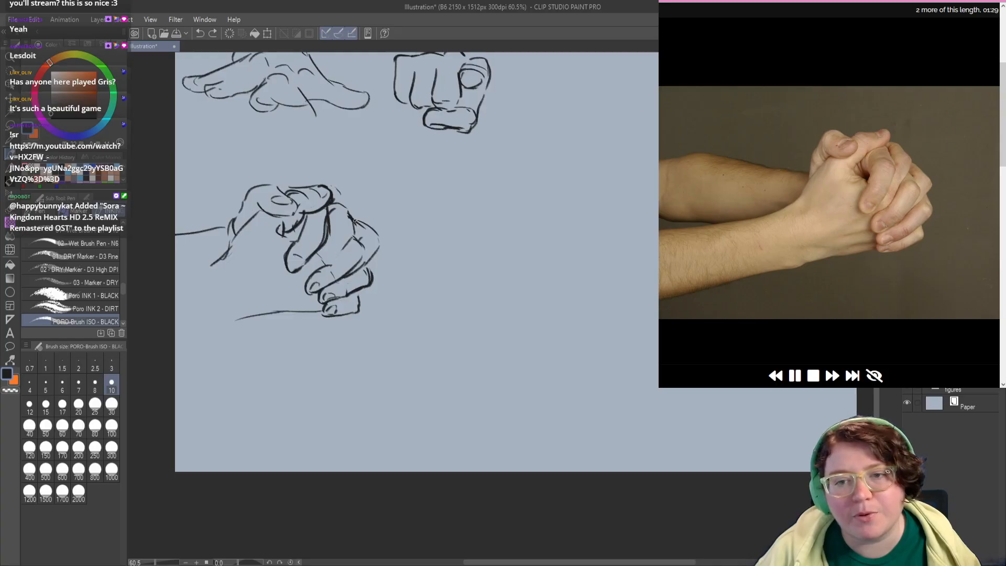
{"action": "mouse_move", "coordinate": [353, 219]}
{"action": "left_mouse_down"}
{"action": "mouse_move", "coordinate": [357, 234]}
{"action": "mouse_move", "coordinate": [329, 257]}
{"action": "mouse_move", "coordinate": [342, 235]}
{"action": "mouse_move", "coordinate": [361, 233]}
{"action": "mouse_move", "coordinate": [341, 214]}
{"action": "left_mouse_up"}
{"action": "key", "text": "ctrl+z"}
{"action": "left_click_drag", "start_coordinate": [353, 254], "coordinate": [337, 256]}
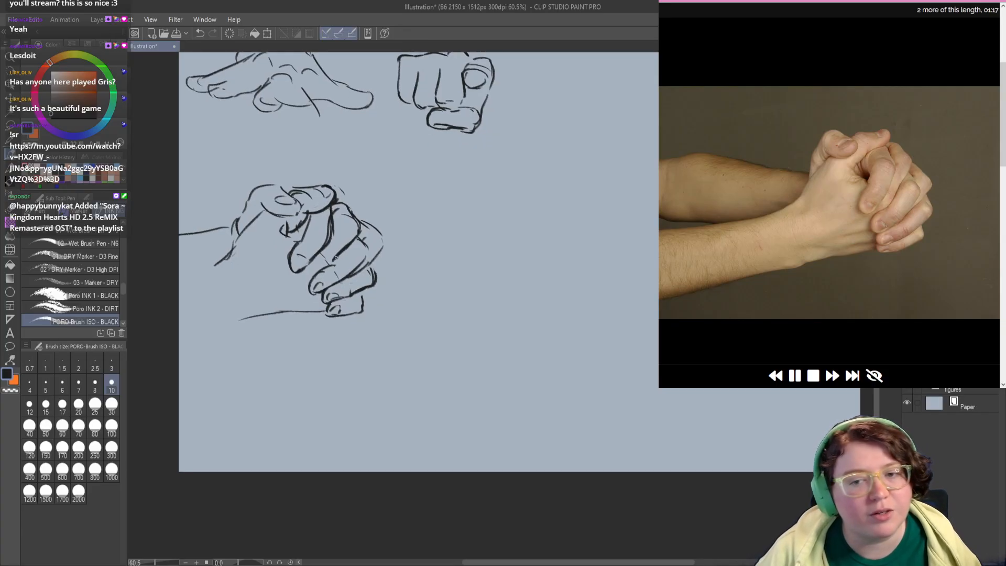
Step: Add trailing lines behind the lowest fingertips of the clasped hands and erase the loose stroke at the wrist
{"action": "mouse_move", "coordinate": [302, 284]}
{"action": "left_mouse_down"}
{"action": "mouse_move", "coordinate": [325, 281]}
{"action": "mouse_move", "coordinate": [281, 288]}
{"action": "mouse_move", "coordinate": [325, 292]}
{"action": "mouse_move", "coordinate": [267, 296]}
{"action": "left_mouse_up"}
{"action": "key", "text": "c"}
{"action": "key", "text": "c"}
{"action": "key", "text": "ctrl+z"}
{"action": "mouse_move", "coordinate": [260, 260]}
{"action": "left_mouse_down"}
{"action": "mouse_move", "coordinate": [228, 246]}
{"action": "mouse_move", "coordinate": [243, 225]}
{"action": "left_mouse_up"}
{"action": "key", "text": "c"}
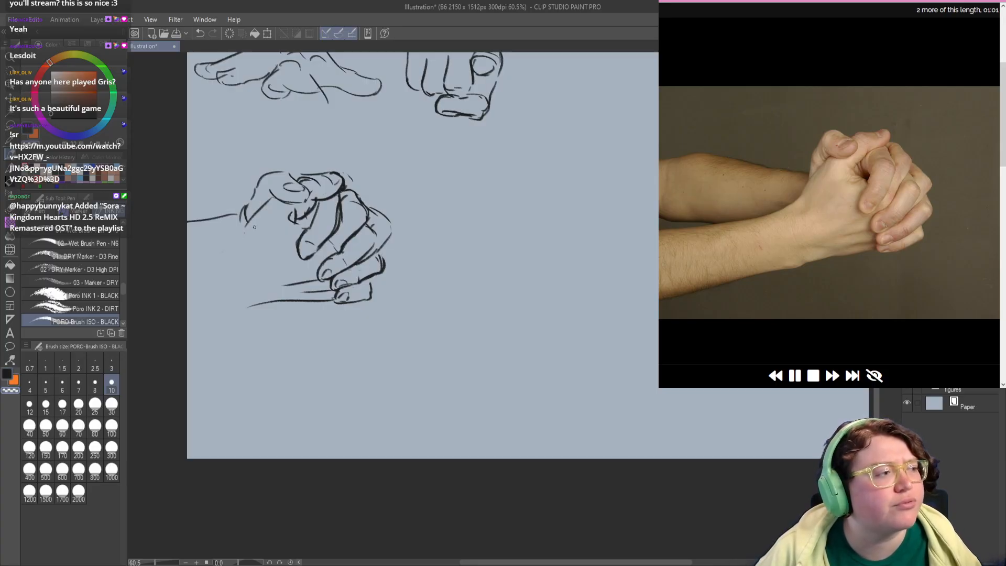
{"action": "key", "text": "c"}
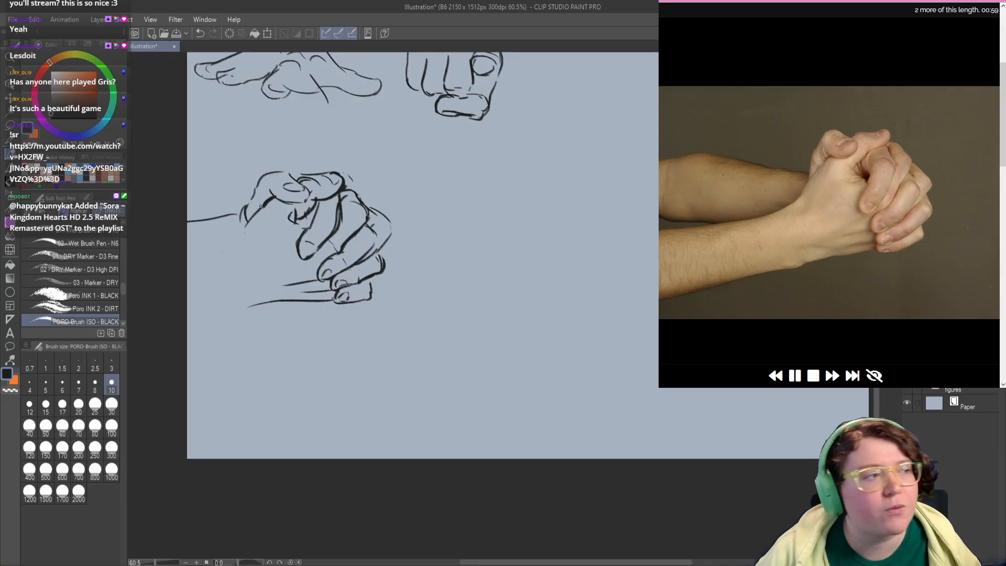
Step: Darken the top contour of the near thumb and erase the overlapping lines inside it
{"action": "left_click_drag", "start_coordinate": [287, 211], "coordinate": [289, 225]}
{"action": "mouse_move", "coordinate": [264, 192]}
{"action": "left_mouse_down"}
{"action": "mouse_move", "coordinate": [296, 194]}
{"action": "mouse_move", "coordinate": [267, 185]}
{"action": "mouse_move", "coordinate": [278, 181]}
{"action": "mouse_move", "coordinate": [297, 198]}
{"action": "left_mouse_up"}
{"action": "key", "text": "ctrl+z"}
{"action": "key", "text": "ctrl+z"}
{"action": "key", "text": "c"}
{"action": "key", "text": "c"}
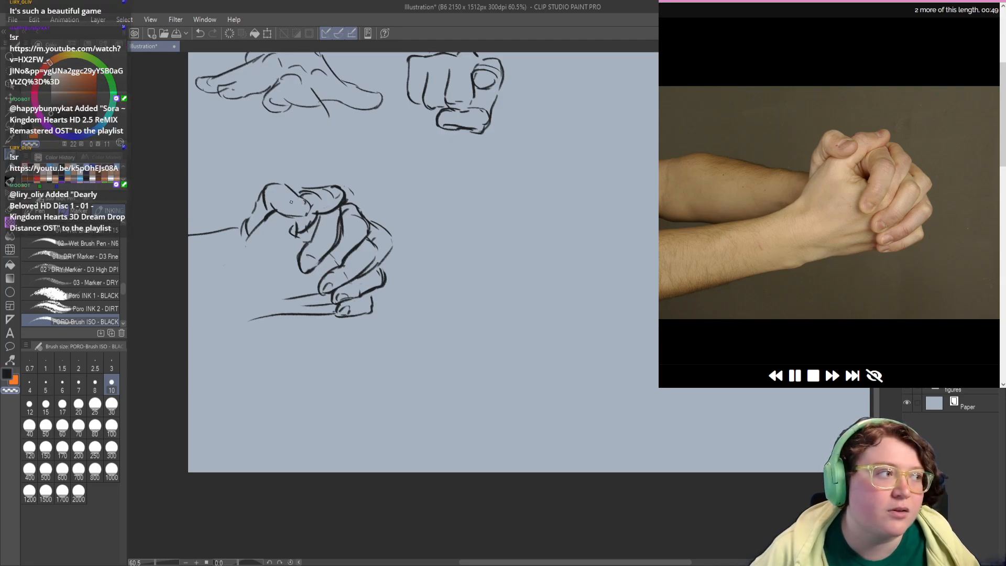
{"action": "key", "text": "c"}
Step: Redraw the rounded thumb tip and shape its oval thumbnail, erasing the excess lines
{"action": "mouse_move", "coordinate": [286, 206]}
{"action": "left_mouse_down"}
{"action": "mouse_move", "coordinate": [296, 199]}
{"action": "mouse_move", "coordinate": [308, 208]}
{"action": "mouse_move", "coordinate": [299, 210]}
{"action": "left_mouse_up"}
{"action": "key", "text": "c"}
{"action": "key", "text": "c"}
{"action": "key", "text": "ctrl+z"}
{"action": "left_click_drag", "start_coordinate": [303, 215], "coordinate": [307, 202]}
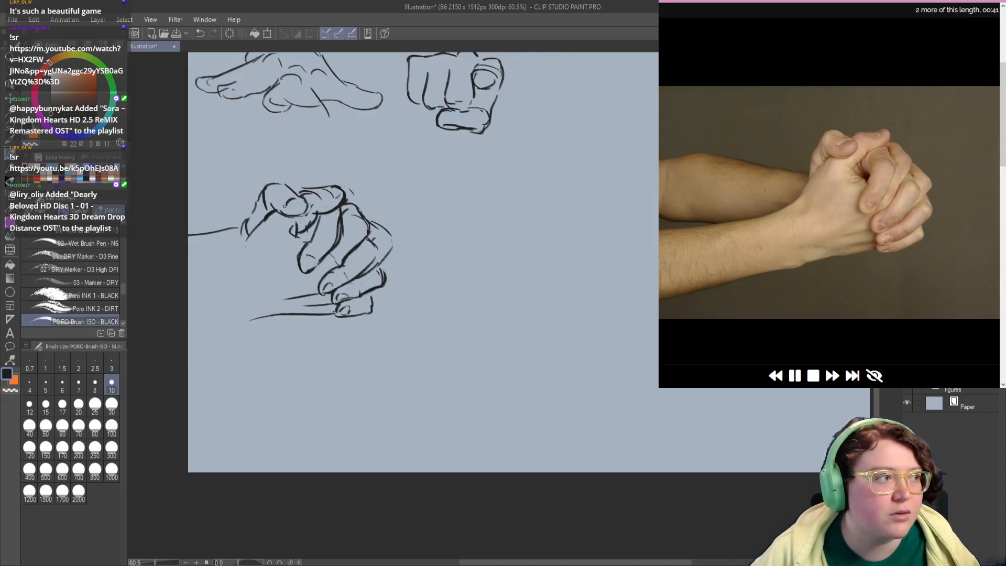
{"action": "key", "text": "ctrl+z"}
{"action": "key", "text": "c"}
{"action": "left_click_drag", "start_coordinate": [298, 199], "coordinate": [286, 204]}
{"action": "key", "text": "c"}
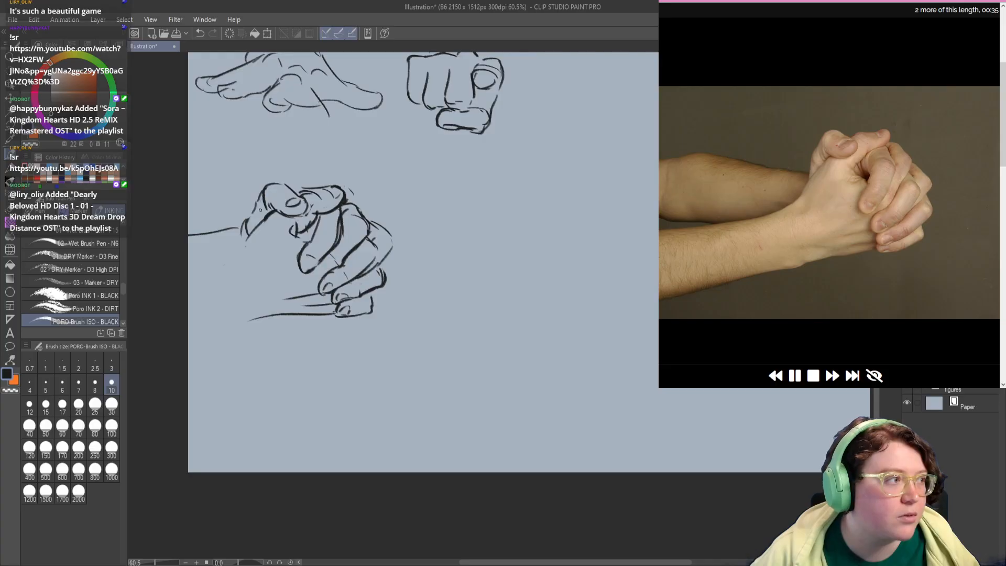
Step: Refine the thumbnail and thicken the contour running from the thumb down to the wrist
{"action": "mouse_move", "coordinate": [257, 199]}
{"action": "left_mouse_down"}
{"action": "mouse_move", "coordinate": [245, 221]}
{"action": "mouse_move", "coordinate": [267, 239]}
{"action": "left_mouse_up"}
{"action": "key", "text": "ctrl+z"}
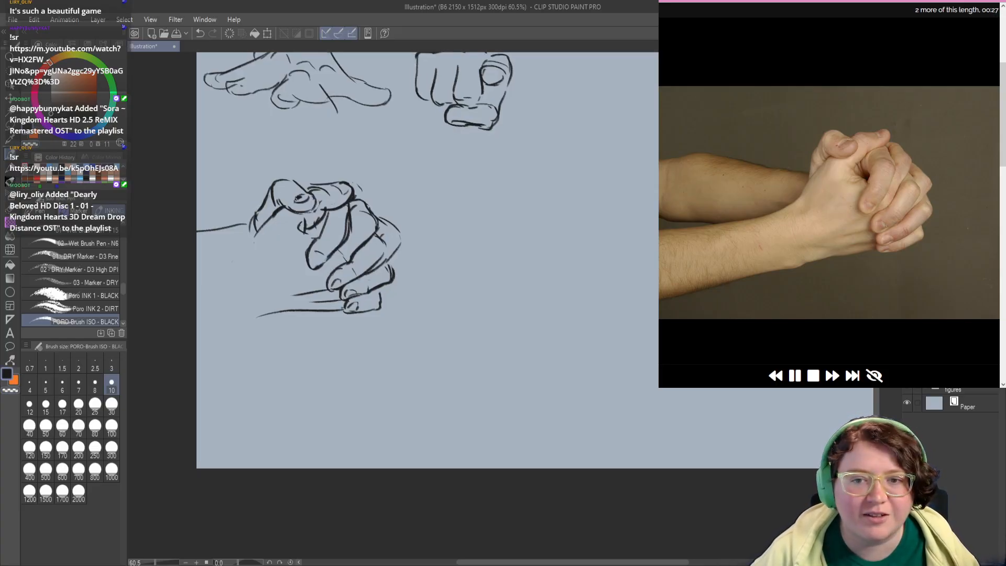
{"action": "mouse_move", "coordinate": [300, 195]}
{"action": "left_mouse_down"}
{"action": "mouse_move", "coordinate": [316, 203]}
{"action": "mouse_move", "coordinate": [271, 212]}
{"action": "mouse_move", "coordinate": [255, 230]}
{"action": "left_mouse_up"}
{"action": "key", "text": "c"}
{"action": "key", "text": "ctrl+z"}
{"action": "key", "text": "ctrl+z"}
{"action": "key", "text": "ctrl+z"}
{"action": "key", "text": "c"}
{"action": "key", "text": "c"}
{"action": "key", "text": "ctrl+z"}
{"action": "key", "text": "ctrl+z"}
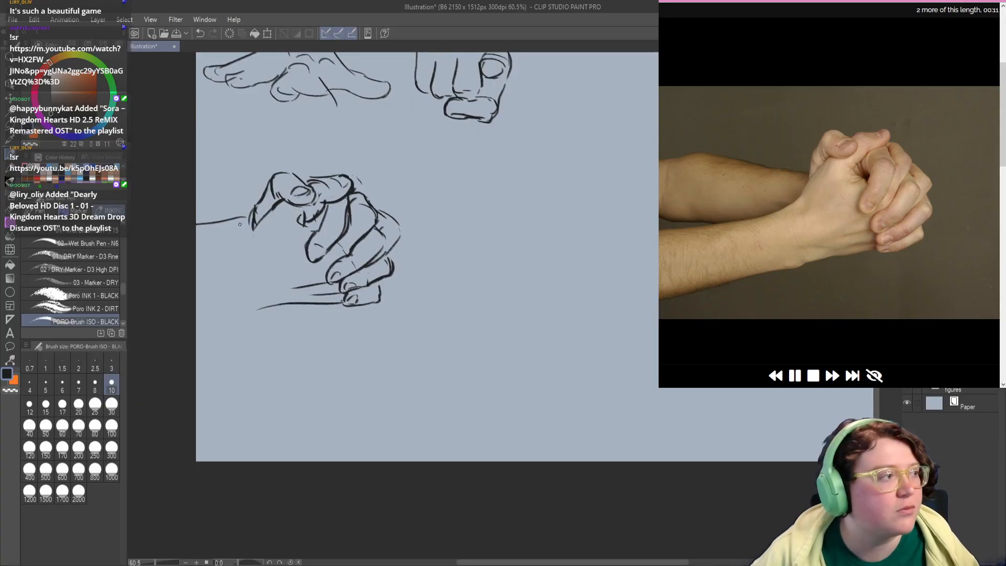
Step: Draw the far forearm's lower contour, curving from the wrist out to the canvas edge
{"action": "left_click_drag", "start_coordinate": [234, 279], "coordinate": [237, 266]}
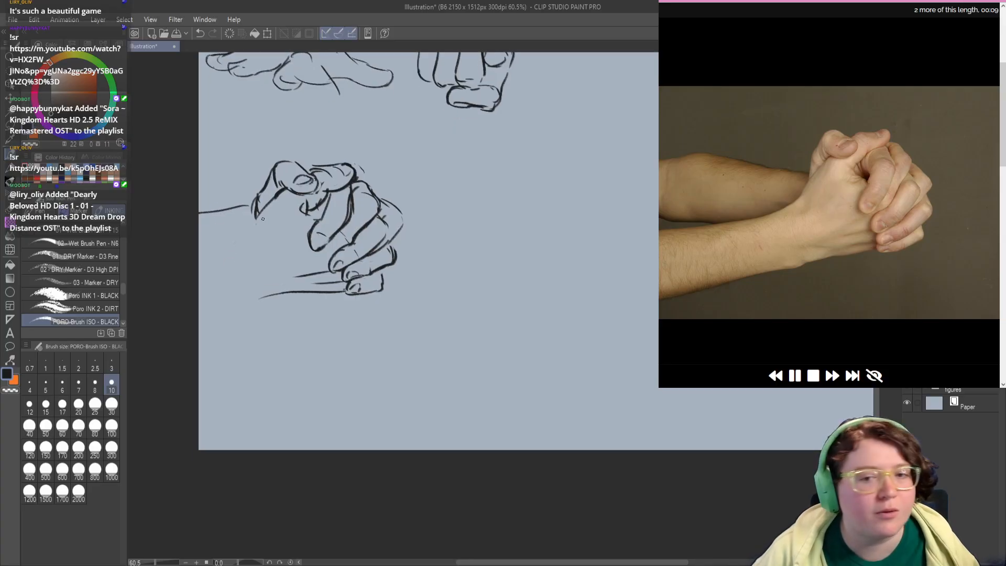
{"action": "mouse_move", "coordinate": [272, 201]}
{"action": "left_mouse_down"}
{"action": "mouse_move", "coordinate": [252, 238]}
{"action": "mouse_move", "coordinate": [198, 258]}
{"action": "left_mouse_up"}
{"action": "key", "text": "ctrl+z"}
{"action": "key", "text": "ctrl+z"}
{"action": "left_click_drag", "start_coordinate": [255, 234], "coordinate": [199, 272]}
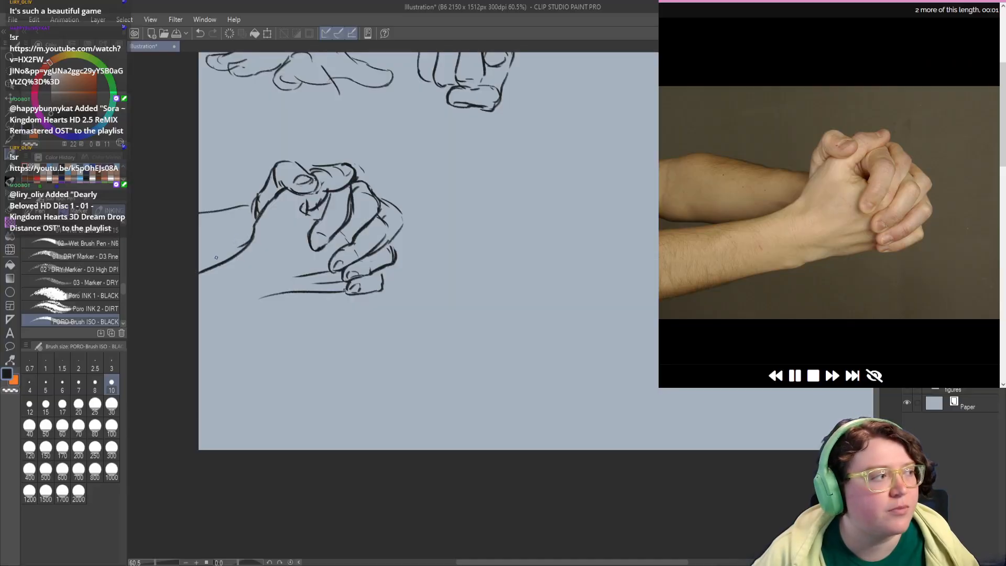
{"action": "left_click_drag", "start_coordinate": [278, 234], "coordinate": [221, 313]}
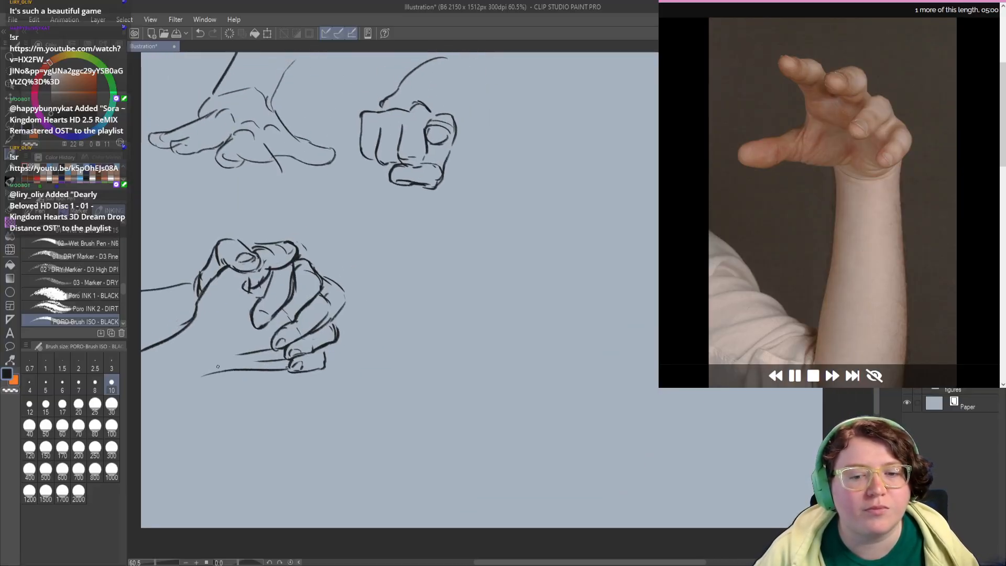
{"action": "mouse_move", "coordinate": [391, 272]}
{"action": "left_mouse_down"}
{"action": "mouse_move", "coordinate": [353, 281]}
{"action": "mouse_move", "coordinate": [345, 299]}
{"action": "left_mouse_up"}
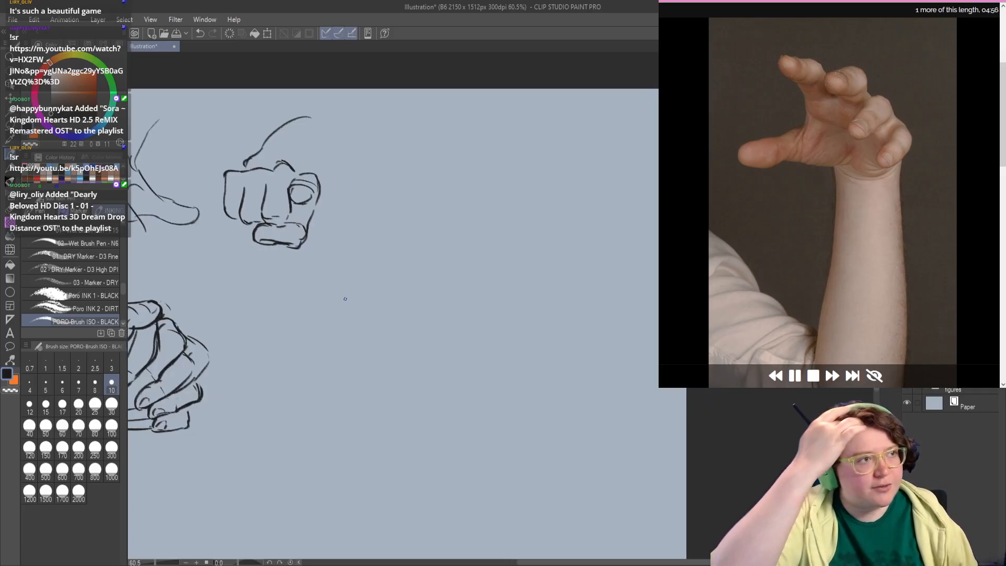
{"action": "left_click_drag", "start_coordinate": [264, 315], "coordinate": [251, 276]}
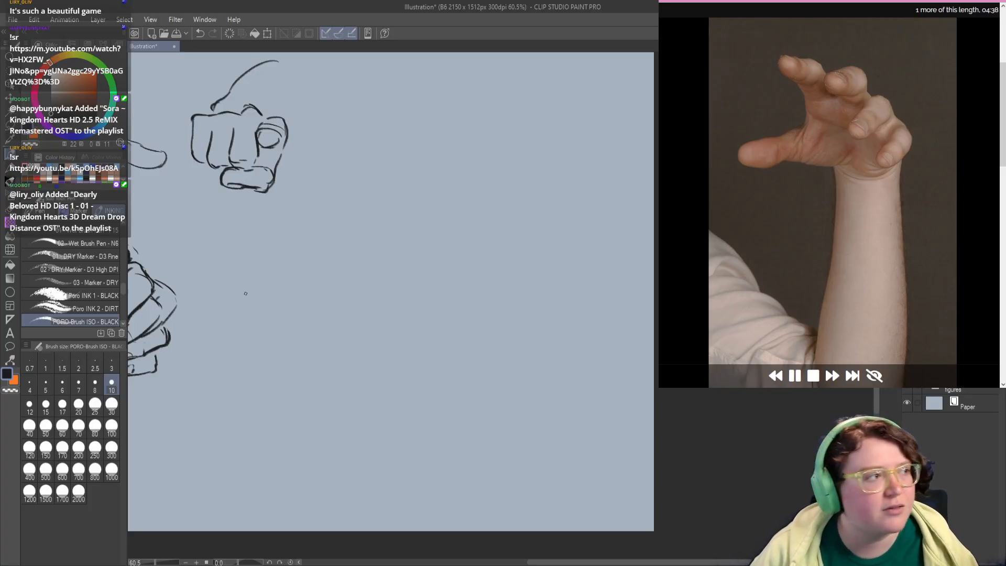
{"action": "left_click_drag", "start_coordinate": [250, 308], "coordinate": [255, 292]}
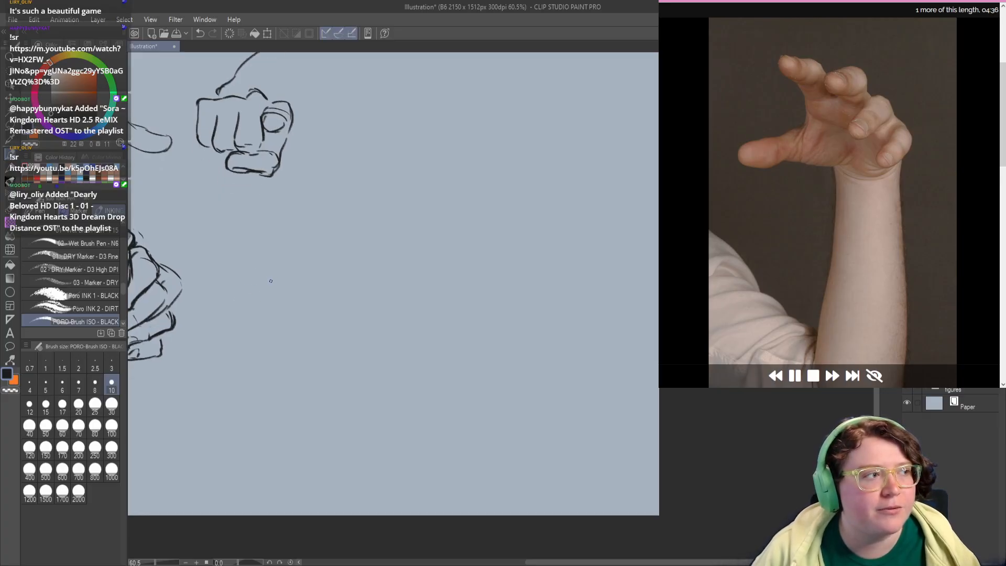
{"action": "left_click_drag", "start_coordinate": [274, 280], "coordinate": [276, 250]}
{"action": "key", "text": "ctrl+z"}
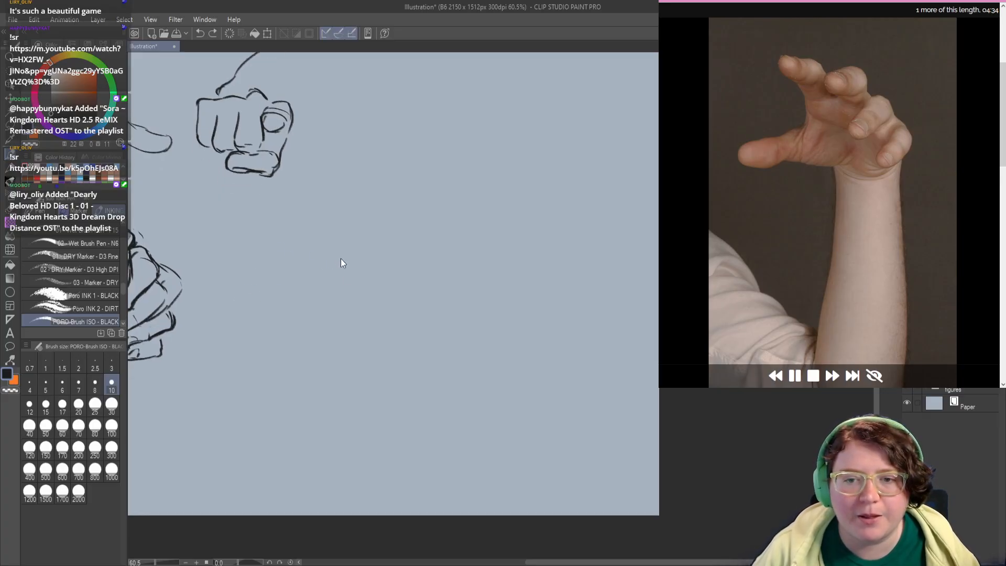
{"action": "mouse_move", "coordinate": [332, 283]}
{"action": "left_mouse_down"}
{"action": "mouse_move", "coordinate": [305, 323]}
{"action": "mouse_move", "coordinate": [319, 286]}
{"action": "mouse_move", "coordinate": [293, 256]}
{"action": "mouse_move", "coordinate": [379, 271]}
{"action": "left_mouse_up"}
{"action": "key", "text": "ctrl+z"}
Step: Block in the open hand with an arc across the knuckles, the outstretched thumb and the lower palm edge
{"action": "mouse_move", "coordinate": [302, 244]}
{"action": "left_mouse_down"}
{"action": "mouse_move", "coordinate": [372, 266]}
{"action": "mouse_move", "coordinate": [358, 253]}
{"action": "mouse_move", "coordinate": [392, 285]}
{"action": "left_mouse_up"}
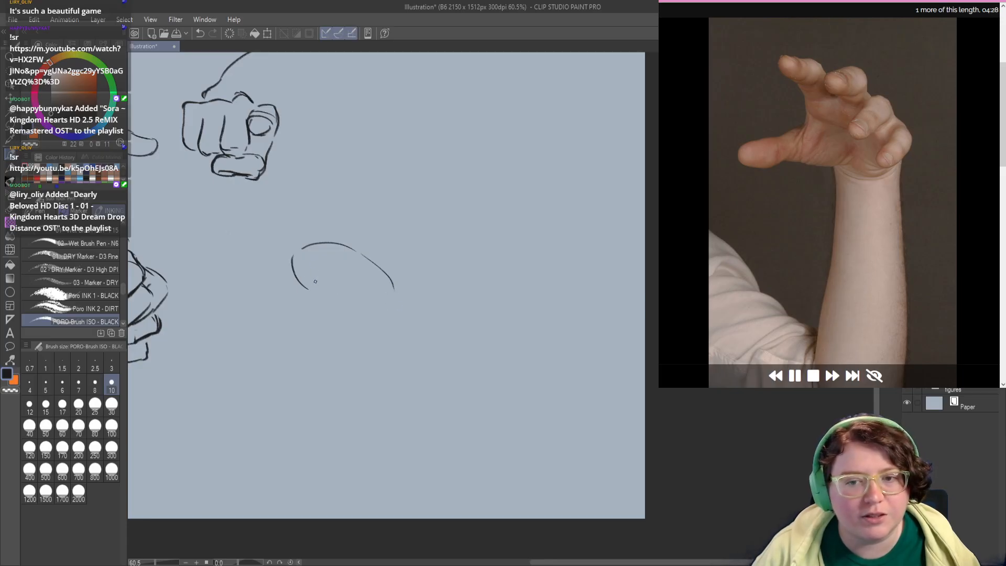
{"action": "mouse_move", "coordinate": [308, 291]}
{"action": "left_mouse_down"}
{"action": "mouse_move", "coordinate": [354, 290]}
{"action": "mouse_move", "coordinate": [294, 301]}
{"action": "mouse_move", "coordinate": [253, 322]}
{"action": "mouse_move", "coordinate": [251, 336]}
{"action": "mouse_move", "coordinate": [256, 346]}
{"action": "mouse_move", "coordinate": [289, 345]}
{"action": "mouse_move", "coordinate": [270, 346]}
{"action": "mouse_move", "coordinate": [299, 332]}
{"action": "mouse_move", "coordinate": [325, 346]}
{"action": "mouse_move", "coordinate": [350, 343]}
{"action": "mouse_move", "coordinate": [294, 337]}
{"action": "mouse_move", "coordinate": [327, 347]}
{"action": "left_mouse_up"}
{"action": "key", "text": "ctrl+z"}
{"action": "key", "text": "ctrl+z"}
{"action": "key", "text": "ctrl+z"}
{"action": "left_click_drag", "start_coordinate": [330, 348], "coordinate": [354, 345]}
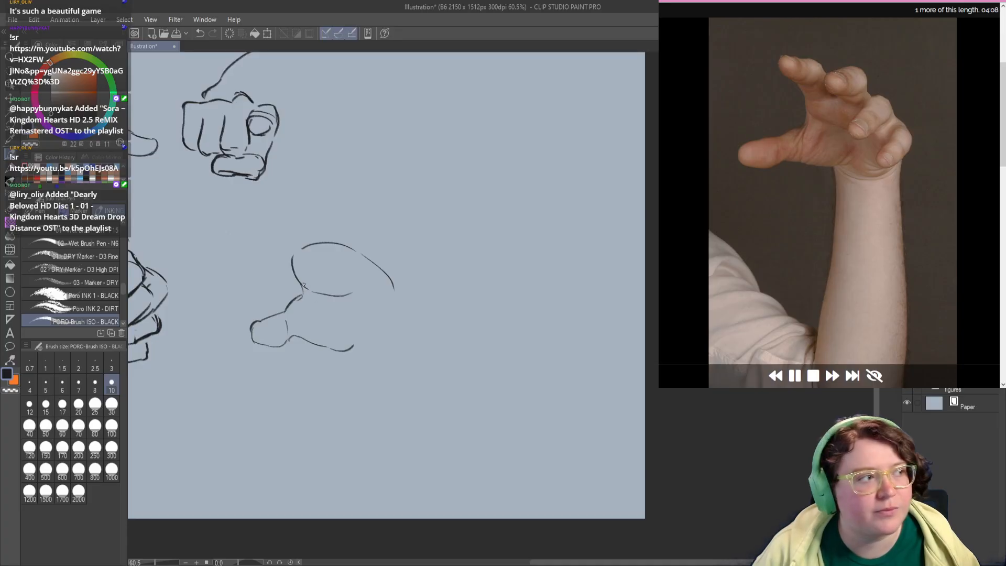
Step: Darken the palm edge above the thumb and draw the curved heel of the palm with the hand's outer side
{"action": "mouse_move", "coordinate": [303, 285]}
{"action": "left_mouse_down"}
{"action": "mouse_move", "coordinate": [360, 306]}
{"action": "mouse_move", "coordinate": [335, 316]}
{"action": "mouse_move", "coordinate": [297, 278]}
{"action": "left_mouse_up"}
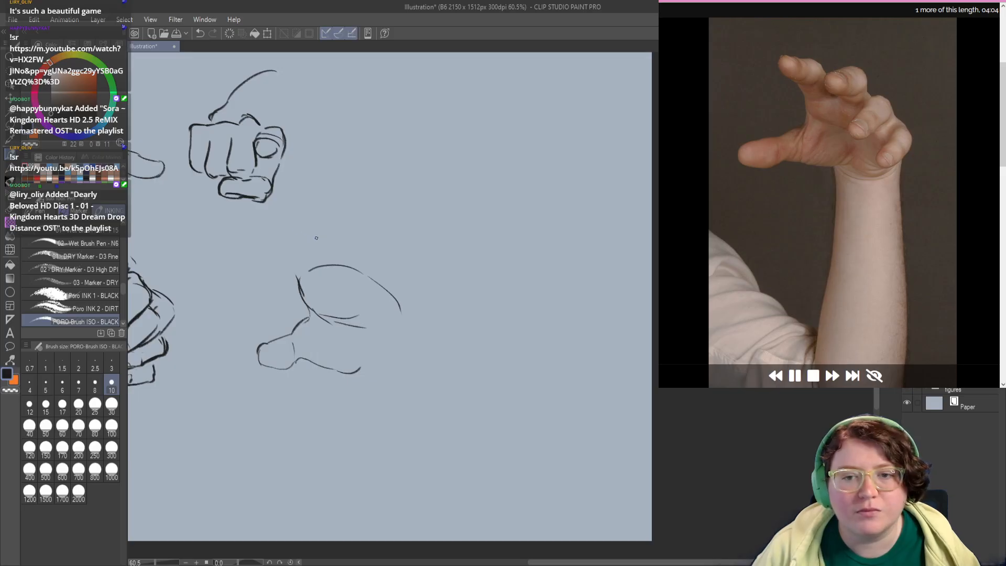
{"action": "left_click_drag", "start_coordinate": [281, 268], "coordinate": [258, 255]}
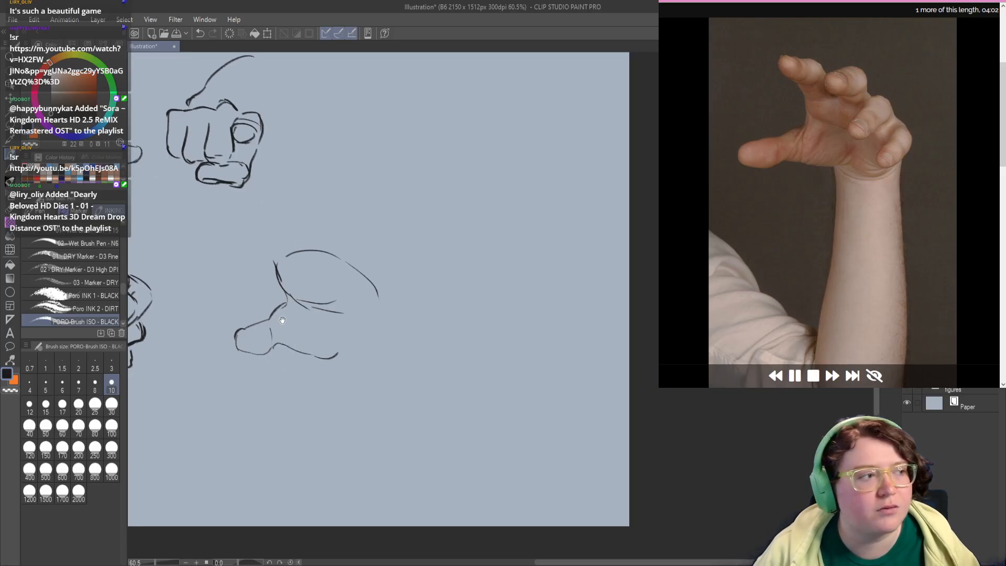
{"action": "mouse_move", "coordinate": [335, 348]}
{"action": "left_mouse_down"}
{"action": "mouse_move", "coordinate": [376, 364]}
{"action": "mouse_move", "coordinate": [395, 331]}
{"action": "mouse_move", "coordinate": [385, 319]}
{"action": "mouse_move", "coordinate": [356, 357]}
{"action": "mouse_move", "coordinate": [375, 358]}
{"action": "mouse_move", "coordinate": [343, 361]}
{"action": "left_mouse_up"}
{"action": "key", "text": "ctrl+z"}
{"action": "key", "text": "ctrl+z"}
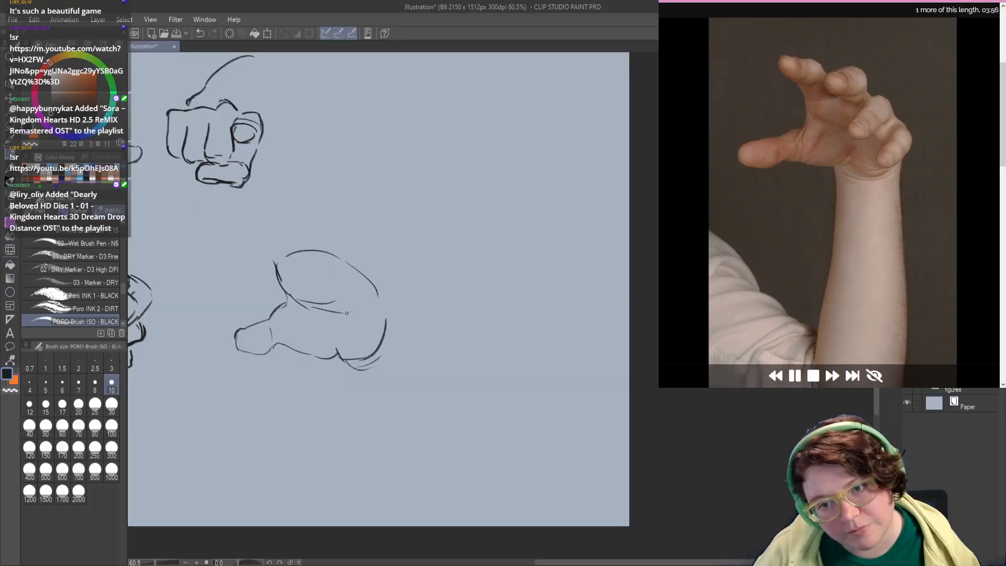
Step: Draw a curved line across the upper palm for the finger bases and connect the hand's outer side
{"action": "mouse_move", "coordinate": [279, 273]}
{"action": "left_mouse_down"}
{"action": "mouse_move", "coordinate": [306, 277]}
{"action": "mouse_move", "coordinate": [349, 295]}
{"action": "left_mouse_up"}
{"action": "mouse_move", "coordinate": [363, 316]}
{"action": "left_mouse_down"}
{"action": "mouse_move", "coordinate": [380, 306]}
{"action": "mouse_move", "coordinate": [387, 313]}
{"action": "left_mouse_up"}
{"action": "key", "text": "ctrl+z"}
Step: Sketch a foreshortened finger above the knuckle arc, with an oval fingertip and a rounded outer contour
{"action": "mouse_move", "coordinate": [298, 277]}
{"action": "left_mouse_down"}
{"action": "mouse_move", "coordinate": [360, 309]}
{"action": "mouse_move", "coordinate": [327, 303]}
{"action": "mouse_move", "coordinate": [295, 260]}
{"action": "mouse_move", "coordinate": [315, 247]}
{"action": "mouse_move", "coordinate": [347, 263]}
{"action": "mouse_move", "coordinate": [321, 278]}
{"action": "left_mouse_up"}
{"action": "key", "text": "ctrl+z"}
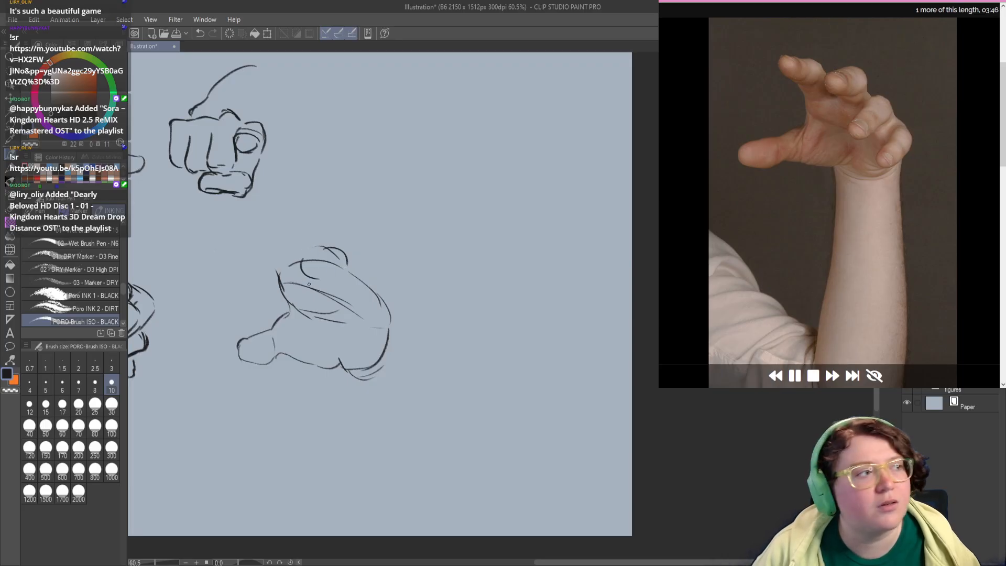
{"action": "key", "text": "ctrl+z"}
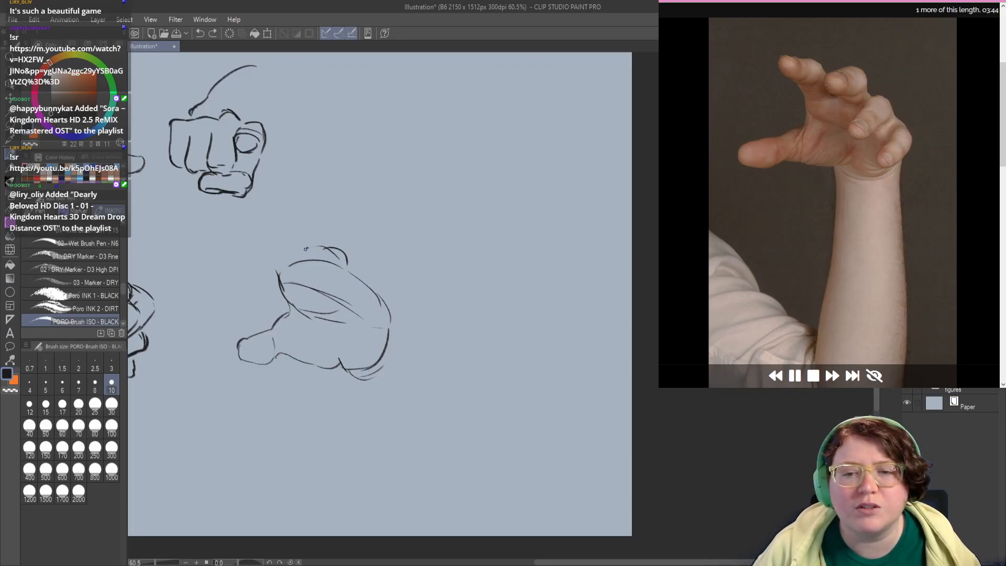
{"action": "mouse_move", "coordinate": [315, 248]}
{"action": "left_mouse_down"}
{"action": "mouse_move", "coordinate": [322, 280]}
{"action": "mouse_move", "coordinate": [346, 269]}
{"action": "mouse_move", "coordinate": [333, 243]}
{"action": "mouse_move", "coordinate": [357, 268]}
{"action": "mouse_move", "coordinate": [349, 288]}
{"action": "mouse_move", "coordinate": [355, 266]}
{"action": "mouse_move", "coordinate": [365, 269]}
{"action": "left_mouse_up"}
{"action": "key", "text": "ctrl+z"}
Step: Draw a short curved contour for the outer finger beside the open hand's outer edge
{"action": "key", "text": "ctrl+z"}
{"action": "key", "text": "ctrl+z"}
{"action": "key", "text": "ctrl+z"}
{"action": "key", "text": "ctrl+z"}
{"action": "key", "text": "ctrl+z"}
{"action": "mouse_move", "coordinate": [370, 271]}
{"action": "left_mouse_down"}
{"action": "mouse_move", "coordinate": [377, 285]}
{"action": "mouse_move", "coordinate": [342, 250]}
{"action": "mouse_move", "coordinate": [368, 304]}
{"action": "left_mouse_up"}
{"action": "key", "text": "ctrl+z"}
{"action": "key", "text": "ctrl+z"}
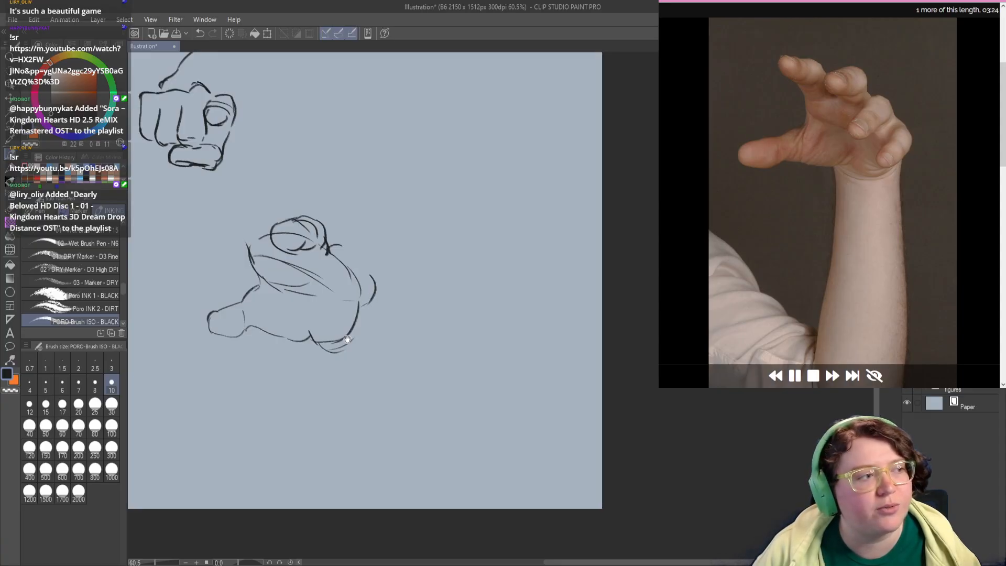
Step: Start the wrist line below the open hand's outer side and darken the curve of the palm's heel
{"action": "mouse_move", "coordinate": [347, 339]}
{"action": "left_mouse_down"}
{"action": "mouse_move", "coordinate": [343, 314]}
{"action": "mouse_move", "coordinate": [350, 329]}
{"action": "left_mouse_up"}
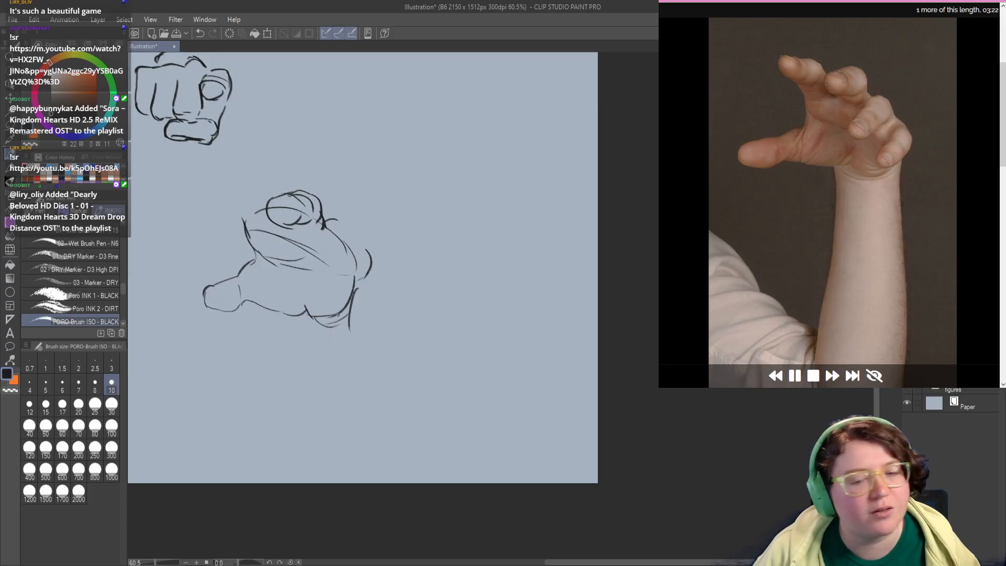
{"action": "mouse_move", "coordinate": [306, 312]}
{"action": "left_mouse_down"}
{"action": "mouse_move", "coordinate": [350, 297]}
{"action": "mouse_move", "coordinate": [297, 315]}
{"action": "mouse_move", "coordinate": [292, 308]}
{"action": "left_mouse_up"}
{"action": "left_click_drag", "start_coordinate": [364, 254], "coordinate": [344, 285]}
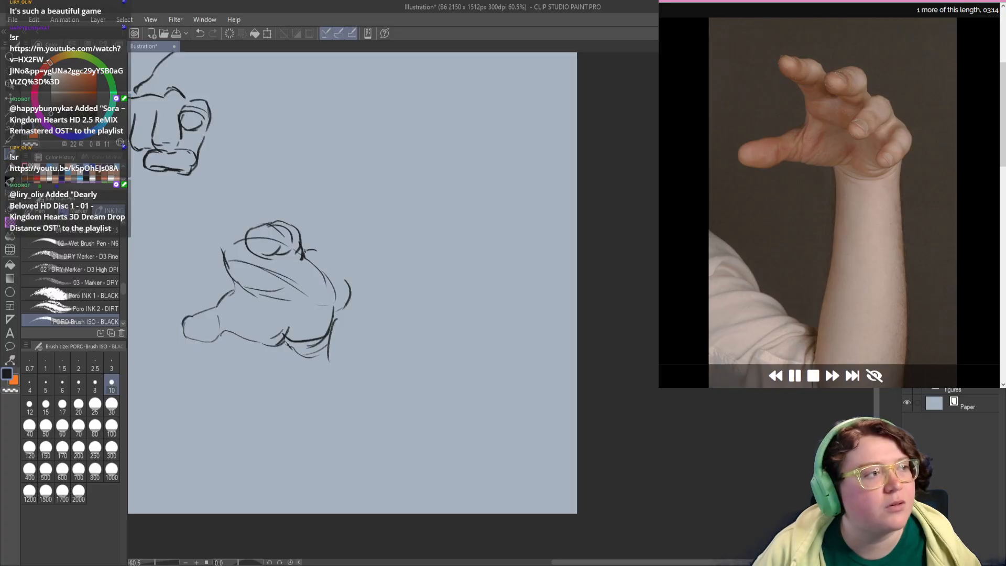
Step: Draw a bent finger folding over the outer palm with a rounded tip, and erase the stray overlapping lines
{"action": "mouse_move", "coordinate": [303, 252]}
{"action": "left_mouse_down"}
{"action": "mouse_move", "coordinate": [324, 251]}
{"action": "mouse_move", "coordinate": [338, 266]}
{"action": "mouse_move", "coordinate": [314, 304]}
{"action": "mouse_move", "coordinate": [295, 311]}
{"action": "mouse_move", "coordinate": [309, 306]}
{"action": "mouse_move", "coordinate": [300, 297]}
{"action": "mouse_move", "coordinate": [322, 294]}
{"action": "mouse_move", "coordinate": [309, 255]}
{"action": "mouse_move", "coordinate": [325, 284]}
{"action": "mouse_move", "coordinate": [306, 312]}
{"action": "mouse_move", "coordinate": [313, 289]}
{"action": "left_mouse_up"}
{"action": "key", "text": "ctrl+z"}
{"action": "key", "text": "c"}
{"action": "key", "text": "c"}
{"action": "key", "text": "ctrl+z"}
{"action": "key", "text": "ctrl+z"}
{"action": "key", "text": "ctrl+z"}
{"action": "key", "text": "ctrl+z"}
{"action": "key", "text": "ctrl+z"}
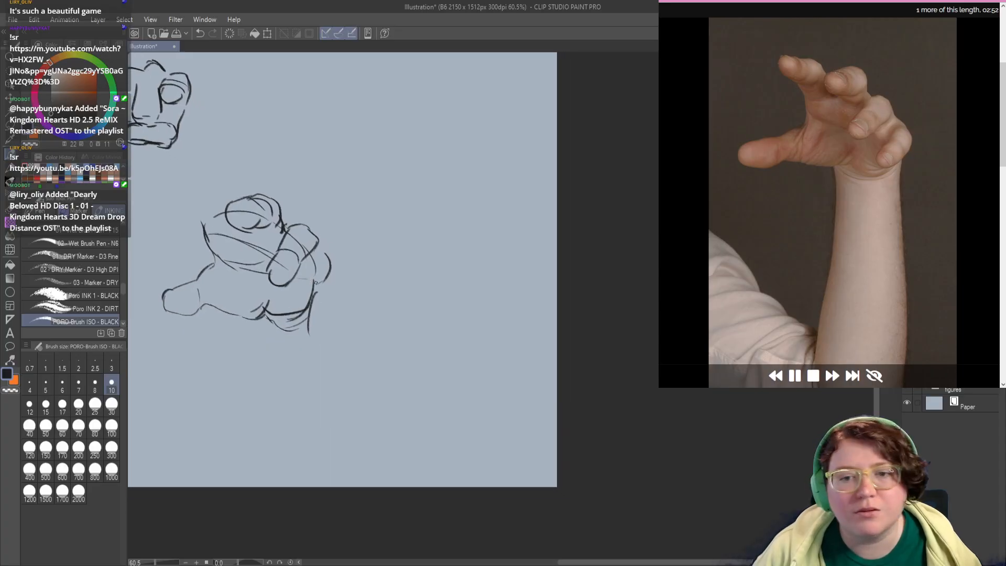
{"action": "key", "text": "c"}
{"action": "mouse_move", "coordinate": [319, 240]}
{"action": "left_mouse_down"}
{"action": "mouse_move", "coordinate": [296, 288]}
{"action": "mouse_move", "coordinate": [322, 304]}
{"action": "left_mouse_up"}
{"action": "key", "text": "c"}
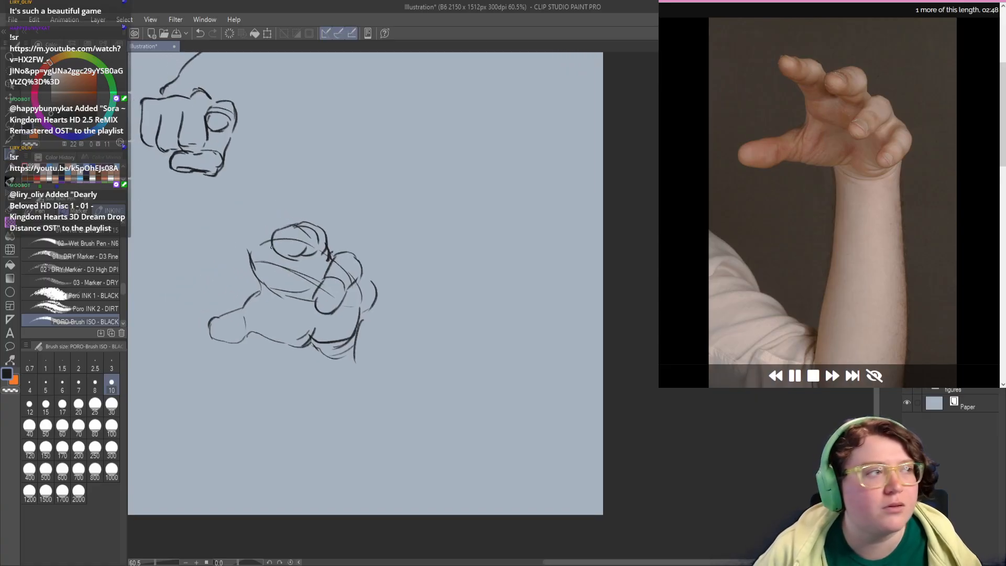
Step: Draw the raised index finger beside the foreshortened middle finger, with a rounded fingertip and a bumpy upper contour
{"action": "mouse_move", "coordinate": [283, 233]}
{"action": "left_mouse_down"}
{"action": "mouse_move", "coordinate": [271, 216]}
{"action": "mouse_move", "coordinate": [247, 218]}
{"action": "mouse_move", "coordinate": [270, 216]}
{"action": "mouse_move", "coordinate": [254, 239]}
{"action": "left_mouse_up"}
{"action": "key", "text": "ctrl+z"}
{"action": "key", "text": "ctrl+z"}
{"action": "key", "text": "ctrl+z"}
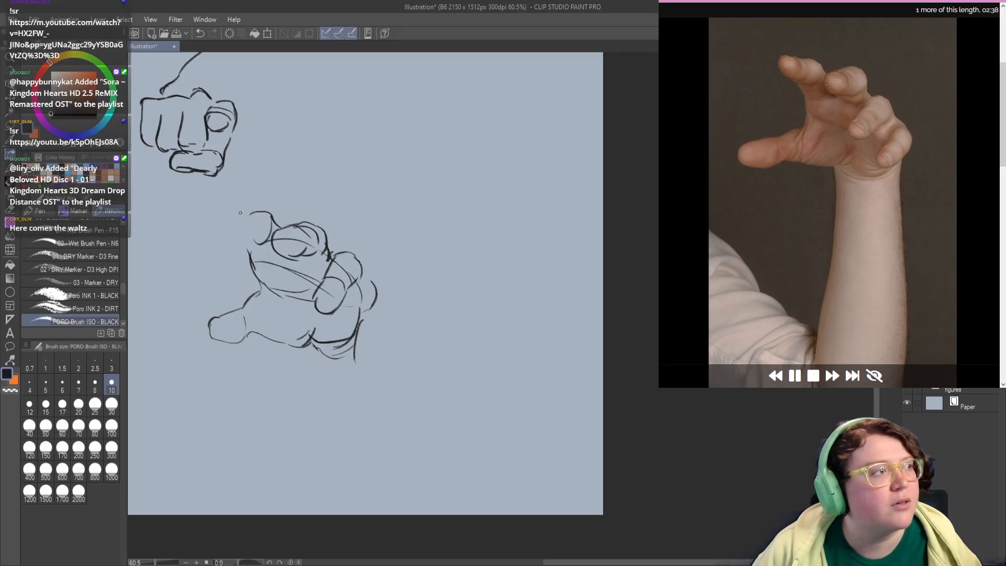
{"action": "mouse_move", "coordinate": [261, 210]}
{"action": "left_mouse_down"}
{"action": "mouse_move", "coordinate": [235, 217]}
{"action": "mouse_move", "coordinate": [230, 231]}
{"action": "mouse_move", "coordinate": [259, 229]}
{"action": "mouse_move", "coordinate": [262, 242]}
{"action": "left_mouse_up"}
{"action": "key", "text": "ctrl+z"}
{"action": "key", "text": "ctrl+z"}
{"action": "key", "text": "ctrl+z"}
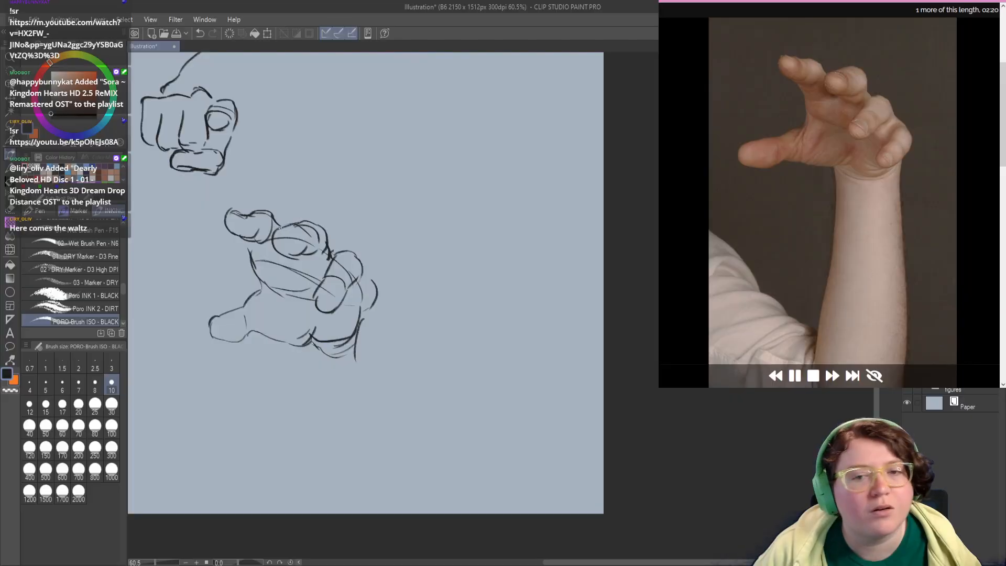
Step: Erase the outer edge of the palm and the old outer finger curve to make room for the little finger
{"action": "mouse_move", "coordinate": [331, 291]}
{"action": "left_mouse_down"}
{"action": "mouse_move", "coordinate": [296, 252]}
{"action": "mouse_move", "coordinate": [308, 259]}
{"action": "mouse_move", "coordinate": [318, 223]}
{"action": "left_mouse_up"}
{"action": "key", "text": "ctrl+z"}
{"action": "key", "text": "c"}
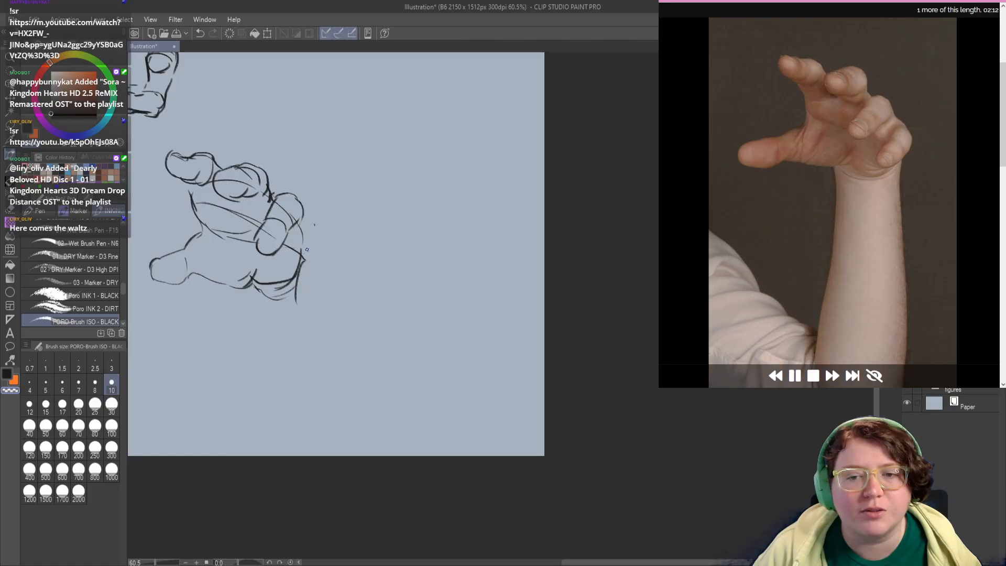
{"action": "mouse_move", "coordinate": [304, 257]}
{"action": "left_mouse_down"}
{"action": "mouse_move", "coordinate": [286, 281]}
{"action": "mouse_move", "coordinate": [317, 259]}
{"action": "mouse_move", "coordinate": [300, 259]}
{"action": "mouse_move", "coordinate": [302, 239]}
{"action": "mouse_move", "coordinate": [287, 268]}
{"action": "mouse_move", "coordinate": [323, 234]}
{"action": "left_mouse_up"}
{"action": "key", "text": "c"}
{"action": "key", "text": "c"}
{"action": "key", "text": "c"}
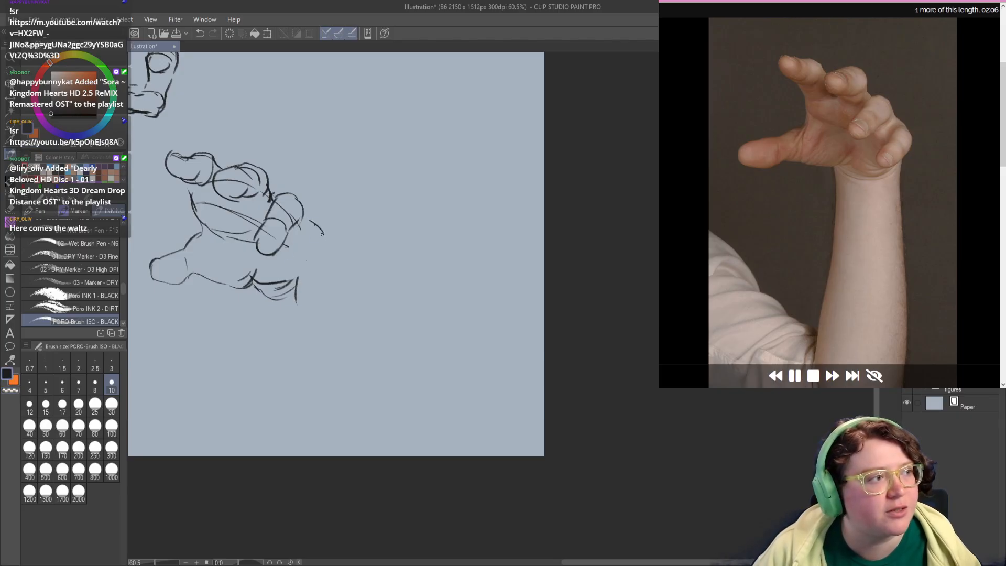
{"action": "key", "text": "c"}
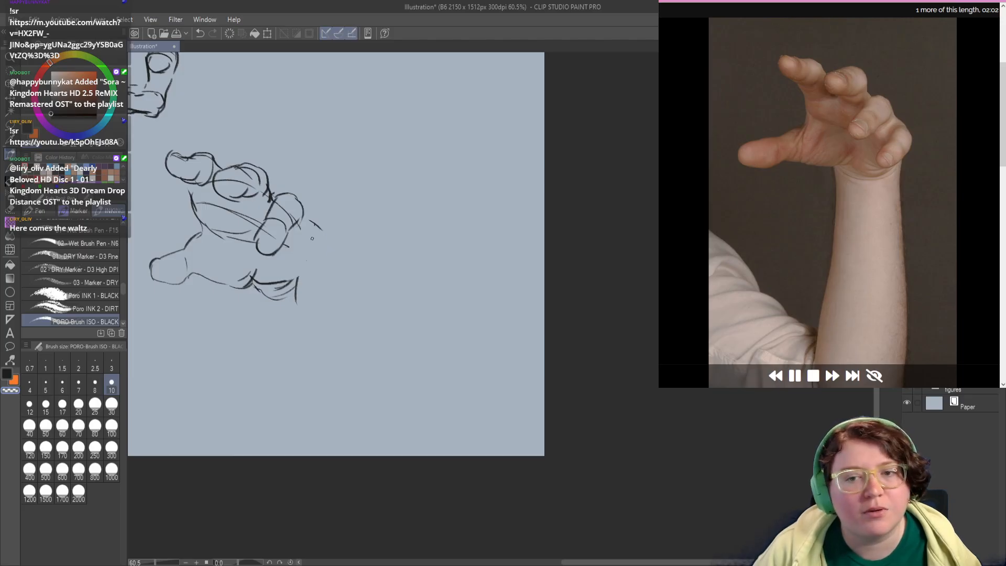
Step: Draw the curled little finger along the hand's outer edge, with an oval fingertip above the heel of the palm
{"action": "key", "text": "c"}
{"action": "mouse_move", "coordinate": [308, 220]}
{"action": "left_mouse_down"}
{"action": "mouse_move", "coordinate": [327, 241]}
{"action": "mouse_move", "coordinate": [301, 283]}
{"action": "mouse_move", "coordinate": [286, 264]}
{"action": "mouse_move", "coordinate": [297, 277]}
{"action": "mouse_move", "coordinate": [319, 264]}
{"action": "mouse_move", "coordinate": [305, 240]}
{"action": "left_mouse_up"}
{"action": "key", "text": "c"}
{"action": "key", "text": "ctrl+z"}
{"action": "key", "text": "ctrl+z"}
{"action": "key", "text": "ctrl+z"}
{"action": "key", "text": "c"}
{"action": "key", "text": "ctrl+z"}
{"action": "key", "text": "ctrl+z"}
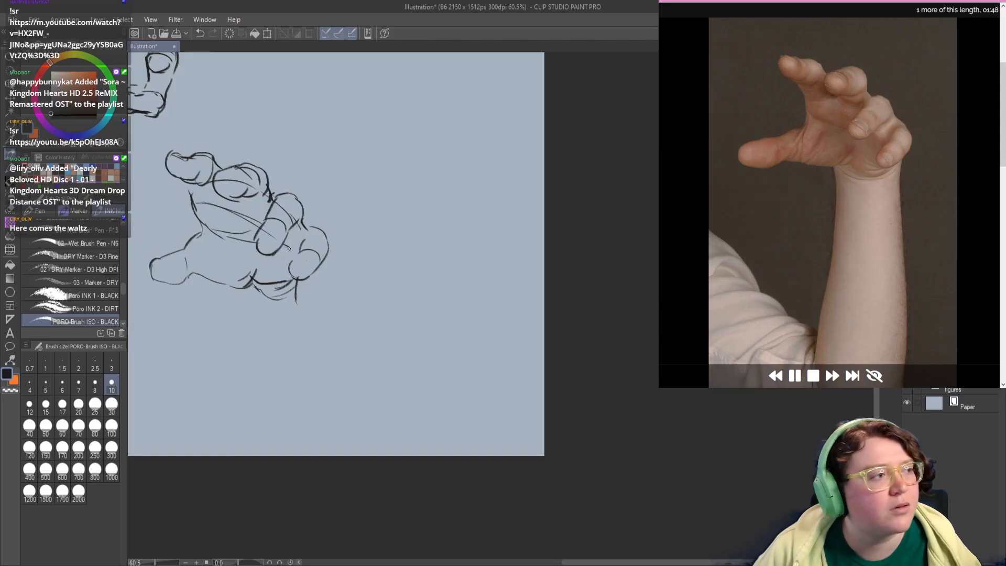
{"action": "left_click_drag", "start_coordinate": [306, 275], "coordinate": [313, 257]}
{"action": "key", "text": "ctrl+z"}
{"action": "key", "text": "ctrl+z"}
Step: Redraw the thumb of the open hand with a fuller rounded tip and a curved line at its base
{"action": "left_click_drag", "start_coordinate": [235, 270], "coordinate": [303, 257]}
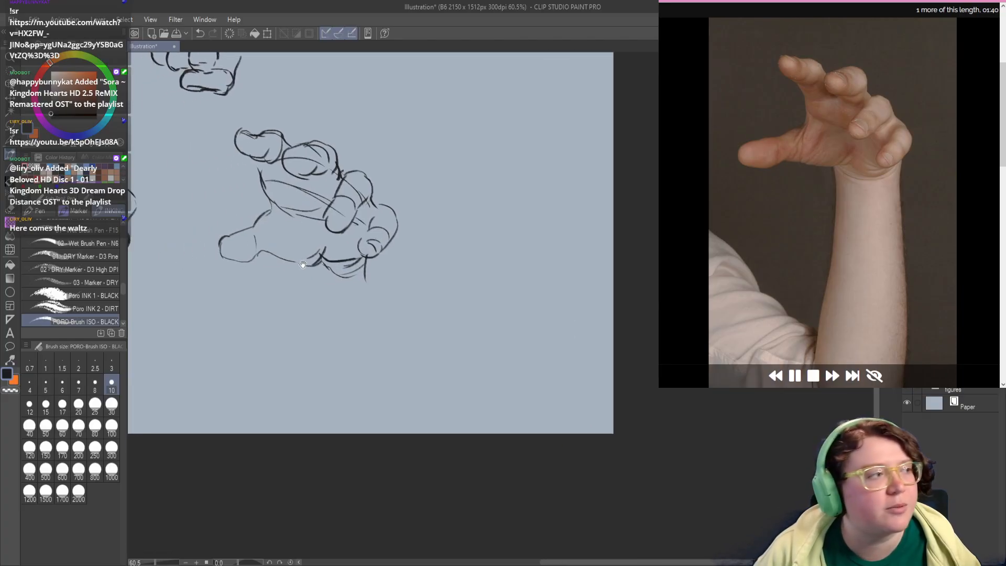
{"action": "left_click_drag", "start_coordinate": [248, 273], "coordinate": [289, 268]}
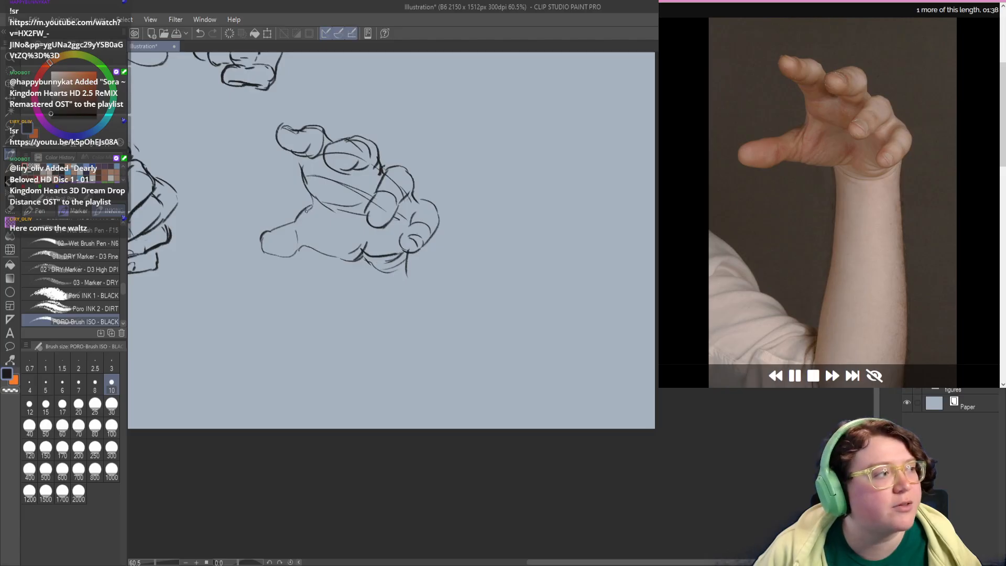
{"action": "mouse_move", "coordinate": [308, 209]}
{"action": "left_mouse_down"}
{"action": "mouse_move", "coordinate": [250, 245]}
{"action": "mouse_move", "coordinate": [254, 232]}
{"action": "mouse_move", "coordinate": [253, 258]}
{"action": "mouse_move", "coordinate": [251, 236]}
{"action": "mouse_move", "coordinate": [282, 228]}
{"action": "mouse_move", "coordinate": [258, 240]}
{"action": "mouse_move", "coordinate": [273, 250]}
{"action": "mouse_move", "coordinate": [293, 241]}
{"action": "mouse_move", "coordinate": [300, 211]}
{"action": "mouse_move", "coordinate": [270, 231]}
{"action": "mouse_move", "coordinate": [290, 227]}
{"action": "mouse_move", "coordinate": [253, 231]}
{"action": "mouse_move", "coordinate": [299, 221]}
{"action": "mouse_move", "coordinate": [256, 226]}
{"action": "mouse_move", "coordinate": [247, 246]}
{"action": "mouse_move", "coordinate": [310, 251]}
{"action": "left_mouse_up"}
{"action": "key", "text": "c"}
{"action": "key", "text": "c"}
{"action": "key", "text": "c"}
{"action": "key", "text": "c"}
{"action": "key", "text": "ctrl+z"}
{"action": "key", "text": "ctrl+z"}
{"action": "mouse_move", "coordinate": [304, 211]}
{"action": "left_mouse_down"}
{"action": "mouse_move", "coordinate": [307, 248]}
{"action": "mouse_move", "coordinate": [362, 259]}
{"action": "mouse_move", "coordinate": [317, 249]}
{"action": "left_mouse_up"}
{"action": "key", "text": "ctrl+z"}
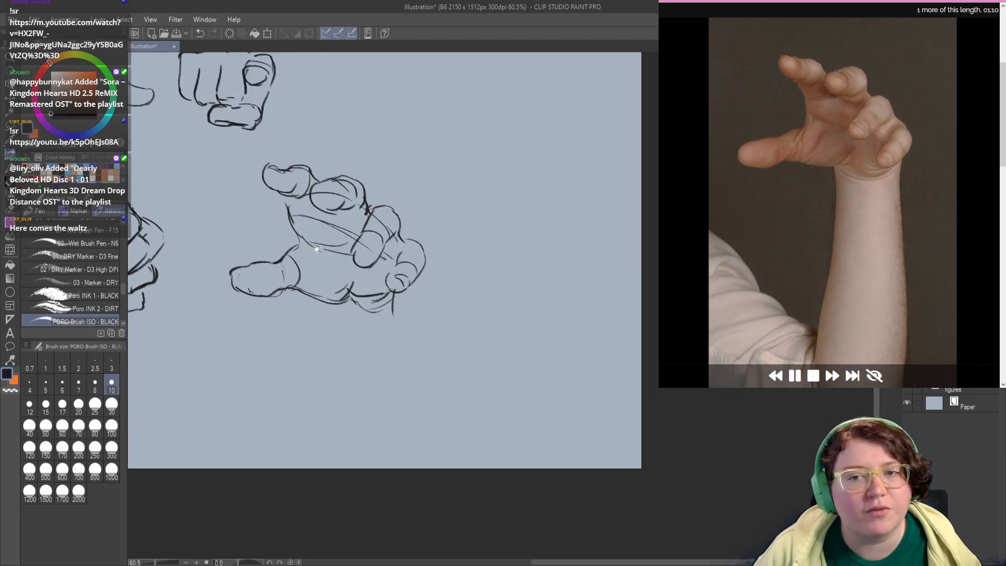
Step: Refine the palm contour between the index finger and the thumb, strengthening the lines of the thumb web
{"action": "mouse_move", "coordinate": [288, 188]}
{"action": "left_mouse_down"}
{"action": "mouse_move", "coordinate": [295, 231]}
{"action": "mouse_move", "coordinate": [299, 206]}
{"action": "mouse_move", "coordinate": [283, 207]}
{"action": "mouse_move", "coordinate": [307, 211]}
{"action": "mouse_move", "coordinate": [293, 225]}
{"action": "mouse_move", "coordinate": [299, 240]}
{"action": "left_mouse_up"}
{"action": "key", "text": "ctrl+z"}
{"action": "key", "text": "c"}
{"action": "key", "text": "c"}
{"action": "key", "text": "c"}
{"action": "key", "text": "c"}
{"action": "key", "text": "ctrl+z"}
{"action": "key", "text": "ctrl+z"}
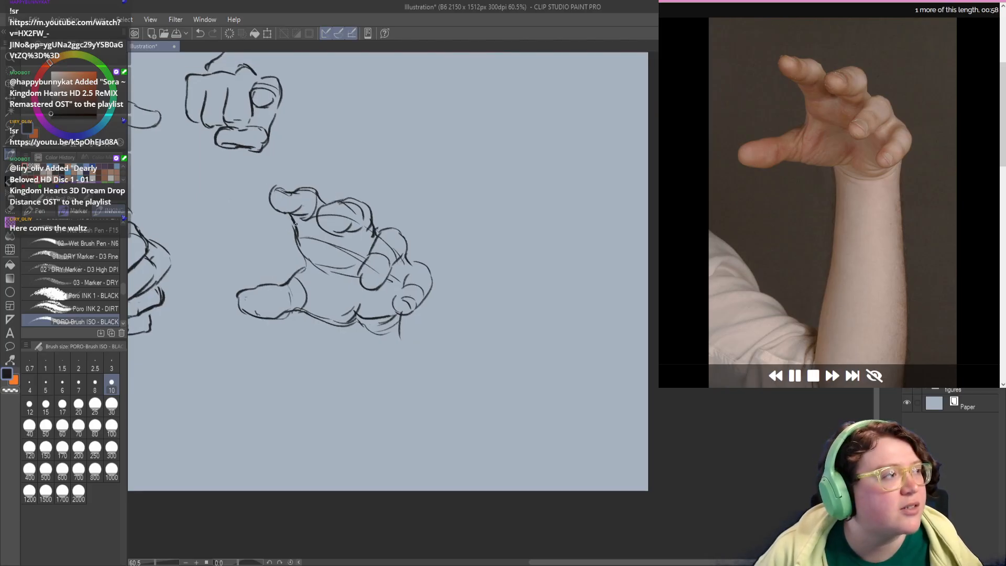
{"action": "key", "text": "c"}
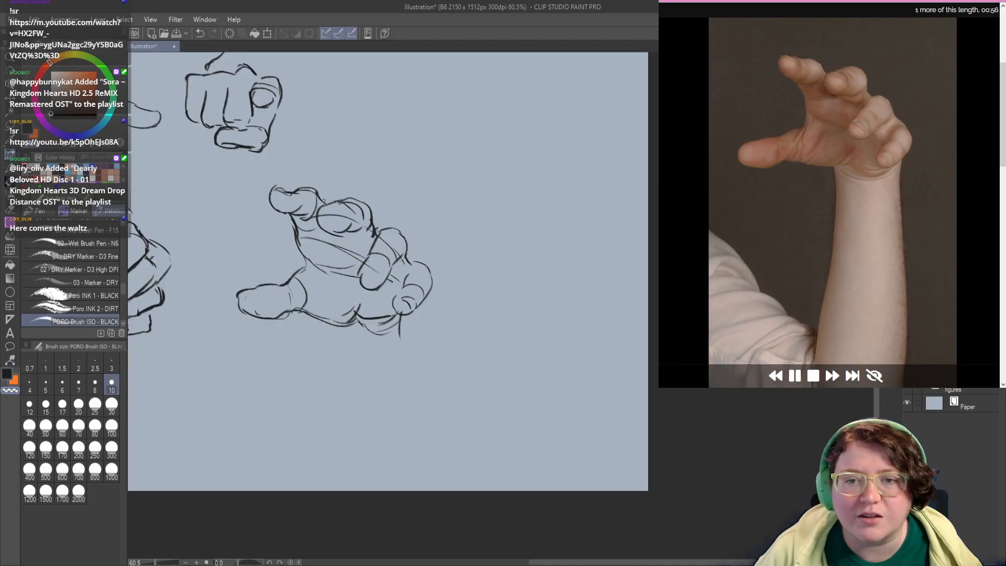
Step: Connect the index finger's base to the palm and redraw the foreshortened middle finger with a cleaner rounded outline
{"action": "key", "text": "c"}
{"action": "mouse_move", "coordinate": [317, 194]}
{"action": "left_mouse_down"}
{"action": "mouse_move", "coordinate": [322, 206]}
{"action": "mouse_move", "coordinate": [303, 215]}
{"action": "left_mouse_up"}
{"action": "key", "text": "c"}
{"action": "key", "text": "c"}
{"action": "key", "text": "ctrl+z"}
{"action": "mouse_move", "coordinate": [334, 245]}
{"action": "left_mouse_down"}
{"action": "mouse_move", "coordinate": [315, 234]}
{"action": "mouse_move", "coordinate": [315, 204]}
{"action": "mouse_move", "coordinate": [340, 211]}
{"action": "mouse_move", "coordinate": [307, 192]}
{"action": "mouse_move", "coordinate": [339, 205]}
{"action": "mouse_move", "coordinate": [301, 196]}
{"action": "mouse_move", "coordinate": [330, 186]}
{"action": "left_mouse_up"}
{"action": "key", "text": "c"}
{"action": "key", "text": "c"}
{"action": "key", "text": "ctrl+z"}
{"action": "key", "text": "ctrl+z"}
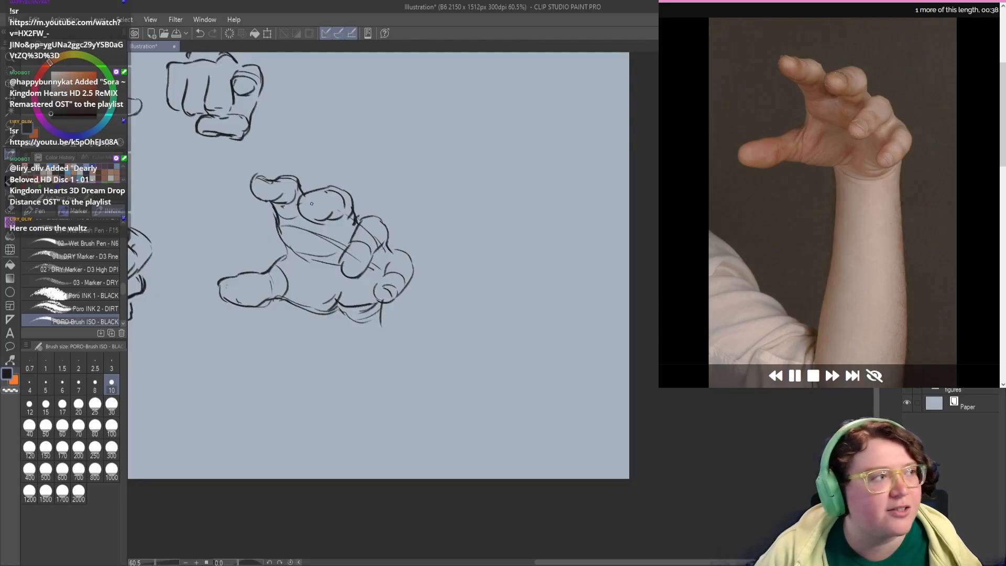
Step: Define the middle fingertip with short inner curves and erase the stray lines near the finger's base
{"action": "key", "text": "ctrl+z"}
{"action": "left_click_drag", "start_coordinate": [303, 194], "coordinate": [320, 206]}
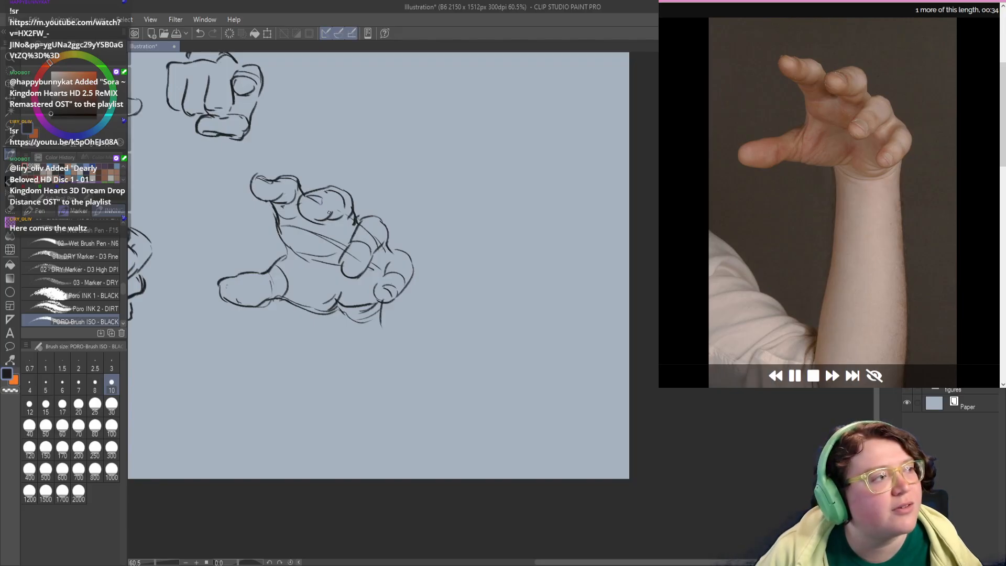
{"action": "key", "text": "ctrl+z"}
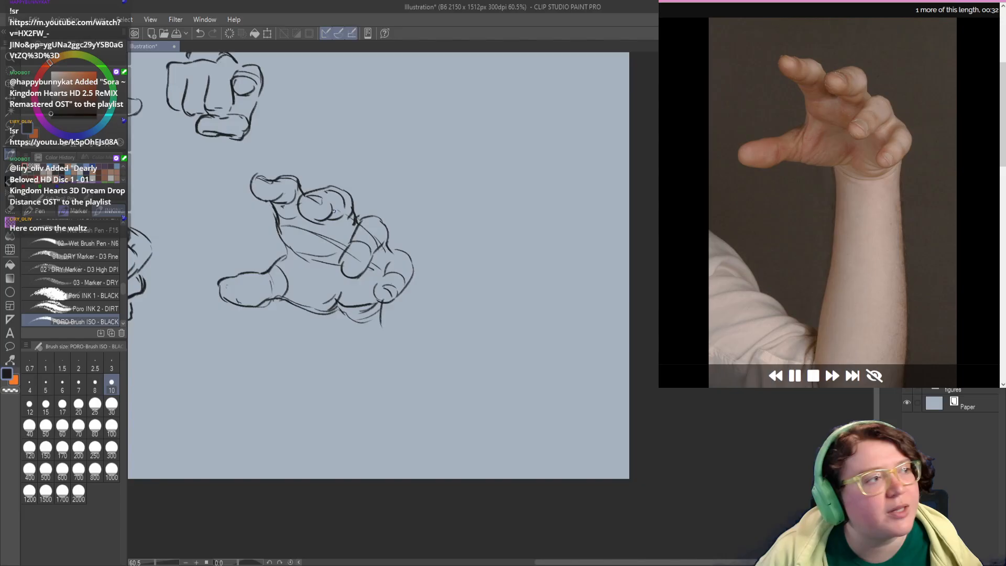
{"action": "key", "text": "c"}
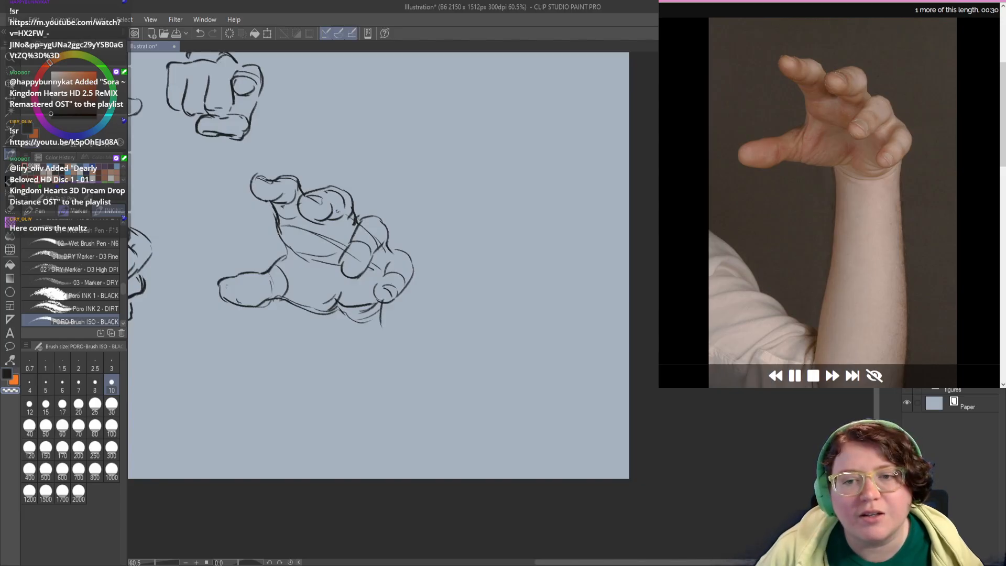
{"action": "mouse_move", "coordinate": [343, 210]}
{"action": "left_mouse_down"}
{"action": "mouse_move", "coordinate": [330, 219]}
{"action": "mouse_move", "coordinate": [341, 216]}
{"action": "left_mouse_up"}
{"action": "key", "text": "c"}
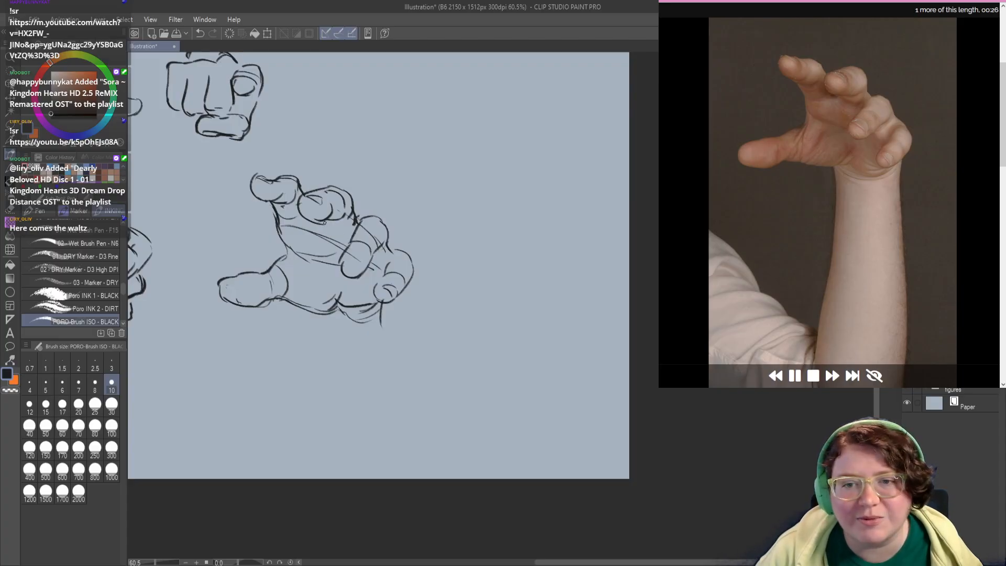
{"action": "key", "text": "c"}
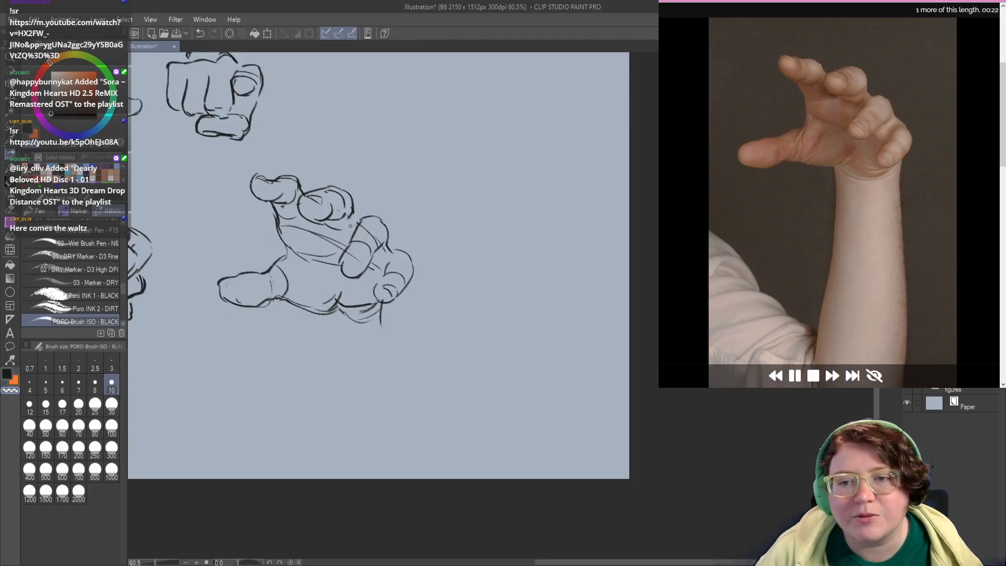
{"action": "key", "text": "c"}
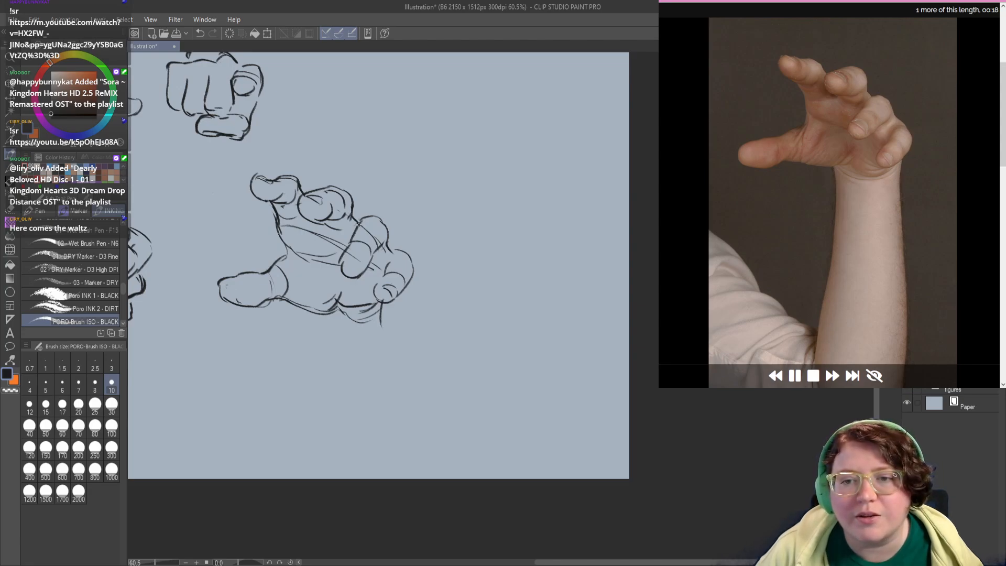
Step: Shape the ring finger with a small inner oval at its tip, and erase the surplus lines inside the finger
{"action": "mouse_move", "coordinate": [353, 264]}
{"action": "left_mouse_down"}
{"action": "mouse_move", "coordinate": [340, 240]}
{"action": "mouse_move", "coordinate": [347, 246]}
{"action": "mouse_move", "coordinate": [368, 199]}
{"action": "mouse_move", "coordinate": [372, 209]}
{"action": "left_mouse_up"}
{"action": "key", "text": "ctrl+z"}
{"action": "key", "text": "ctrl+z"}
{"action": "key", "text": "c"}
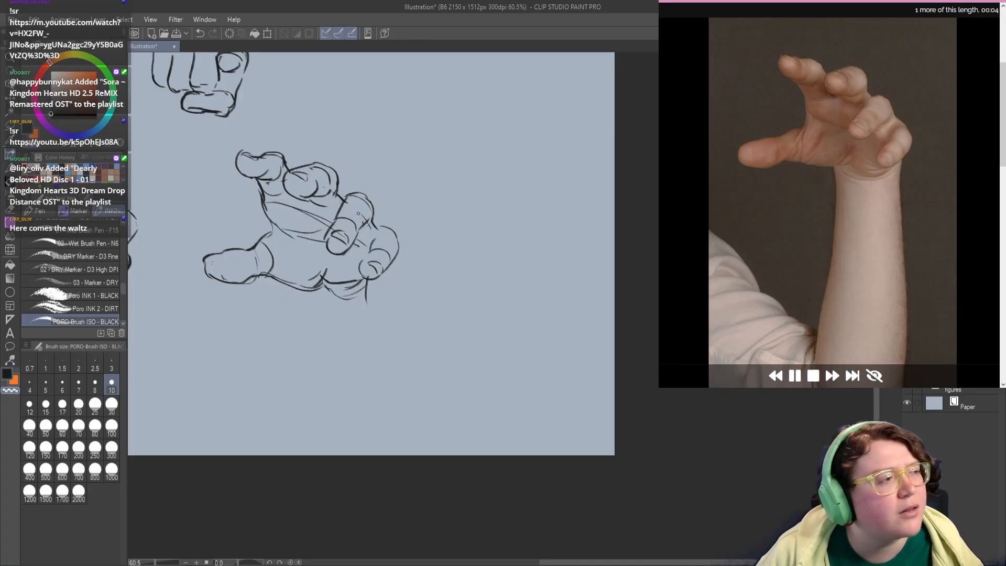
{"action": "left_click_drag", "start_coordinate": [358, 214], "coordinate": [356, 229]}
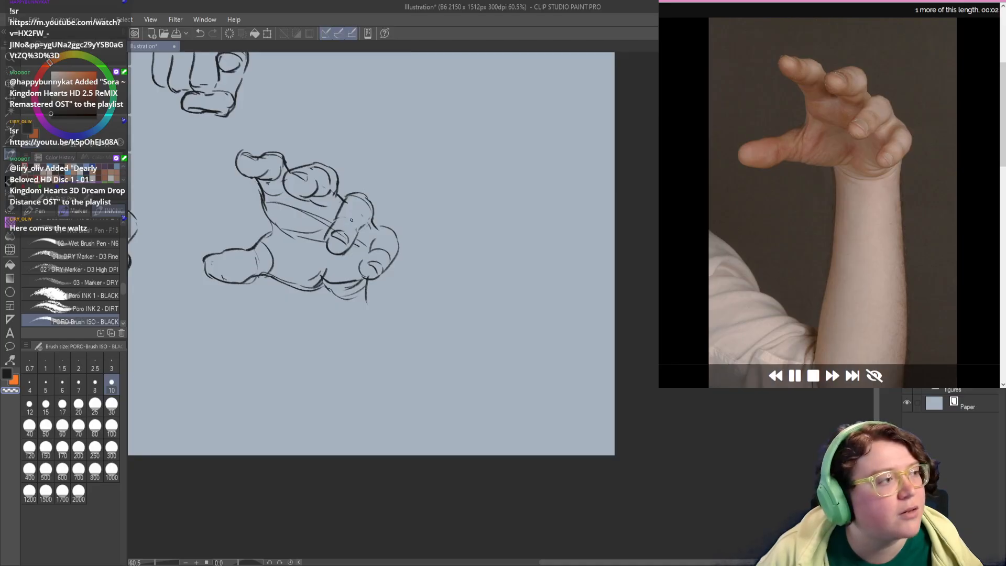
{"action": "key", "text": "c"}
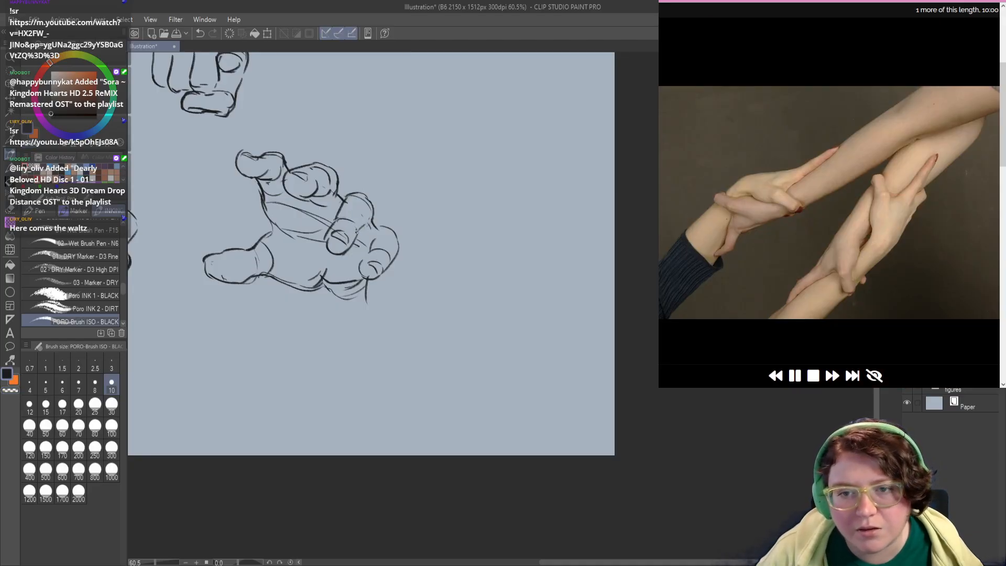
Step: Draw a short curved wrist line below the thumb side of the open hand's palm
{"action": "mouse_move", "coordinate": [334, 282]}
{"action": "left_mouse_down"}
{"action": "mouse_move", "coordinate": [395, 297]}
{"action": "mouse_move", "coordinate": [354, 315]}
{"action": "mouse_move", "coordinate": [376, 352]}
{"action": "mouse_move", "coordinate": [337, 311]}
{"action": "left_mouse_up"}
{"action": "mouse_move", "coordinate": [382, 336]}
{"action": "left_mouse_down"}
{"action": "mouse_move", "coordinate": [356, 388]}
{"action": "mouse_move", "coordinate": [447, 282]}
{"action": "mouse_move", "coordinate": [518, 340]}
{"action": "mouse_move", "coordinate": [474, 339]}
{"action": "left_mouse_up"}
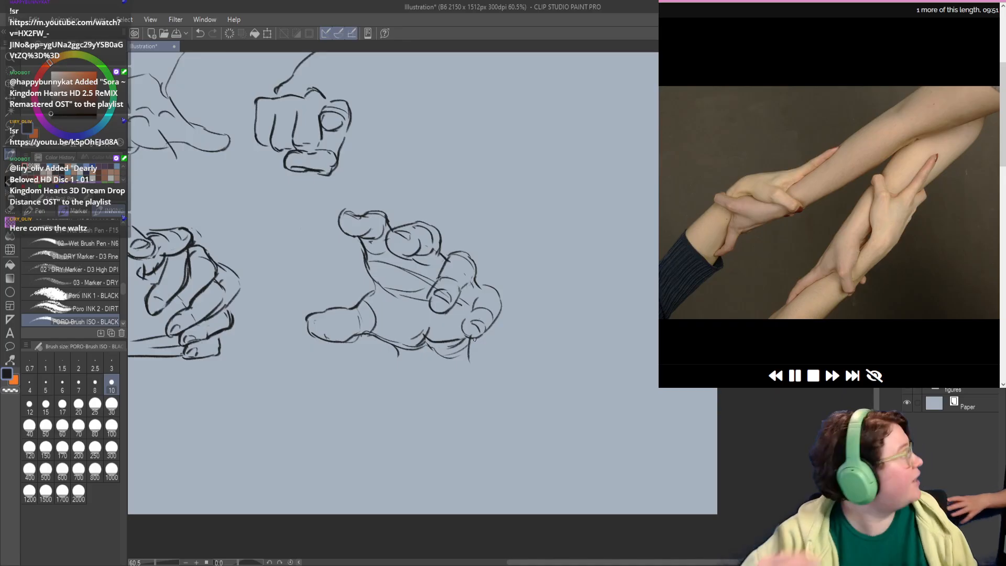
{"action": "left_click_drag", "start_coordinate": [520, 281], "coordinate": [513, 278]}
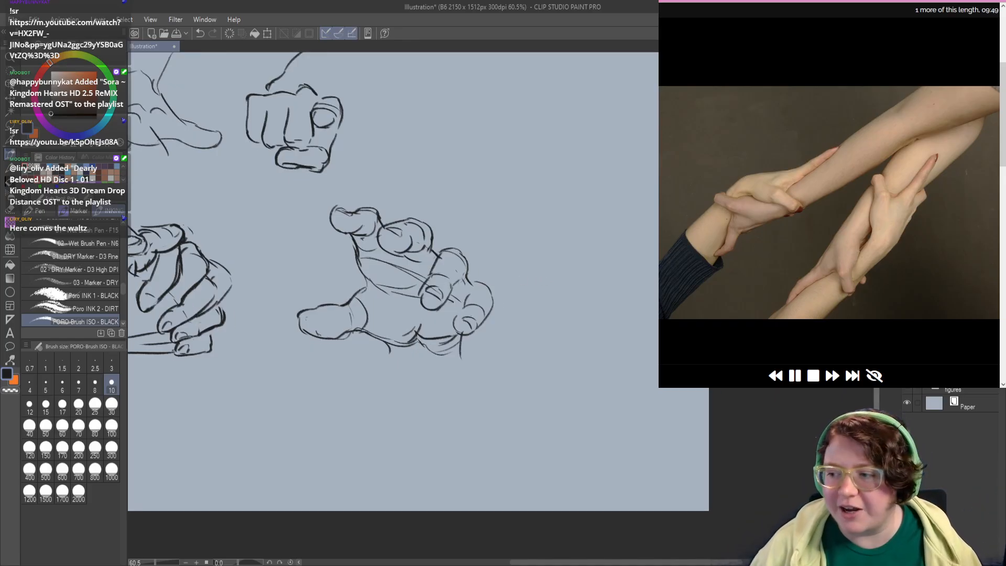
Step: Hide the finished hand sketches and set up an empty layer for the clasped-arms drawing
{"action": "left_click", "coordinate": [907, 368]}
{"action": "key", "text": "ctrl+shift+n"}
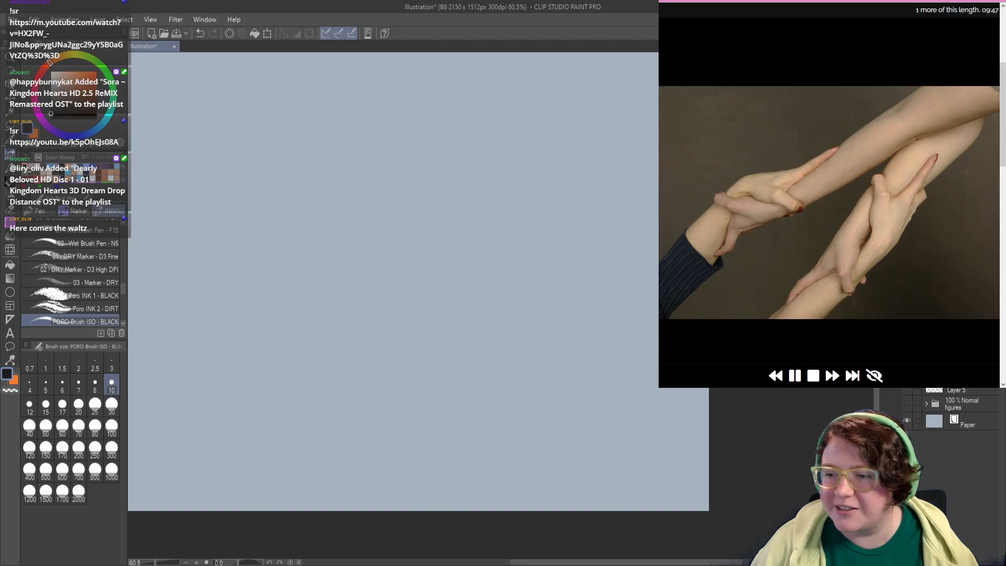
{"action": "left_click_drag", "start_coordinate": [395, 250], "coordinate": [517, 288]}
{"action": "left_click_drag", "start_coordinate": [418, 294], "coordinate": [403, 306]}
{"action": "left_click_drag", "start_coordinate": [604, 126], "coordinate": [466, 191]}
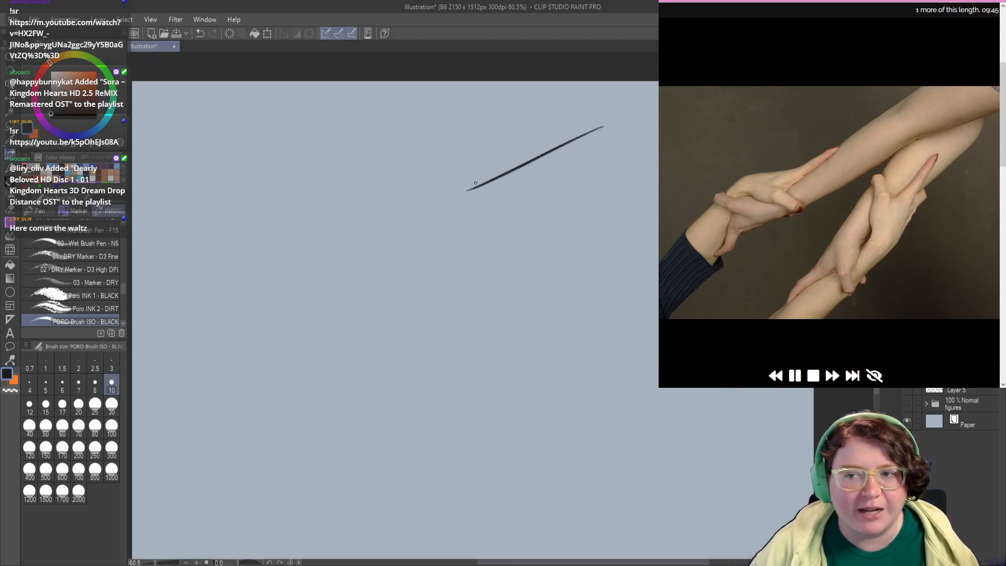
{"action": "scroll", "coordinate": [518, 195], "scroll_direction": "down", "scroll_amount": 3}
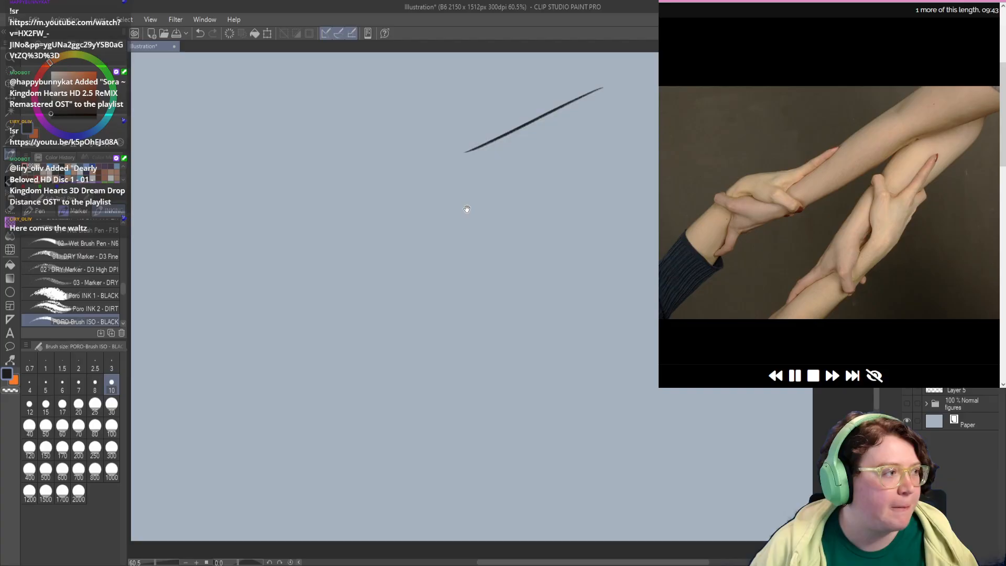
{"action": "key", "text": "ctrl+z"}
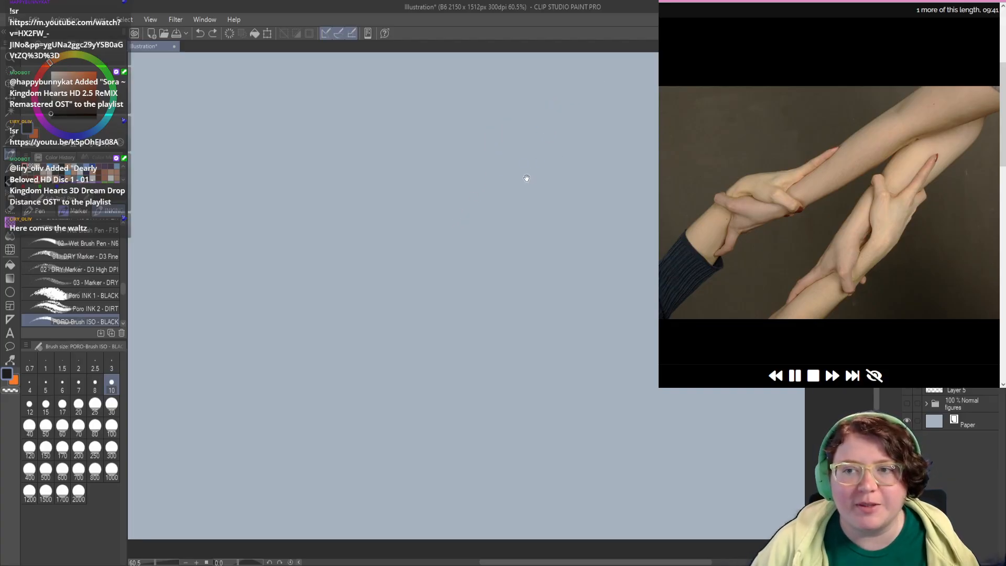
{"action": "left_click_drag", "start_coordinate": [526, 180], "coordinate": [551, 221]}
{"action": "mouse_move", "coordinate": [559, 166]}
{"action": "left_mouse_down"}
{"action": "mouse_move", "coordinate": [491, 220]}
{"action": "mouse_move", "coordinate": [441, 241]}
{"action": "left_mouse_up"}
{"action": "key", "text": "ctrl+z"}
Step: Sketch light diagonal lines for the upper and lower edges of the upper arm in the clasped-arms pose
{"action": "left_click_drag", "start_coordinate": [607, 131], "coordinate": [532, 186]}
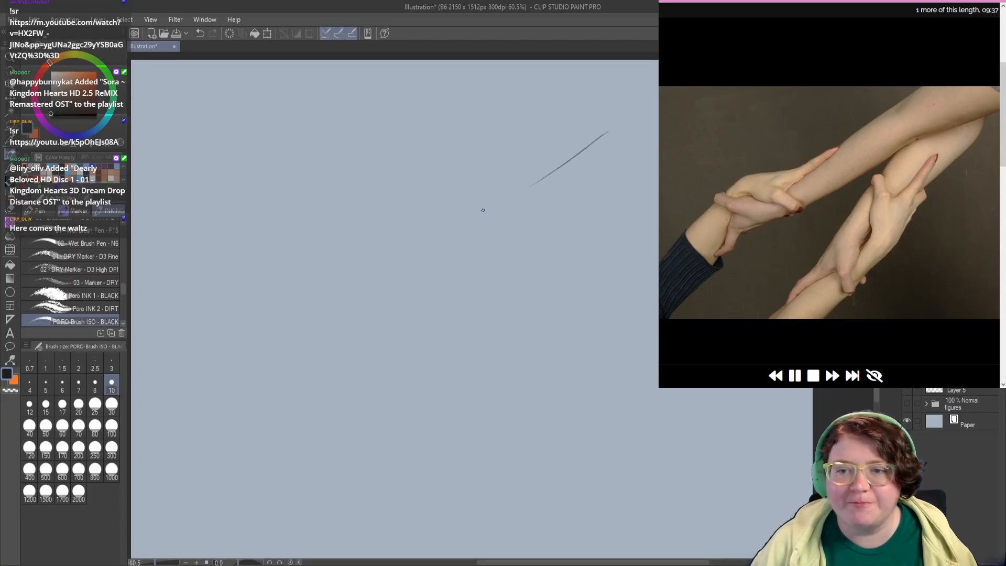
{"action": "left_click_drag", "start_coordinate": [648, 182], "coordinate": [523, 237]}
{"action": "key", "text": "ctrl+z"}
{"action": "left_click_drag", "start_coordinate": [646, 181], "coordinate": [499, 263]}
{"action": "left_click_drag", "start_coordinate": [464, 325], "coordinate": [464, 289]}
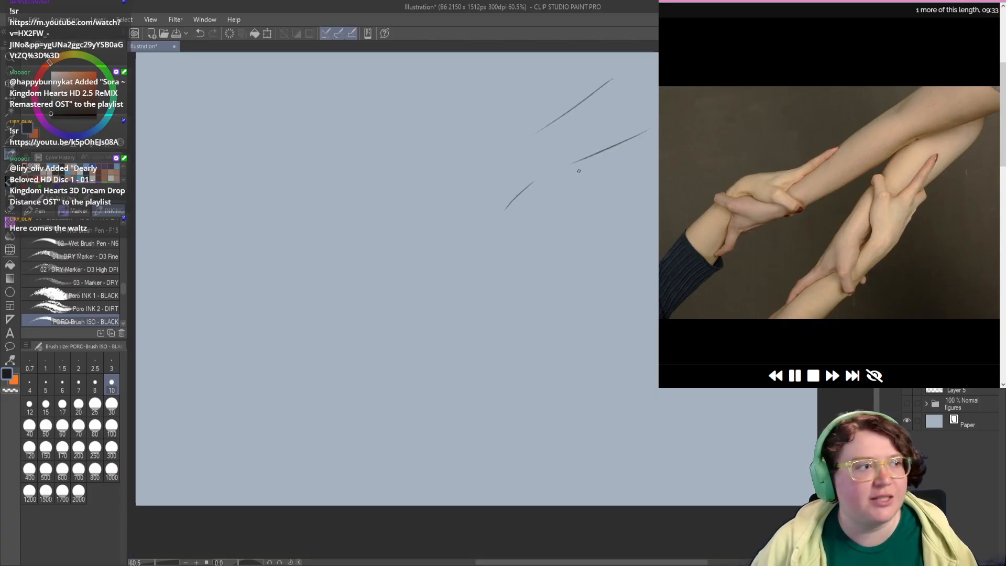
Step: Draw the two curved outlines of the second arm, branching diagonally downward below the first arm
{"action": "left_click_drag", "start_coordinate": [579, 169], "coordinate": [529, 255]}
{"action": "key", "text": "ctrl+z"}
{"action": "left_click_drag", "start_coordinate": [577, 163], "coordinate": [519, 248]}
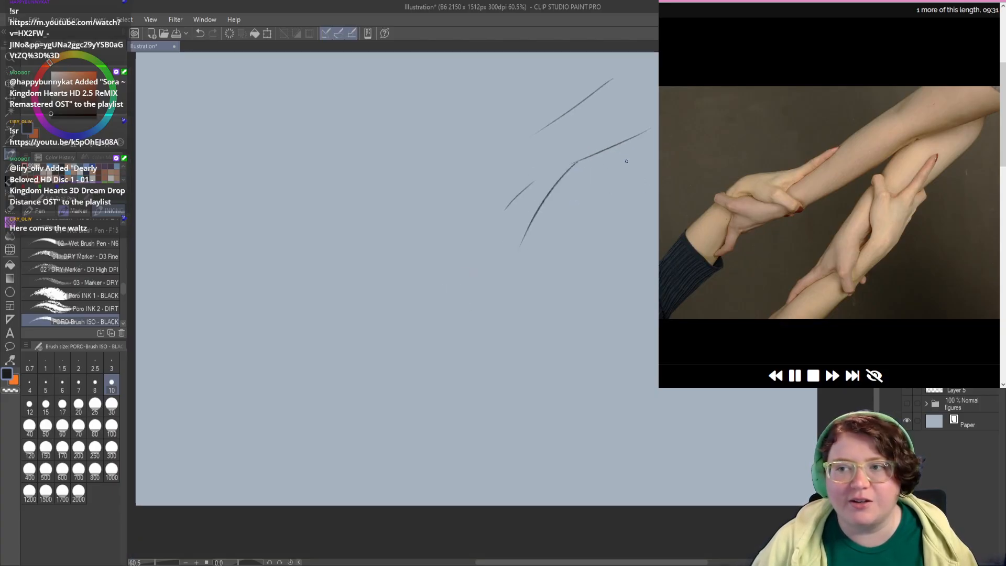
{"action": "mouse_move", "coordinate": [637, 154]}
{"action": "left_mouse_down"}
{"action": "mouse_move", "coordinate": [626, 191]}
{"action": "mouse_move", "coordinate": [549, 268]}
{"action": "left_mouse_up"}
{"action": "left_click_drag", "start_coordinate": [459, 211], "coordinate": [466, 218]}
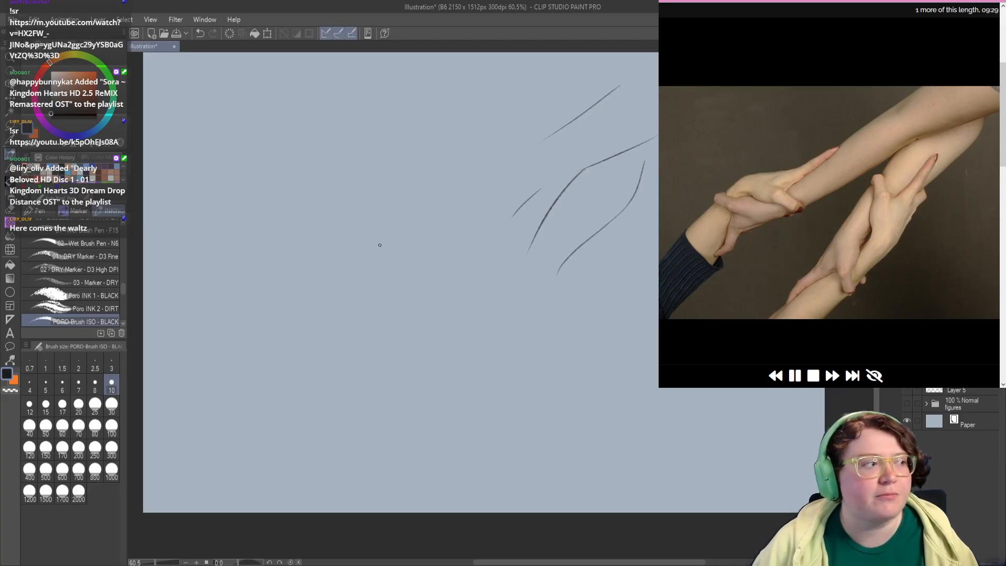
Step: Draw the long contour of the opposite forearm and gripping hand, and extend the upper arm's edges toward it
{"action": "mouse_move", "coordinate": [252, 328]}
{"action": "left_mouse_down"}
{"action": "mouse_move", "coordinate": [355, 203]}
{"action": "mouse_move", "coordinate": [424, 191]}
{"action": "mouse_move", "coordinate": [464, 172]}
{"action": "left_mouse_up"}
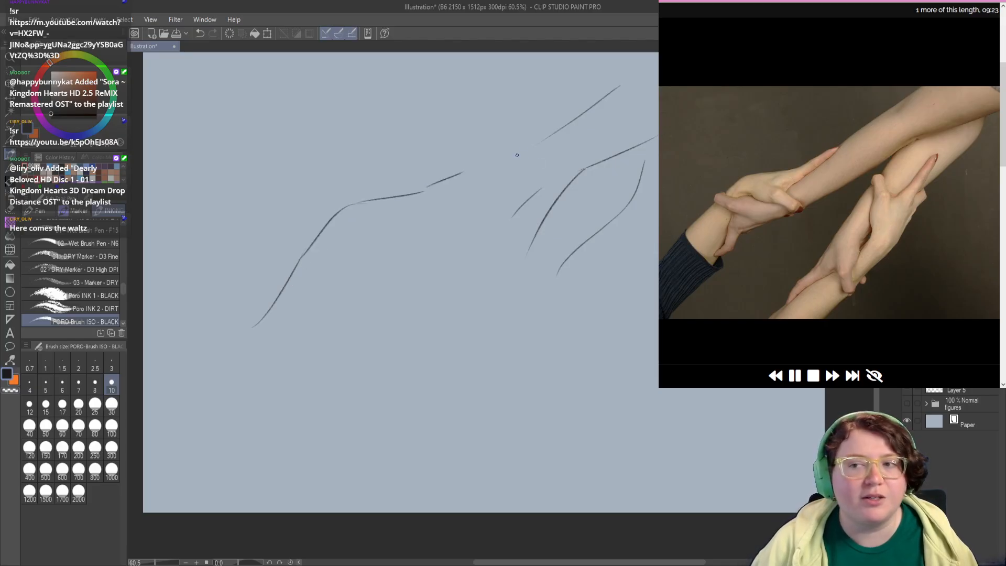
{"action": "left_click_drag", "start_coordinate": [544, 140], "coordinate": [497, 166]}
{"action": "left_click_drag", "start_coordinate": [595, 162], "coordinate": [516, 216]}
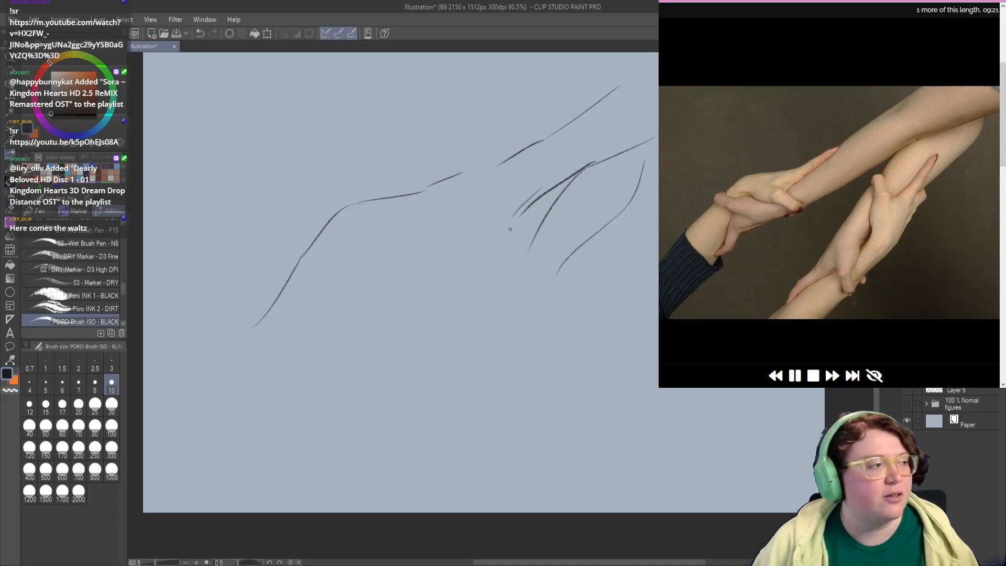
Step: Extend the upper arm's lower edge and the second arm's inner edge toward the gripping hands, adding a short wrist mark at each end
{"action": "key", "text": "ctrl+z"}
{"action": "mouse_move", "coordinate": [587, 167]}
{"action": "left_mouse_down"}
{"action": "mouse_move", "coordinate": [501, 224]}
{"action": "mouse_move", "coordinate": [435, 234]}
{"action": "left_mouse_up"}
{"action": "key", "text": "ctrl+z"}
{"action": "mouse_move", "coordinate": [512, 214]}
{"action": "left_mouse_down"}
{"action": "mouse_move", "coordinate": [435, 234]}
{"action": "mouse_move", "coordinate": [390, 265]}
{"action": "left_mouse_up"}
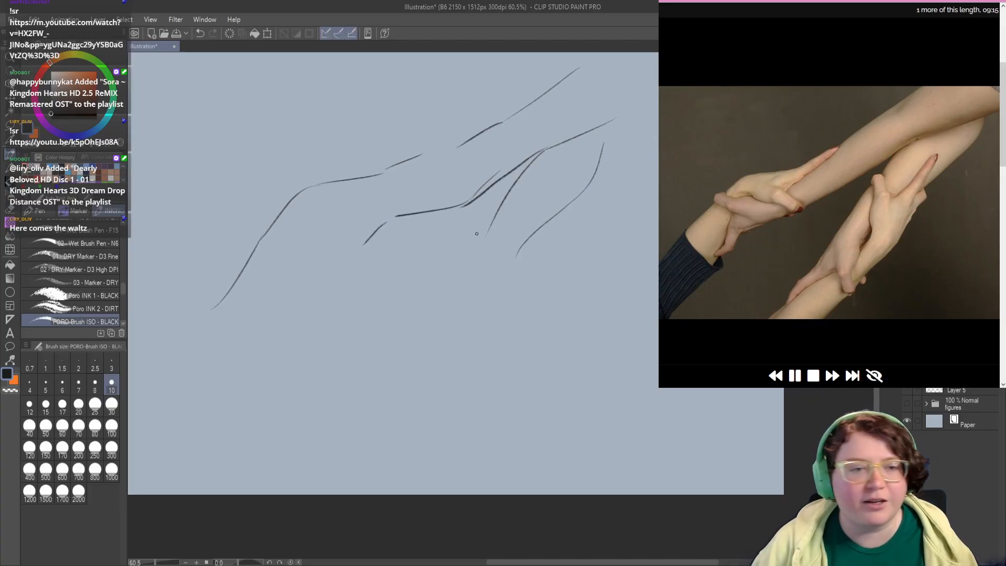
{"action": "left_click_drag", "start_coordinate": [463, 268], "coordinate": [463, 265]}
{"action": "mouse_move", "coordinate": [494, 215]}
{"action": "left_mouse_down"}
{"action": "mouse_move", "coordinate": [459, 284]}
{"action": "mouse_move", "coordinate": [427, 300]}
{"action": "left_mouse_up"}
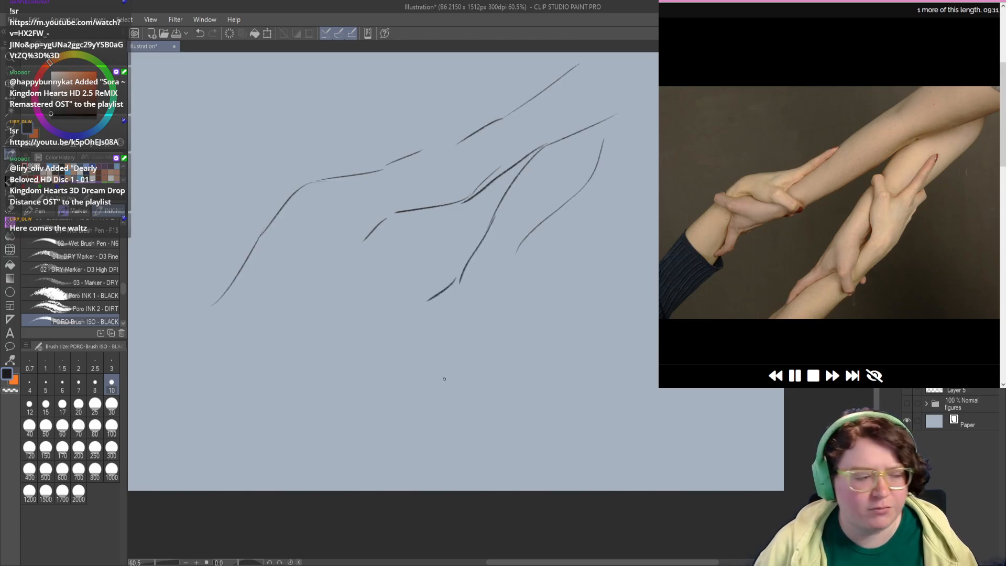
Step: Draw the outer contour of the lower forearm and gripping hand, bending up toward the second arm
{"action": "mouse_move", "coordinate": [417, 418]}
{"action": "left_mouse_down"}
{"action": "mouse_move", "coordinate": [458, 345]}
{"action": "mouse_move", "coordinate": [489, 323]}
{"action": "left_mouse_up"}
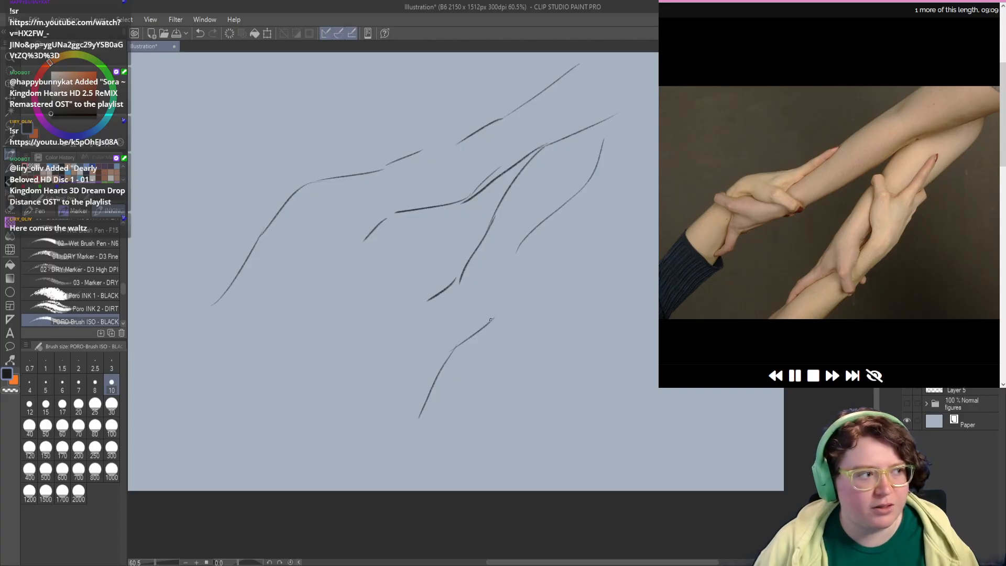
{"action": "key", "text": "ctrl+z"}
{"action": "mouse_move", "coordinate": [451, 350]}
{"action": "left_mouse_down"}
{"action": "mouse_move", "coordinate": [525, 307]}
{"action": "mouse_move", "coordinate": [549, 239]}
{"action": "left_mouse_up"}
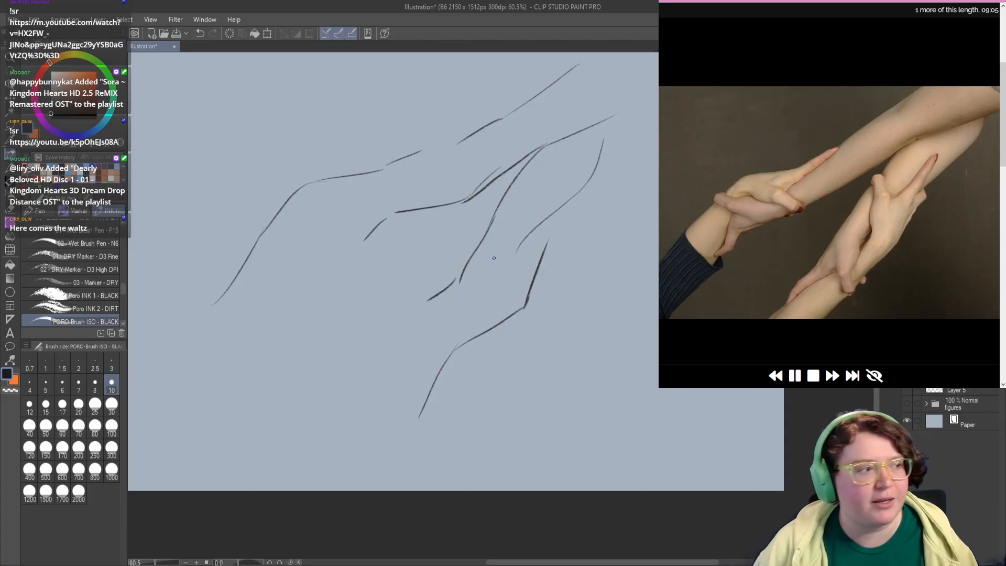
Step: Draw a small narrow loop for the gap inside the lower hand and a short stroke beside the second arm's inner edge
{"action": "scroll", "coordinate": [465, 309], "scroll_direction": "down", "scroll_amount": 1}
{"action": "left_click_drag", "start_coordinate": [490, 271], "coordinate": [468, 302]}
{"action": "key", "text": "ctrl+z"}
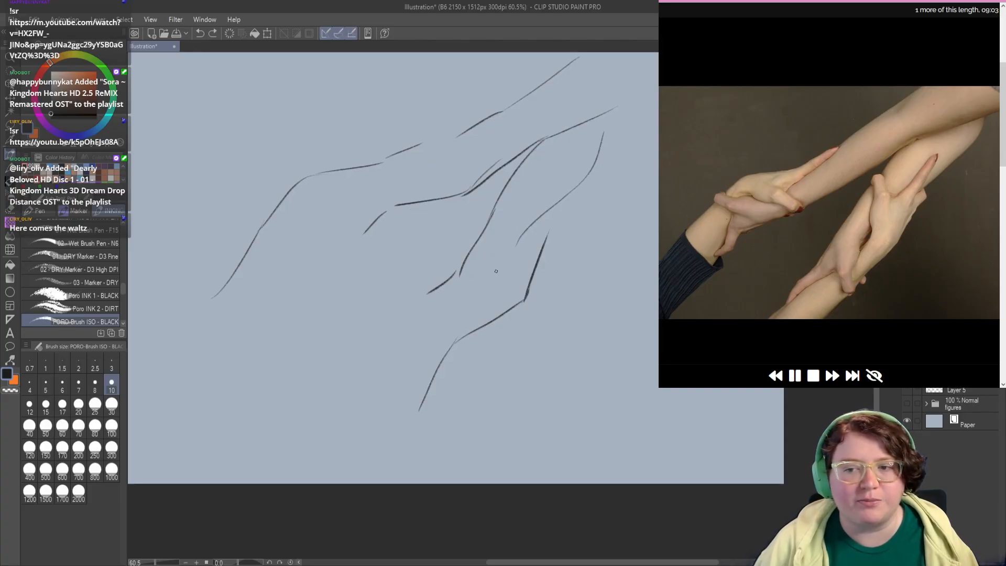
{"action": "left_click_drag", "start_coordinate": [495, 270], "coordinate": [475, 303]}
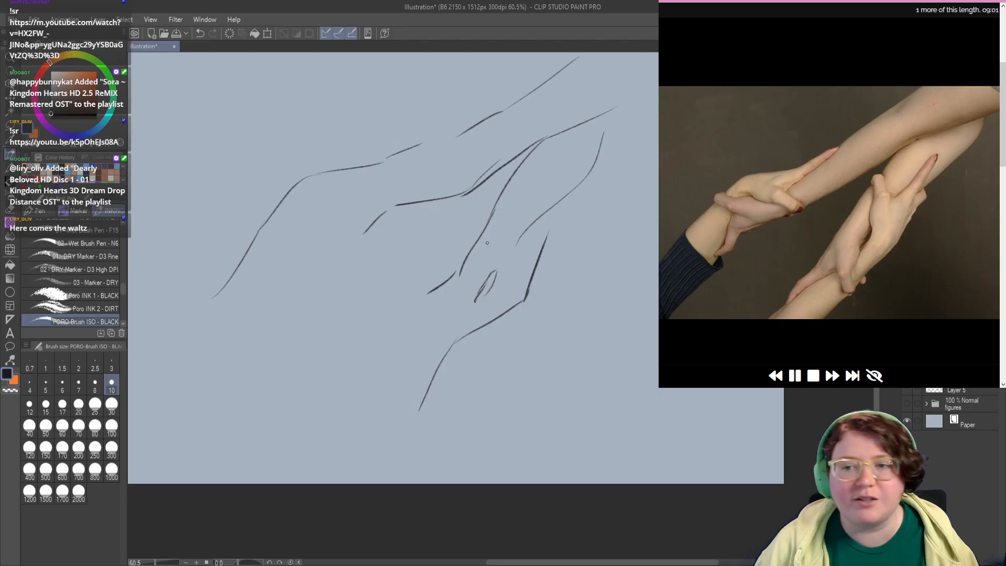
{"action": "left_click_drag", "start_coordinate": [472, 244], "coordinate": [452, 267]}
Step: Darken the contour along the back of the upper hand and extend it over the finger to a fingertip on the arm
{"action": "mouse_move", "coordinate": [373, 261]}
{"action": "left_mouse_down"}
{"action": "mouse_move", "coordinate": [380, 276]}
{"action": "mouse_move", "coordinate": [356, 248]}
{"action": "mouse_move", "coordinate": [372, 218]}
{"action": "mouse_move", "coordinate": [392, 232]}
{"action": "left_mouse_up"}
{"action": "mouse_move", "coordinate": [302, 201]}
{"action": "left_mouse_down"}
{"action": "mouse_move", "coordinate": [390, 169]}
{"action": "mouse_move", "coordinate": [386, 178]}
{"action": "mouse_move", "coordinate": [429, 147]}
{"action": "left_mouse_up"}
{"action": "key", "text": "ctrl+z"}
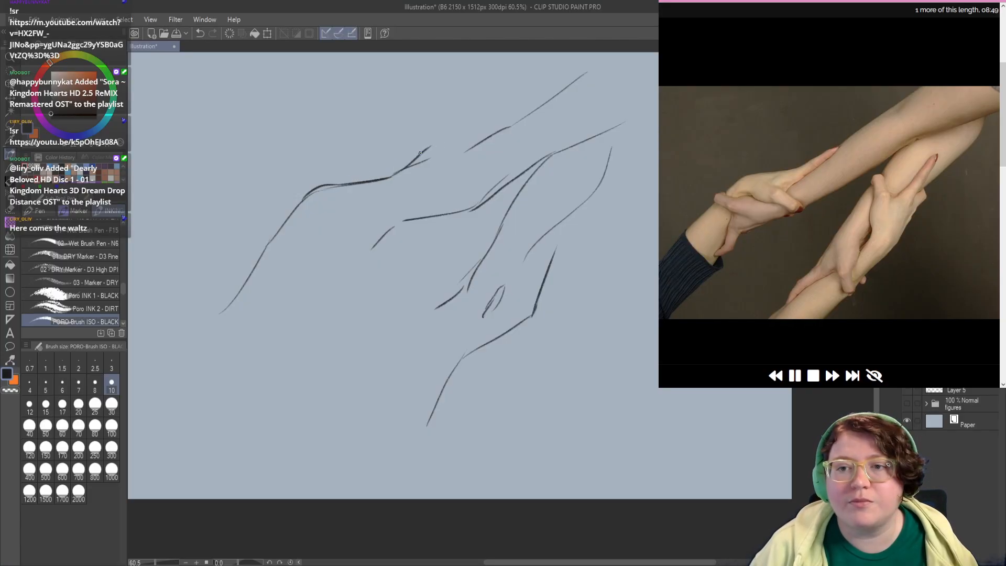
{"action": "key", "text": "ctrl+z"}
{"action": "mouse_move", "coordinate": [379, 176]}
{"action": "left_mouse_down"}
{"action": "mouse_move", "coordinate": [468, 142]}
{"action": "mouse_move", "coordinate": [463, 156]}
{"action": "mouse_move", "coordinate": [432, 168]}
{"action": "left_mouse_up"}
{"action": "key", "text": "ctrl+z"}
{"action": "key", "text": "ctrl+z"}
{"action": "key", "text": "ctrl+z"}
{"action": "key", "text": "ctrl+z"}
{"action": "key", "text": "ctrl+z"}
{"action": "key", "text": "ctrl+z"}
{"action": "key", "text": "ctrl+z"}
{"action": "key", "text": "ctrl+z"}
{"action": "key", "text": "ctrl+z"}
{"action": "key", "text": "ctrl+z"}
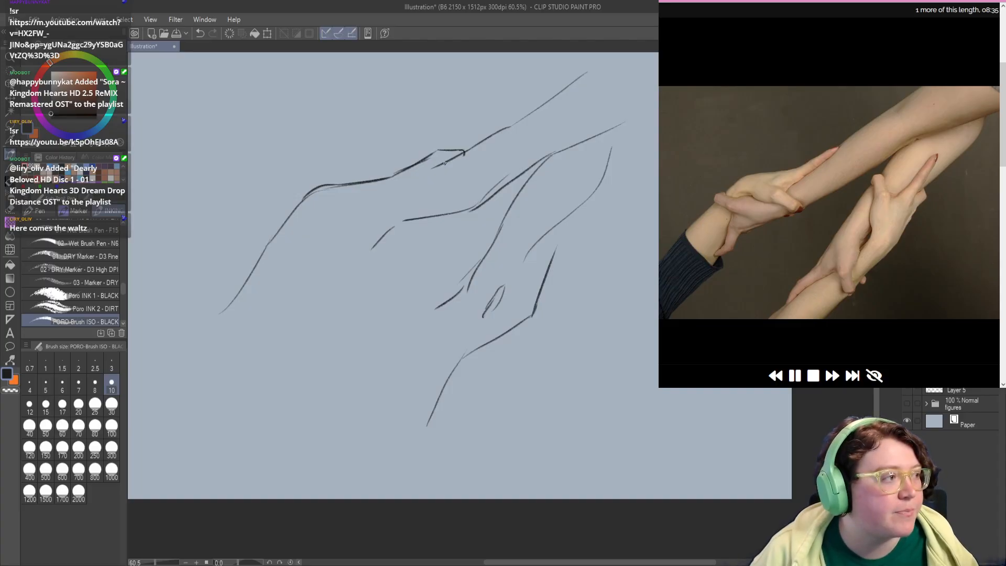
{"action": "key", "text": "ctrl+z"}
Step: Draw the lower edge of the upper hand's finger and the small rounded shapes of the grip at the wrist
{"action": "mouse_move", "coordinate": [443, 162]}
{"action": "left_mouse_down"}
{"action": "mouse_move", "coordinate": [391, 194]}
{"action": "mouse_move", "coordinate": [414, 180]}
{"action": "mouse_move", "coordinate": [380, 212]}
{"action": "left_mouse_up"}
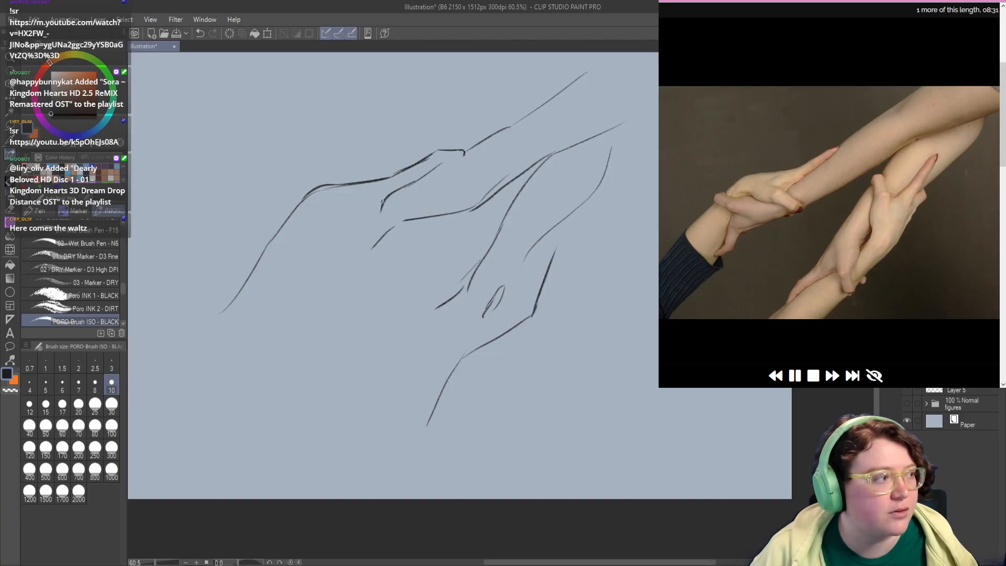
{"action": "mouse_move", "coordinate": [354, 231]}
{"action": "left_mouse_down"}
{"action": "mouse_move", "coordinate": [367, 216]}
{"action": "mouse_move", "coordinate": [387, 250]}
{"action": "left_mouse_up"}
{"action": "key", "text": "ctrl+z"}
{"action": "key", "text": "ctrl+z"}
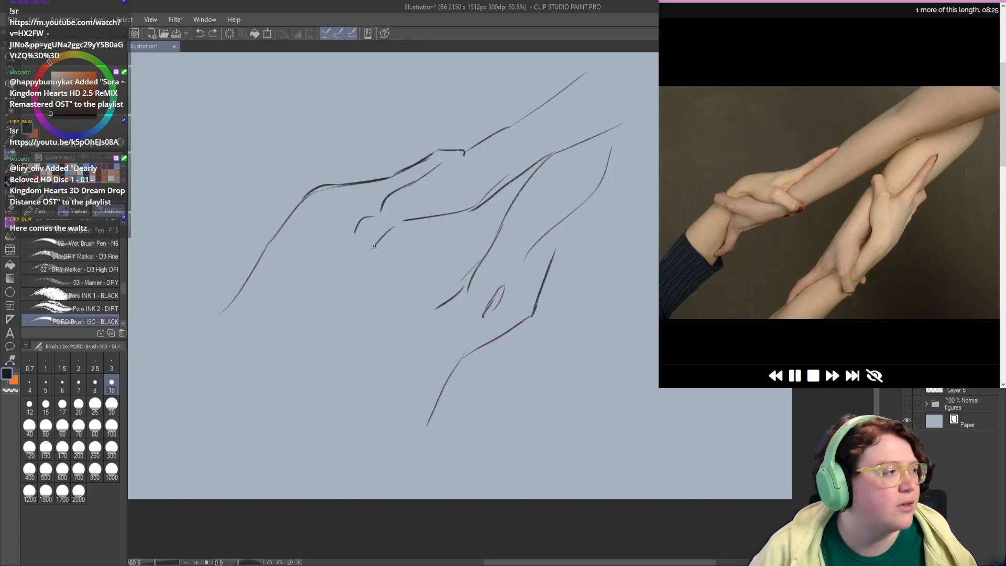
{"action": "mouse_move", "coordinate": [358, 237]}
{"action": "left_mouse_down"}
{"action": "mouse_move", "coordinate": [390, 236]}
{"action": "mouse_move", "coordinate": [397, 243]}
{"action": "mouse_move", "coordinate": [387, 250]}
{"action": "mouse_move", "coordinate": [400, 229]}
{"action": "mouse_move", "coordinate": [431, 215]}
{"action": "left_mouse_up"}
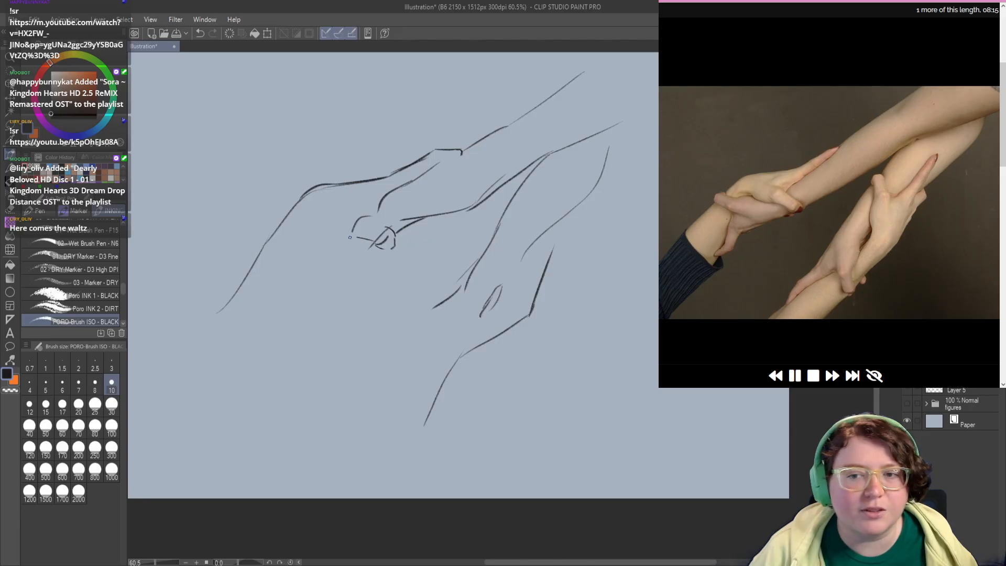
Step: Thicken the finger's lower edge, connect it to the rounded wrist shapes, and erase a short section of the hand's upper contour
{"action": "mouse_move", "coordinate": [378, 210]}
{"action": "left_mouse_down"}
{"action": "mouse_move", "coordinate": [380, 228]}
{"action": "mouse_move", "coordinate": [372, 217]}
{"action": "mouse_move", "coordinate": [390, 190]}
{"action": "mouse_move", "coordinate": [373, 215]}
{"action": "mouse_move", "coordinate": [443, 167]}
{"action": "mouse_move", "coordinate": [412, 188]}
{"action": "mouse_move", "coordinate": [392, 183]}
{"action": "left_mouse_up"}
{"action": "key", "text": "ctrl+z"}
{"action": "key", "text": "ctrl+z"}
{"action": "key", "text": "c"}
{"action": "key", "text": "c"}
{"action": "key", "text": "ctrl+z"}
{"action": "key", "text": "c"}
{"action": "key", "text": "c"}
{"action": "key", "text": "ctrl+z"}
{"action": "key", "text": "c"}
{"action": "key", "text": "c"}
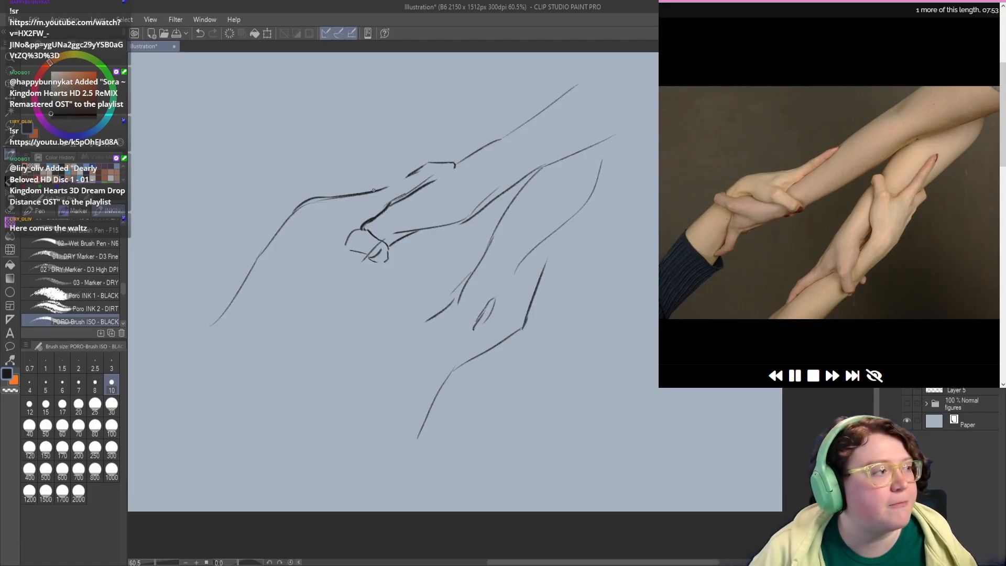
Step: Add small curved knuckle lines to the upper hand where its back meets the extended finger
{"action": "left_click_drag", "start_coordinate": [385, 186], "coordinate": [403, 176]}
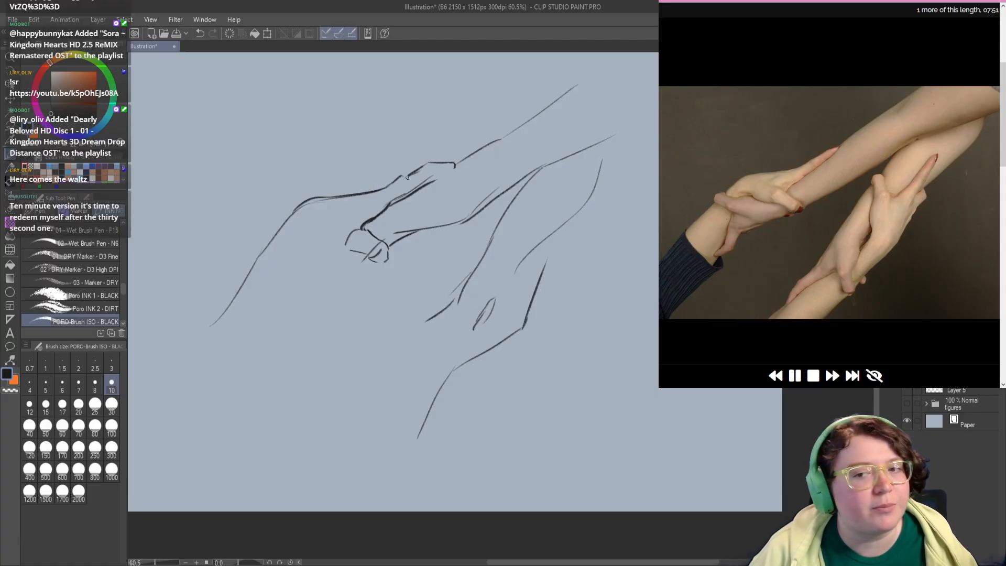
{"action": "key", "text": "ctrl+z"}
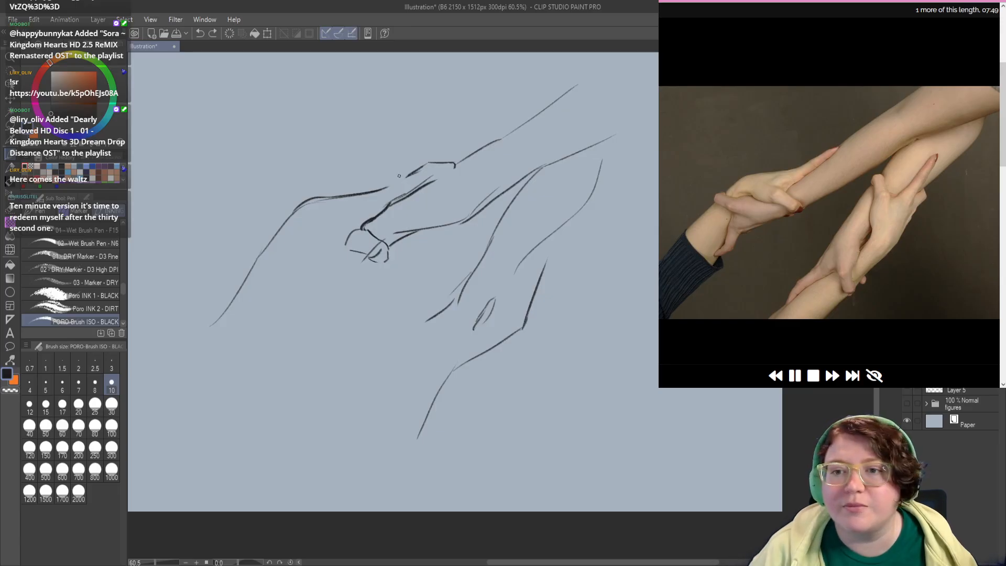
{"action": "key", "text": "ctrl+z"}
{"action": "mouse_move", "coordinate": [388, 187]}
{"action": "left_mouse_down"}
{"action": "mouse_move", "coordinate": [409, 177]}
{"action": "mouse_move", "coordinate": [432, 177]}
{"action": "mouse_move", "coordinate": [416, 171]}
{"action": "mouse_move", "coordinate": [429, 177]}
{"action": "mouse_move", "coordinate": [414, 185]}
{"action": "mouse_move", "coordinate": [433, 162]}
{"action": "mouse_move", "coordinate": [418, 167]}
{"action": "mouse_move", "coordinate": [410, 173]}
{"action": "mouse_move", "coordinate": [455, 168]}
{"action": "left_mouse_up"}
{"action": "key", "text": "ctrl+z"}
{"action": "key", "text": "c"}
{"action": "key", "text": "c"}
{"action": "key", "text": "ctrl+z"}
{"action": "key", "text": "c"}
{"action": "key", "text": "c"}
{"action": "key", "text": "ctrl+z"}
{"action": "key", "text": "ctrl+z"}
{"action": "key", "text": "ctrl+z"}
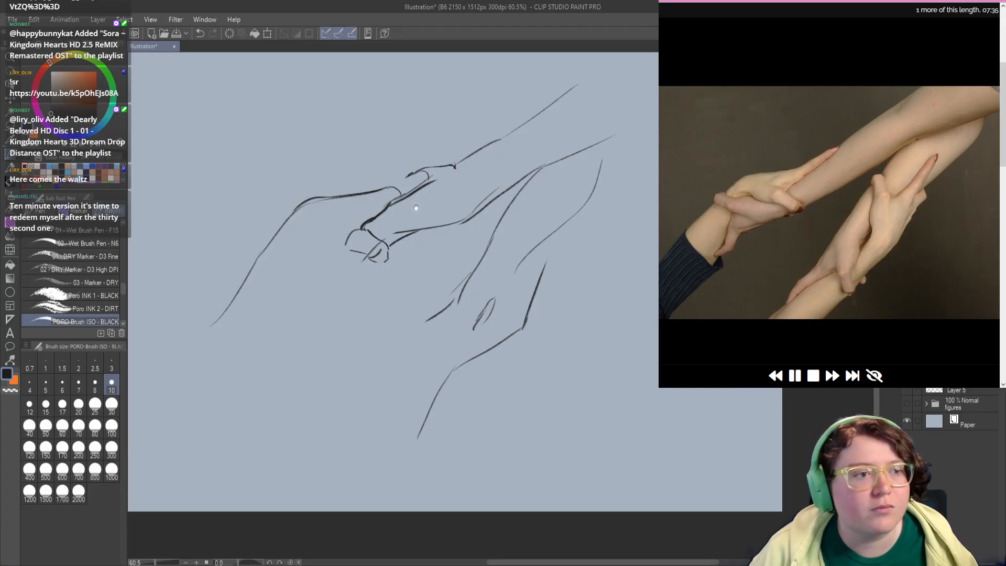
Step: Close the gap in the upper hand's contour between the knuckle and the extended finger
{"action": "mouse_move", "coordinate": [416, 207]}
{"action": "left_mouse_down"}
{"action": "mouse_move", "coordinate": [426, 206]}
{"action": "mouse_move", "coordinate": [420, 212]}
{"action": "left_mouse_up"}
{"action": "left_click_drag", "start_coordinate": [399, 245], "coordinate": [381, 232]}
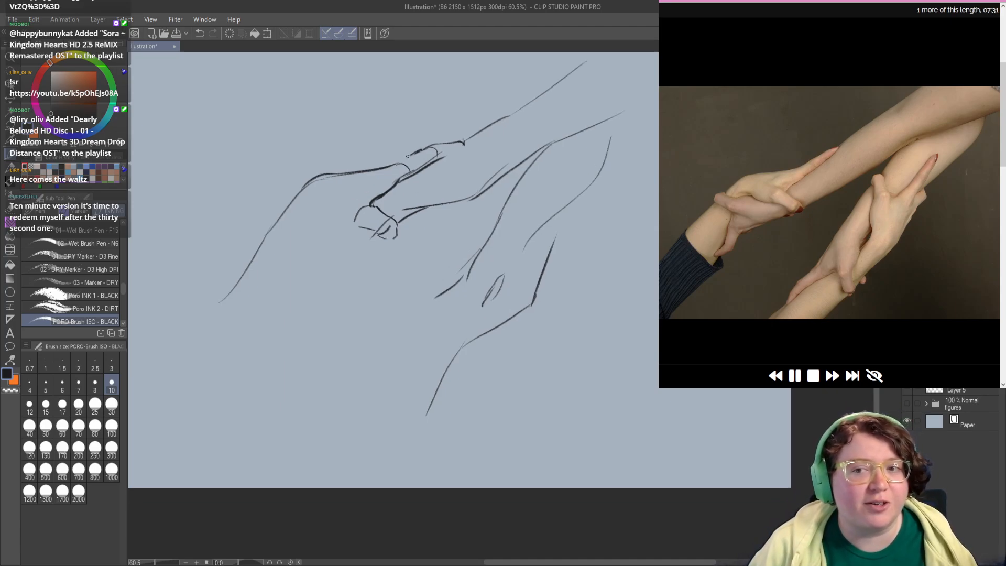
{"action": "left_click_drag", "start_coordinate": [420, 151], "coordinate": [391, 166]}
{"action": "key", "text": "ctrl+z"}
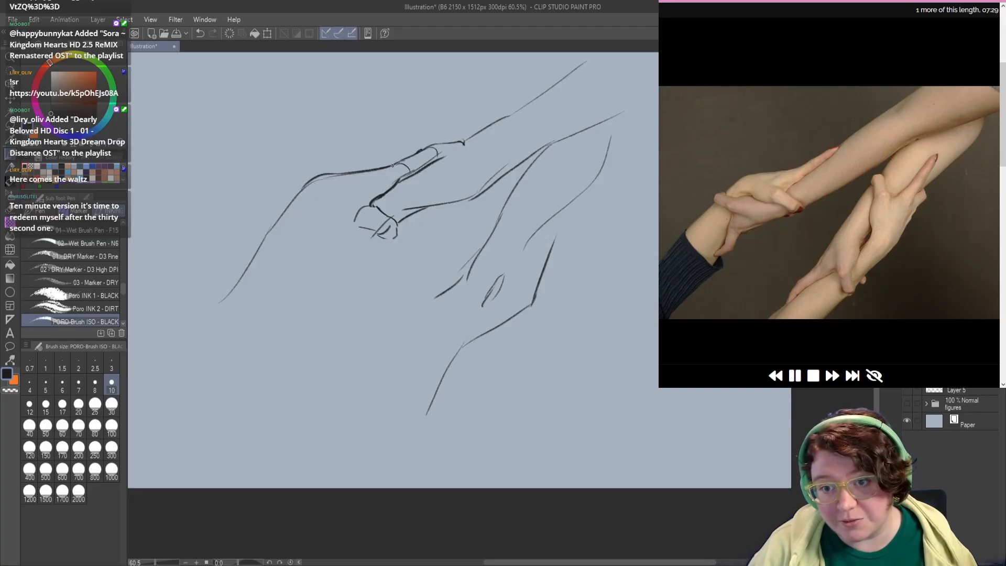
{"action": "mouse_move", "coordinate": [347, 222]}
{"action": "left_mouse_down"}
{"action": "mouse_move", "coordinate": [339, 236]}
{"action": "mouse_move", "coordinate": [331, 216]}
{"action": "left_mouse_up"}
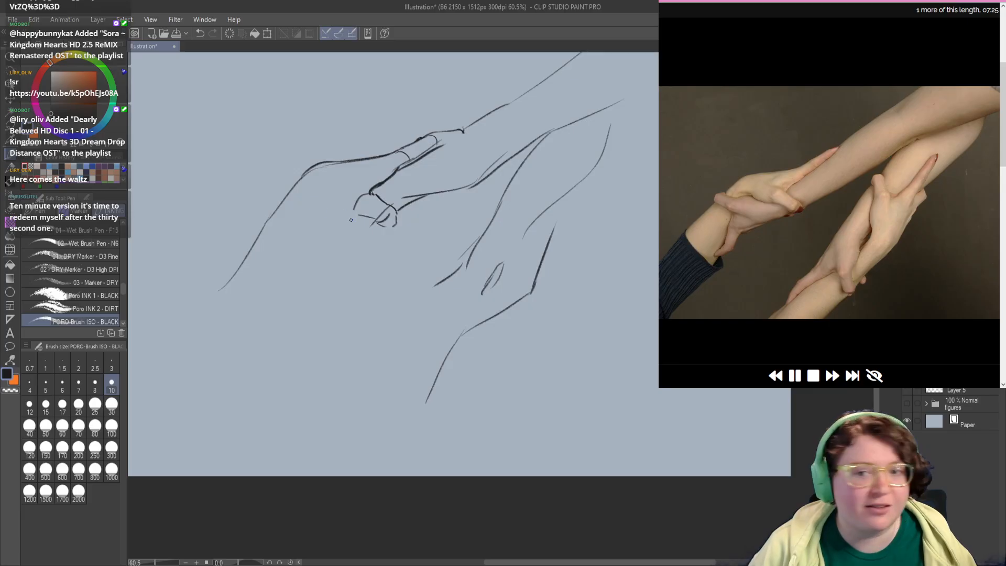
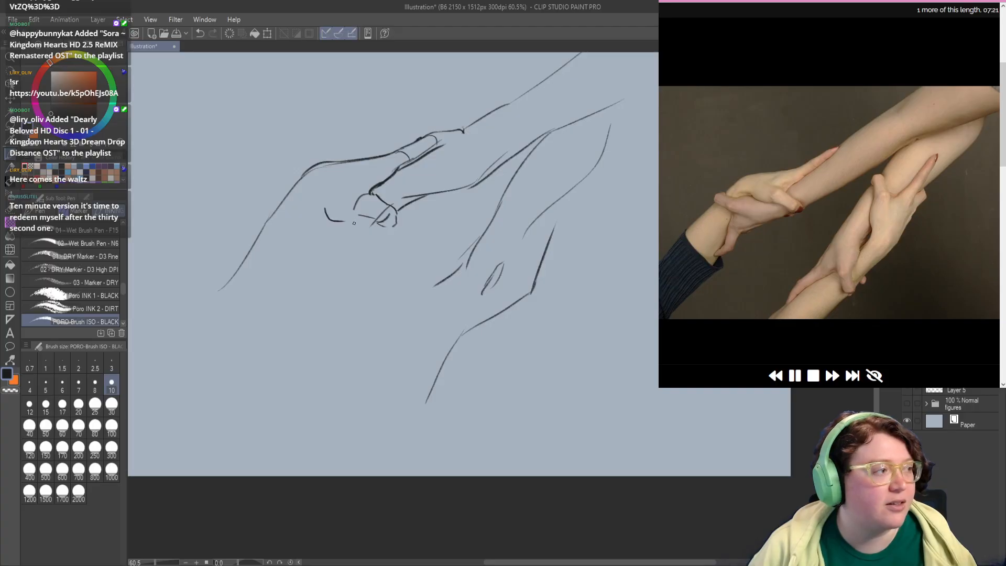
Step: Draw the lower contour of the upper hand and the small fingertip wrapped over its wrist
{"action": "left_click_drag", "start_coordinate": [319, 206], "coordinate": [359, 212]}
{"action": "key", "text": "ctrl+z"}
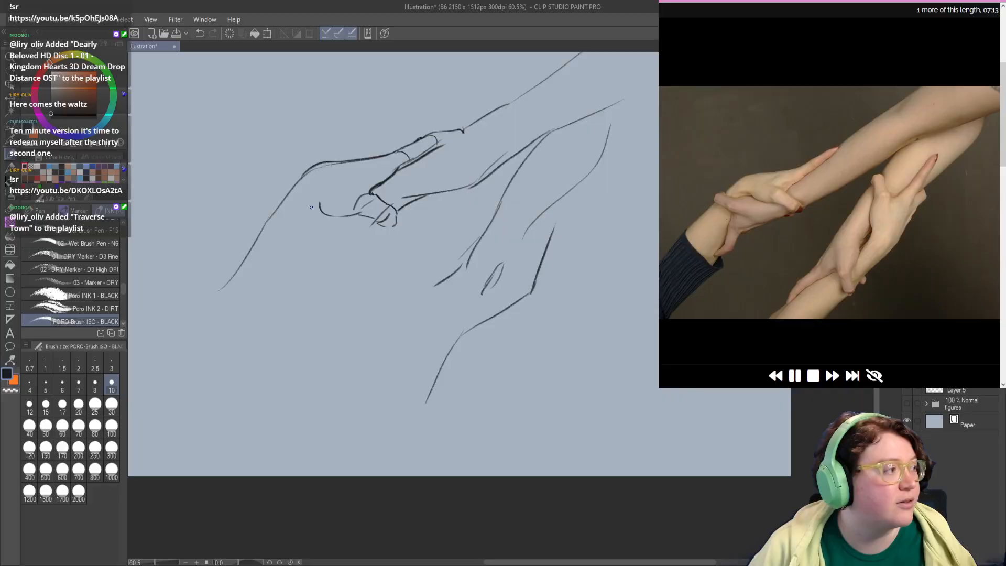
{"action": "mouse_move", "coordinate": [319, 203]}
{"action": "left_mouse_down"}
{"action": "mouse_move", "coordinate": [306, 204]}
{"action": "mouse_move", "coordinate": [303, 223]}
{"action": "mouse_move", "coordinate": [285, 222]}
{"action": "mouse_move", "coordinate": [312, 253]}
{"action": "mouse_move", "coordinate": [275, 236]}
{"action": "mouse_move", "coordinate": [290, 221]}
{"action": "mouse_move", "coordinate": [285, 239]}
{"action": "mouse_move", "coordinate": [298, 254]}
{"action": "left_mouse_up"}
{"action": "key", "text": "ctrl+z"}
{"action": "key", "text": "ctrl+z"}
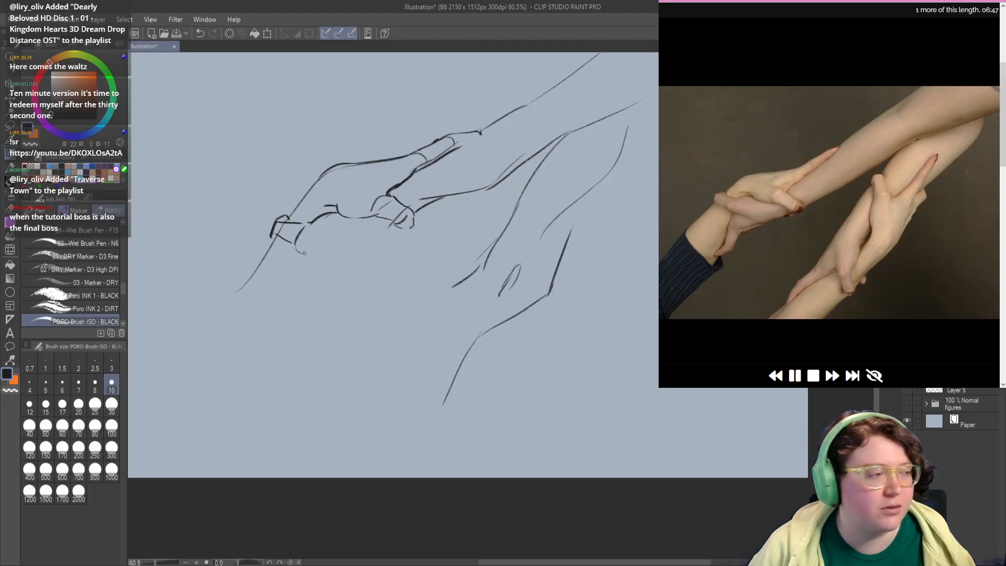
Step: Sketch the first lines of the gripping hand's hanging finger and thicken the outer edge of the gripped wrist
{"action": "mouse_move", "coordinate": [297, 247]}
{"action": "left_mouse_down"}
{"action": "mouse_move", "coordinate": [320, 265]}
{"action": "mouse_move", "coordinate": [281, 268]}
{"action": "mouse_move", "coordinate": [297, 274]}
{"action": "left_mouse_up"}
{"action": "key", "text": "ctrl+z"}
{"action": "key", "text": "ctrl+z"}
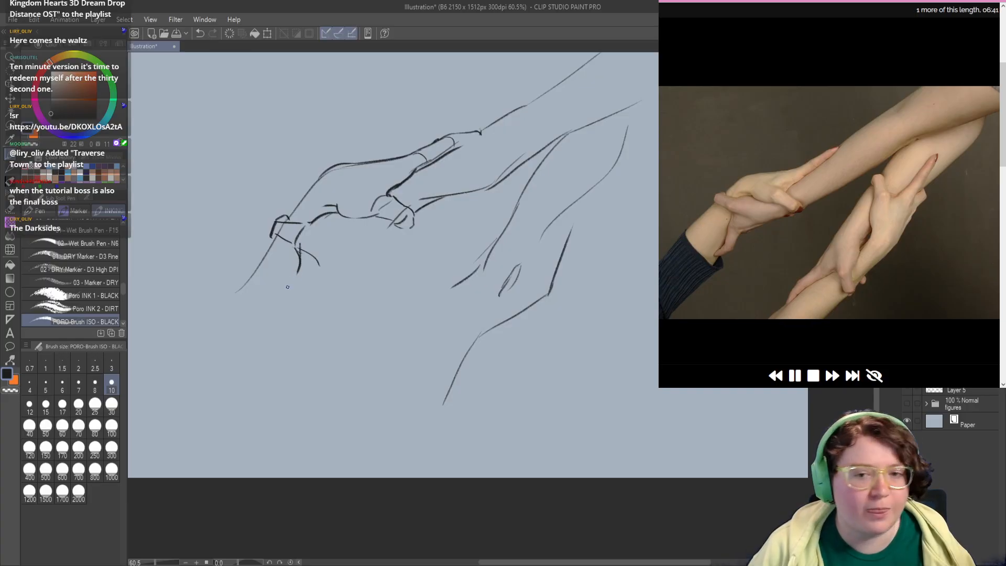
{"action": "left_click_drag", "start_coordinate": [275, 234], "coordinate": [250, 275]}
{"action": "mouse_move", "coordinate": [308, 253]}
{"action": "left_mouse_down"}
{"action": "mouse_move", "coordinate": [298, 273]}
{"action": "mouse_move", "coordinate": [304, 256]}
{"action": "left_mouse_up"}
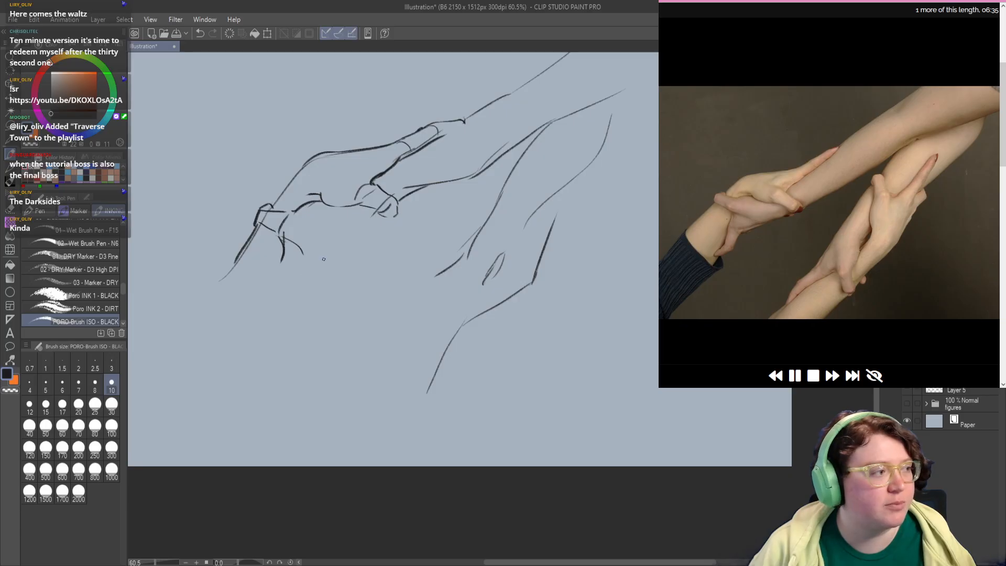
Step: Draw the gripping hand's lower contour from the rounded wrist shapes down to the hanging finger's underside
{"action": "mouse_move", "coordinate": [417, 199]}
{"action": "left_mouse_down"}
{"action": "mouse_move", "coordinate": [385, 228]}
{"action": "mouse_move", "coordinate": [396, 211]}
{"action": "mouse_move", "coordinate": [371, 216]}
{"action": "mouse_move", "coordinate": [335, 255]}
{"action": "mouse_move", "coordinate": [345, 259]}
{"action": "mouse_move", "coordinate": [275, 307]}
{"action": "mouse_move", "coordinate": [287, 297]}
{"action": "left_mouse_up"}
{"action": "key", "text": "c"}
{"action": "key", "text": "c"}
{"action": "key", "text": "ctrl+z"}
{"action": "key", "text": "ctrl+z"}
{"action": "key", "text": "ctrl+z"}
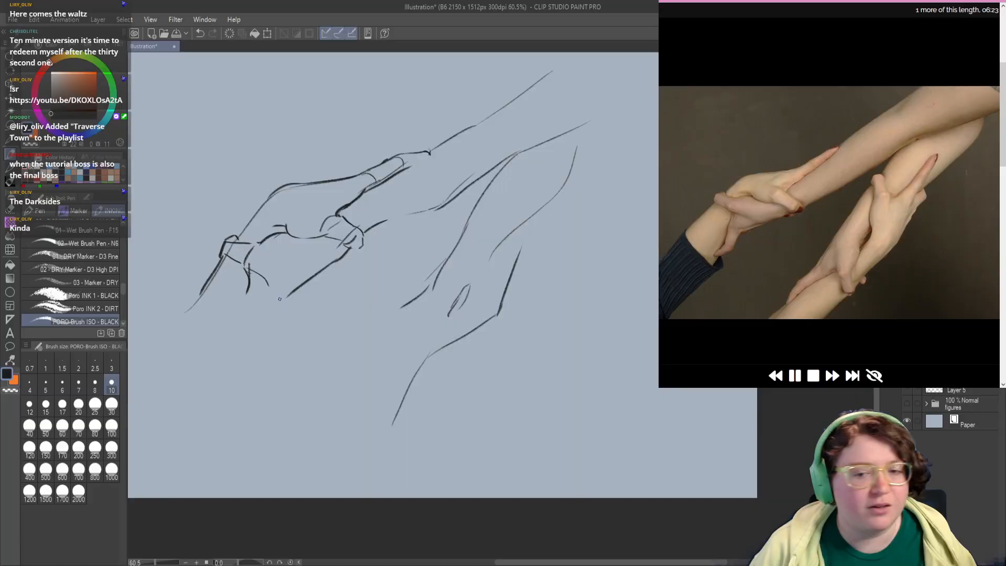
{"action": "key", "text": "ctrl+z"}
{"action": "mouse_move", "coordinate": [342, 255]}
{"action": "left_mouse_down"}
{"action": "mouse_move", "coordinate": [269, 302]}
{"action": "mouse_move", "coordinate": [261, 329]}
{"action": "mouse_move", "coordinate": [233, 340]}
{"action": "left_mouse_up"}
Step: Finish the gripping hand's hanging finger with its inner edge, curled tip and curved joint line
{"action": "key", "text": "ctrl+z"}
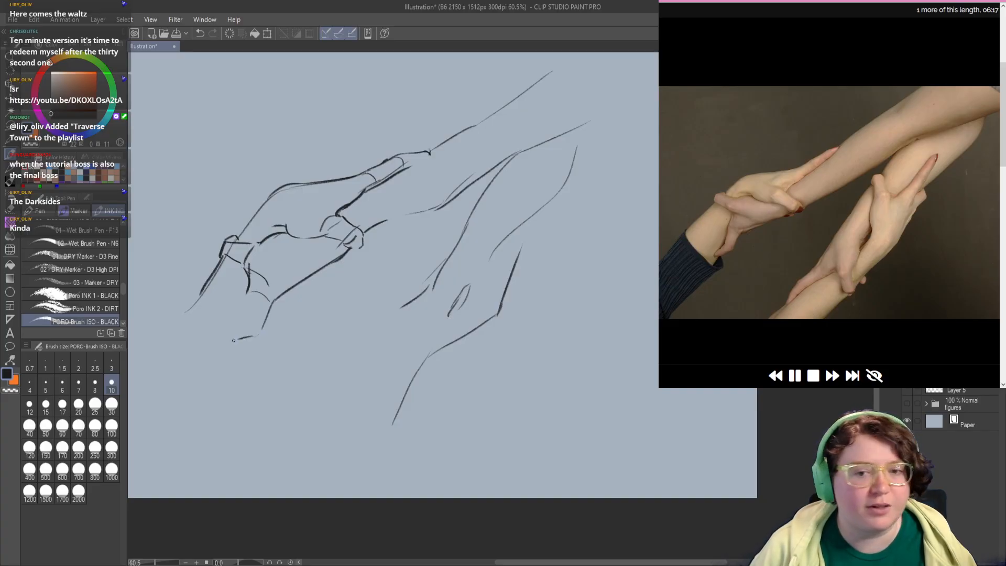
{"action": "mouse_move", "coordinate": [254, 286]}
{"action": "left_mouse_down"}
{"action": "mouse_move", "coordinate": [241, 339]}
{"action": "mouse_move", "coordinate": [247, 328]}
{"action": "mouse_move", "coordinate": [225, 329]}
{"action": "mouse_move", "coordinate": [243, 340]}
{"action": "left_mouse_up"}
{"action": "key", "text": "ctrl+z"}
{"action": "key", "text": "ctrl+z"}
{"action": "key", "text": "ctrl+z"}
{"action": "key", "text": "ctrl+z"}
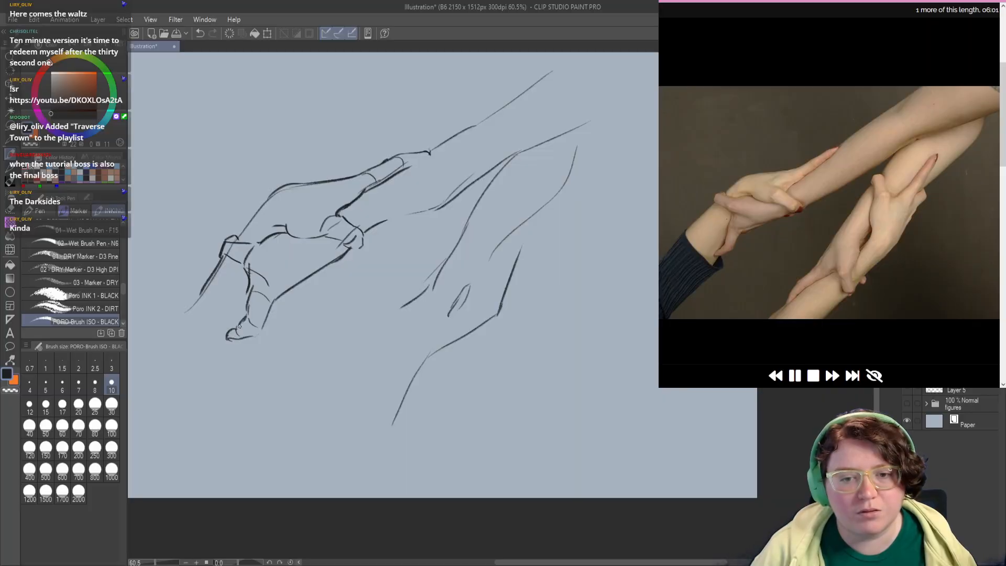
{"action": "left_click_drag", "start_coordinate": [267, 297], "coordinate": [261, 300]}
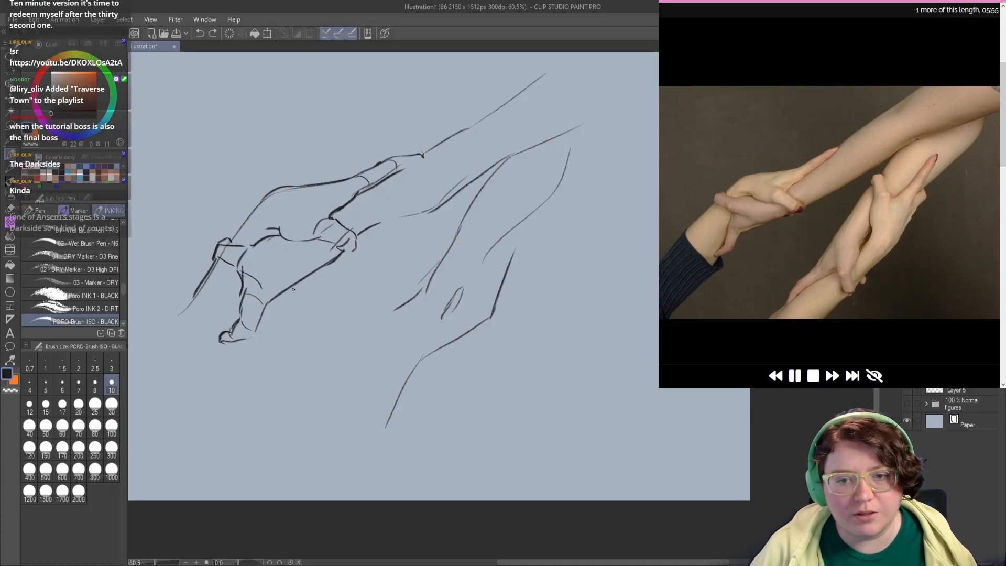
Step: Thicken the gripping hand's lower contour and the edge where it meets the upper hand
{"action": "key", "text": "ctrl+z"}
{"action": "mouse_move", "coordinate": [281, 298]}
{"action": "left_mouse_down"}
{"action": "mouse_move", "coordinate": [266, 308]}
{"action": "mouse_move", "coordinate": [342, 261]}
{"action": "mouse_move", "coordinate": [306, 258]}
{"action": "left_mouse_up"}
{"action": "key", "text": "ctrl+z"}
{"action": "key", "text": "ctrl+z"}
{"action": "mouse_move", "coordinate": [283, 237]}
{"action": "left_mouse_down"}
{"action": "mouse_move", "coordinate": [315, 248]}
{"action": "mouse_move", "coordinate": [285, 241]}
{"action": "mouse_move", "coordinate": [295, 249]}
{"action": "mouse_move", "coordinate": [349, 258]}
{"action": "left_mouse_up"}
{"action": "left_click_drag", "start_coordinate": [364, 292], "coordinate": [380, 283]}
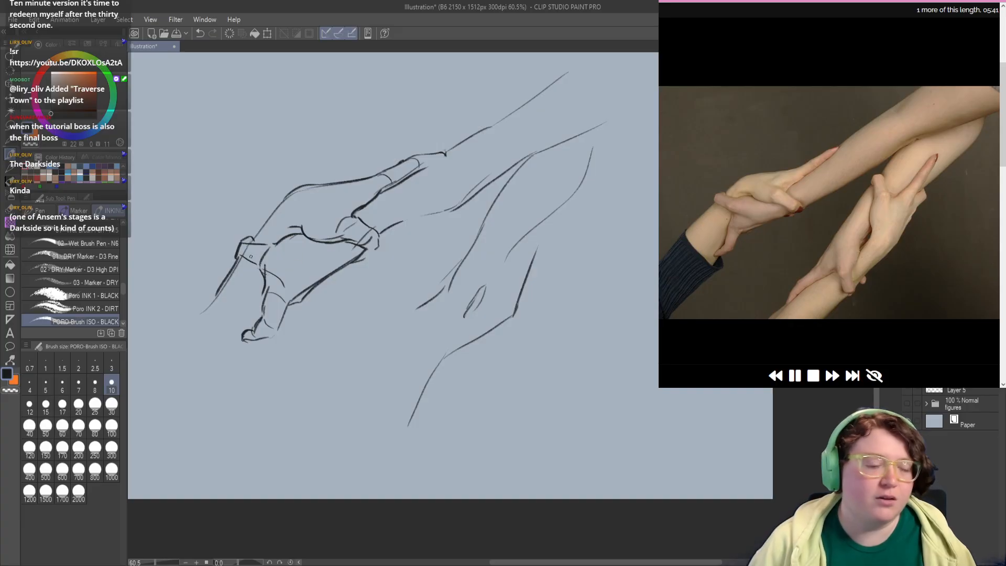
{"action": "left_click_drag", "start_coordinate": [252, 255], "coordinate": [250, 251]}
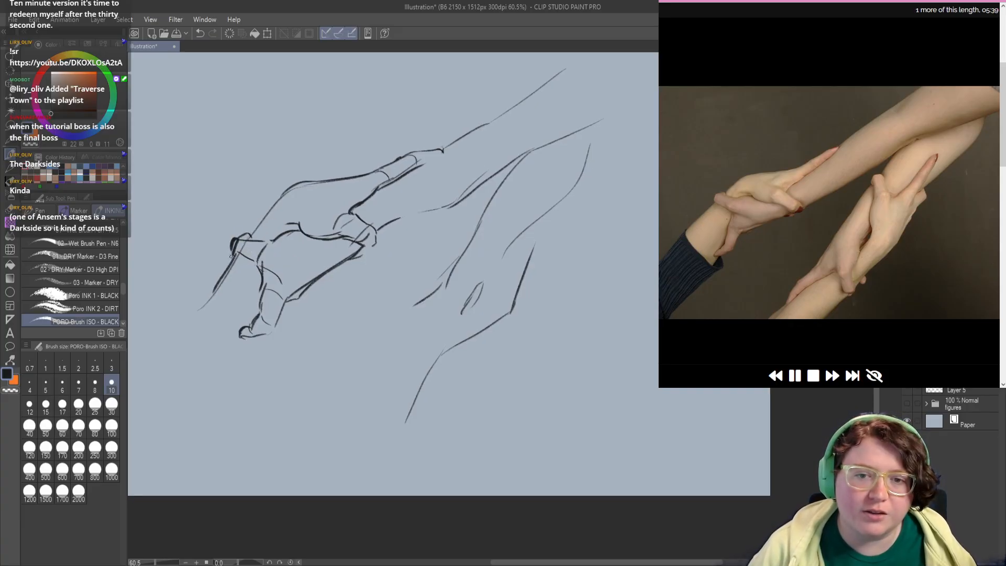
Step: Darken the small fingertip wrapped over the gripped wrist and clean up its outline
{"action": "mouse_move", "coordinate": [233, 241]}
{"action": "left_mouse_down"}
{"action": "mouse_move", "coordinate": [231, 257]}
{"action": "mouse_move", "coordinate": [257, 263]}
{"action": "mouse_move", "coordinate": [251, 235]}
{"action": "mouse_move", "coordinate": [263, 241]}
{"action": "left_mouse_up"}
{"action": "key", "text": "c"}
{"action": "key", "text": "c"}
{"action": "key", "text": "ctrl+z"}
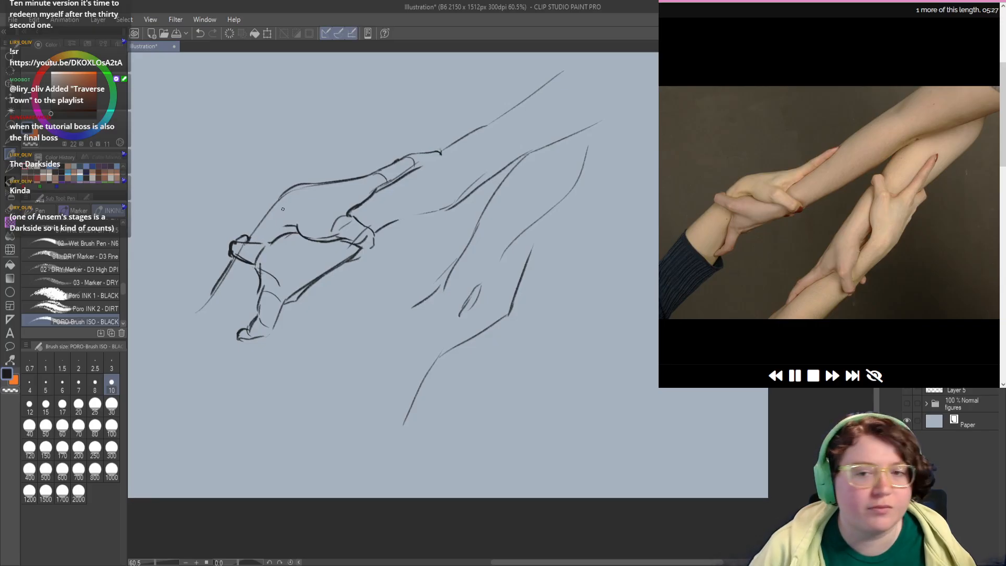
Step: Erase parts of the upper hand's back contour and redraw it as a darker line from wrist to knuckle
{"action": "key", "text": "c"}
{"action": "mouse_move", "coordinate": [284, 195]}
{"action": "left_mouse_down"}
{"action": "mouse_move", "coordinate": [320, 184]}
{"action": "mouse_move", "coordinate": [283, 196]}
{"action": "mouse_move", "coordinate": [302, 190]}
{"action": "mouse_move", "coordinate": [269, 216]}
{"action": "left_mouse_up"}
{"action": "key", "text": "c"}
{"action": "key", "text": "ctrl+z"}
{"action": "key", "text": "ctrl+z"}
{"action": "key", "text": "c"}
{"action": "key", "text": "c"}
{"action": "key", "text": "ctrl+z"}
{"action": "key", "text": "ctrl+z"}
{"action": "key", "text": "c"}
{"action": "key", "text": "c"}
{"action": "mouse_move", "coordinate": [323, 185]}
{"action": "left_mouse_down"}
{"action": "mouse_move", "coordinate": [262, 219]}
{"action": "mouse_move", "coordinate": [341, 181]}
{"action": "mouse_move", "coordinate": [279, 200]}
{"action": "mouse_move", "coordinate": [260, 220]}
{"action": "mouse_move", "coordinate": [342, 182]}
{"action": "left_mouse_up"}
{"action": "key", "text": "c"}
{"action": "key", "text": "c"}
Step: Erase the loose section of the upper forearm's lower edge and redraw it as one heavier line from the grip to the elbow side
{"action": "mouse_move", "coordinate": [362, 271]}
{"action": "left_mouse_down"}
{"action": "mouse_move", "coordinate": [321, 262]}
{"action": "mouse_move", "coordinate": [318, 284]}
{"action": "left_mouse_up"}
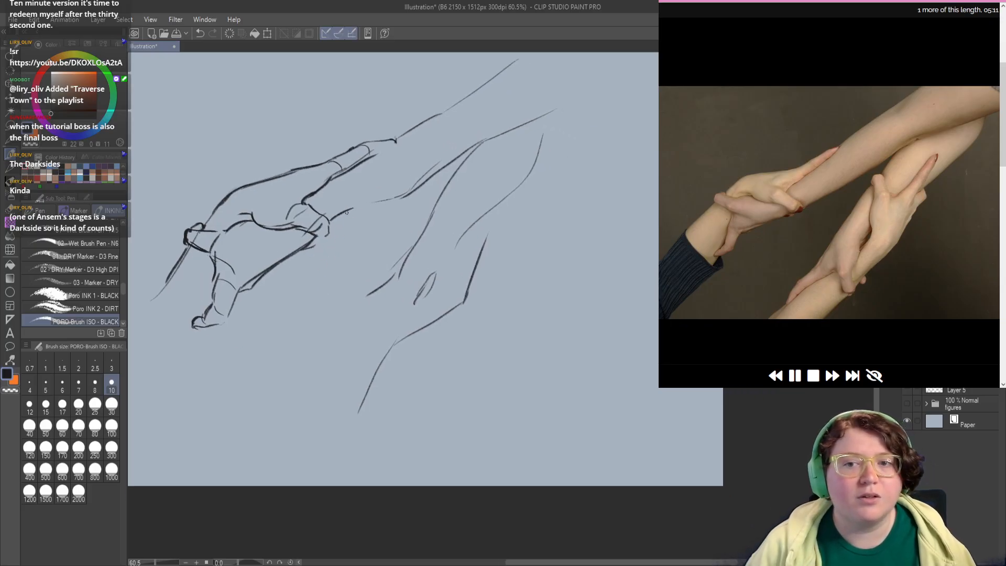
{"action": "left_click_drag", "start_coordinate": [346, 212], "coordinate": [400, 201]}
{"action": "key", "text": "c"}
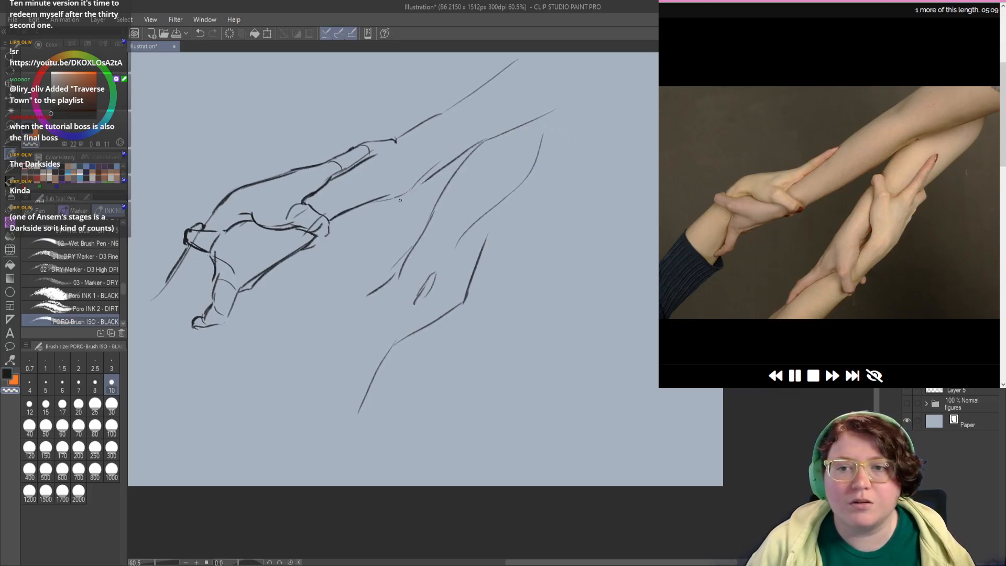
{"action": "mouse_move", "coordinate": [452, 160]}
{"action": "left_mouse_down"}
{"action": "mouse_move", "coordinate": [403, 192]}
{"action": "mouse_move", "coordinate": [417, 182]}
{"action": "left_mouse_up"}
{"action": "key", "text": "c"}
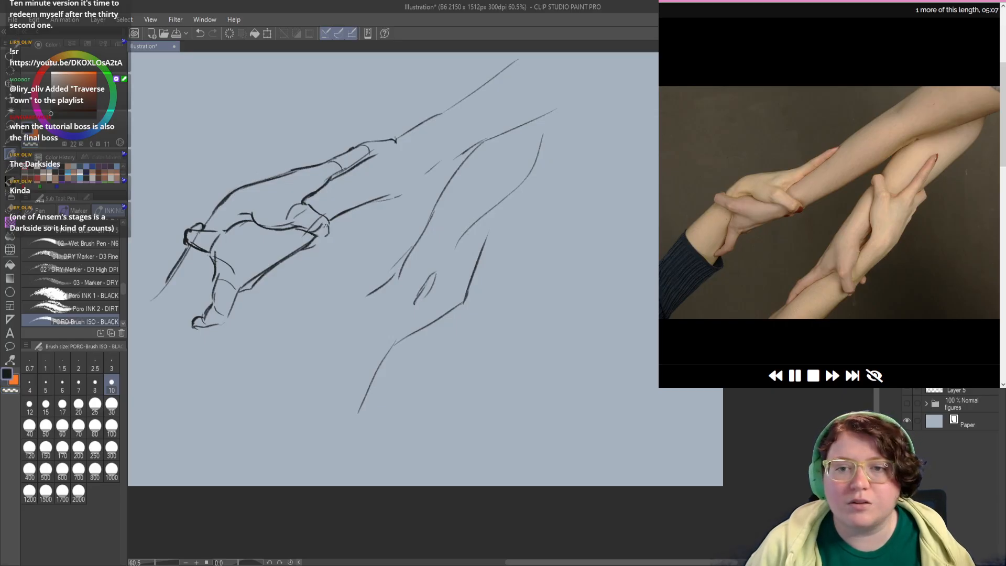
{"action": "mouse_move", "coordinate": [326, 225]}
{"action": "left_mouse_down"}
{"action": "mouse_move", "coordinate": [425, 180]}
{"action": "mouse_move", "coordinate": [474, 142]}
{"action": "left_mouse_up"}
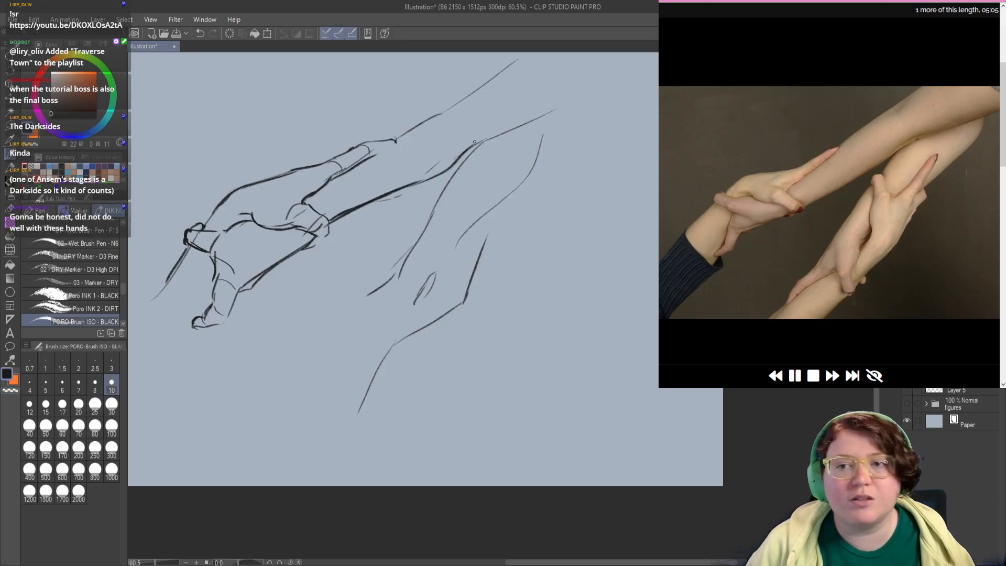
Step: Thicken the upper forearm's top edge beyond the extended fingertip and add a short contour stroke inside the arm
{"action": "left_click_drag", "start_coordinate": [387, 144], "coordinate": [448, 108]}
{"action": "key", "text": "ctrl+z"}
{"action": "key", "text": "c"}
{"action": "key", "text": "c"}
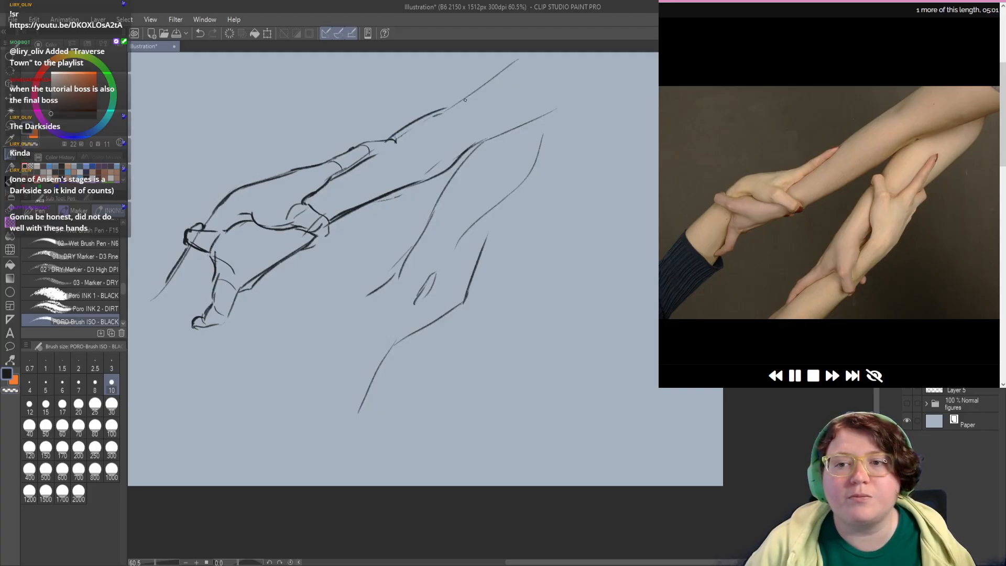
{"action": "key", "text": "ctrl+z"}
{"action": "left_click_drag", "start_coordinate": [392, 139], "coordinate": [446, 109]}
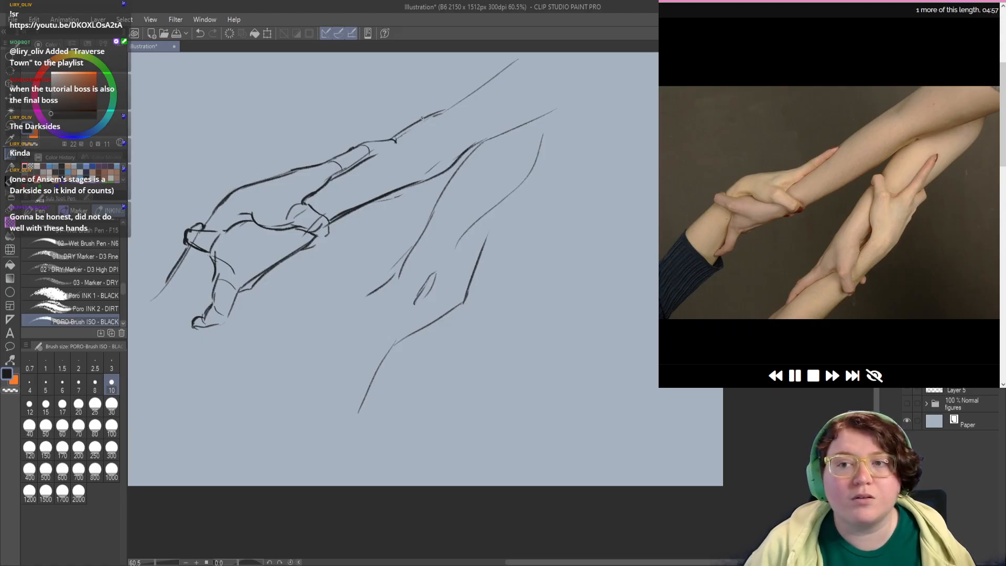
{"action": "left_click_drag", "start_coordinate": [423, 119], "coordinate": [478, 93]}
{"action": "key", "text": "ctrl+z"}
{"action": "left_click_drag", "start_coordinate": [426, 117], "coordinate": [502, 71]}
{"action": "left_click_drag", "start_coordinate": [465, 108], "coordinate": [477, 99]}
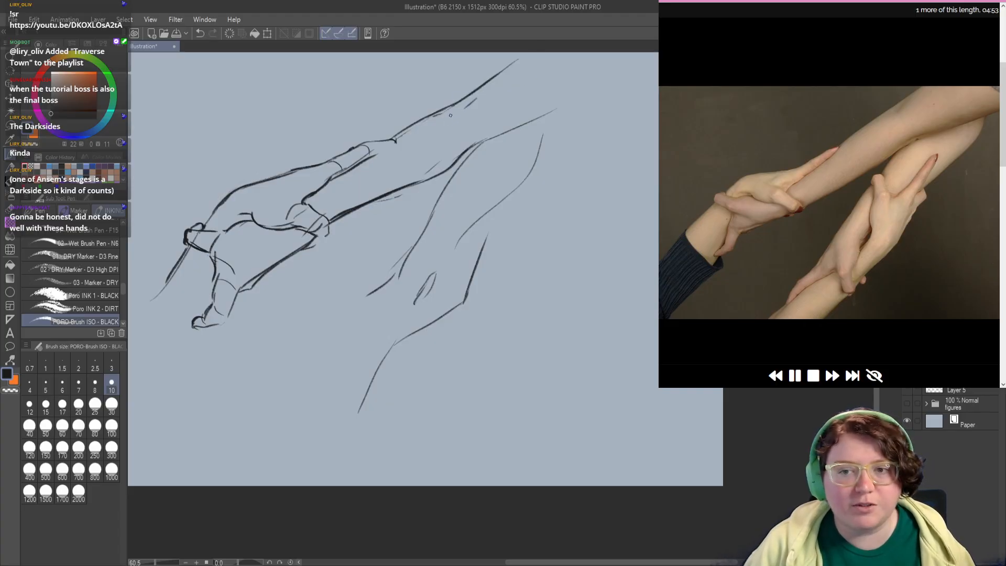
Step: Draw the gripped wrist's lower edge and the curved sleeve cuff, and round off the extended finger's tip
{"action": "left_click_drag", "start_coordinate": [384, 229], "coordinate": [410, 201]}
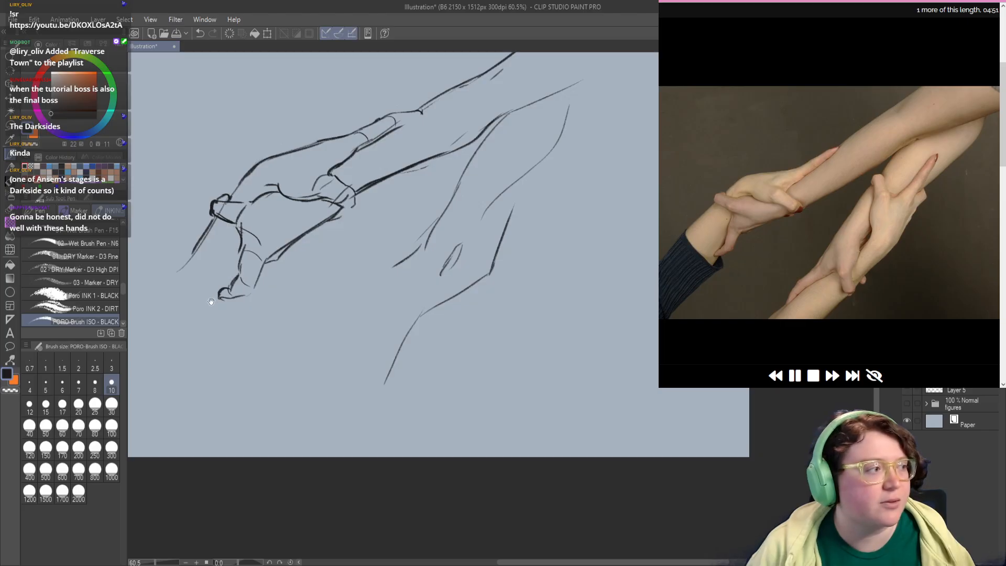
{"action": "mouse_move", "coordinate": [212, 297]}
{"action": "left_mouse_down"}
{"action": "mouse_move", "coordinate": [219, 287]}
{"action": "mouse_move", "coordinate": [219, 308]}
{"action": "left_mouse_up"}
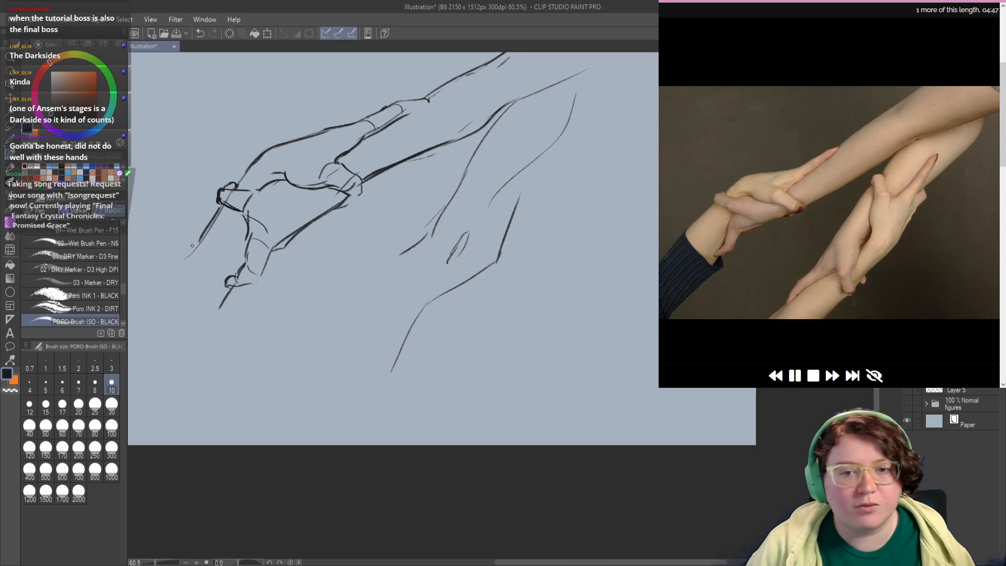
{"action": "mouse_move", "coordinate": [342, 278]}
{"action": "left_mouse_down"}
{"action": "mouse_move", "coordinate": [302, 292]}
{"action": "mouse_move", "coordinate": [296, 306]}
{"action": "left_mouse_up"}
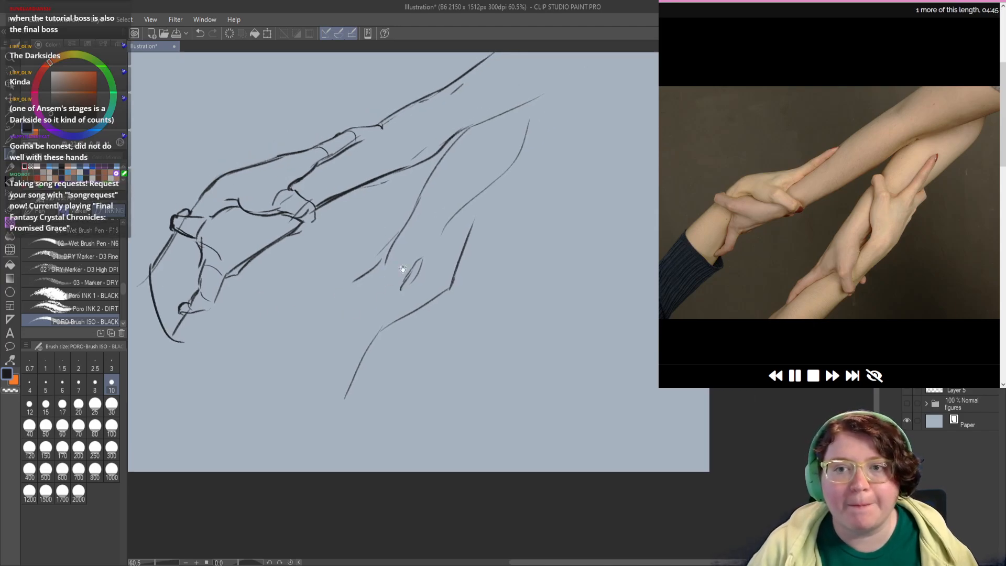
{"action": "left_click_drag", "start_coordinate": [397, 251], "coordinate": [396, 261]}
{"action": "left_click_drag", "start_coordinate": [375, 153], "coordinate": [377, 153]}
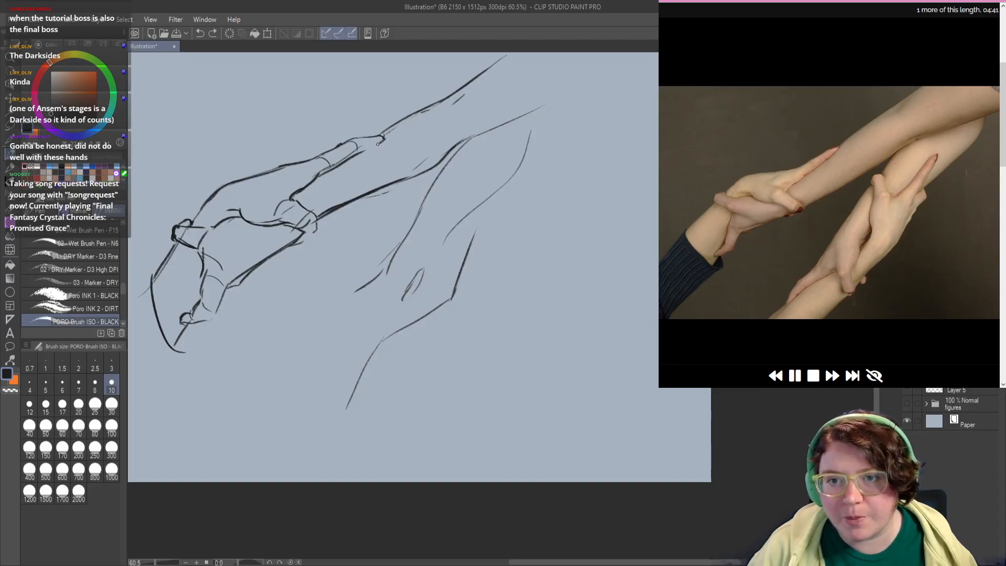
Step: Darken the edges of the second forearm and erase the rough hand marks at its lower end
{"action": "left_click_drag", "start_coordinate": [340, 273], "coordinate": [327, 258]}
{"action": "left_click_drag", "start_coordinate": [388, 271], "coordinate": [368, 239]}
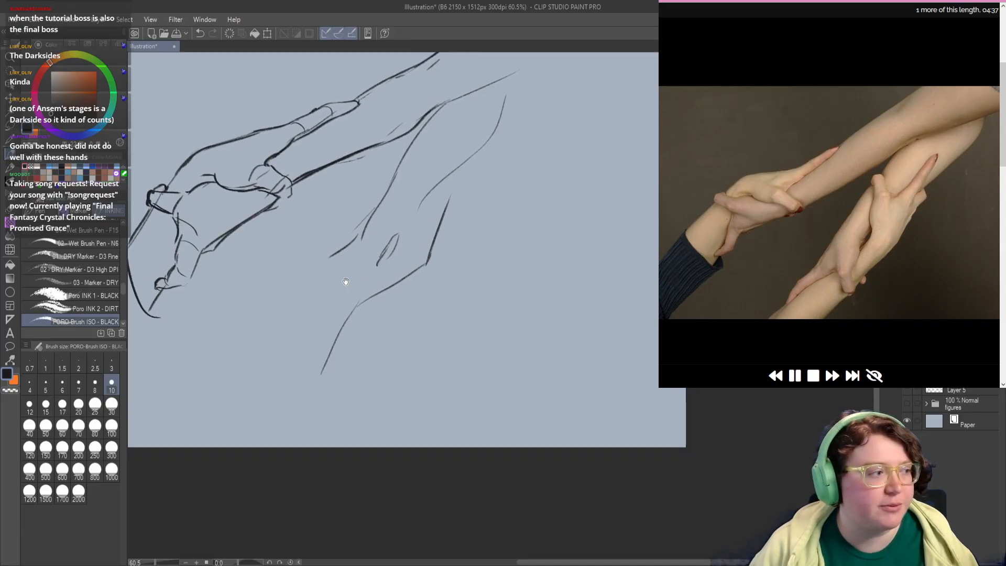
{"action": "left_click_drag", "start_coordinate": [352, 292], "coordinate": [346, 286]}
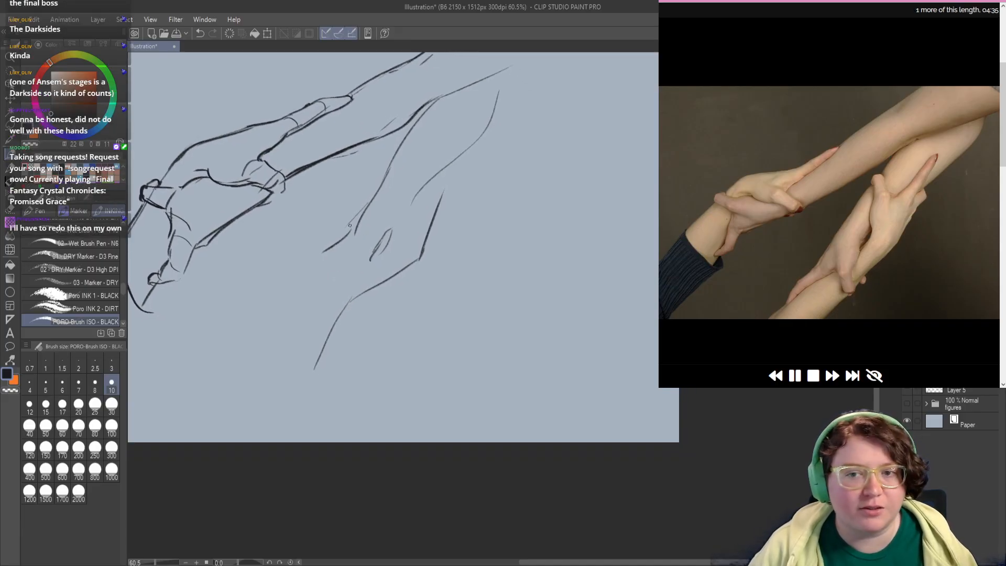
{"action": "mouse_move", "coordinate": [463, 111]}
{"action": "left_mouse_down"}
{"action": "mouse_move", "coordinate": [450, 155]}
{"action": "mouse_move", "coordinate": [484, 153]}
{"action": "left_mouse_up"}
{"action": "mouse_move", "coordinate": [372, 280]}
{"action": "left_mouse_down"}
{"action": "mouse_move", "coordinate": [382, 264]}
{"action": "mouse_move", "coordinate": [350, 247]}
{"action": "mouse_move", "coordinate": [329, 277]}
{"action": "left_mouse_up"}
{"action": "left_click_drag", "start_coordinate": [377, 217], "coordinate": [393, 192]}
{"action": "key", "text": "c"}
{"action": "mouse_move", "coordinate": [412, 144]}
{"action": "left_mouse_down"}
{"action": "mouse_move", "coordinate": [344, 250]}
{"action": "mouse_move", "coordinate": [371, 249]}
{"action": "mouse_move", "coordinate": [389, 266]}
{"action": "mouse_move", "coordinate": [386, 254]}
{"action": "mouse_move", "coordinate": [364, 241]}
{"action": "mouse_move", "coordinate": [377, 276]}
{"action": "mouse_move", "coordinate": [368, 287]}
{"action": "mouse_move", "coordinate": [386, 255]}
{"action": "mouse_move", "coordinate": [366, 293]}
{"action": "mouse_move", "coordinate": [393, 256]}
{"action": "mouse_move", "coordinate": [374, 286]}
{"action": "mouse_move", "coordinate": [378, 253]}
{"action": "mouse_move", "coordinate": [388, 258]}
{"action": "mouse_move", "coordinate": [383, 253]}
{"action": "mouse_move", "coordinate": [354, 312]}
{"action": "left_mouse_up"}
{"action": "key", "text": "ctrl+z"}
Step: Draw the second forearm's gripping finger with its side edges, joint line and rounded tip over the lower wrist
{"action": "key", "text": "c"}
{"action": "key", "text": "c"}
{"action": "mouse_move", "coordinate": [338, 268]}
{"action": "left_mouse_down"}
{"action": "mouse_move", "coordinate": [341, 314]}
{"action": "mouse_move", "coordinate": [360, 307]}
{"action": "left_mouse_up"}
{"action": "key", "text": "ctrl+z"}
{"action": "mouse_move", "coordinate": [338, 305]}
{"action": "left_mouse_down"}
{"action": "mouse_move", "coordinate": [356, 298]}
{"action": "mouse_move", "coordinate": [340, 327]}
{"action": "mouse_move", "coordinate": [364, 336]}
{"action": "mouse_move", "coordinate": [353, 338]}
{"action": "mouse_move", "coordinate": [342, 318]}
{"action": "left_mouse_up"}
{"action": "key", "text": "ctrl+z"}
{"action": "key", "text": "ctrl+z"}
{"action": "left_click_drag", "start_coordinate": [306, 281], "coordinate": [308, 281]}
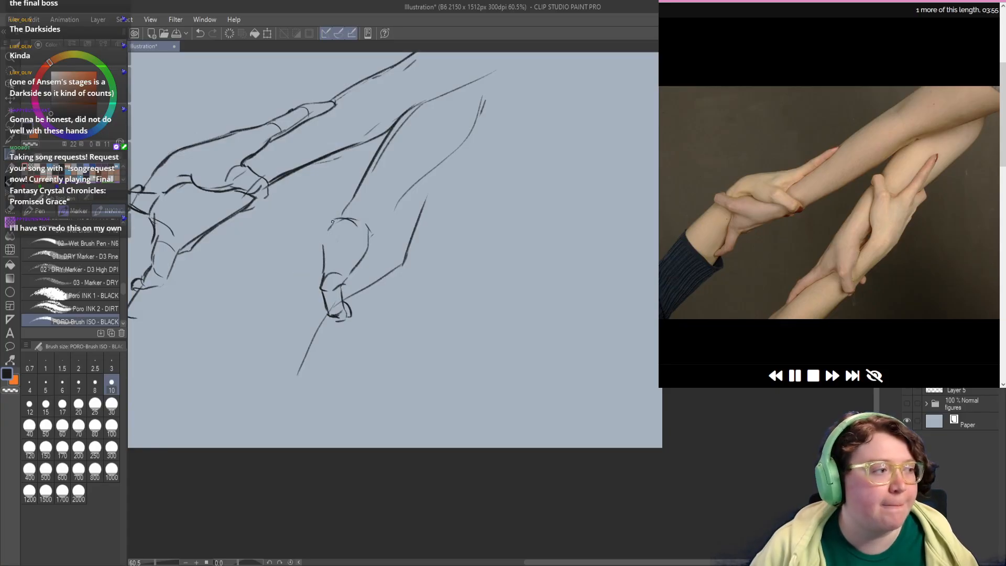
Step: Erase the upper part of the lower gripping finger's outline and sketch short lines for the neighbouring finger beside it
{"action": "key", "text": "c"}
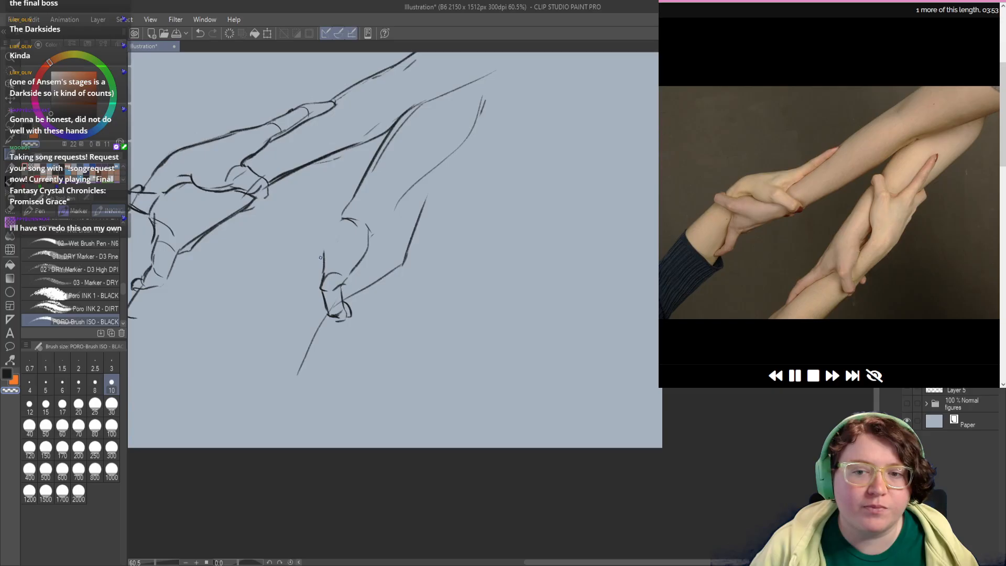
{"action": "mouse_move", "coordinate": [320, 257]}
{"action": "left_mouse_down"}
{"action": "mouse_move", "coordinate": [326, 247]}
{"action": "mouse_move", "coordinate": [308, 300]}
{"action": "left_mouse_up"}
{"action": "key", "text": "c"}
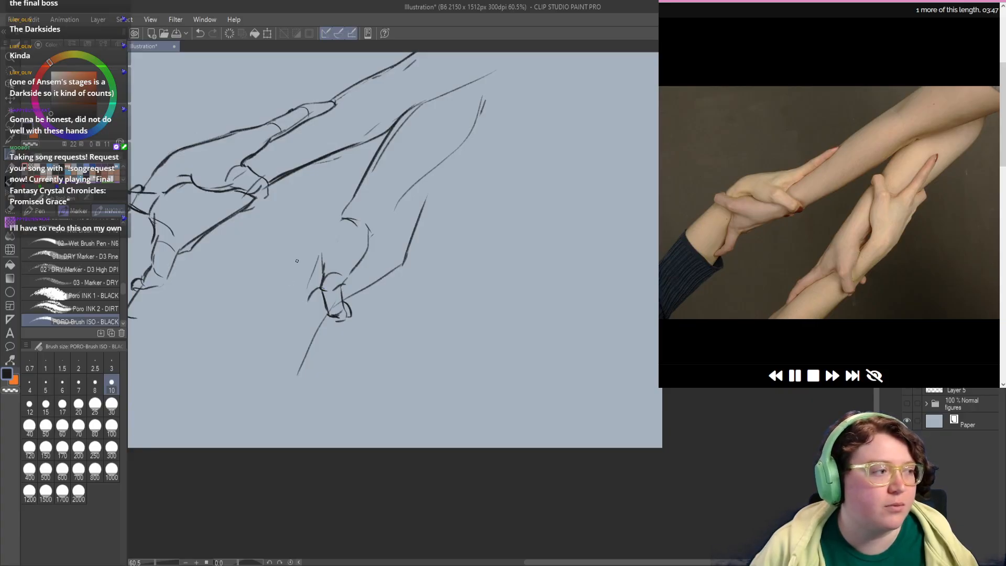
{"action": "mouse_move", "coordinate": [318, 226]}
{"action": "left_mouse_down"}
{"action": "mouse_move", "coordinate": [294, 289]}
{"action": "mouse_move", "coordinate": [309, 235]}
{"action": "left_mouse_up"}
{"action": "key", "text": "ctrl+z"}
{"action": "key", "text": "ctrl+z"}
{"action": "left_click_drag", "start_coordinate": [288, 304], "coordinate": [313, 235]}
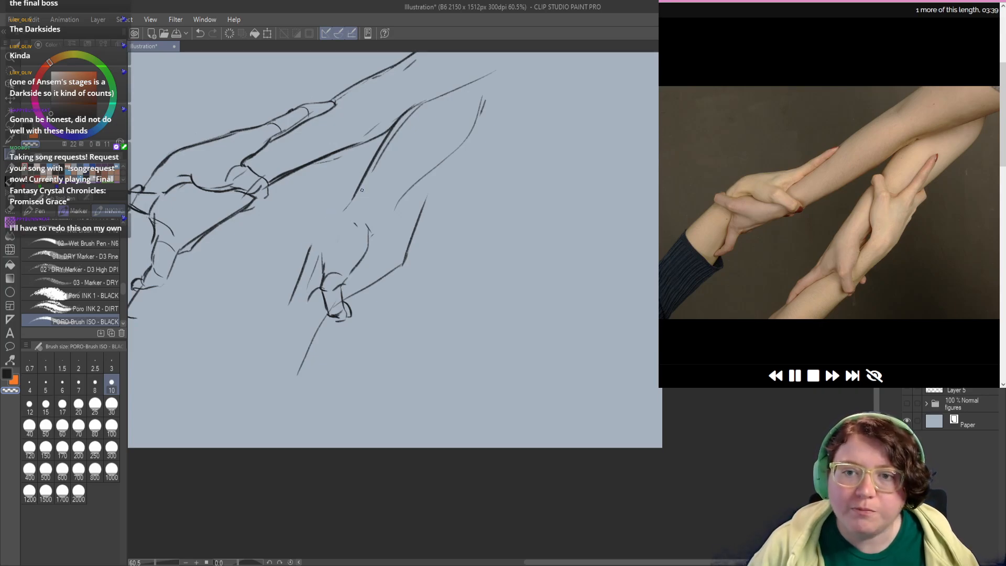
Step: Redraw the lower end of the second forearm's outer edge as a straighter line and erase the stray stroke beside the fingers
{"action": "left_click_drag", "start_coordinate": [343, 211], "coordinate": [404, 122]}
{"action": "left_click_drag", "start_coordinate": [361, 184], "coordinate": [377, 153]}
{"action": "key", "text": "c"}
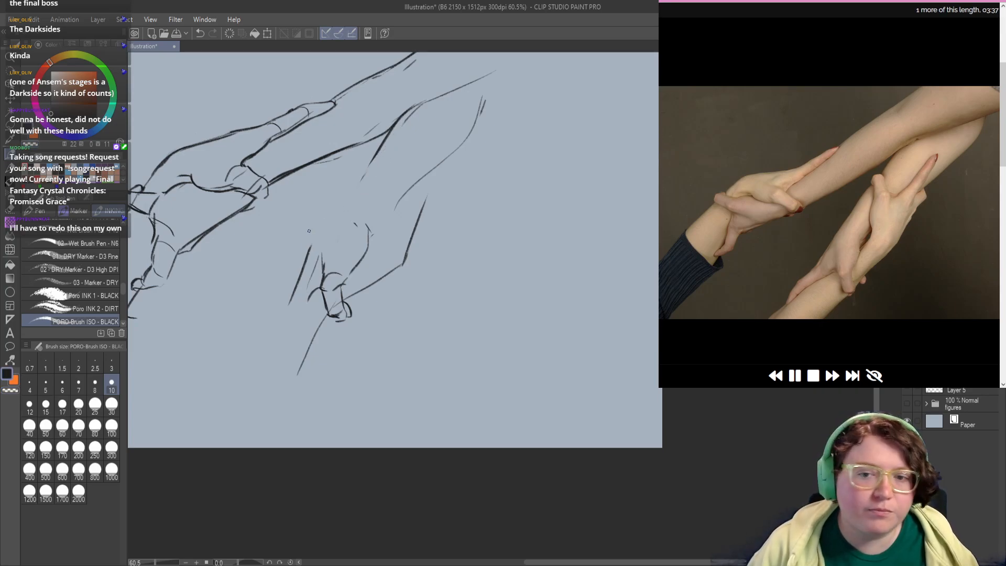
{"action": "left_click_drag", "start_coordinate": [302, 262], "coordinate": [326, 212]}
{"action": "key", "text": "ctrl+z"}
{"action": "key", "text": "ctrl+z"}
{"action": "left_click_drag", "start_coordinate": [385, 143], "coordinate": [294, 293]}
{"action": "key", "text": "ctrl+z"}
{"action": "key", "text": "c"}
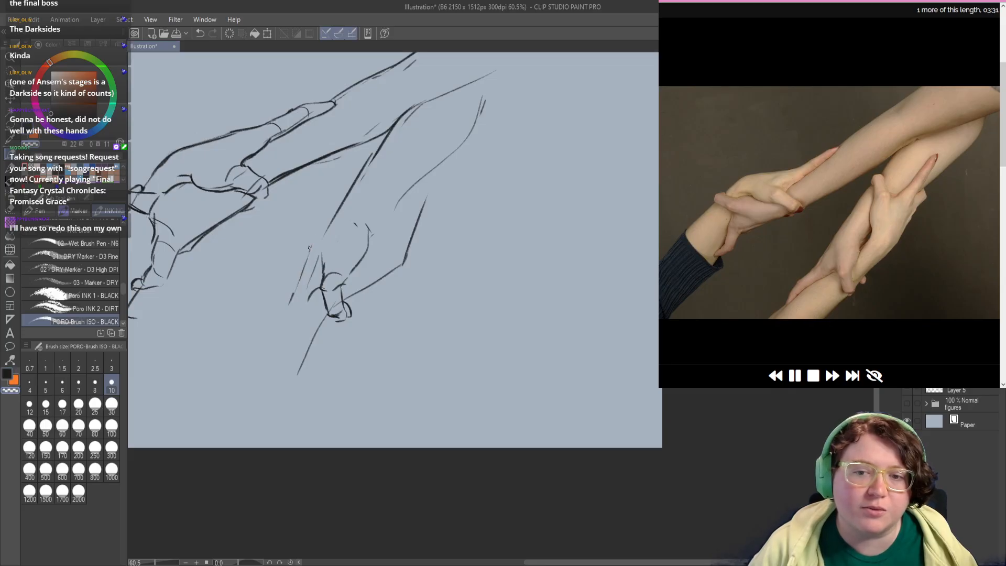
{"action": "mouse_move", "coordinate": [311, 247]}
{"action": "left_mouse_down"}
{"action": "mouse_move", "coordinate": [291, 303]}
{"action": "mouse_move", "coordinate": [317, 260]}
{"action": "mouse_move", "coordinate": [285, 269]}
{"action": "left_mouse_up"}
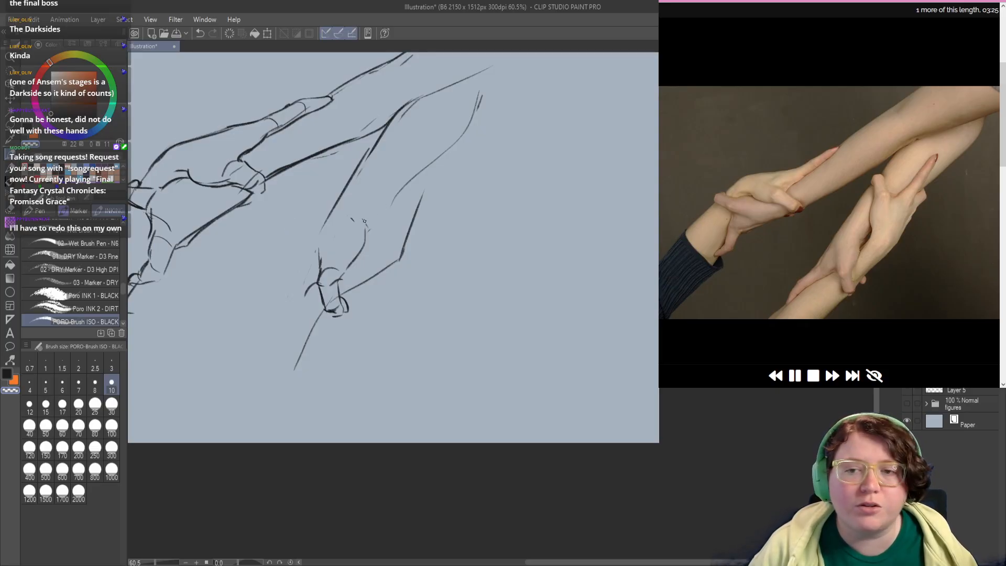
Step: Draw the dark V-shaped notch and inner edge between the lower gripping finger and the other hand
{"action": "mouse_move", "coordinate": [361, 218]}
{"action": "left_mouse_down"}
{"action": "mouse_move", "coordinate": [365, 234]}
{"action": "mouse_move", "coordinate": [387, 207]}
{"action": "mouse_move", "coordinate": [381, 200]}
{"action": "mouse_move", "coordinate": [377, 224]}
{"action": "left_mouse_up"}
{"action": "key", "text": "ctrl+z"}
{"action": "key", "text": "ctrl+z"}
{"action": "mouse_move", "coordinate": [382, 184]}
{"action": "left_mouse_down"}
{"action": "mouse_move", "coordinate": [380, 232]}
{"action": "mouse_move", "coordinate": [349, 248]}
{"action": "left_mouse_up"}
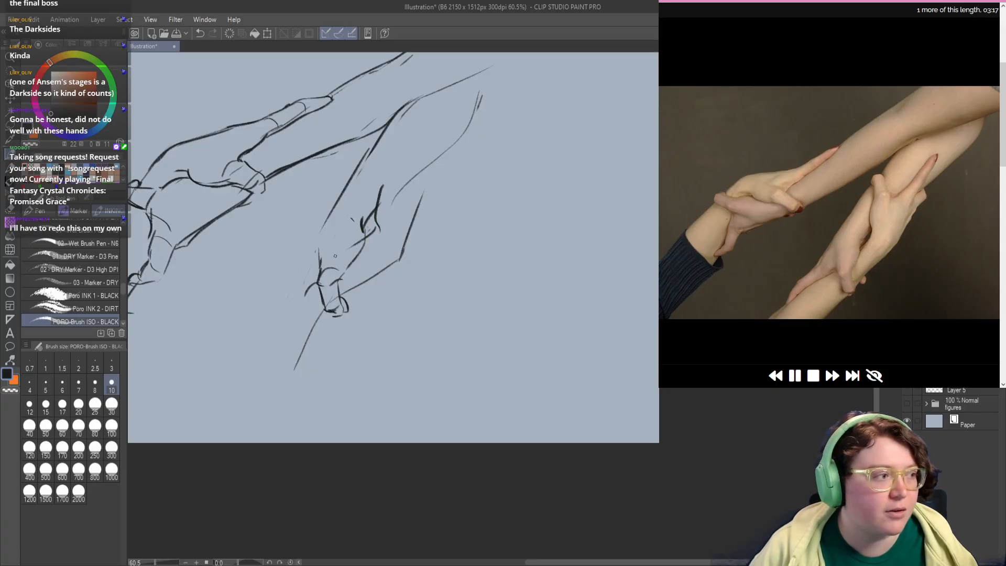
Step: Erase the old lower contour of the bottom hand between the wrist grip and its outer edge
{"action": "mouse_move", "coordinate": [365, 287]}
{"action": "left_mouse_down"}
{"action": "mouse_move", "coordinate": [361, 267]}
{"action": "mouse_move", "coordinate": [347, 269]}
{"action": "left_mouse_up"}
{"action": "key", "text": "c"}
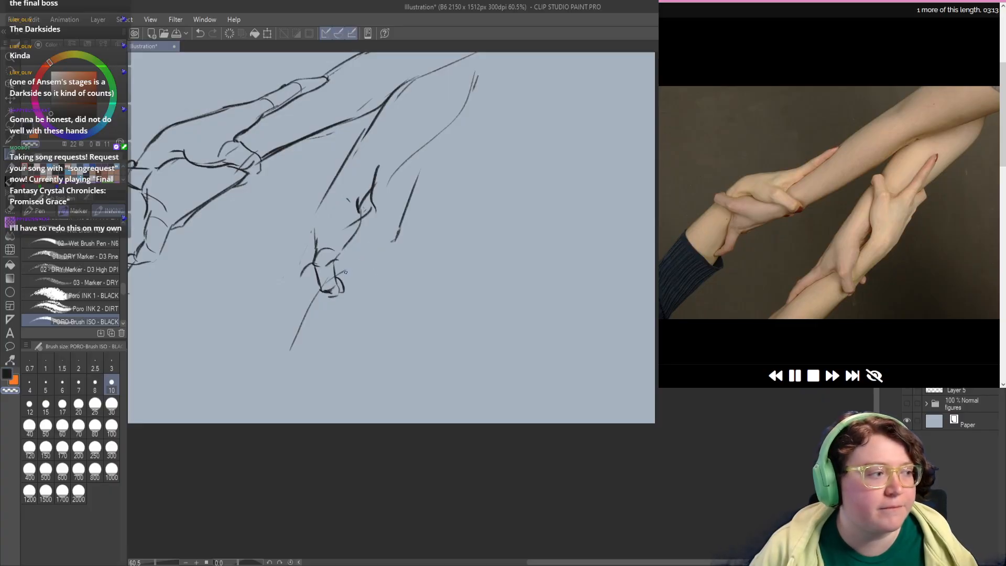
{"action": "left_click_drag", "start_coordinate": [399, 229], "coordinate": [395, 239]}
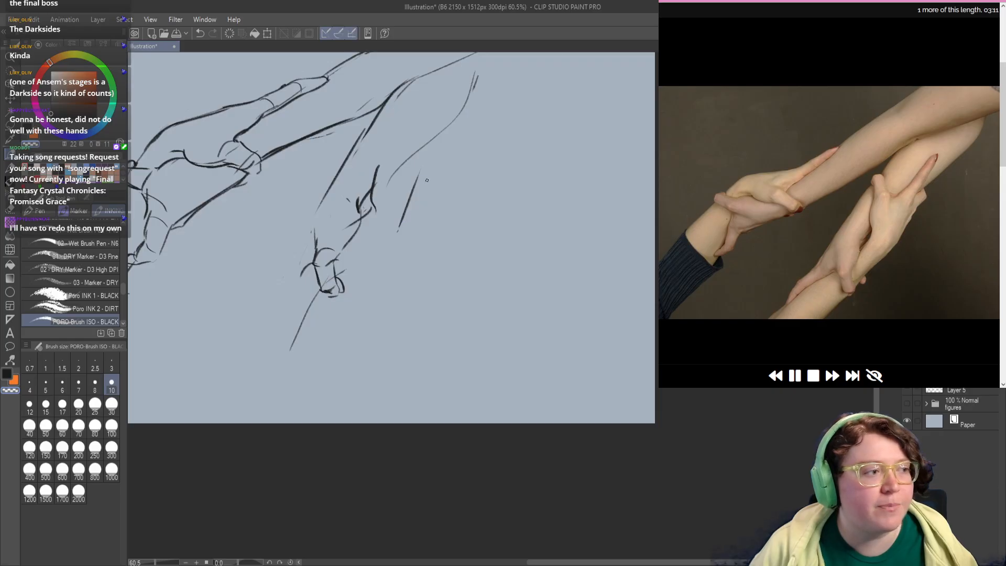
{"action": "key", "text": "c"}
Step: Draw the bottom hand's raised thumb with its hooked tip against the forearm, and add the crease lines at its base
{"action": "mouse_move", "coordinate": [377, 203]}
{"action": "left_mouse_down"}
{"action": "mouse_move", "coordinate": [415, 195]}
{"action": "mouse_move", "coordinate": [418, 214]}
{"action": "mouse_move", "coordinate": [433, 159]}
{"action": "mouse_move", "coordinate": [383, 158]}
{"action": "mouse_move", "coordinate": [359, 136]}
{"action": "mouse_move", "coordinate": [375, 162]}
{"action": "mouse_move", "coordinate": [354, 181]}
{"action": "mouse_move", "coordinate": [344, 151]}
{"action": "mouse_move", "coordinate": [340, 160]}
{"action": "left_mouse_up"}
{"action": "key", "text": "ctrl+z"}
{"action": "key", "text": "ctrl+z"}
{"action": "key", "text": "ctrl+z"}
{"action": "key", "text": "ctrl+z"}
{"action": "key", "text": "ctrl+z"}
{"action": "key", "text": "ctrl+z"}
{"action": "mouse_move", "coordinate": [361, 199]}
{"action": "left_mouse_down"}
{"action": "mouse_move", "coordinate": [354, 183]}
{"action": "mouse_move", "coordinate": [344, 205]}
{"action": "mouse_move", "coordinate": [362, 203]}
{"action": "mouse_move", "coordinate": [344, 211]}
{"action": "mouse_move", "coordinate": [338, 239]}
{"action": "mouse_move", "coordinate": [359, 217]}
{"action": "mouse_move", "coordinate": [356, 233]}
{"action": "mouse_move", "coordinate": [369, 189]}
{"action": "mouse_move", "coordinate": [358, 164]}
{"action": "mouse_move", "coordinate": [339, 171]}
{"action": "mouse_move", "coordinate": [347, 210]}
{"action": "left_mouse_up"}
{"action": "key", "text": "ctrl+z"}
{"action": "key", "text": "ctrl+z"}
{"action": "key", "text": "ctrl+z"}
{"action": "key", "text": "ctrl+z"}
{"action": "key", "text": "ctrl+z"}
{"action": "key", "text": "c"}
{"action": "key", "text": "ctrl+z"}
{"action": "key", "text": "c"}
{"action": "key", "text": "ctrl+z"}
{"action": "key", "text": "ctrl+z"}
{"action": "key", "text": "ctrl+z"}
{"action": "key", "text": "ctrl+z"}
Step: Add a small rounded tip at the top of the bottom hand's raised thumb, against the forearm
{"action": "key", "text": "ctrl+z"}
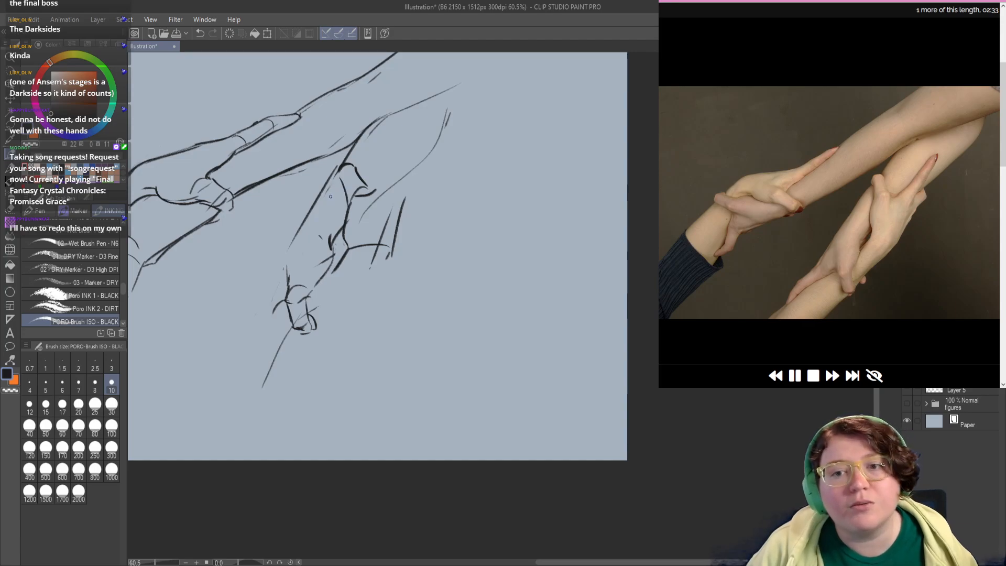
{"action": "mouse_move", "coordinate": [347, 159]}
{"action": "left_mouse_down"}
{"action": "mouse_move", "coordinate": [326, 177]}
{"action": "mouse_move", "coordinate": [338, 169]}
{"action": "left_mouse_up"}
{"action": "key", "text": "ctrl+z"}
{"action": "key", "text": "ctrl+z"}
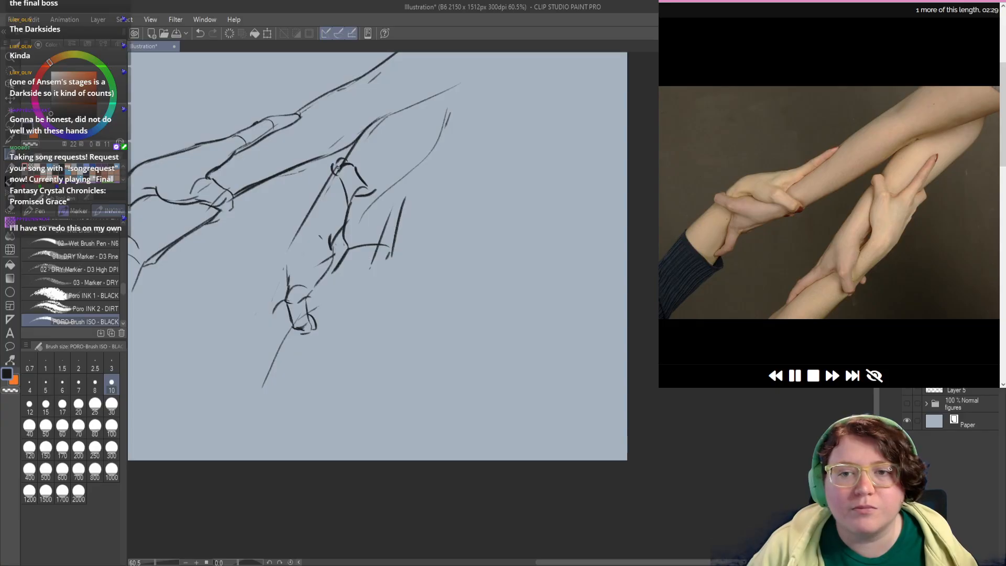
{"action": "left_click_drag", "start_coordinate": [386, 205], "coordinate": [369, 183]}
{"action": "left_click_drag", "start_coordinate": [393, 205], "coordinate": [380, 200]}
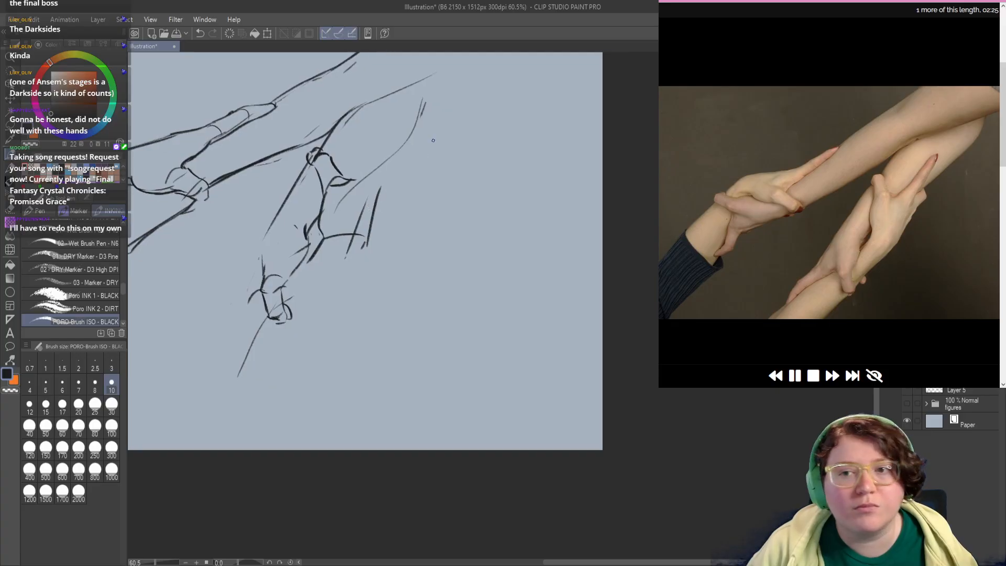
Step: Erase the second forearm's faint outer contour near the hand and redraw it as a darker curve ending at the fingers
{"action": "key", "text": "c"}
{"action": "mouse_move", "coordinate": [423, 98]}
{"action": "left_mouse_down"}
{"action": "mouse_move", "coordinate": [408, 142]}
{"action": "mouse_move", "coordinate": [335, 212]}
{"action": "left_mouse_up"}
{"action": "key", "text": "c"}
{"action": "mouse_move", "coordinate": [447, 92]}
{"action": "left_mouse_down"}
{"action": "mouse_move", "coordinate": [388, 169]}
{"action": "mouse_move", "coordinate": [390, 186]}
{"action": "left_mouse_up"}
{"action": "key", "text": "ctrl+z"}
{"action": "key", "text": "ctrl+z"}
{"action": "key", "text": "ctrl+z"}
{"action": "mouse_move", "coordinate": [435, 87]}
{"action": "left_mouse_down"}
{"action": "mouse_move", "coordinate": [434, 115]}
{"action": "mouse_move", "coordinate": [386, 169]}
{"action": "mouse_move", "coordinate": [380, 197]}
{"action": "left_mouse_up"}
{"action": "key", "text": "ctrl+z"}
Step: Draw the small finger bumps along the outer edge of the bottom hand, just below the forearm contour
{"action": "mouse_move", "coordinate": [397, 163]}
{"action": "left_mouse_down"}
{"action": "mouse_move", "coordinate": [372, 195]}
{"action": "mouse_move", "coordinate": [371, 218]}
{"action": "left_mouse_up"}
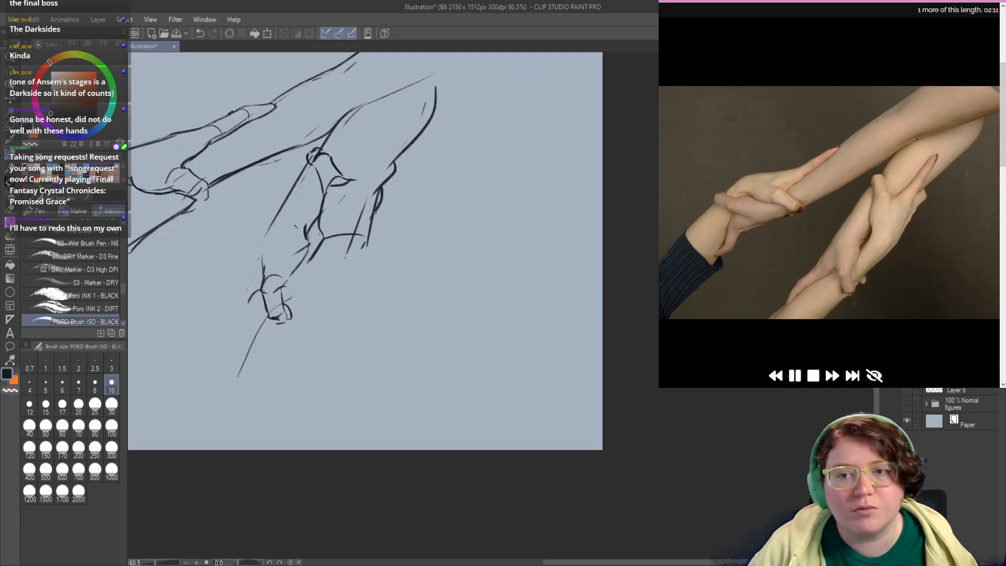
{"action": "key", "text": "ctrl+z"}
{"action": "left_click_drag", "start_coordinate": [384, 182], "coordinate": [371, 224]}
{"action": "mouse_move", "coordinate": [366, 187]}
{"action": "left_mouse_down"}
{"action": "mouse_move", "coordinate": [384, 163]}
{"action": "mouse_move", "coordinate": [371, 203]}
{"action": "mouse_move", "coordinate": [375, 182]}
{"action": "left_mouse_up"}
{"action": "key", "text": "ctrl+z"}
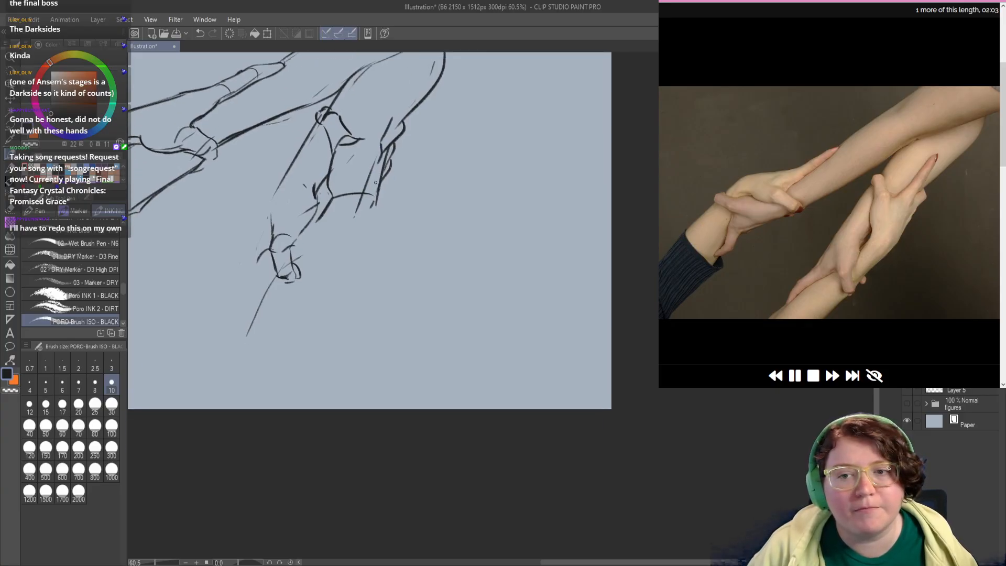
Step: Erase the extra construction line inside the bottom hand's outer side and redraw its lower outer edge
{"action": "mouse_move", "coordinate": [326, 206]}
{"action": "left_mouse_down"}
{"action": "mouse_move", "coordinate": [367, 223]}
{"action": "mouse_move", "coordinate": [362, 192]}
{"action": "mouse_move", "coordinate": [344, 191]}
{"action": "mouse_move", "coordinate": [354, 197]}
{"action": "mouse_move", "coordinate": [376, 158]}
{"action": "mouse_move", "coordinate": [369, 220]}
{"action": "left_mouse_up"}
{"action": "key", "text": "c"}
{"action": "mouse_move", "coordinate": [377, 197]}
{"action": "left_mouse_down"}
{"action": "mouse_move", "coordinate": [385, 153]}
{"action": "mouse_move", "coordinate": [376, 211]}
{"action": "left_mouse_up"}
{"action": "key", "text": "c"}
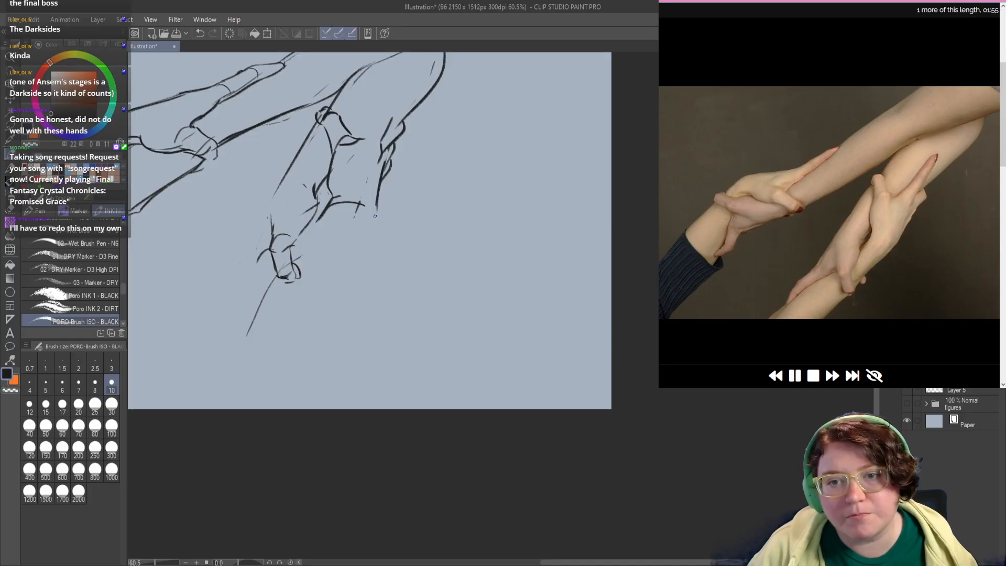
{"action": "key", "text": "ctrl+z"}
{"action": "left_click_drag", "start_coordinate": [382, 164], "coordinate": [367, 213]}
{"action": "key", "text": "ctrl+z"}
{"action": "mouse_move", "coordinate": [383, 167]}
{"action": "left_mouse_down"}
{"action": "mouse_move", "coordinate": [367, 213]}
{"action": "mouse_move", "coordinate": [303, 273]}
{"action": "left_mouse_up"}
{"action": "key", "text": "ctrl+z"}
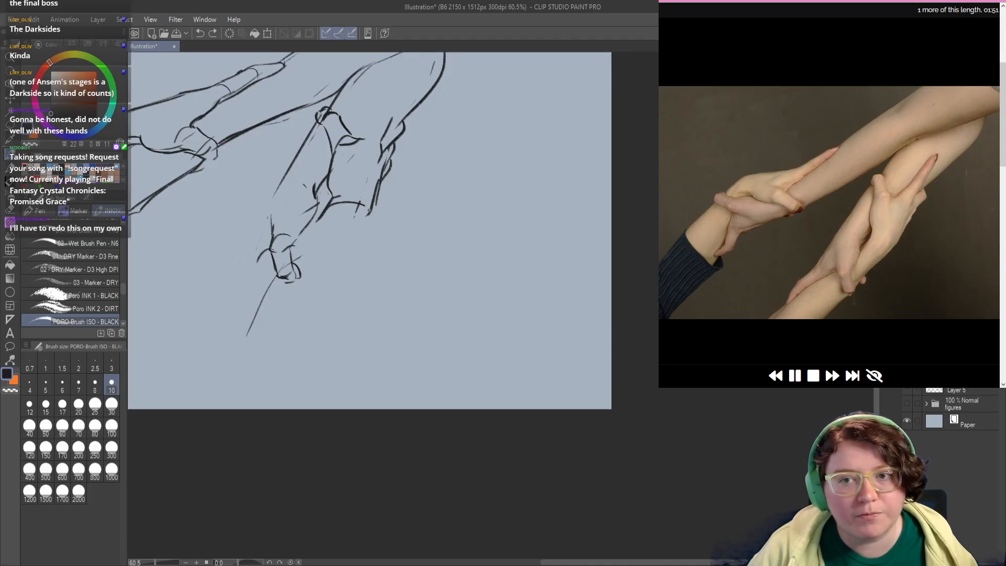
Step: Draw the diagonal wrist line running down from the bottom hand's outer edge, and one side of the finger extended along the forearm
{"action": "left_click_drag", "start_coordinate": [365, 213], "coordinate": [296, 290]}
{"action": "mouse_move", "coordinate": [359, 140]}
{"action": "left_mouse_down"}
{"action": "mouse_move", "coordinate": [345, 180]}
{"action": "mouse_move", "coordinate": [390, 124]}
{"action": "mouse_move", "coordinate": [354, 168]}
{"action": "mouse_move", "coordinate": [365, 156]}
{"action": "left_mouse_up"}
{"action": "key", "text": "ctrl+z"}
{"action": "key", "text": "ctrl+z"}
{"action": "key", "text": "ctrl+z"}
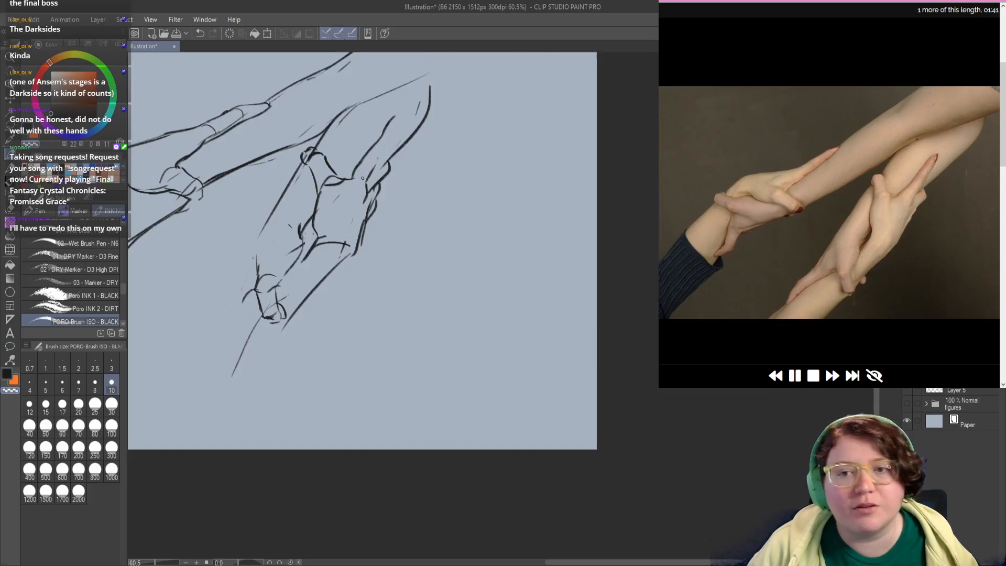
Step: Close the extended finger on the forearm with a rounded tip and a second side line
{"action": "left_click_drag", "start_coordinate": [385, 153], "coordinate": [368, 186]}
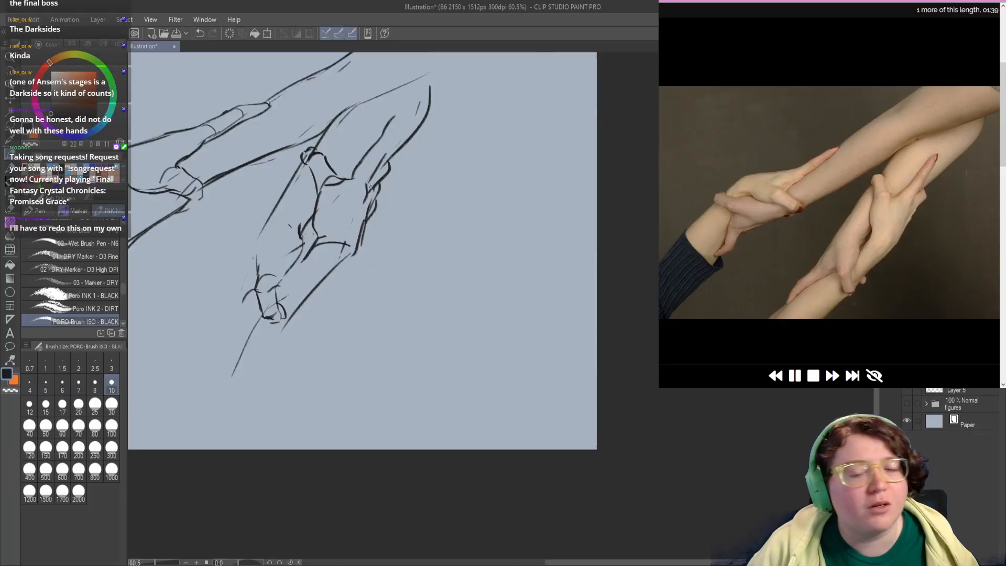
{"action": "key", "text": "ctrl+z"}
{"action": "mouse_move", "coordinate": [385, 151]}
{"action": "left_mouse_down"}
{"action": "mouse_move", "coordinate": [366, 197]}
{"action": "mouse_move", "coordinate": [389, 141]}
{"action": "left_mouse_up"}
{"action": "key", "text": "ctrl+z"}
{"action": "key", "text": "ctrl+z"}
{"action": "key", "text": "ctrl+z"}
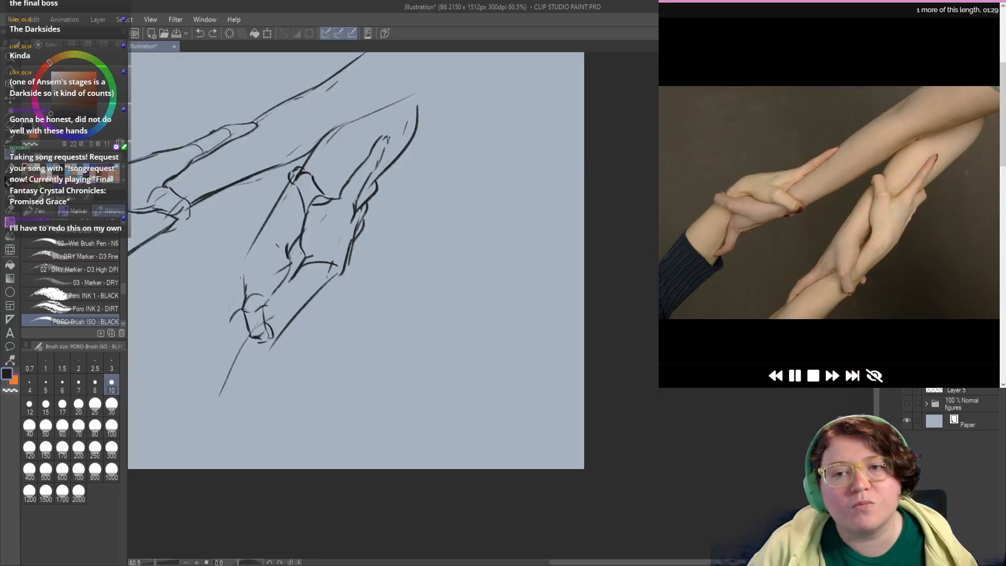
Step: Extend the forearm finger's lower side towards the knuckles and erase the curved crease across the bottom hand's wrist
{"action": "mouse_move", "coordinate": [373, 181]}
{"action": "left_mouse_down"}
{"action": "mouse_move", "coordinate": [377, 166]}
{"action": "mouse_move", "coordinate": [354, 206]}
{"action": "left_mouse_up"}
{"action": "key", "text": "c"}
{"action": "mouse_move", "coordinate": [340, 251]}
{"action": "left_mouse_down"}
{"action": "mouse_move", "coordinate": [341, 191]}
{"action": "mouse_move", "coordinate": [330, 225]}
{"action": "mouse_move", "coordinate": [338, 217]}
{"action": "mouse_move", "coordinate": [318, 207]}
{"action": "mouse_move", "coordinate": [326, 192]}
{"action": "mouse_move", "coordinate": [295, 226]}
{"action": "mouse_move", "coordinate": [303, 203]}
{"action": "left_mouse_up"}
{"action": "key", "text": "c"}
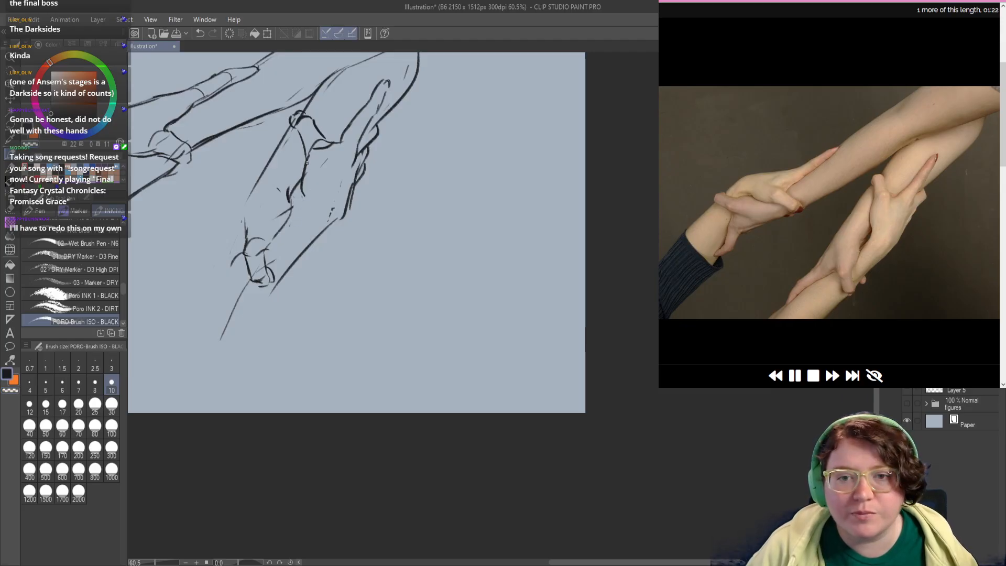
Step: Clean up the bottom hand's inner palm edge and redraw it as an angular line running down to the gripping finger
{"action": "key", "text": "c"}
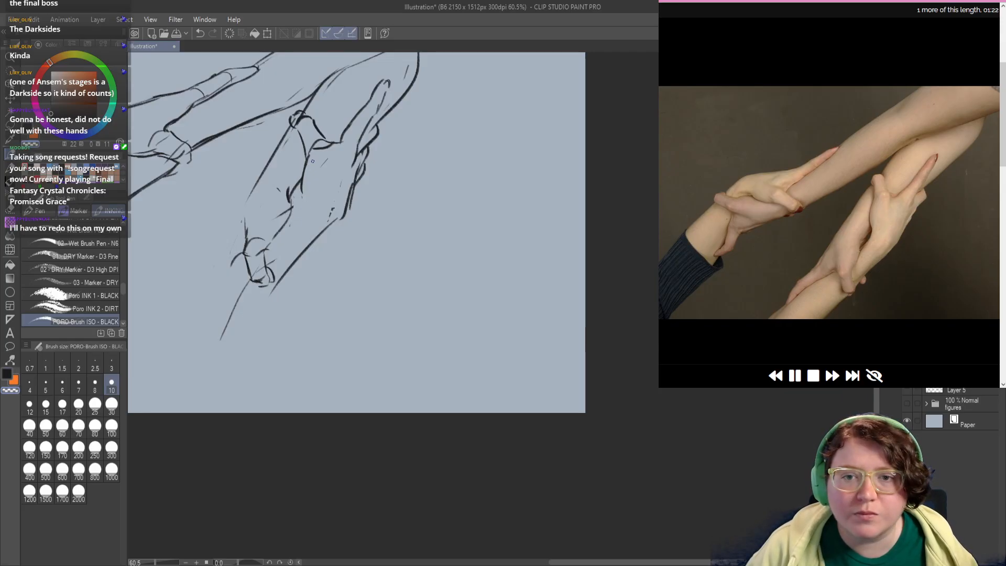
{"action": "left_click_drag", "start_coordinate": [312, 162], "coordinate": [305, 194]}
{"action": "key", "text": "c"}
{"action": "left_click_drag", "start_coordinate": [307, 158], "coordinate": [302, 195]}
{"action": "key", "text": "ctrl+z"}
{"action": "mouse_move", "coordinate": [305, 161]}
{"action": "left_mouse_down"}
{"action": "mouse_move", "coordinate": [303, 205]}
{"action": "mouse_move", "coordinate": [282, 241]}
{"action": "left_mouse_up"}
{"action": "key", "text": "ctrl+z"}
{"action": "key", "text": "ctrl+z"}
{"action": "left_click_drag", "start_coordinate": [304, 202], "coordinate": [268, 238]}
{"action": "key", "text": "ctrl+z"}
{"action": "left_click_drag", "start_coordinate": [302, 207], "coordinate": [273, 238]}
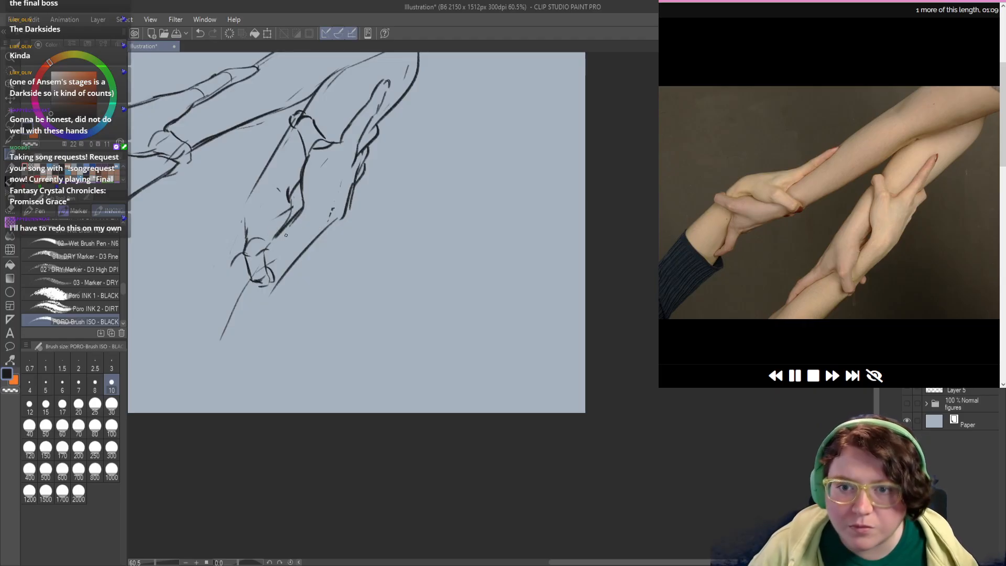
Step: Erase the bottom hand's lower outer edge and redraw it as a straighter line turning sharply at the wrist
{"action": "mouse_move", "coordinate": [349, 200]}
{"action": "left_mouse_down"}
{"action": "mouse_move", "coordinate": [320, 239]}
{"action": "mouse_move", "coordinate": [337, 224]}
{"action": "left_mouse_up"}
{"action": "key", "text": "c"}
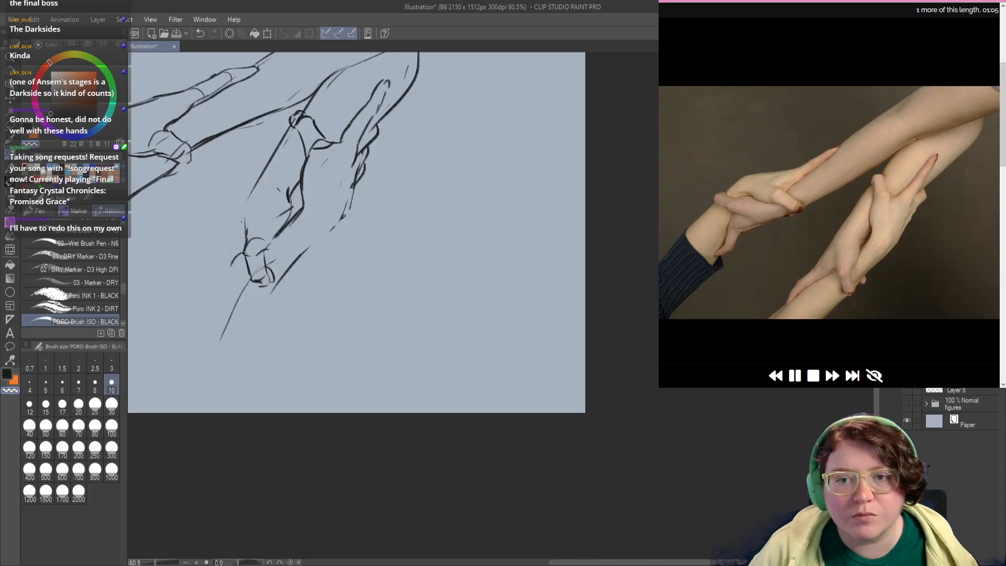
{"action": "left_click_drag", "start_coordinate": [355, 177], "coordinate": [339, 221]}
{"action": "mouse_move", "coordinate": [357, 181]}
{"action": "left_mouse_down"}
{"action": "mouse_move", "coordinate": [342, 225]}
{"action": "mouse_move", "coordinate": [360, 175]}
{"action": "mouse_move", "coordinate": [353, 195]}
{"action": "left_mouse_up"}
{"action": "key", "text": "c"}
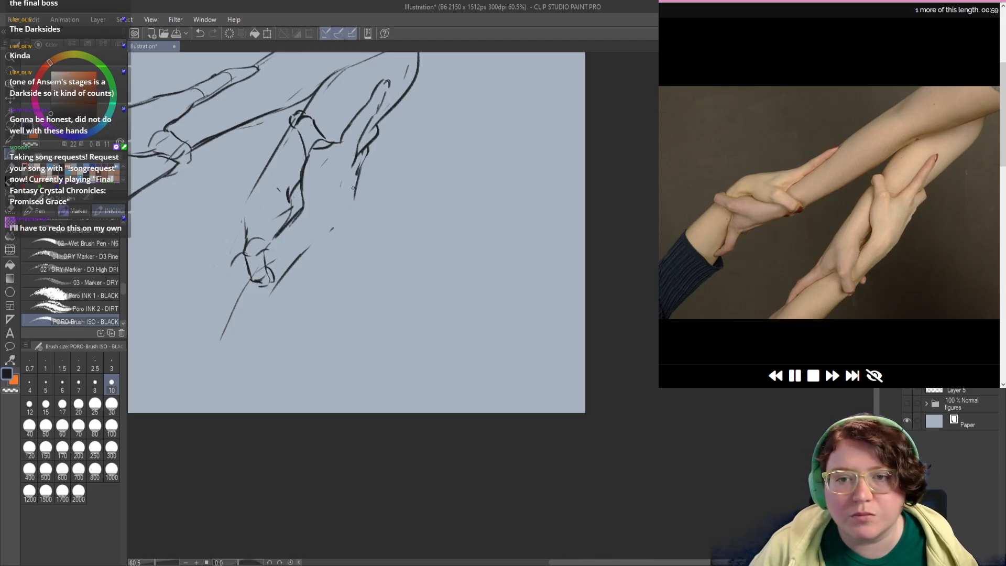
{"action": "key", "text": "ctrl+z"}
{"action": "left_click_drag", "start_coordinate": [359, 167], "coordinate": [344, 224]}
{"action": "key", "text": "ctrl+z"}
{"action": "mouse_move", "coordinate": [356, 170]}
{"action": "left_mouse_down"}
{"action": "mouse_move", "coordinate": [344, 229]}
{"action": "mouse_move", "coordinate": [310, 256]}
{"action": "mouse_move", "coordinate": [307, 204]}
{"action": "left_mouse_up"}
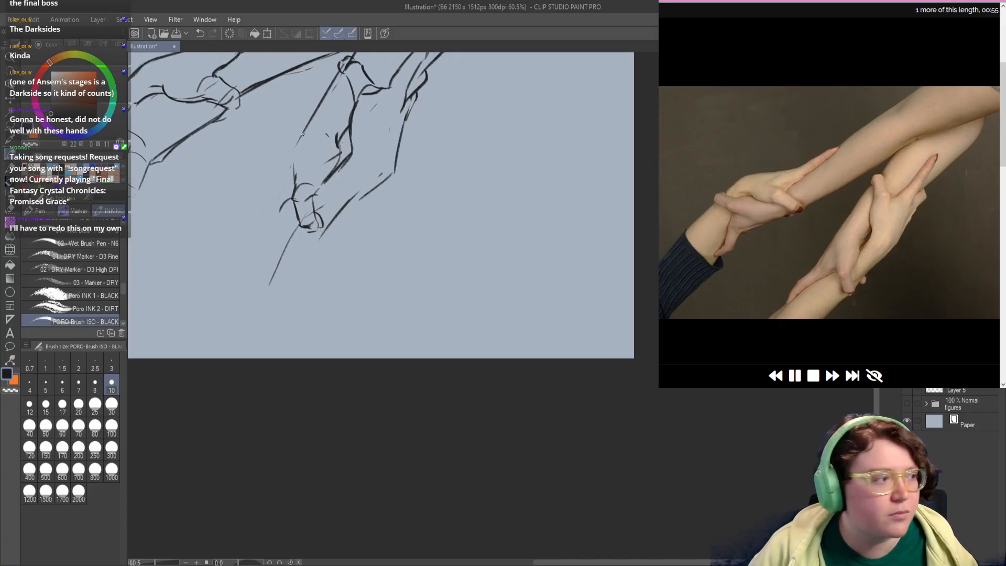
Step: Extend the gripping hand's long left contour downward and draw the first segment of its lowest outstretched finger
{"action": "left_click_drag", "start_coordinate": [302, 136], "coordinate": [279, 178]}
{"action": "key", "text": "ctrl+z"}
{"action": "left_click_drag", "start_coordinate": [299, 142], "coordinate": [271, 218]}
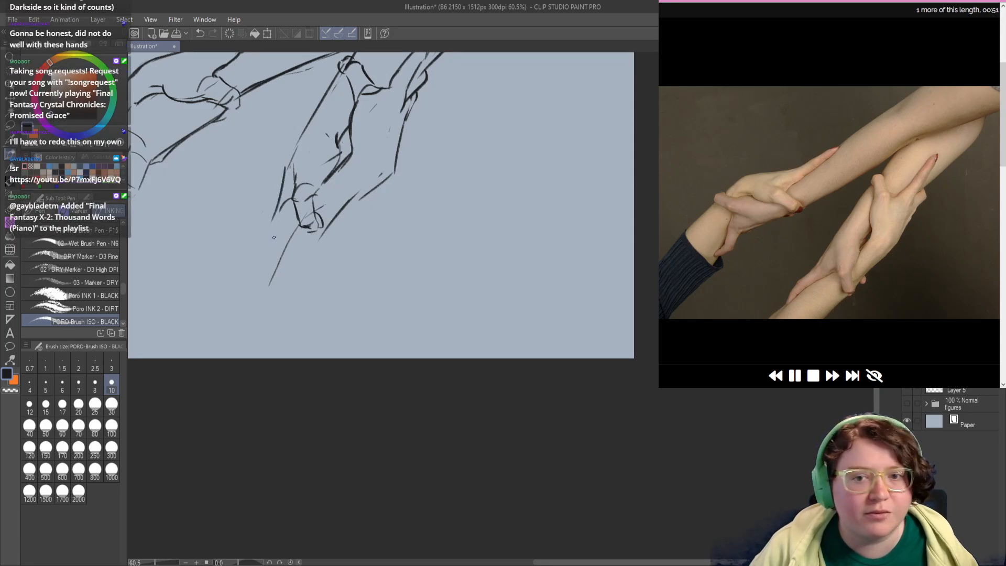
{"action": "mouse_move", "coordinate": [273, 208]}
{"action": "left_mouse_down"}
{"action": "mouse_move", "coordinate": [277, 244]}
{"action": "mouse_move", "coordinate": [256, 251]}
{"action": "mouse_move", "coordinate": [243, 275]}
{"action": "left_mouse_up"}
{"action": "key", "text": "ctrl+z"}
{"action": "mouse_move", "coordinate": [262, 234]}
{"action": "left_mouse_down"}
{"action": "mouse_move", "coordinate": [241, 278]}
{"action": "mouse_move", "coordinate": [245, 307]}
{"action": "left_mouse_up"}
{"action": "key", "text": "ctrl+z"}
Step: Complete the lowest outstretched finger with its side lines, a joint line and a rounded fingertip
{"action": "key", "text": "ctrl+z"}
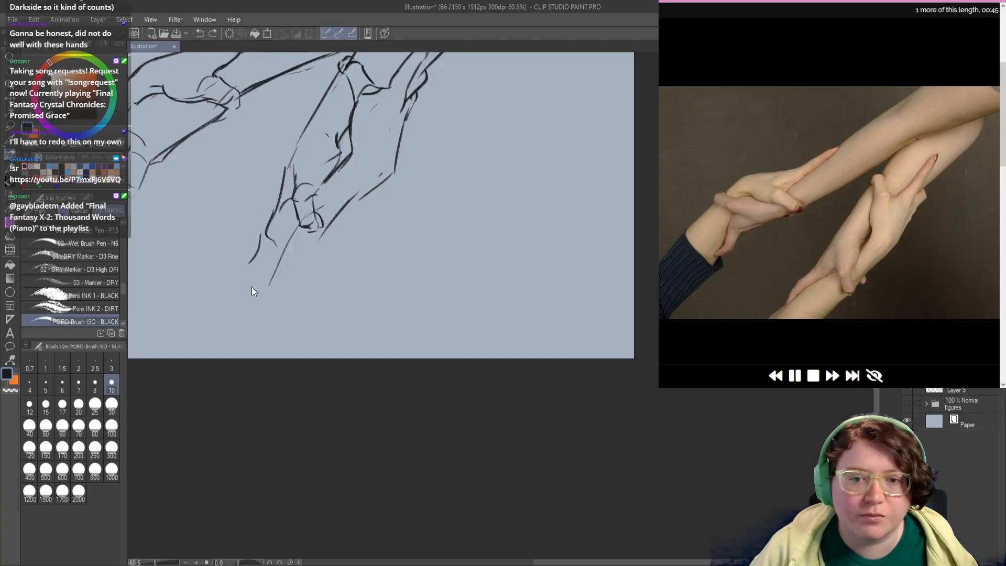
{"action": "mouse_move", "coordinate": [246, 264]}
{"action": "left_mouse_down"}
{"action": "mouse_move", "coordinate": [249, 303]}
{"action": "mouse_move", "coordinate": [263, 295]}
{"action": "mouse_move", "coordinate": [264, 264]}
{"action": "mouse_move", "coordinate": [265, 276]}
{"action": "mouse_move", "coordinate": [297, 239]}
{"action": "mouse_move", "coordinate": [241, 281]}
{"action": "left_mouse_up"}
{"action": "key", "text": "ctrl+z"}
{"action": "key", "text": "c"}
Step: Erase the broken wrist line beside the gripping finger and redraw it as one long sweep from the hand's outer corner
{"action": "key", "text": "c"}
{"action": "left_click_drag", "start_coordinate": [261, 248], "coordinate": [245, 279]}
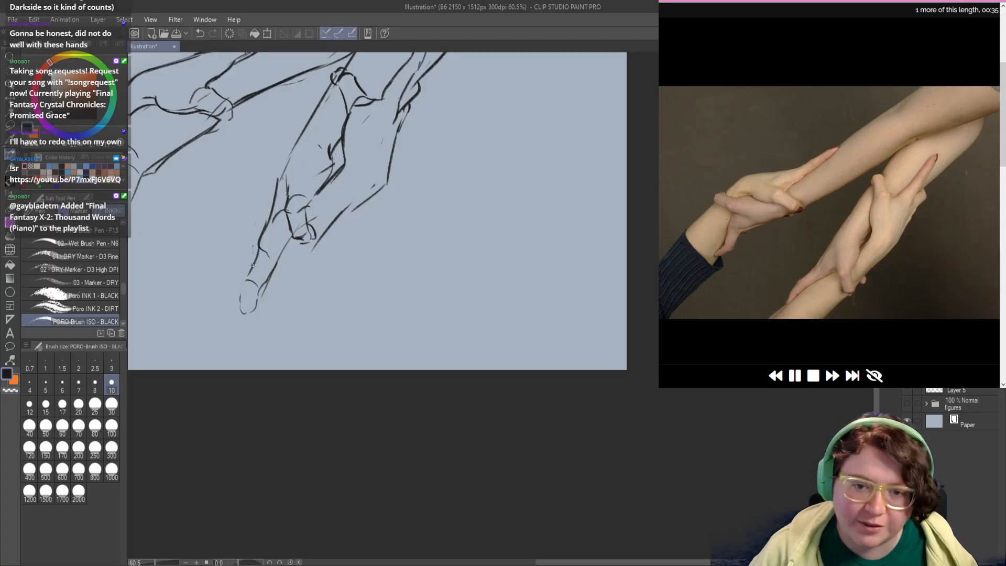
{"action": "key", "text": "ctrl+z"}
{"action": "left_click_drag", "start_coordinate": [261, 243], "coordinate": [239, 301]}
{"action": "key", "text": "ctrl+z"}
{"action": "mouse_move", "coordinate": [279, 233]}
{"action": "left_mouse_down"}
{"action": "mouse_move", "coordinate": [268, 258]}
{"action": "mouse_move", "coordinate": [344, 197]}
{"action": "mouse_move", "coordinate": [357, 202]}
{"action": "mouse_move", "coordinate": [330, 220]}
{"action": "left_mouse_up"}
{"action": "key", "text": "c"}
{"action": "key", "text": "c"}
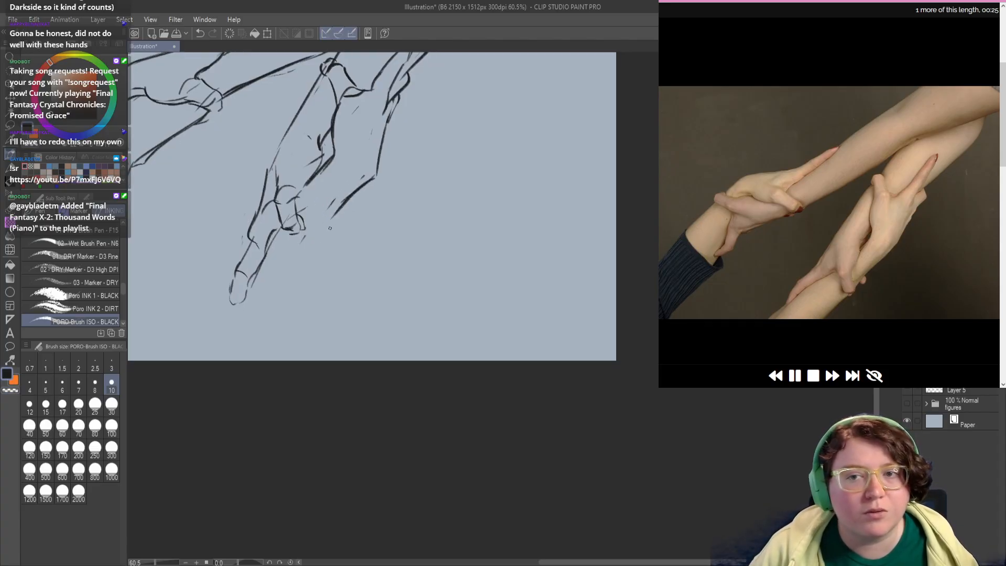
{"action": "key", "text": "ctrl+z"}
{"action": "mouse_move", "coordinate": [378, 162]}
{"action": "left_mouse_down"}
{"action": "mouse_move", "coordinate": [257, 302]}
{"action": "mouse_move", "coordinate": [208, 322]}
{"action": "left_mouse_up"}
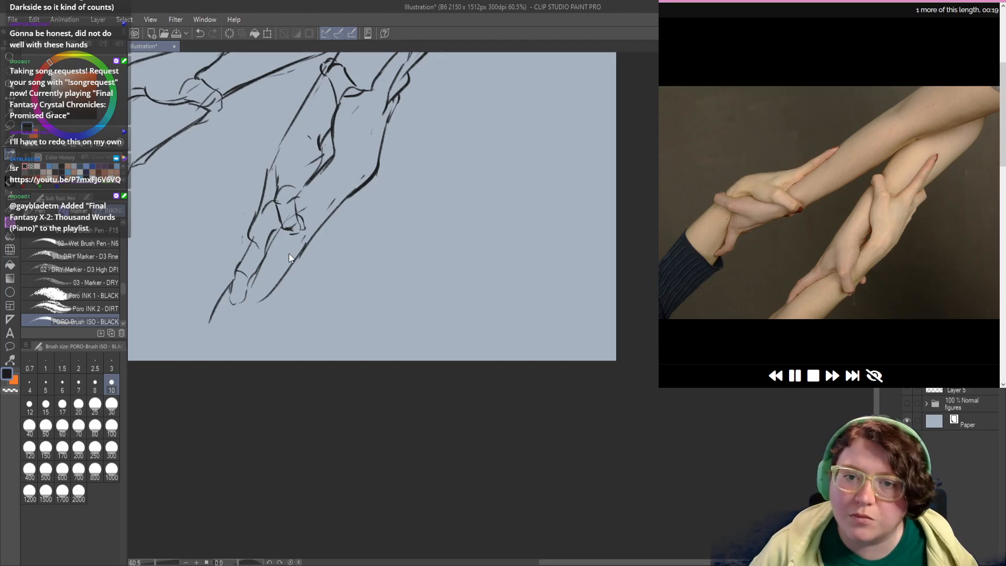
Step: Erase the old rounded fingertip construction at the lower wrist together with the lower part of the long wrist line
{"action": "key", "text": "ctrl+z"}
{"action": "key", "text": "c"}
{"action": "mouse_move", "coordinate": [304, 245]}
{"action": "left_mouse_down"}
{"action": "mouse_move", "coordinate": [296, 198]}
{"action": "mouse_move", "coordinate": [298, 226]}
{"action": "mouse_move", "coordinate": [285, 232]}
{"action": "left_mouse_up"}
{"action": "key", "text": "c"}
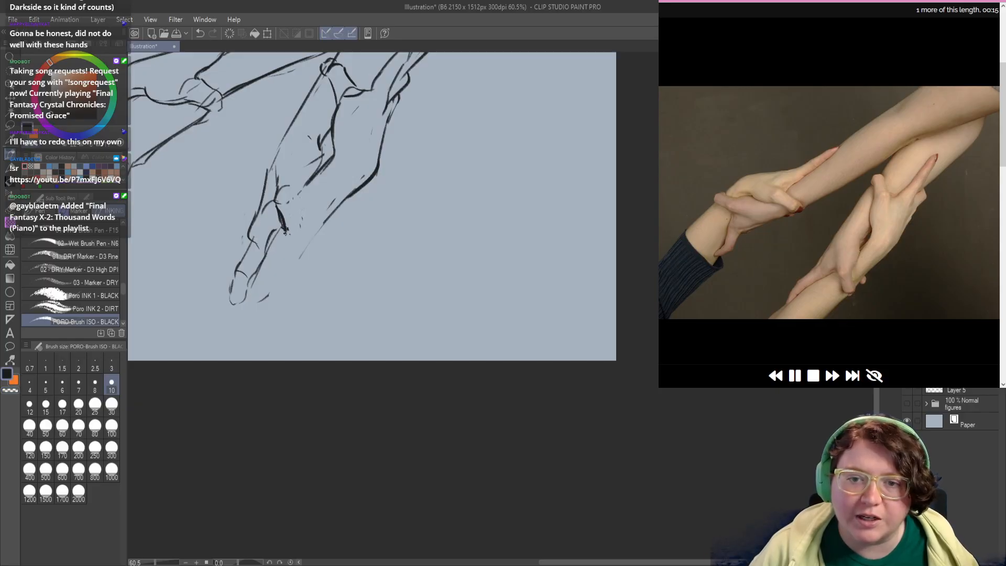
Step: Draw the base line of the gripping finger across the lower wrist and darken the crease at the raised thumb's base
{"action": "mouse_move", "coordinate": [378, 222]}
{"action": "left_mouse_down"}
{"action": "mouse_move", "coordinate": [404, 281]}
{"action": "mouse_move", "coordinate": [430, 295]}
{"action": "mouse_move", "coordinate": [422, 292]}
{"action": "left_mouse_up"}
{"action": "left_click_drag", "start_coordinate": [359, 242], "coordinate": [351, 273]}
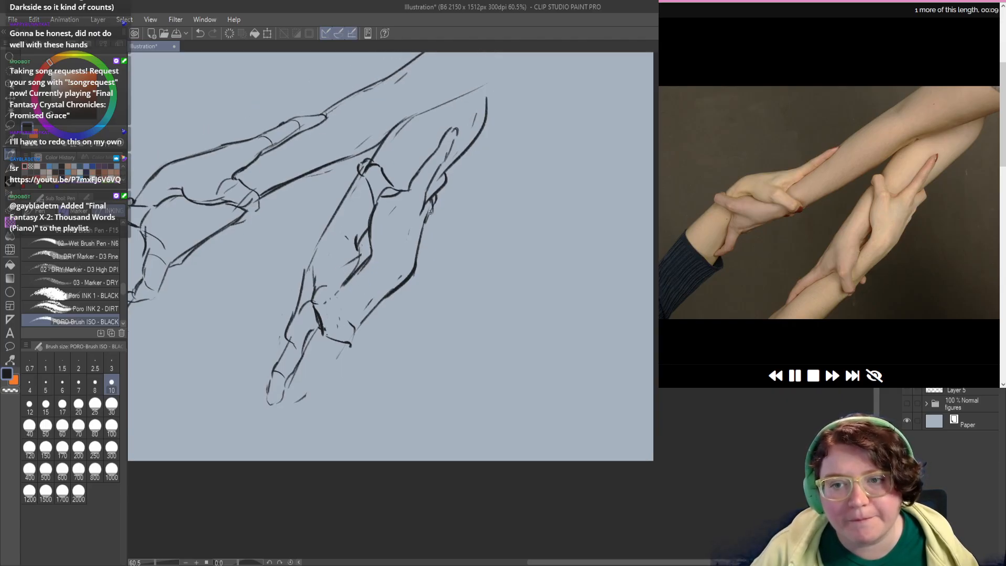
{"action": "left_click_drag", "start_coordinate": [356, 246], "coordinate": [357, 256]}
{"action": "left_click_drag", "start_coordinate": [387, 202], "coordinate": [408, 198]}
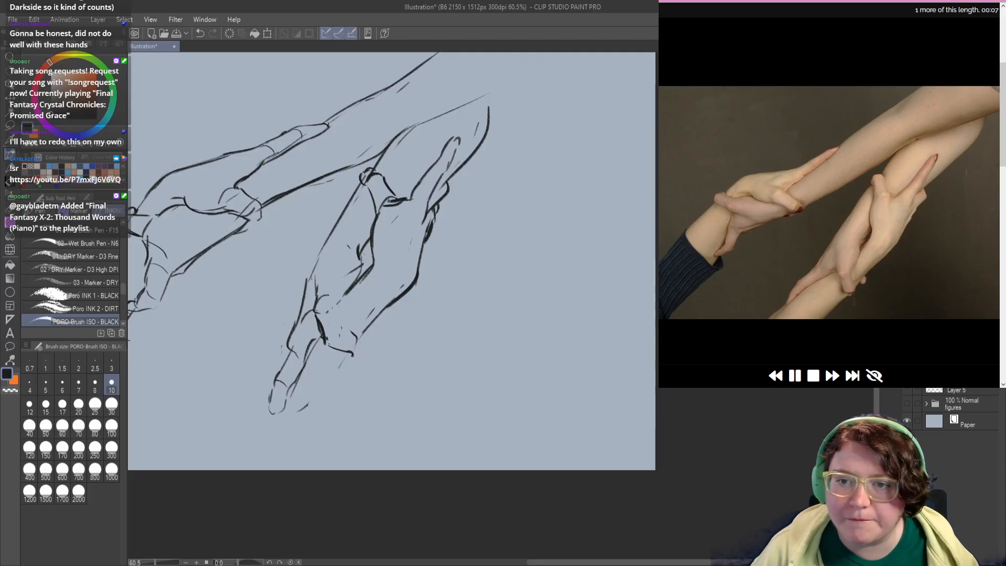
{"action": "left_click_drag", "start_coordinate": [374, 276], "coordinate": [389, 232]}
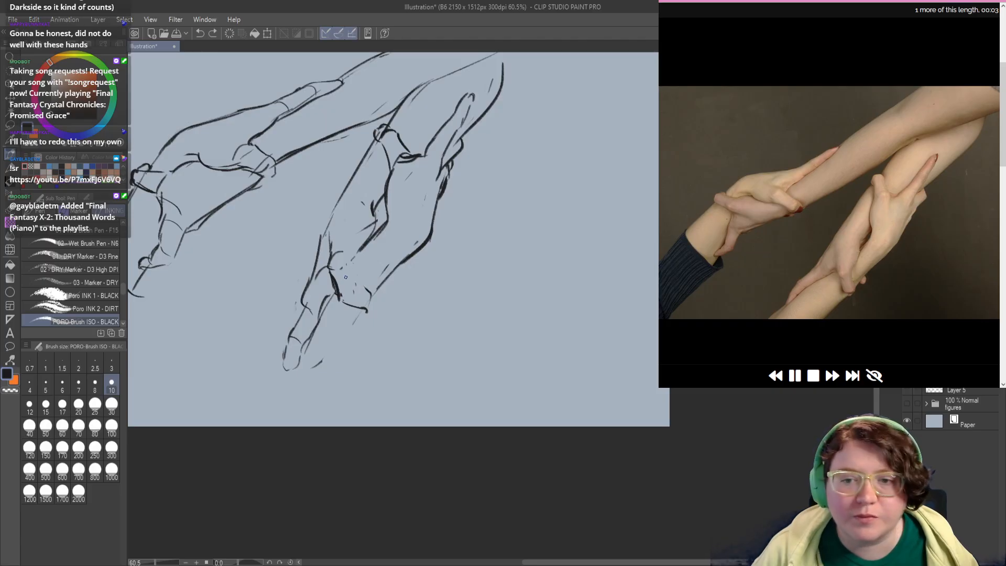
Step: Redraw the gripping finger at the lower wrist with a curved knuckle line and a hooked tip
{"action": "mouse_move", "coordinate": [330, 270]}
{"action": "left_mouse_down"}
{"action": "mouse_move", "coordinate": [348, 272]}
{"action": "mouse_move", "coordinate": [353, 258]}
{"action": "mouse_move", "coordinate": [361, 300]}
{"action": "left_mouse_up"}
{"action": "key", "text": "ctrl+z"}
{"action": "key", "text": "ctrl+z"}
{"action": "key", "text": "ctrl+z"}
{"action": "key", "text": "ctrl+z"}
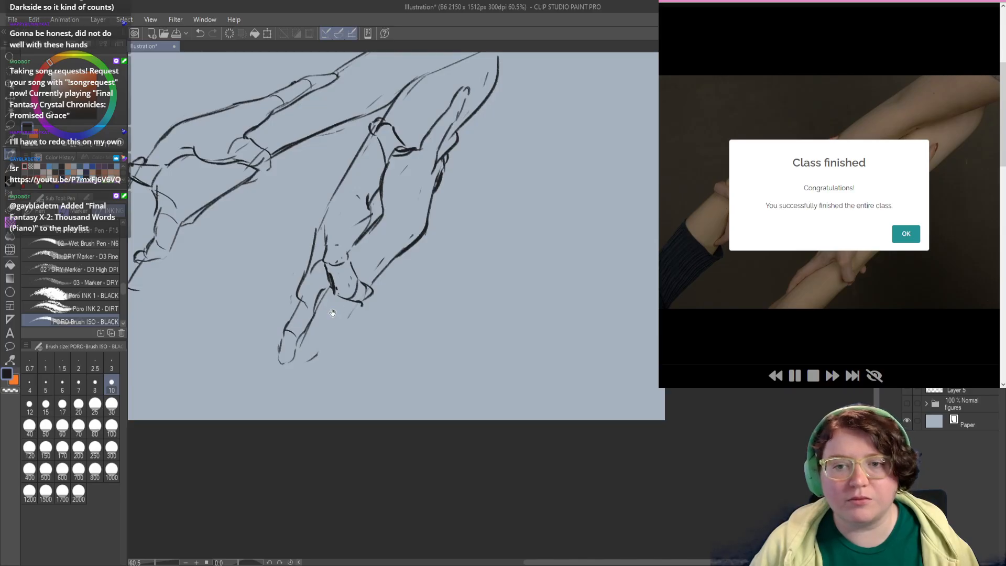
Step: Reinforce the contour of the lowest outstretched finger and darken the small fingertip at the left hand's wrist
{"action": "left_click_drag", "start_coordinate": [310, 324], "coordinate": [315, 320]}
{"action": "left_click_drag", "start_coordinate": [309, 274], "coordinate": [296, 321]}
{"action": "left_click_drag", "start_coordinate": [416, 189], "coordinate": [500, 295]}
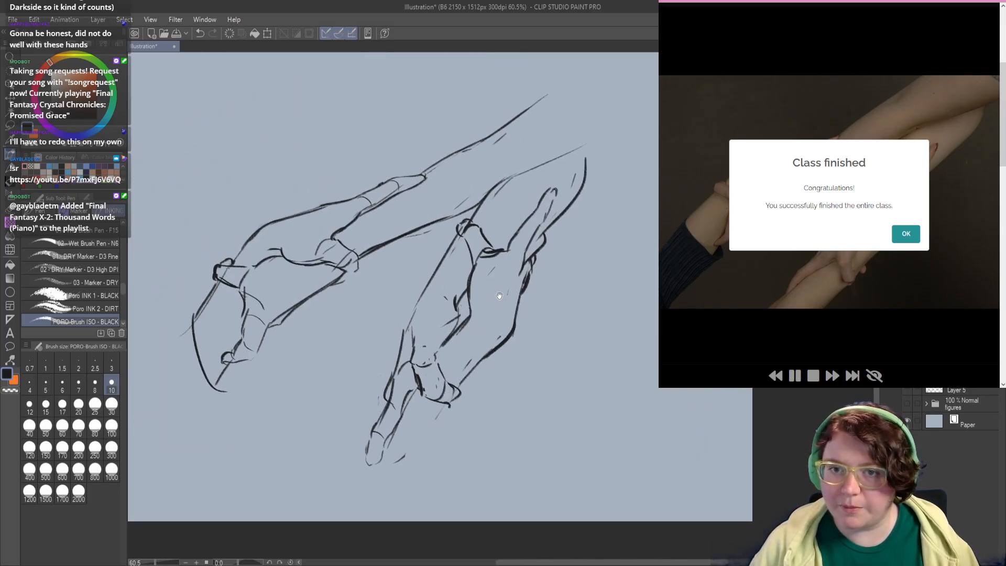
{"action": "mouse_move", "coordinate": [375, 311]}
{"action": "left_mouse_down"}
{"action": "mouse_move", "coordinate": [395, 316]}
{"action": "mouse_move", "coordinate": [397, 264]}
{"action": "left_mouse_up"}
{"action": "mouse_move", "coordinate": [274, 292]}
{"action": "left_mouse_down"}
{"action": "mouse_move", "coordinate": [262, 305]}
{"action": "mouse_move", "coordinate": [278, 305]}
{"action": "left_mouse_up"}
{"action": "key", "text": "ctrl+z"}
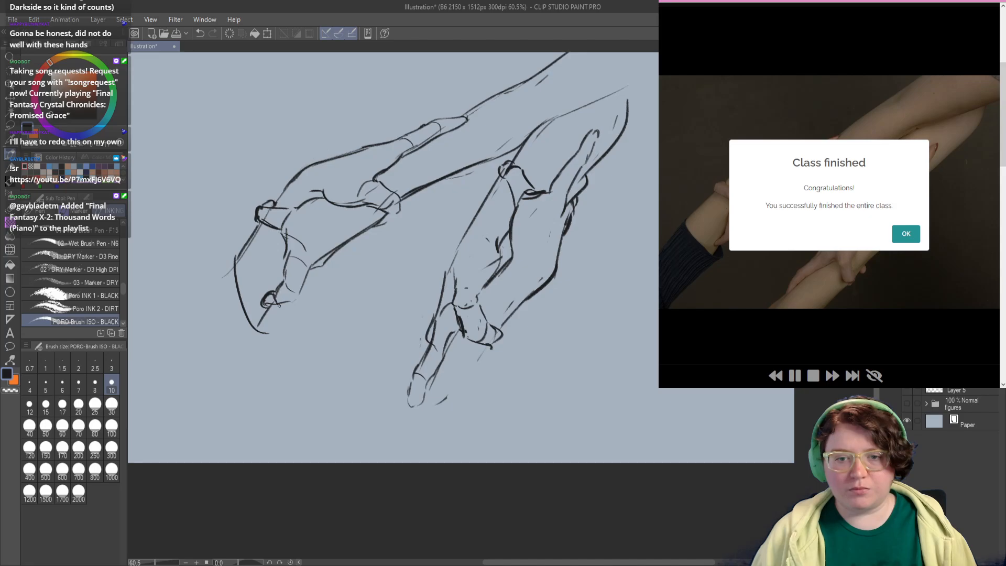
Step: Hide the clasped-arms sketch layer and show the layer with the four larger hand studies
{"action": "mouse_move", "coordinate": [342, 267]}
{"action": "left_mouse_down"}
{"action": "mouse_move", "coordinate": [311, 302]}
{"action": "mouse_move", "coordinate": [316, 333]}
{"action": "left_mouse_up"}
{"action": "mouse_move", "coordinate": [350, 156]}
{"action": "left_mouse_down"}
{"action": "mouse_move", "coordinate": [351, 175]}
{"action": "mouse_move", "coordinate": [375, 161]}
{"action": "mouse_move", "coordinate": [390, 169]}
{"action": "left_mouse_up"}
{"action": "left_click", "coordinate": [907, 351]}
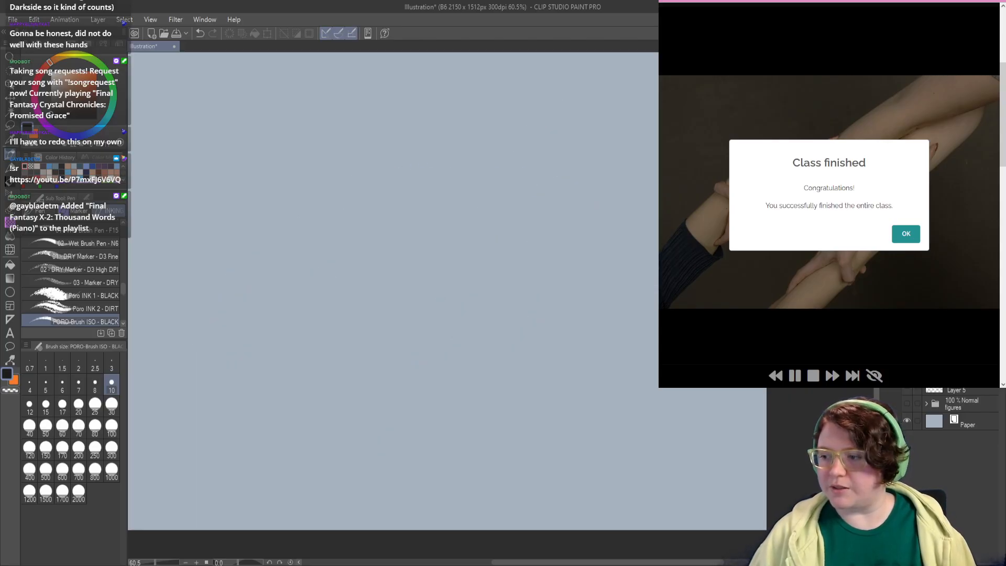
{"action": "left_click", "coordinate": [907, 368]}
{"action": "mouse_move", "coordinate": [488, 388]}
{"action": "left_mouse_down"}
{"action": "mouse_move", "coordinate": [583, 397]}
{"action": "mouse_move", "coordinate": [581, 413]}
{"action": "left_mouse_up"}
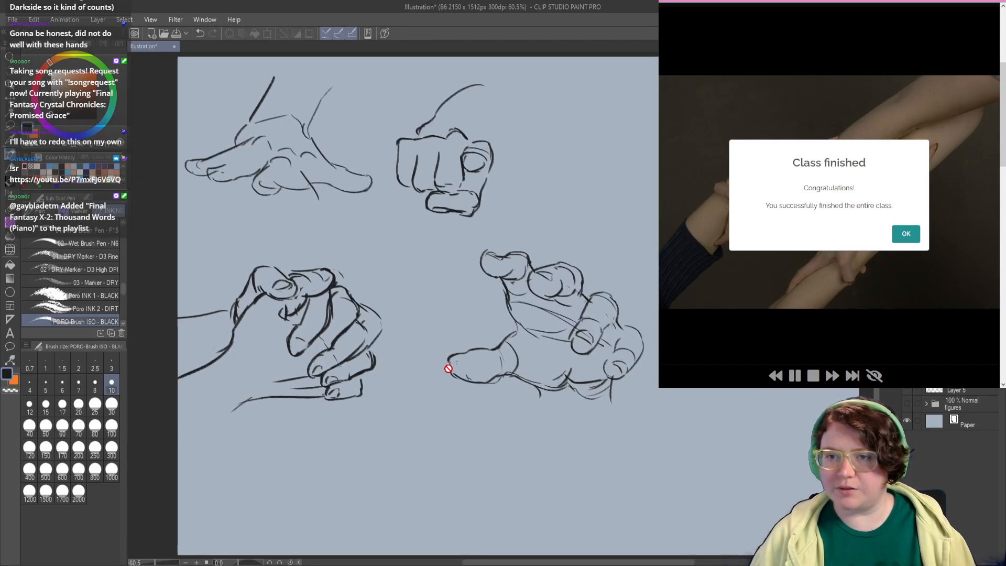
{"action": "left_click_drag", "start_coordinate": [447, 367], "coordinate": [447, 358]}
Step: Hide the four hand studies and show the layer with the crowded quick gesture sketches
{"action": "left_click", "coordinate": [949, 390]}
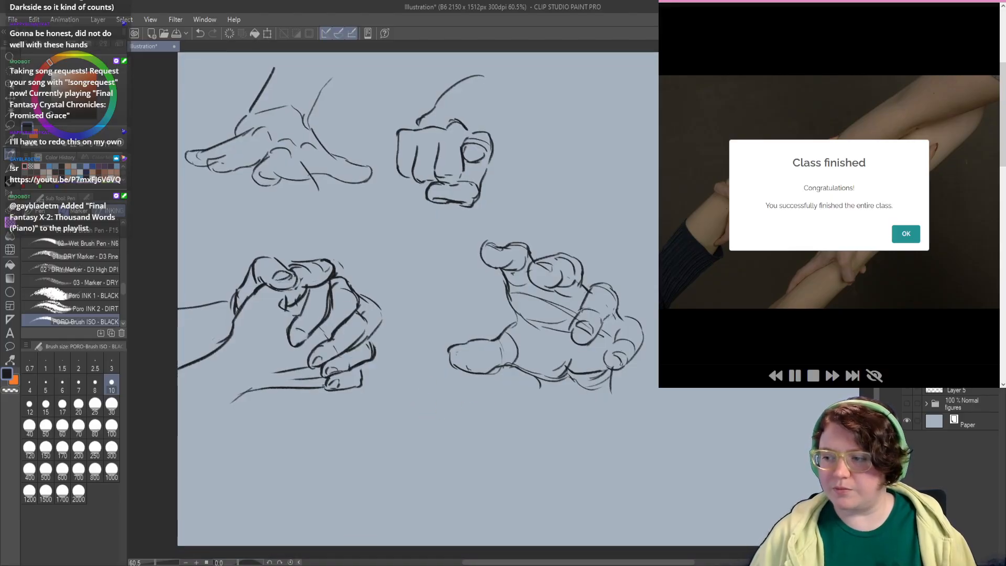
{"action": "mouse_move", "coordinate": [431, 392]}
{"action": "left_mouse_down"}
{"action": "mouse_move", "coordinate": [414, 394]}
{"action": "mouse_move", "coordinate": [418, 409]}
{"action": "left_mouse_up"}
{"action": "key", "text": "ctrl+z"}
{"action": "key", "text": "ctrl+z"}
{"action": "left_click", "coordinate": [907, 389]}
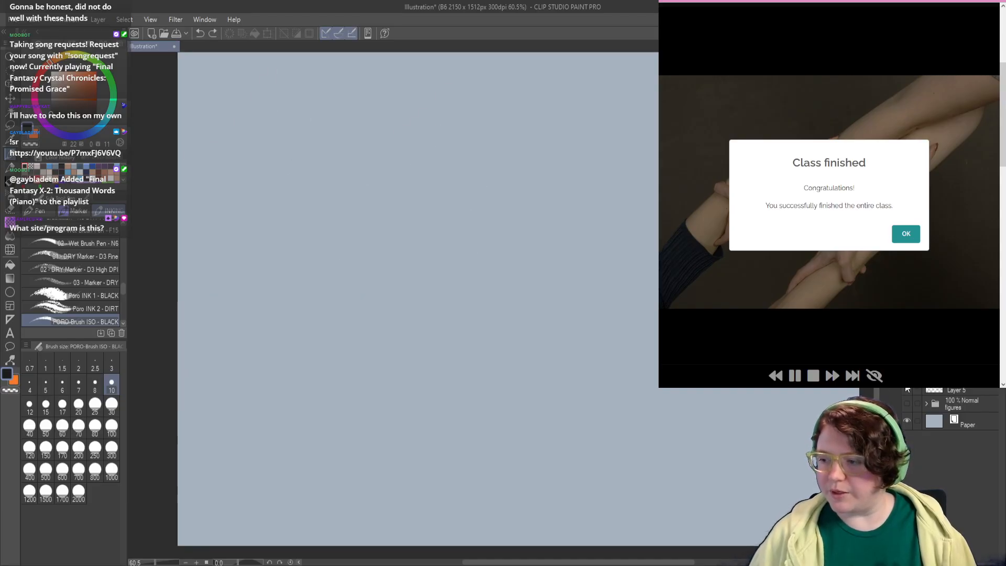
{"action": "left_click", "coordinate": [908, 390]}
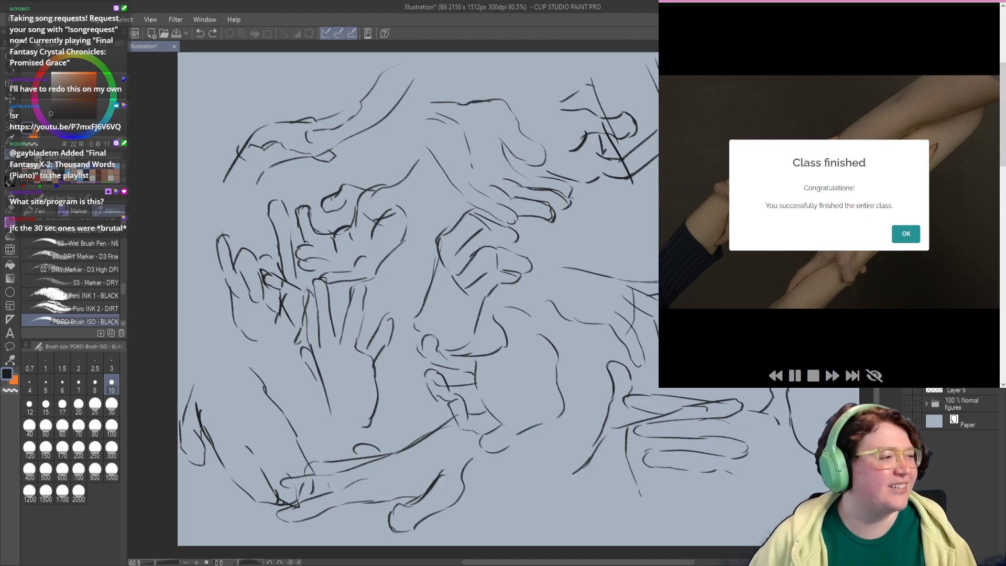
Step: Close the finished class without joining, and open the Line of Action homepage to copy its web address
{"action": "left_click", "coordinate": [902, 232]}
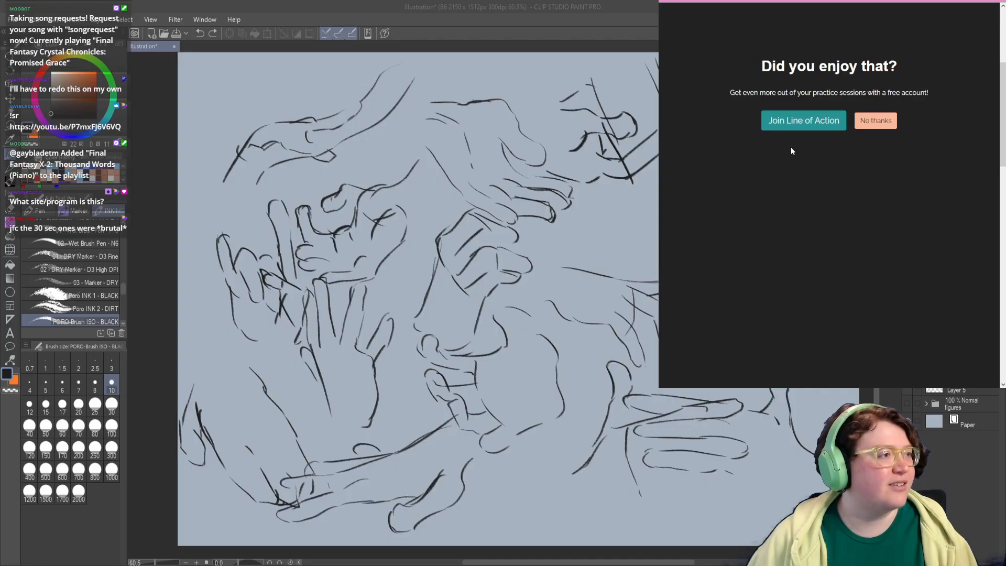
{"action": "left_click", "coordinate": [874, 122]}
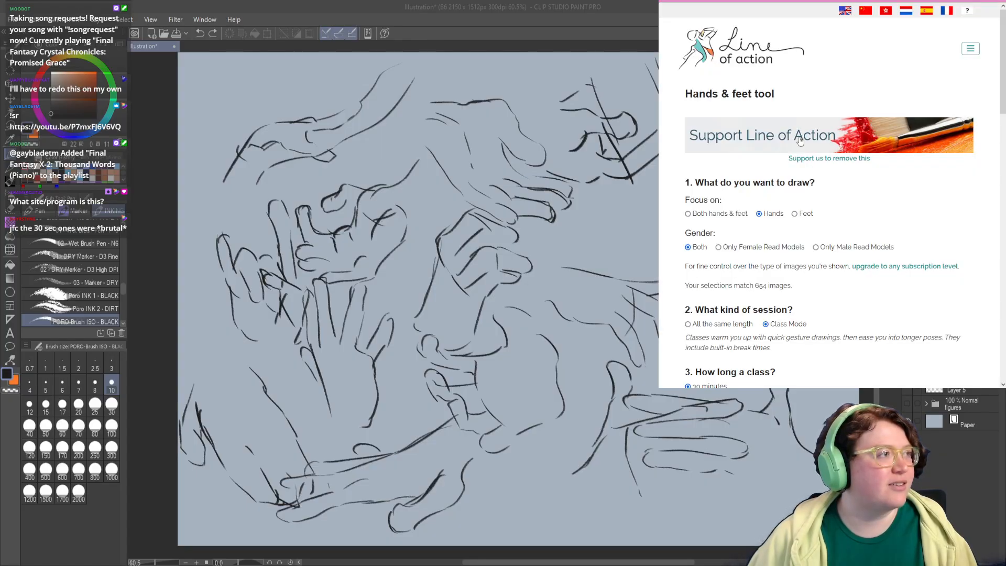
{"action": "left_click", "coordinate": [741, 56]}
{"action": "left_click", "coordinate": [755, 1]}
{"action": "key", "text": "ctrl+c"}
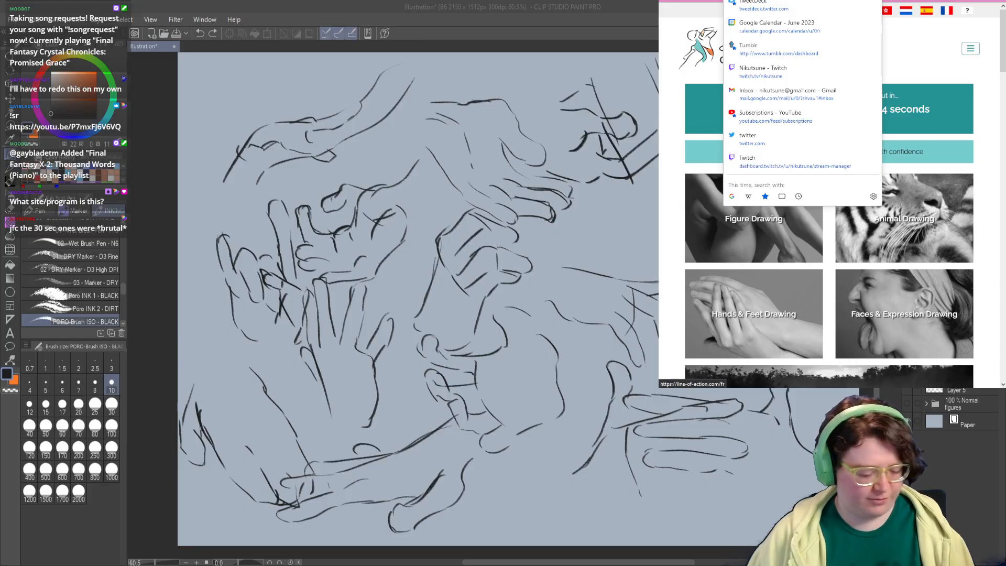
Step: Look over the site's drawing practice categories and open the Faces & Expression Drawing tool
{"action": "key", "text": "Escape"}
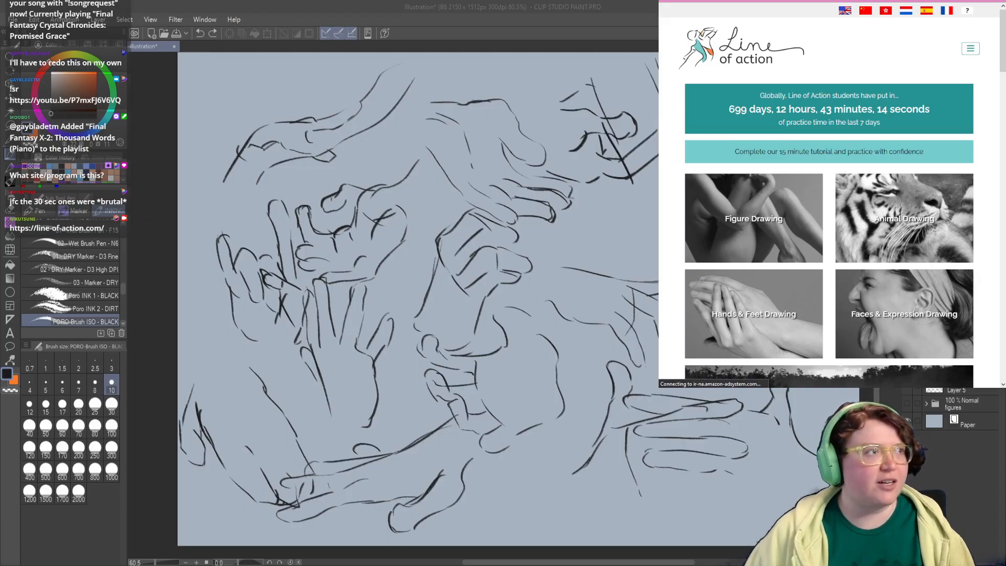
{"action": "scroll", "coordinate": [738, 194], "scroll_direction": "down", "scroll_amount": 1}
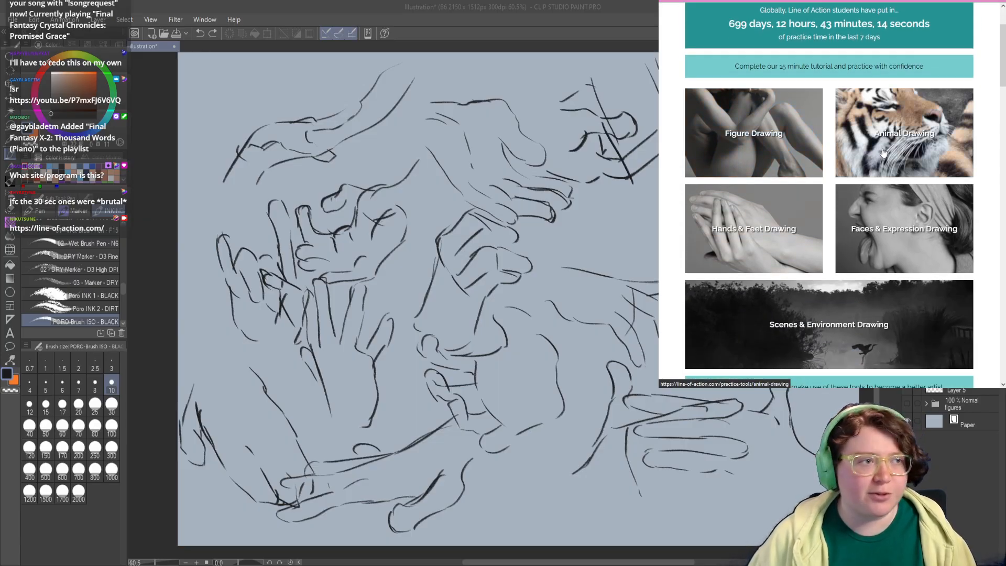
{"action": "scroll", "coordinate": [738, 225], "scroll_direction": "down", "scroll_amount": 1}
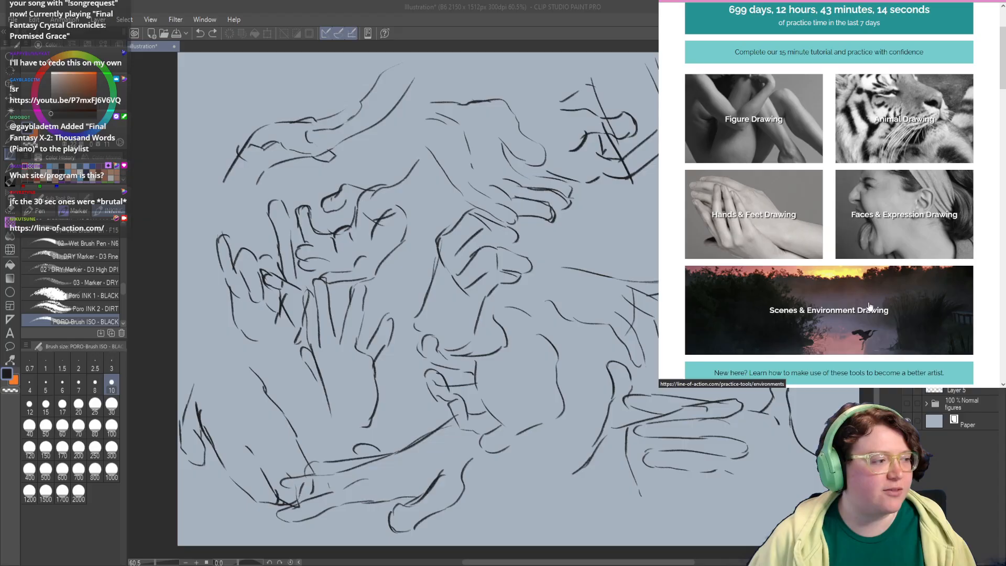
{"action": "left_click", "coordinate": [902, 226]}
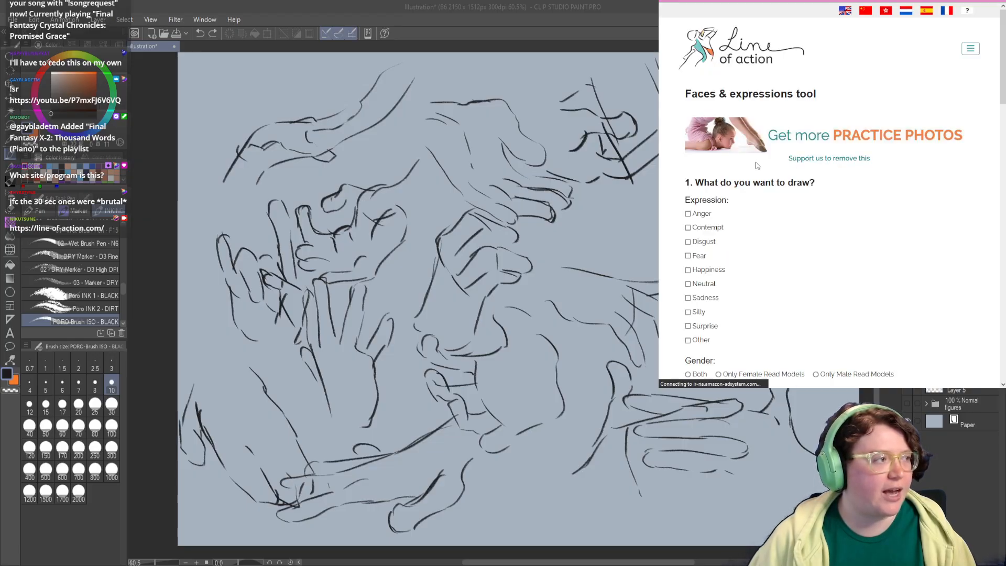
Step: Review the faces and expressions options and choose Class Mode to view the available class lengths
{"action": "scroll", "coordinate": [689, 219], "scroll_direction": "down", "scroll_amount": 1}
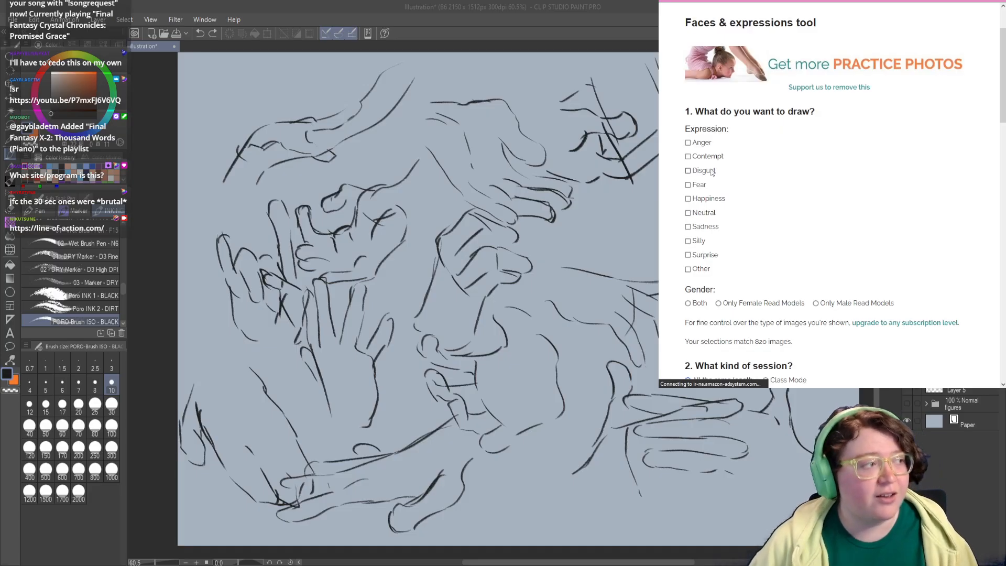
{"action": "scroll", "coordinate": [705, 246], "scroll_direction": "down", "scroll_amount": 1}
{"action": "scroll", "coordinate": [704, 246], "scroll_direction": "down", "scroll_amount": 3}
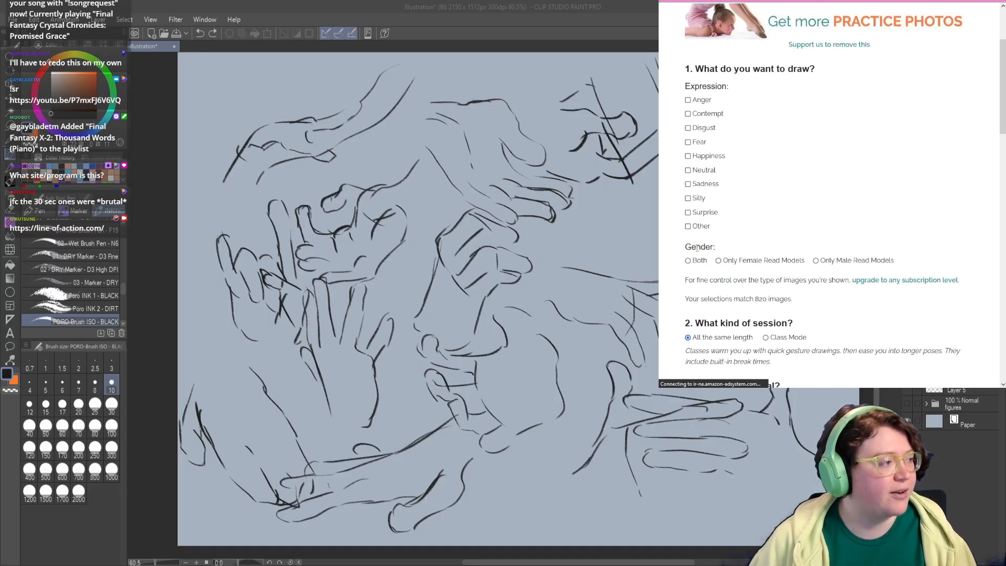
{"action": "scroll", "coordinate": [787, 254], "scroll_direction": "down", "scroll_amount": 1}
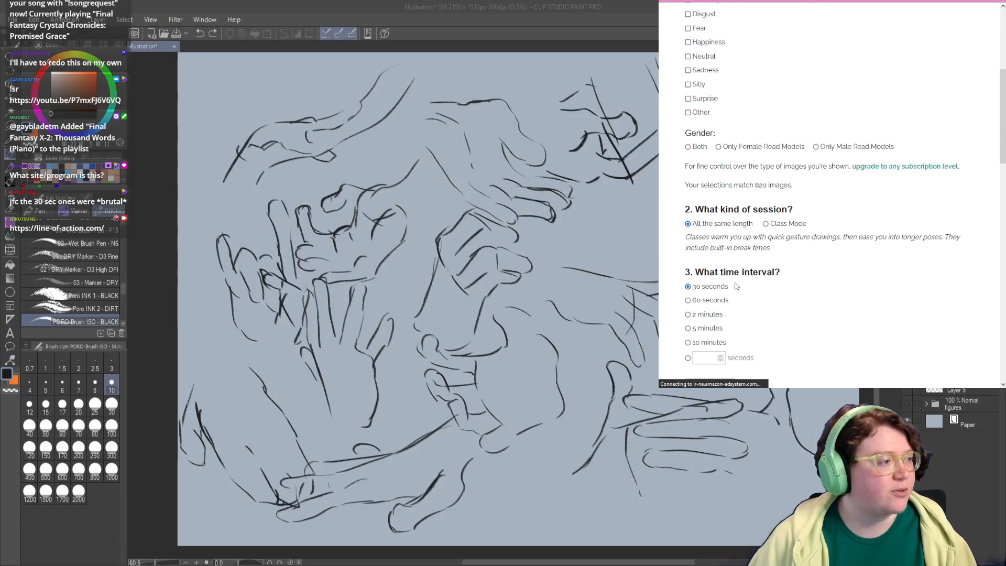
{"action": "left_click", "coordinate": [778, 227]}
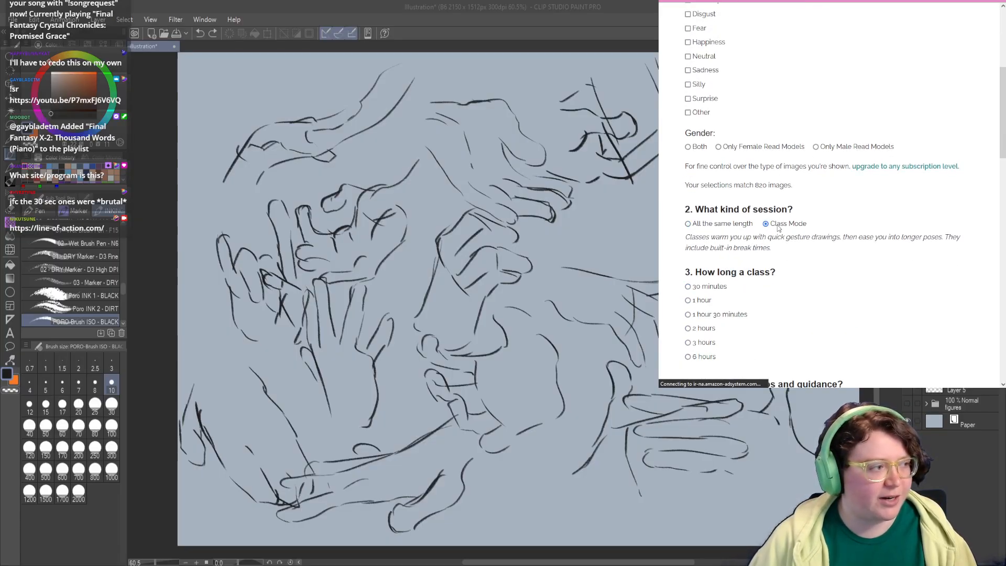
{"action": "mouse_move", "coordinate": [707, 286]}
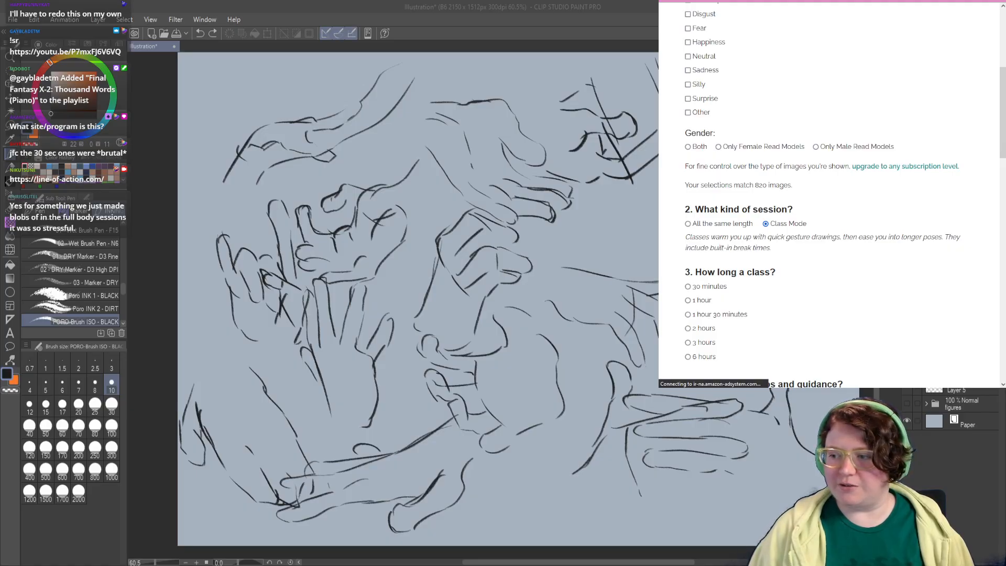
Step: Show the layer with the four larger hand studies and handwrite "5 min" under the lower pair and "1 min" under the upper pair
{"action": "left_click", "coordinate": [907, 369]}
{"action": "left_click", "coordinate": [907, 352]}
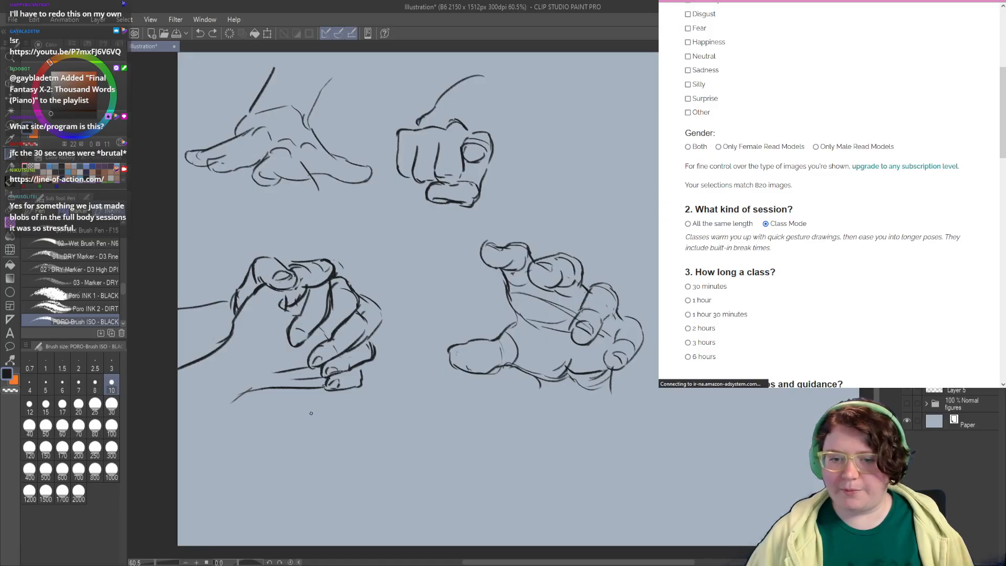
{"action": "mouse_move", "coordinate": [360, 419]}
{"action": "left_mouse_down"}
{"action": "mouse_move", "coordinate": [344, 436]}
{"action": "mouse_move", "coordinate": [419, 432]}
{"action": "left_mouse_up"}
{"action": "left_click_drag", "start_coordinate": [426, 433], "coordinate": [435, 425]}
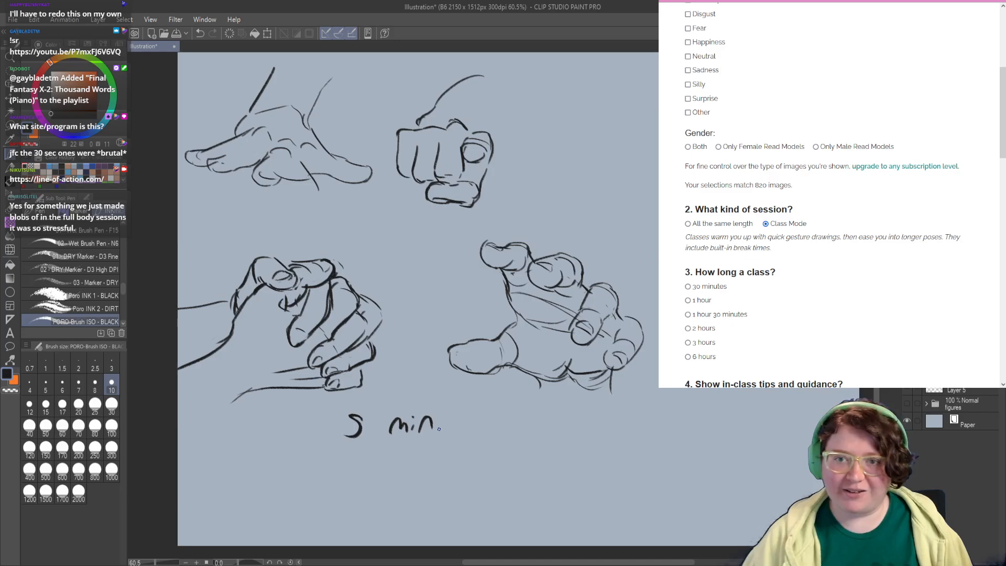
{"action": "mouse_move", "coordinate": [356, 197]}
{"action": "left_mouse_down"}
{"action": "mouse_move", "coordinate": [359, 208]}
{"action": "mouse_move", "coordinate": [372, 199]}
{"action": "mouse_move", "coordinate": [390, 206]}
{"action": "left_mouse_up"}
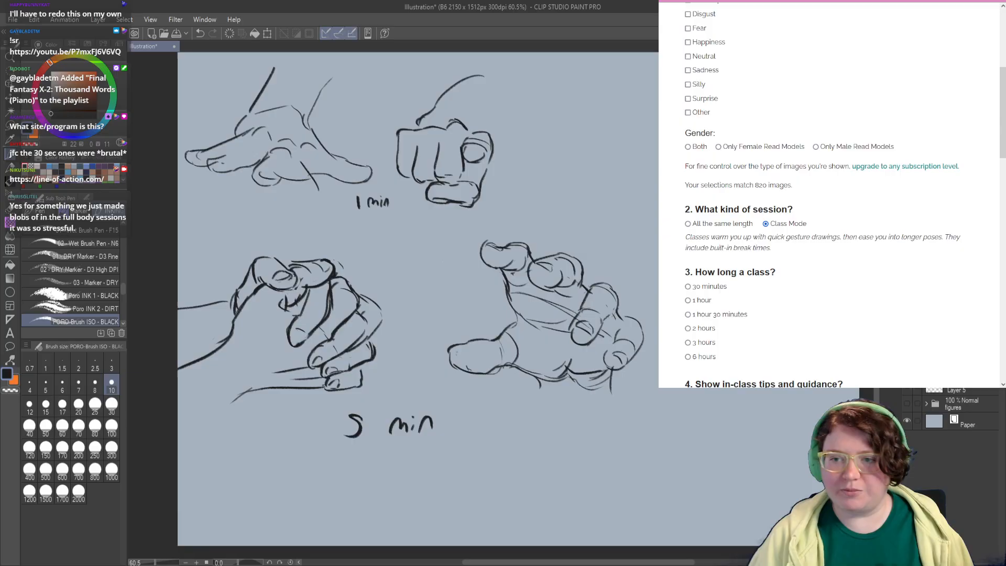
Step: Switch back to the quick gesture sketches on Layer 5 and handwrite "1 min" in the sheet's lower right corner
{"action": "left_click", "coordinate": [907, 369]}
{"action": "left_click", "coordinate": [907, 387]}
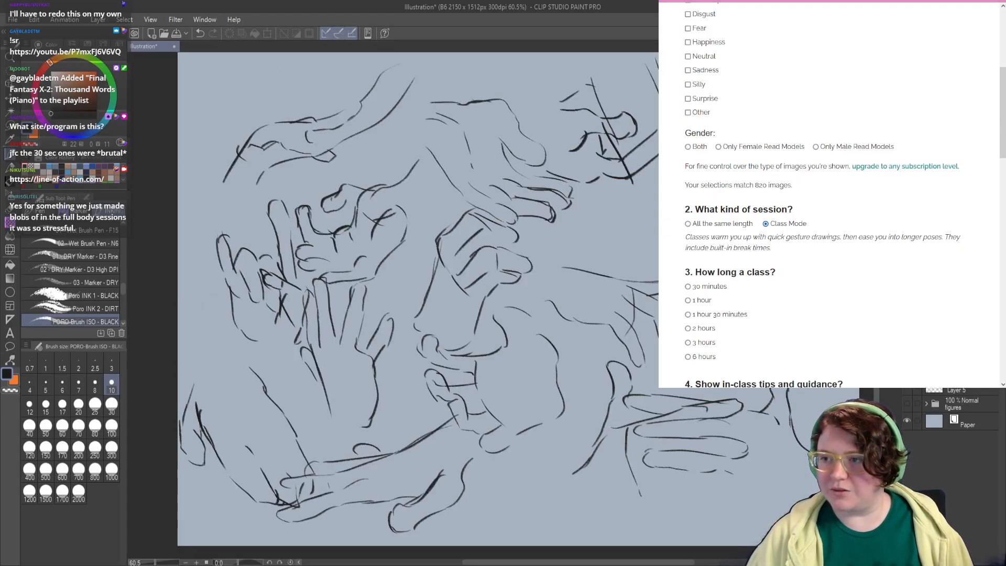
{"action": "left_click_drag", "start_coordinate": [745, 456], "coordinate": [634, 434]}
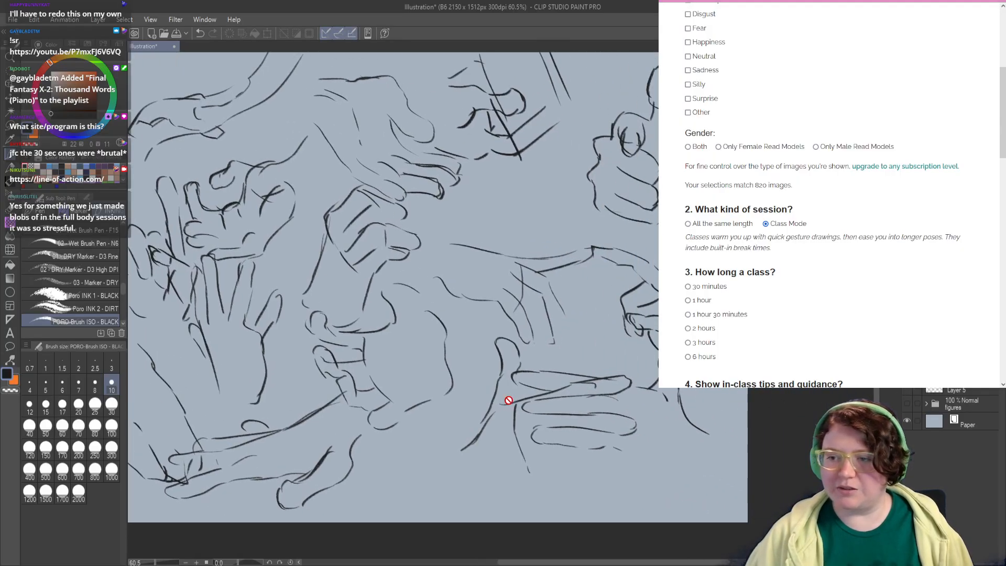
{"action": "left_click", "coordinate": [971, 391]}
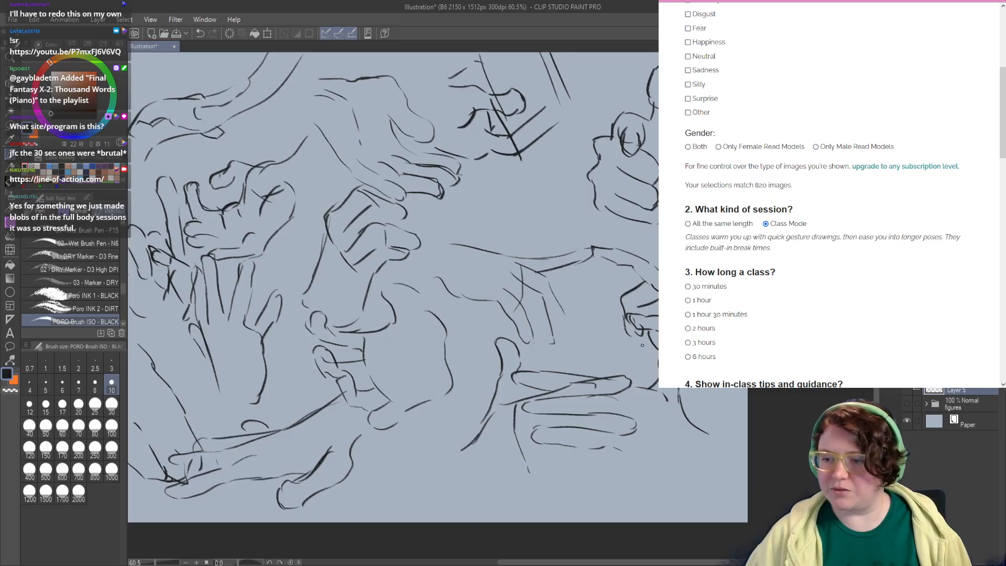
{"action": "mouse_move", "coordinate": [644, 463]}
{"action": "left_mouse_down"}
{"action": "mouse_move", "coordinate": [644, 475]}
{"action": "mouse_move", "coordinate": [685, 469]}
{"action": "left_mouse_up"}
Step: Handwrite "30 sec" in the upper left corner of the quick gesture sheet
{"action": "left_click_drag", "start_coordinate": [252, 278], "coordinate": [382, 295]}
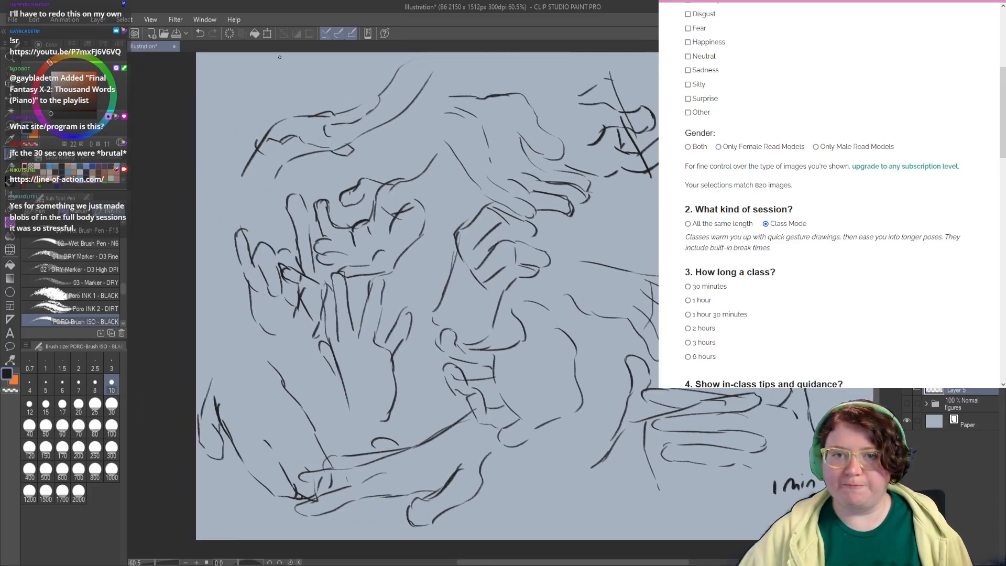
{"action": "mouse_move", "coordinate": [234, 81]}
{"action": "left_mouse_down"}
{"action": "mouse_move", "coordinate": [246, 88]}
{"action": "mouse_move", "coordinate": [238, 99]}
{"action": "mouse_move", "coordinate": [255, 87]}
{"action": "mouse_move", "coordinate": [303, 96]}
{"action": "left_mouse_up"}
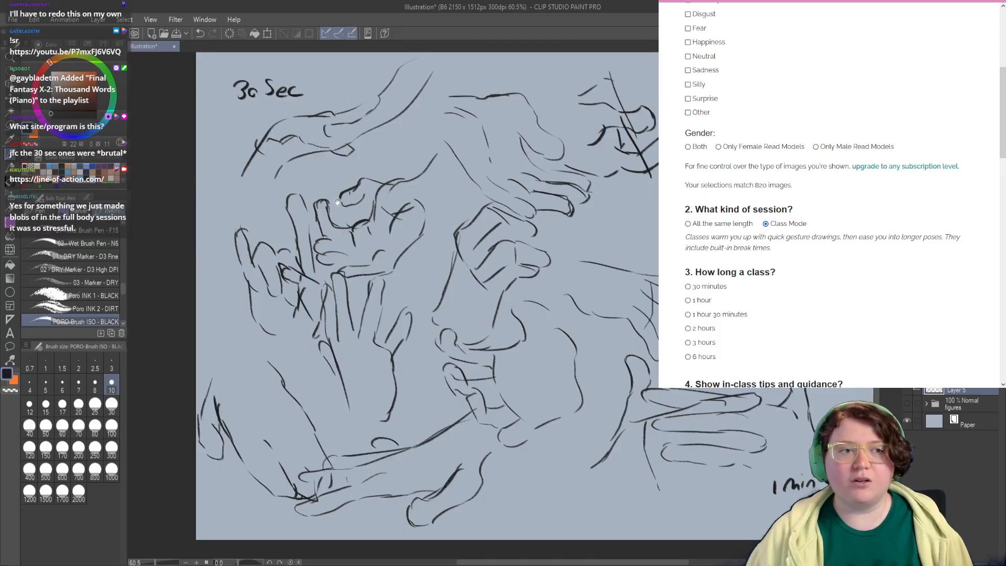
{"action": "left_click_drag", "start_coordinate": [337, 202], "coordinate": [377, 230]}
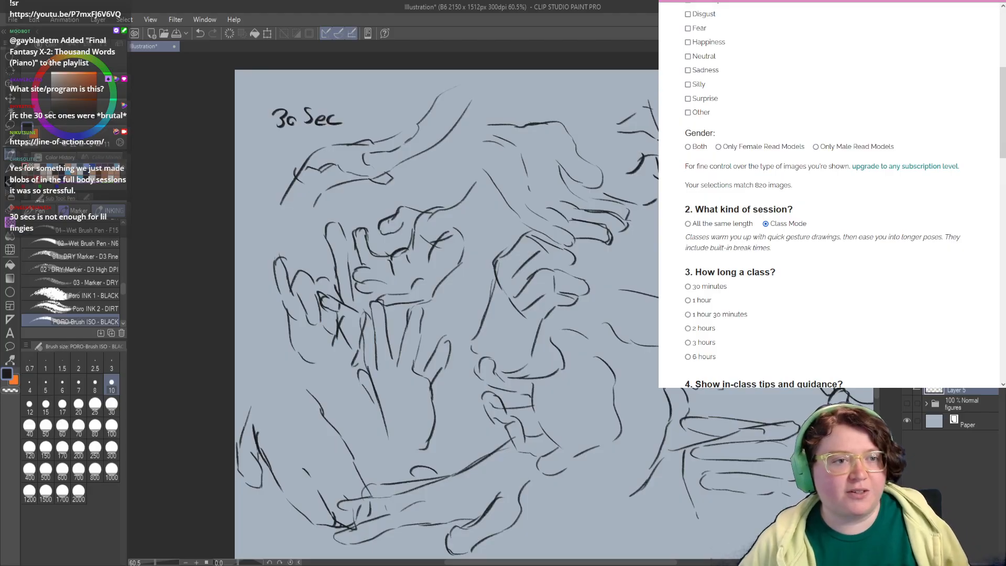
Step: Return from the faces and expressions tool to the Line of Action homepage and look over its practice categories
{"action": "key", "text": "alt+Tab"}
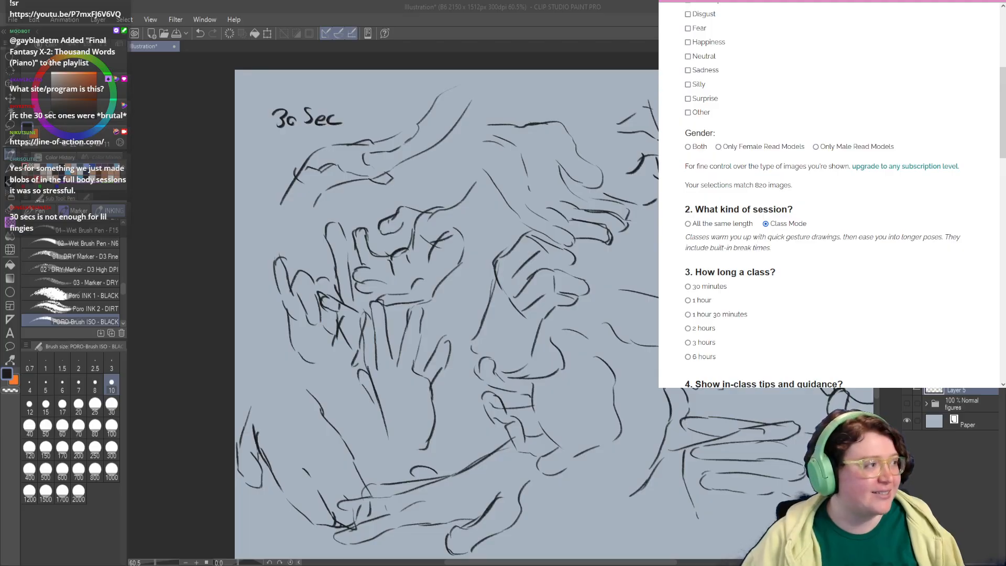
{"action": "scroll", "coordinate": [787, 105], "scroll_direction": "up", "scroll_amount": 3}
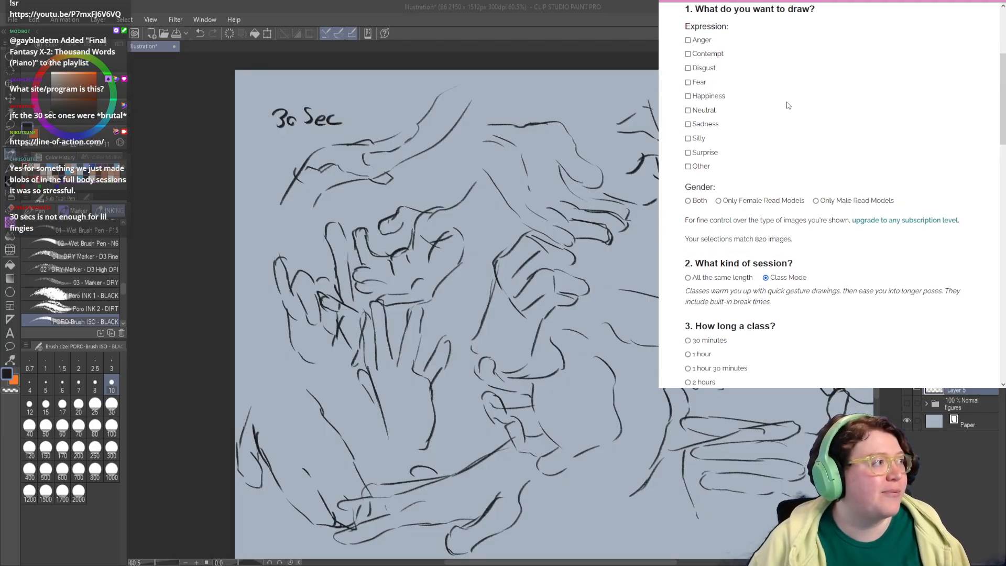
{"action": "scroll", "coordinate": [787, 104], "scroll_direction": "up", "scroll_amount": 3}
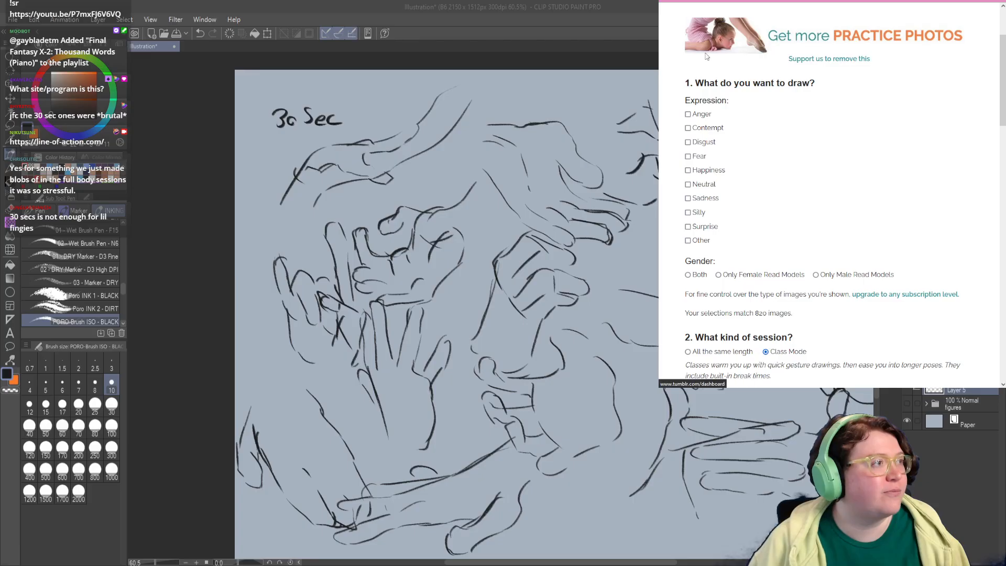
{"action": "scroll", "coordinate": [791, 130], "scroll_direction": "up", "scroll_amount": 8}
{"action": "scroll", "coordinate": [793, 150], "scroll_direction": "up", "scroll_amount": 2}
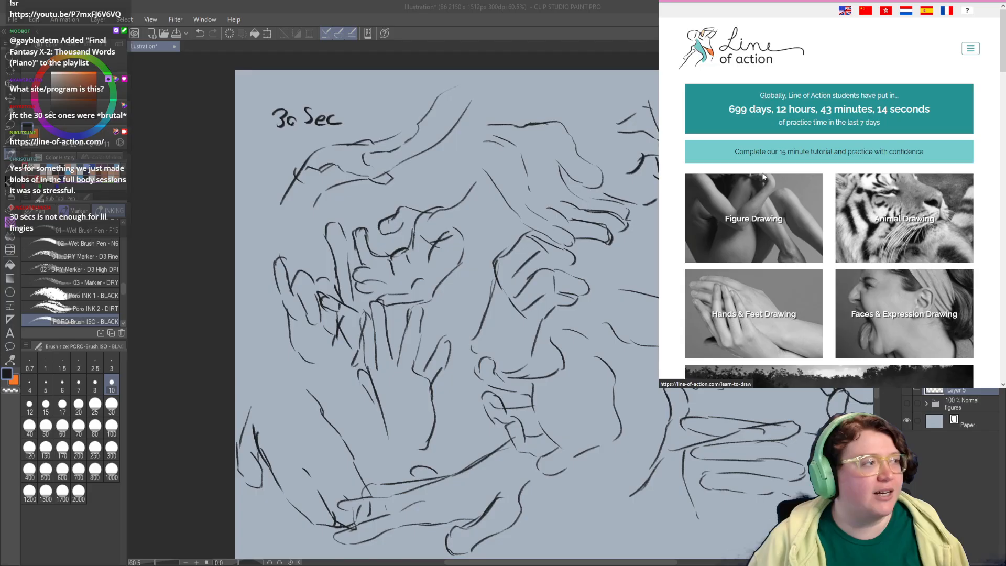
{"action": "scroll", "coordinate": [775, 149], "scroll_direction": "down", "scroll_amount": 2}
{"action": "scroll", "coordinate": [775, 151], "scroll_direction": "down", "scroll_amount": 2}
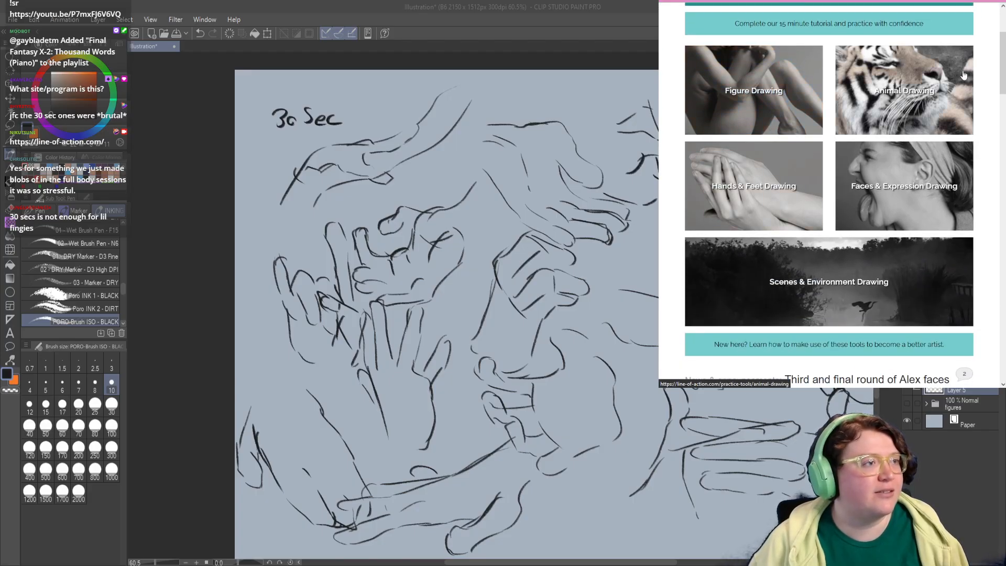
Step: Put the browser away and examine the whole sheet of quick gesture sketches at 50% zoom
{"action": "left_click_drag", "start_coordinate": [1002, 52], "coordinate": [991, 18]}
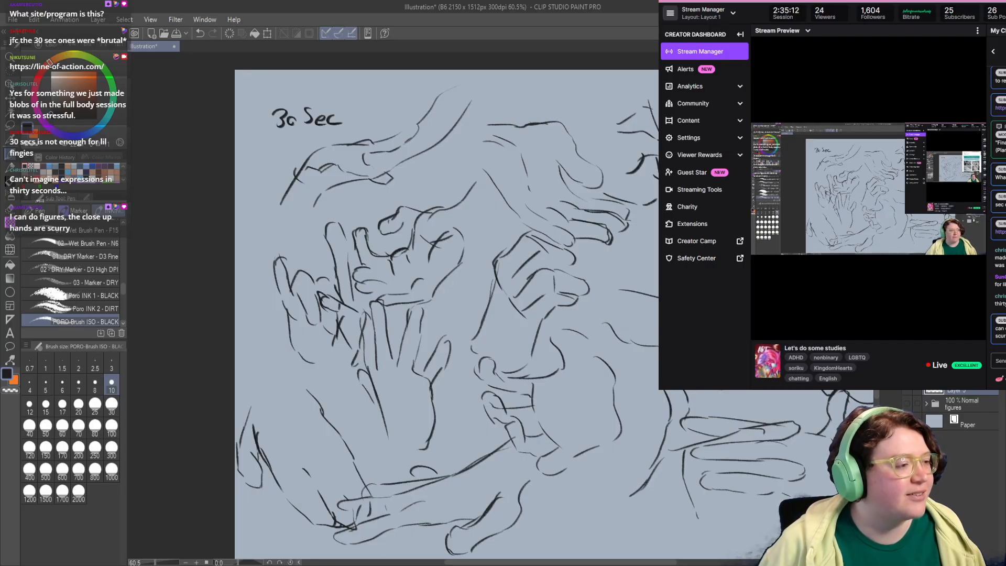
{"action": "key", "text": "alt+Tab"}
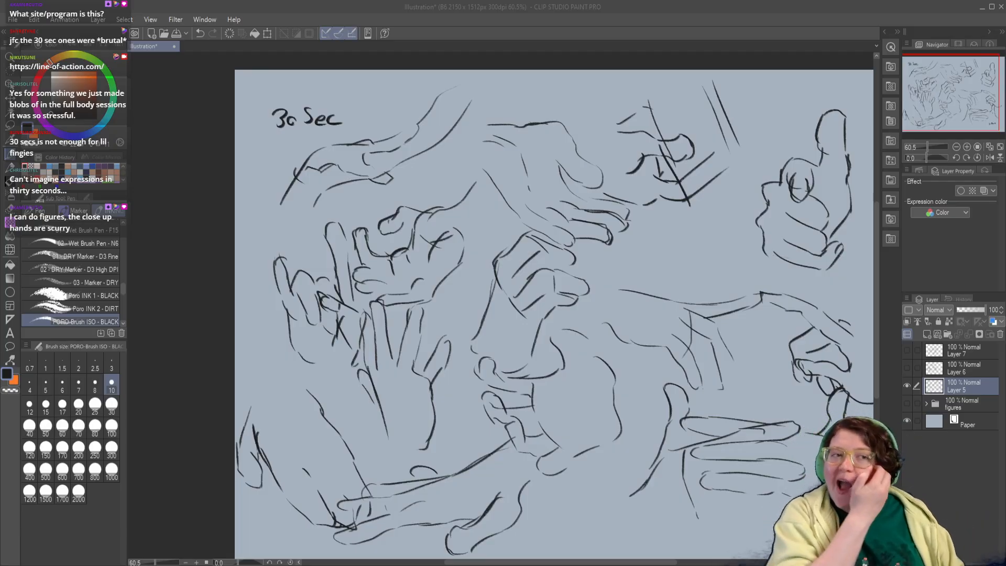
{"action": "left_click_drag", "start_coordinate": [515, 189], "coordinate": [446, 142]}
{"action": "scroll", "coordinate": [462, 152], "scroll_direction": "down", "scroll_amount": 1}
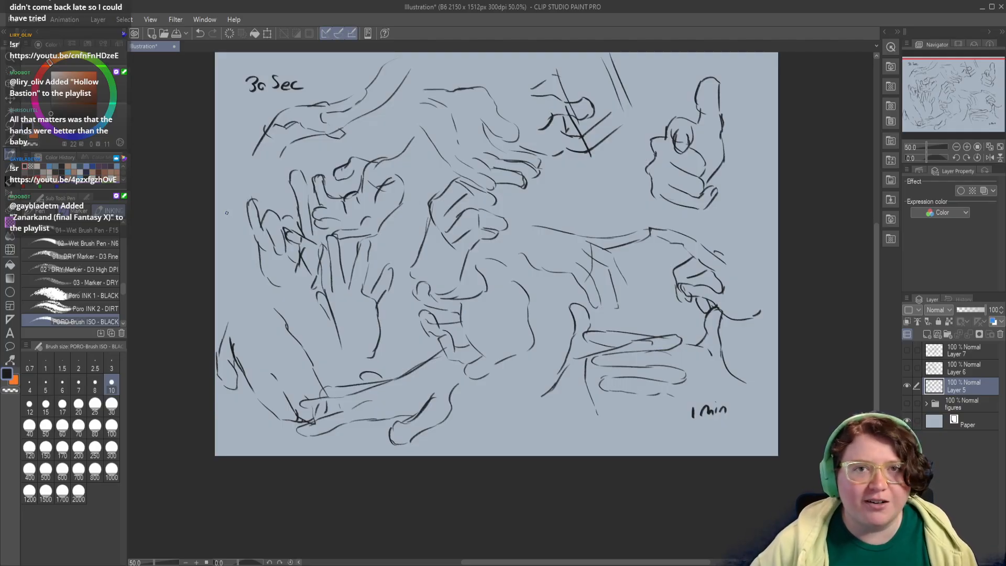
{"action": "left_click_drag", "start_coordinate": [382, 274], "coordinate": [341, 295]}
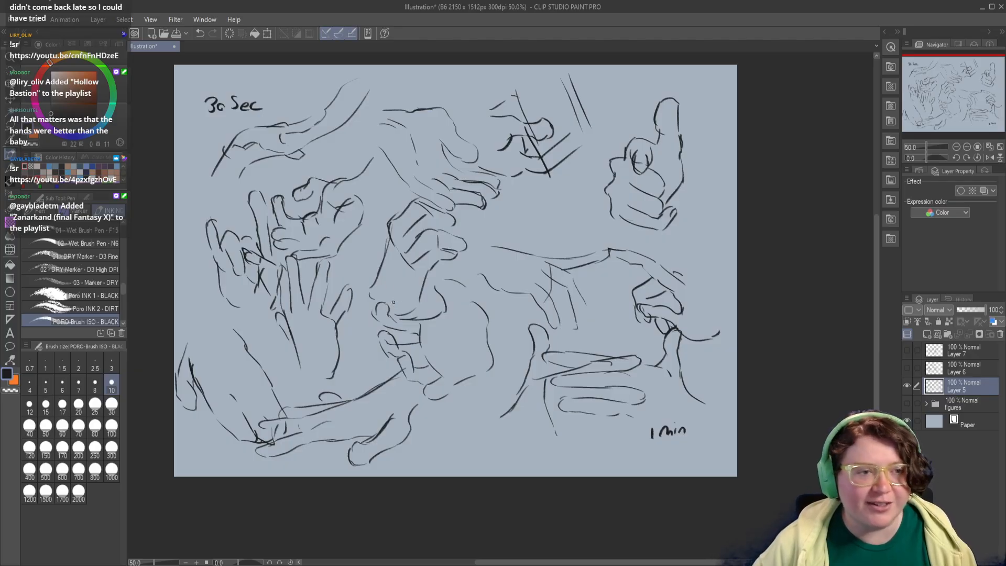
{"action": "left_click_drag", "start_coordinate": [392, 302], "coordinate": [374, 297]}
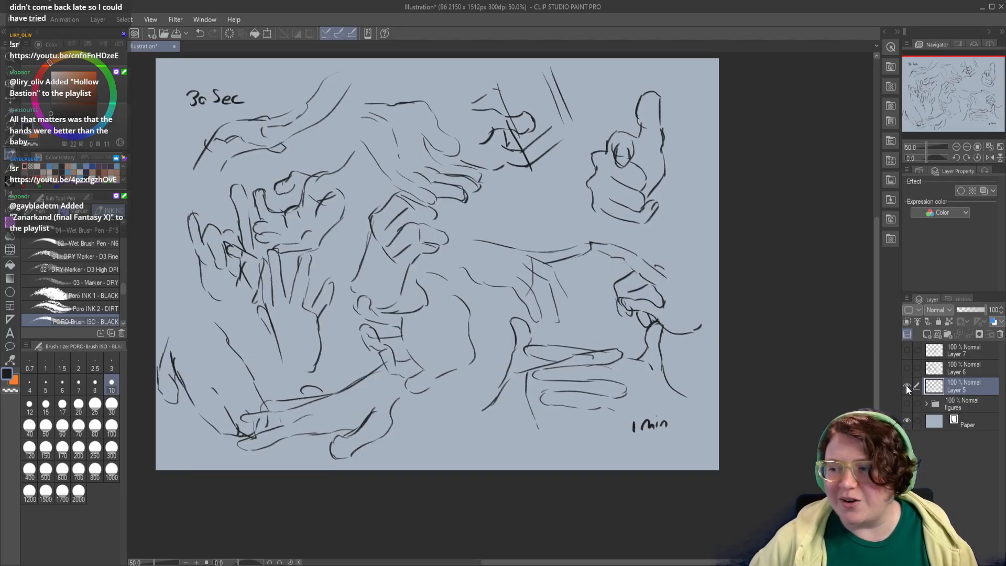
Step: Switch to the larger hand studies on Layer 6 and draw a small arrow beneath the lower right open hand, undoing any stray scribble
{"action": "left_click", "coordinate": [906, 386]}
{"action": "left_click", "coordinate": [907, 367]}
{"action": "left_click_drag", "start_coordinate": [808, 390], "coordinate": [831, 394]}
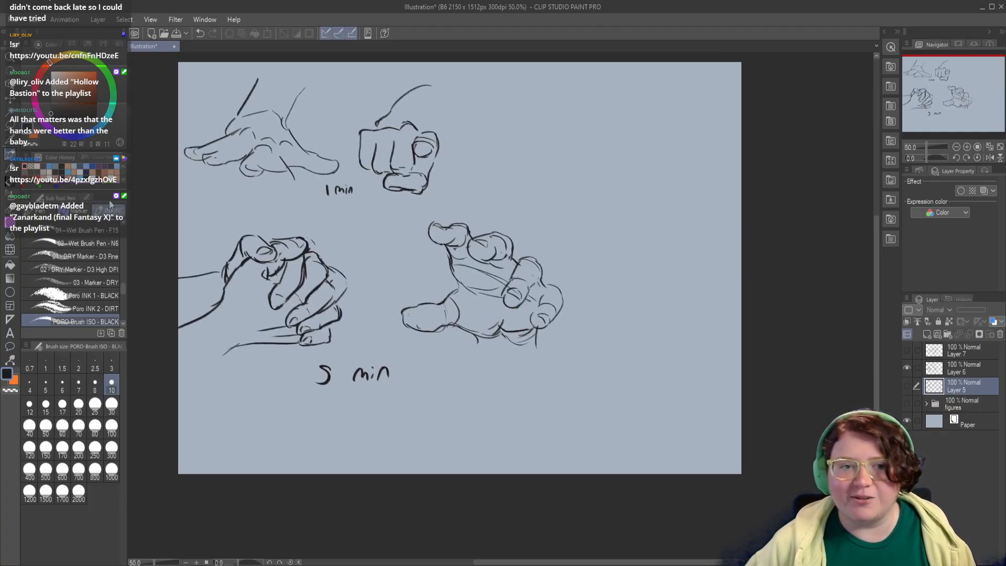
{"action": "left_click", "coordinate": [953, 368]}
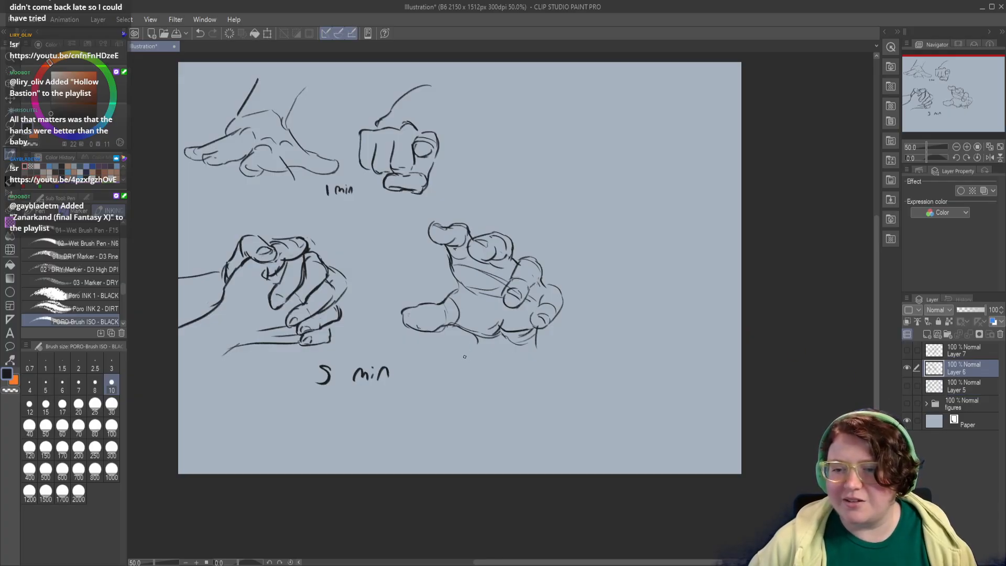
{"action": "left_click_drag", "start_coordinate": [465, 353], "coordinate": [427, 375]}
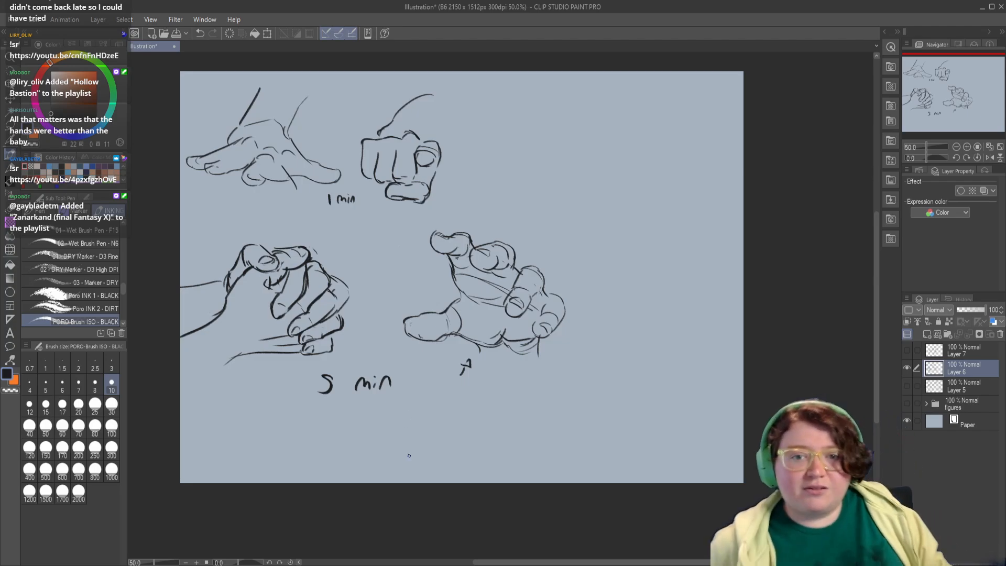
{"action": "left_click_drag", "start_coordinate": [228, 104], "coordinate": [229, 127]}
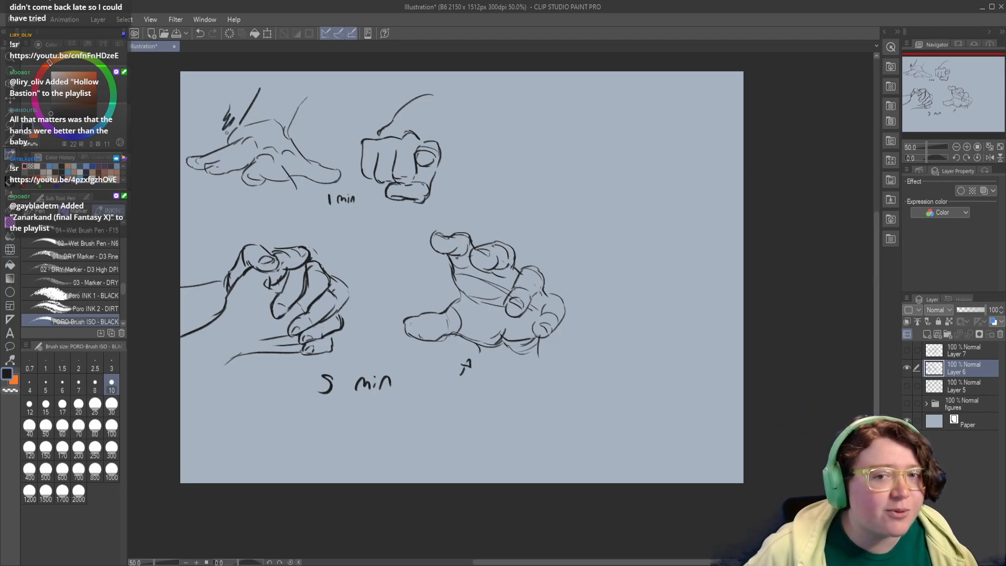
{"action": "key", "text": "ctrl+z"}
Step: Try a few contour strokes inside the palm of the lower left hand study, and undo them
{"action": "left_click_drag", "start_coordinate": [284, 215], "coordinate": [269, 200]}
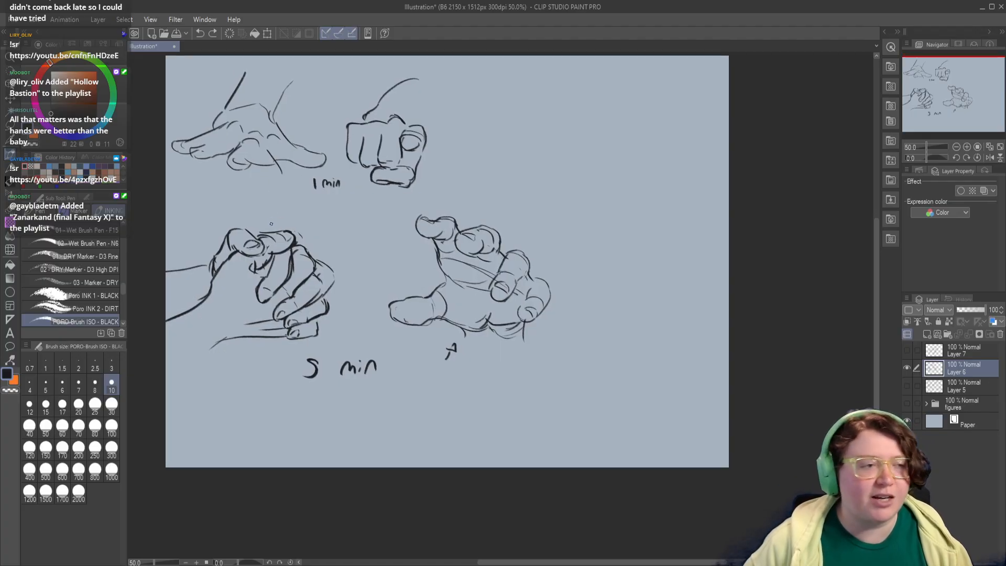
{"action": "left_click_drag", "start_coordinate": [327, 216], "coordinate": [347, 212]}
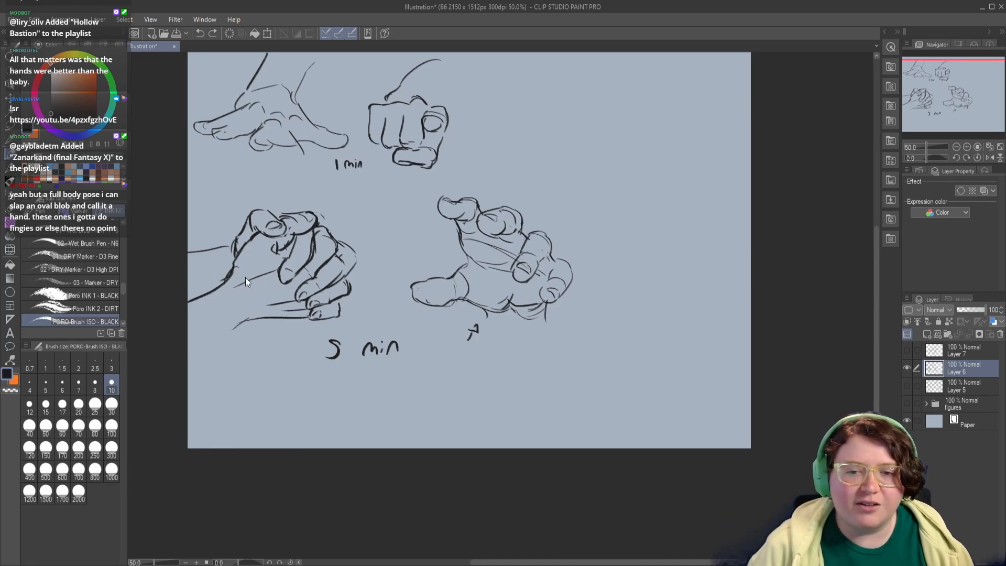
{"action": "left_click_drag", "start_coordinate": [266, 265], "coordinate": [273, 251]}
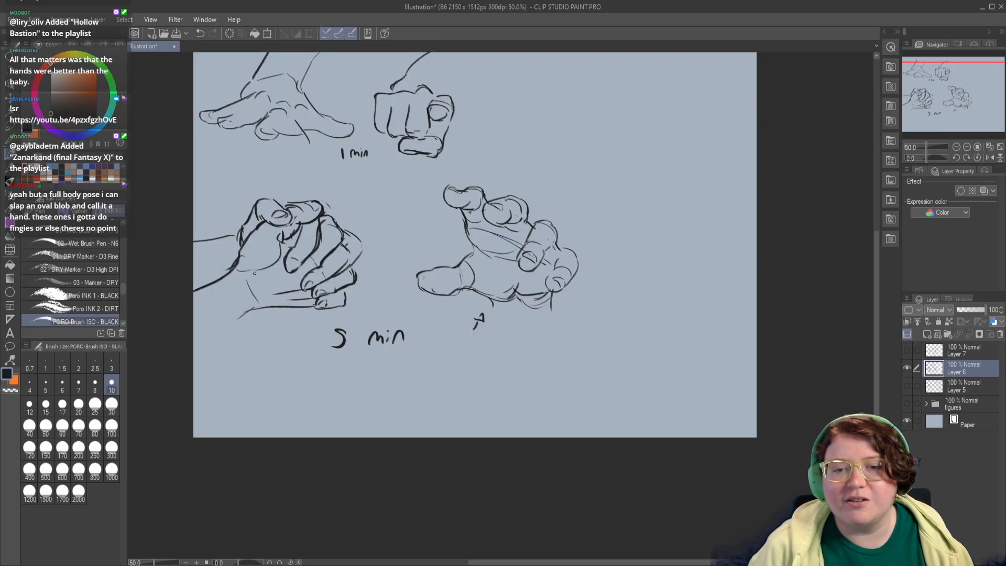
{"action": "left_click_drag", "start_coordinate": [254, 273], "coordinate": [287, 253]}
{"action": "key", "text": "ctrl+z"}
{"action": "key", "text": "ctrl+z"}
{"action": "key", "text": "ctrl+z"}
{"action": "key", "text": "ctrl+z"}
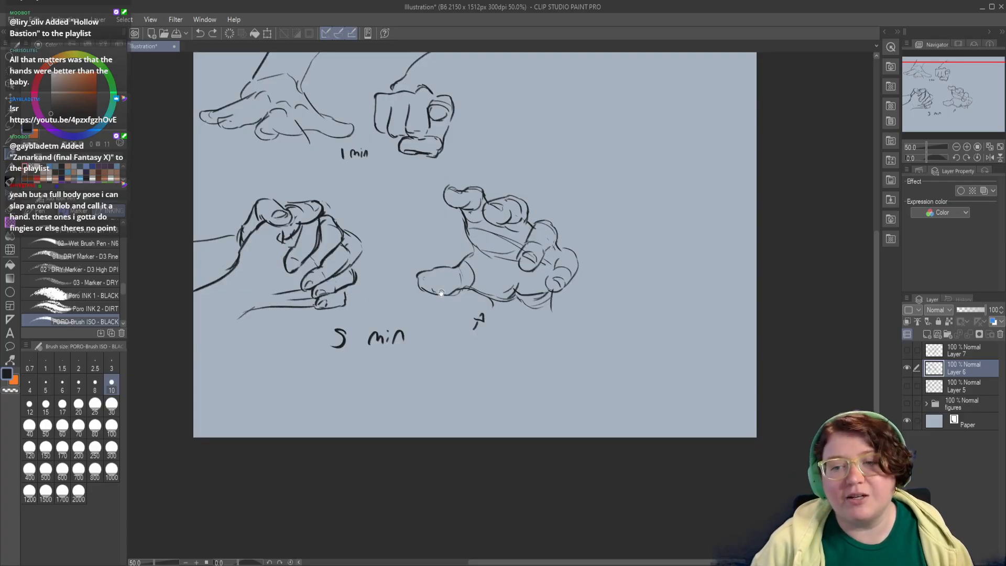
{"action": "left_click_drag", "start_coordinate": [440, 293], "coordinate": [403, 336]}
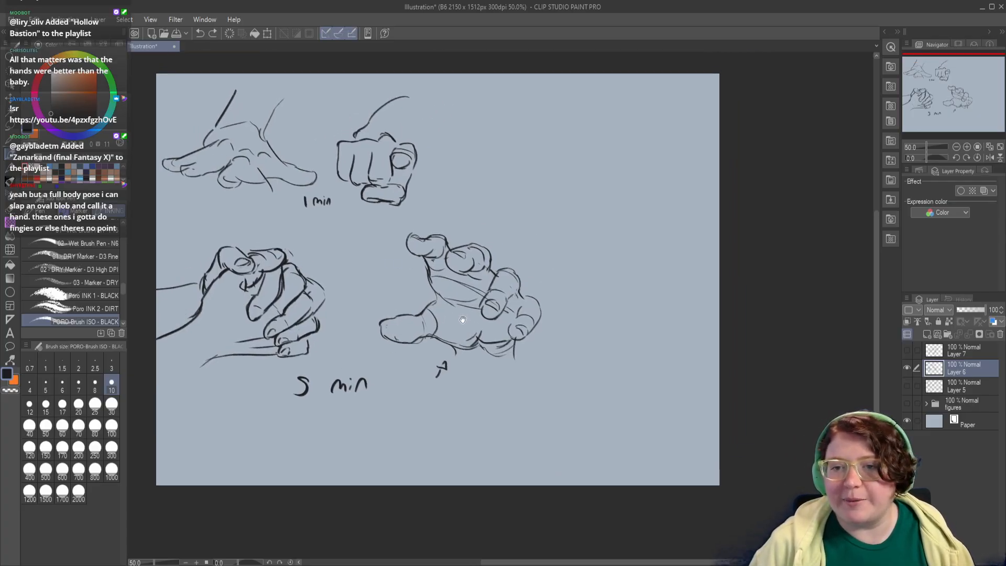
Step: Hide Layer 6 and show Layer 7 with the 10-minute hand studies
{"action": "left_click", "coordinate": [907, 368]}
{"action": "left_click", "coordinate": [907, 350]}
{"action": "left_click_drag", "start_coordinate": [413, 400], "coordinate": [418, 374]}
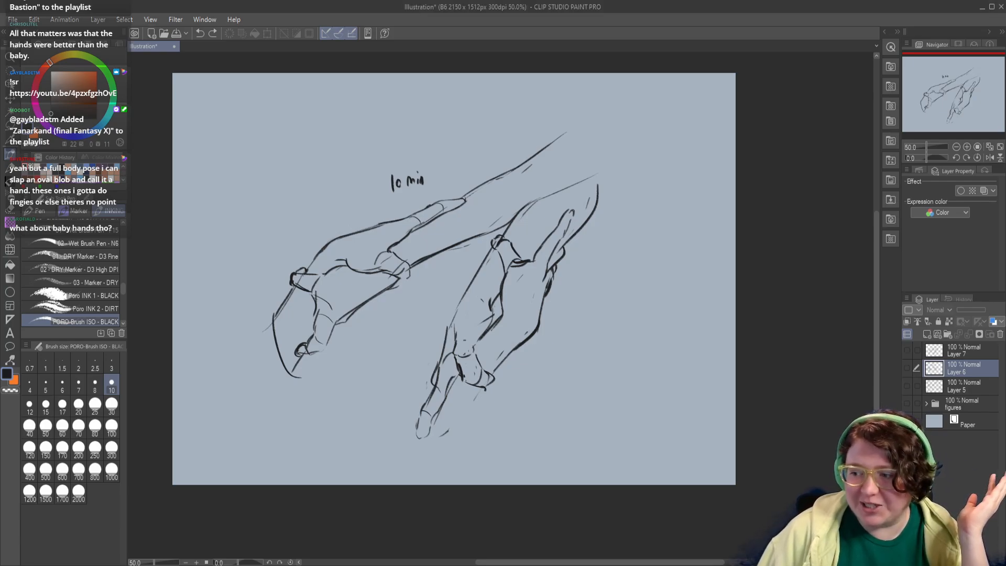
Step: Hide Layer 7, show the figures folder, and leave only its seated 10-minute figure visible, collapsing the folder again
{"action": "left_click", "coordinate": [907, 350]}
{"action": "left_click", "coordinate": [906, 402]}
{"action": "left_click", "coordinate": [933, 404]}
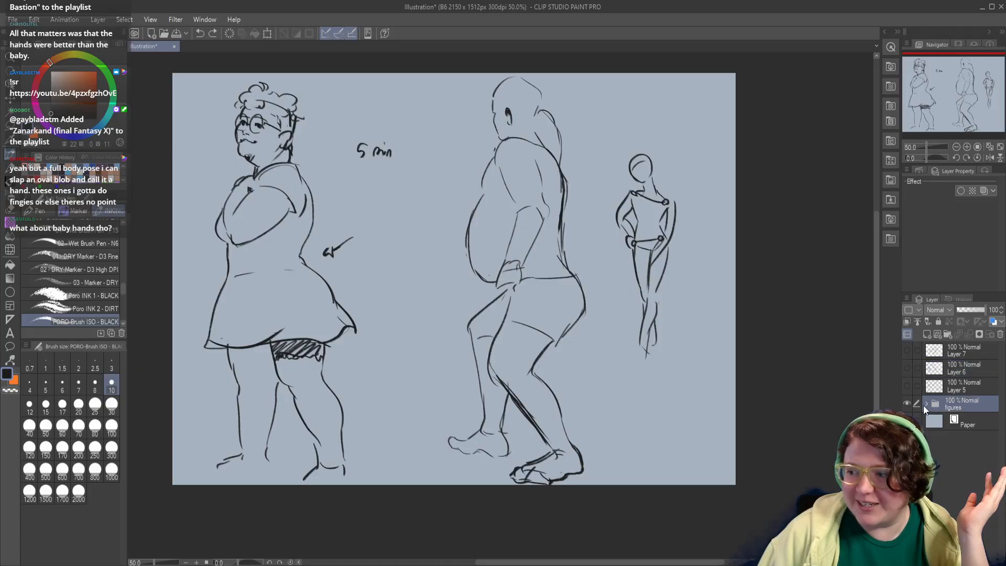
{"action": "left_click", "coordinate": [925, 403]}
{"action": "left_click_drag", "start_coordinate": [907, 421], "coordinate": [907, 474]}
{"action": "left_click", "coordinate": [907, 475]}
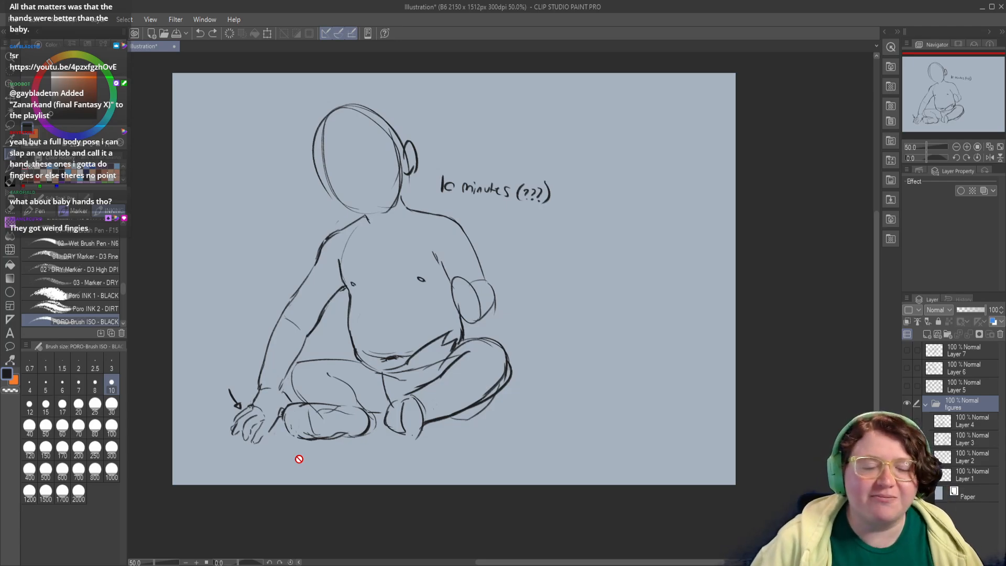
{"action": "left_click", "coordinate": [925, 404]}
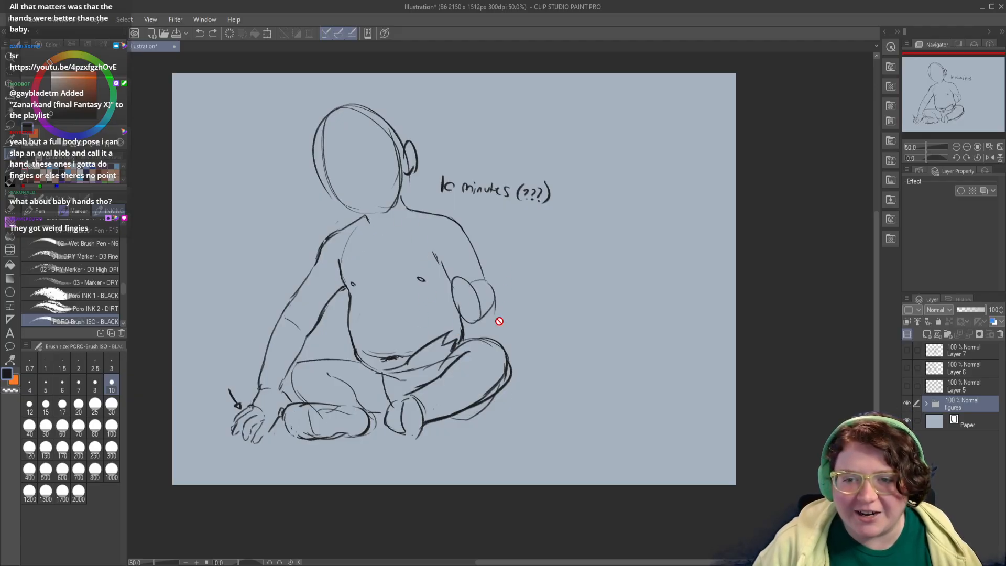
Step: Hide the figures folder and bring the 10-minute hand studies on Layer 7 back into view
{"action": "left_click", "coordinate": [907, 404]}
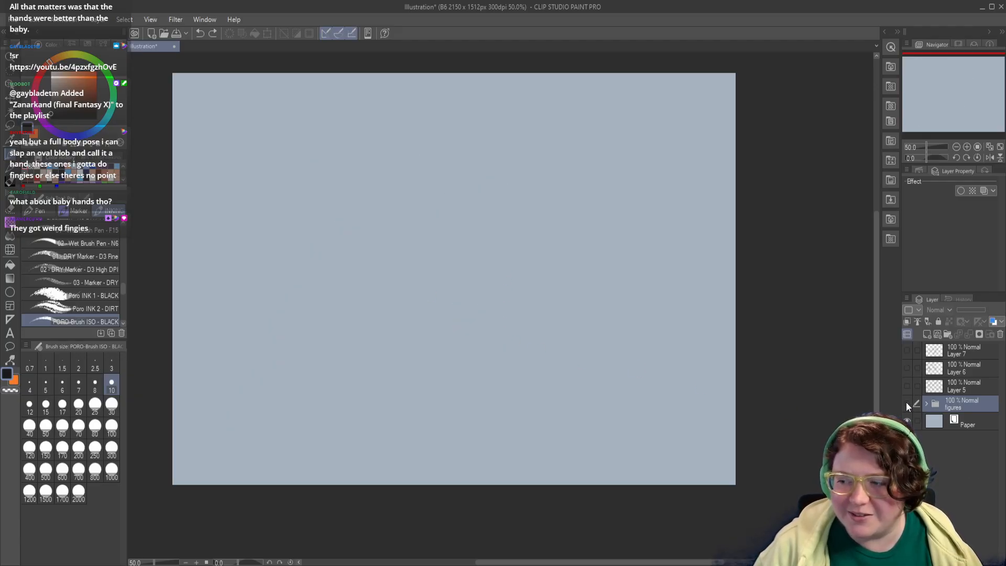
{"action": "left_click", "coordinate": [907, 349]}
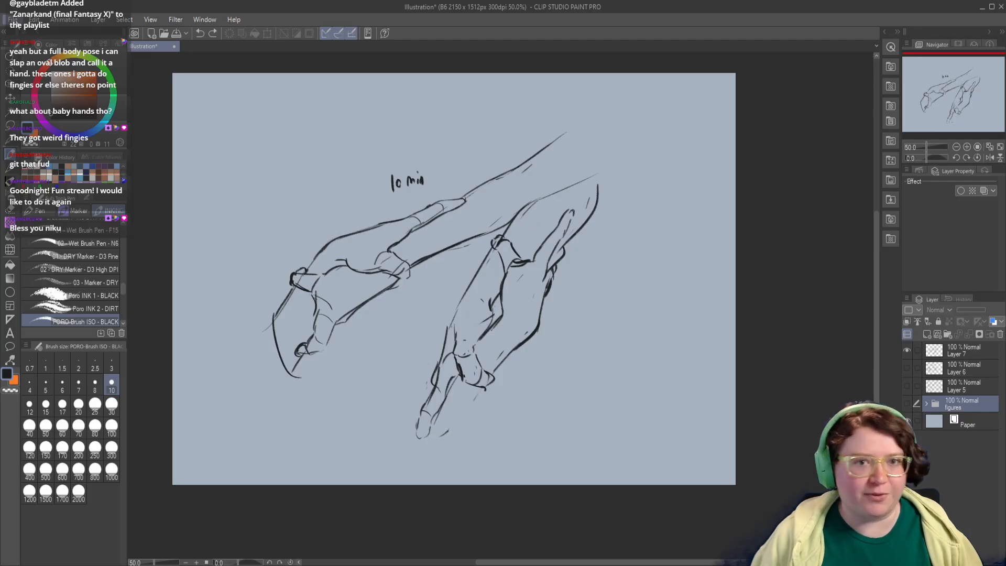
{"action": "key", "text": "alt+Tab"}
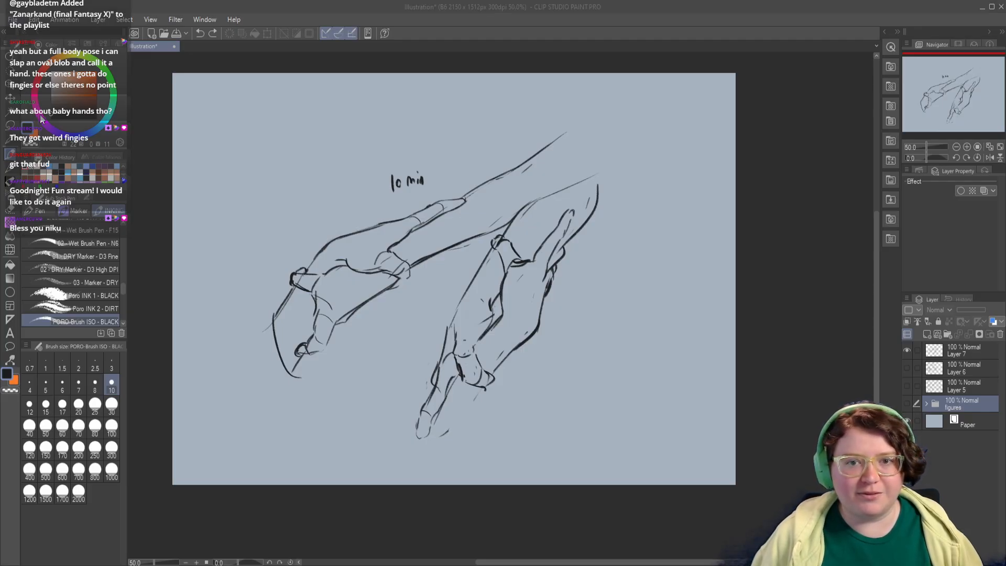